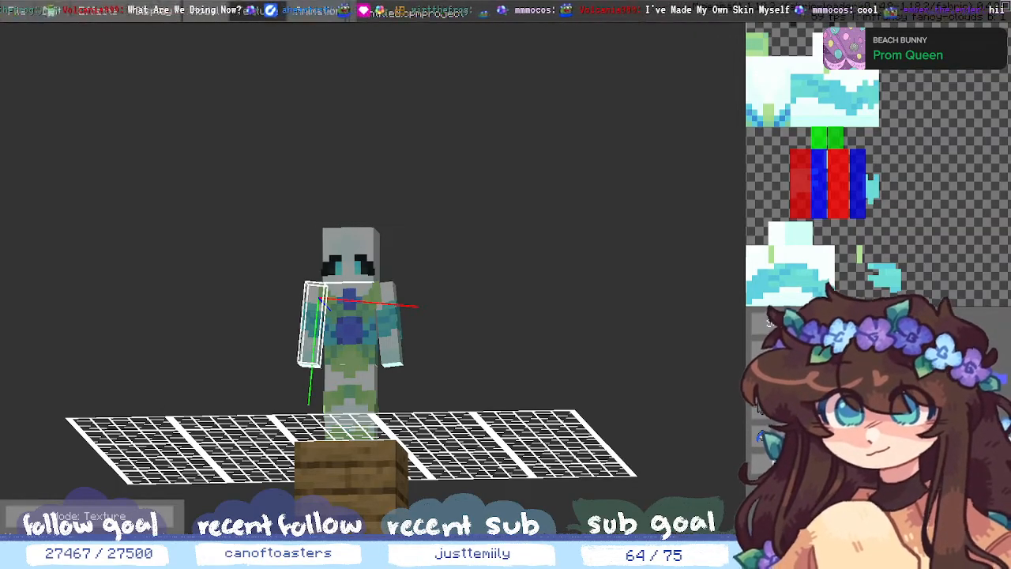
- Return to the Model tab, deselect the Right Sleeve and look around the skinned model
left_click_drag(501, 340, 524, 318)
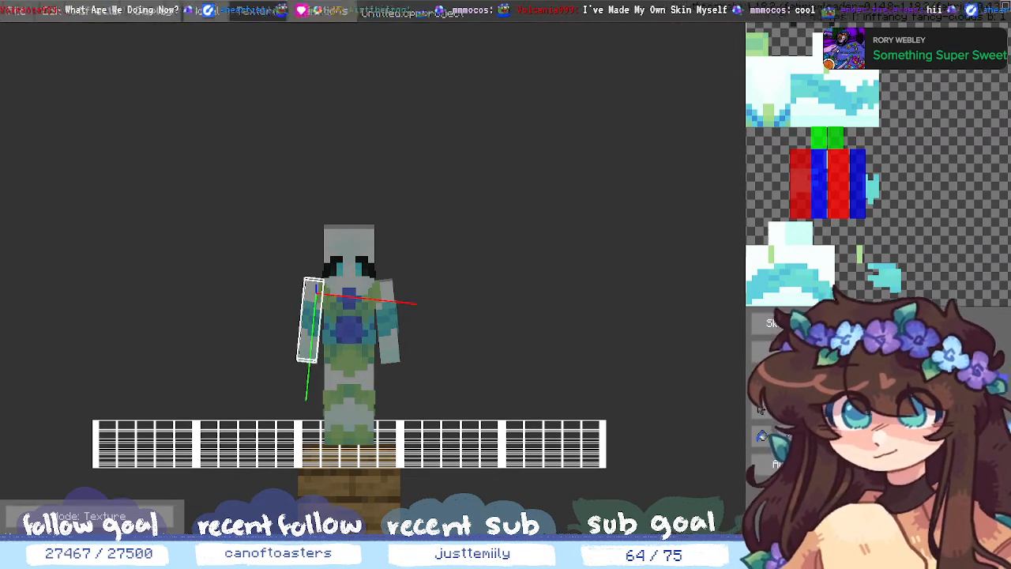
left_click(218, 15)
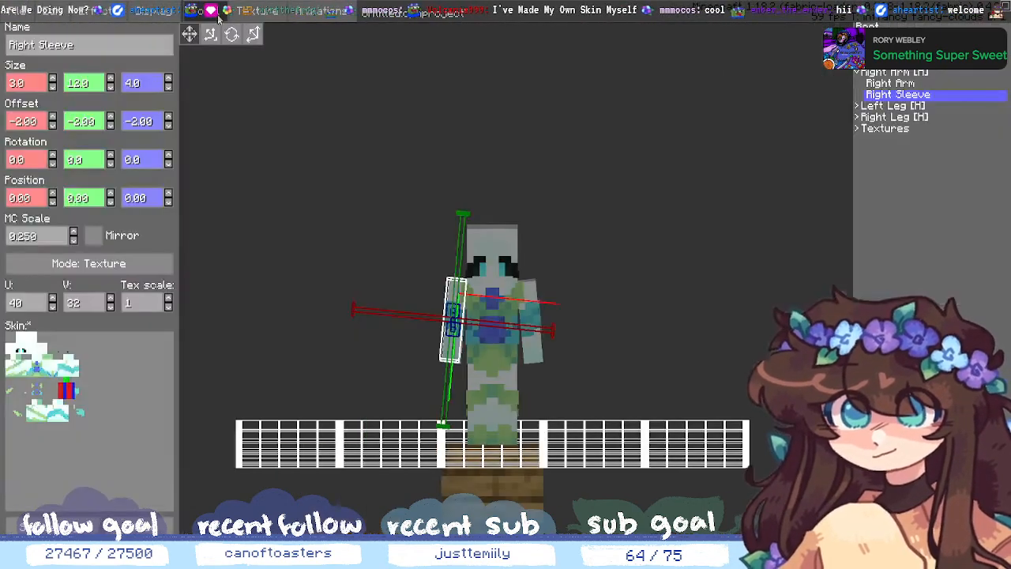
left_click(710, 280)
middle_click_drag(723, 354, 432, 397)
middle_click_drag(732, 404, 751, 364)
scroll(752, 364, "up", 4)
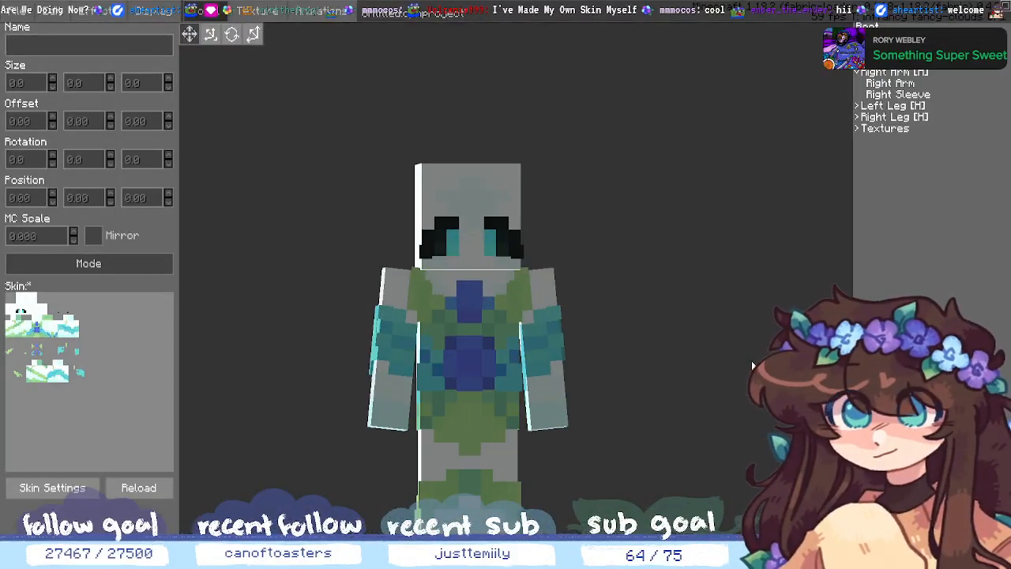
middle_click_drag(699, 382, 683, 361)
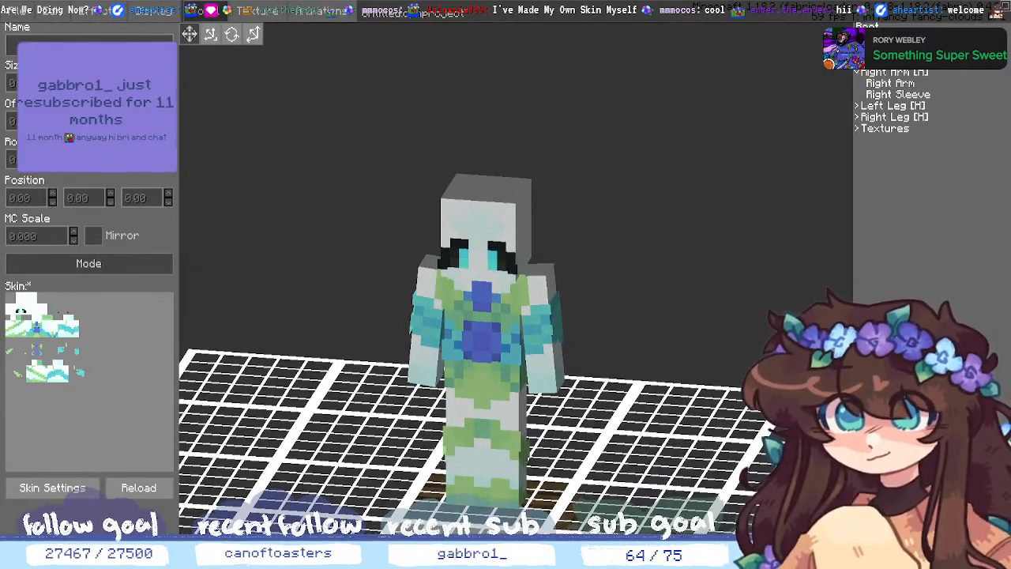
left_click(857, 72)
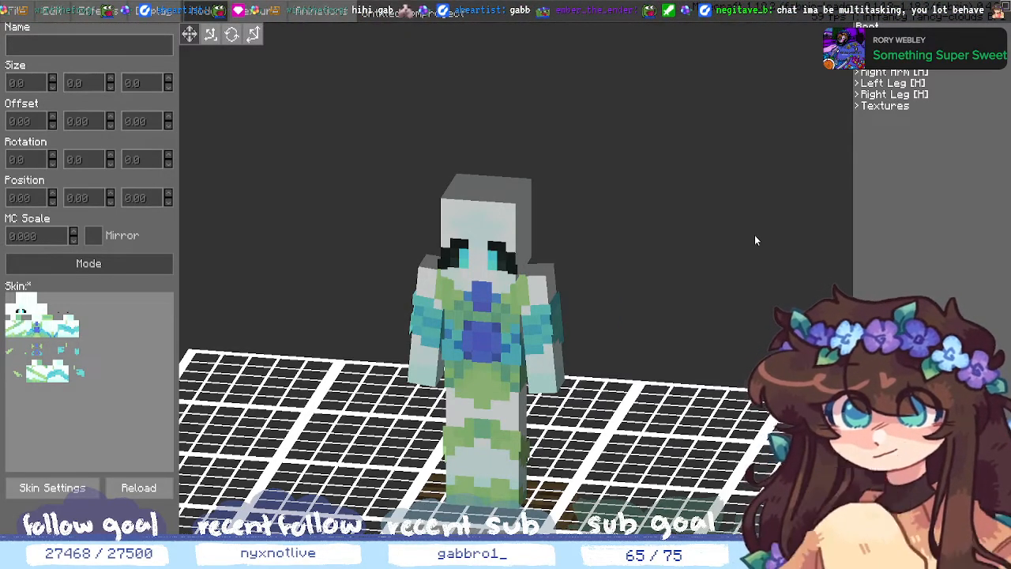
mouse_move(757, 235)
left_mouse_down()
mouse_move(695, 250)
mouse_move(647, 226)
mouse_move(629, 264)
mouse_move(743, 242)
left_mouse_up()
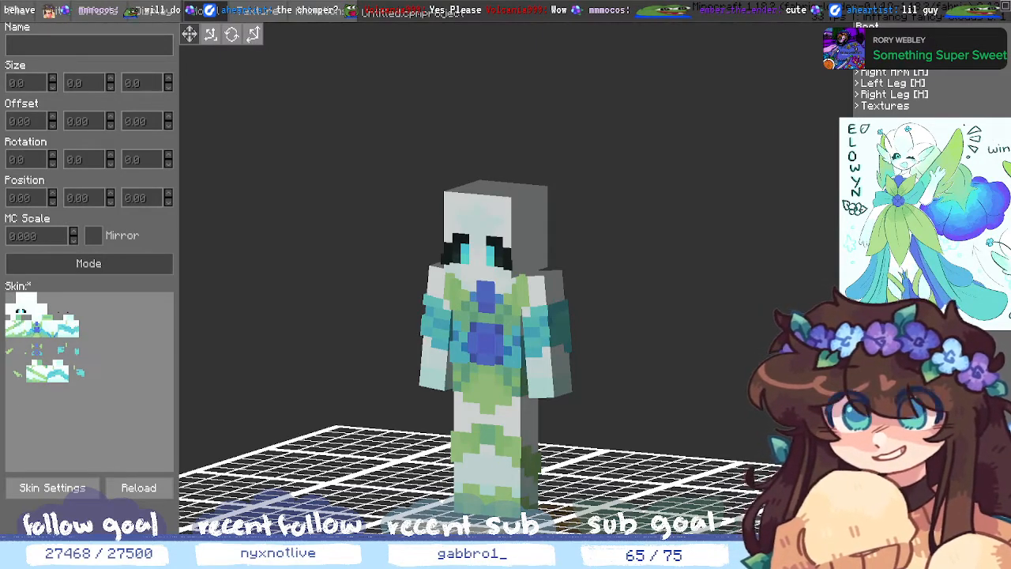
scroll(482, 331, "up", 3)
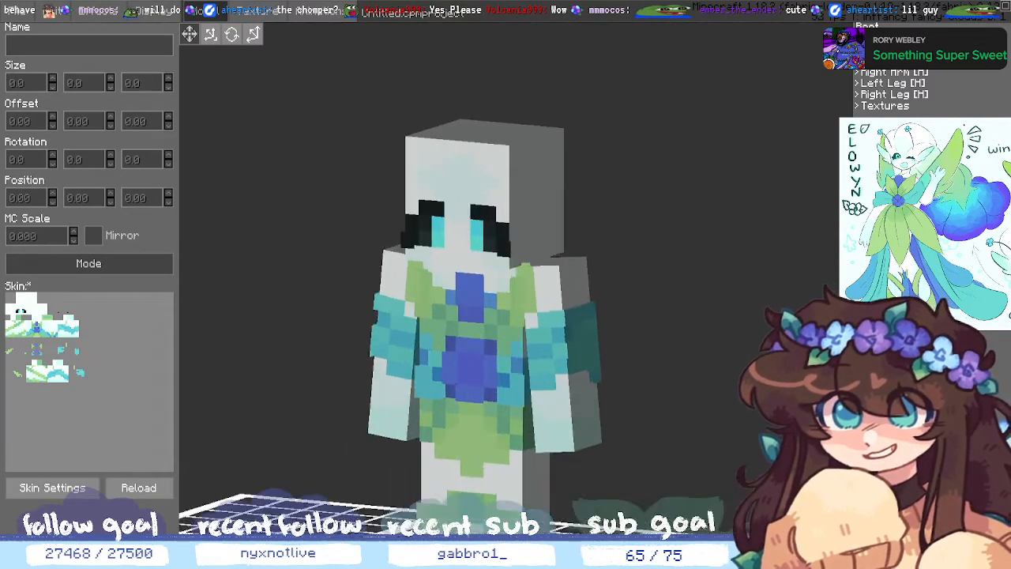
middle_click_drag(636, 276, 666, 360)
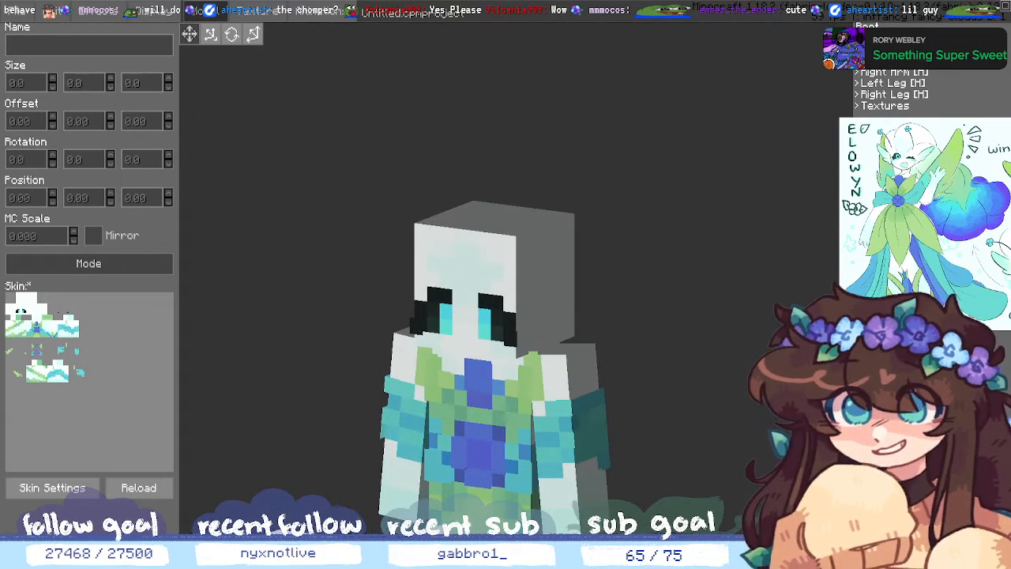
- Expand Head in the outliner, inspect its Head and Hat cubes, then select the Head group
left_click(857, 38)
left_click(876, 49)
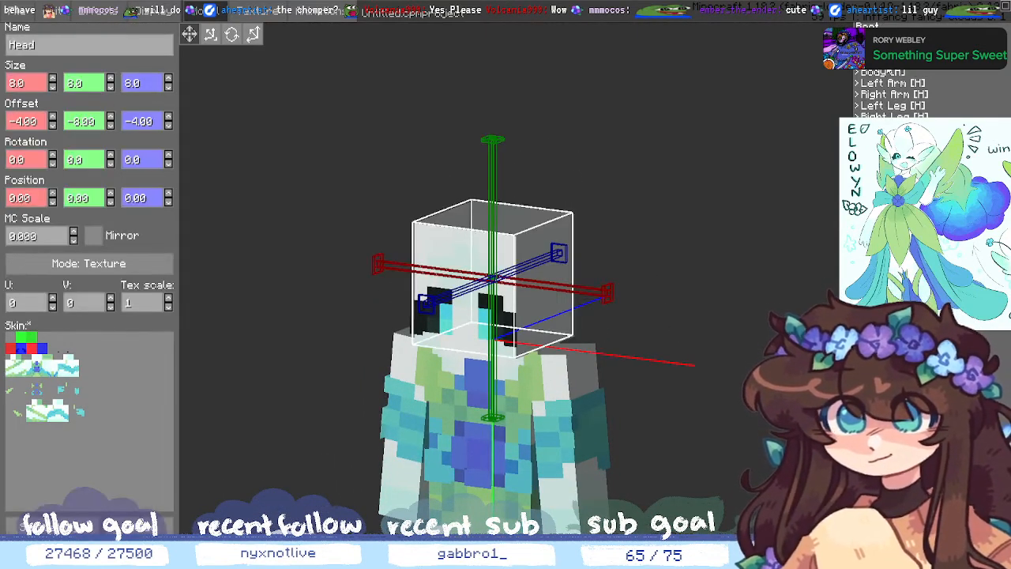
left_click(883, 61)
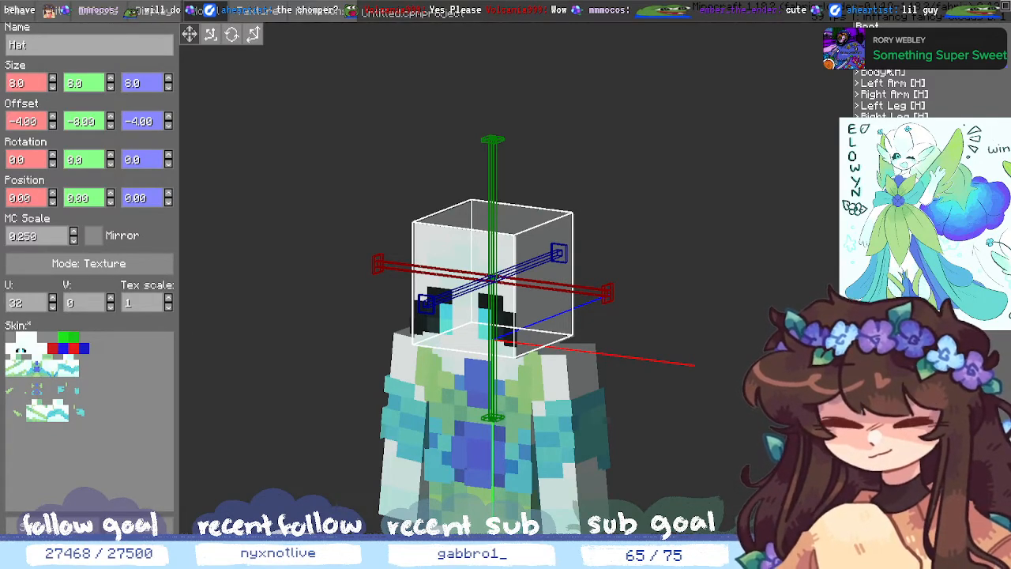
left_click(877, 49)
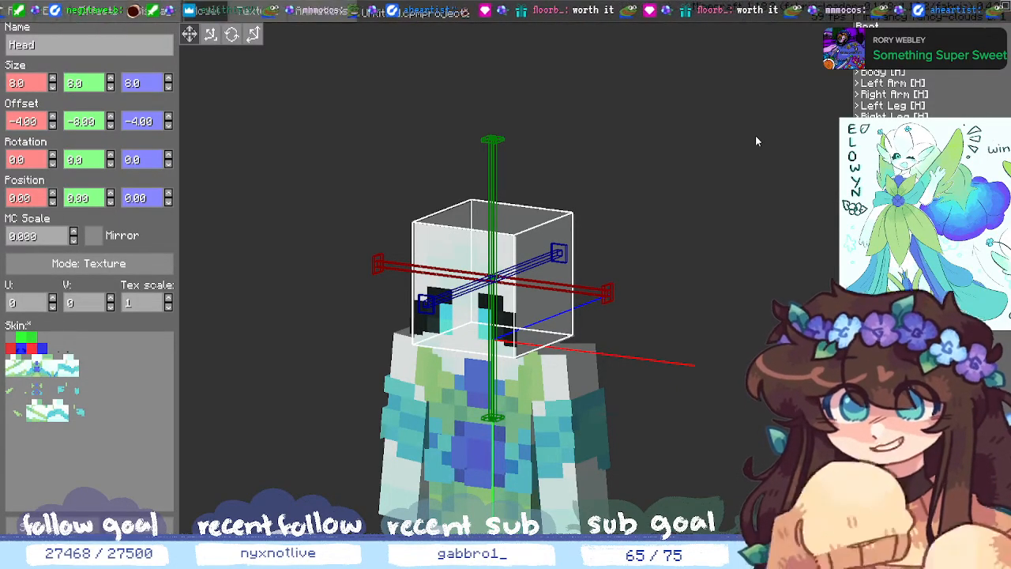
left_click(877, 38)
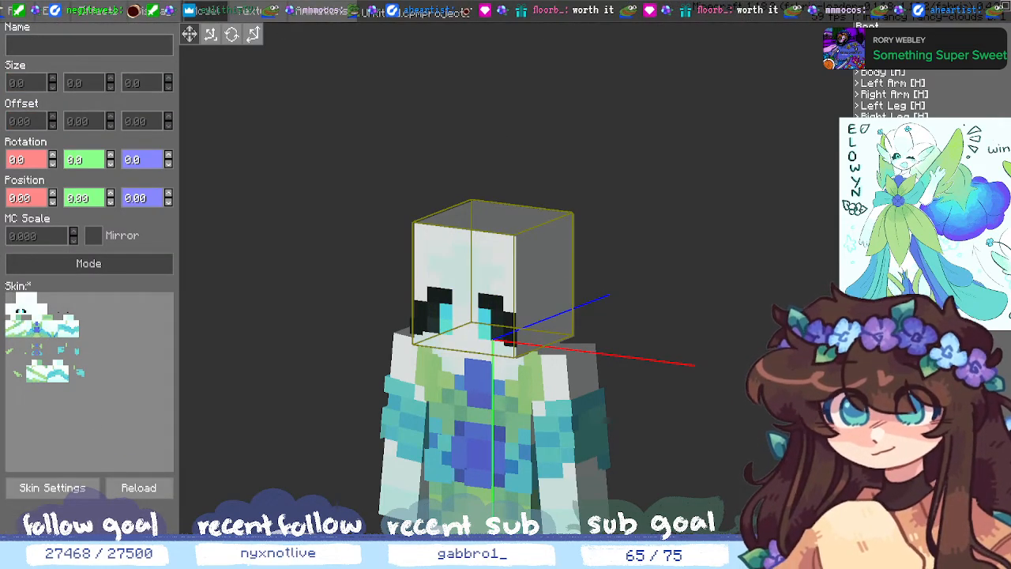
- Add a new cube under Head and raise it to the top of the head
left_click(868, 553)
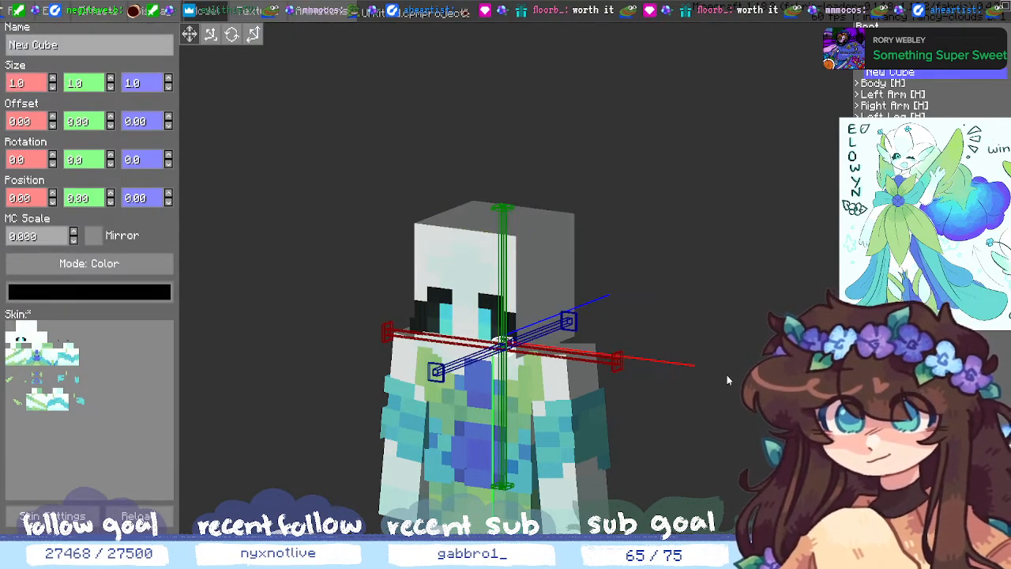
middle_click_drag(726, 374, 782, 374)
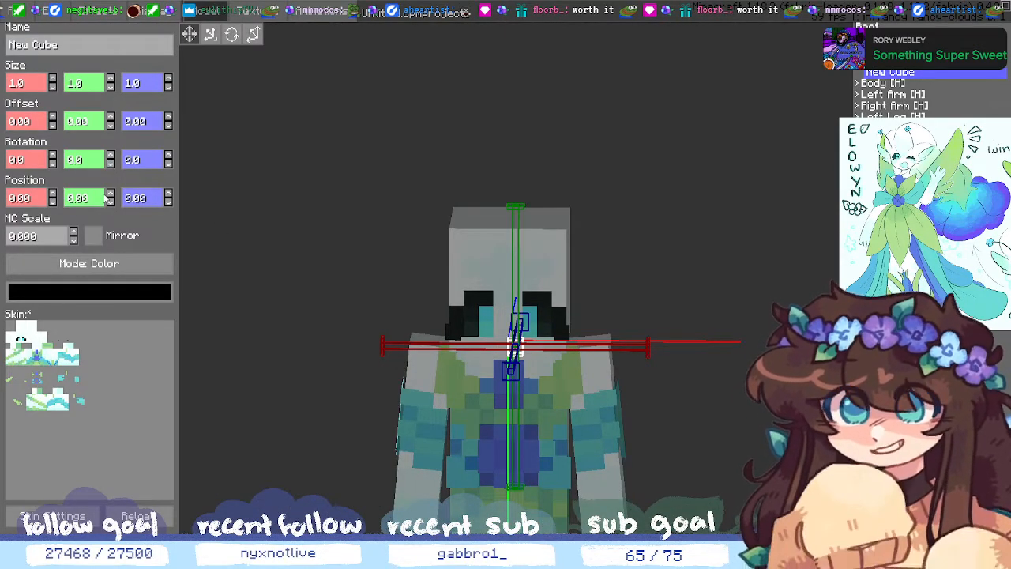
left_click_drag(109, 198, 112, 202)
middle_click_drag(715, 383, 691, 466)
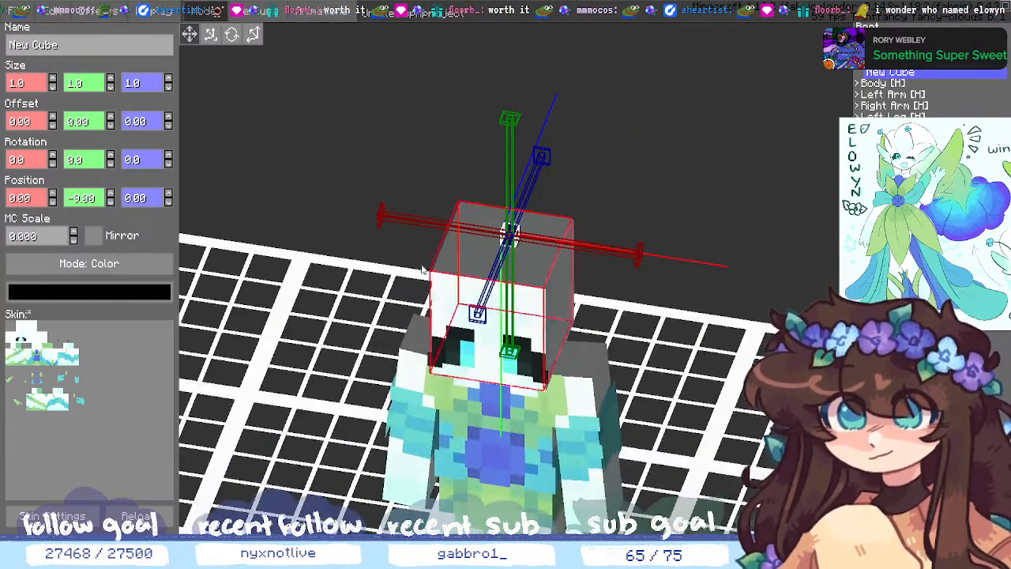
left_click(53, 80)
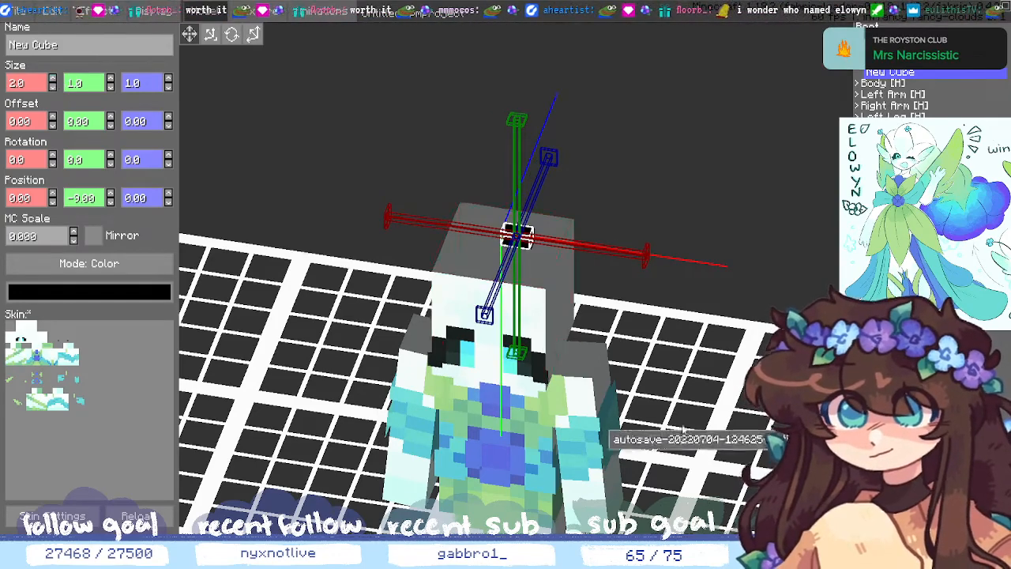
middle_click_drag(678, 494, 705, 433)
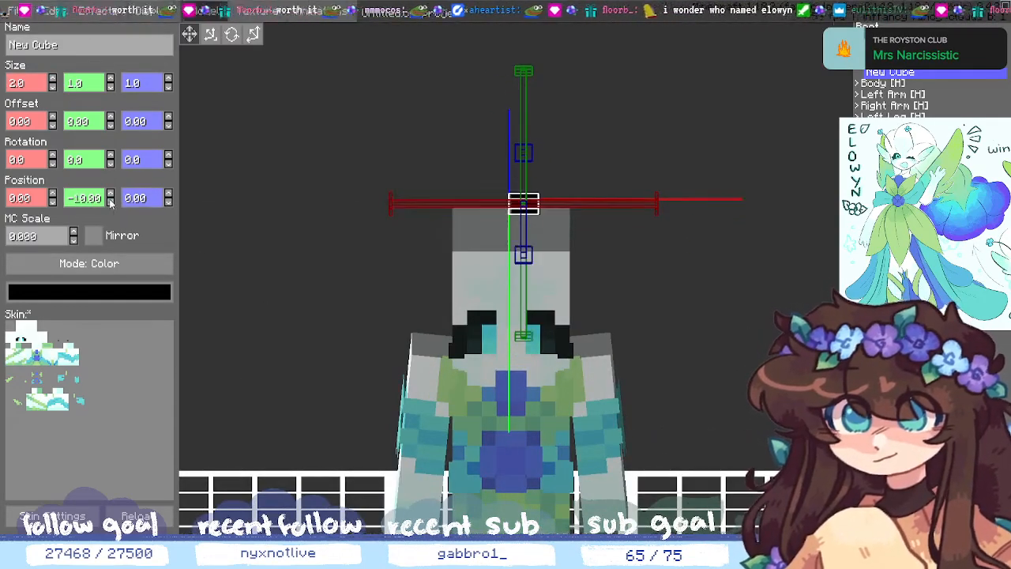
- Widen the cube to Size X 8 and shift it to Position X -4
left_click(53, 201)
left_click(53, 201)
left_click(53, 202)
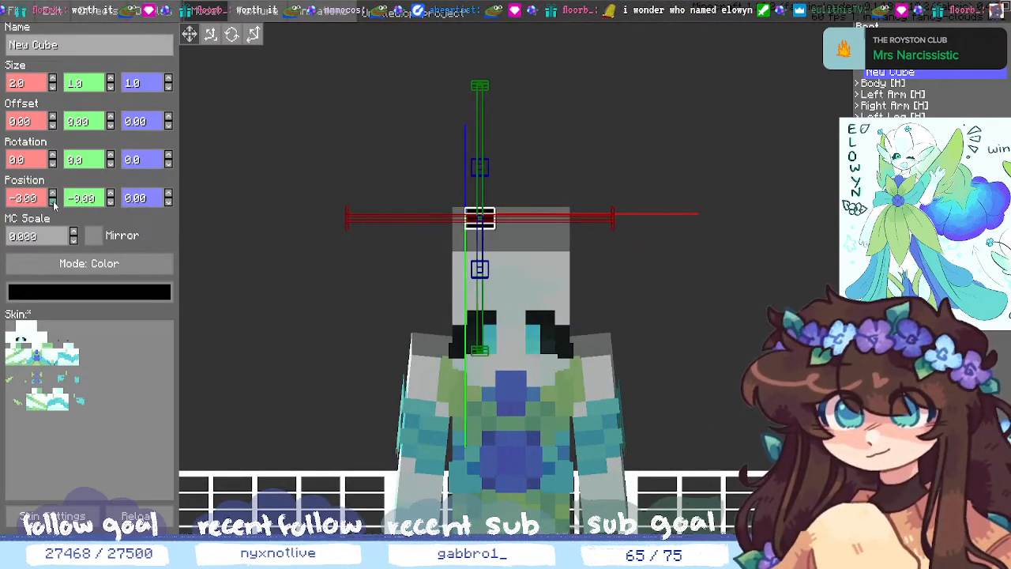
left_click(53, 202)
left_click(53, 79)
left_click(53, 80)
left_click(53, 80)
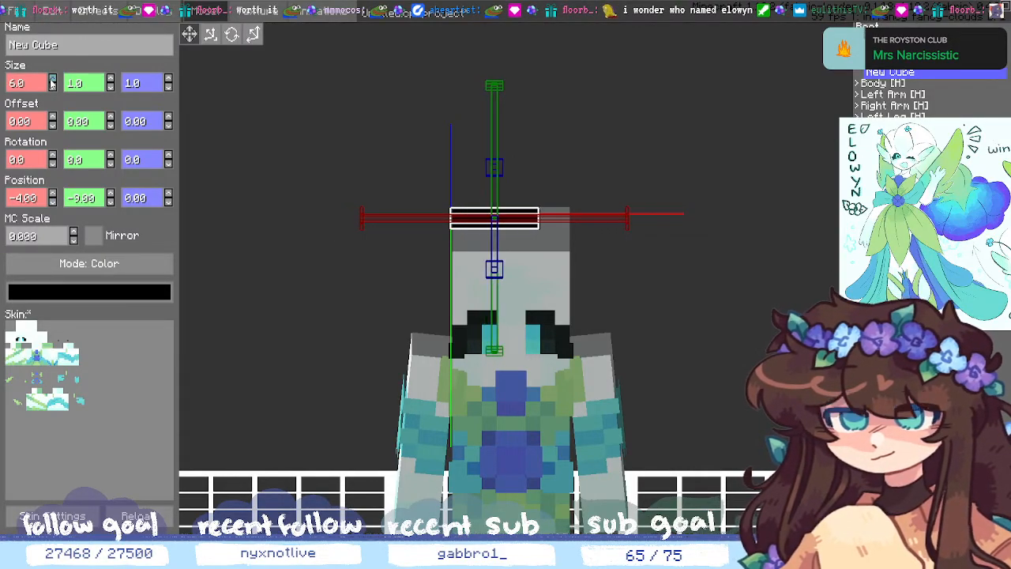
left_click(53, 80)
left_click(53, 79)
left_click(53, 80)
- Set the bar's Position Z to -4 so it lines the head's top front edge
mouse_move(672, 349)
middle_mouse_down()
mouse_move(658, 367)
mouse_move(650, 337)
mouse_move(664, 351)
middle_mouse_up()
left_click(168, 203)
left_click(168, 202)
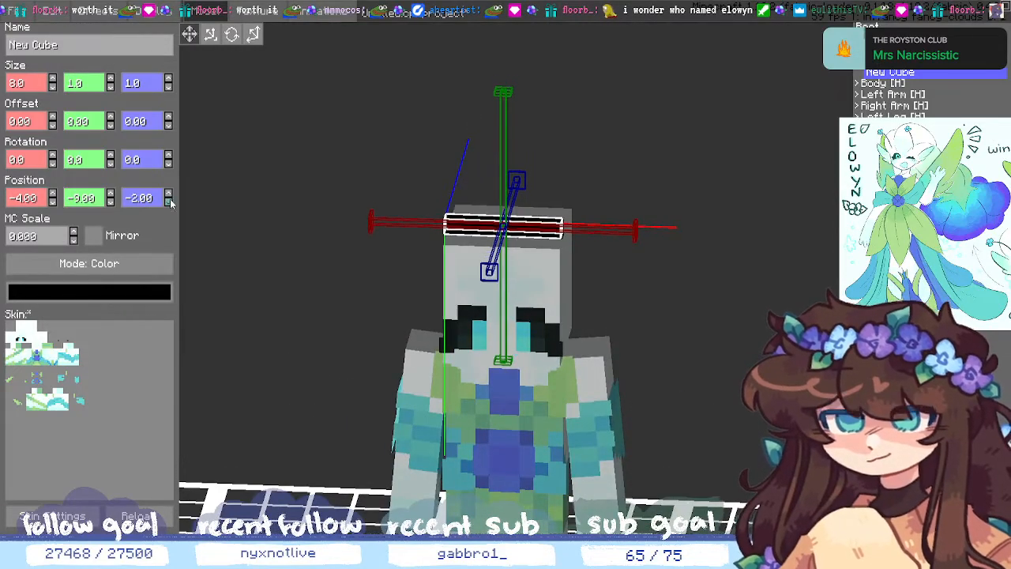
left_click(168, 202)
left_click(168, 202)
middle_click_drag(722, 324, 653, 352)
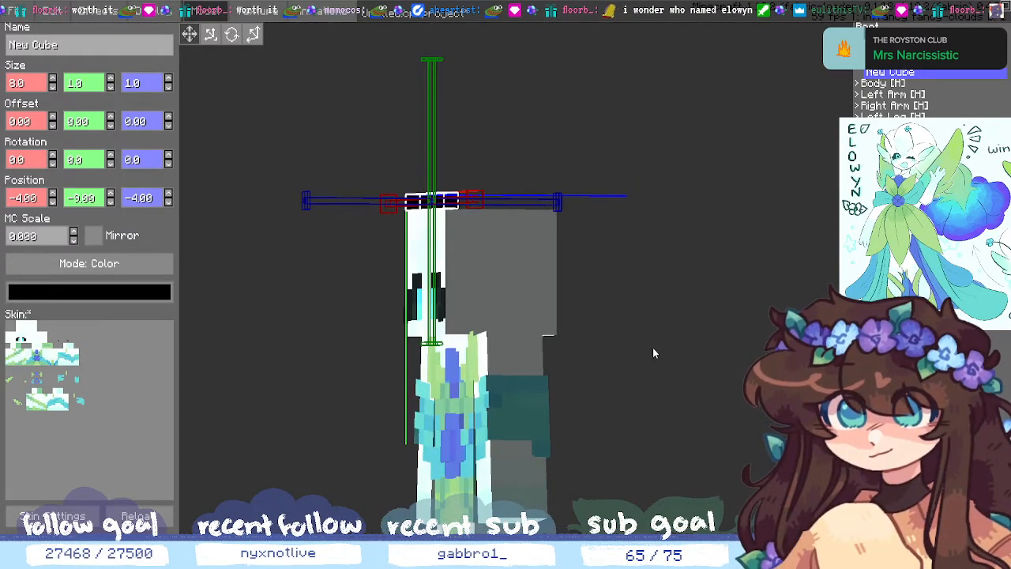
left_click_drag(653, 349, 739, 330)
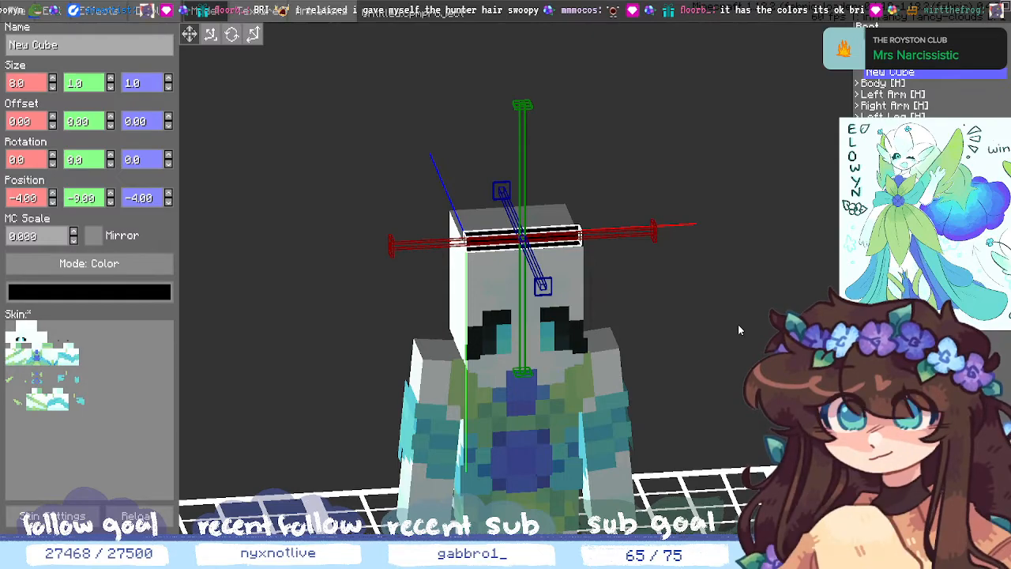
- Increase the black cube's height to make it an 8×8×1 flat panel
mouse_move(738, 324)
middle_mouse_down()
mouse_move(700, 322)
mouse_move(728, 328)
middle_mouse_up()
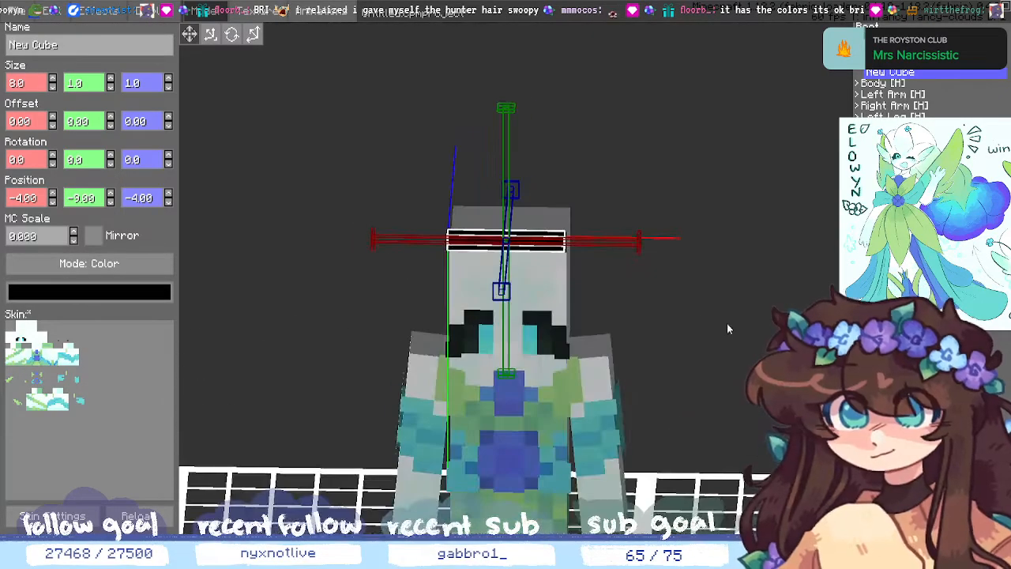
left_click(111, 87)
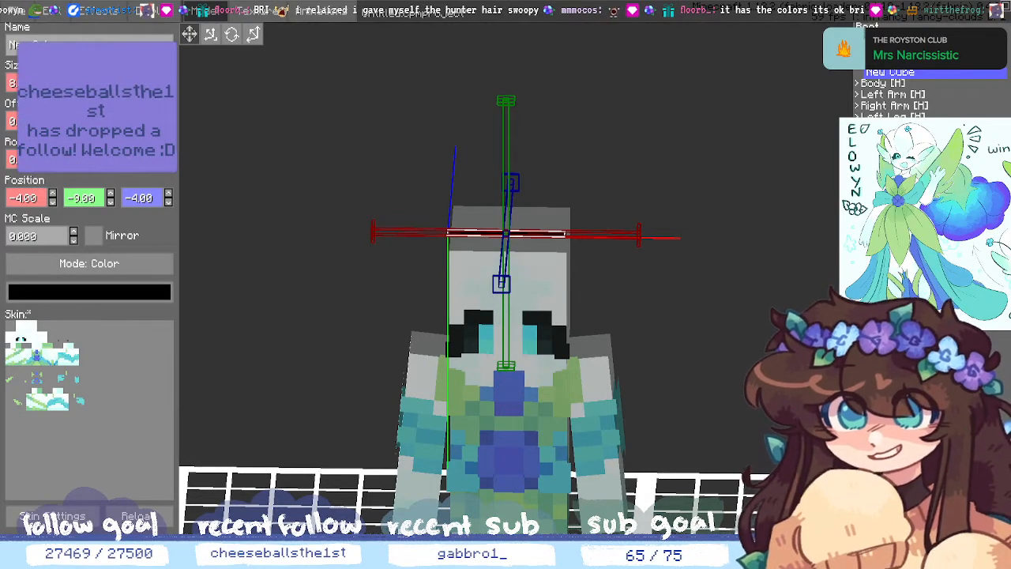
left_click(111, 78)
left_click(111, 78)
left_click(110, 79)
left_click(110, 78)
left_click(111, 79)
left_click(110, 78)
left_click(111, 78)
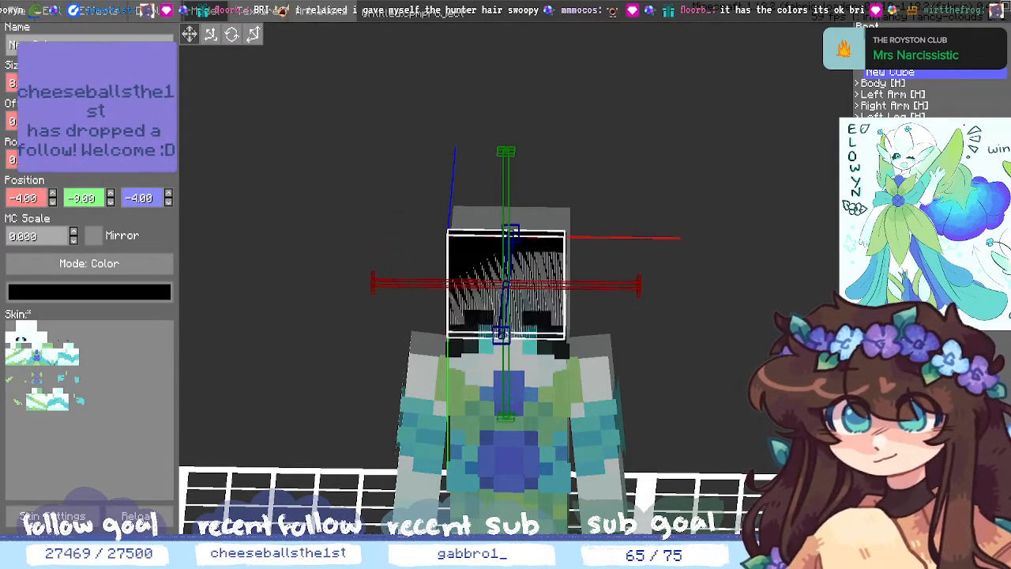
left_click(110, 78)
left_click(110, 78)
mouse_move(735, 371)
middle_mouse_down()
mouse_move(744, 415)
mouse_move(734, 382)
middle_mouse_up()
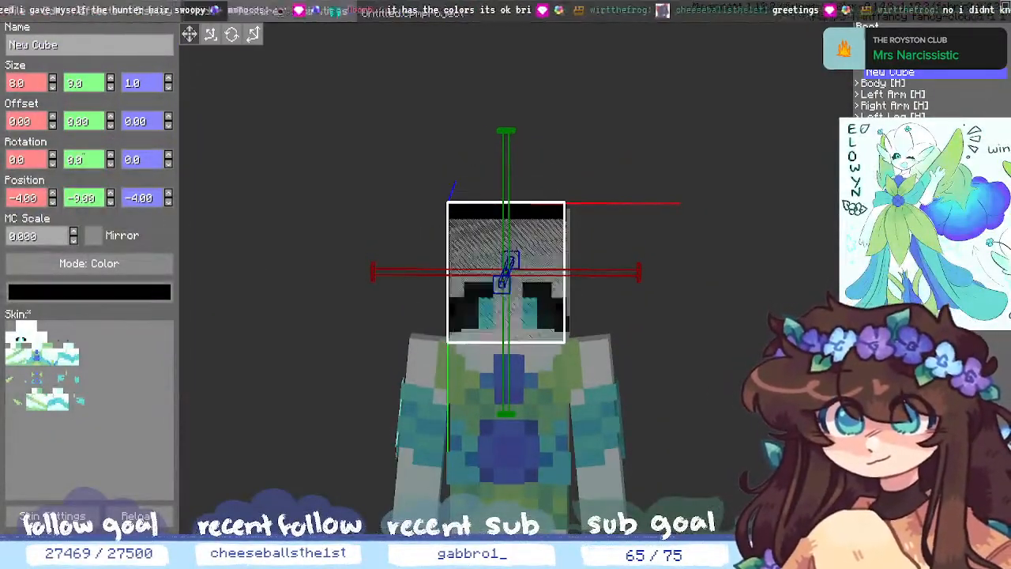
- Raise the panel to Position Y -17 so it rises above the head
left_click(111, 202)
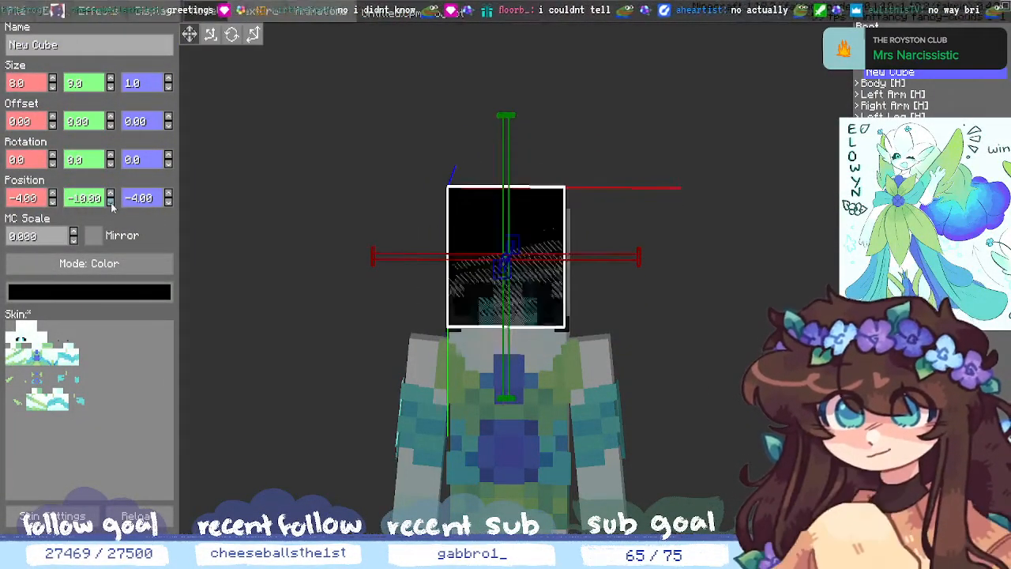
left_click(110, 201)
left_click(110, 202)
left_click(111, 201)
left_click(111, 201)
left_click(111, 202)
left_click(111, 201)
left_click(111, 201)
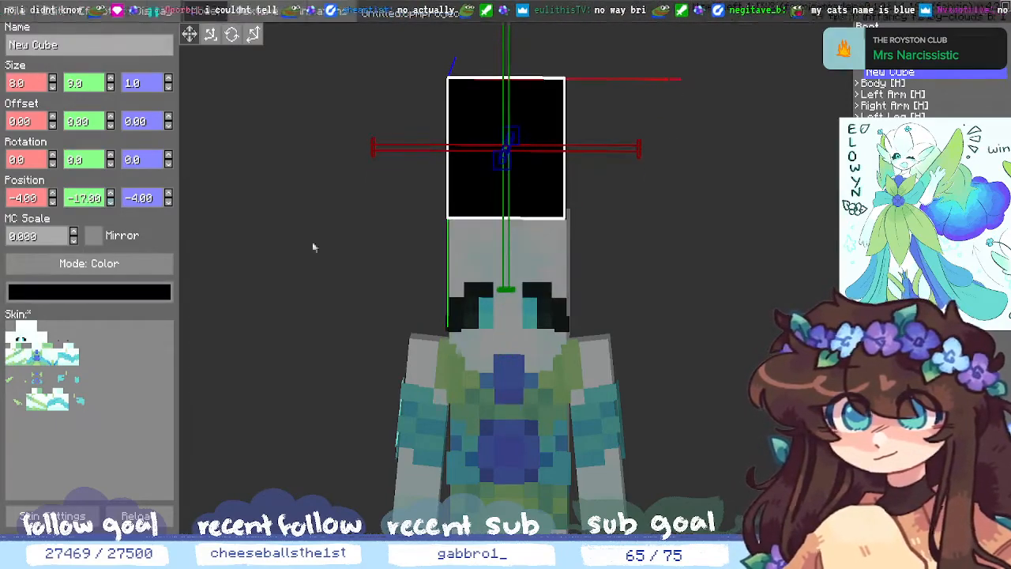
middle_click_drag(683, 347, 661, 335)
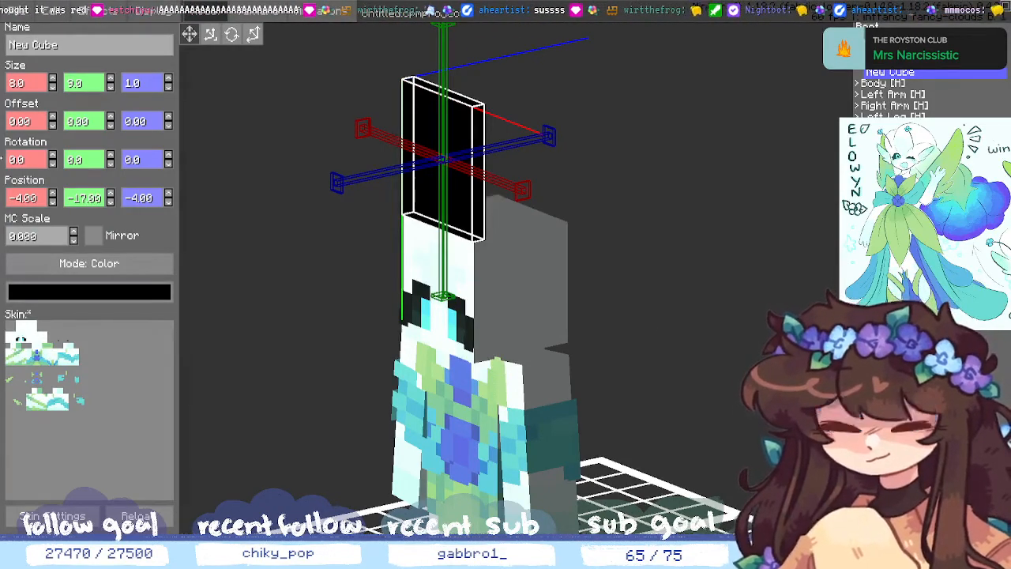
- Tilt the flat panel forward by stepping Rotation X down to 321 degrees
middle_click_drag(318, 223, 293, 232)
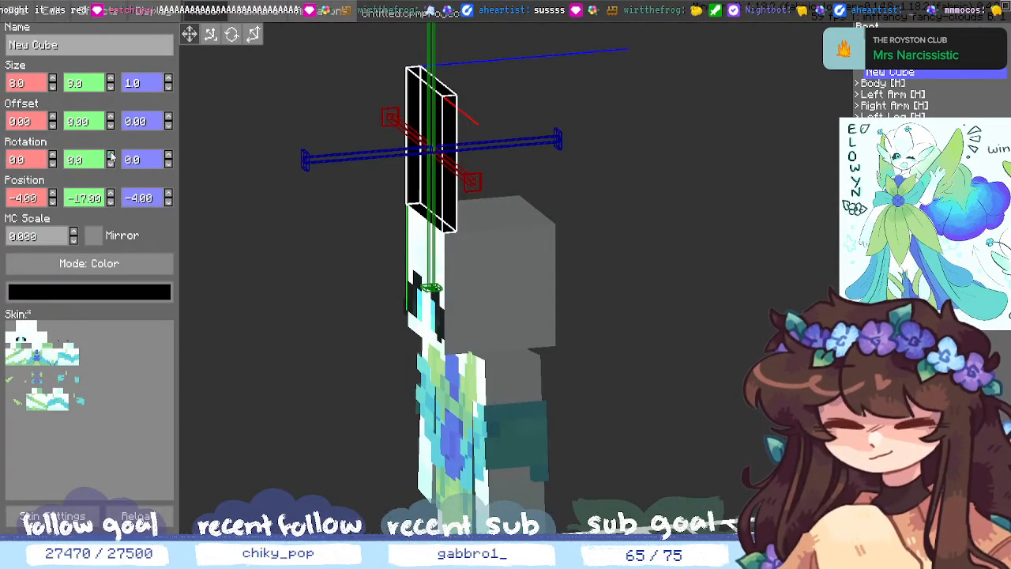
left_click(51, 157)
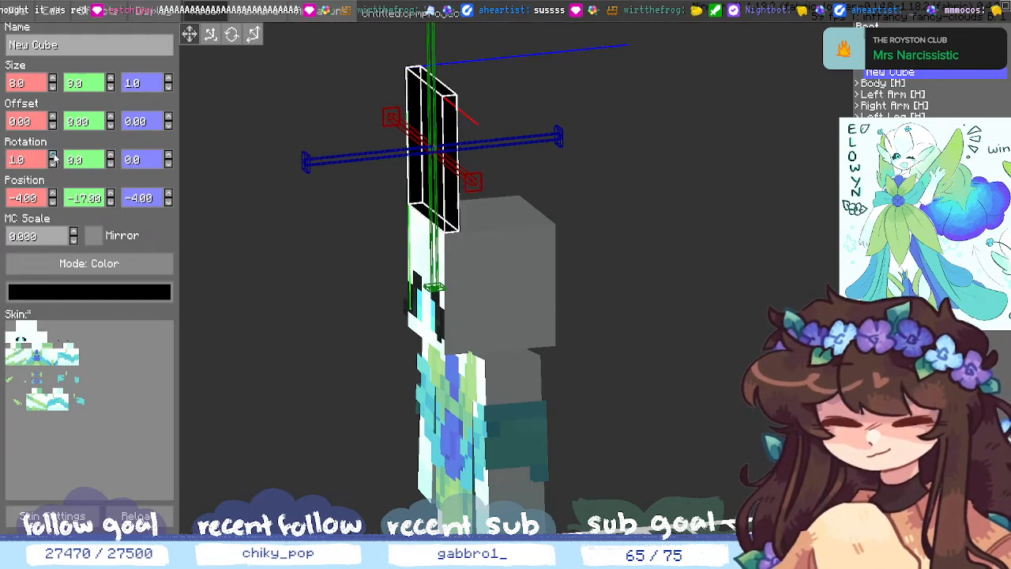
left_click(53, 163)
left_click(53, 164)
double_click(53, 163)
left_click(52, 164)
left_click(53, 164)
left_click(53, 163)
left_click(53, 163)
double_click(53, 164)
left_click(53, 164)
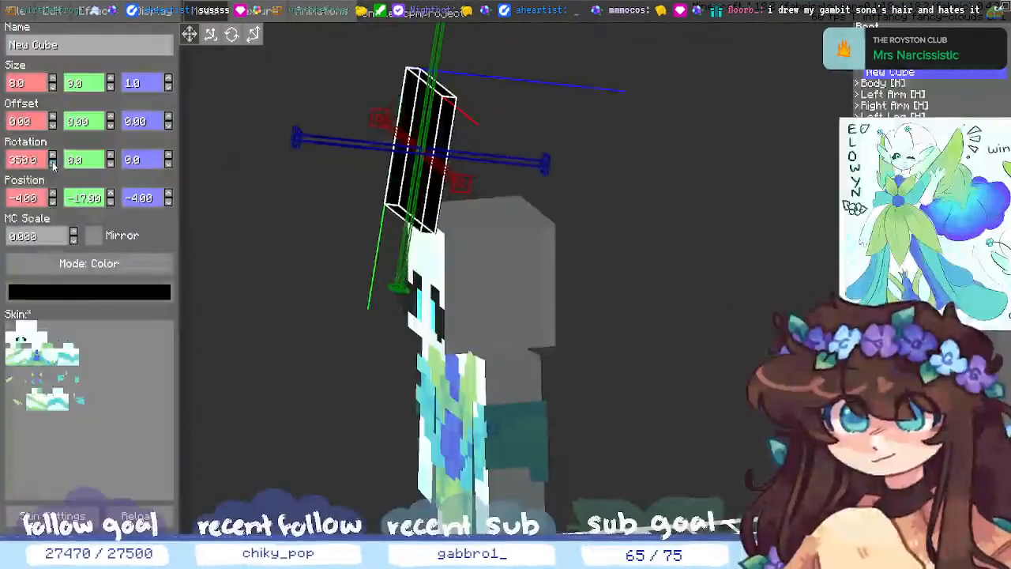
double_click(53, 164)
double_click(53, 164)
double_click(53, 164)
left_click(53, 164)
double_click(53, 165)
left_click(53, 164)
double_click(53, 164)
left_click(53, 164)
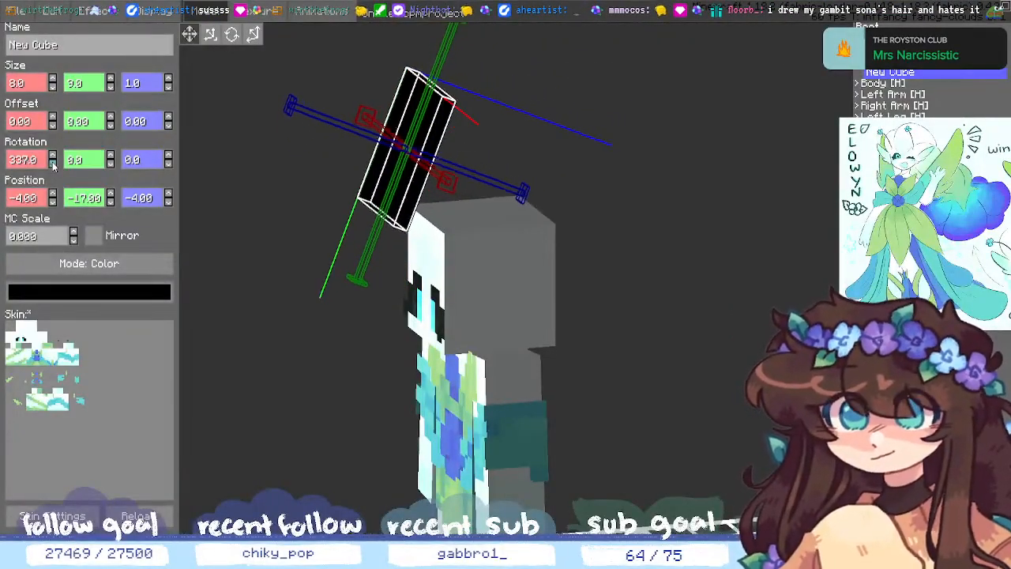
double_click(52, 164)
left_click(53, 164)
double_click(53, 164)
double_click(52, 164)
double_click(53, 164)
left_click(53, 164)
left_click(53, 165)
left_click(53, 164)
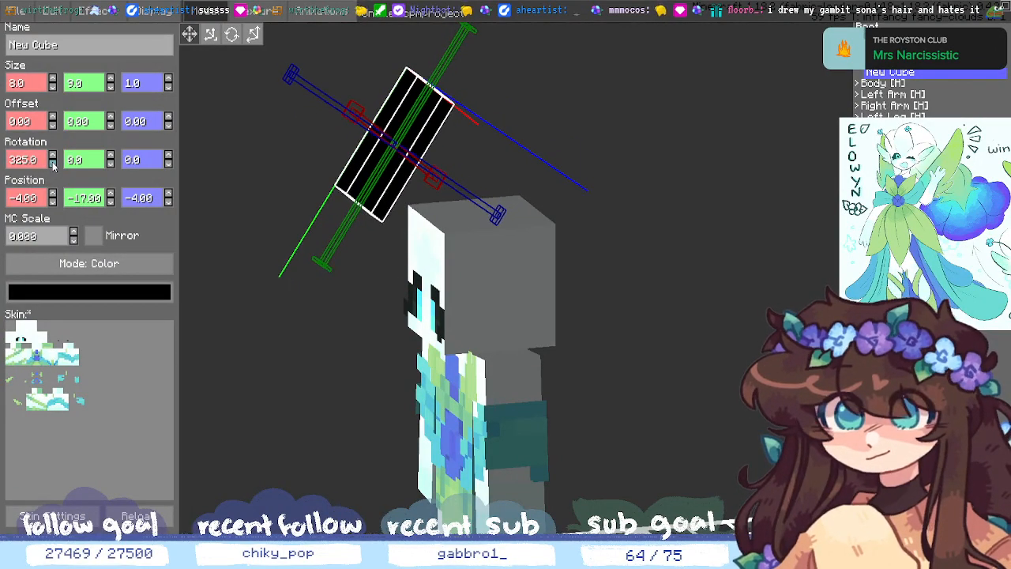
left_click(53, 164)
left_click(53, 164)
left_click(53, 165)
left_click(53, 164)
middle_click_drag(271, 382, 341, 390)
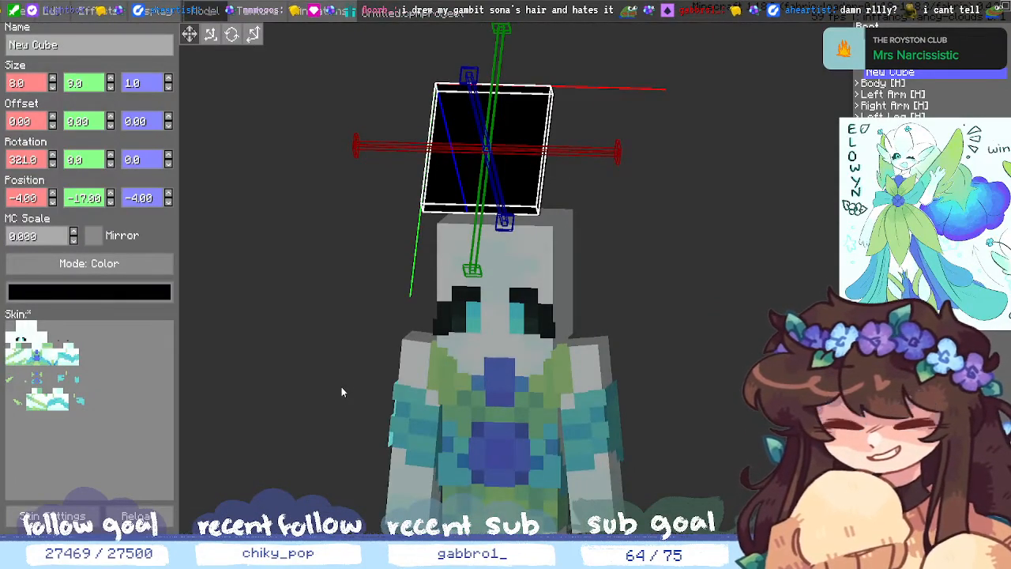
- Reposition the tilted panel to Position Y -15, X -4 and Z 2
left_click(110, 202)
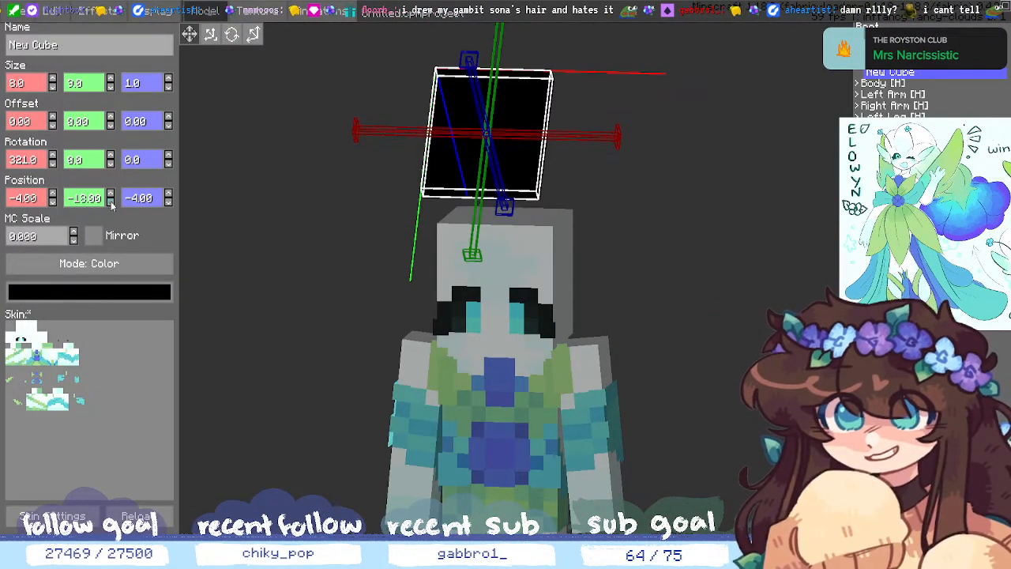
left_click(112, 194)
left_click(112, 195)
left_click(112, 194)
middle_click_drag(183, 372, 195, 343)
left_click(53, 201)
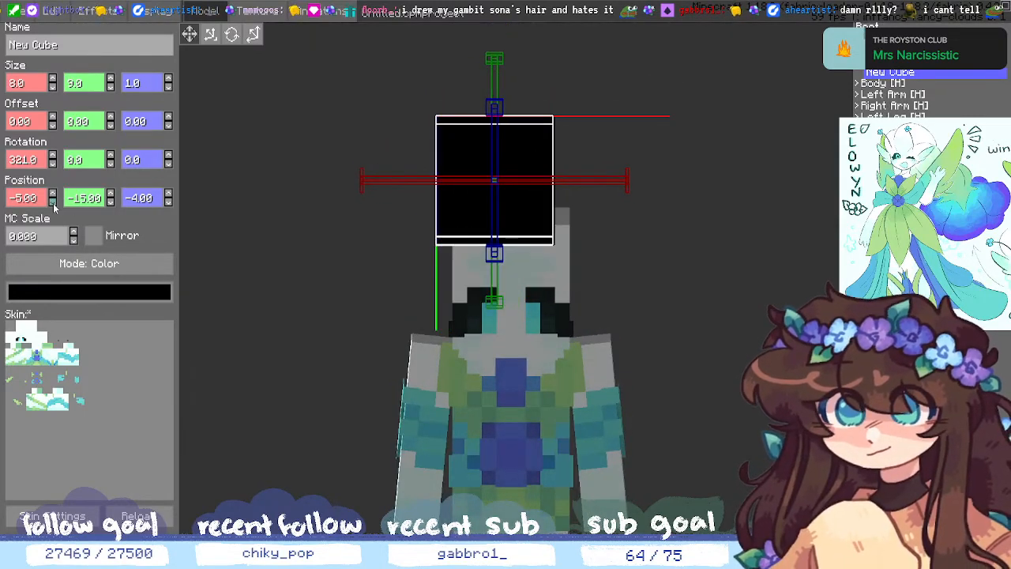
left_click(53, 195)
left_click(168, 195)
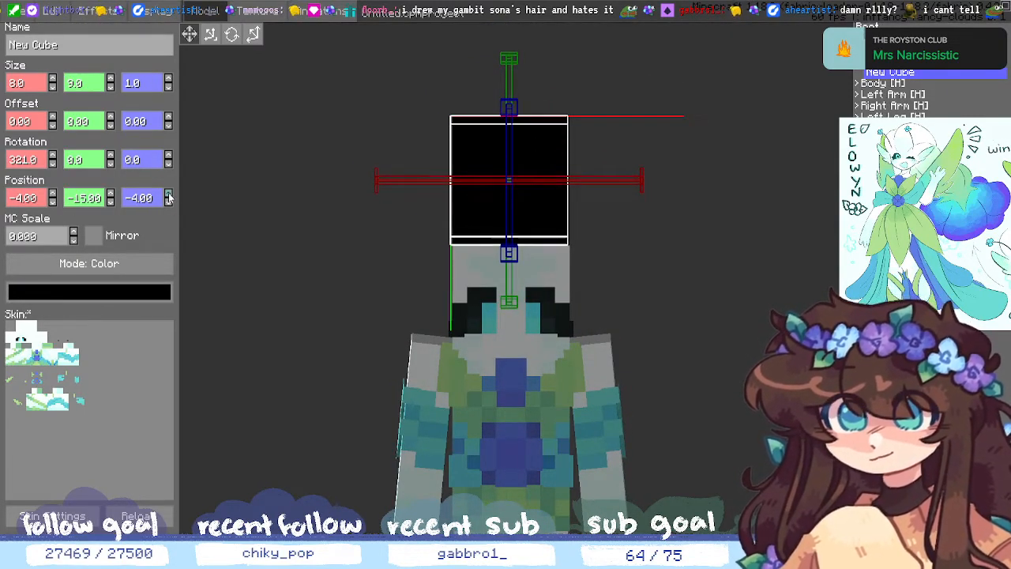
middle_click_drag(264, 278, 235, 251)
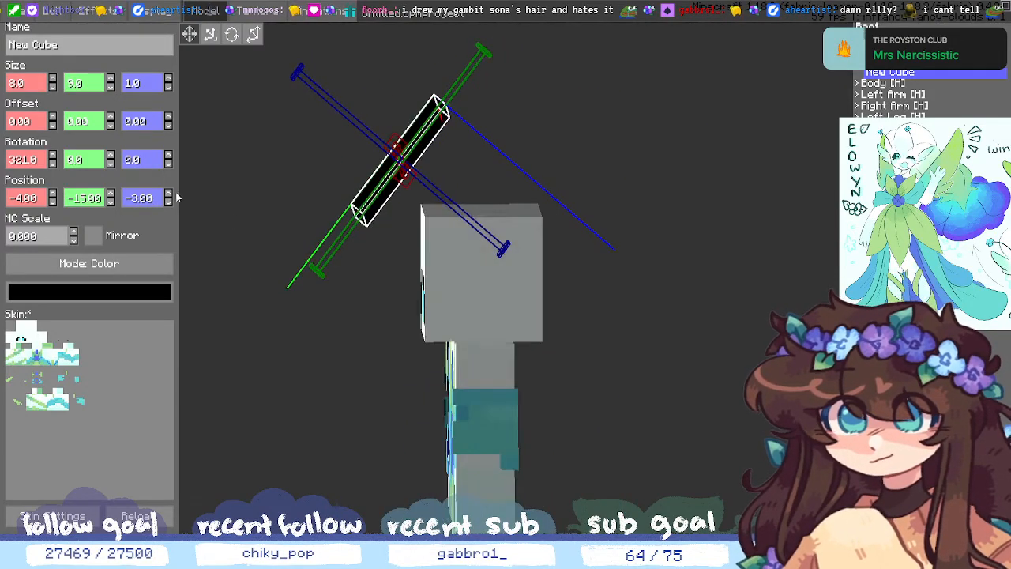
left_click(168, 194)
left_click(168, 194)
left_click(168, 194)
left_click(168, 194)
left_click(169, 195)
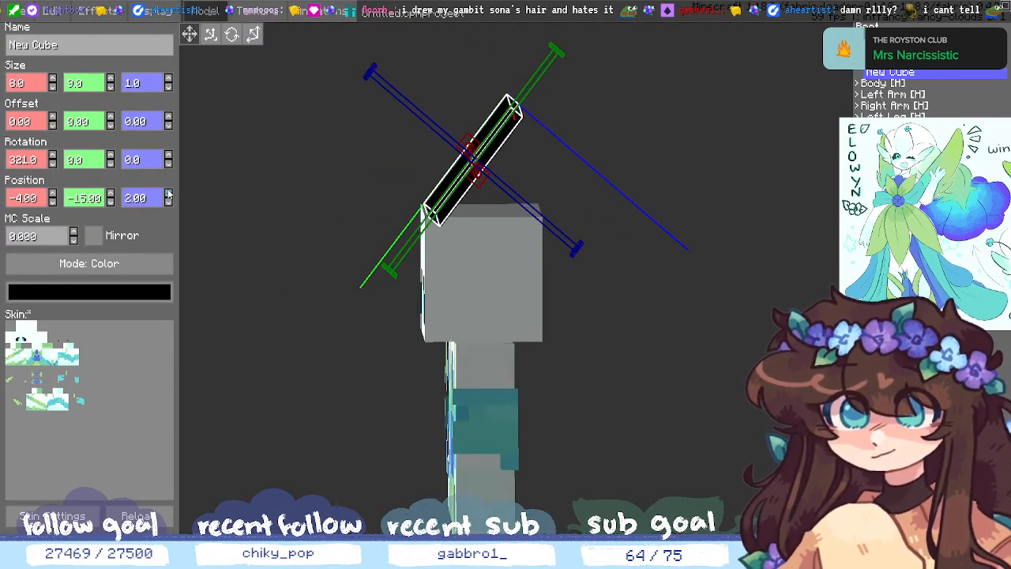
middle_click_drag(390, 345, 334, 231)
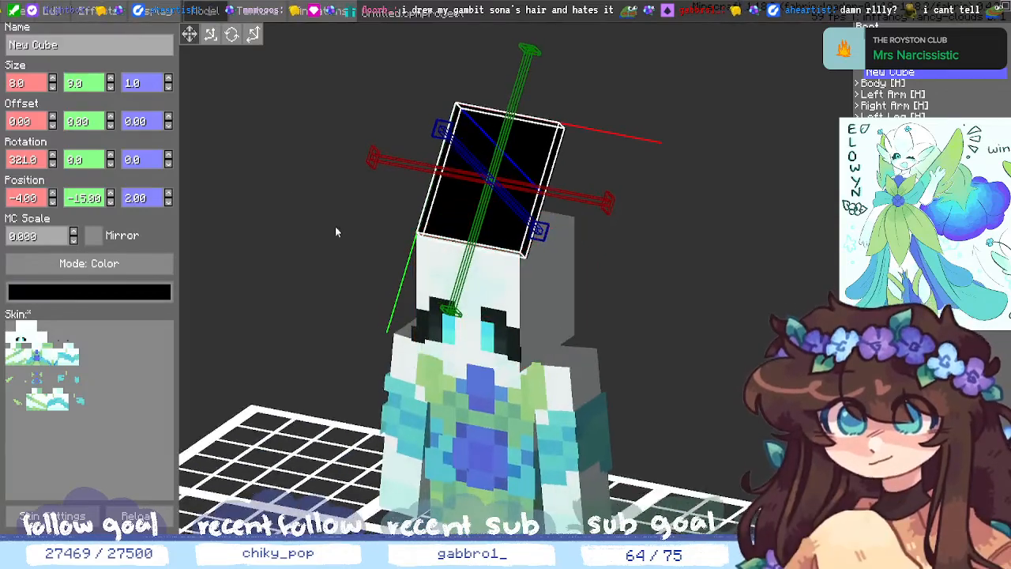
- Tilt the panel further, to about 309 degrees Rotation X
left_click(52, 164)
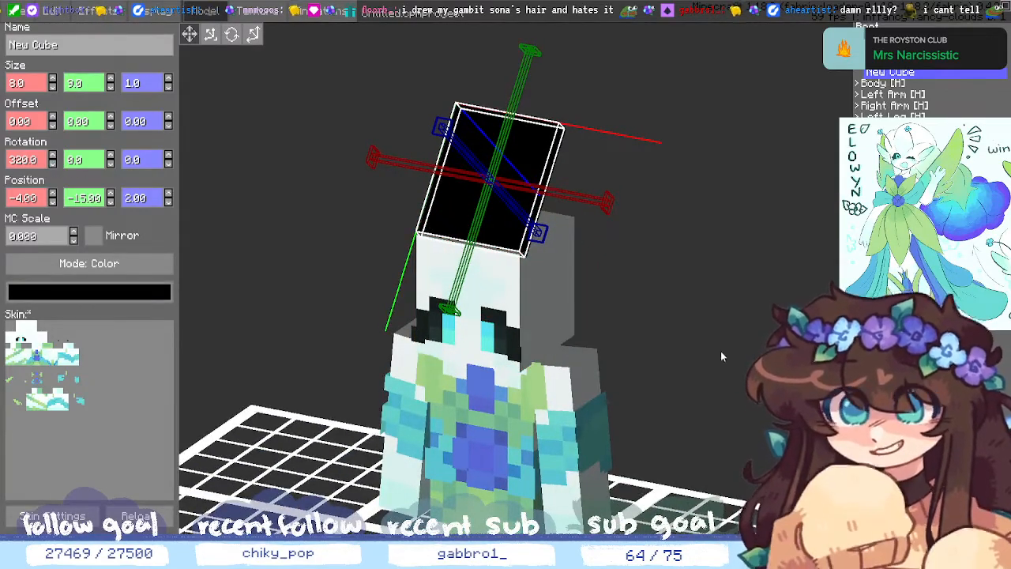
middle_click_drag(721, 350, 653, 365)
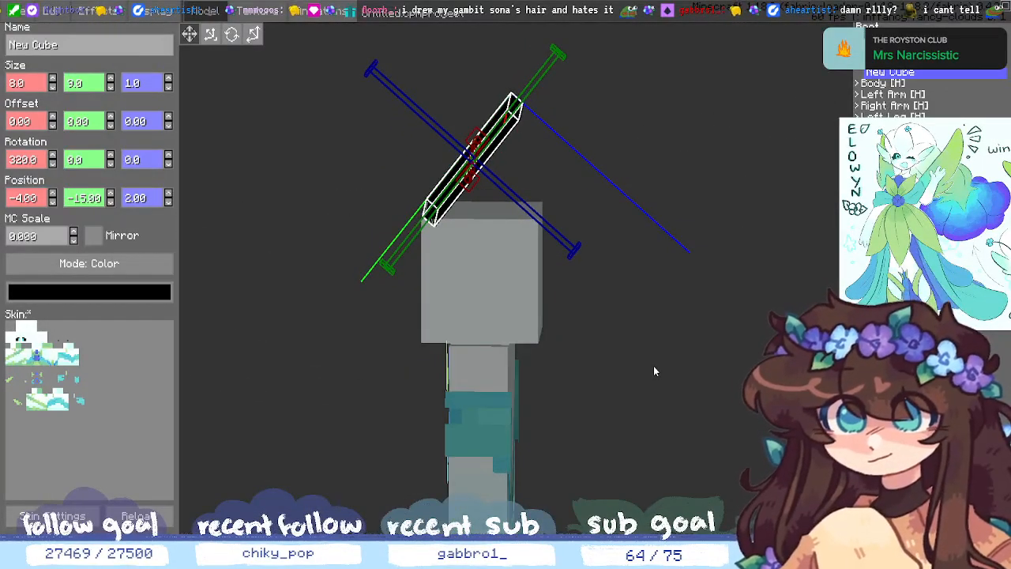
left_click(53, 165)
left_click(53, 165)
left_click(53, 165)
left_click(53, 165)
left_click(53, 165)
left_click(52, 165)
left_click(53, 165)
left_click(53, 165)
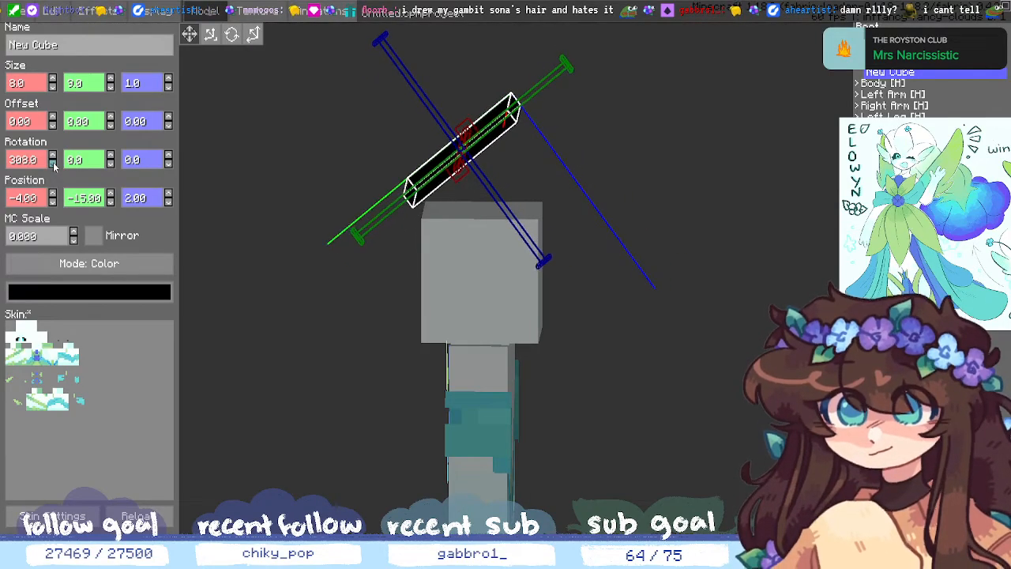
- Recolour the tilted panel blue (2400FF) and move it to Position Z 3
left_click(89, 293)
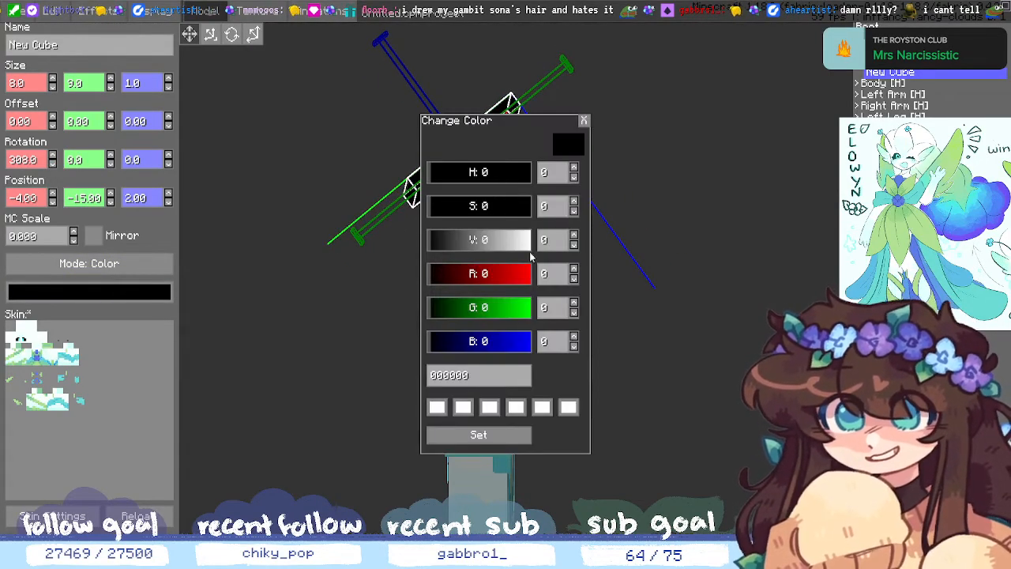
left_click_drag(505, 279, 542, 276)
mouse_move(481, 176)
left_mouse_down()
mouse_move(465, 178)
mouse_move(499, 181)
left_mouse_up()
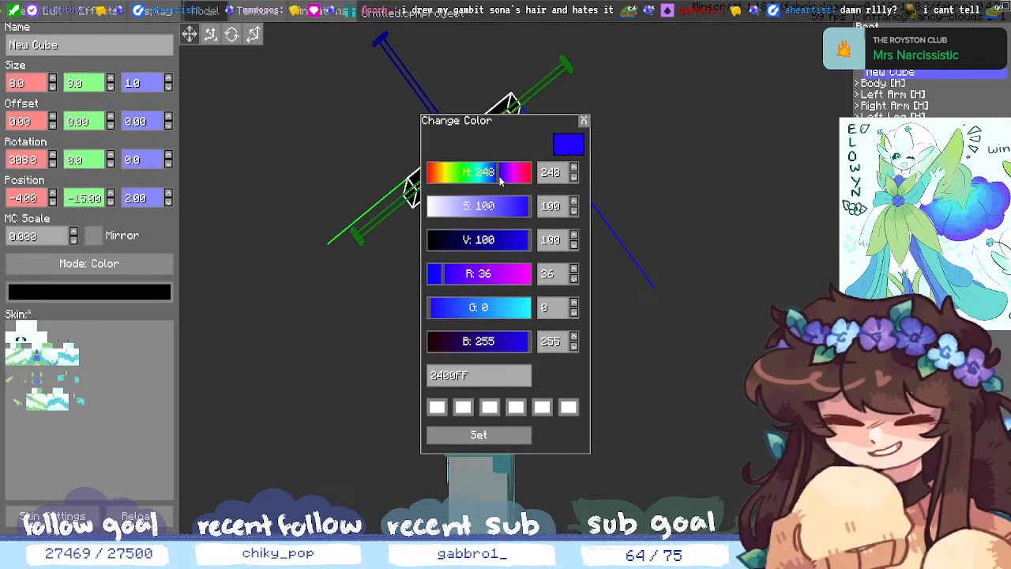
left_click(478, 434)
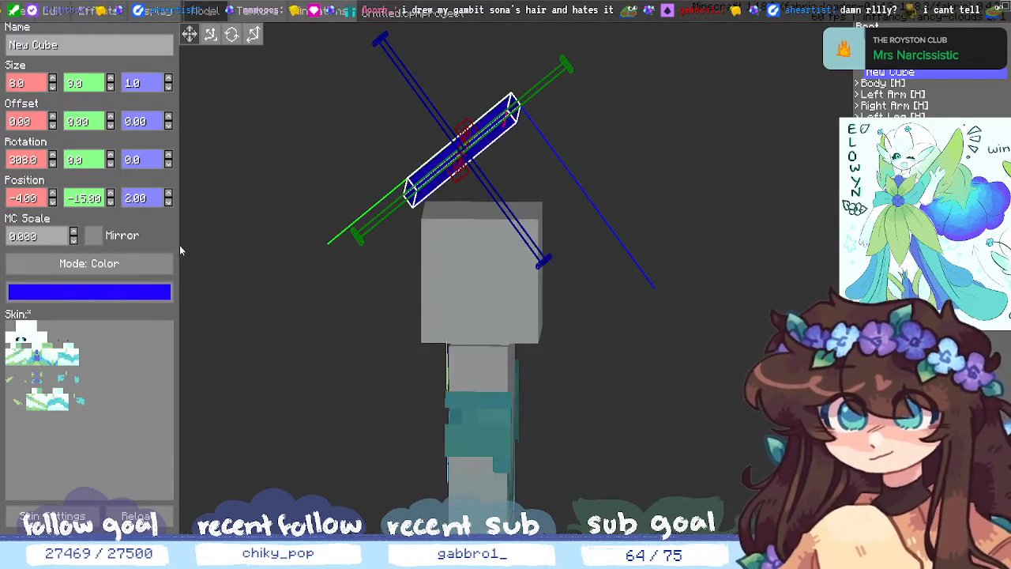
left_click(168, 195)
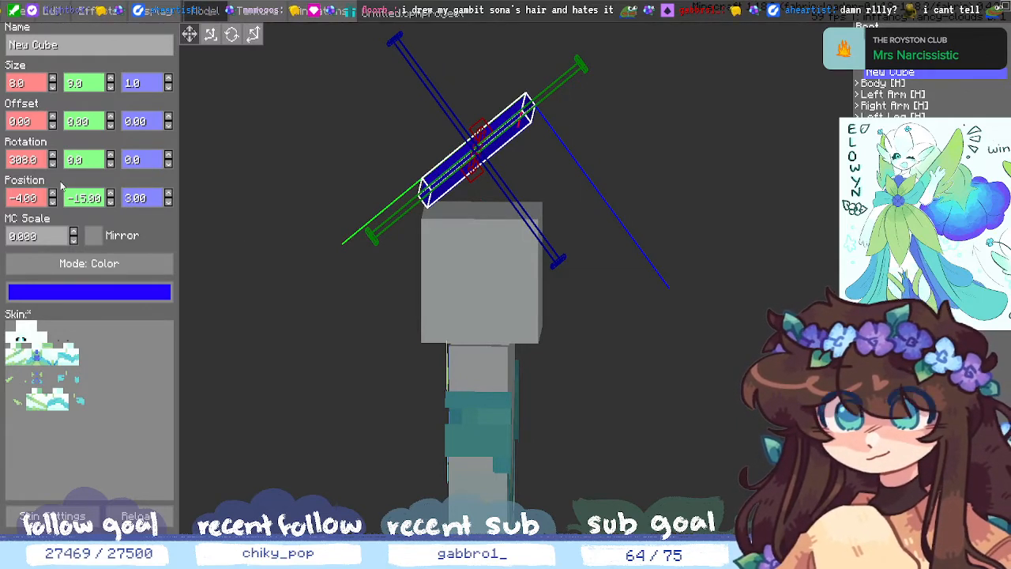
- Try different heights for the blue panel and tilt it two steps further
left_click(110, 202)
left_click(111, 194)
left_click(110, 194)
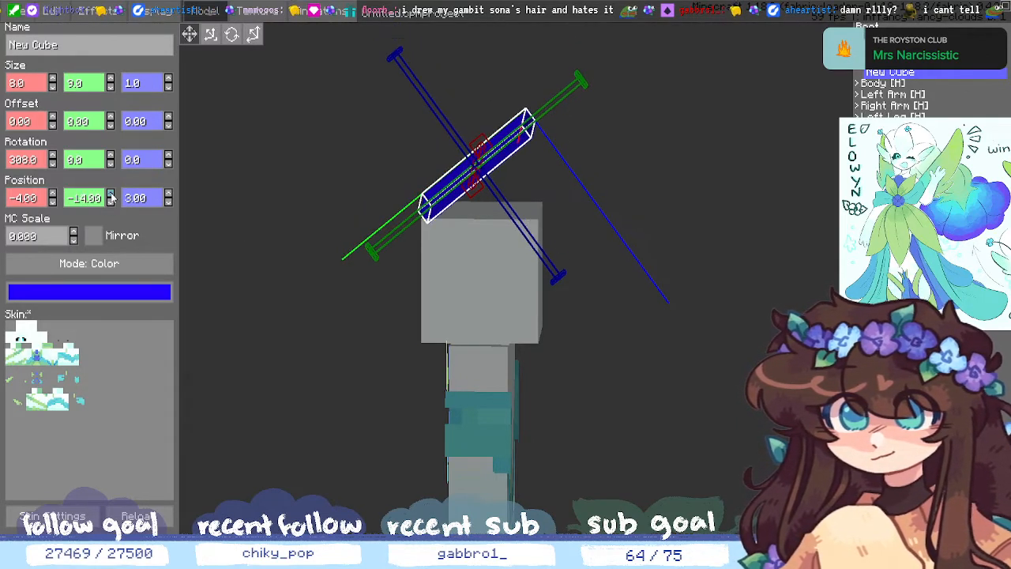
left_click_drag(372, 312, 676, 418)
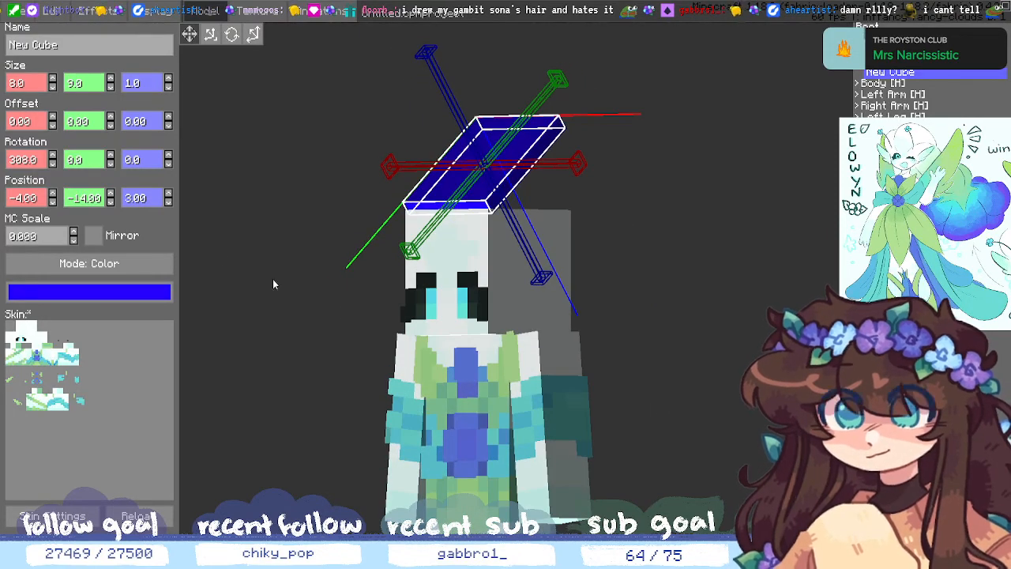
left_click(112, 194)
left_click_drag(742, 395, 687, 358)
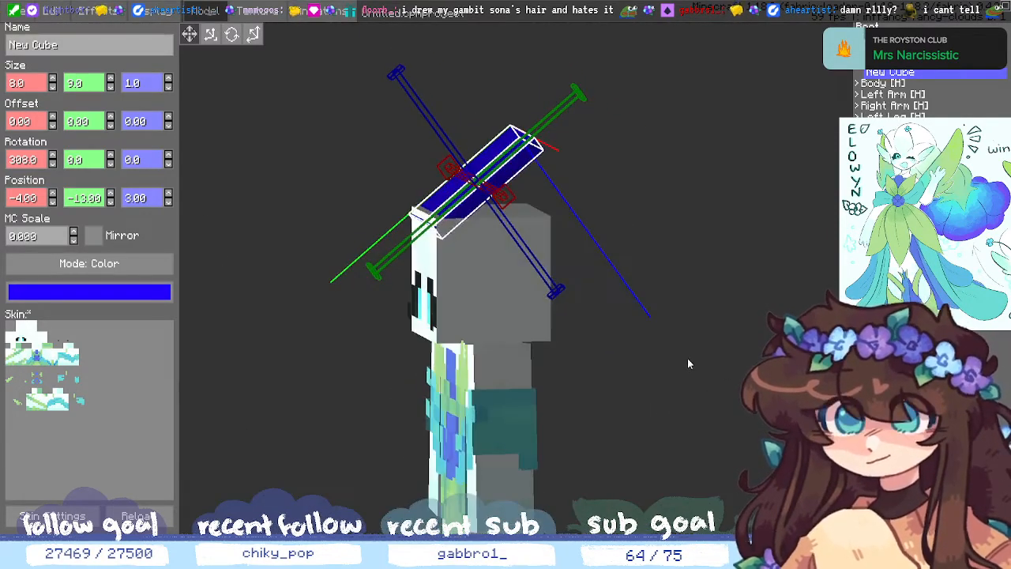
left_click(52, 163)
left_click(52, 163)
left_click(111, 194)
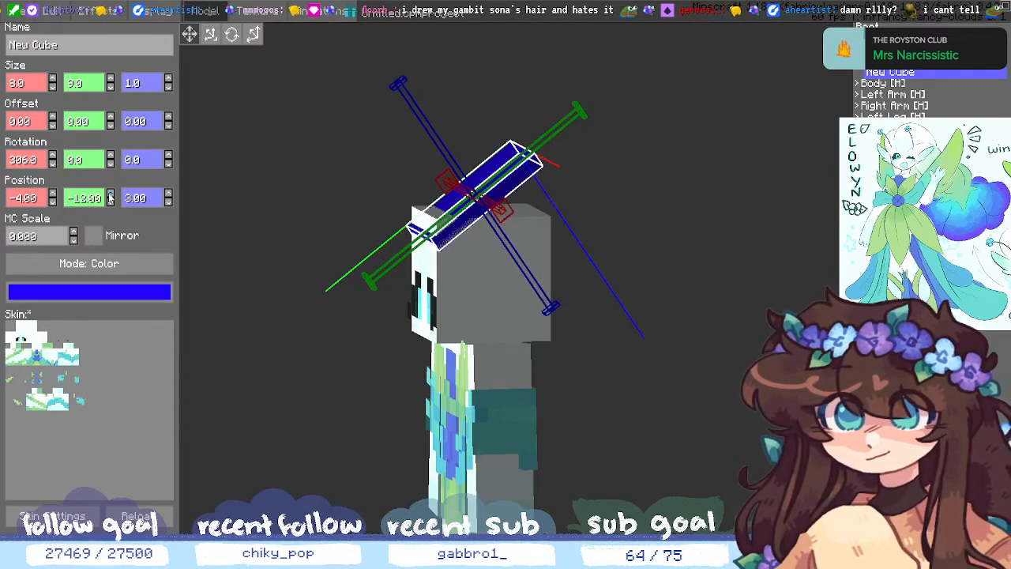
left_click(111, 204)
- Try Z positions between 0 and 4, then type Position Z 3.40
left_click(168, 203)
left_click(168, 202)
left_click(169, 202)
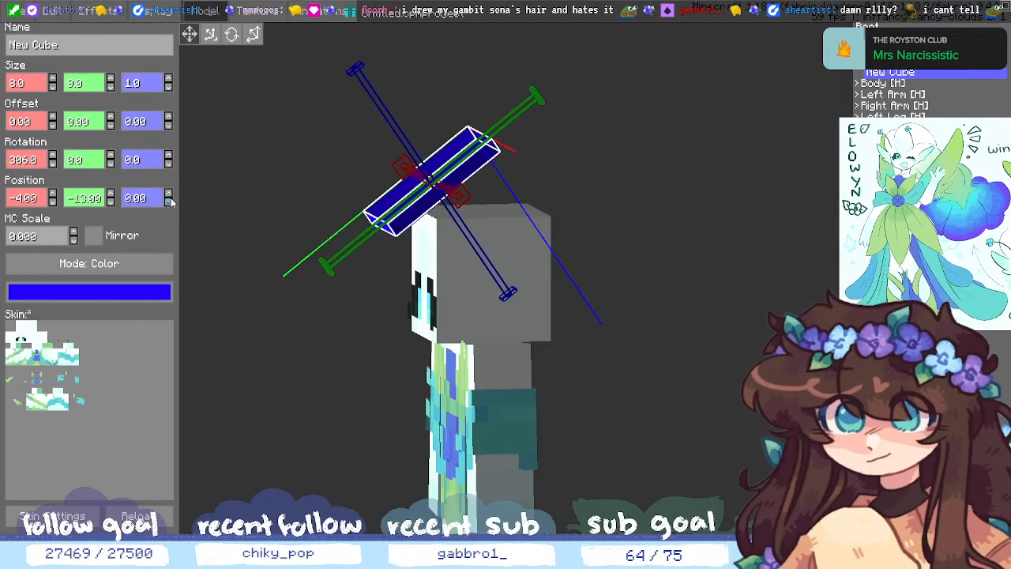
left_click(169, 196)
left_click(168, 196)
left_click(168, 196)
left_click(168, 196)
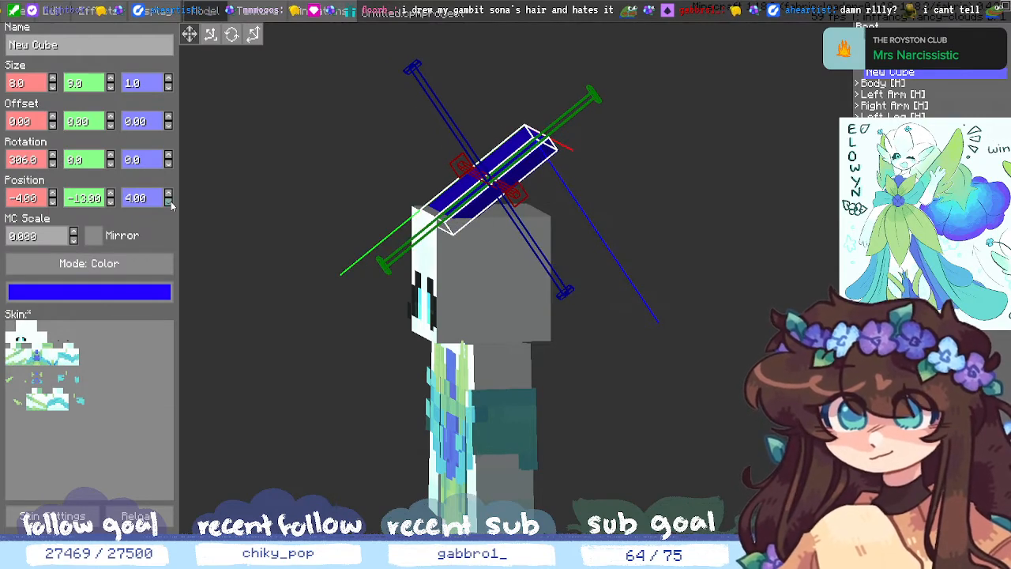
left_click(169, 202)
left_click(167, 195)
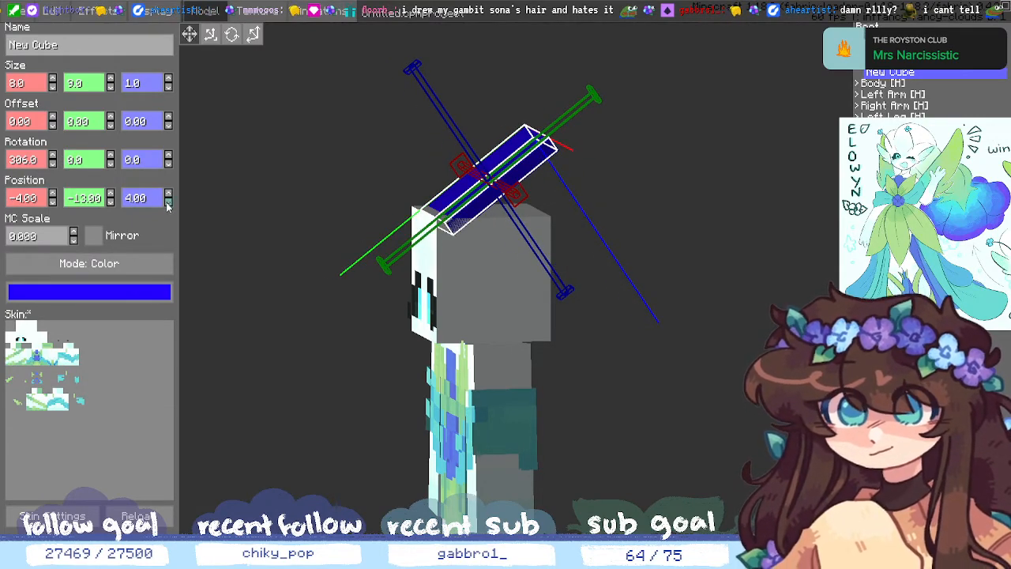
left_click(168, 202)
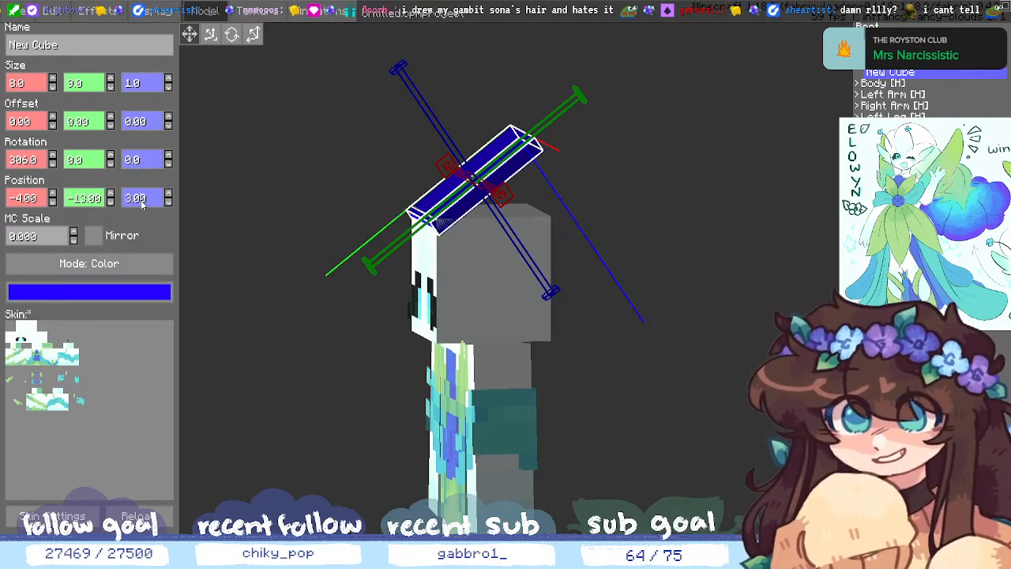
left_click(142, 204)
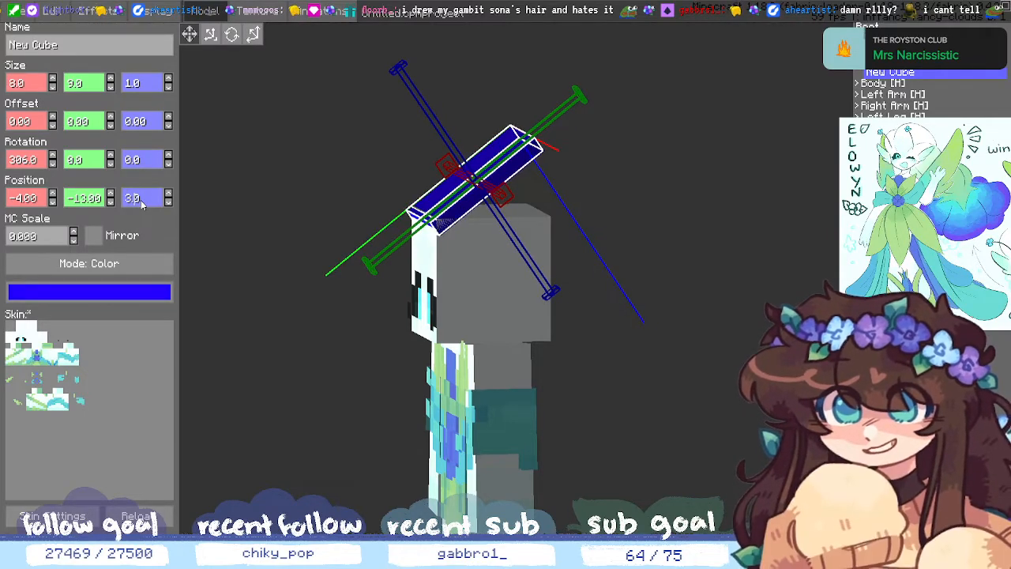
key("BackSpace")
type("4")
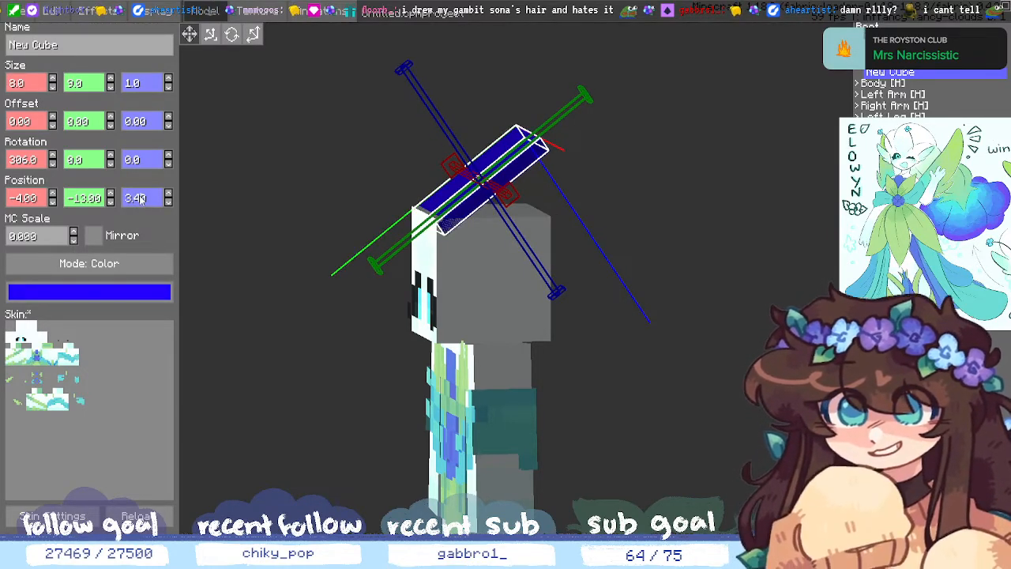
- Set the panel's Position Y to -13.31 and orbit to check its placement
left_click(110, 199)
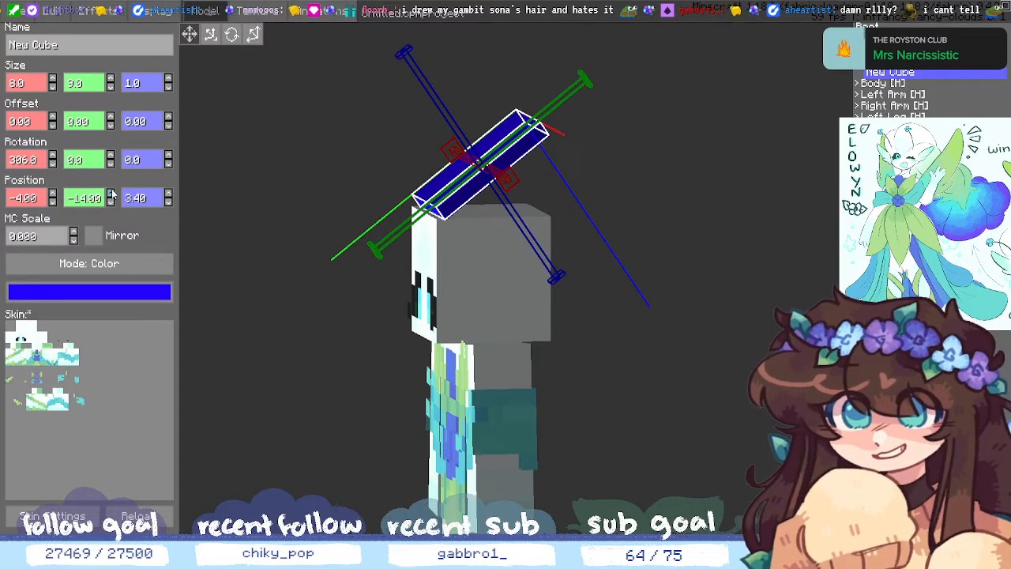
left_click(110, 195)
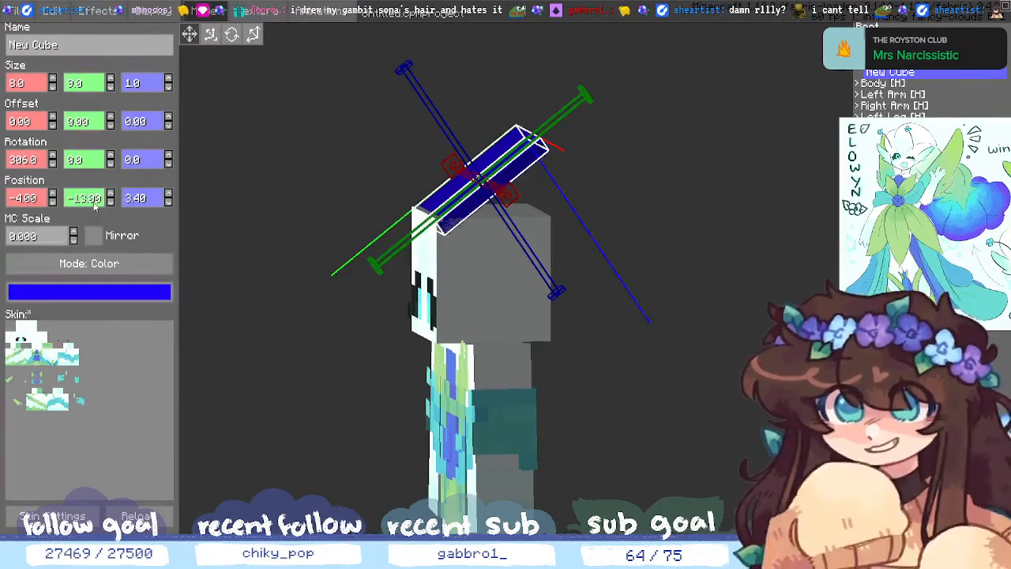
left_click(95, 205)
key("BackSpace")
type("4")
key("BackSpace")
type("3")
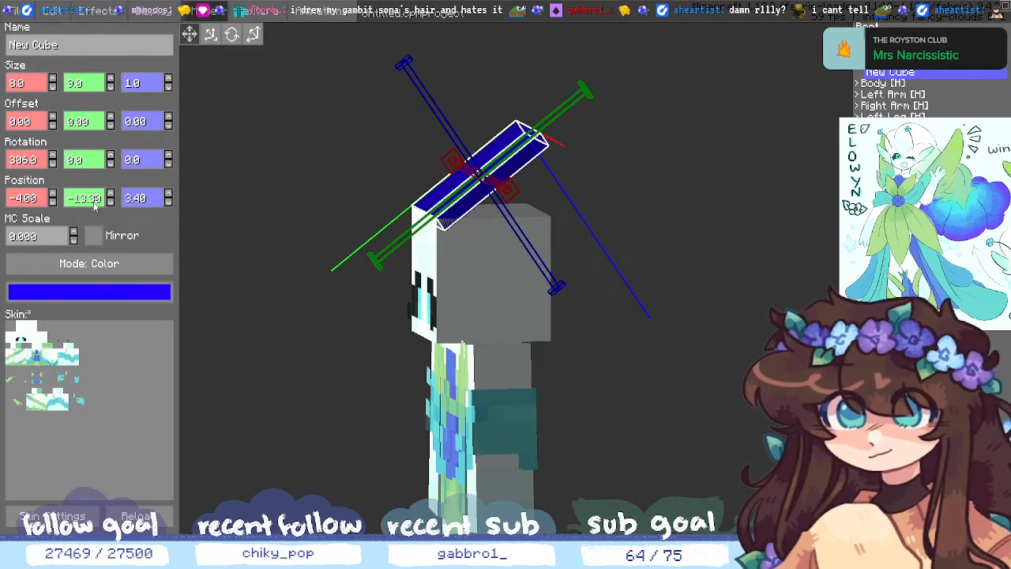
key("BackSpace")
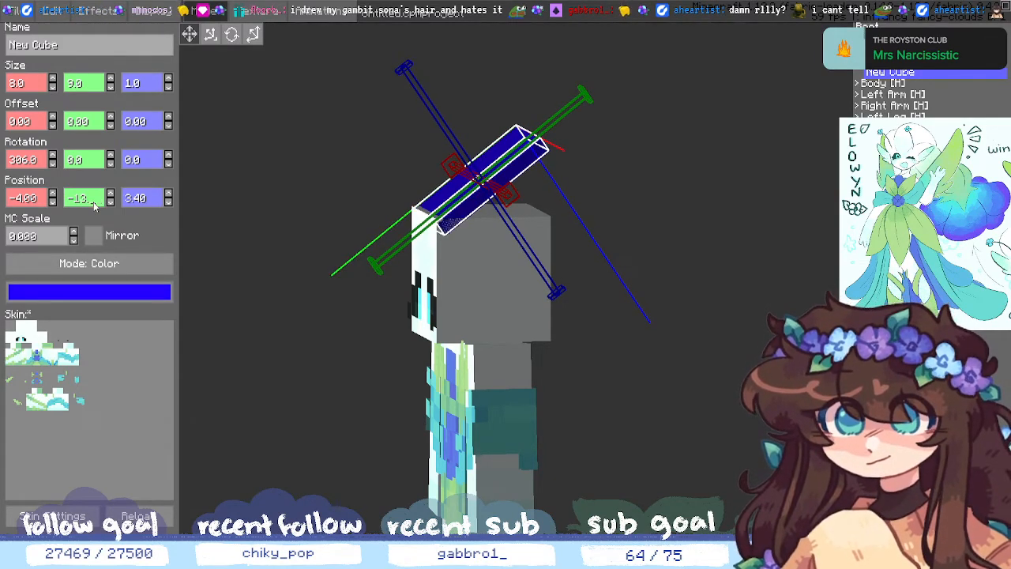
type("31")
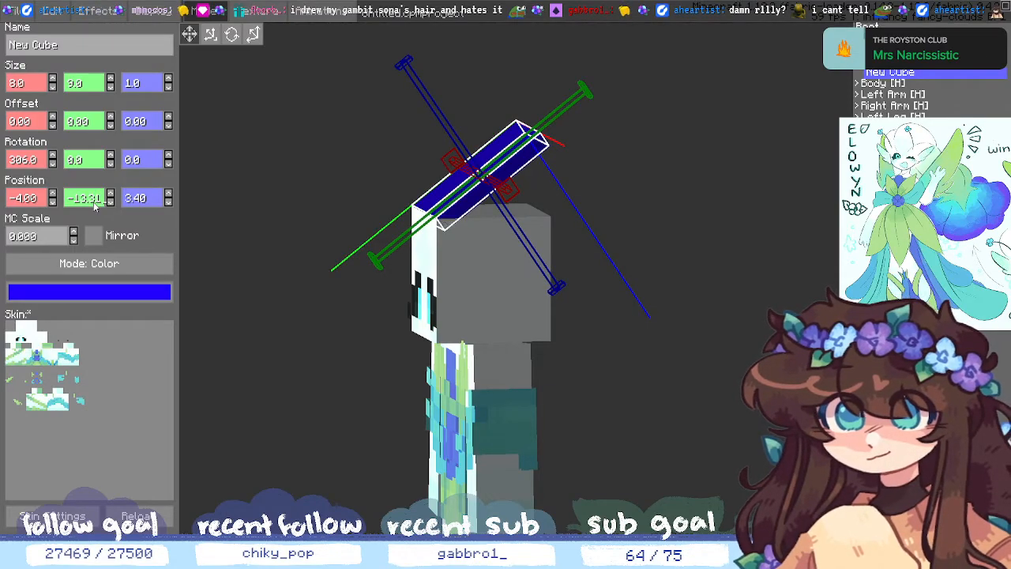
left_click_drag(615, 92, 713, 295)
middle_click_drag(713, 295, 759, 299)
- Reselect New Cube and retype its Position Z value
left_click(792, 305)
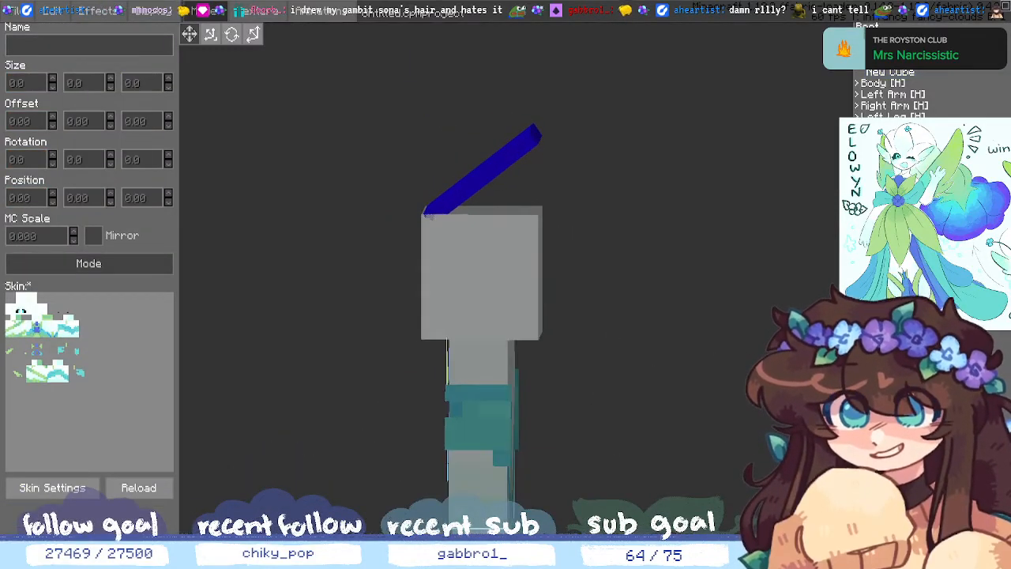
left_click(910, 73)
left_click(169, 203)
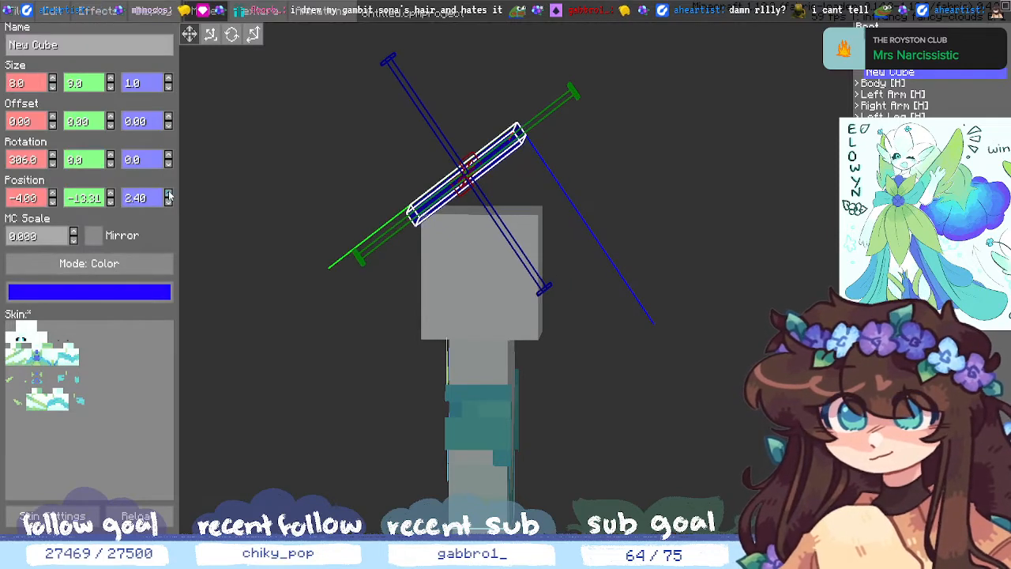
left_click(168, 193)
left_click(140, 202)
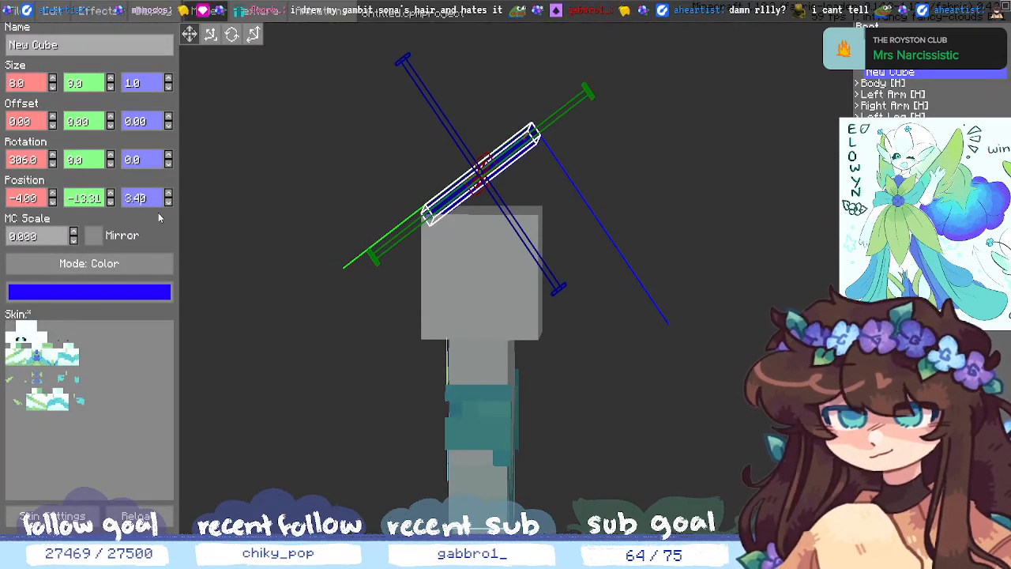
key("BackSpace")
type("39")
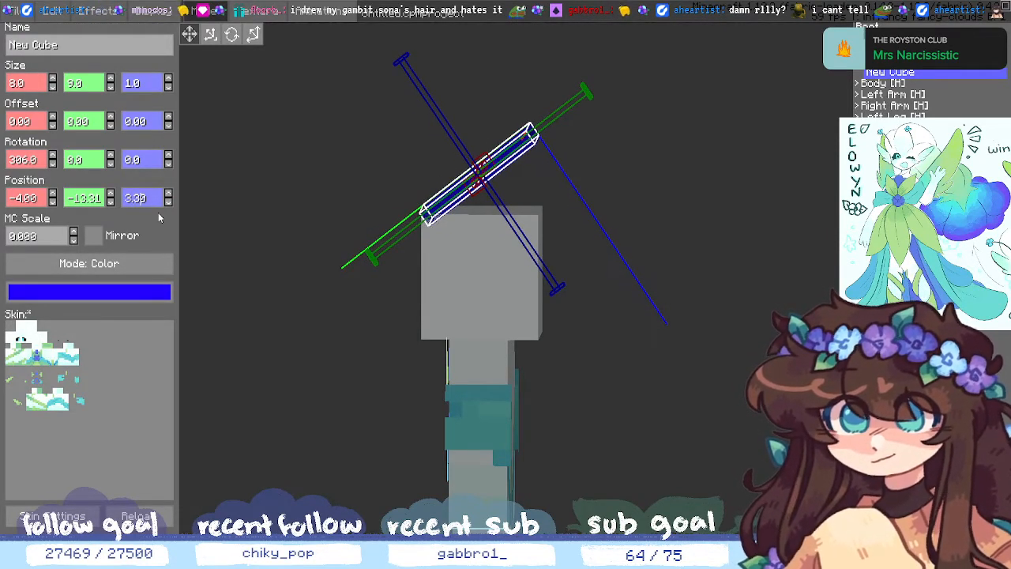
key("BackSpace")
type("0")
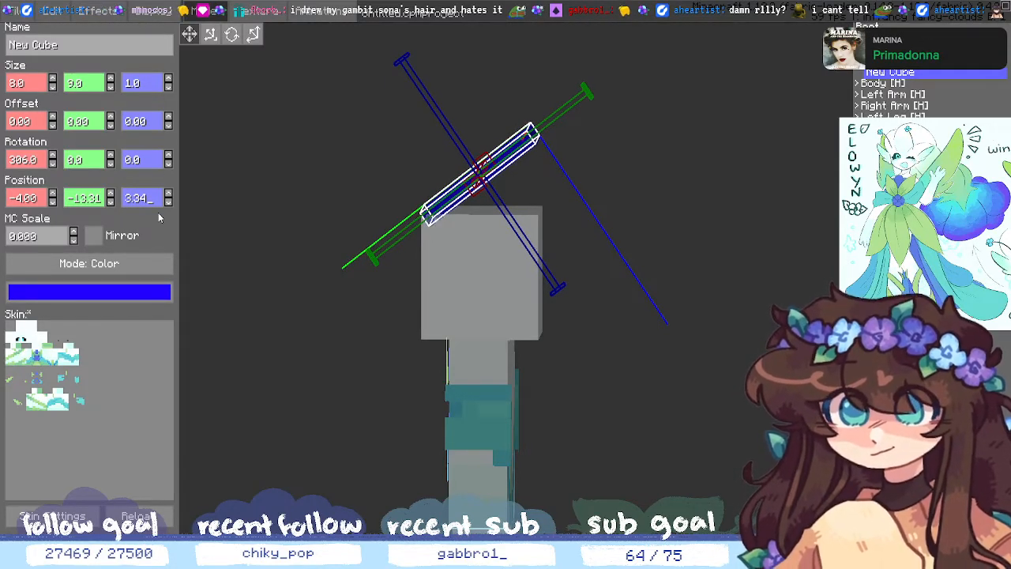
type("7")
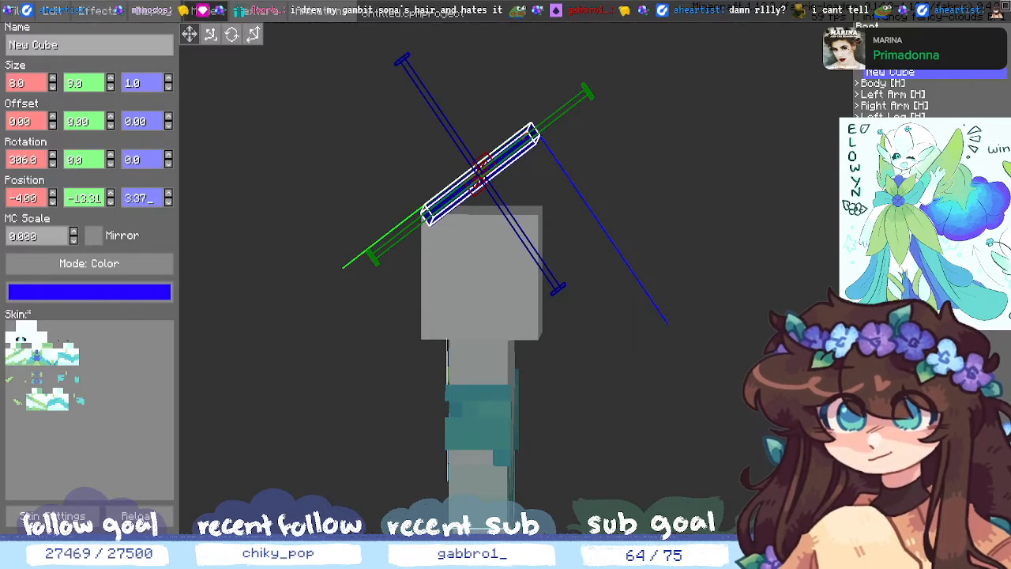
- Scroll the Z field until the blue panel's depth reads 3.33, checking from an angle
left_click(632, 348)
mouse_move(632, 348)
middle_mouse_down()
mouse_move(623, 346)
mouse_move(631, 340)
mouse_move(637, 352)
middle_mouse_up()
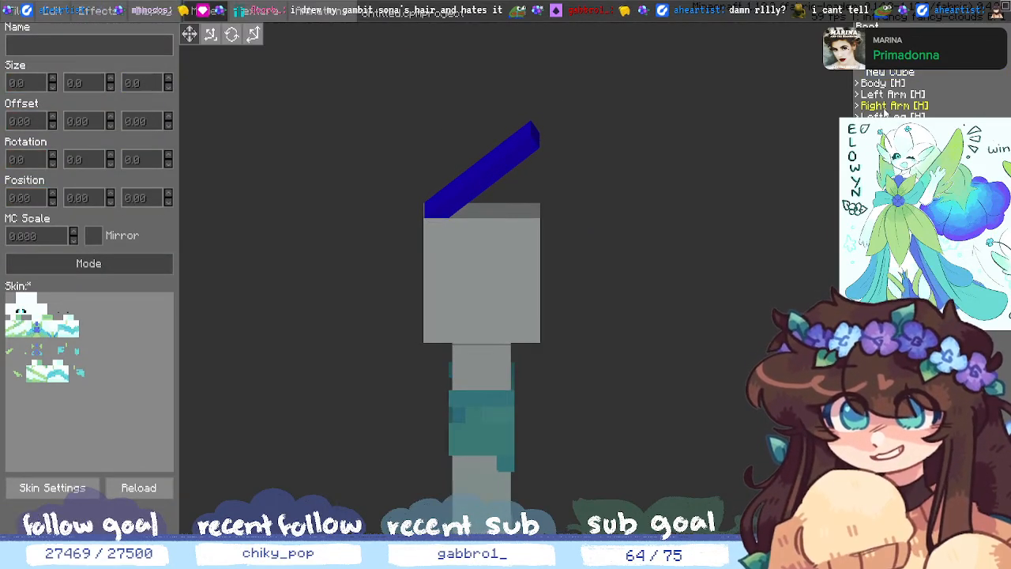
left_click(889, 73)
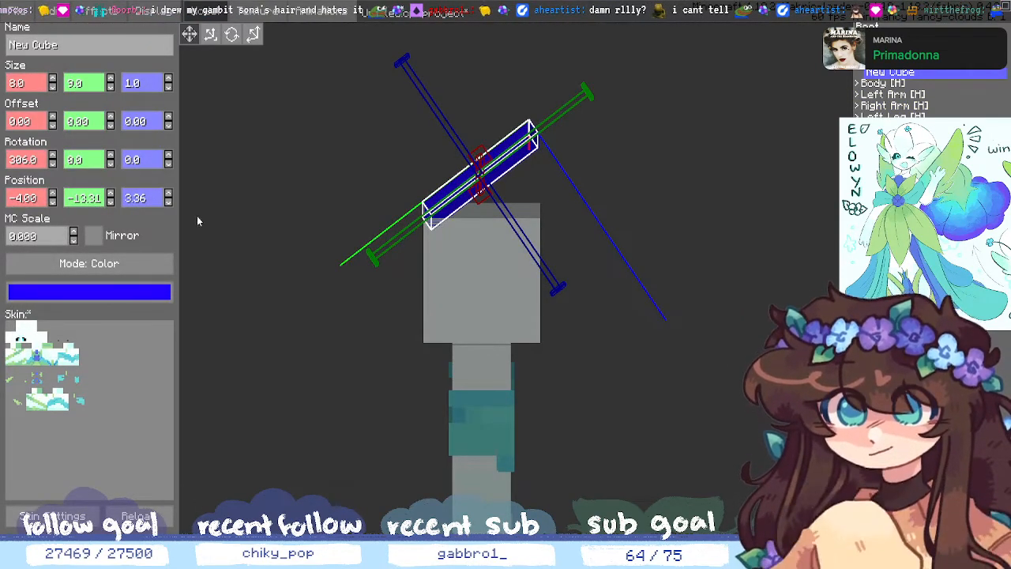
scroll(154, 198, "down", 2)
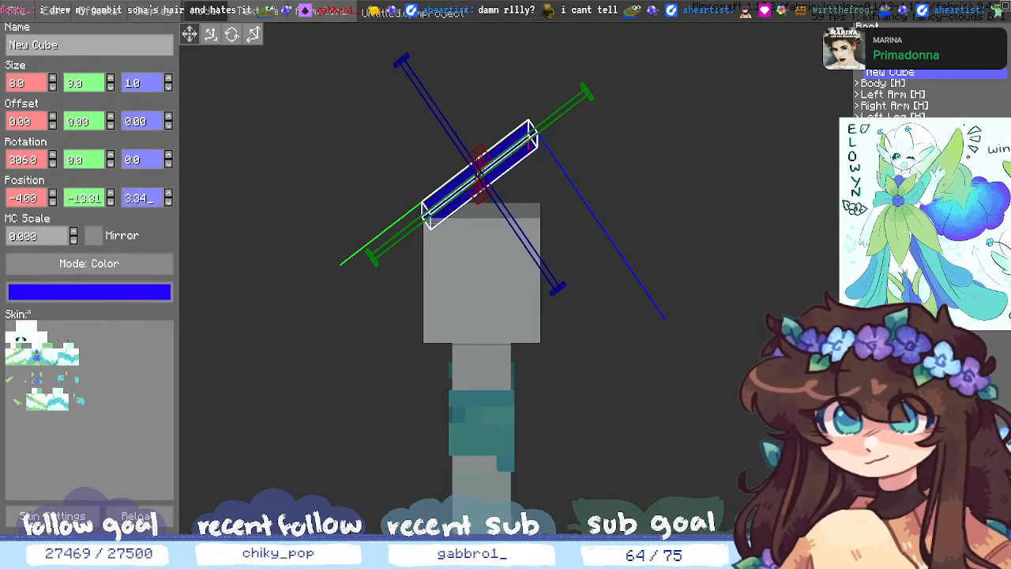
middle_click_drag(379, 300, 438, 359)
- Orbit, zoom and pan the view to frame the head from a low, level angle
left_click(616, 253)
middle_click_drag(616, 253, 559, 187)
left_click(535, 267)
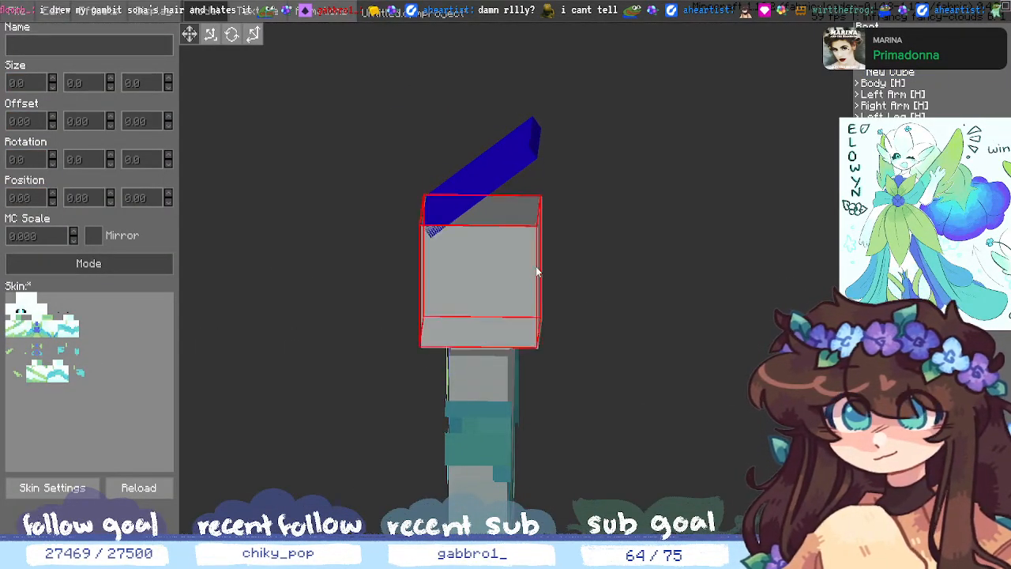
scroll(536, 266, "up", 2)
scroll(535, 266, "up", 1)
middle_click_drag(679, 319, 728, 366, "shift")
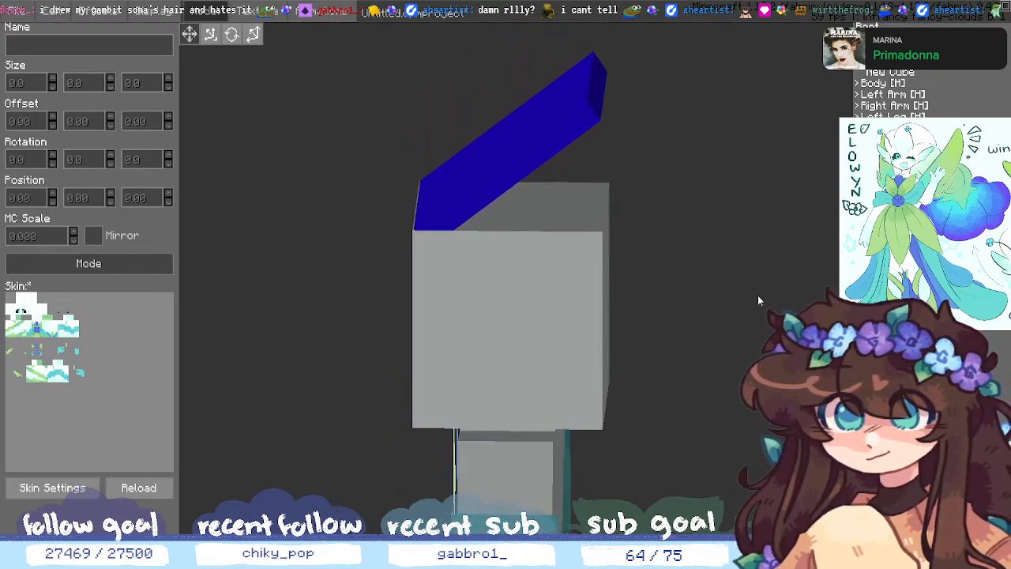
- Change the New Cube's Position Z from 3.33 to 3.31 and orbit to check it
left_click(889, 72)
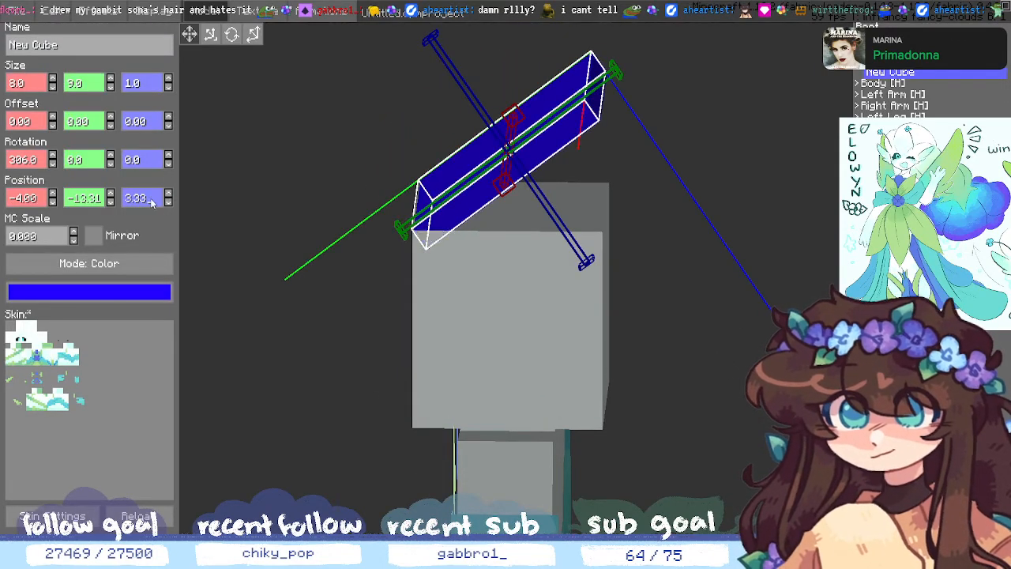
key("BackSpace")
type("2")
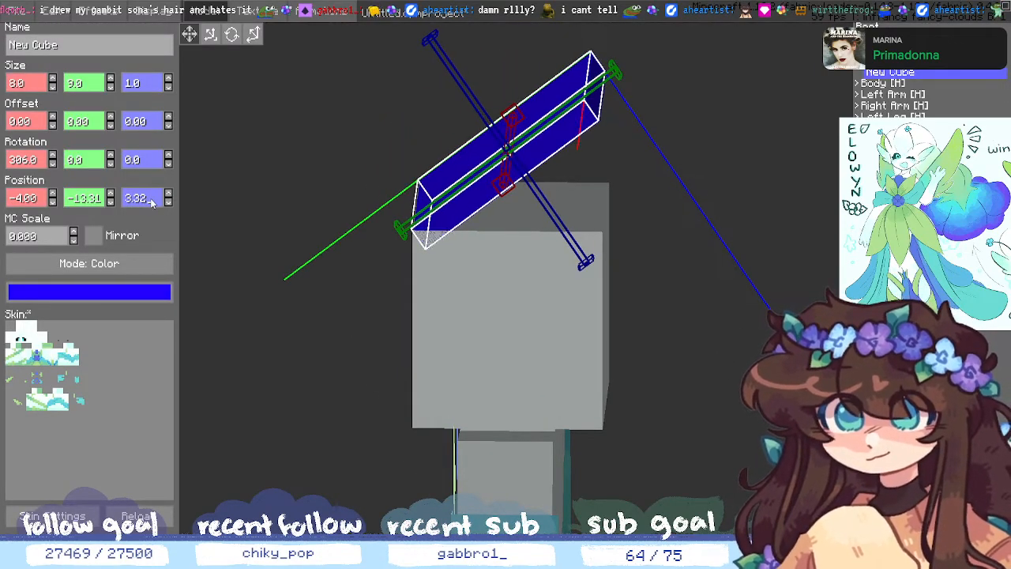
key("BackSpace")
type("1")
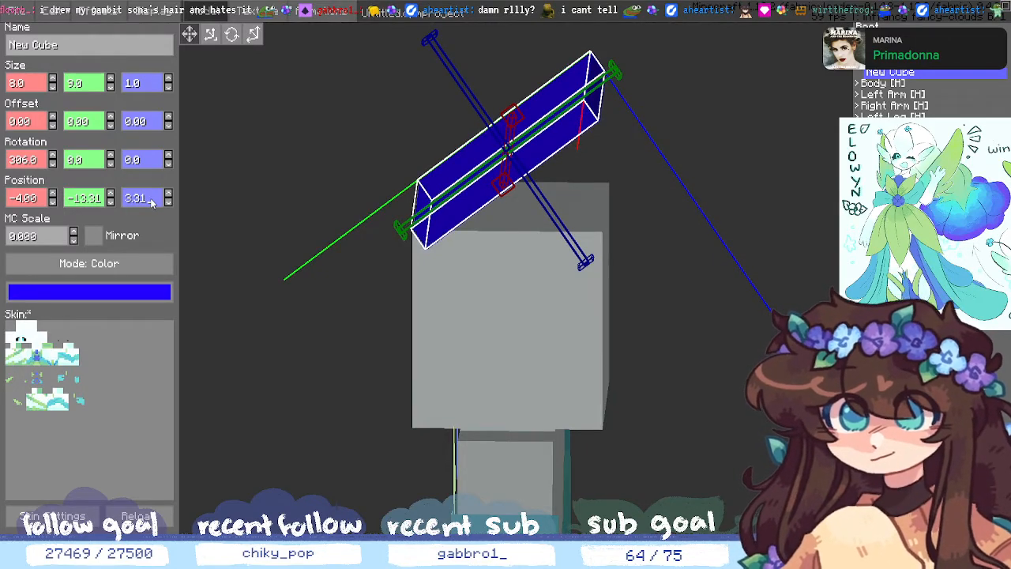
left_click(750, 419)
middle_click_drag(751, 419, 799, 385)
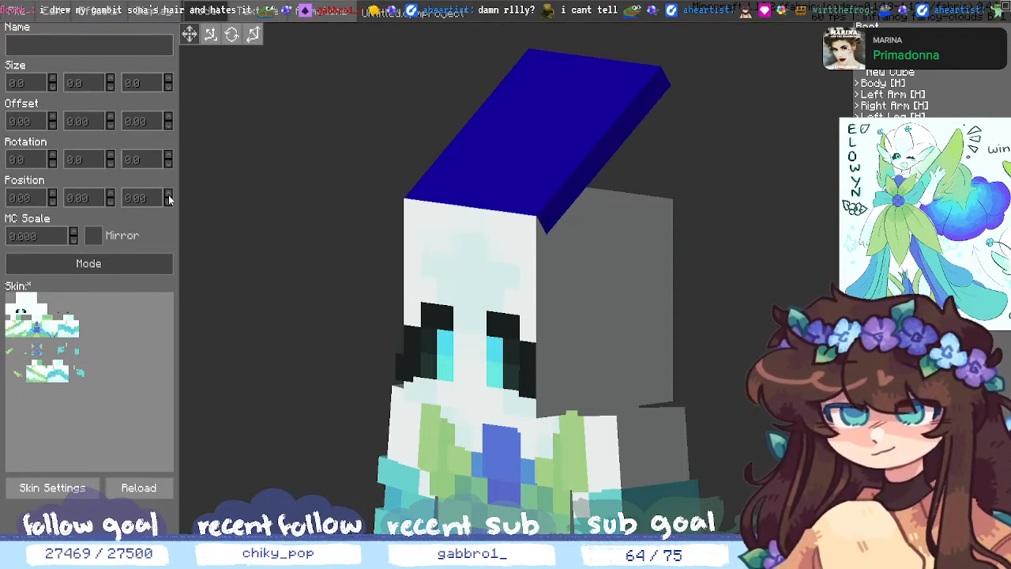
middle_click_drag(735, 247, 825, 194)
left_click(899, 74)
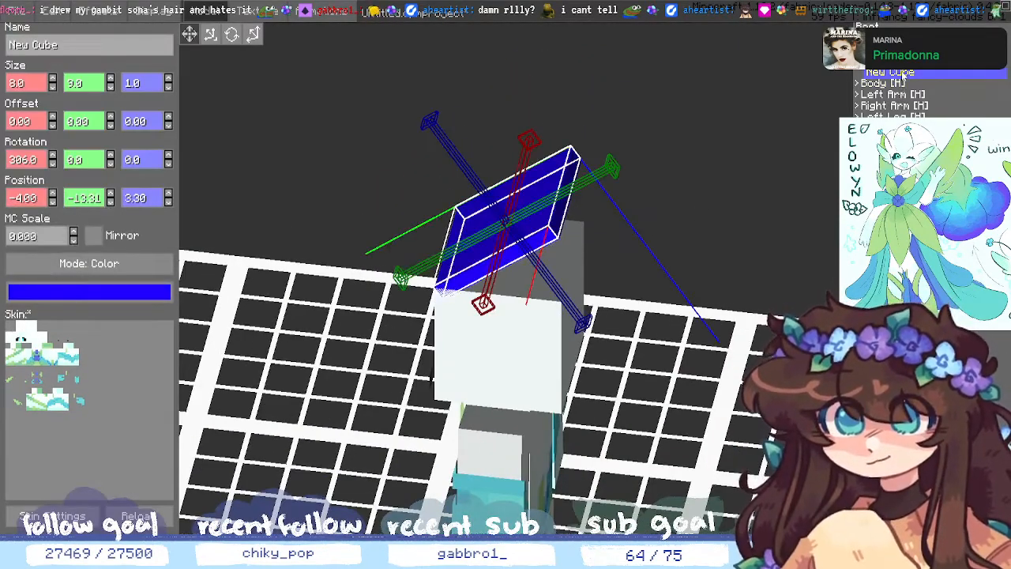
right_click(905, 76)
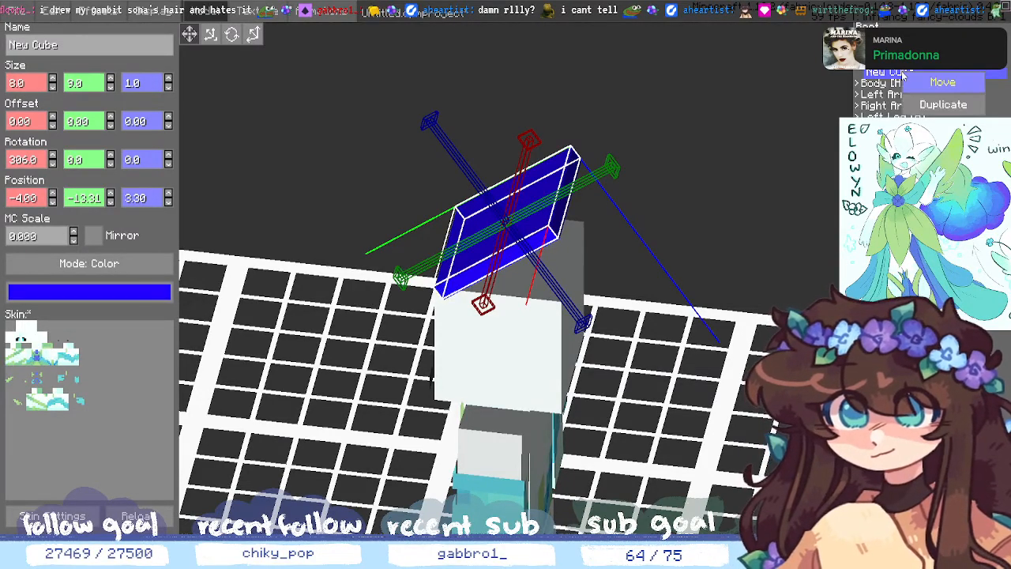
left_click(920, 105)
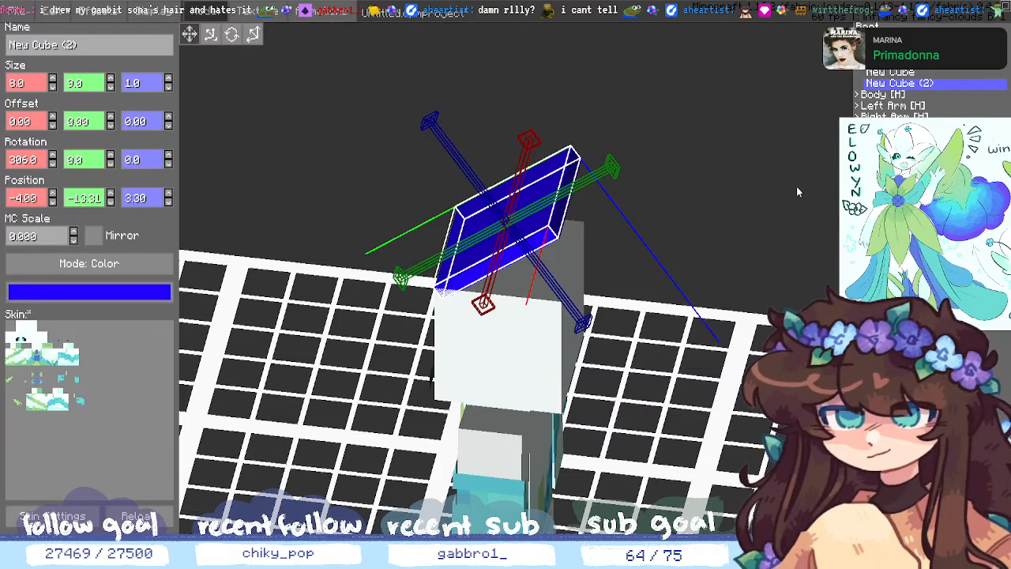
key("Delete")
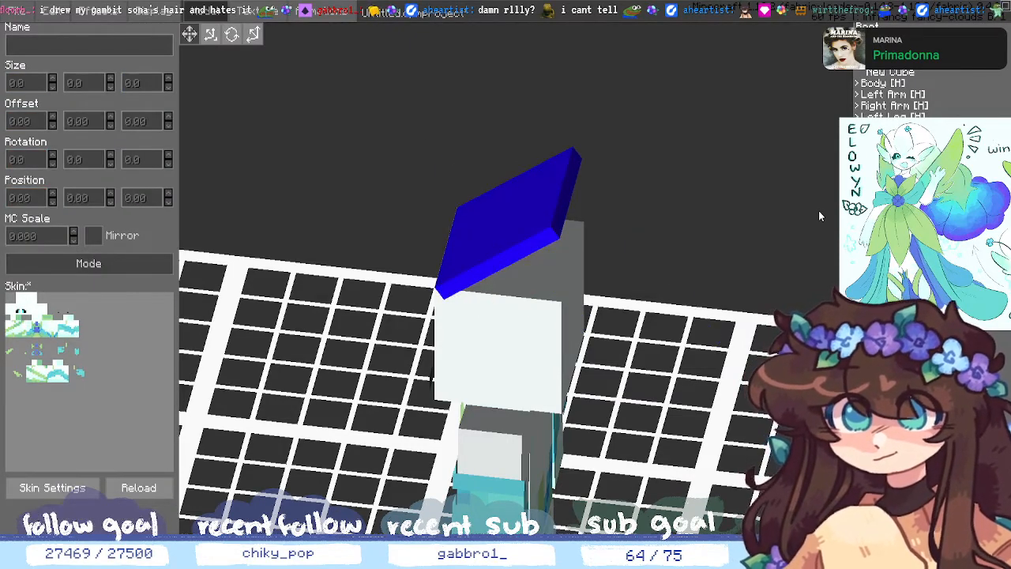
middle_click_drag(819, 212, 715, 389)
- Add a child cube under New Cube and size it 8 on X and 8 on Y
left_click(891, 74)
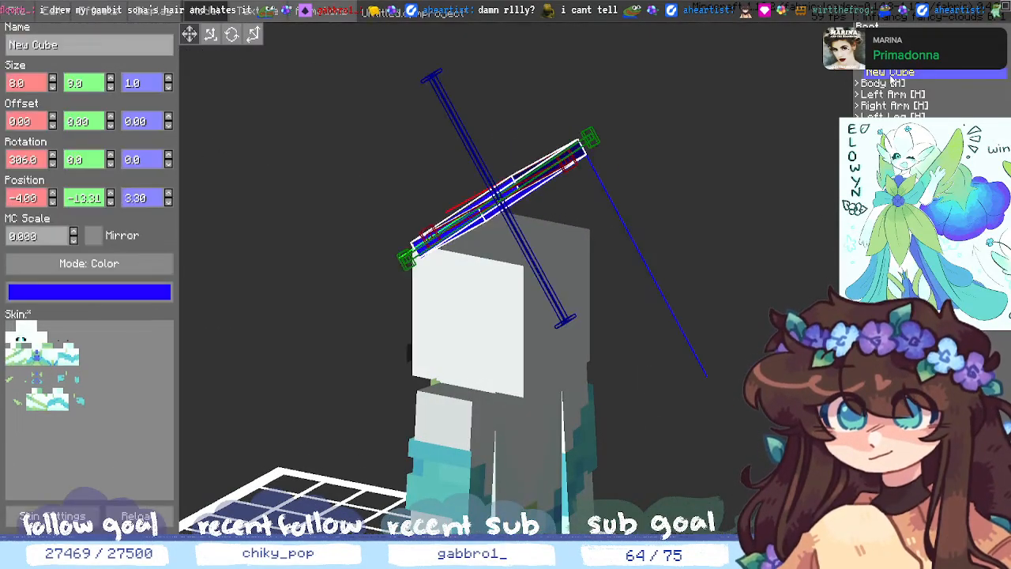
key("ctrl+n")
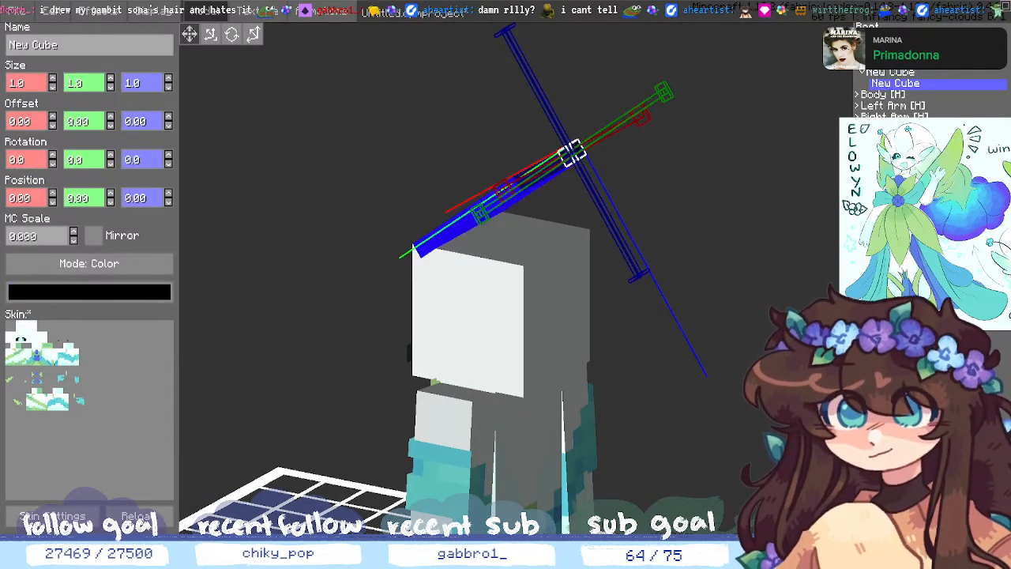
middle_click_drag(758, 197, 616, 288)
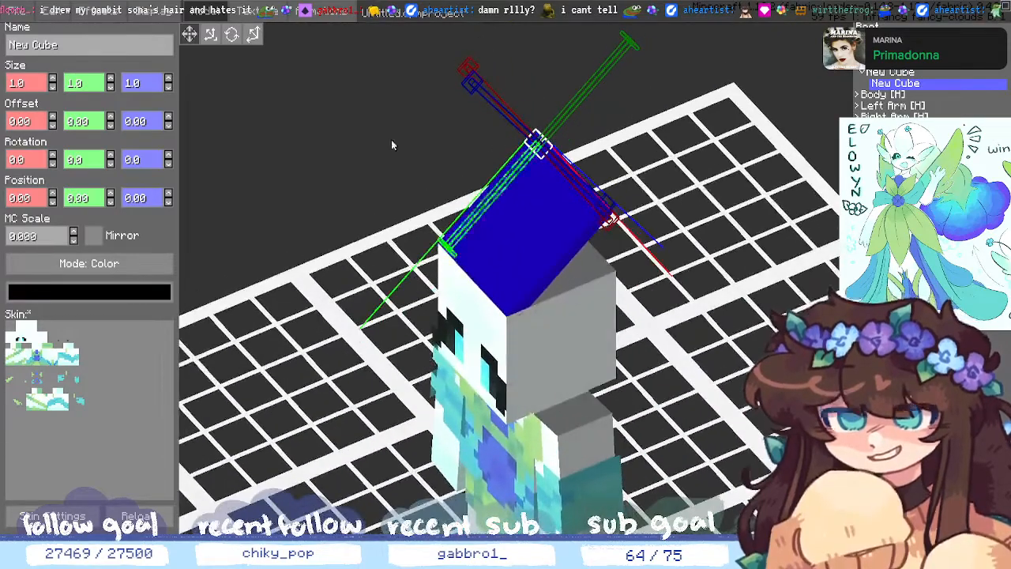
left_click(51, 81)
left_click(52, 81)
left_click(51, 81)
left_click(52, 81)
left_click(51, 80)
left_click(51, 81)
left_click(52, 81)
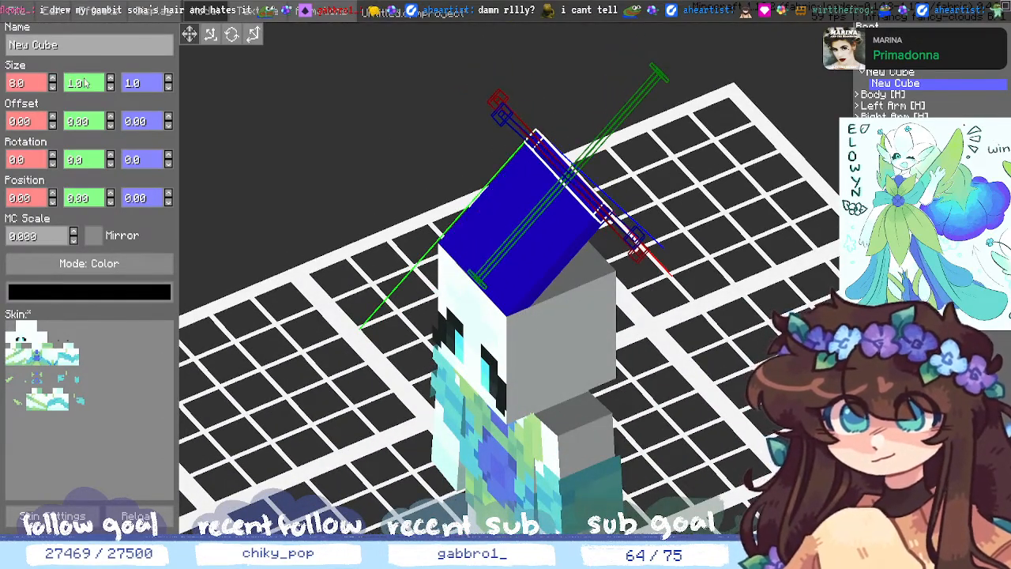
left_click(110, 80)
left_click(110, 80)
left_click(111, 80)
left_click(110, 80)
left_click(111, 80)
left_click(110, 79)
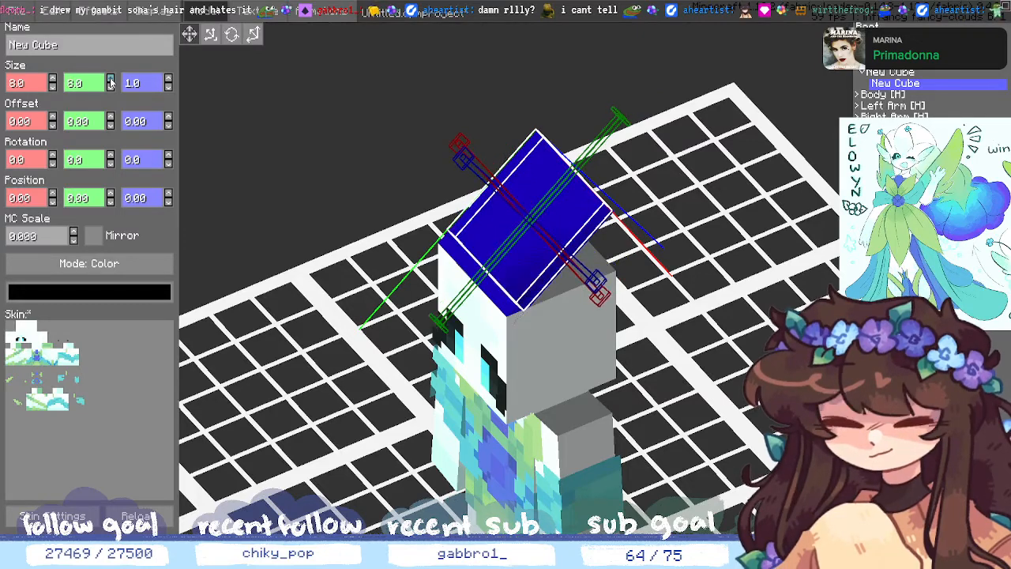
left_click(111, 80)
- Colour the new child cube with the saved blue swatch
left_click(147, 294)
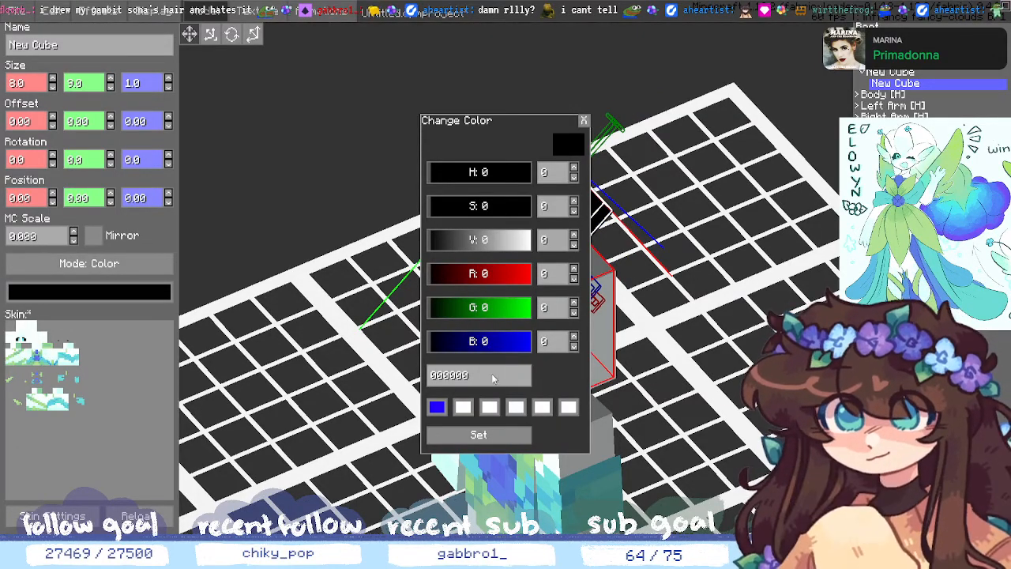
left_click(438, 408)
left_click(460, 434)
middle_click_drag(526, 411, 695, 372)
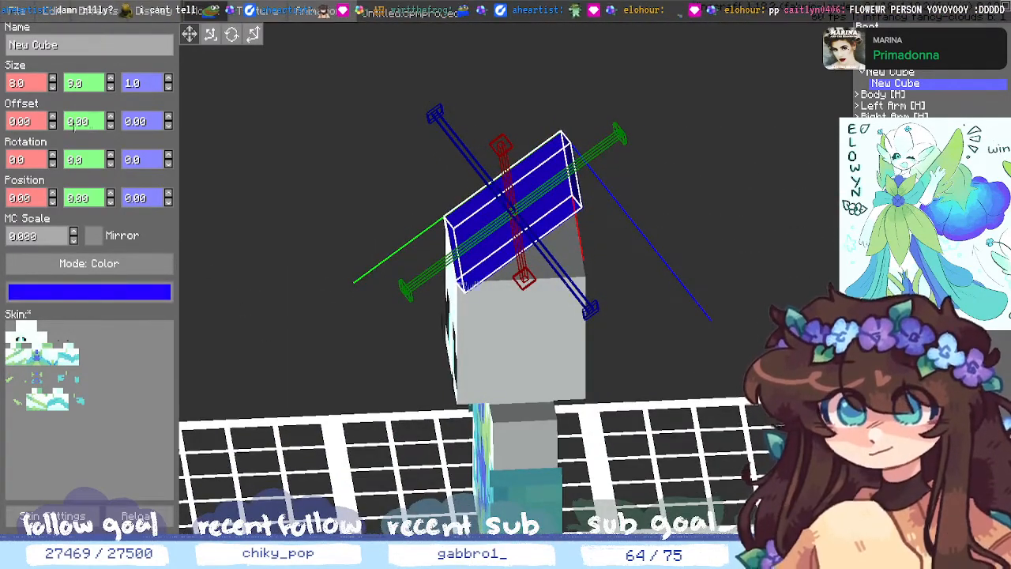
- Move the blue slab to Position X 9, at the side of the head
left_click(52, 193)
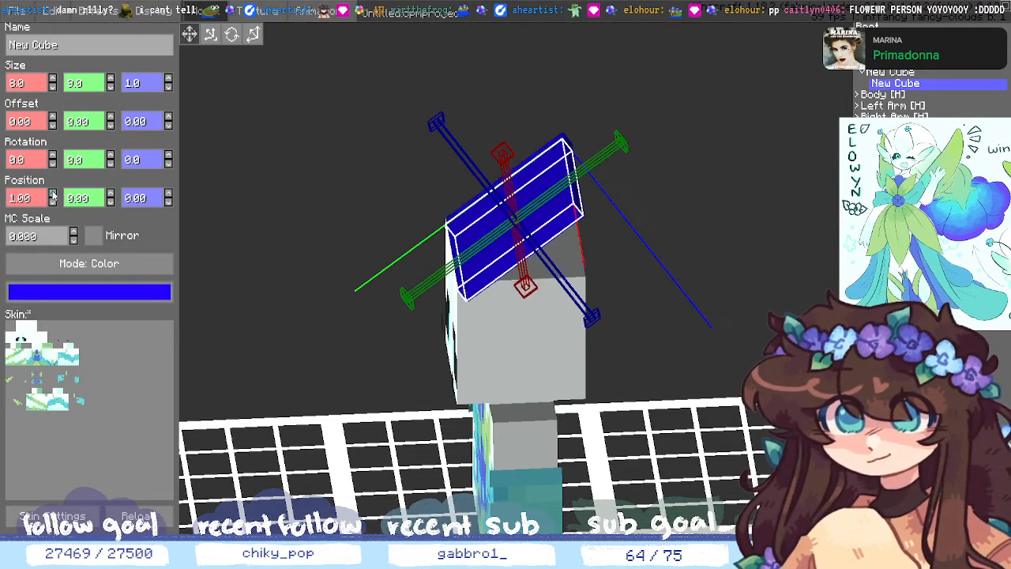
double_click(52, 193)
double_click(52, 202)
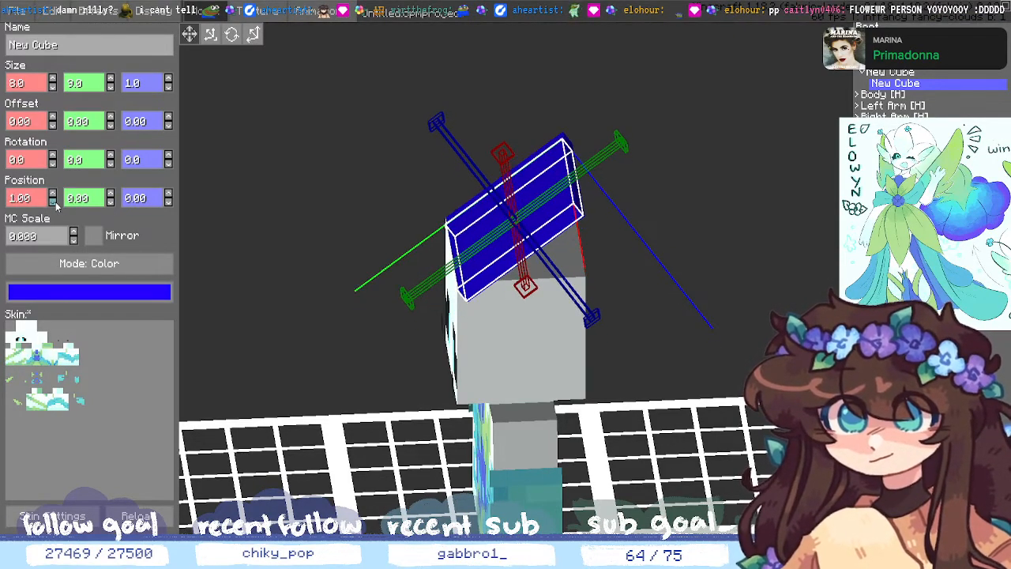
left_click(52, 194)
left_click(52, 193)
double_click(52, 194)
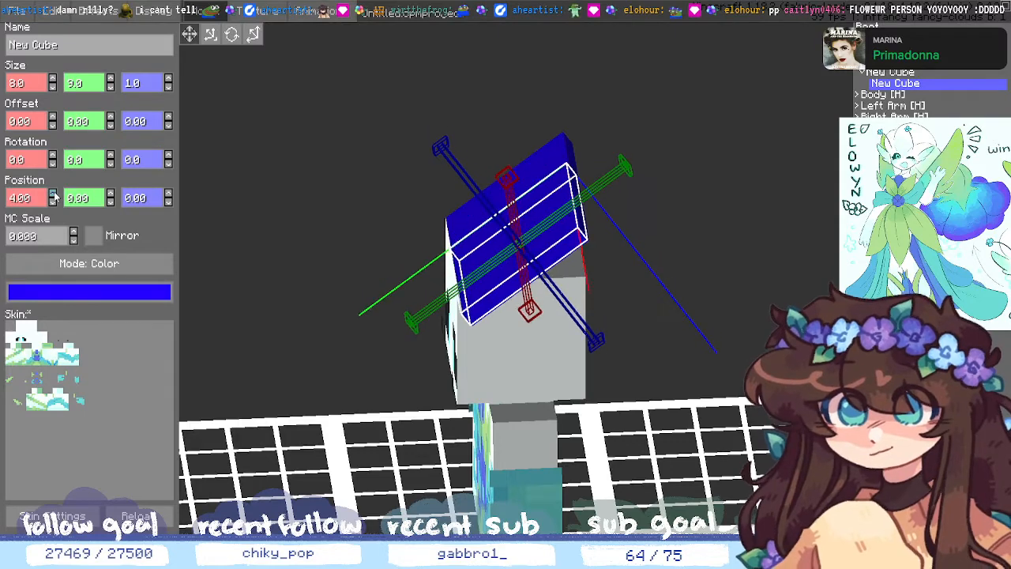
double_click(52, 194)
left_click(53, 194)
left_click(53, 194)
middle_click_drag(312, 296, 416, 274)
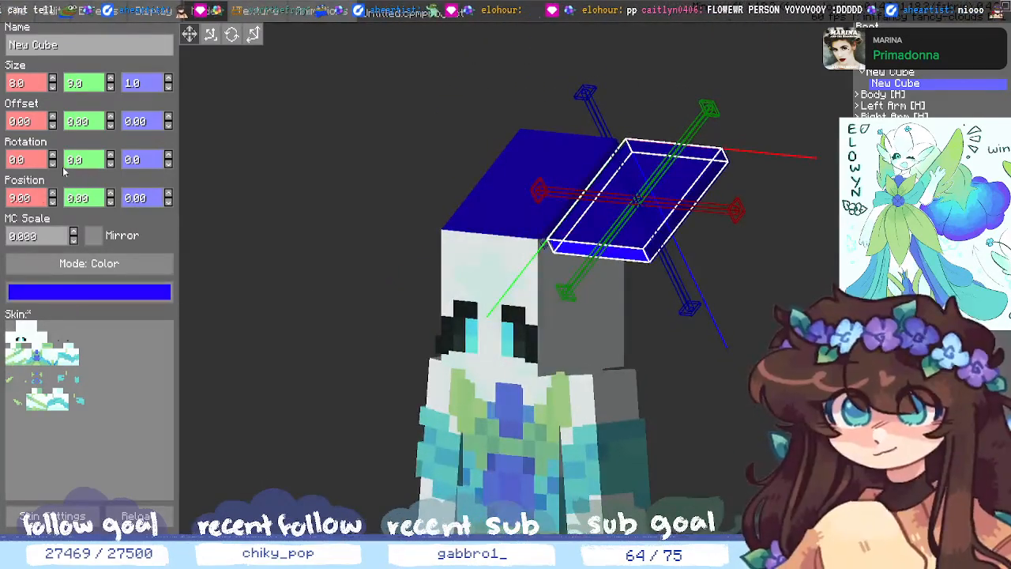
- Rotate the slab on Y to about 269 degrees so it hangs nearly upright
left_click(110, 163)
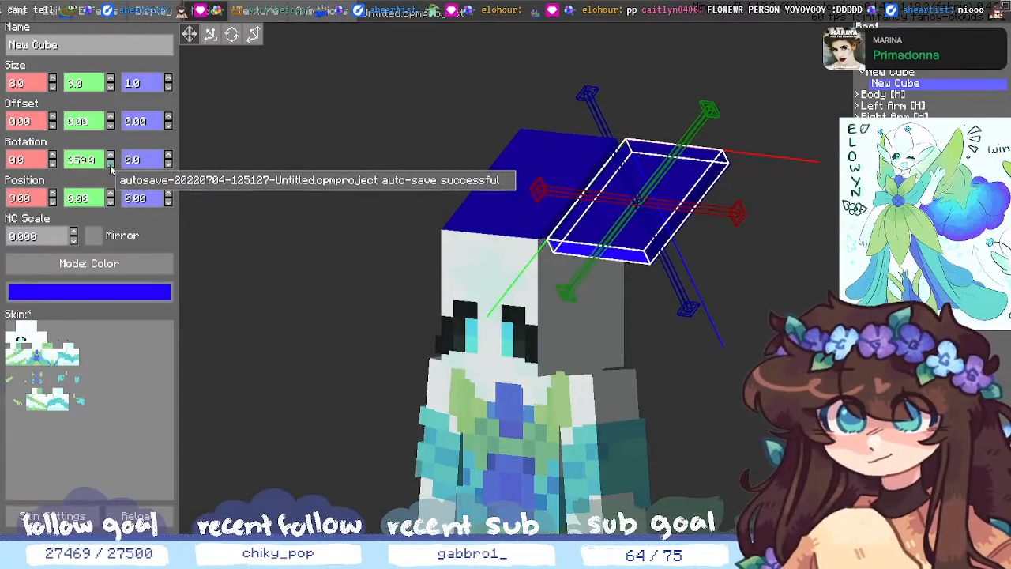
left_click(111, 165)
left_click(111, 164)
left_click(111, 164)
left_click(111, 164)
left_click(111, 164)
left_click(111, 165)
left_click(111, 164)
left_click(111, 165)
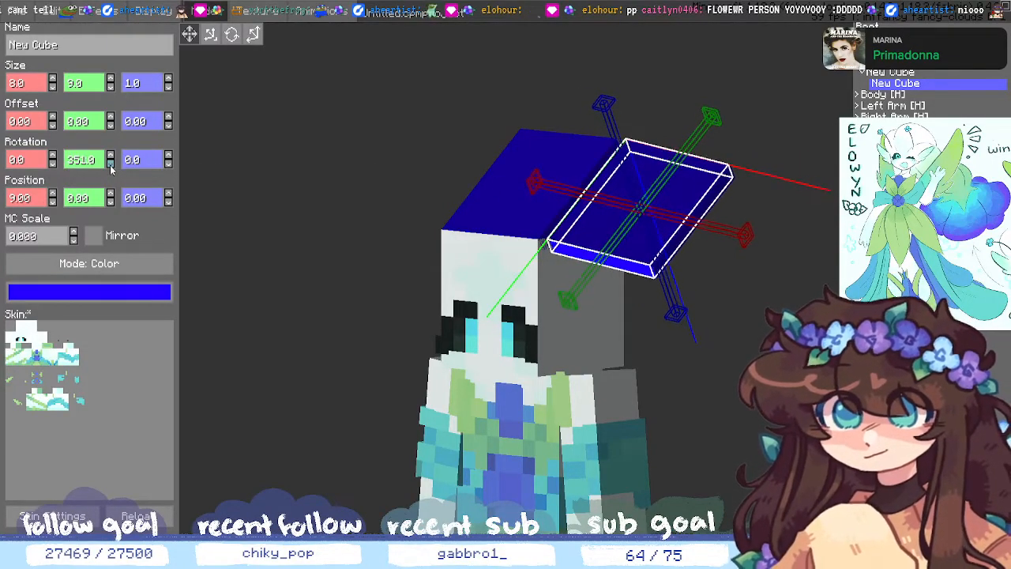
left_click(111, 164)
left_click(111, 164)
left_click(110, 164)
left_click(111, 164)
left_click(111, 164)
left_click(111, 164)
left_click(111, 164)
left_click(111, 164)
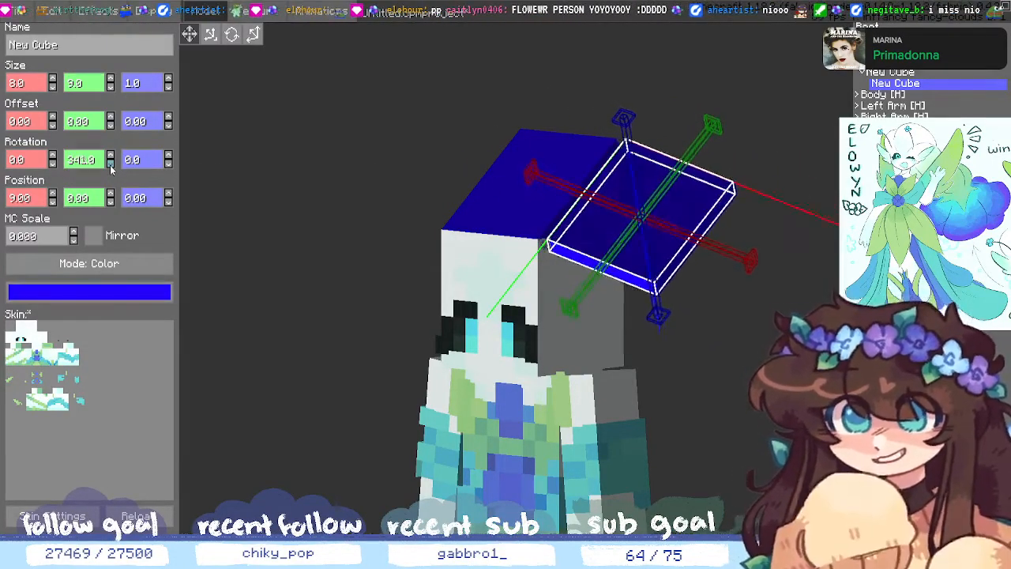
left_click(110, 164)
left_click(111, 164)
left_click(111, 164)
left_click(111, 164)
left_click(110, 165)
left_click(110, 165)
left_click(111, 164)
left_click(110, 164)
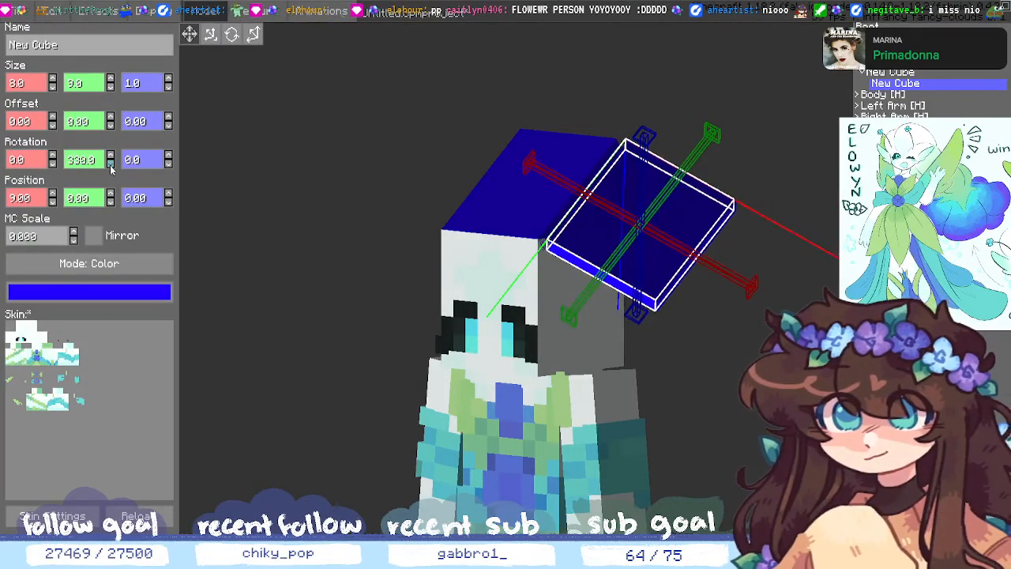
left_click(111, 164)
left_click(110, 165)
left_click(110, 164)
left_click(111, 164)
left_click(110, 165)
left_click(111, 164)
left_click(111, 165)
left_click(111, 164)
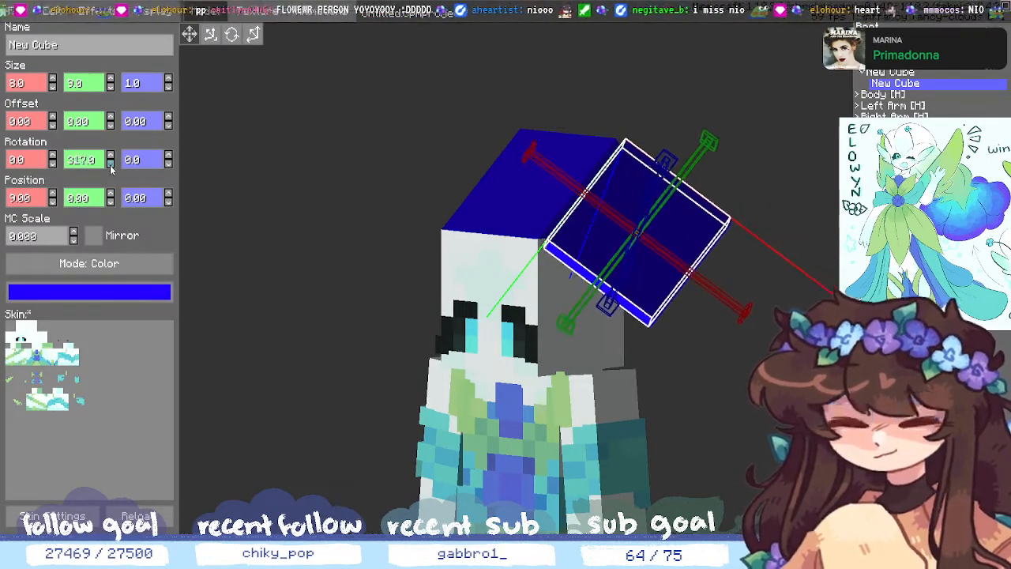
left_click(110, 164)
left_click(110, 164)
left_click(110, 164)
left_click(111, 164)
left_click(111, 164)
left_click(110, 164)
left_click(111, 164)
left_click(110, 164)
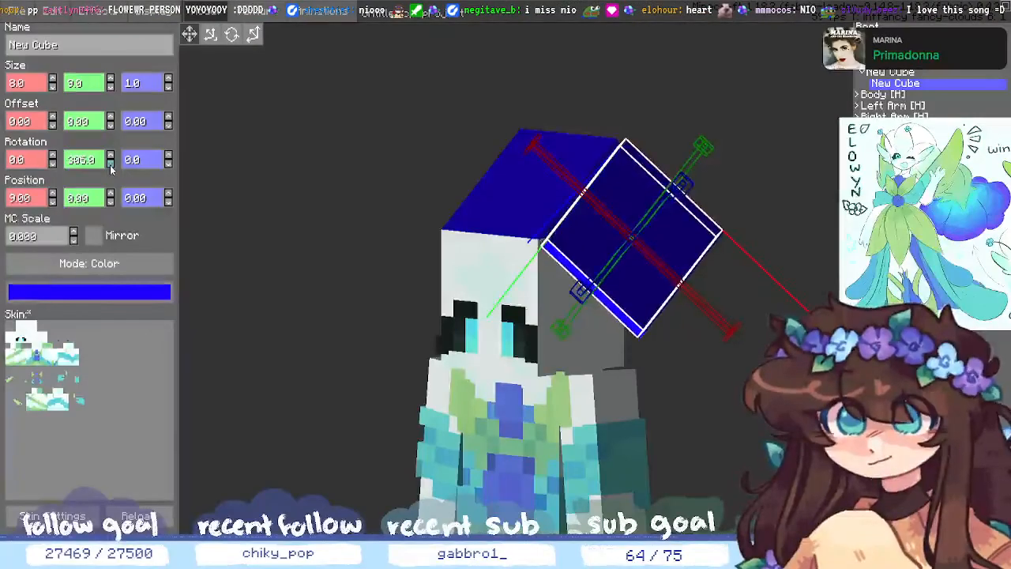
left_click(111, 164)
left_click(110, 164)
left_click(110, 165)
left_click(111, 165)
left_click(111, 164)
left_click(111, 164)
left_click(110, 165)
left_click(111, 164)
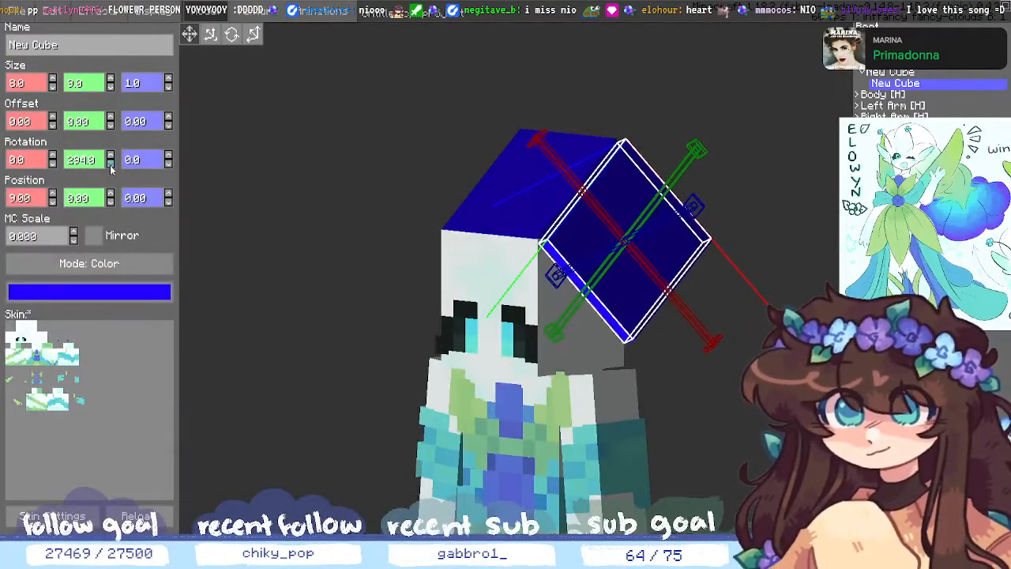
left_click(111, 165)
left_click(110, 164)
left_click(111, 164)
left_click(111, 164)
left_click(110, 164)
left_click(110, 165)
left_click(110, 165)
left_click(111, 165)
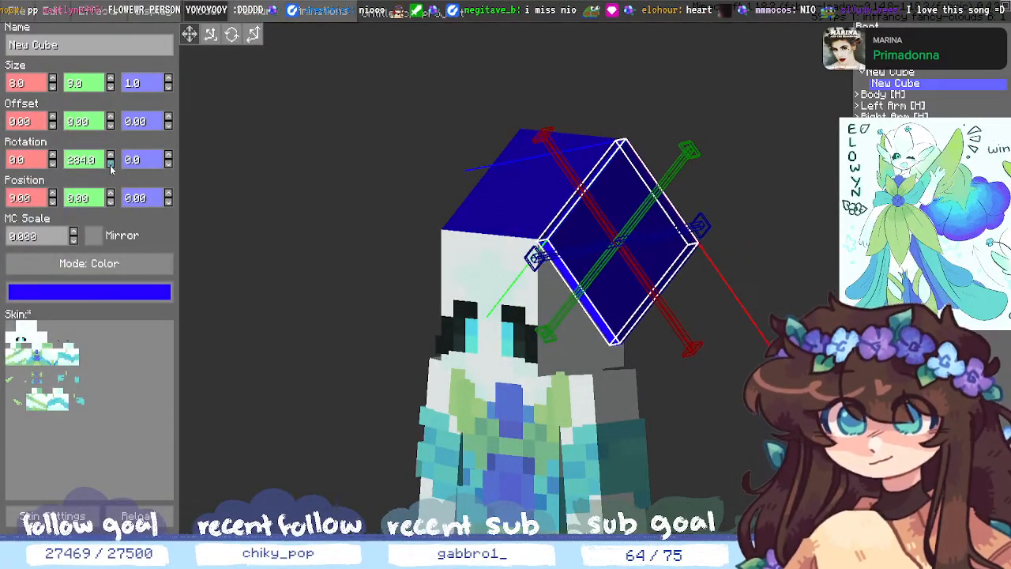
middle_click_drag(735, 460, 813, 450)
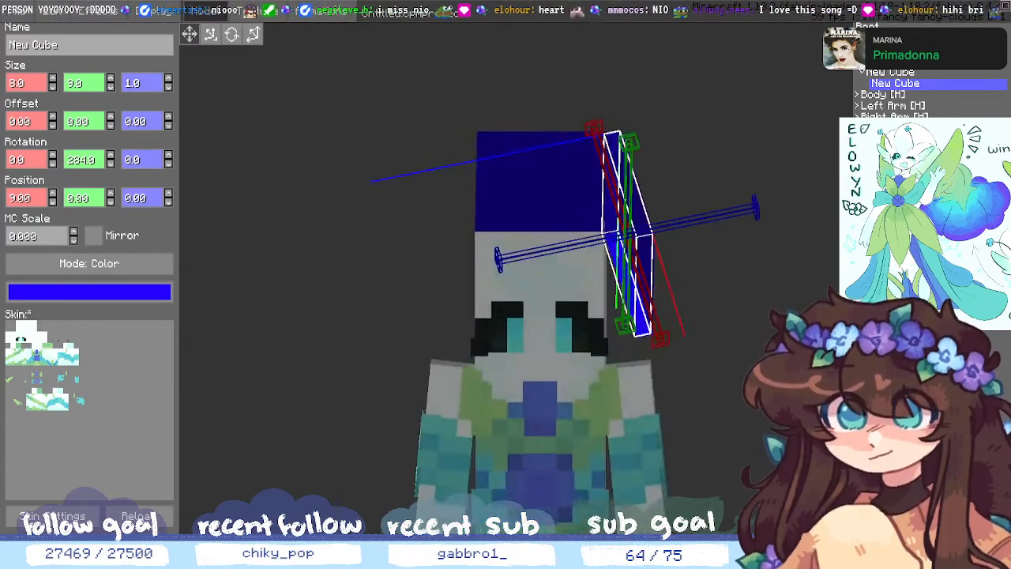
left_click(110, 165)
left_click(110, 165)
left_click(110, 165)
left_click(110, 165)
left_click(110, 165)
left_click(110, 165)
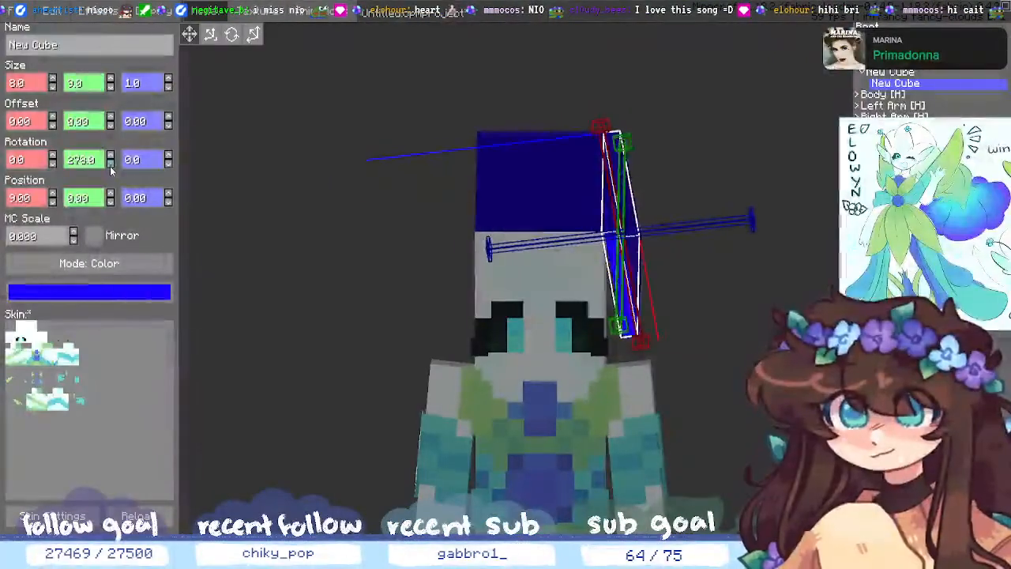
left_click(110, 165)
left_click(109, 165)
left_click(110, 165)
left_click(110, 165)
left_click(110, 165)
left_click(110, 165)
left_click(110, 165)
left_click(110, 165)
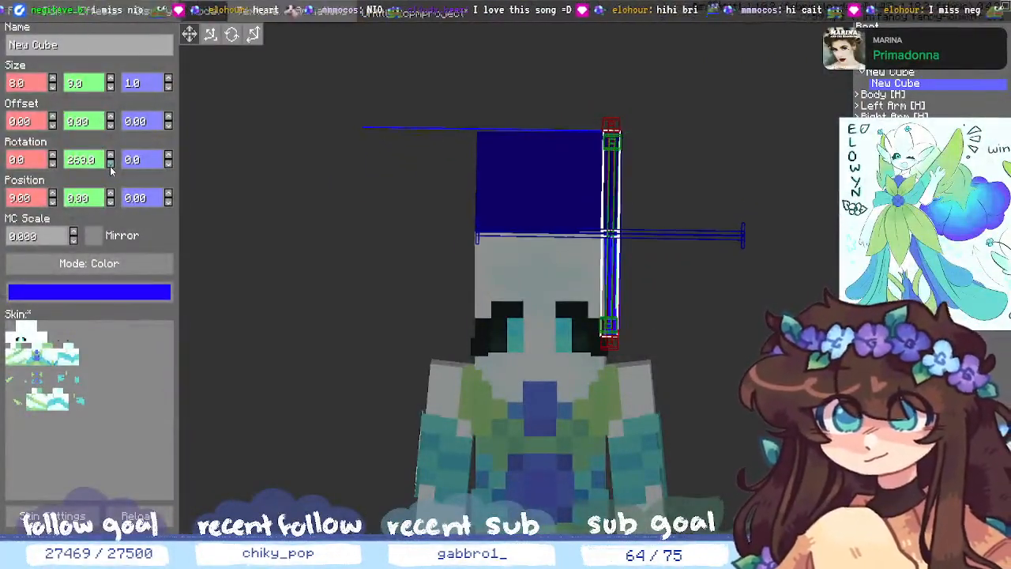
- Tilt the slab to 5 degrees on X and preview the hanging strand
middle_click_drag(585, 288, 720, 329)
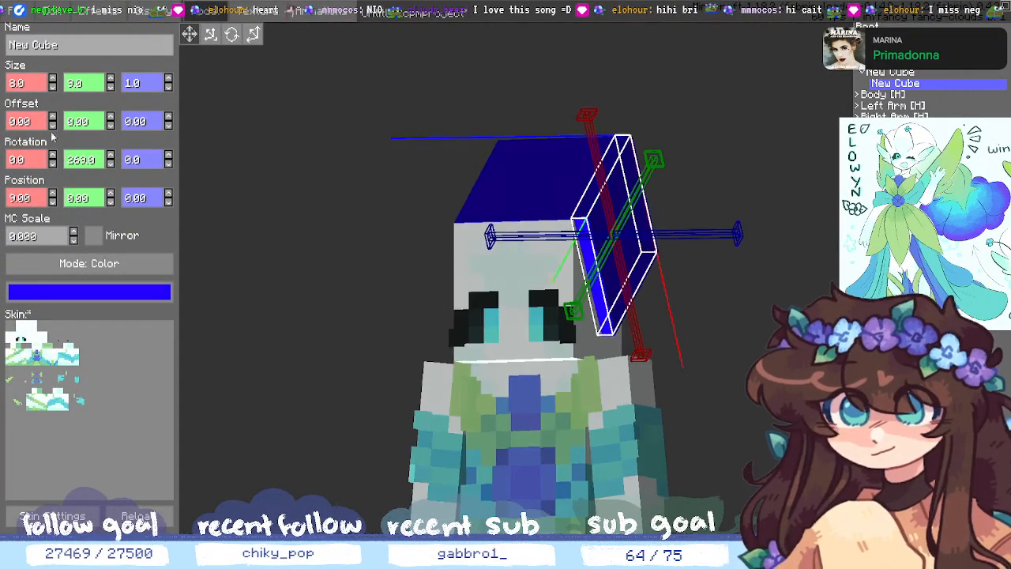
left_click(53, 155)
left_click(53, 155)
left_click(53, 155)
left_click(53, 156)
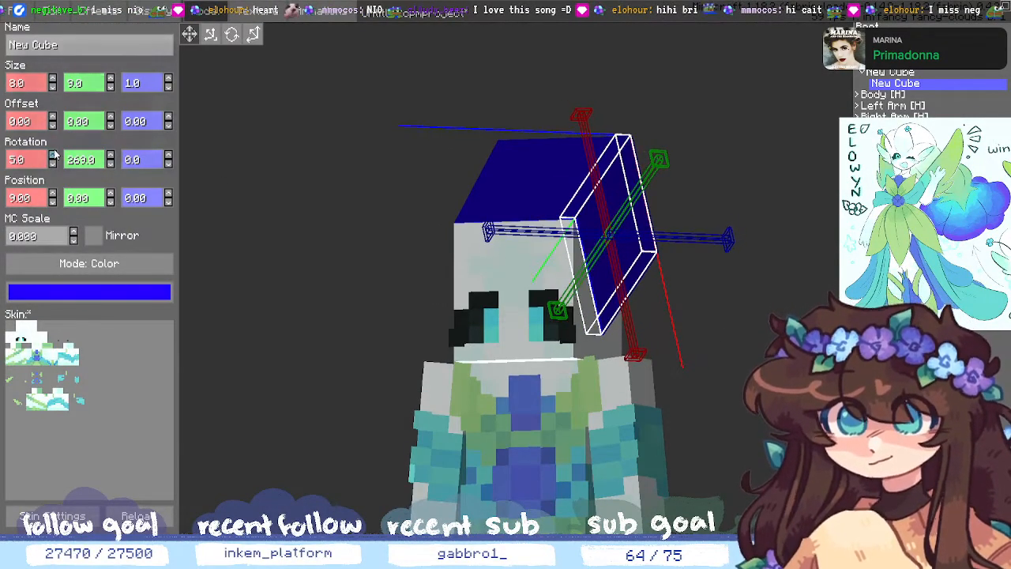
left_click(53, 155)
left_click(749, 292)
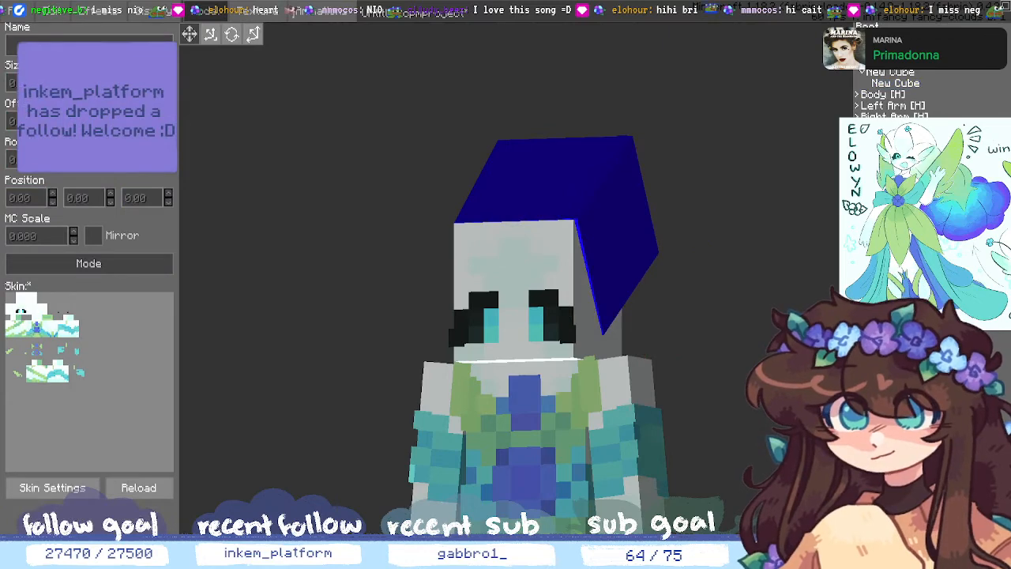
left_click(895, 84)
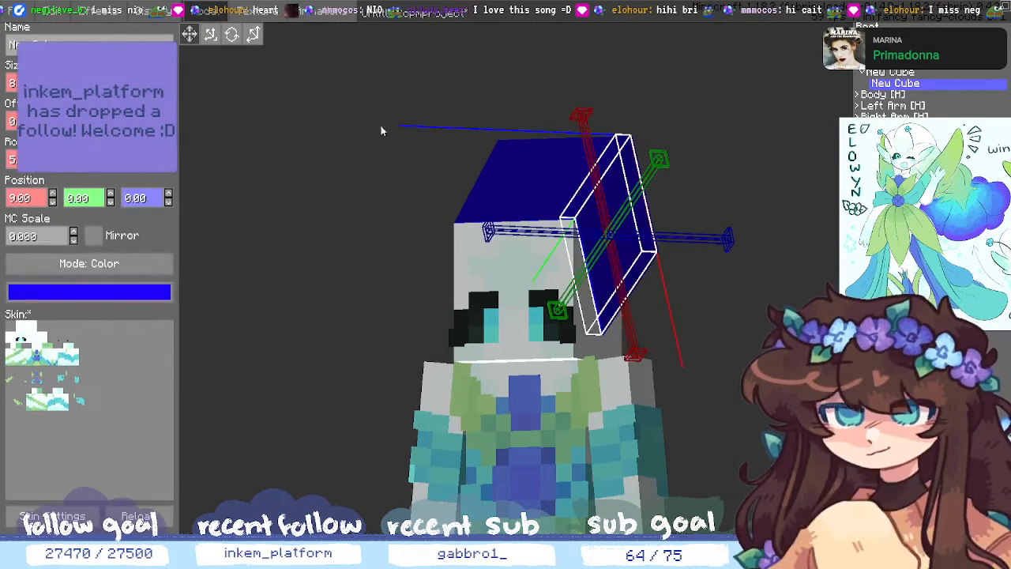
left_click(775, 379)
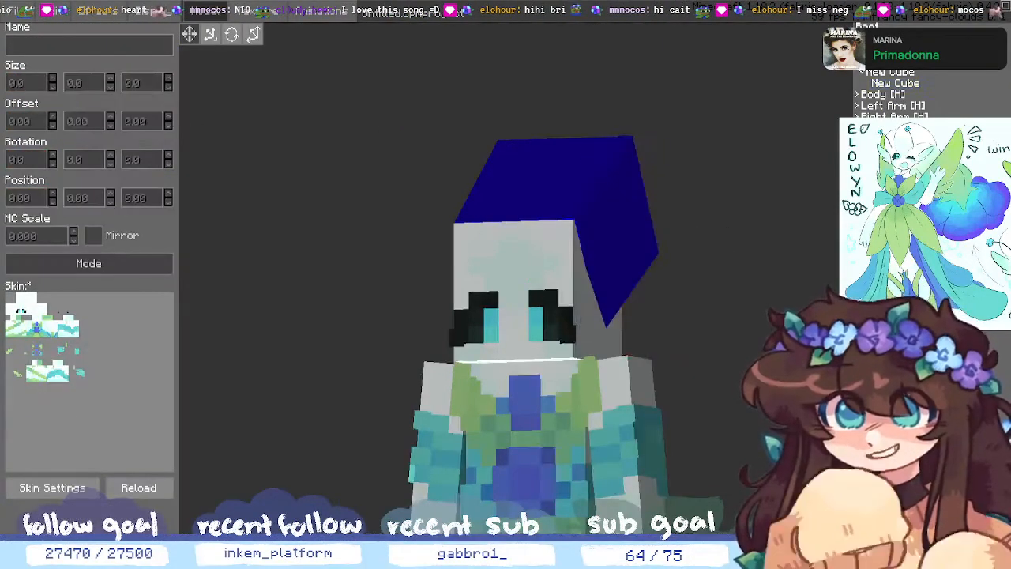
middle_click_drag(774, 379, 781, 349)
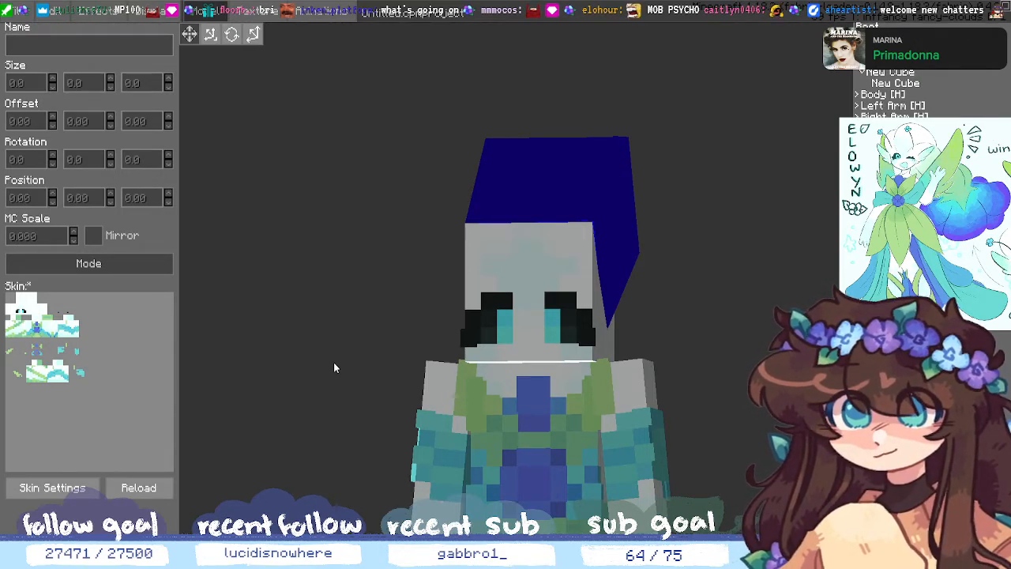
left_click_drag(670, 251, 677, 289)
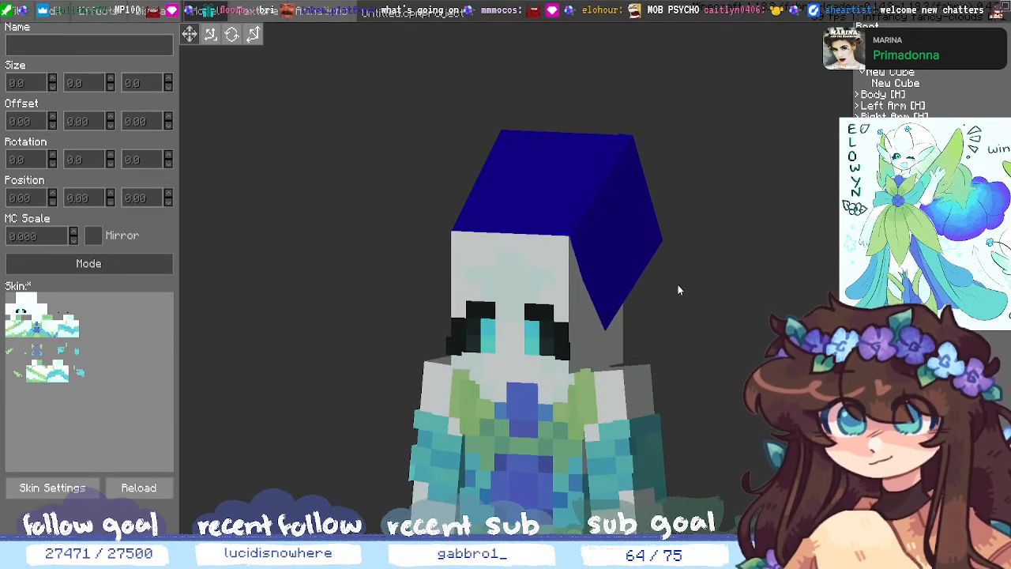
left_click_drag(678, 290, 726, 342)
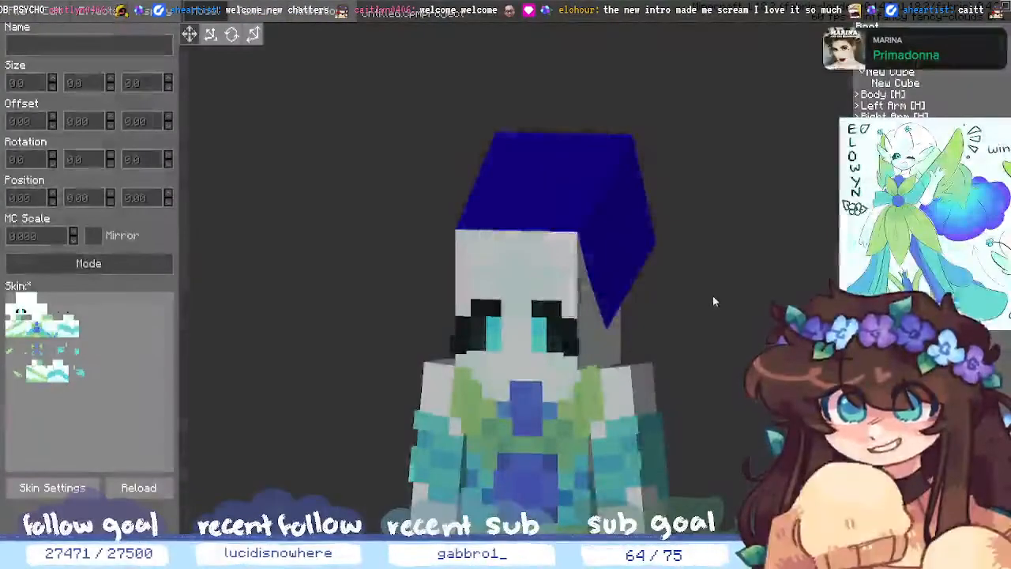
middle_click_drag(720, 312, 747, 310)
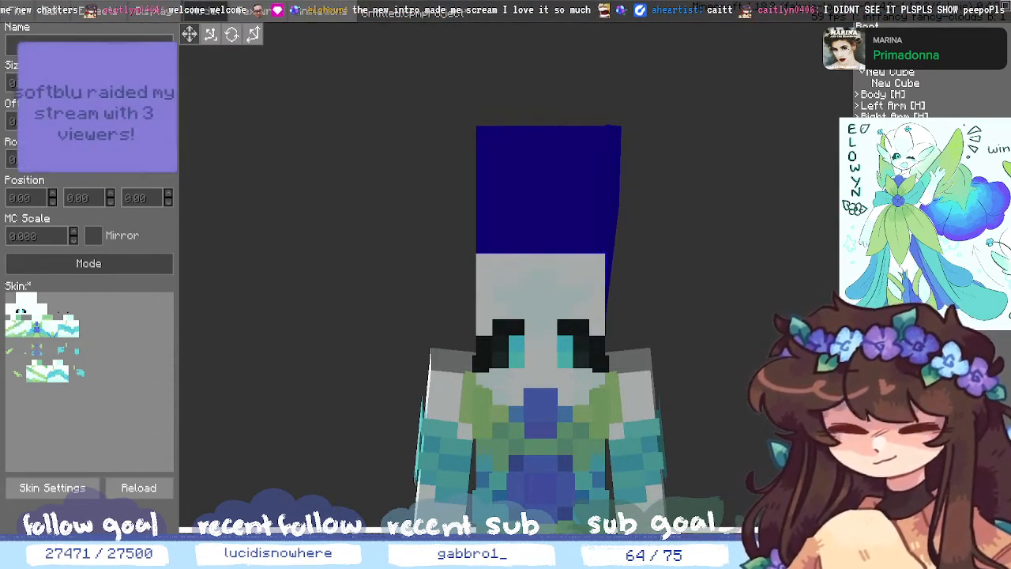
middle_click_drag(817, 262, 796, 267)
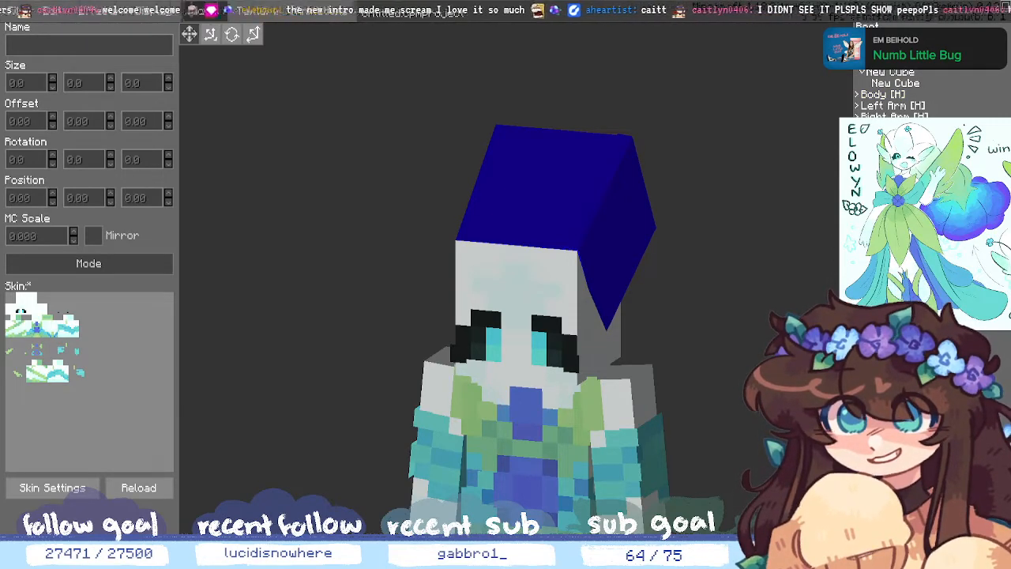
- Resize the angled blue hair strand to 6 on X and 7 on Y
left_click(643, 210)
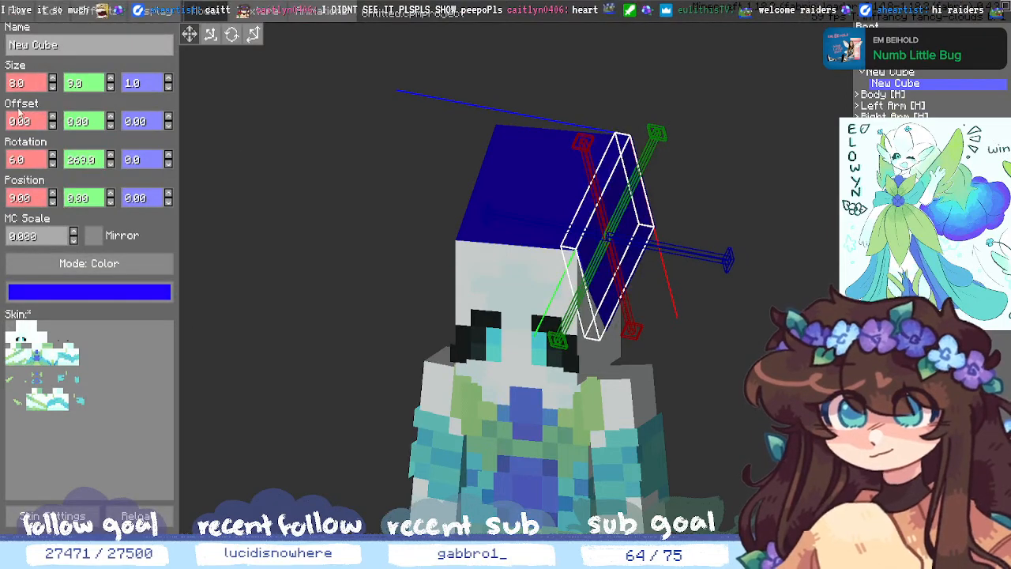
left_click(110, 81)
left_click(109, 80)
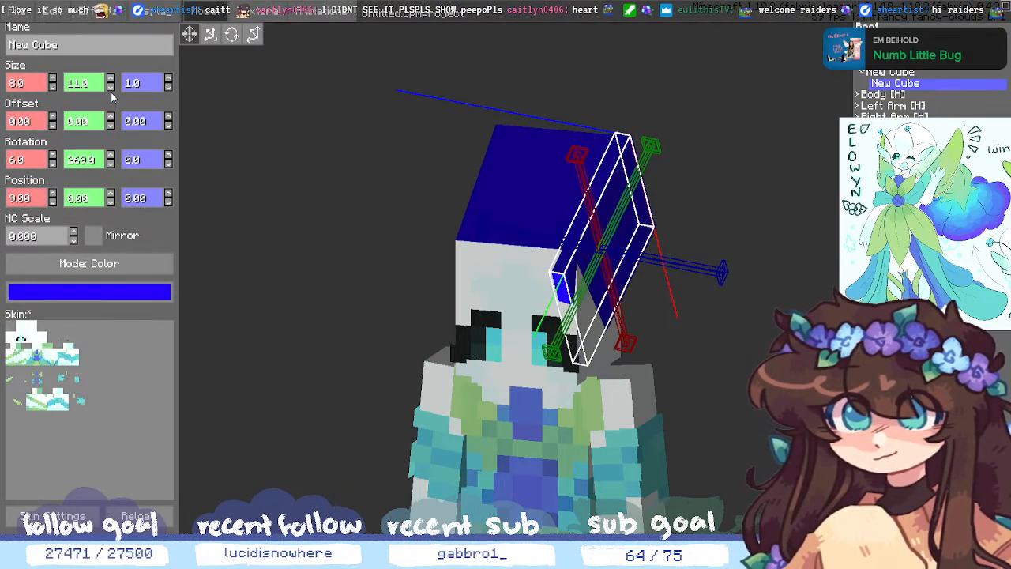
left_click(111, 86)
left_click(111, 87)
left_click(110, 87)
left_click(111, 87)
left_click(110, 87)
left_click(111, 87)
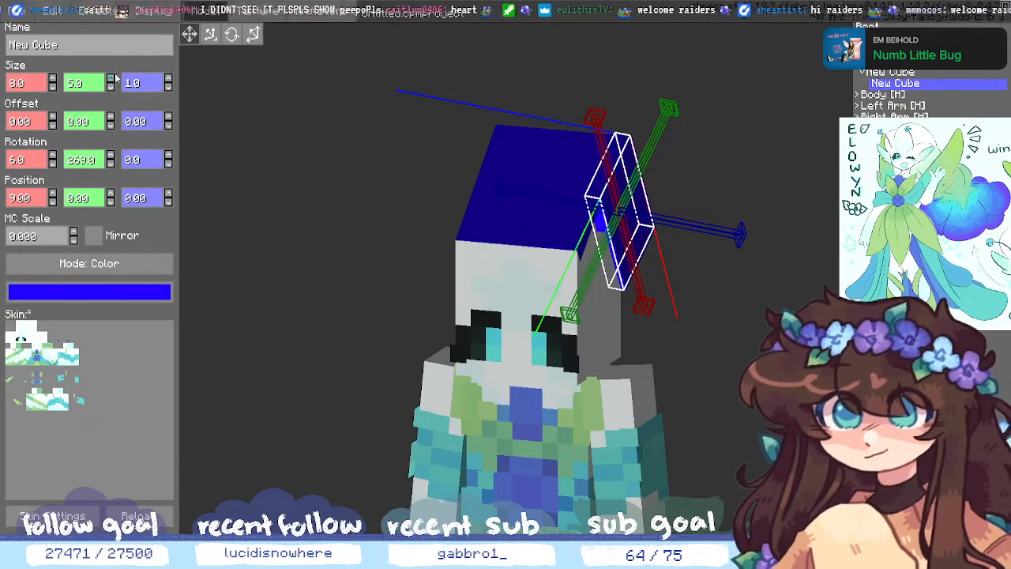
left_click(111, 78)
left_click(110, 79)
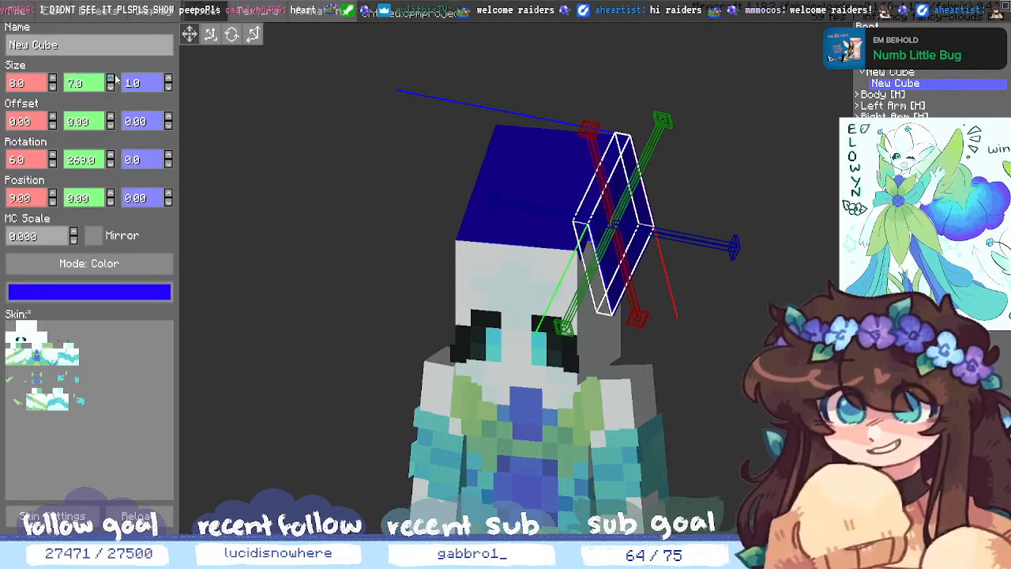
left_click(52, 87)
left_click(52, 88)
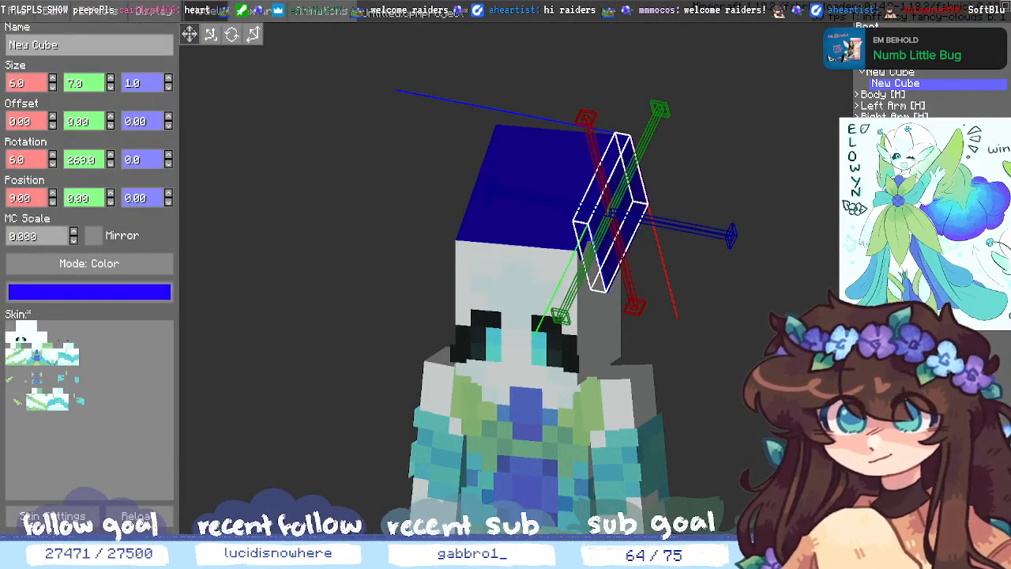
- Raise the strand to Position Y 2 and orbit around the head to inspect it
middle_click_drag(778, 408, 734, 418)
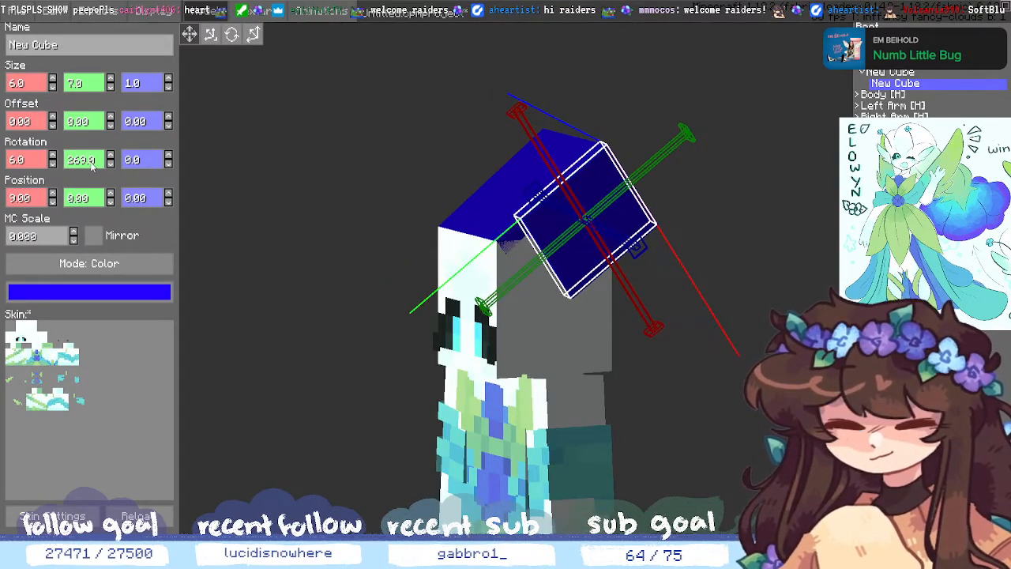
left_click(111, 202)
left_click(110, 193)
left_click(111, 193)
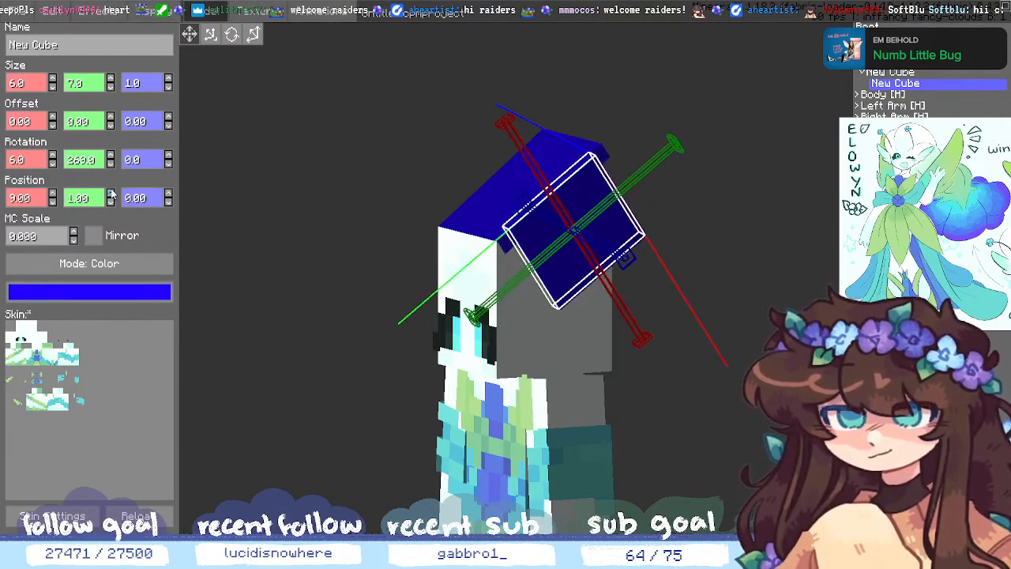
left_click(110, 192)
middle_click_drag(718, 321, 810, 327)
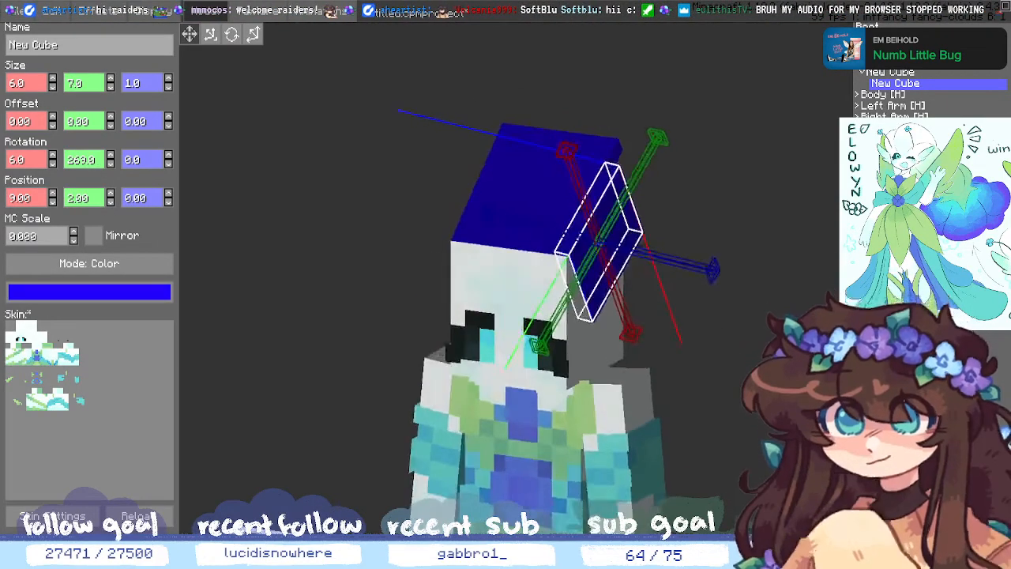
left_click(809, 327)
middle_click_drag(722, 366, 720, 389)
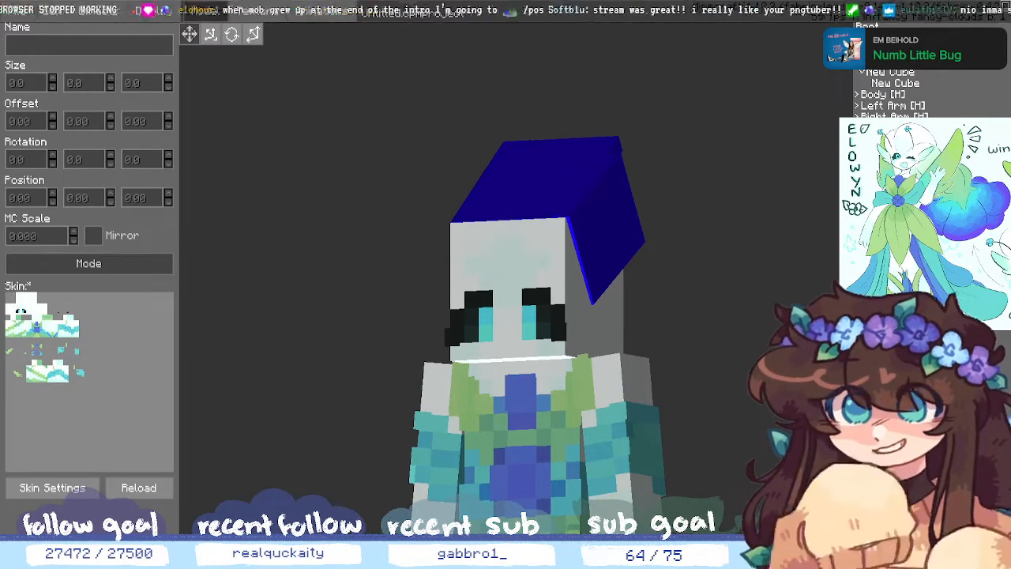
middle_click_drag(506, 284, 528, 286)
mouse_move(810, 370)
middle_mouse_down()
mouse_move(824, 397)
mouse_move(751, 371)
mouse_move(697, 369)
mouse_move(807, 396)
mouse_move(821, 373)
middle_mouse_up()
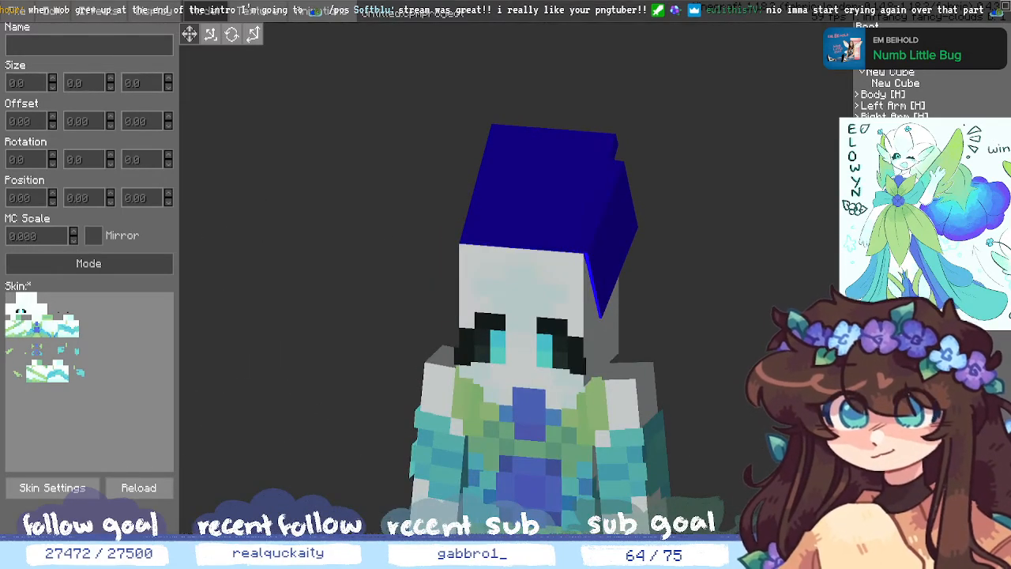
- Keep the strand's Y rotation at 269 and tilt it to 8 degrees on X
left_click(895, 83)
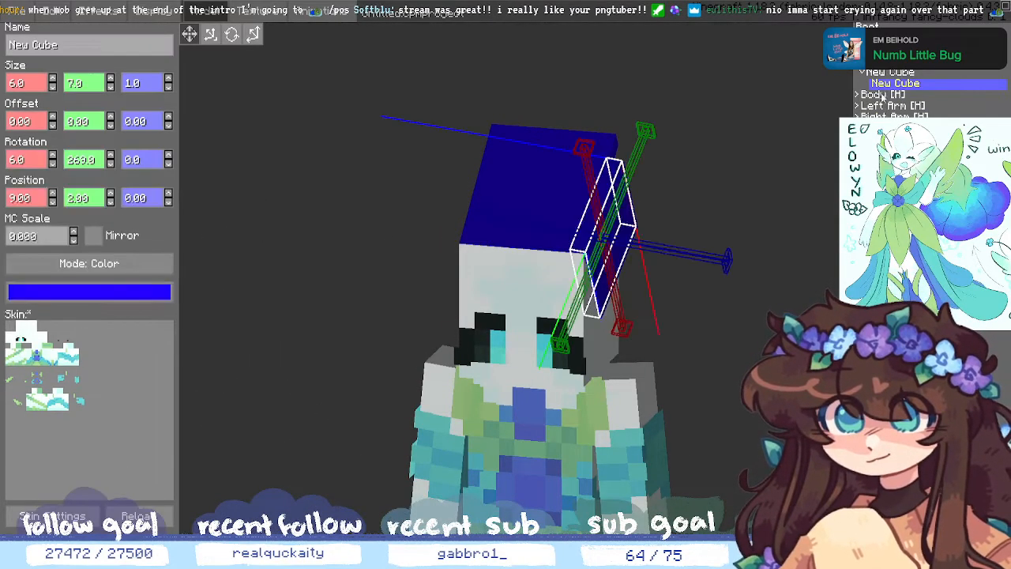
left_click(111, 165)
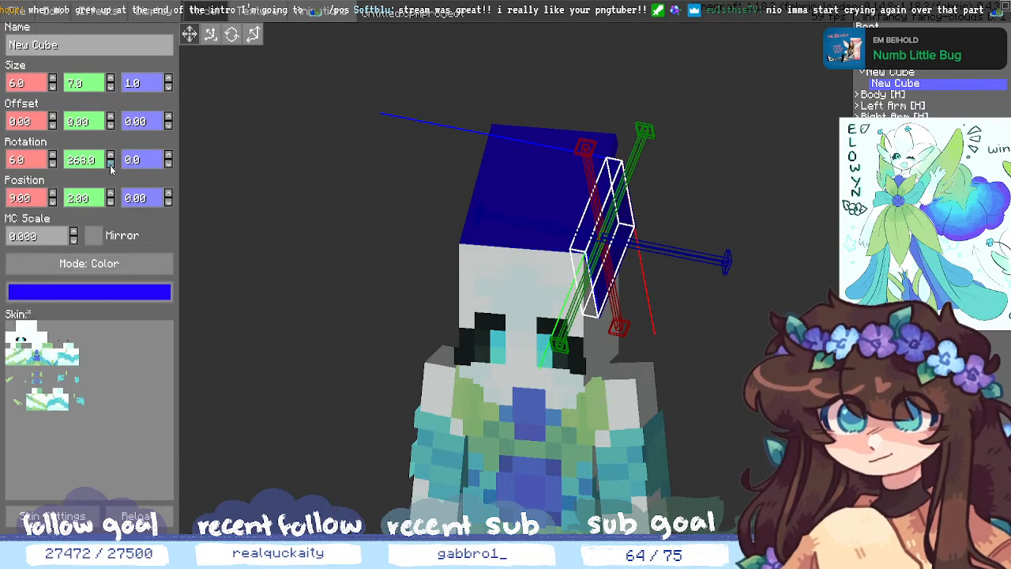
left_click(111, 158)
left_click(53, 165)
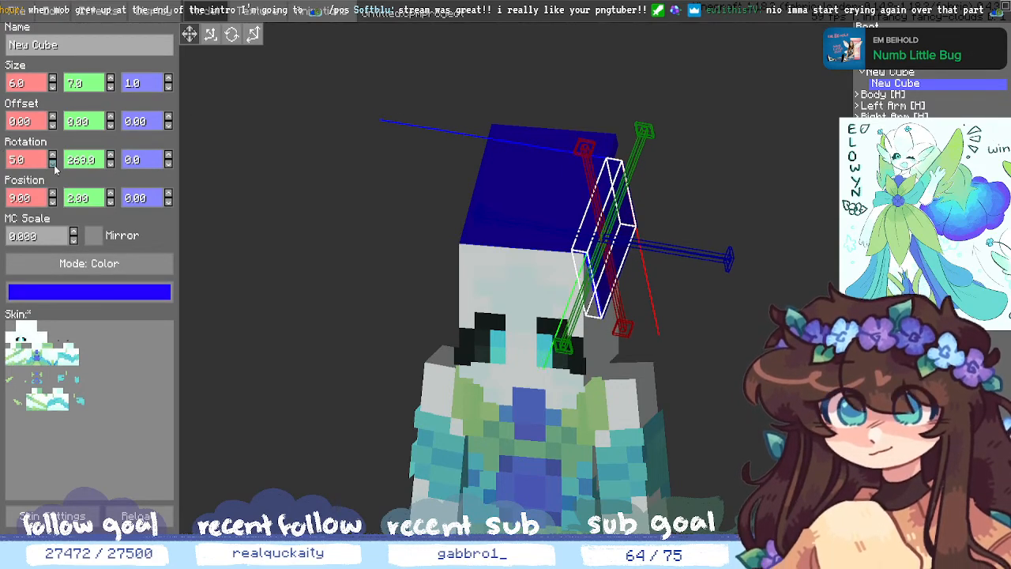
left_click(53, 156)
left_click(52, 156)
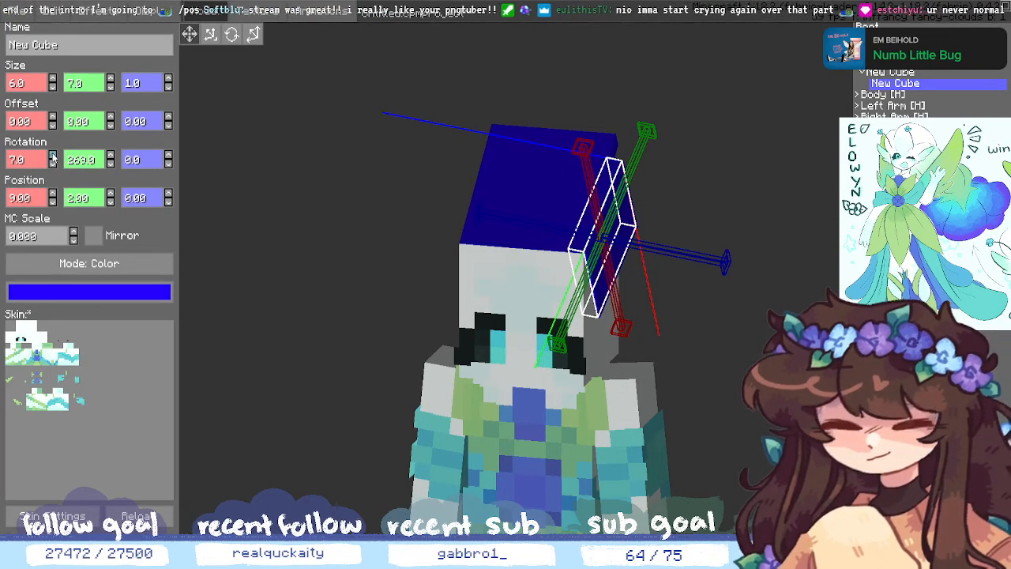
left_click(53, 156)
left_click(733, 409)
mouse_move(732, 409)
middle_mouse_down()
mouse_move(693, 434)
mouse_move(720, 421)
mouse_move(722, 402)
middle_mouse_up()
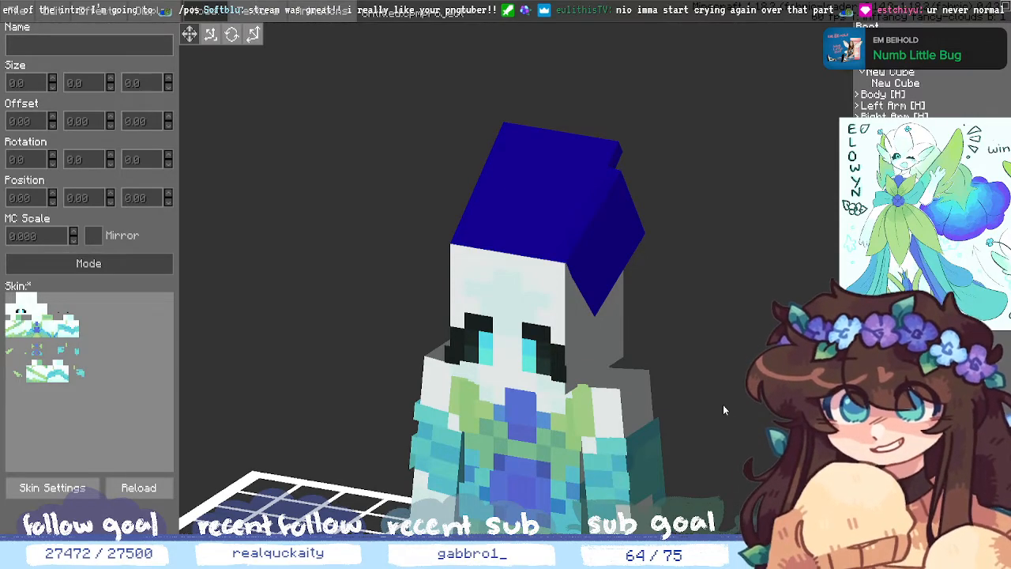
- Undo the strand's tilt, raise and resize, restoring its 8 by 9 size and placement
middle_click_drag(723, 409, 764, 412)
scroll(732, 322, "up", 4)
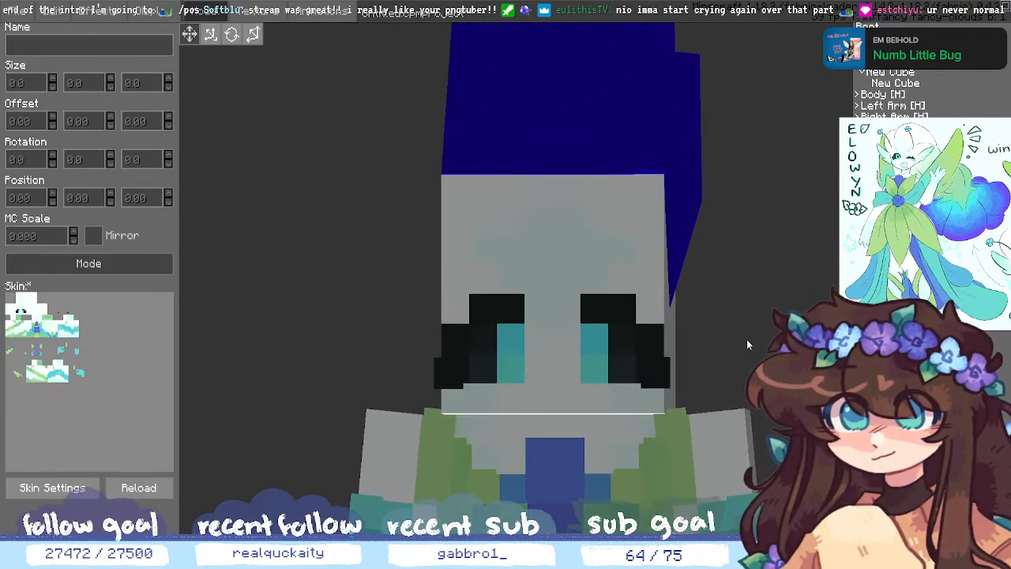
scroll(747, 348, "up", 2)
middle_click_drag(746, 355, 688, 321)
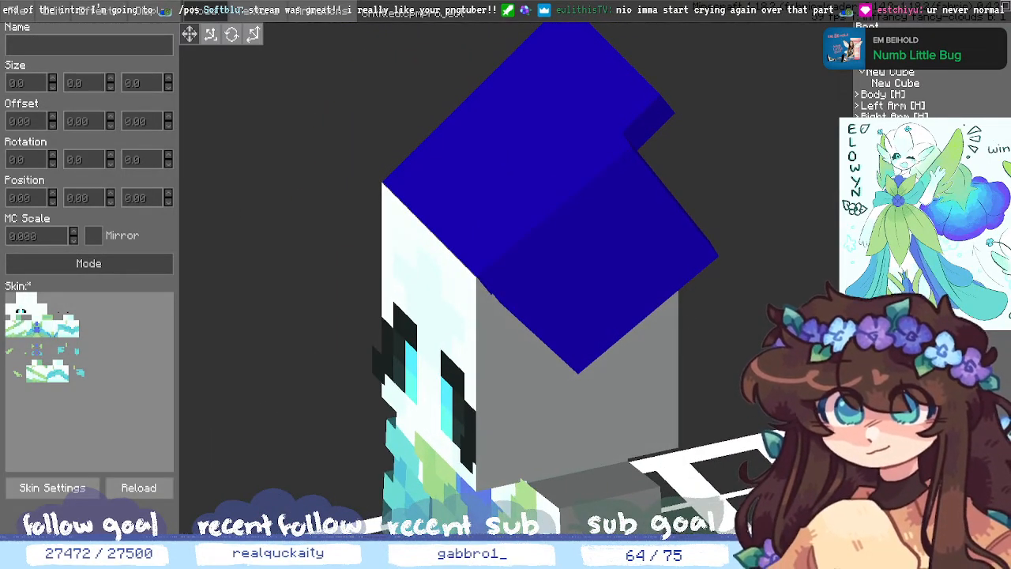
left_click(895, 84)
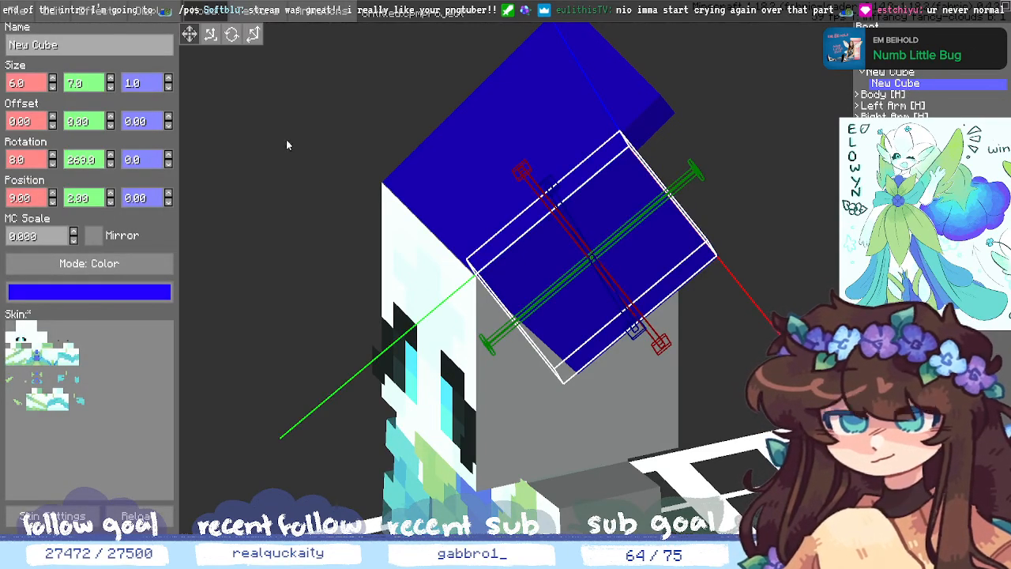
key("ctrl+z")
key("ctrl+z")
key("ctrl+z")
key("ctrl+z")
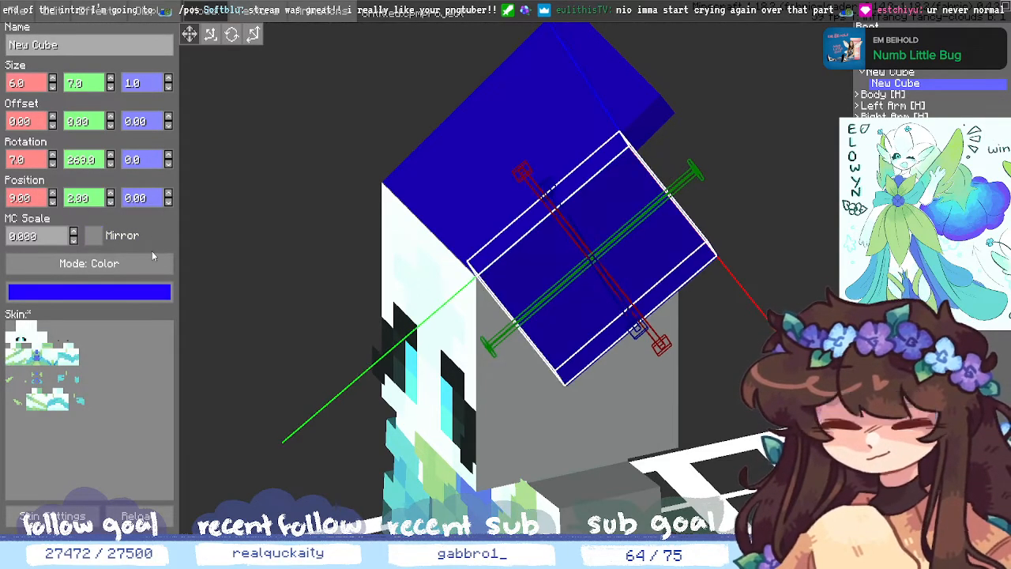
key("ctrl+z")
key("ctrl+z")
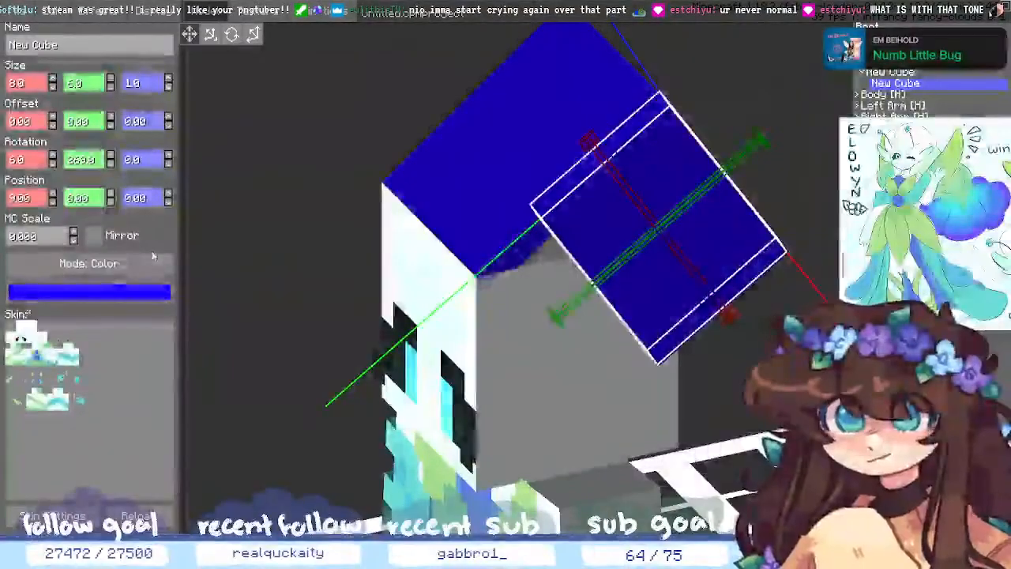
key("ctrl+z")
key("ctrl+z")
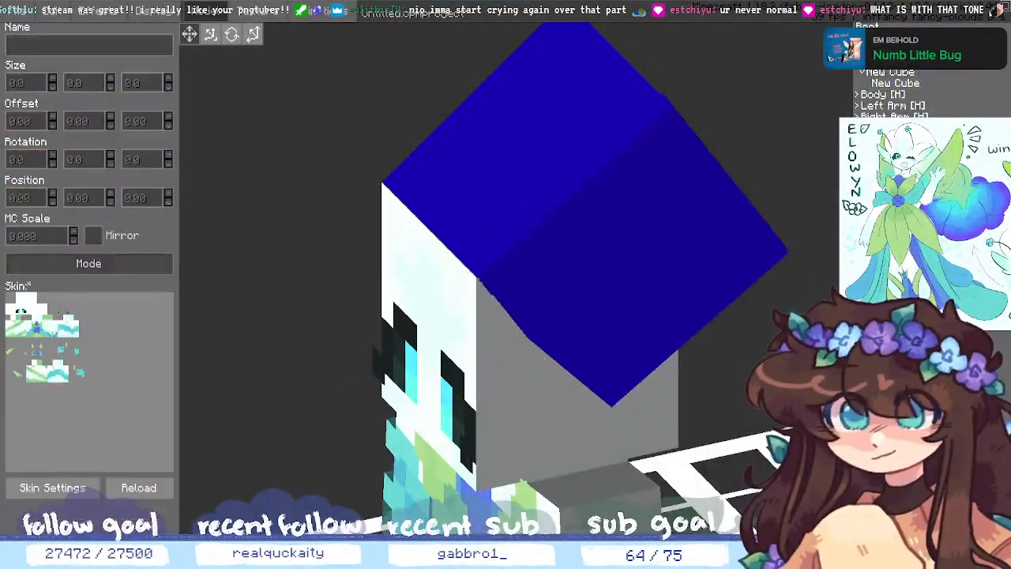
middle_click_drag(764, 434, 696, 452)
middle_click_drag(745, 412, 762, 371)
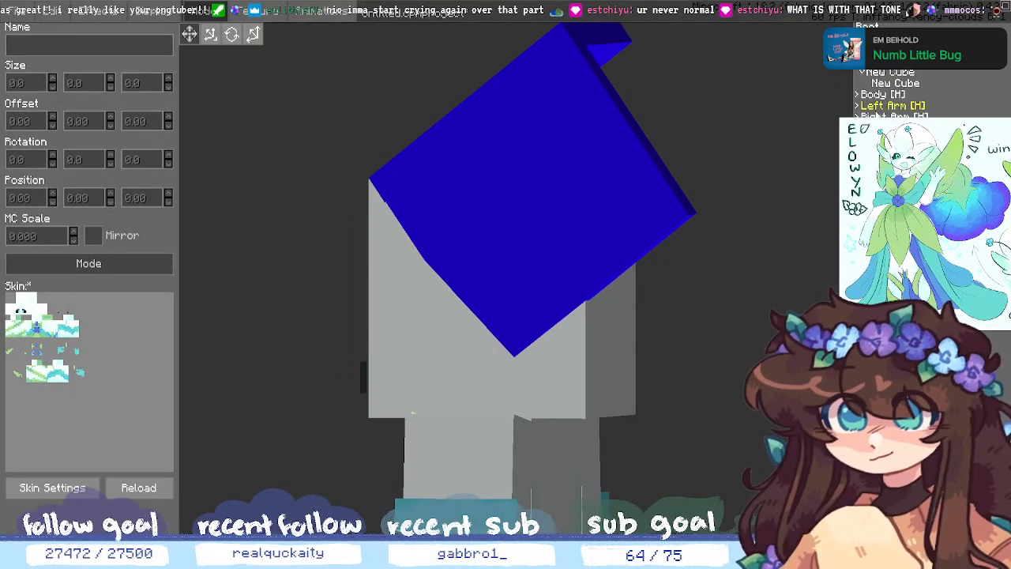
left_click(895, 84)
middle_click_drag(679, 316, 782, 315)
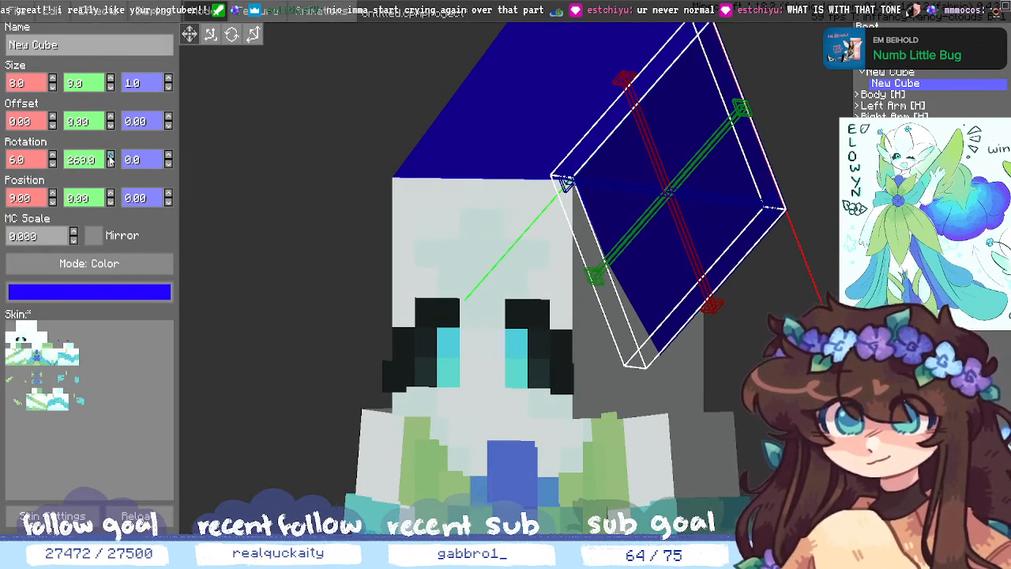
- Zoom and orbit to a level front view and select the flat blue side cube
scroll(110, 159, "up", 10)
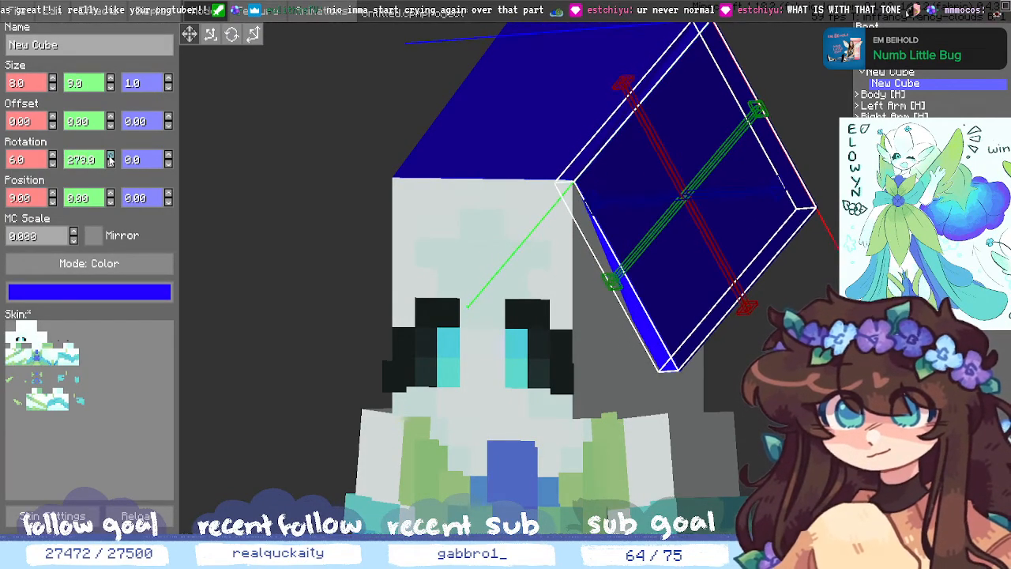
scroll(109, 159, "up", 2)
scroll(110, 159, "up", 1)
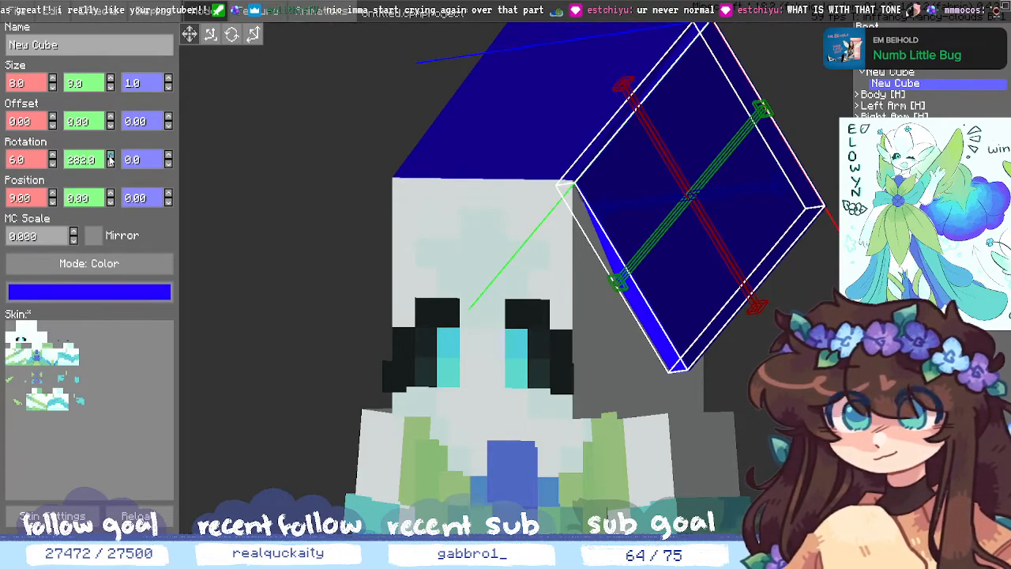
left_click(512, 311)
middle_click_drag(513, 311, 475, 353)
scroll(466, 364, "down", 2)
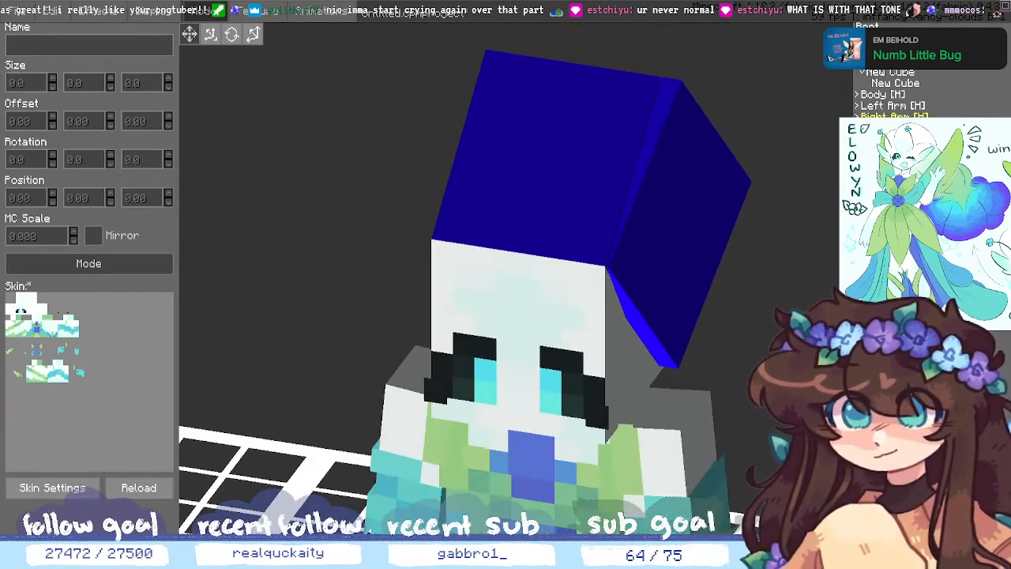
left_click(895, 83)
scroll(115, 161, "up", 3)
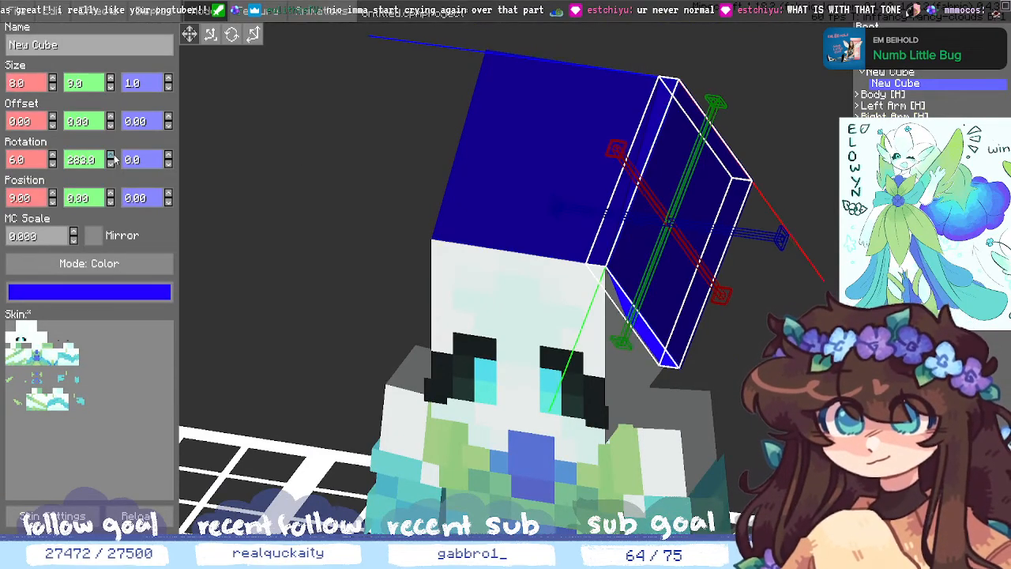
scroll(115, 160, "down", 5)
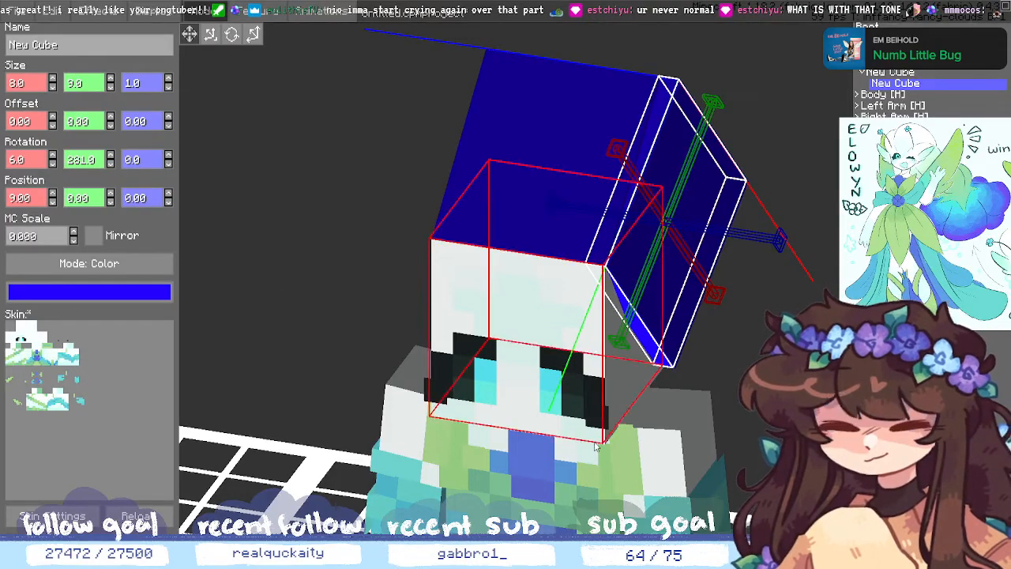
middle_click_drag(661, 411, 660, 432)
middle_click_drag(778, 386, 757, 416)
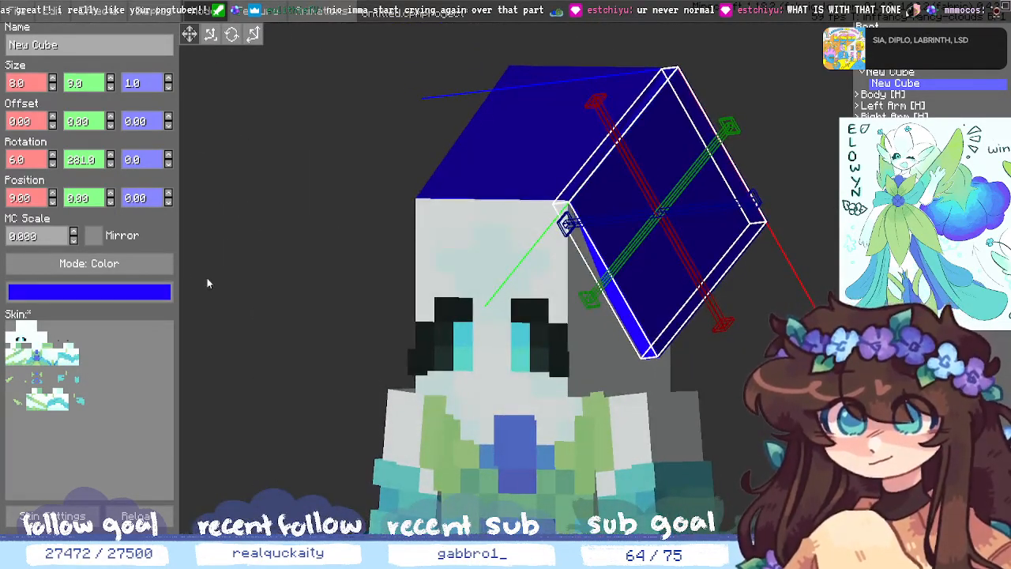
- Raise the blue cube's Rotation X so it tilts more steeply beside the head
left_click(53, 157)
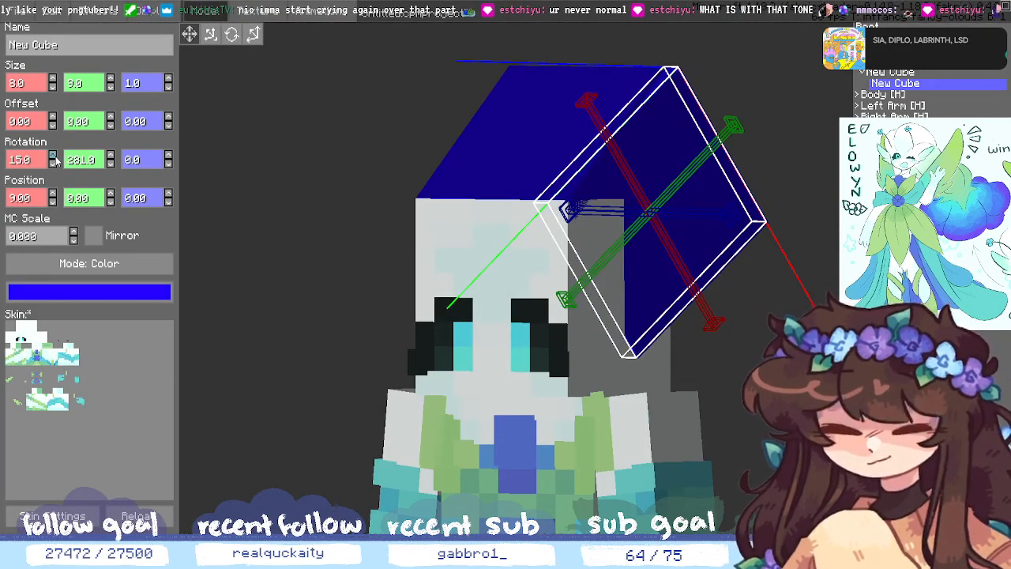
left_click(52, 156)
left_click(52, 156)
left_click(52, 157)
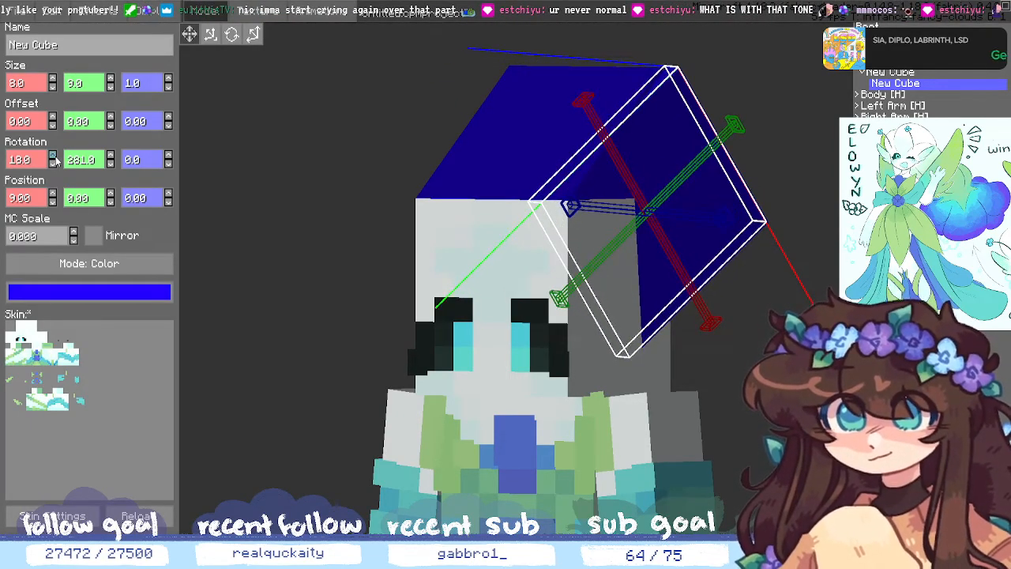
left_click(716, 438)
middle_click_drag(716, 438, 761, 486)
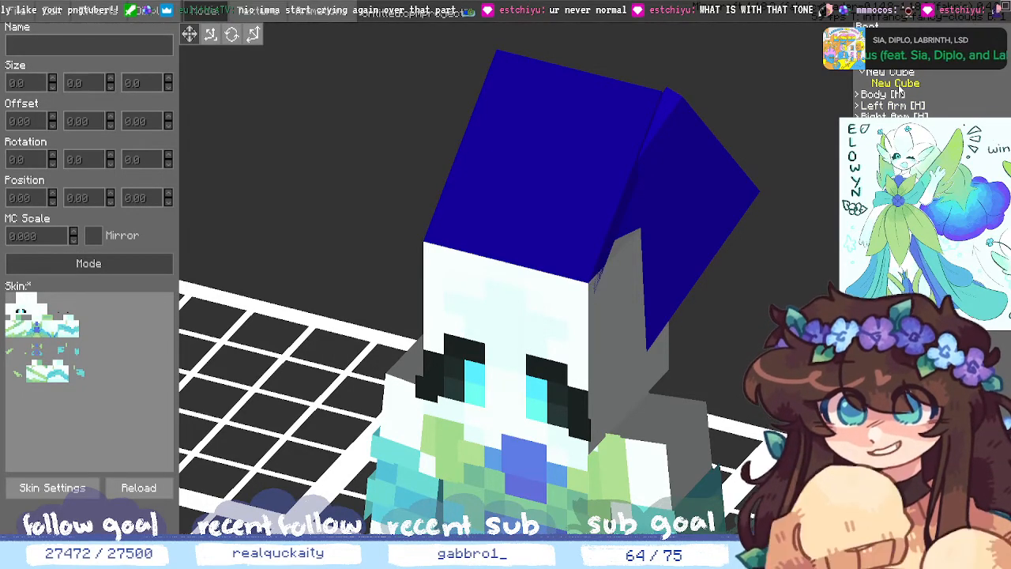
left_click(900, 84)
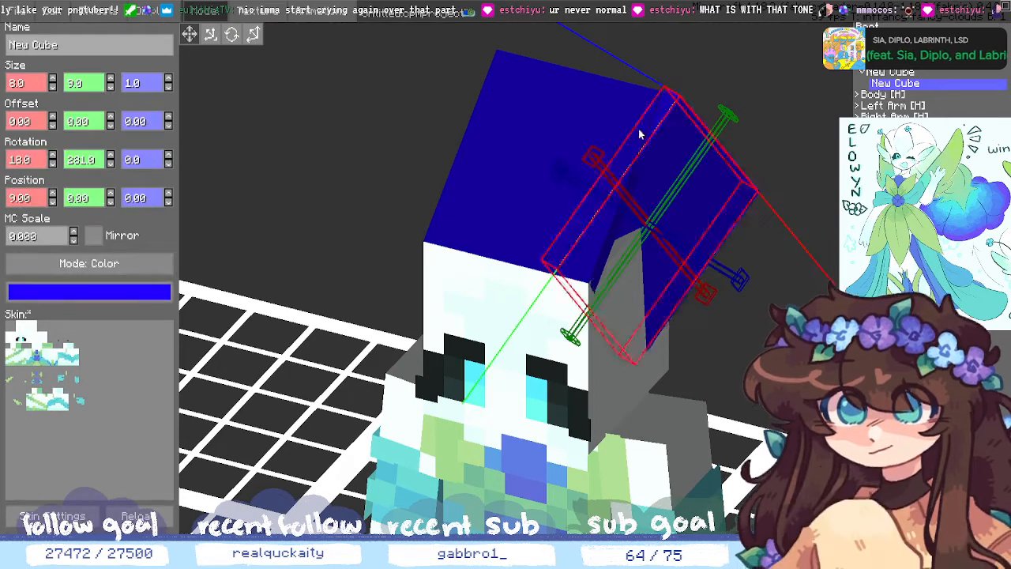
- Shorten the blue strand cube and reduce its Rotation X tilt to 9 degrees
left_click(110, 86)
left_click(110, 87)
left_click(109, 87)
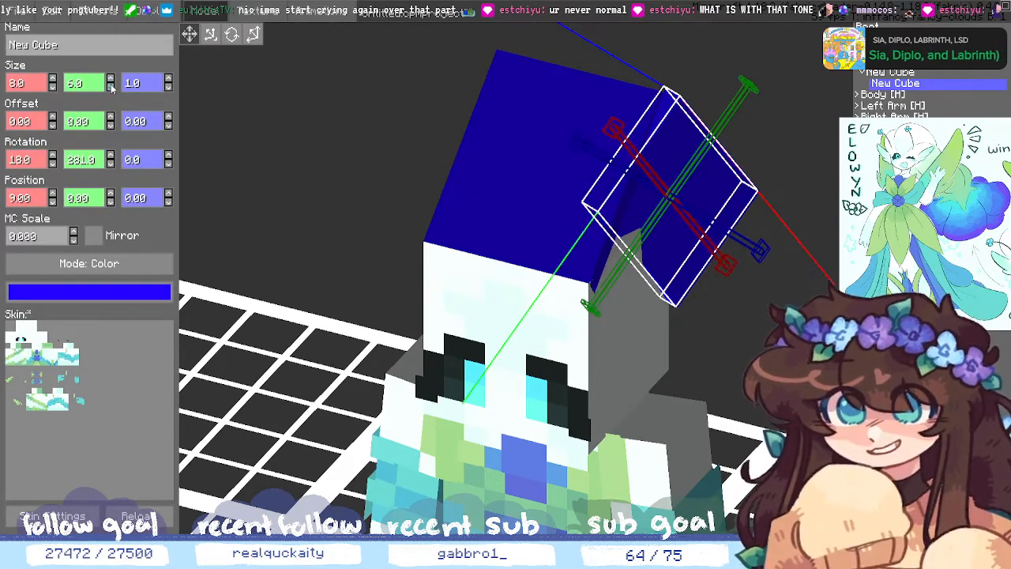
left_click(52, 162)
left_click(52, 162)
left_click(52, 162)
left_click(52, 162)
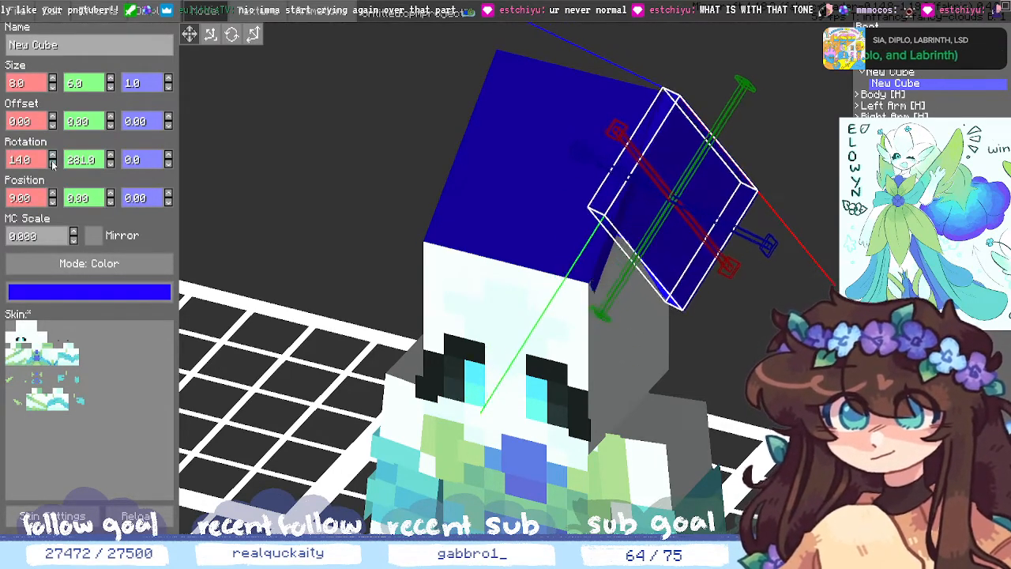
left_click(52, 162)
left_click(52, 162)
left_click(52, 162)
left_click(52, 162)
left_click(52, 162)
left_click(52, 162)
left_click(52, 162)
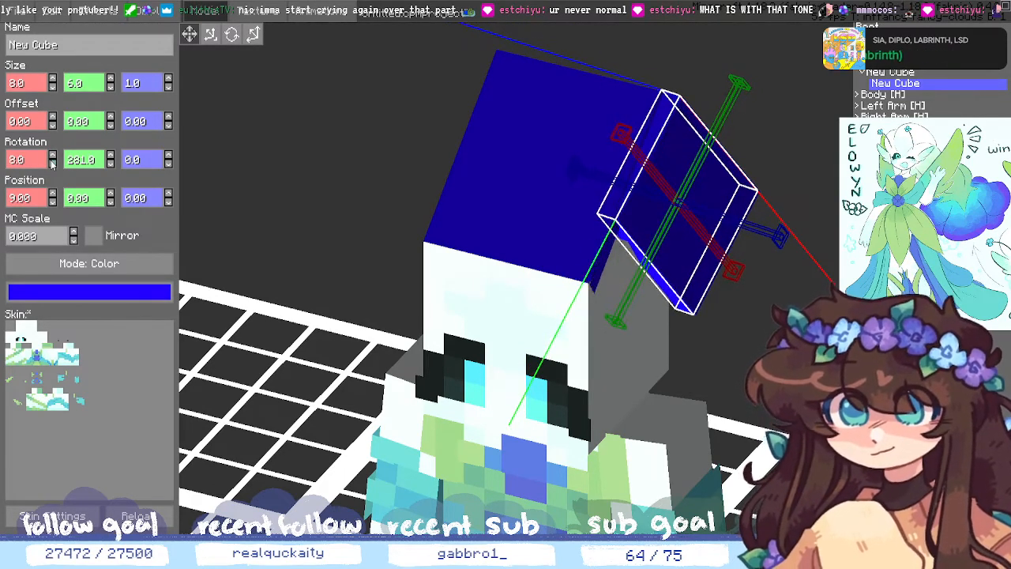
left_click(53, 157)
left_click(52, 157)
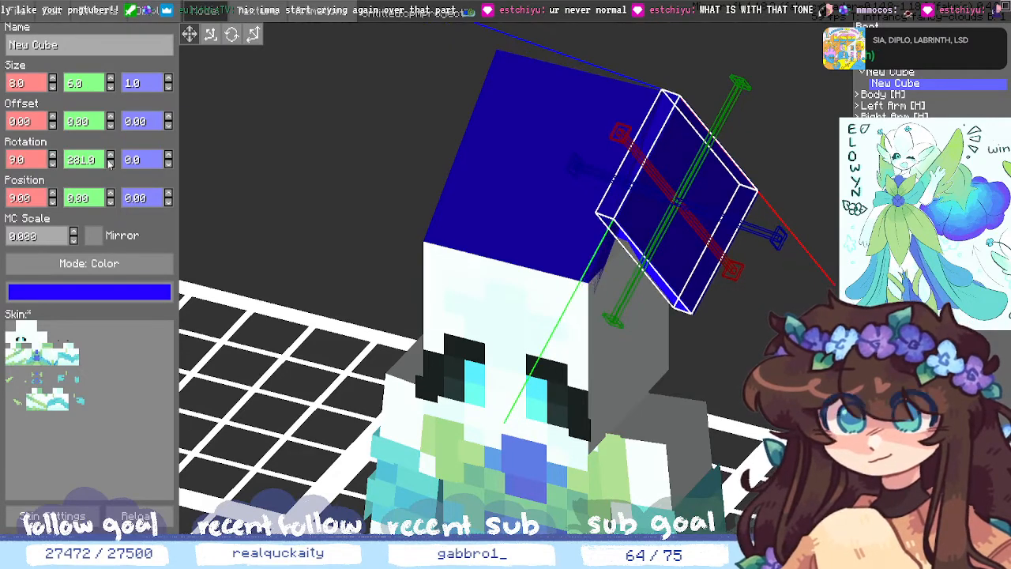
- Lower the blue strand down the head and turn its Rotation Y to 283
left_click(109, 199)
left_click(109, 199)
left_click(110, 199)
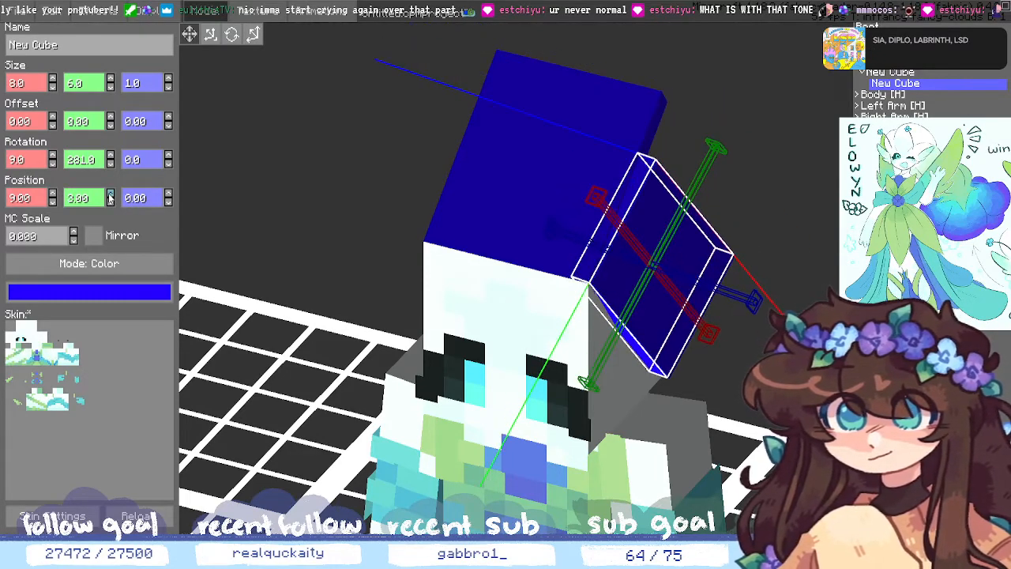
left_click(110, 160)
left_click(111, 160)
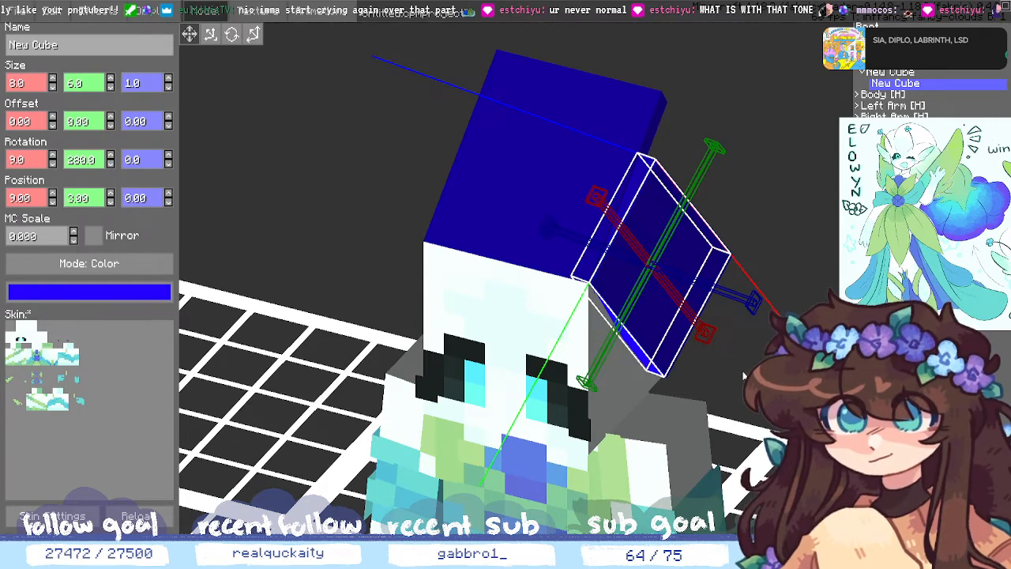
middle_click_drag(760, 439, 755, 418)
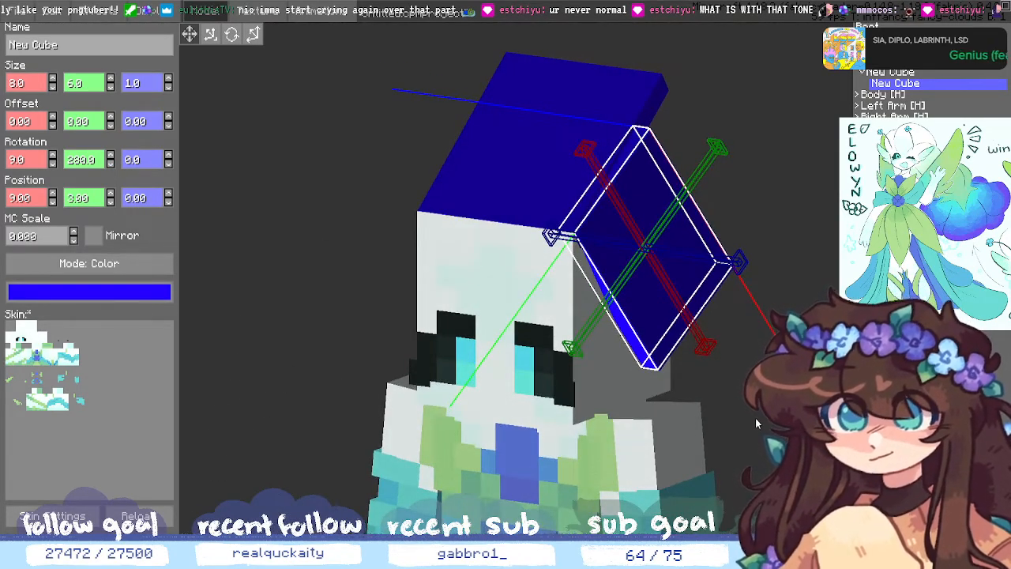
mouse_move(755, 418)
middle_mouse_down()
mouse_move(727, 408)
mouse_move(664, 431)
mouse_move(594, 426)
mouse_move(730, 417)
mouse_move(748, 430)
middle_mouse_up()
- Resize the blue strand to 7×5 and set its Position Y to 4
left_click(111, 80)
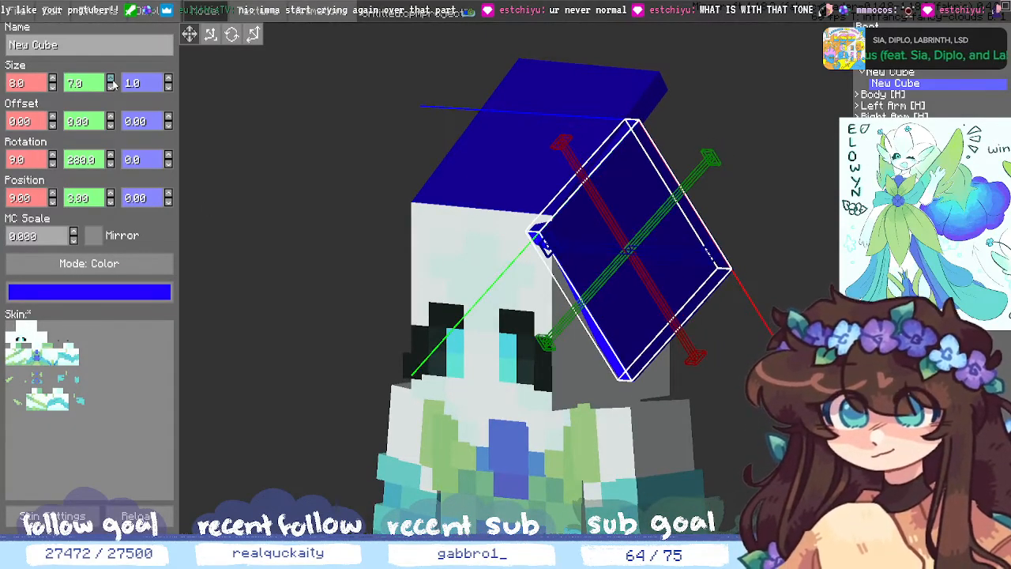
left_click(111, 86)
left_click(110, 86)
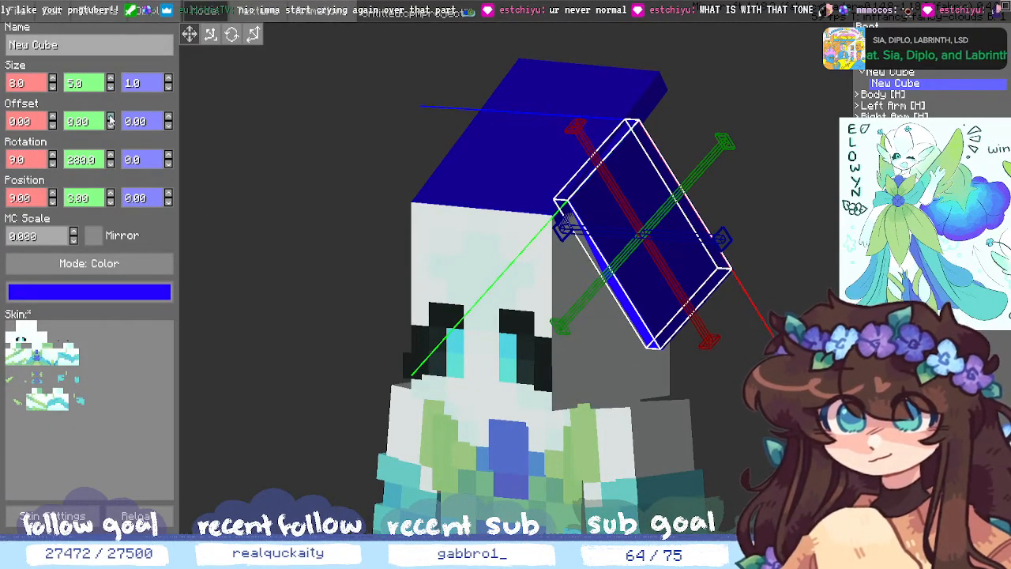
left_click(52, 80)
left_click(53, 87)
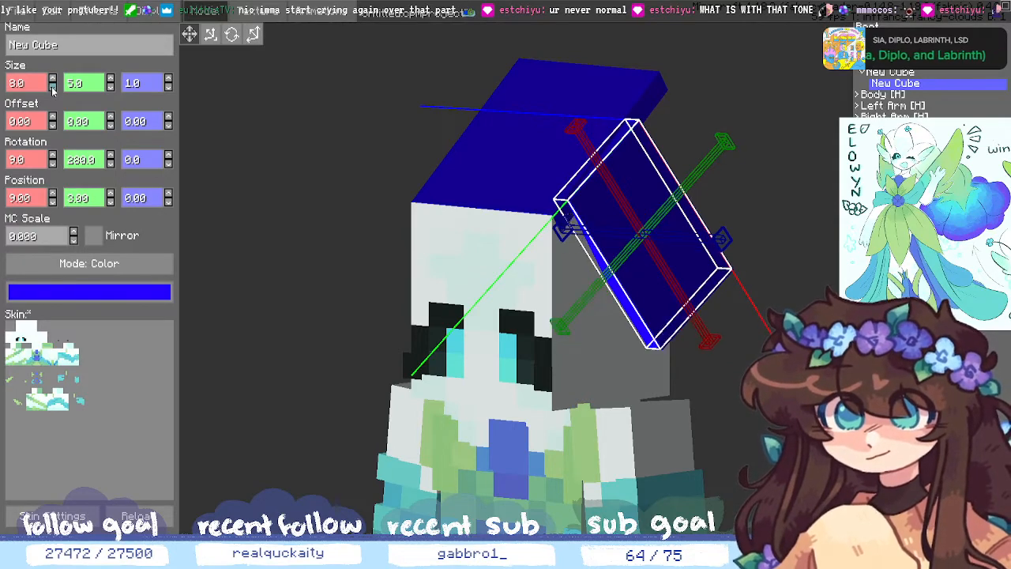
left_click(52, 88)
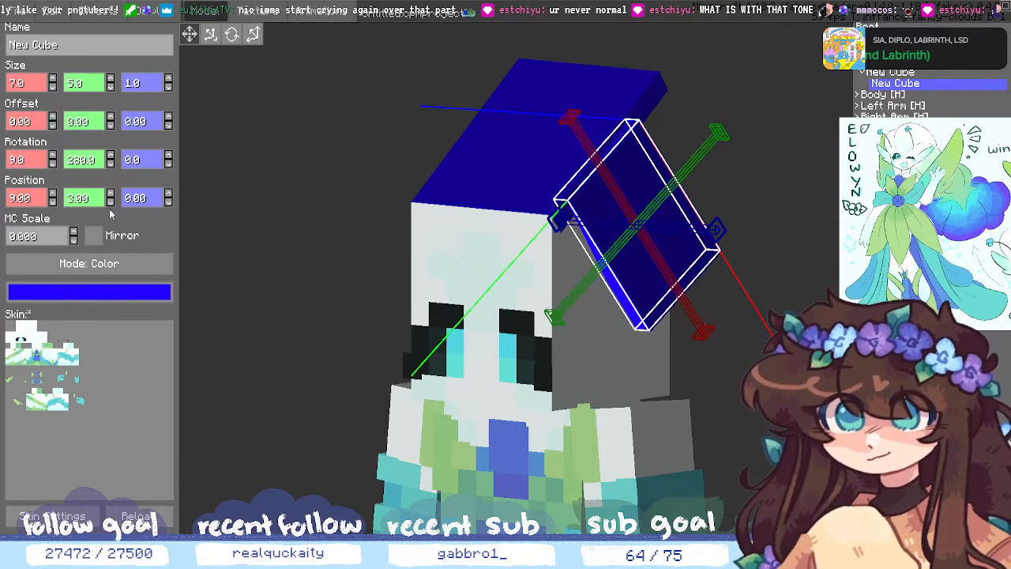
left_click(110, 193)
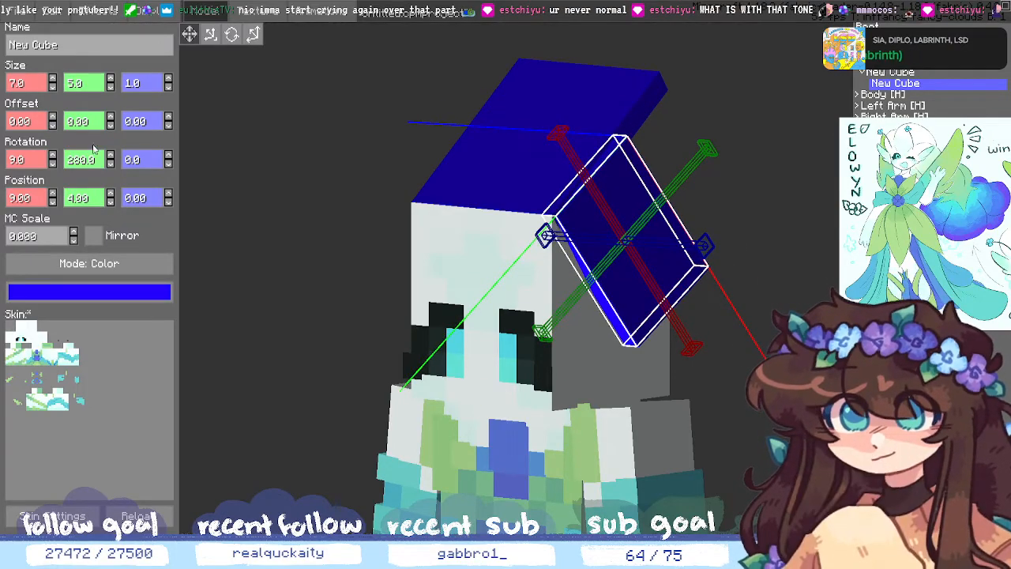
- View the head from below and reselect the blue strand cube
middle_click_drag(754, 472, 774, 359)
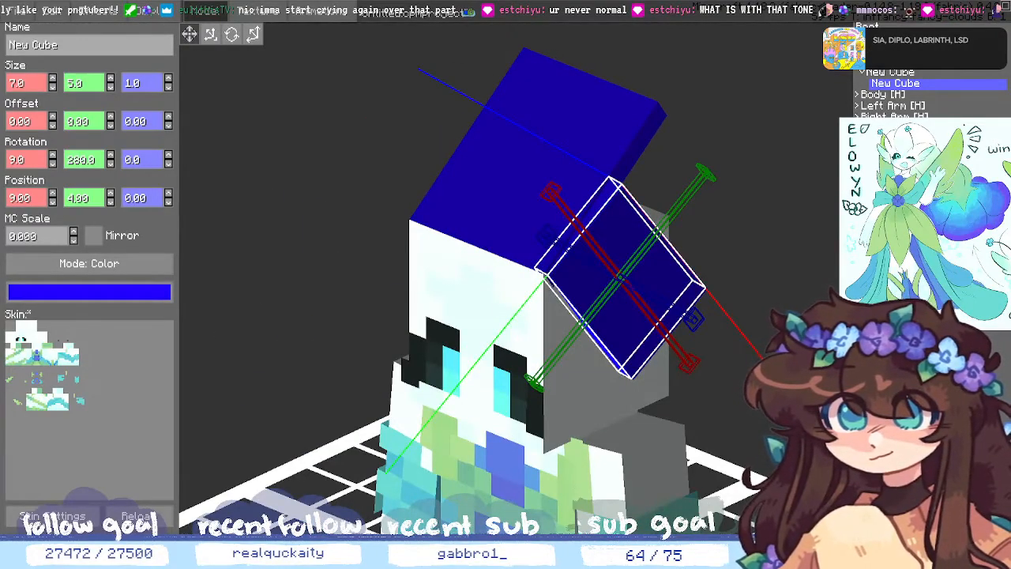
left_click(758, 371)
middle_click_drag(758, 371, 717, 280)
left_click(886, 84)
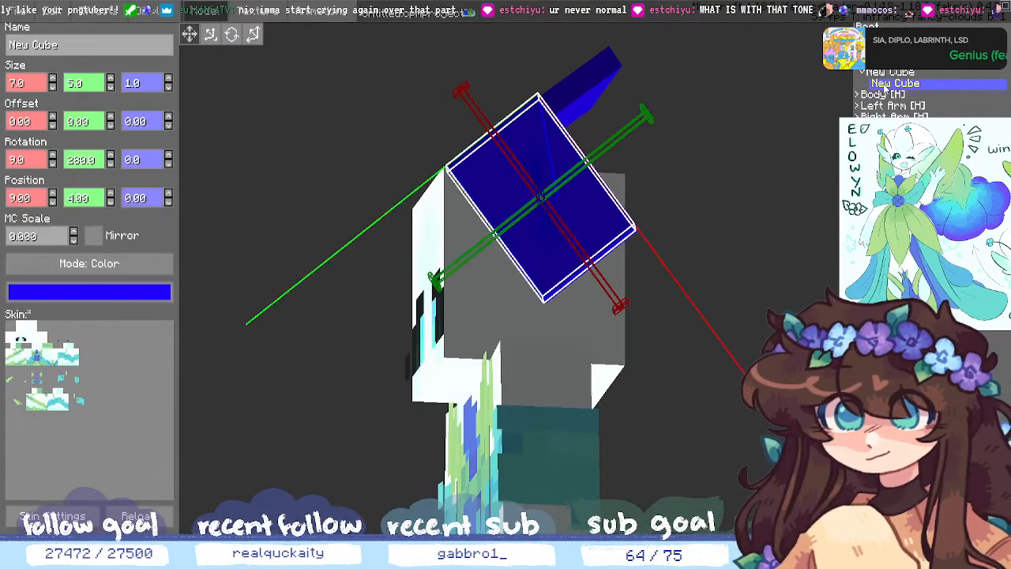
- Add a tiny child cube to the blue strand and enlarge its size
left_click(867, 513)
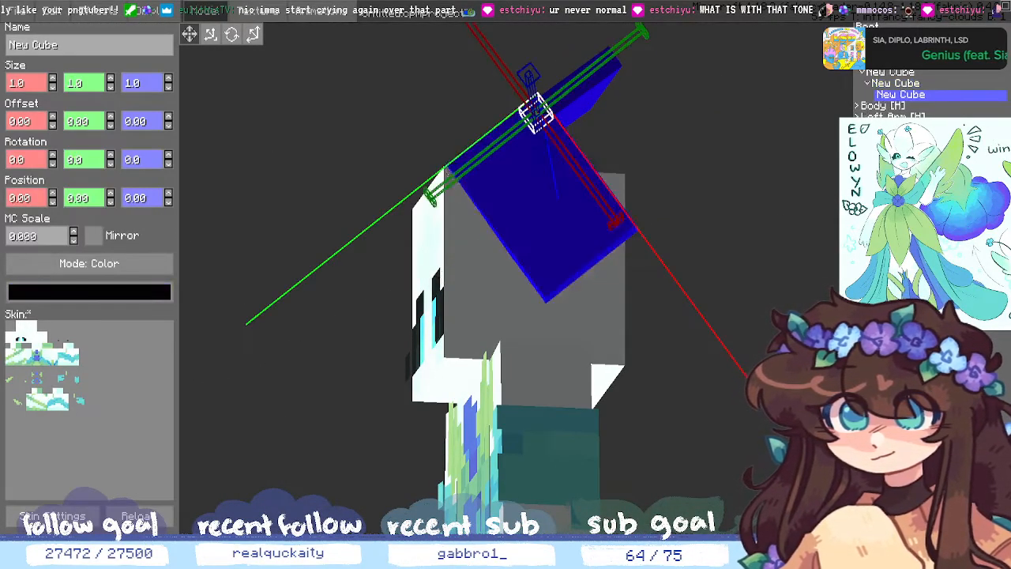
middle_click_drag(760, 444, 746, 333)
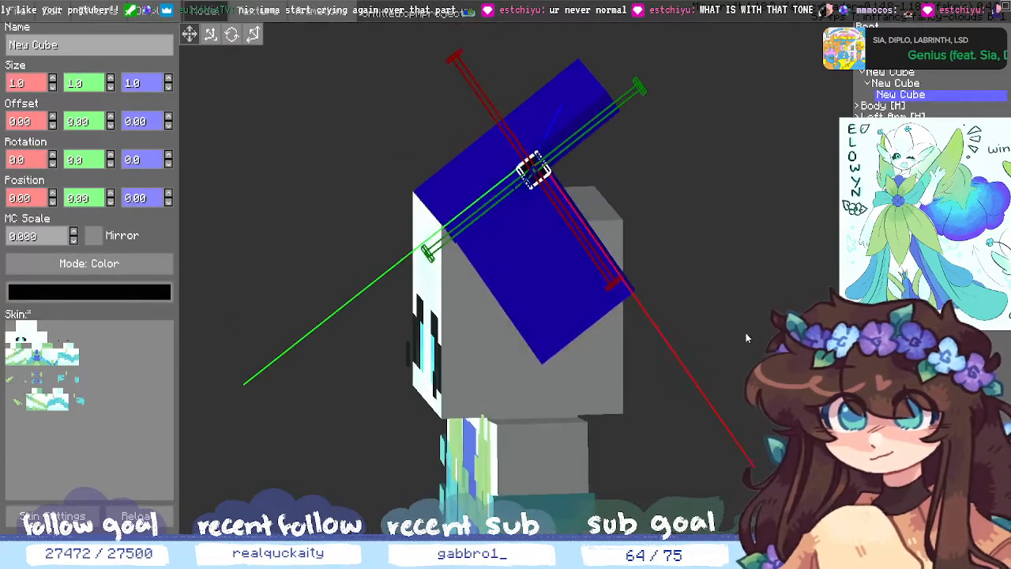
left_click(52, 79)
left_click(52, 79)
left_click(53, 79)
left_click(52, 79)
left_click(52, 79)
left_click(52, 79)
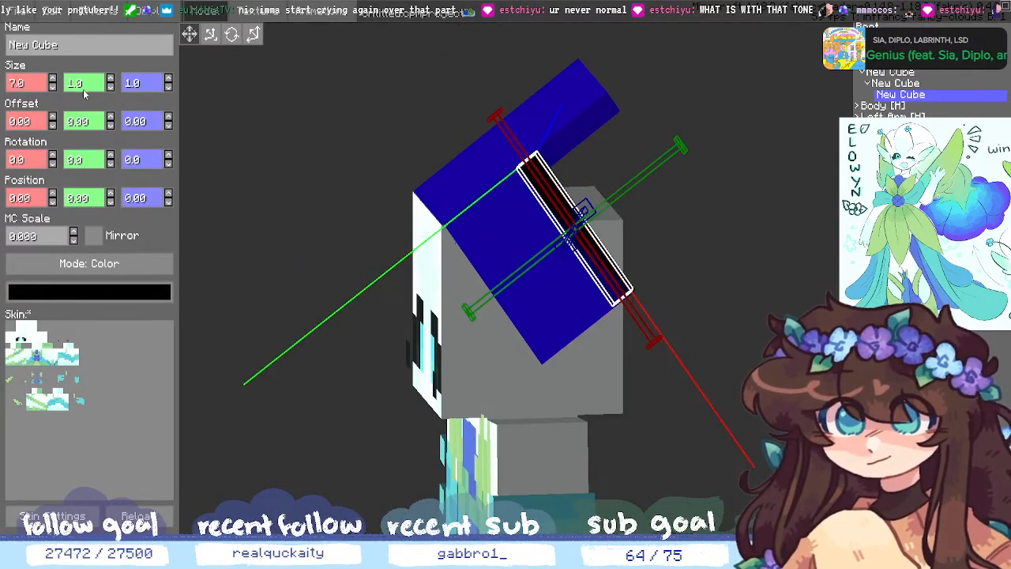
left_click(110, 79)
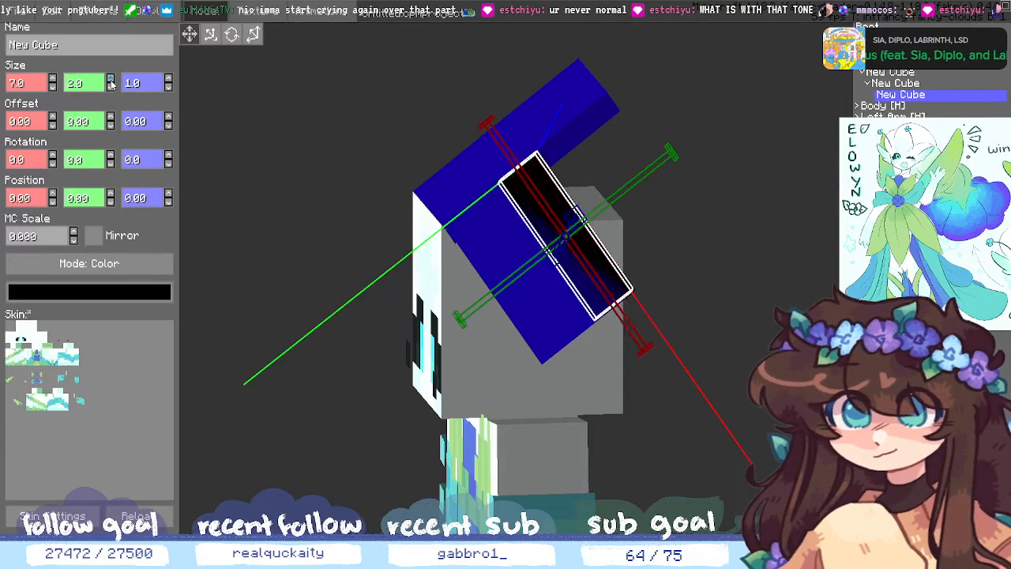
left_click(110, 80)
left_click(110, 80)
left_click(110, 80)
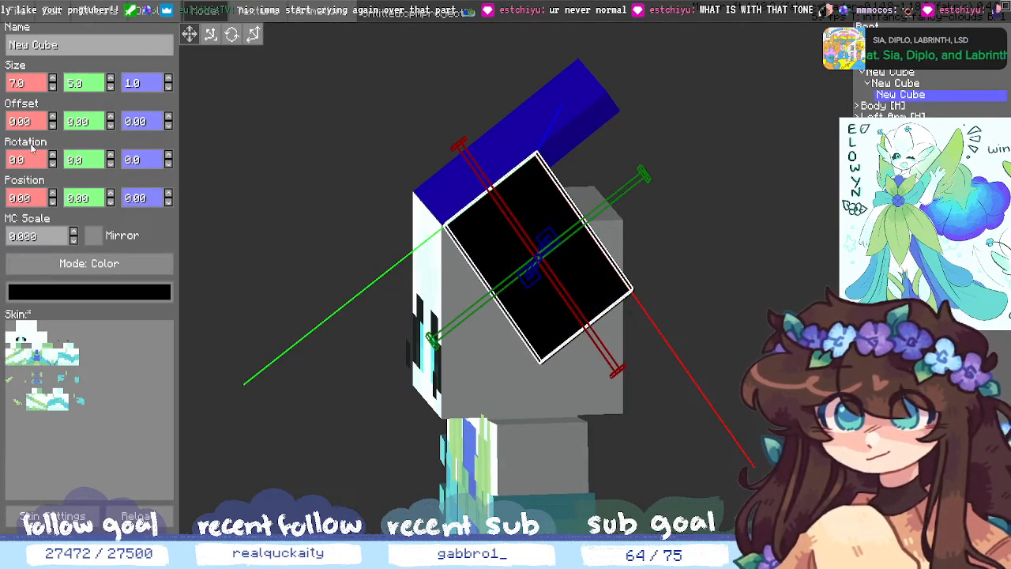
- Move the black cube down to Position Y -4
left_click(111, 194)
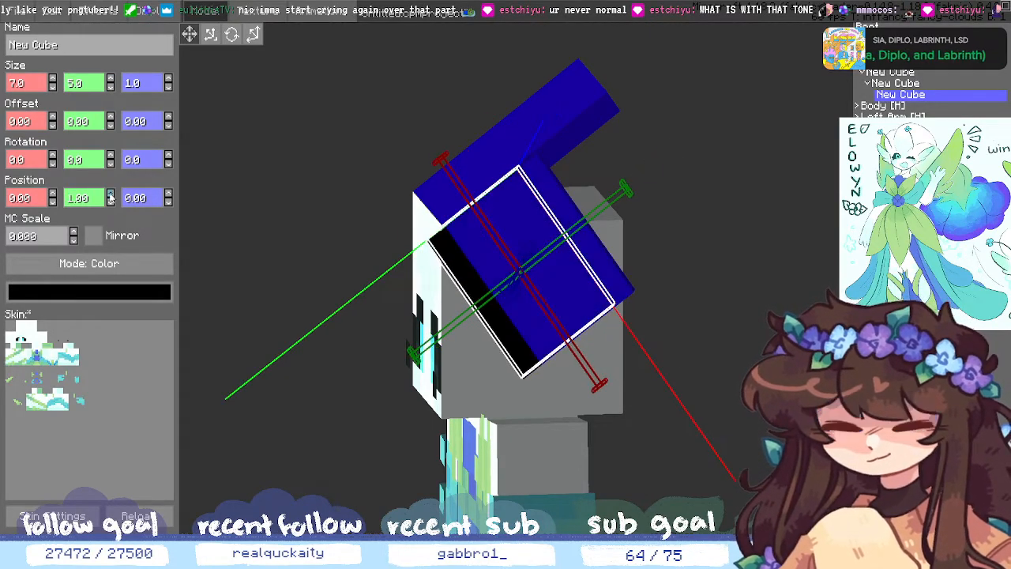
left_click(110, 203)
left_click(111, 202)
left_click(111, 202)
left_click(111, 202)
left_click(110, 202)
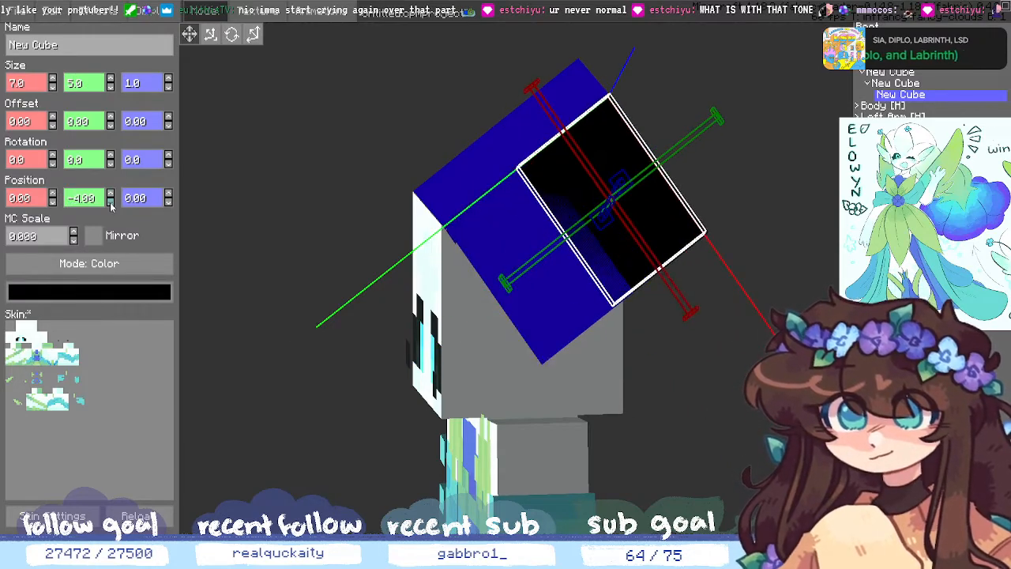
- Tilt the black cube to Rotation X 347 degrees
left_click(52, 156)
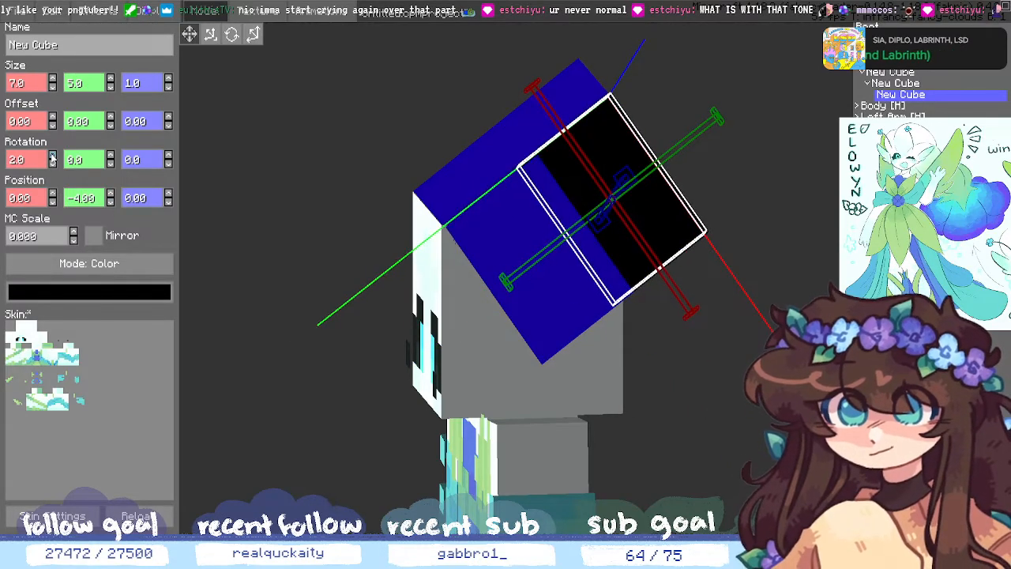
left_click(52, 156)
left_click(52, 156)
mouse_move(749, 444)
middle_mouse_down()
mouse_move(763, 447)
mouse_move(636, 456)
mouse_move(613, 443)
mouse_move(636, 432)
mouse_move(712, 442)
mouse_move(735, 431)
middle_mouse_up()
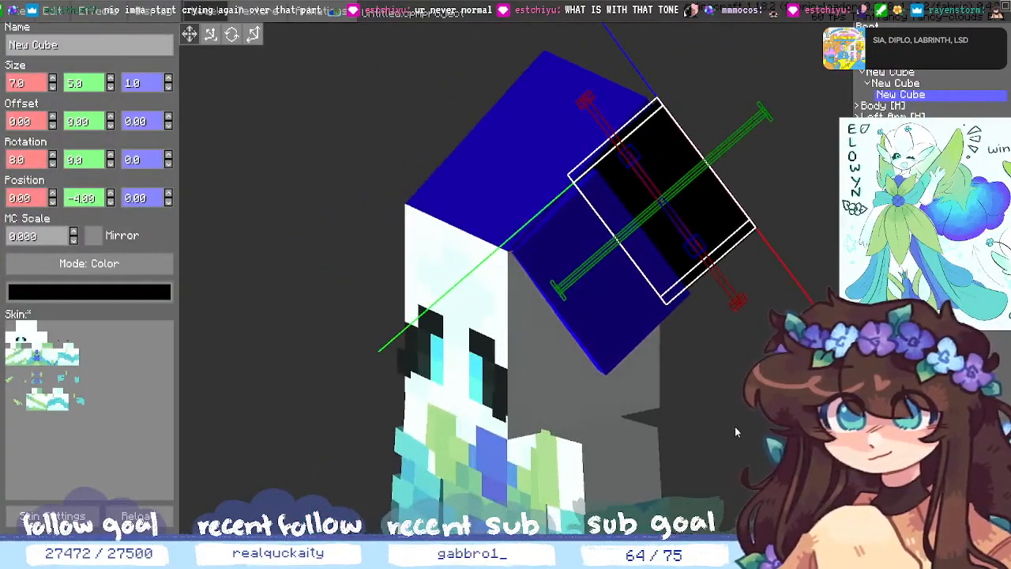
left_click(52, 163)
left_click(52, 163)
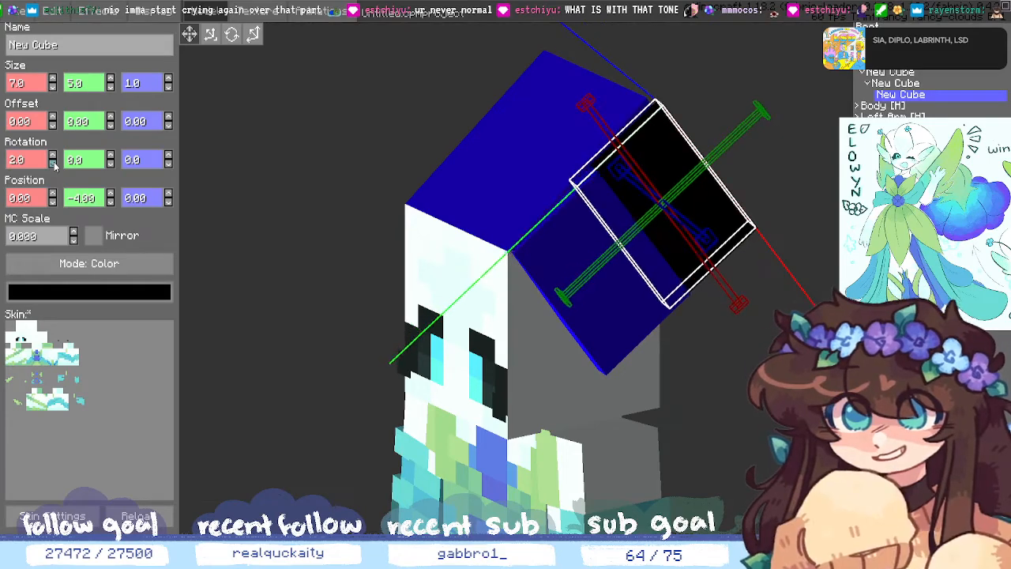
left_click(52, 164)
left_click(52, 163)
left_click(52, 163)
left_click(52, 164)
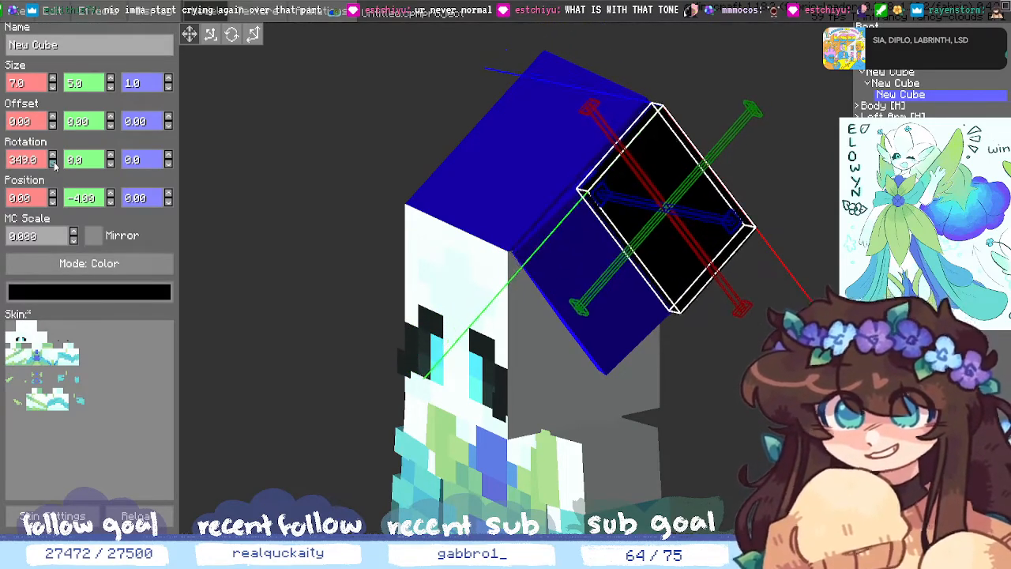
left_click(54, 163)
left_click(54, 163)
- Set the black cube's Position Z to 1 and deselect it to preview the hair
middle_click_drag(223, 256, 292, 262)
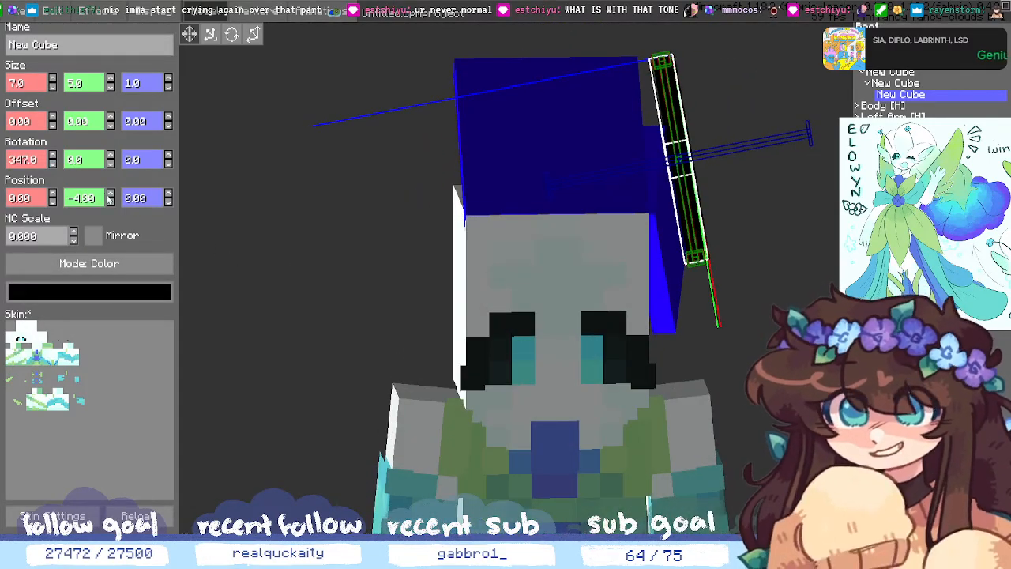
left_click(53, 202)
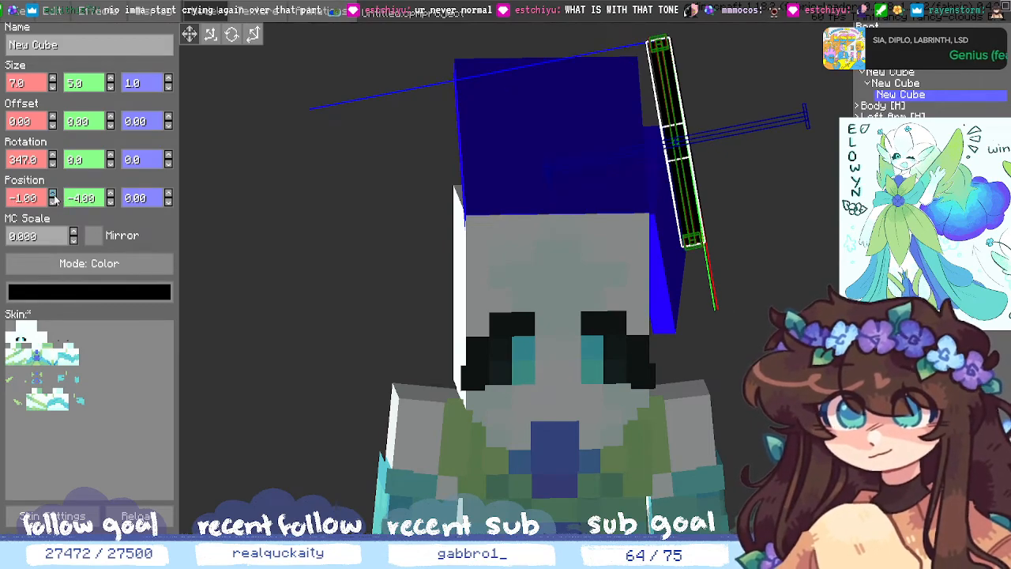
left_click(53, 195)
left_click(168, 195)
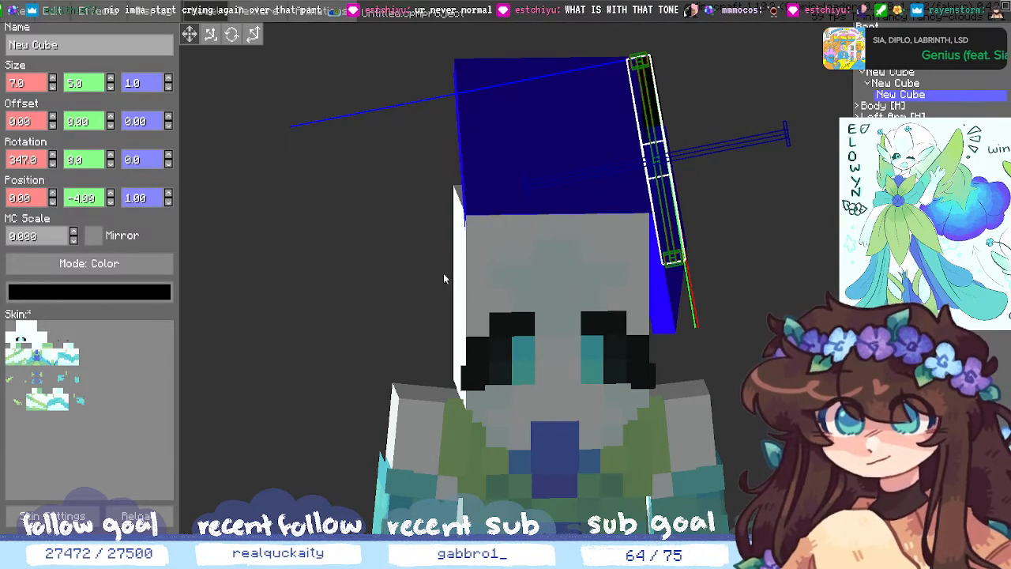
middle_click_drag(761, 352, 808, 402)
left_click(698, 389)
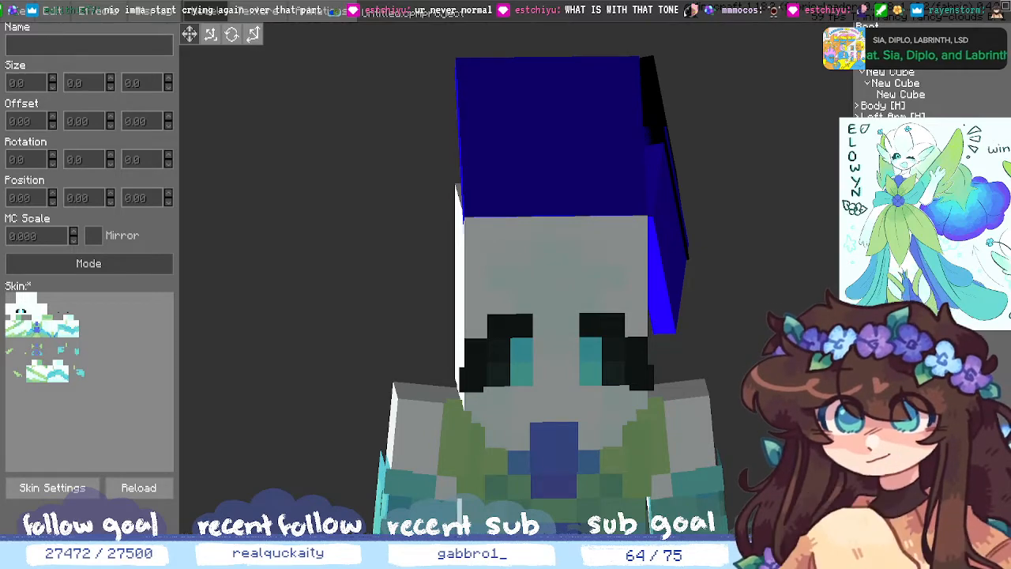
- Select the black strand cube and reduce its Size Y from 5 to 4
middle_click_drag(808, 403, 709, 356)
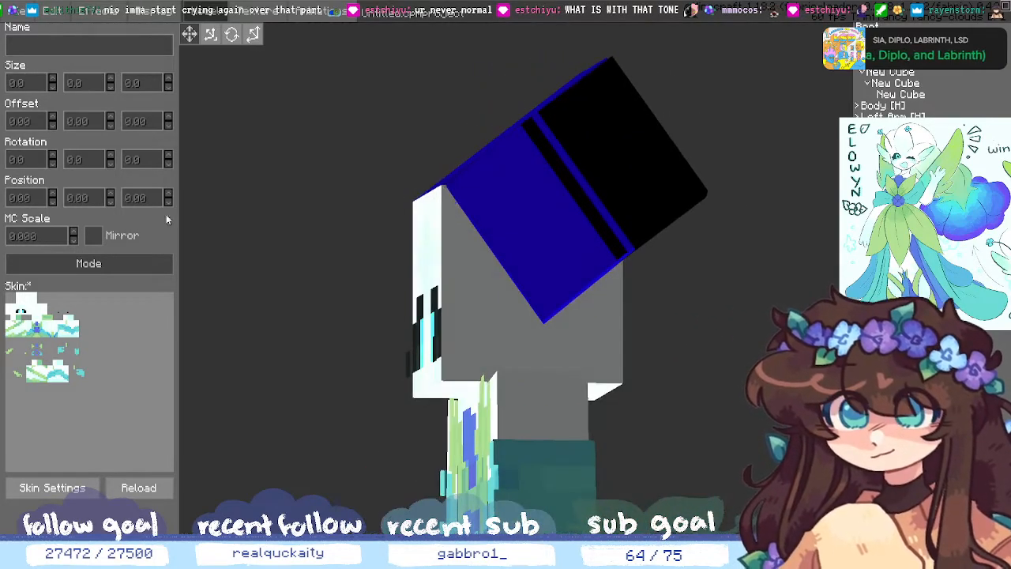
left_click(924, 95)
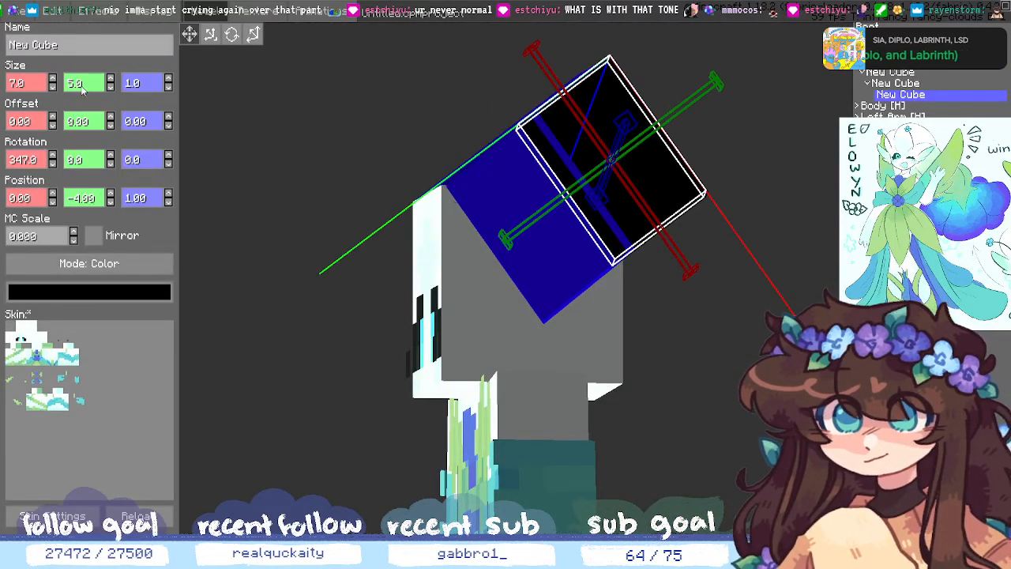
left_click(111, 87)
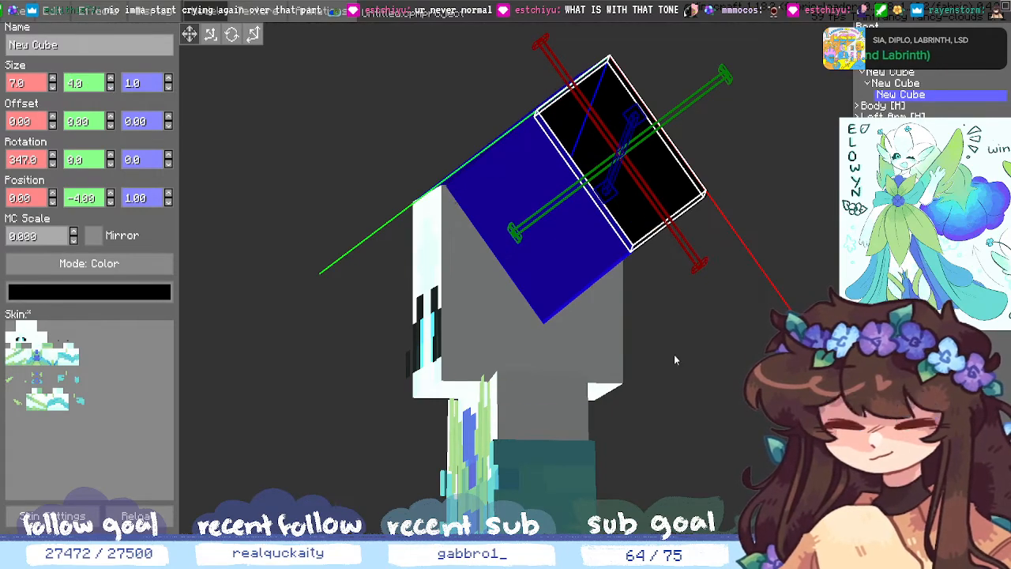
left_click(331, 237)
middle_click_drag(331, 237, 403, 325)
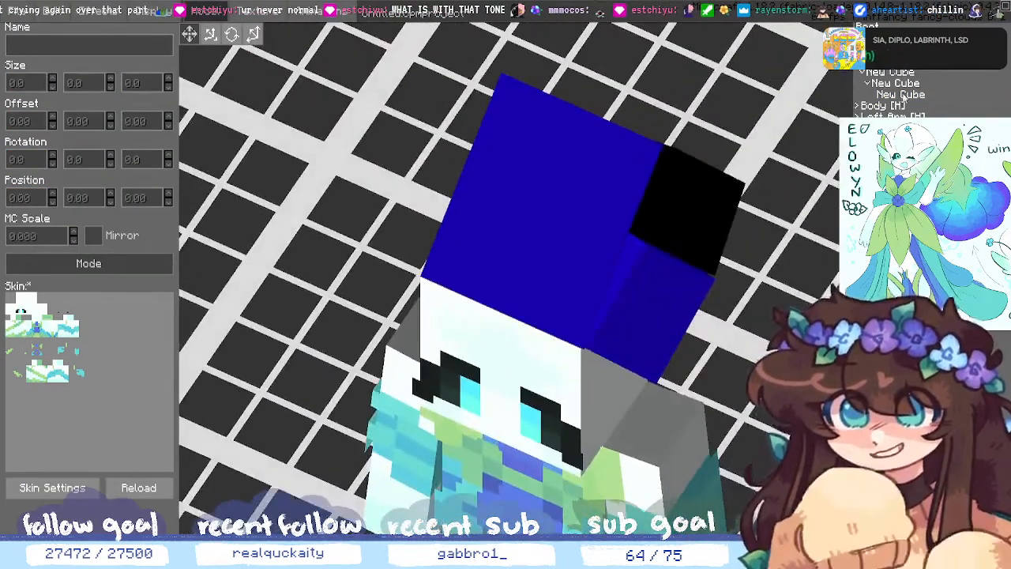
- Correct the black cube's length value to exactly 4, then inspect the hair from several angles
left_click(900, 94)
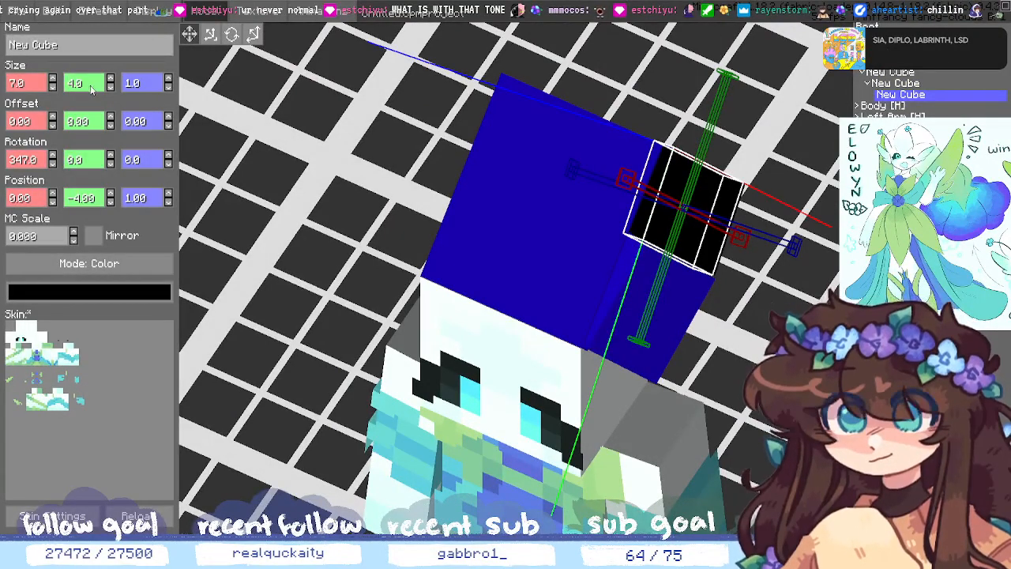
key("BackSpace")
type("5")
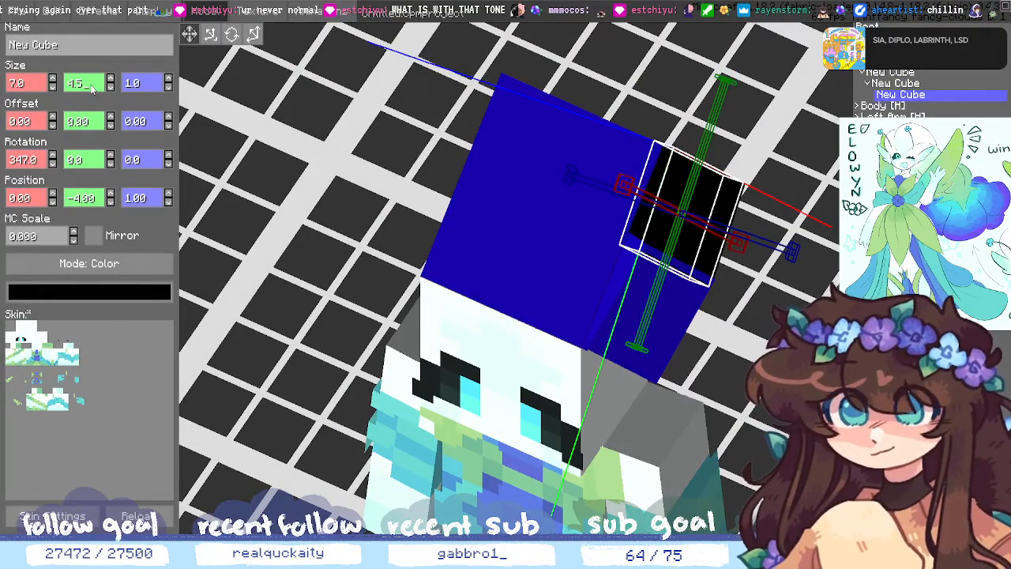
key("BackSpace")
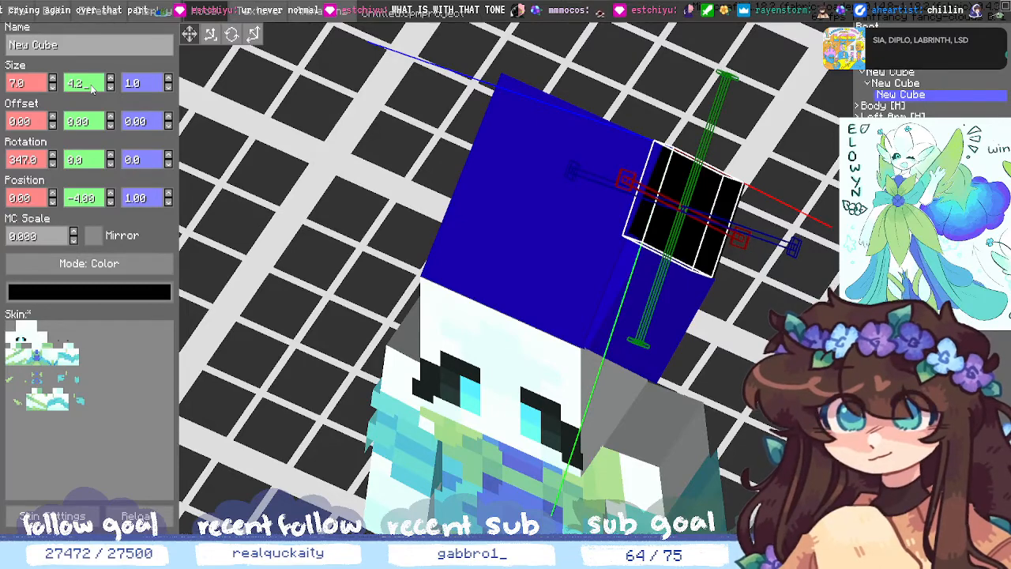
left_click(798, 442)
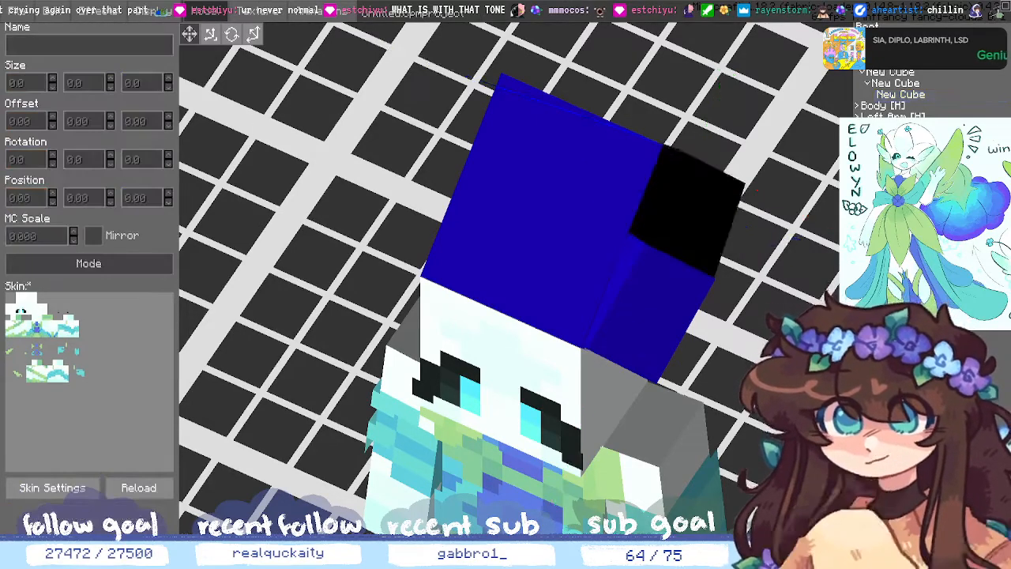
middle_click_drag(797, 442, 676, 384)
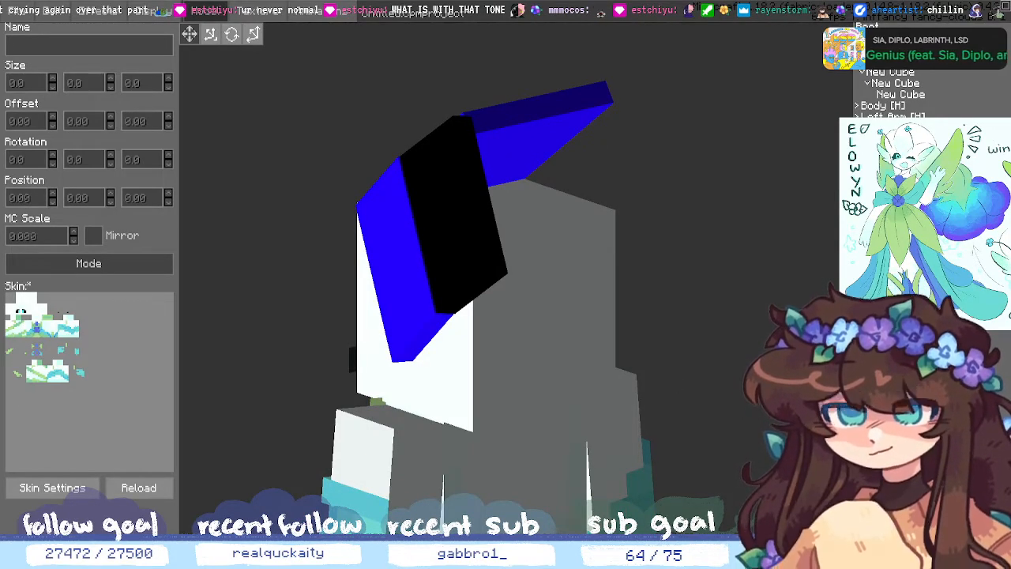
middle_click_drag(675, 383, 742, 388)
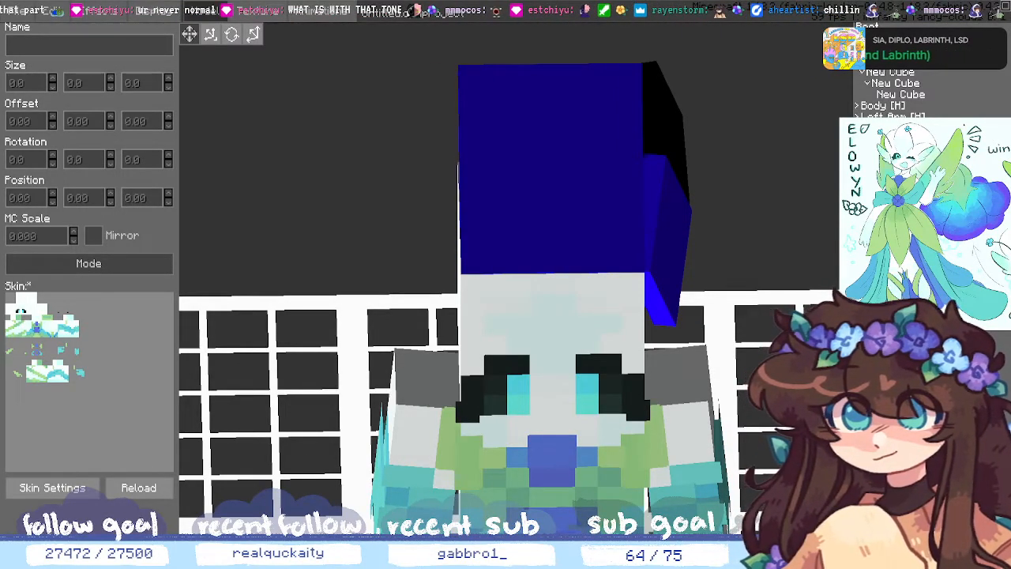
middle_click_drag(825, 505, 705, 490)
- Add a new child cube under the blue hair block and enlarge it to 7×5
left_click(897, 86)
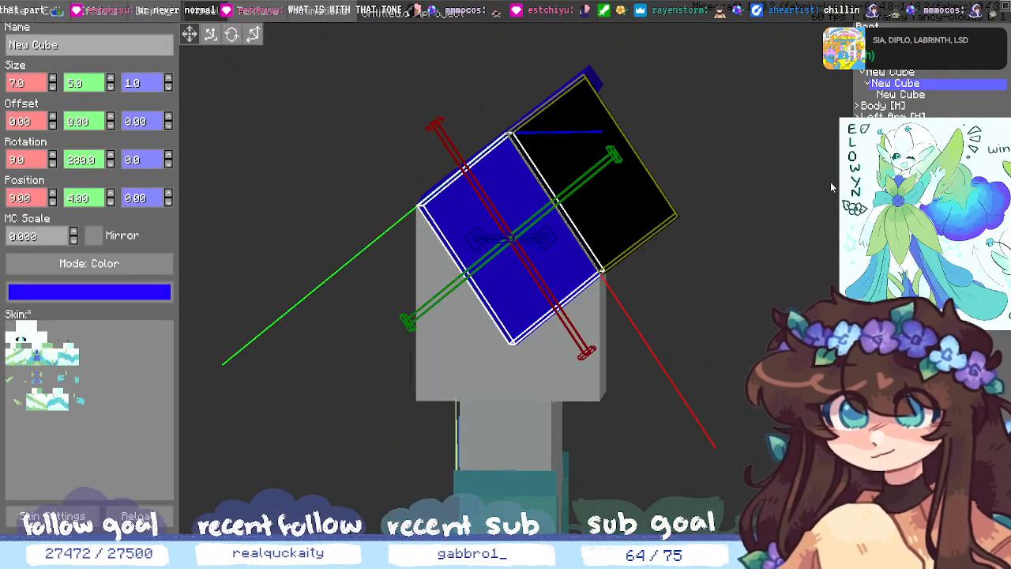
key("ctrl+n")
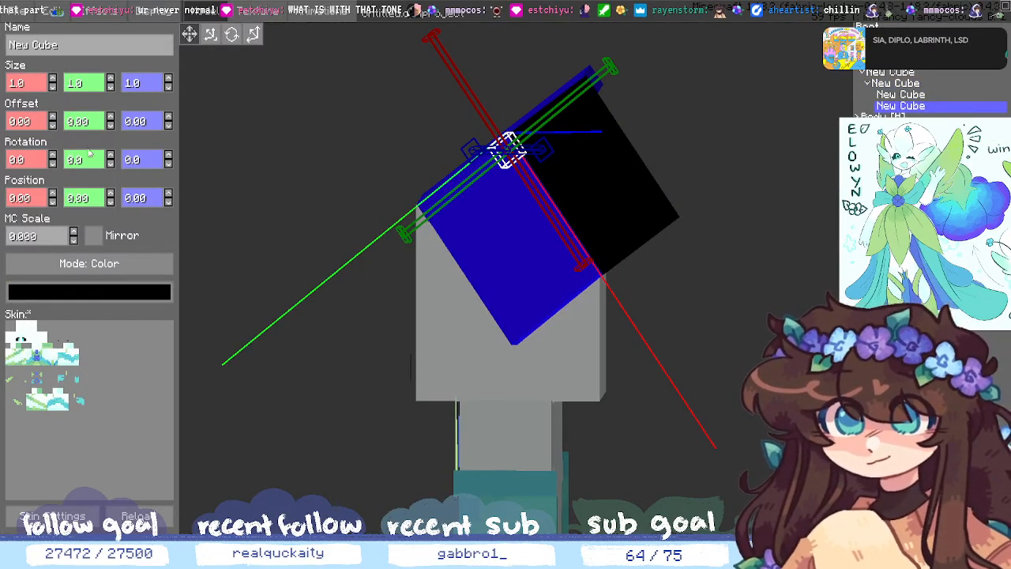
left_click(110, 78)
left_click(110, 79)
left_click(110, 78)
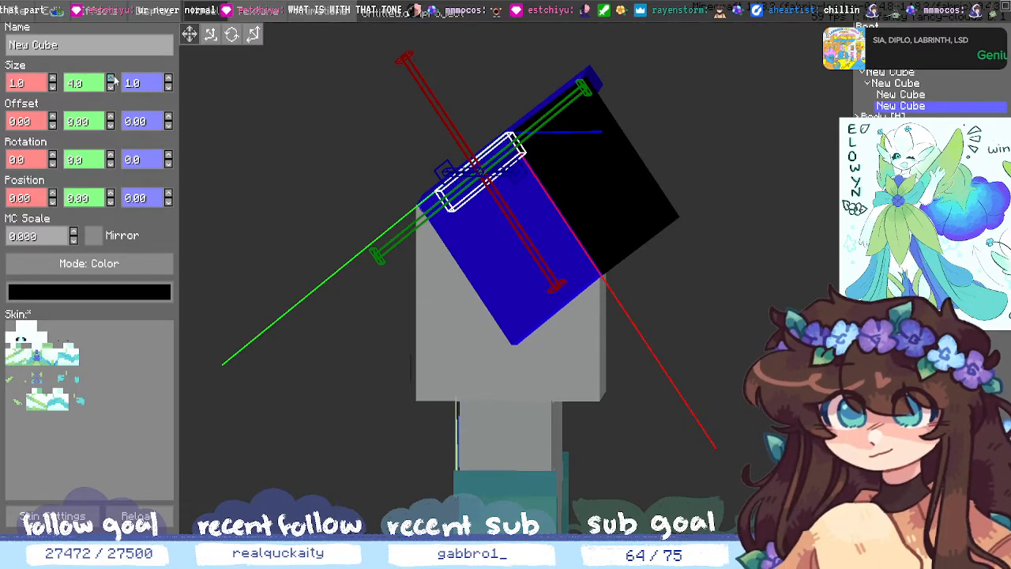
left_click(111, 78)
left_click(52, 78)
left_click(52, 78)
left_click(52, 78)
left_click(52, 78)
left_click(52, 78)
left_click(52, 78)
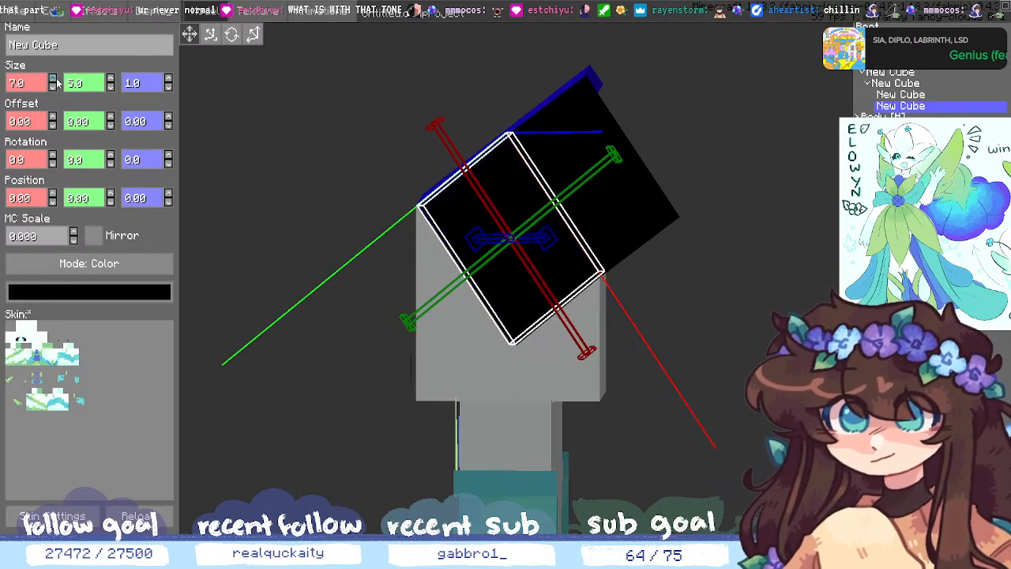
- Slide the new cube to Position X 6 and resize it to 5×5
left_click(111, 201)
left_click(111, 202)
left_click(110, 194)
left_click(111, 194)
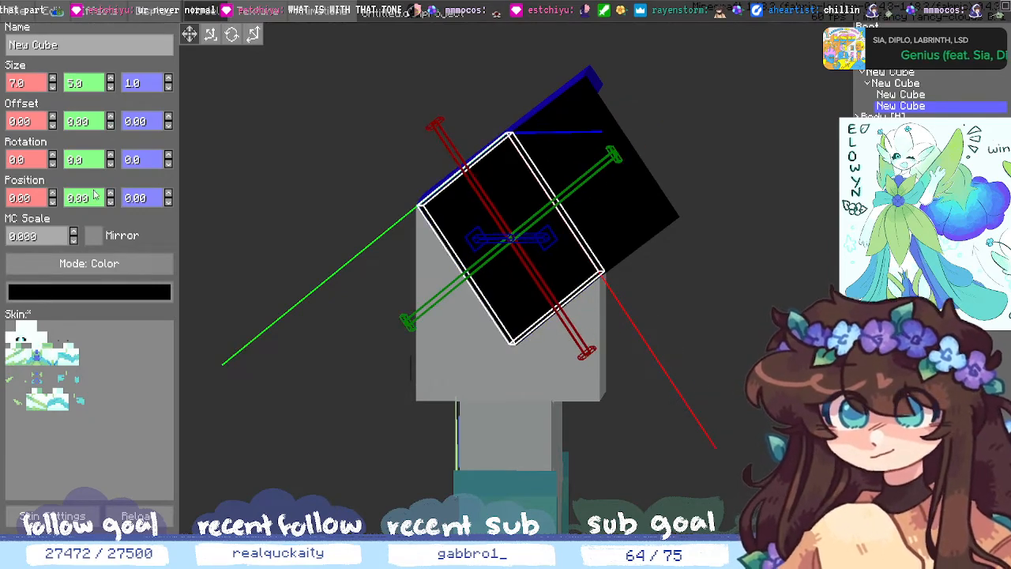
left_click(52, 193)
left_click(52, 194)
left_click(52, 193)
left_click(52, 194)
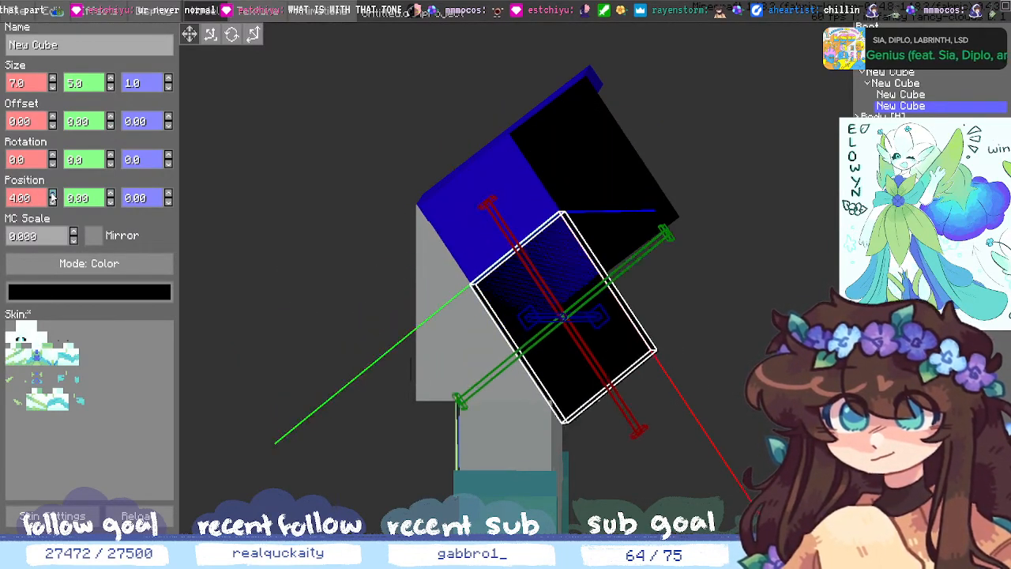
left_click(52, 194)
left_click(52, 194)
left_click(111, 88)
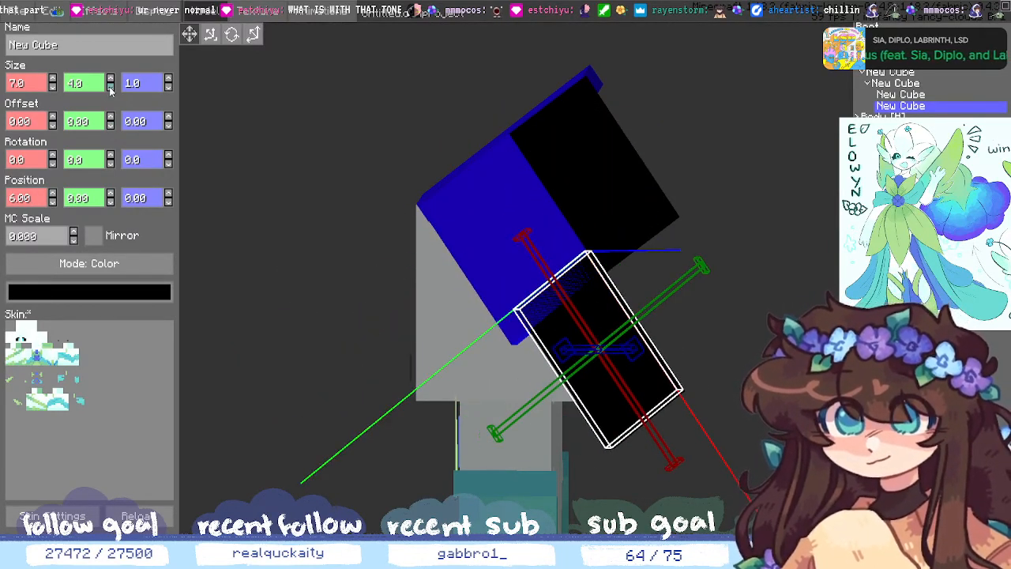
left_click(111, 79)
left_click(52, 87)
left_click(52, 86)
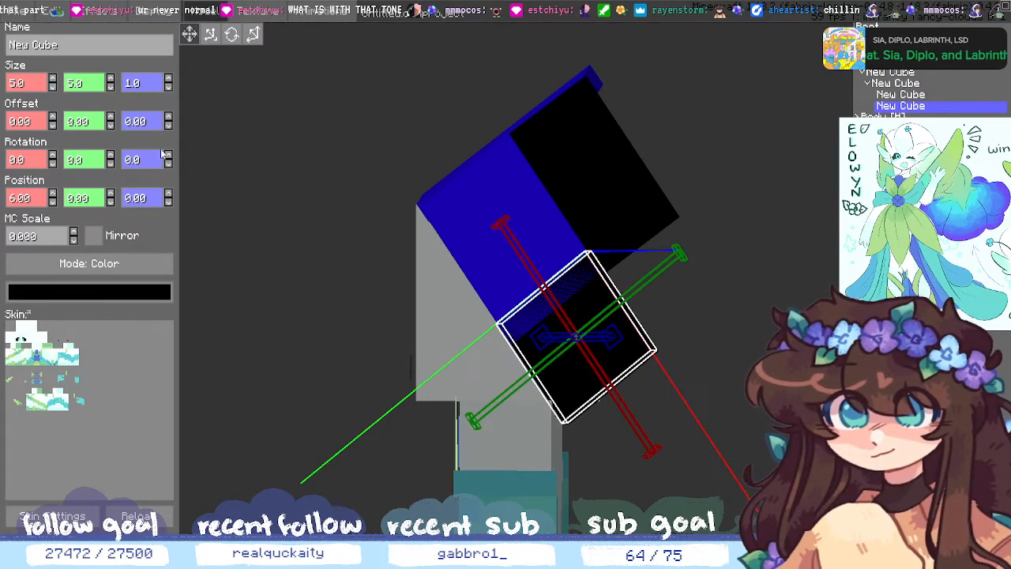
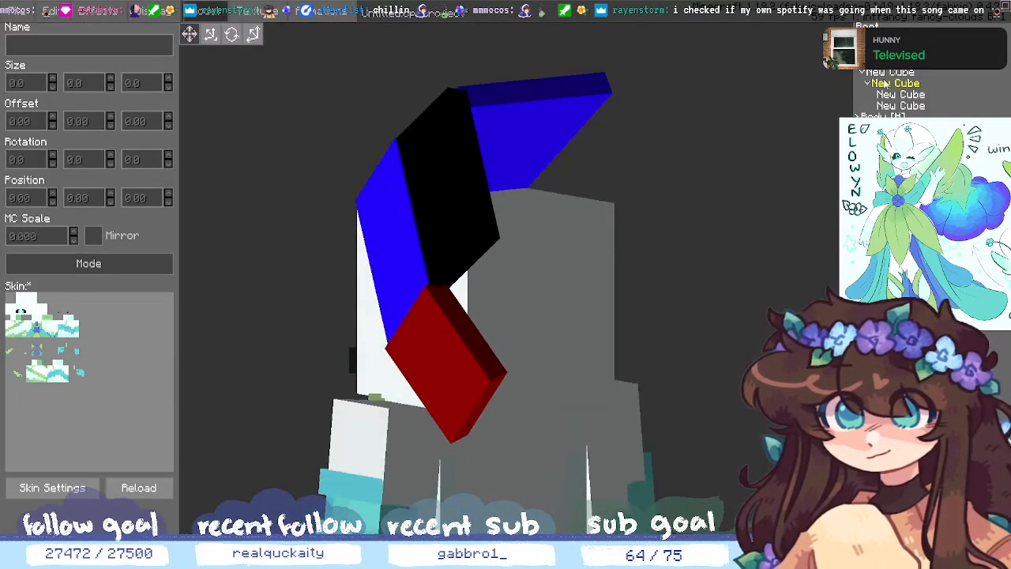
- Add a new 1×1×1 child cube under the selected hair cube with Ctrl+N
left_click(892, 73)
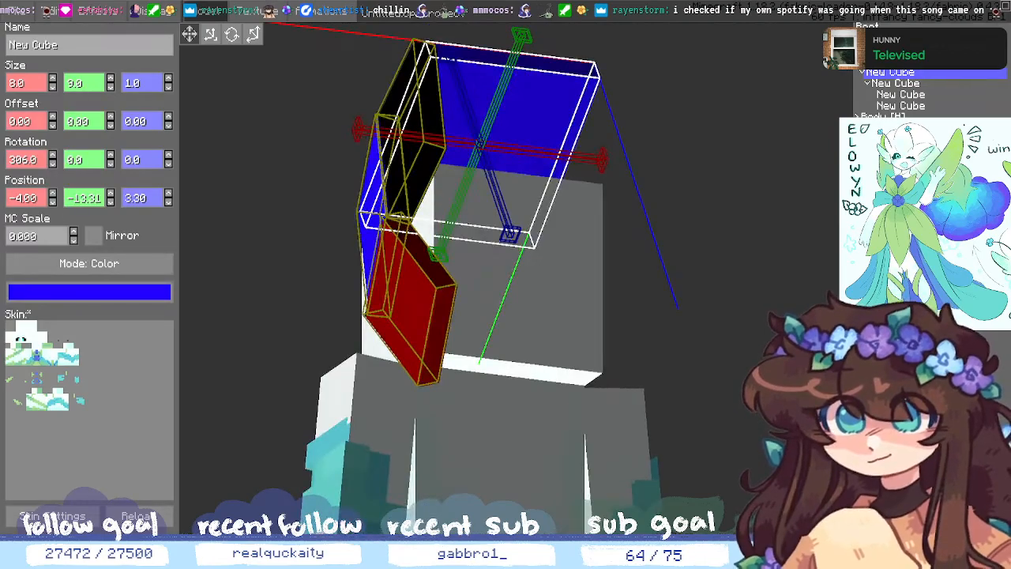
key("ctrl+n")
middle_click_drag(764, 352, 774, 259)
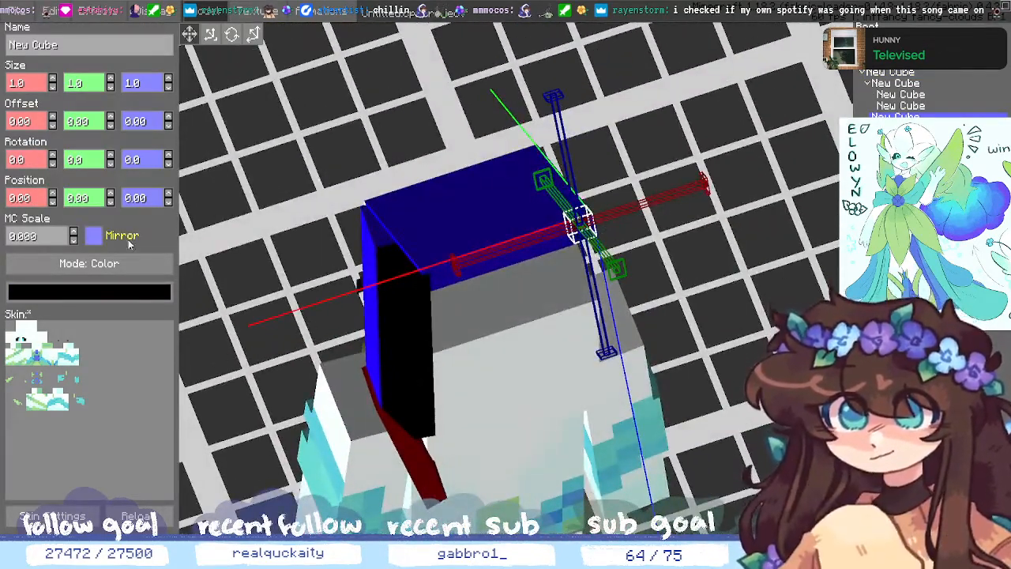
- Widen the new black cube to 8 along X
left_click(52, 78)
left_click(55, 77)
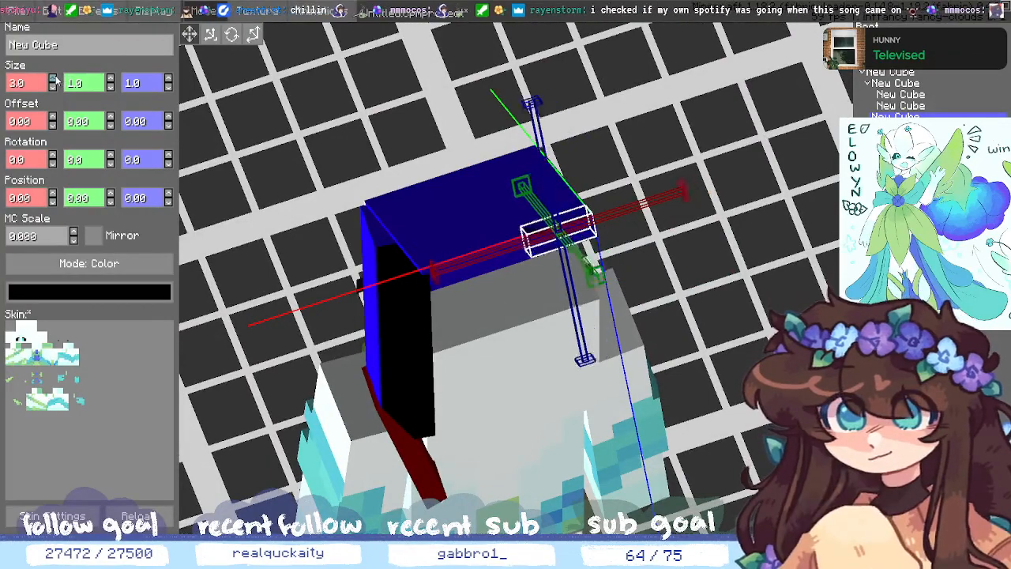
left_click(55, 77)
left_click(55, 78)
left_click(54, 77)
left_click(55, 77)
left_click(55, 78)
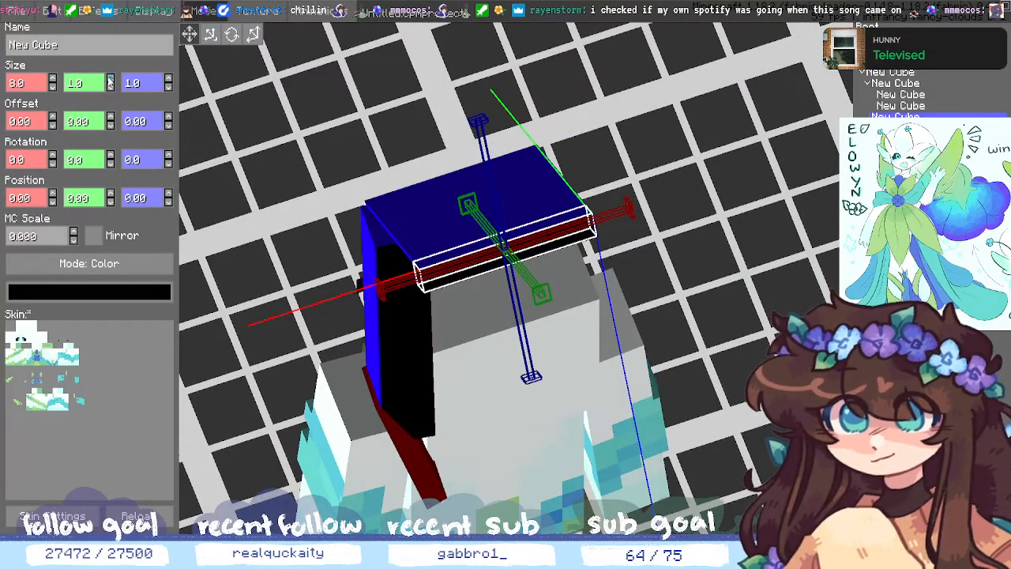
left_click(691, 352)
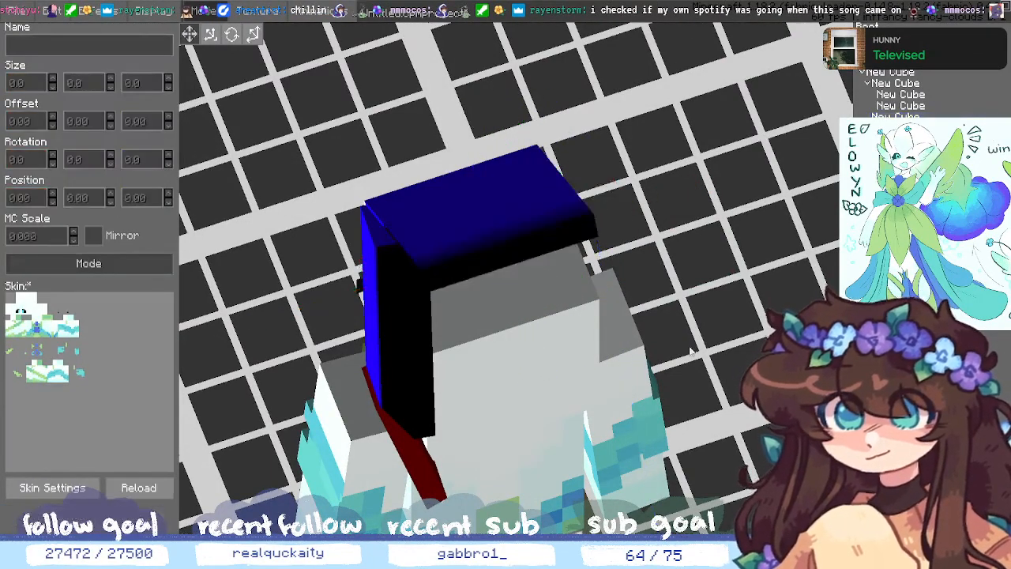
middle_click_drag(689, 347, 730, 335)
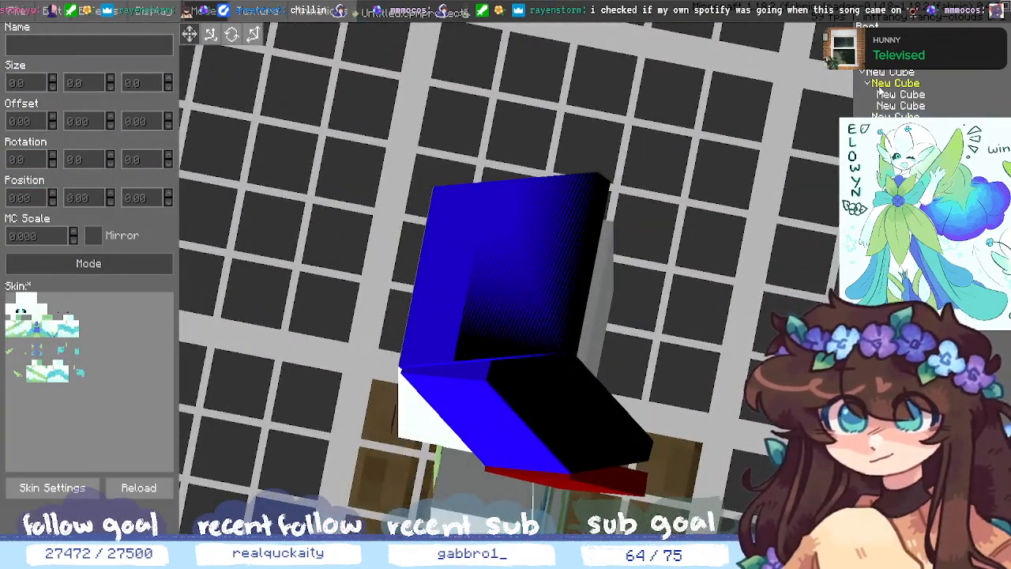
- Reselect the black cube and orbit around the head to check the flat panel's placement
left_click(888, 84)
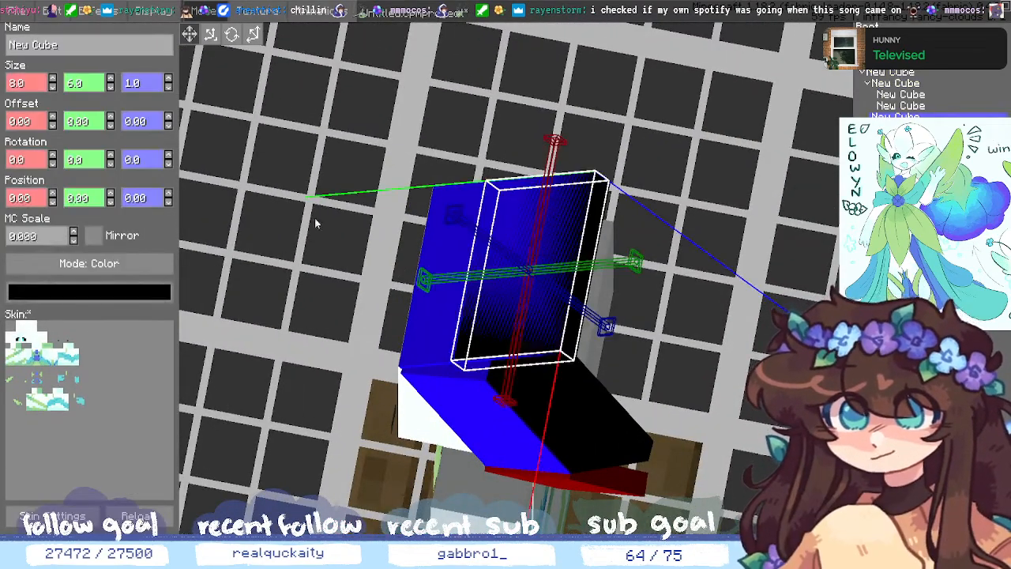
middle_click_drag(736, 328, 721, 385)
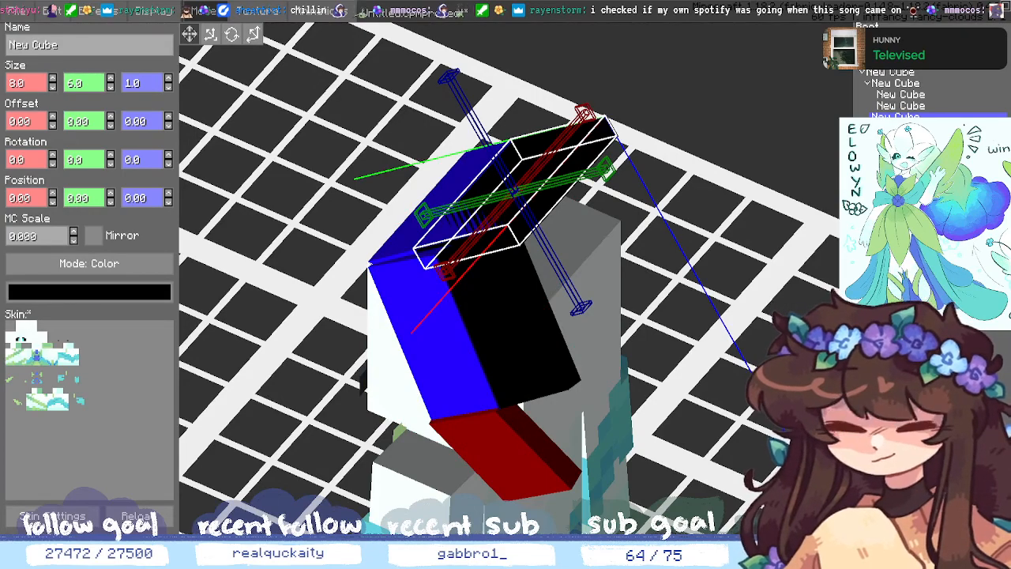
middle_click_drag(785, 338, 734, 337)
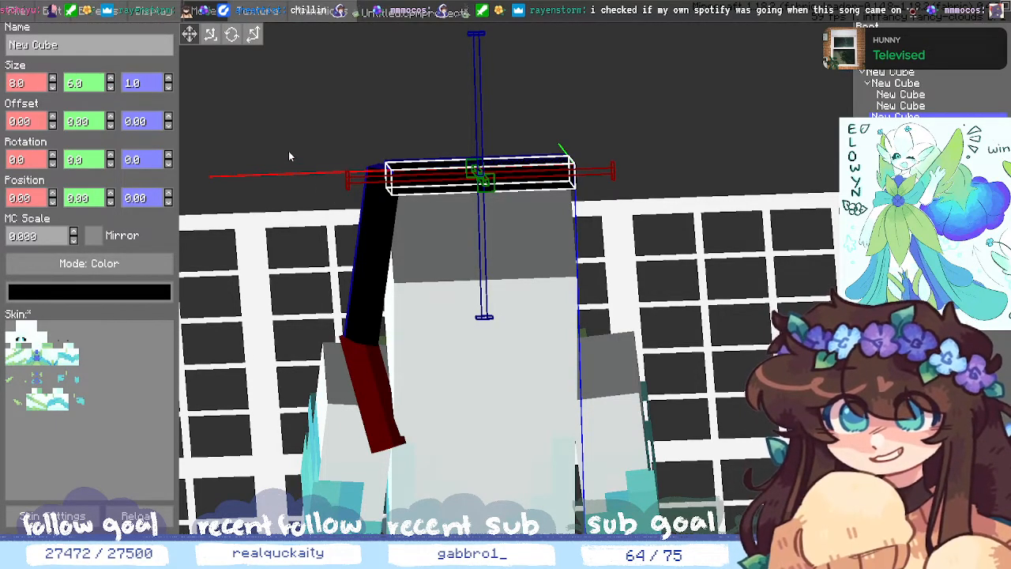
middle_click_drag(474, 261, 605, 316)
left_click(671, 260)
middle_click_drag(671, 264, 737, 241)
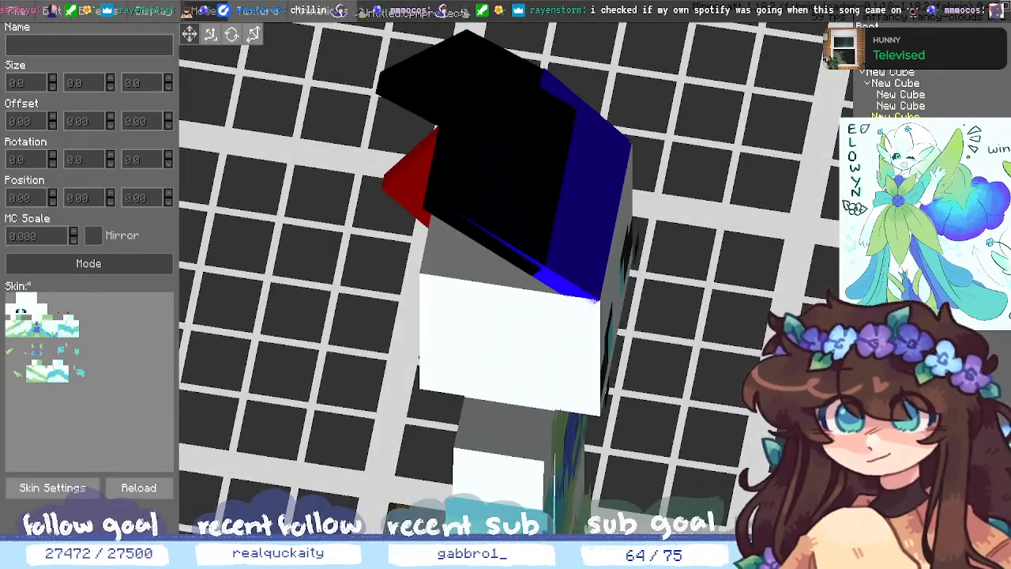
left_click(881, 116)
middle_click_drag(308, 196, 330, 360)
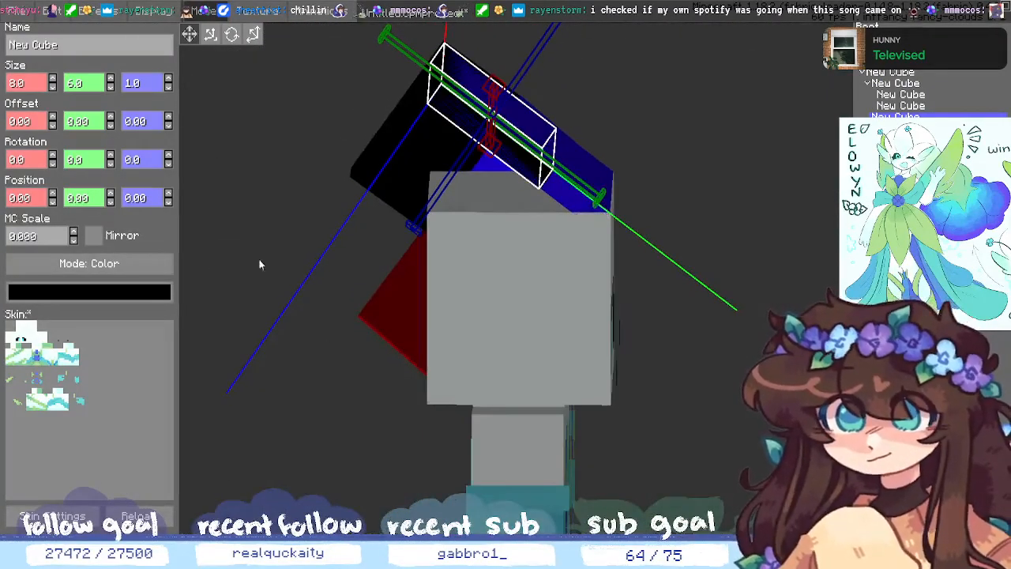
- Move the black cube to Y position -4, leaving its Y rotation at 0
left_click(111, 201)
left_click(110, 202)
left_click(111, 202)
left_click(111, 202)
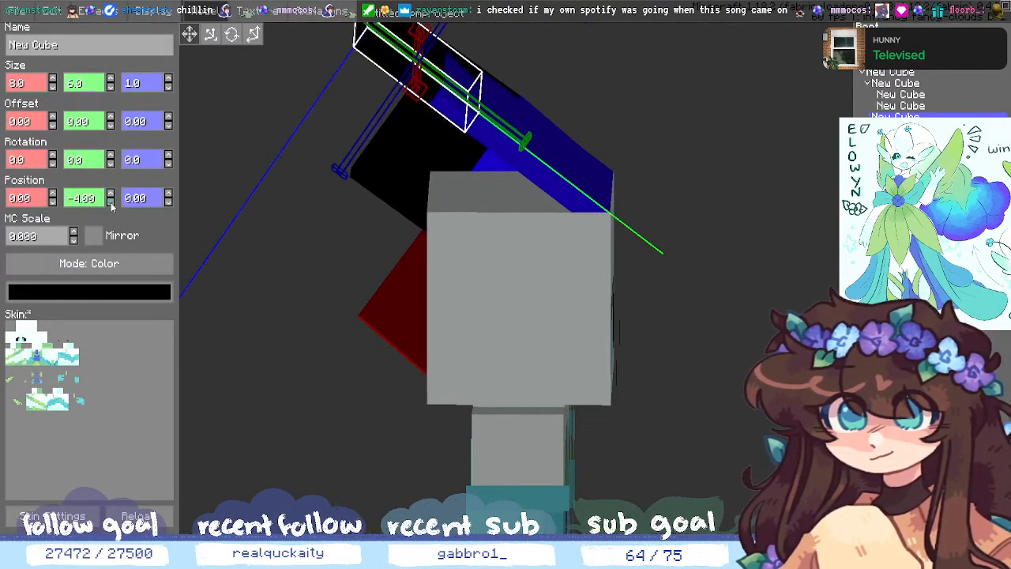
left_click(111, 163)
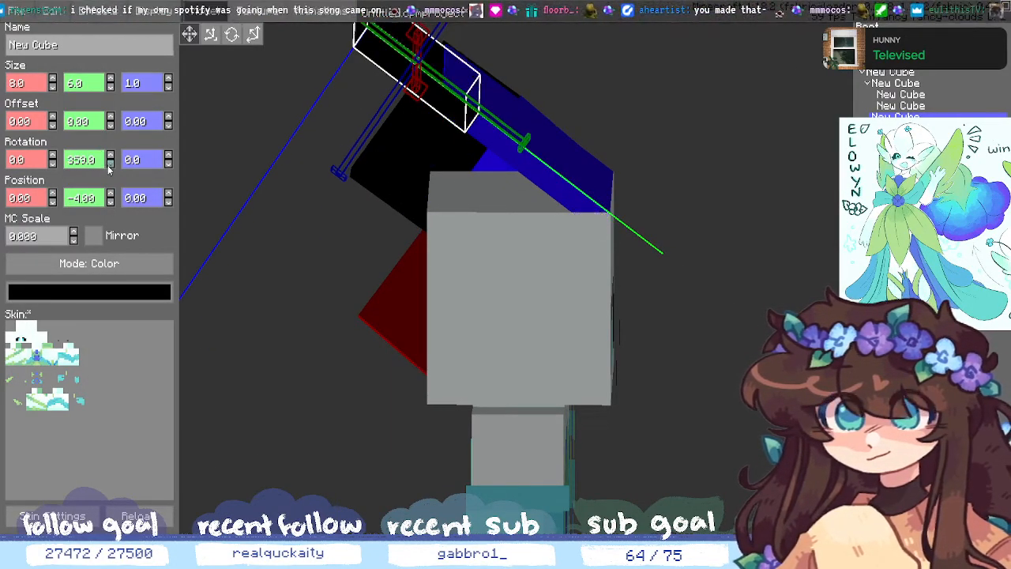
left_click(111, 163)
left_click(110, 157)
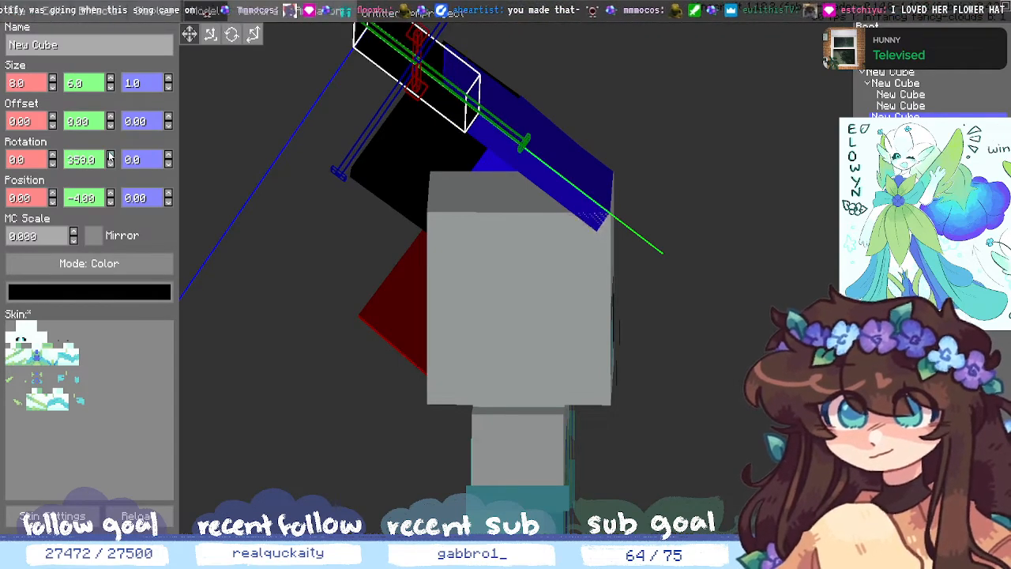
left_click(110, 157)
left_click(111, 156)
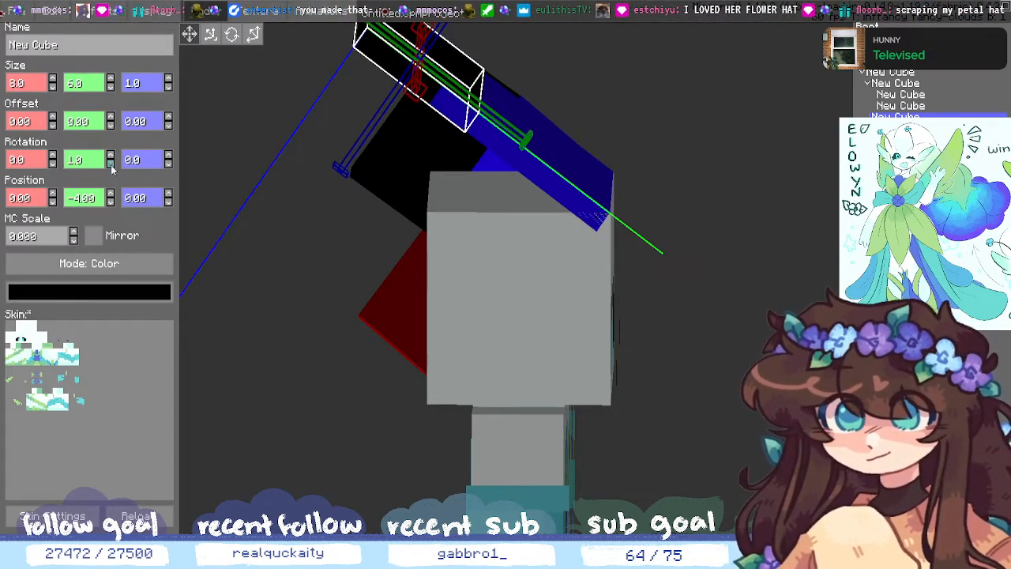
left_click(112, 165)
- Tilt the black cube around X to 342°
left_click(53, 164)
left_click(52, 164)
left_click(52, 164)
left_click(52, 164)
left_click(52, 164)
left_click(52, 164)
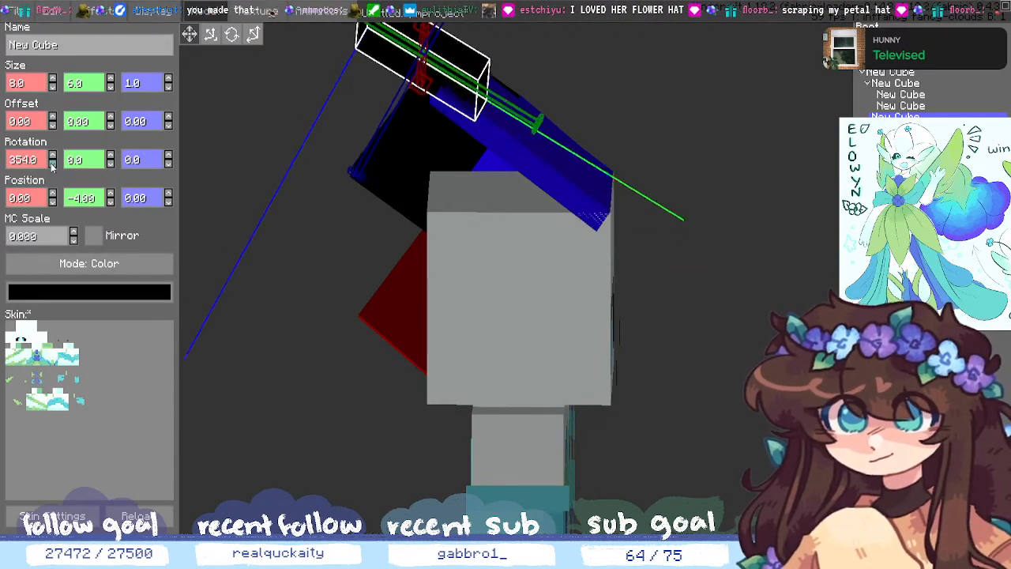
left_click(52, 164)
left_click(52, 164)
left_click(52, 165)
left_click(52, 165)
left_click(52, 164)
left_click(52, 165)
left_click(52, 164)
middle_click_drag(283, 218, 472, 221)
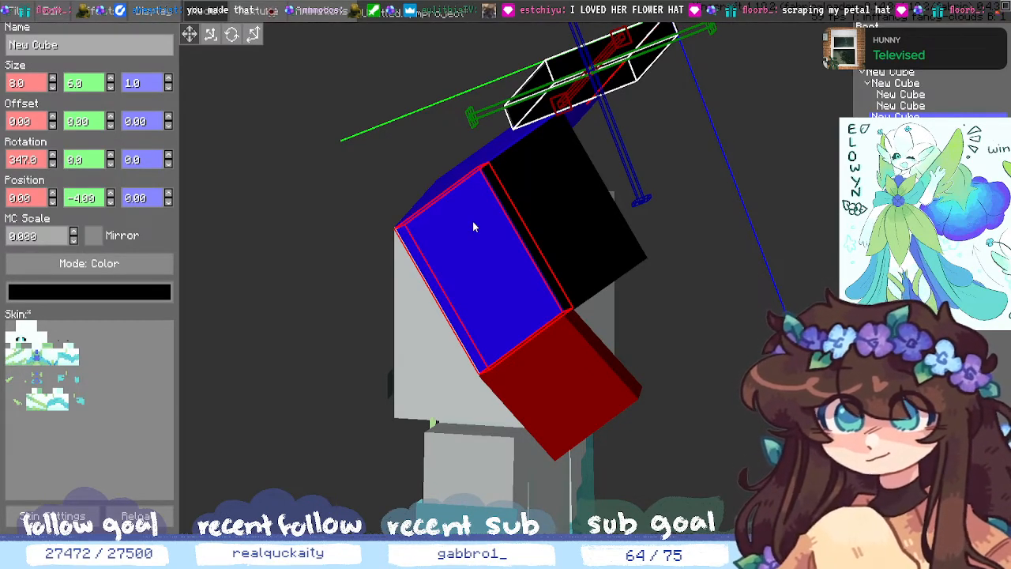
middle_click_drag(371, 270, 316, 273)
left_click(53, 164)
left_click(53, 164)
left_click(53, 164)
left_click(53, 165)
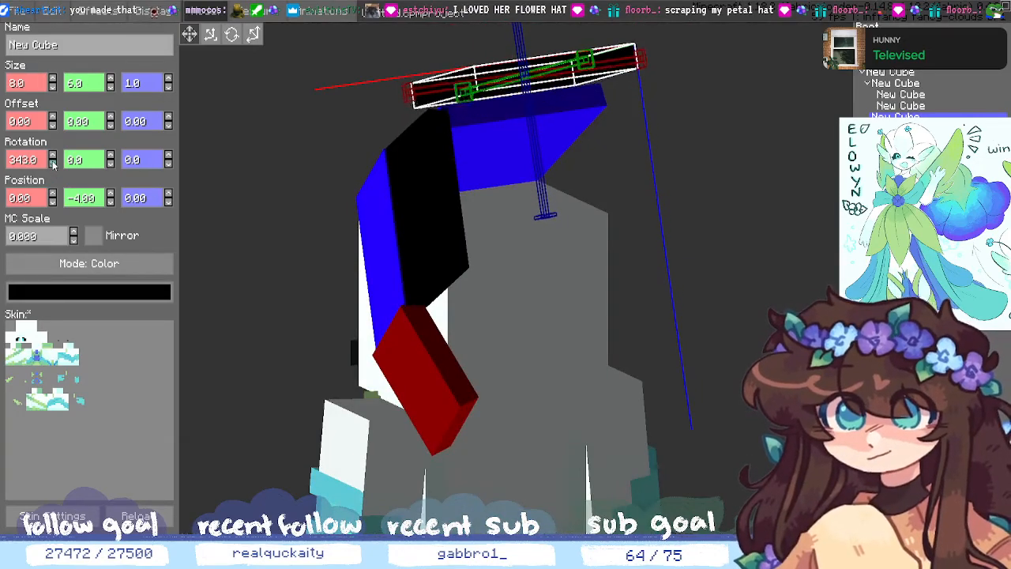
middle_click_drag(225, 198, 266, 204)
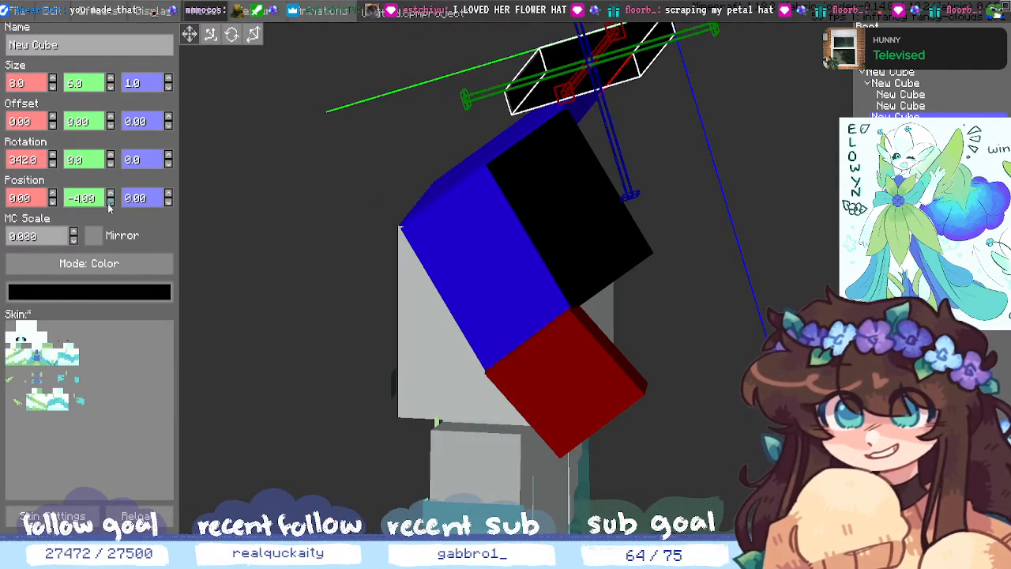
- Place the black cube at position 1, -5, 2
left_click(53, 193)
mouse_move(239, 237)
middle_mouse_down()
mouse_move(316, 228)
mouse_move(293, 269)
mouse_move(241, 251)
middle_mouse_up()
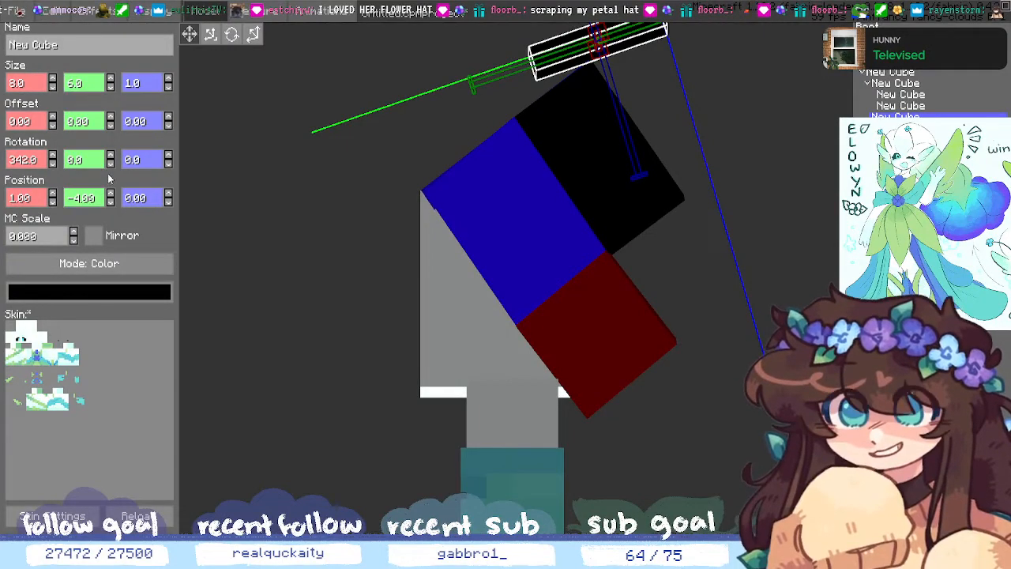
left_click(111, 202)
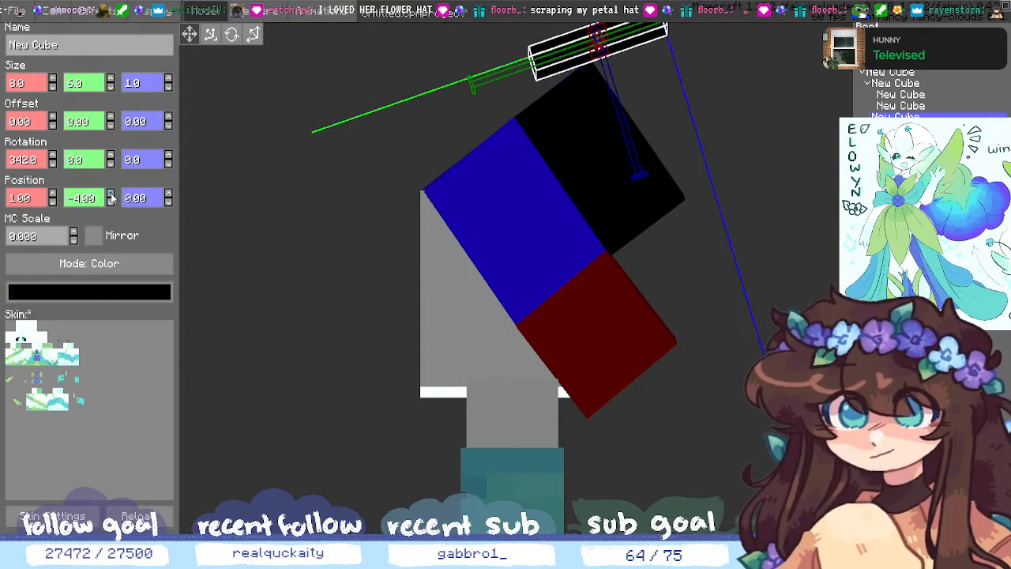
left_click(169, 203)
left_click(168, 194)
left_click(168, 194)
left_click(168, 194)
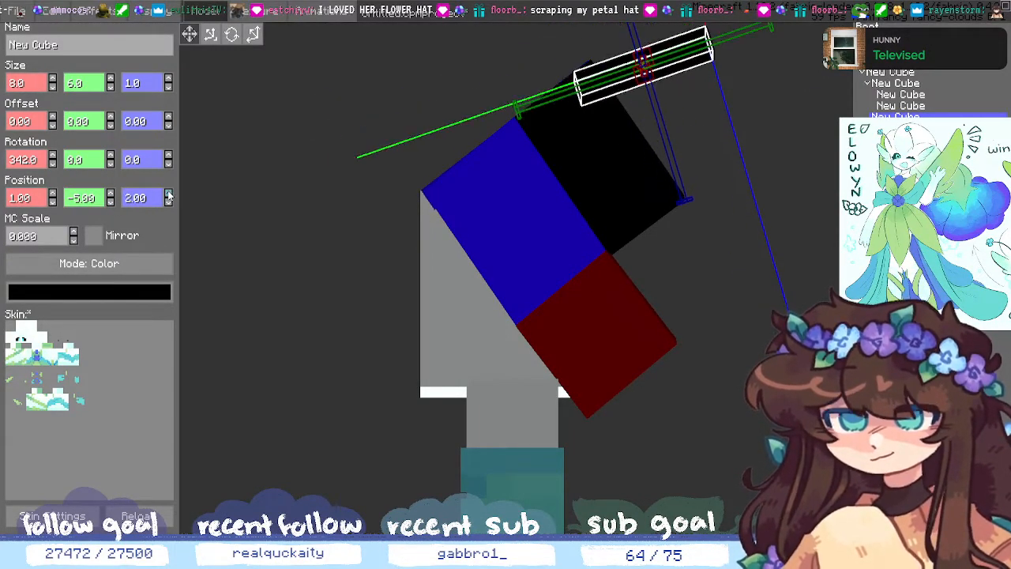
middle_click_drag(651, 335, 679, 395)
- Move the black cube back to X position 0
middle_click_drag(781, 368, 818, 360)
scroll(818, 360, "down", 6)
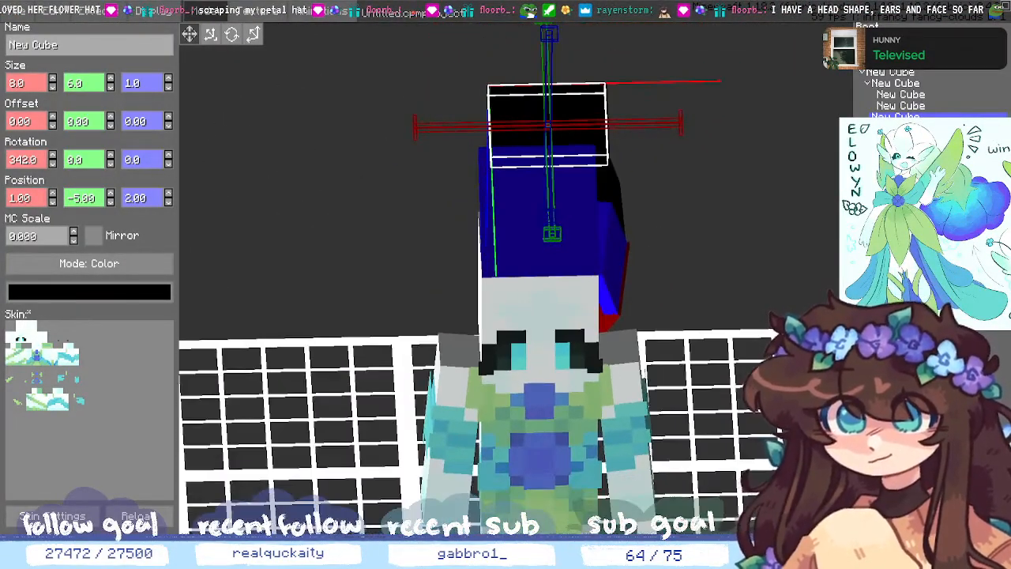
middle_click_drag(752, 269, 749, 282)
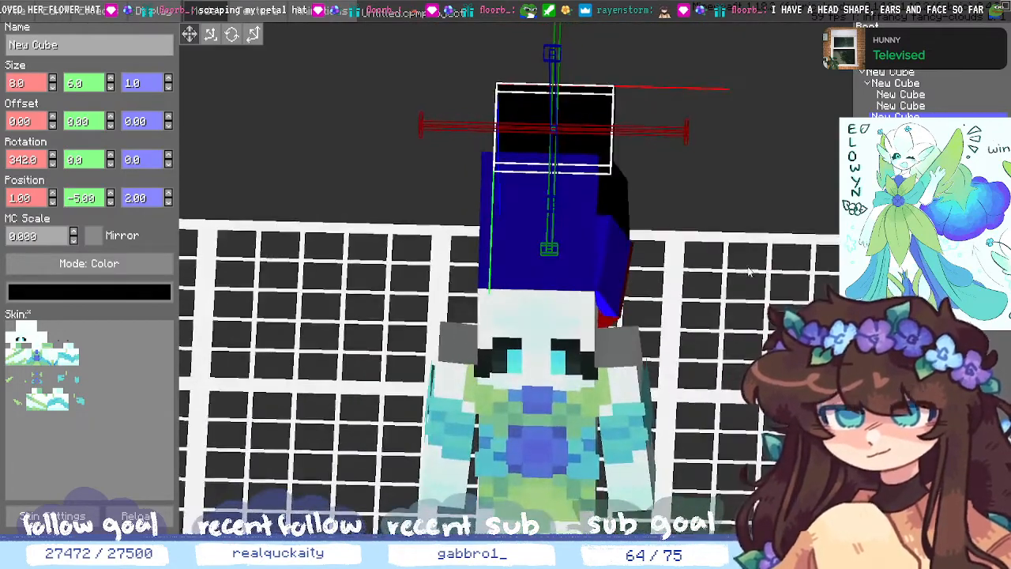
left_click(52, 202)
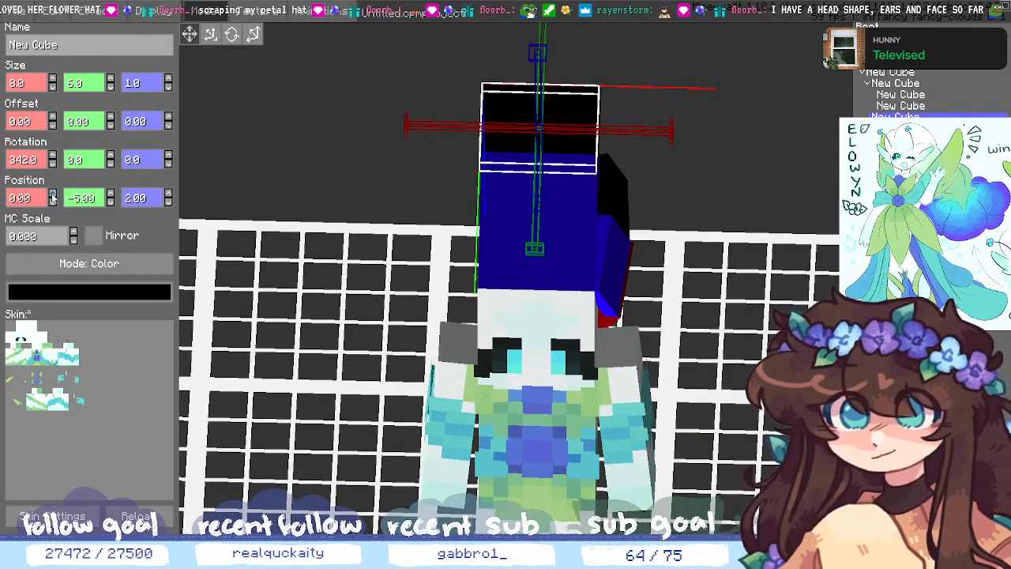
middle_click_drag(603, 243, 679, 324)
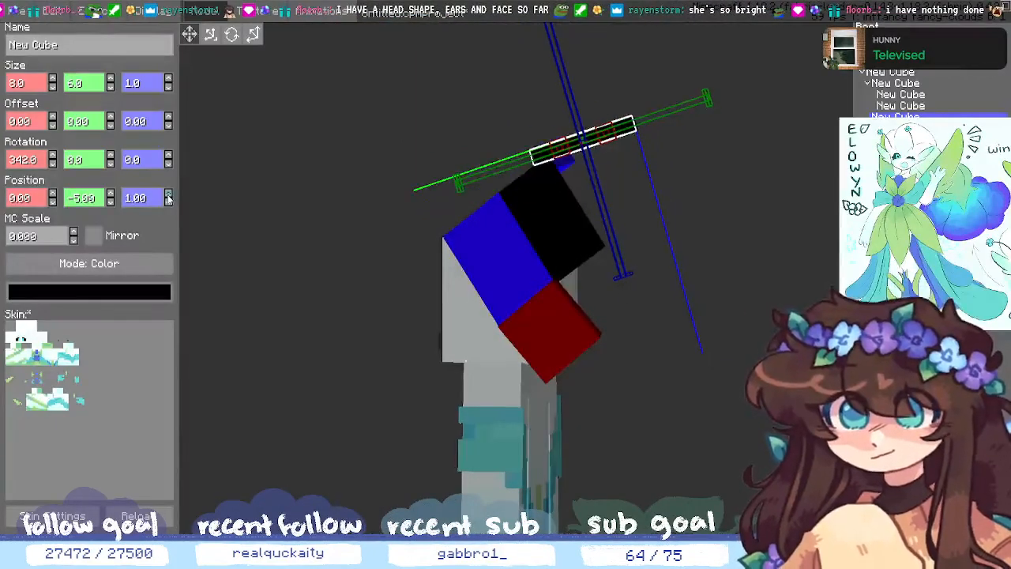
- Lower the black cube's X rotation to 328° and set Z position to 3
left_click(53, 163)
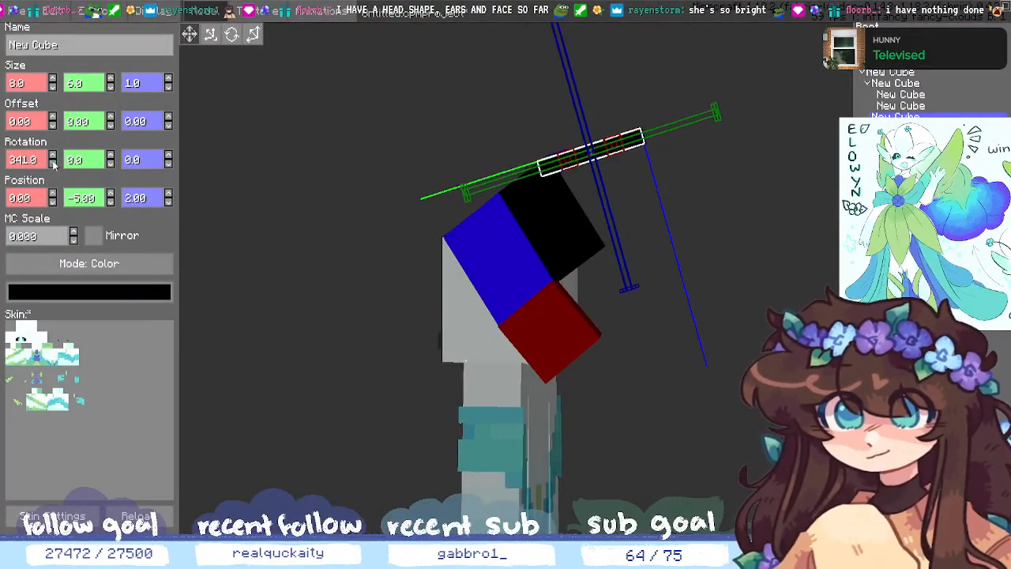
left_click(53, 163)
left_click(53, 163)
left_click(52, 163)
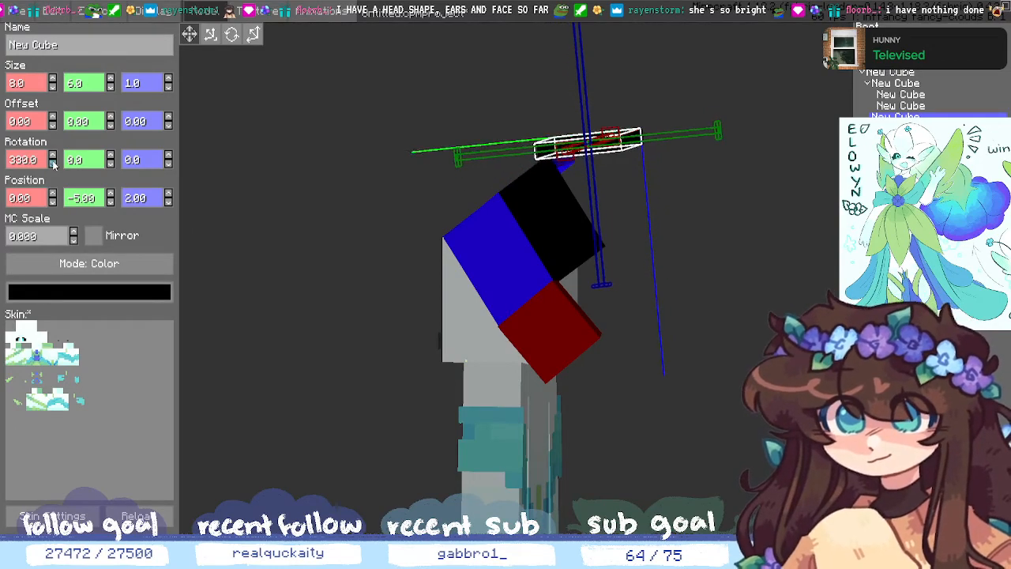
left_click(53, 162)
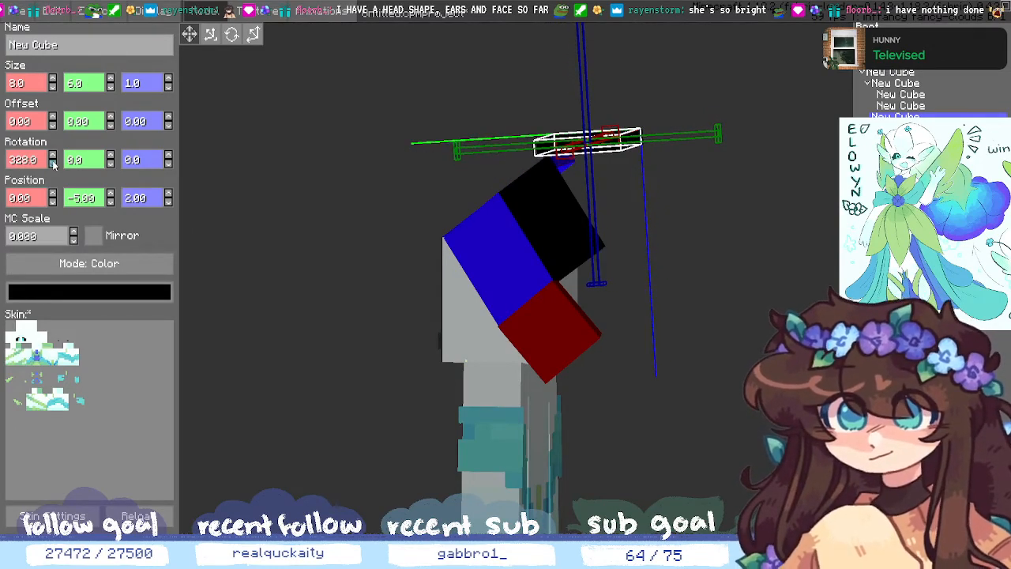
left_click(168, 195)
middle_click_drag(289, 234, 821, 335)
left_click(565, 278)
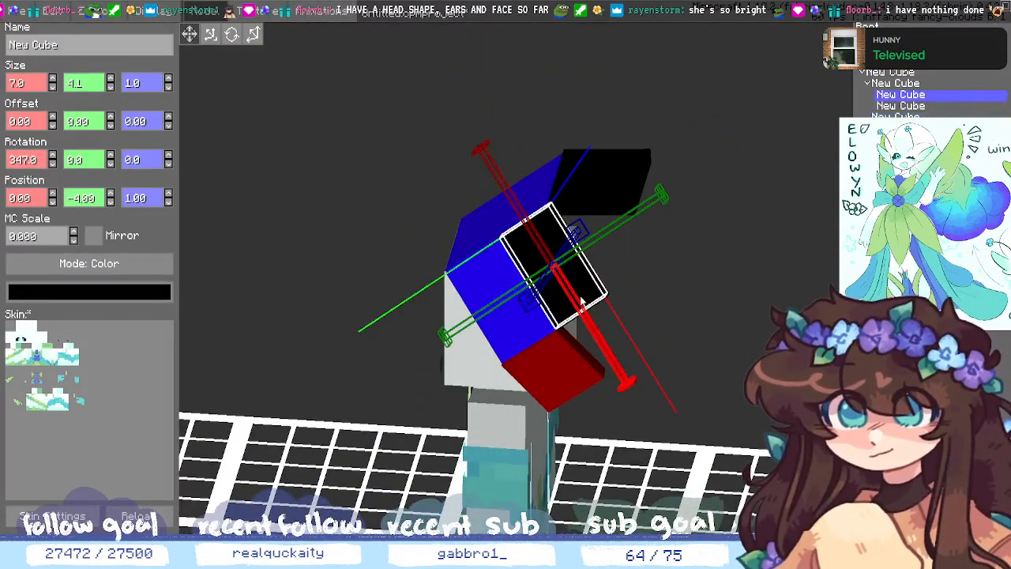
left_click(110, 80)
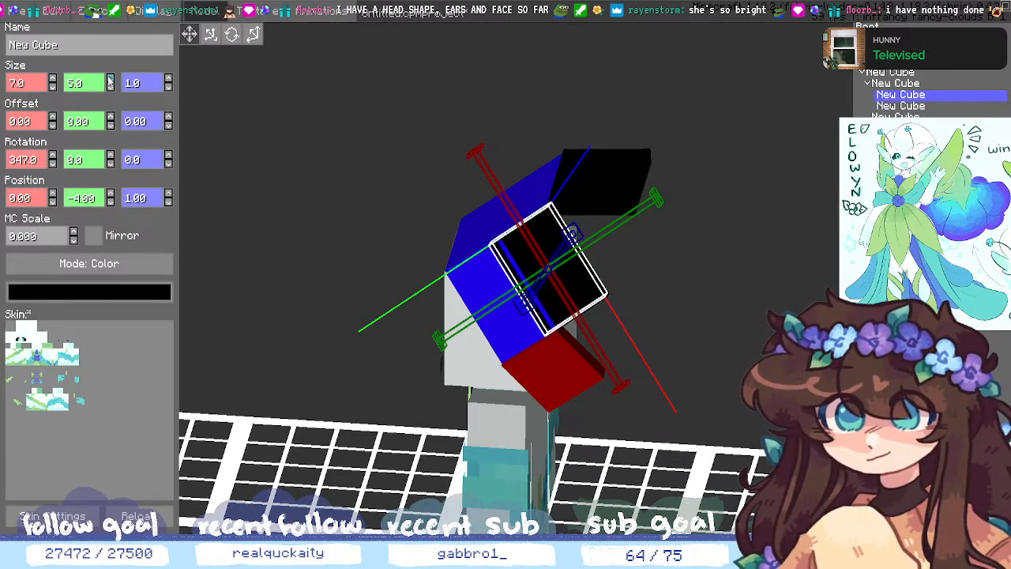
left_click(112, 90)
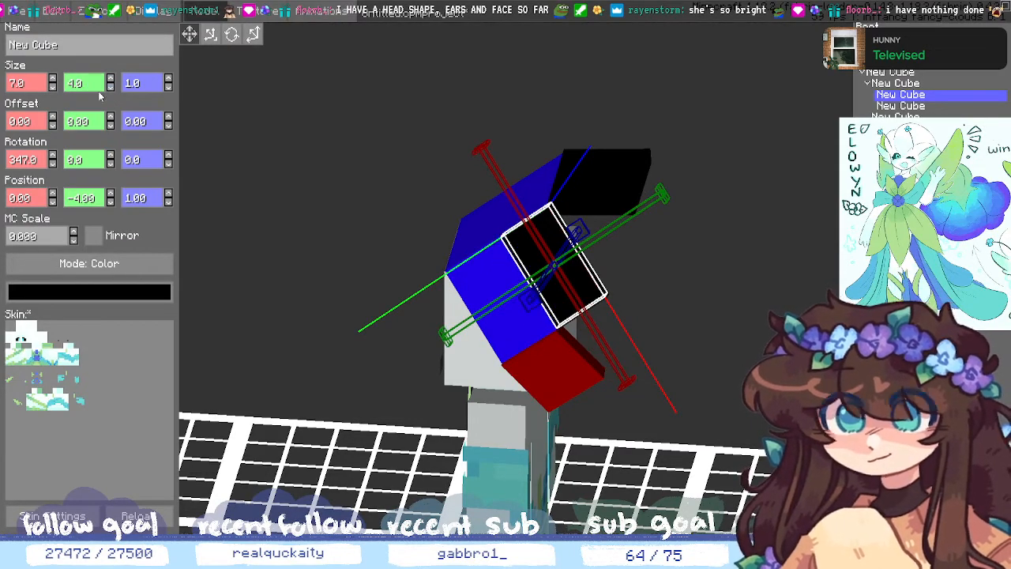
key("BackSpace")
type("1")
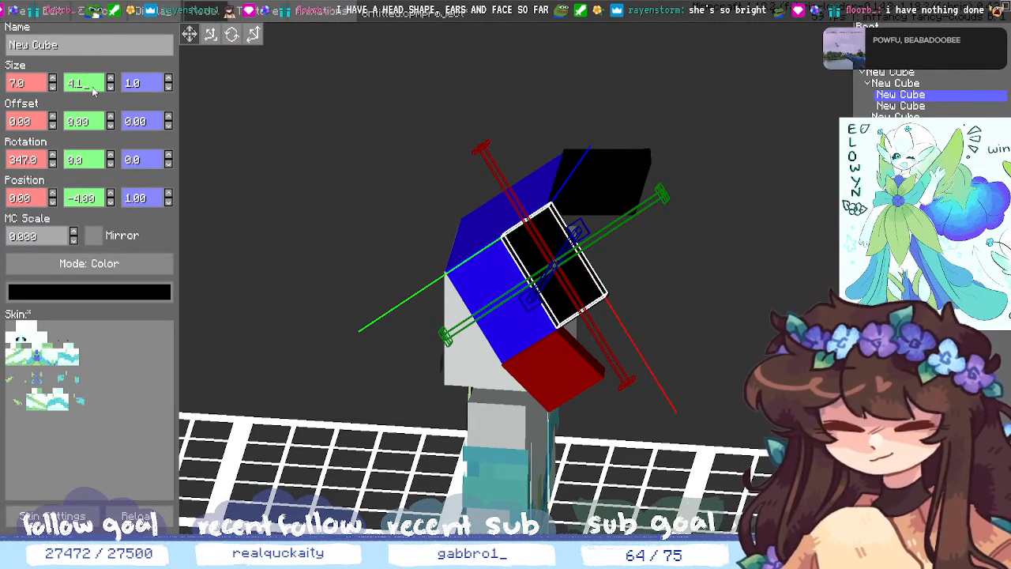
left_click(821, 355)
middle_click_drag(821, 355, 547, 359)
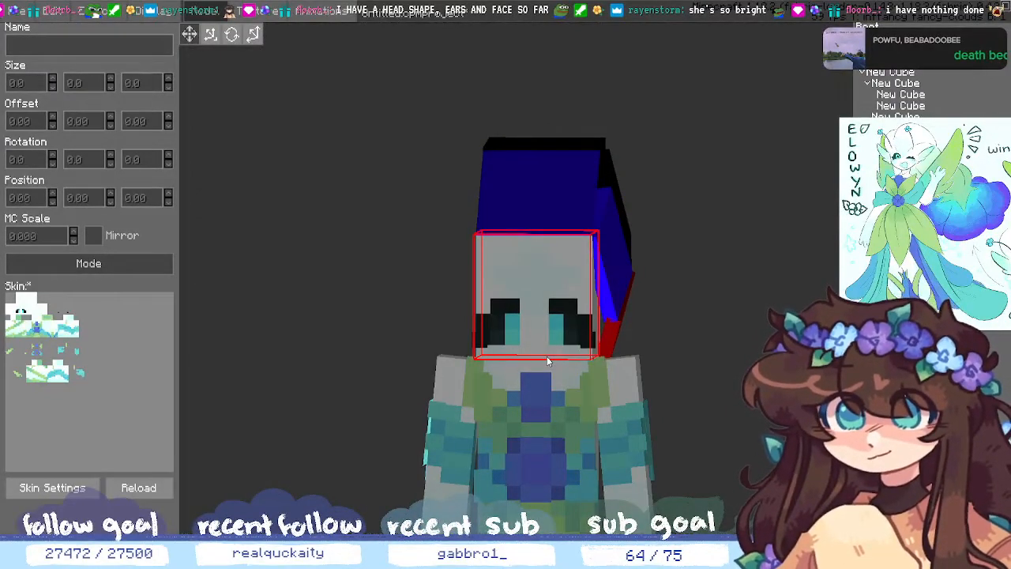
middle_click_drag(546, 356, 679, 336)
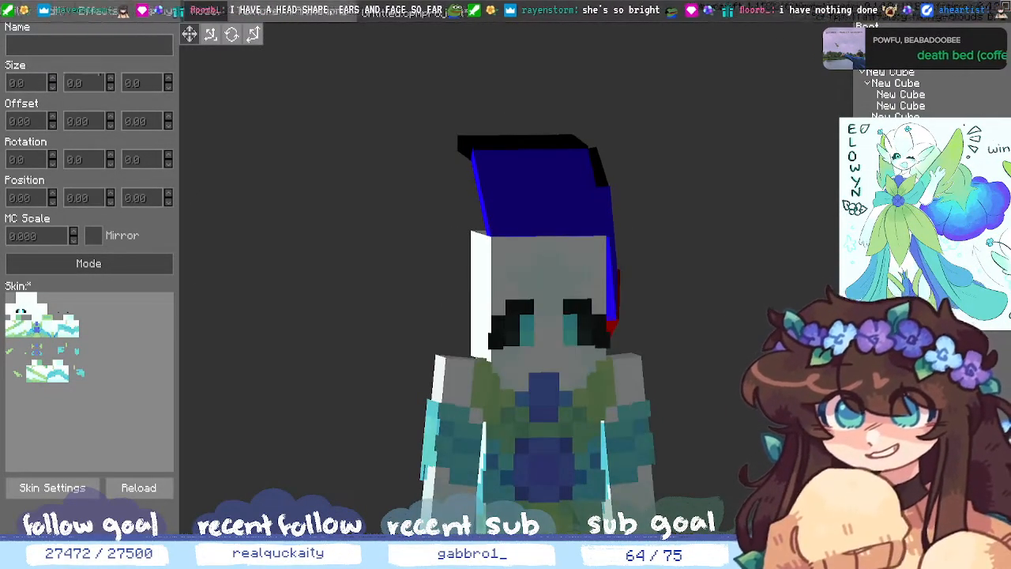
- Shorten the top blue cube to Size Y 7 with X kept at 8, leaving Z at 3.29
left_click(874, 82)
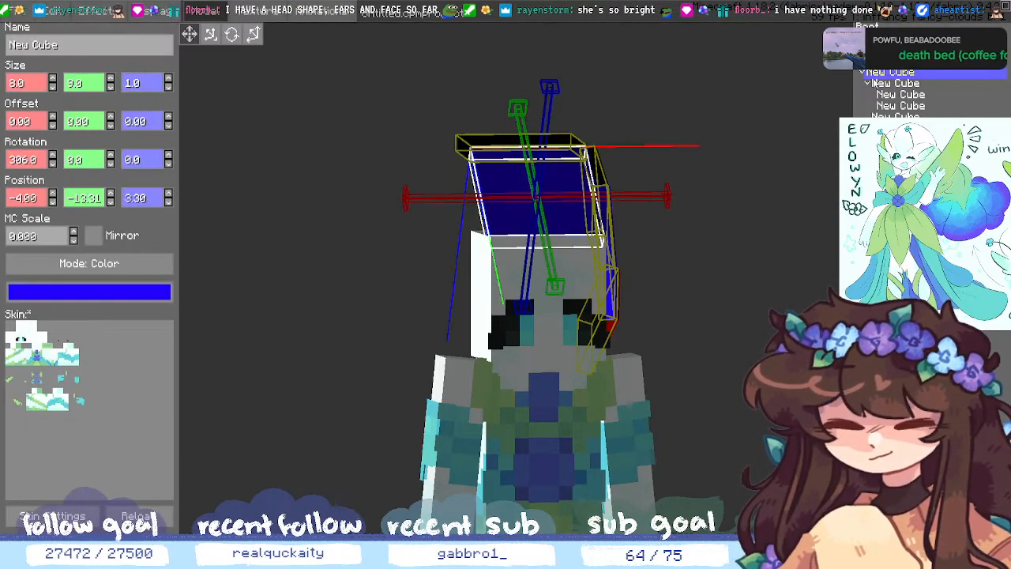
left_click(53, 88)
left_click(52, 78)
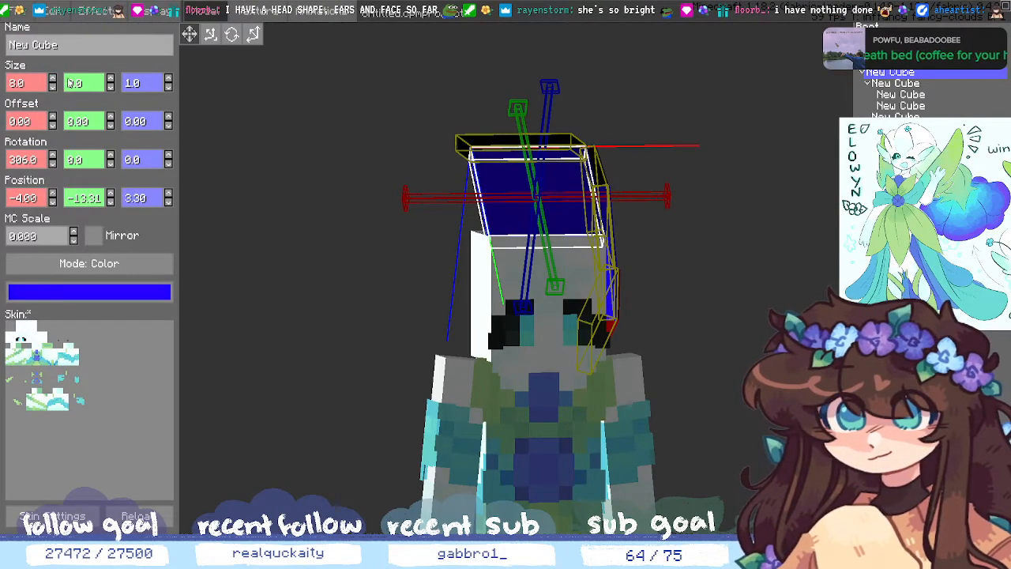
left_click(111, 89)
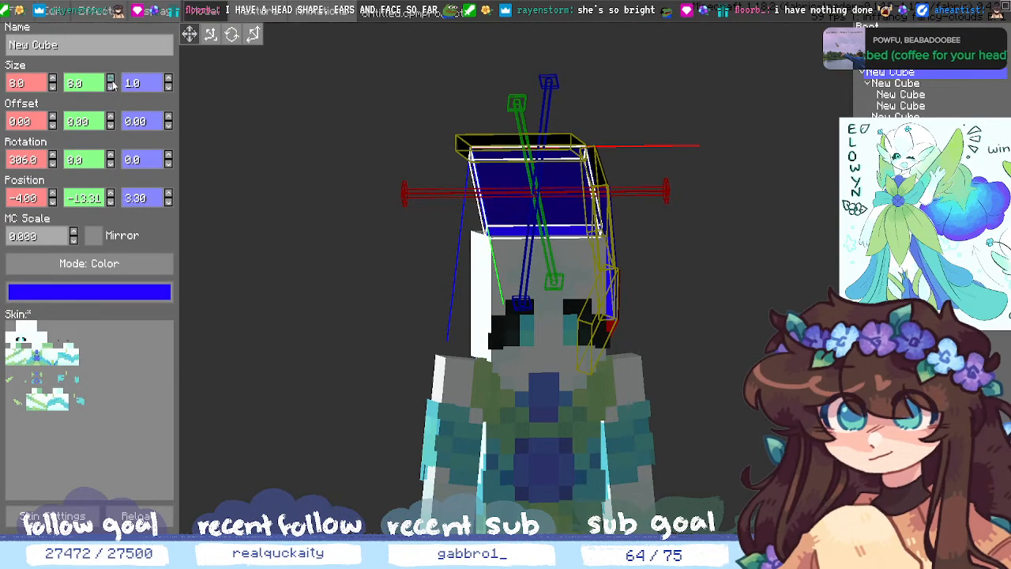
left_click(112, 89)
middle_click_drag(701, 296, 609, 269)
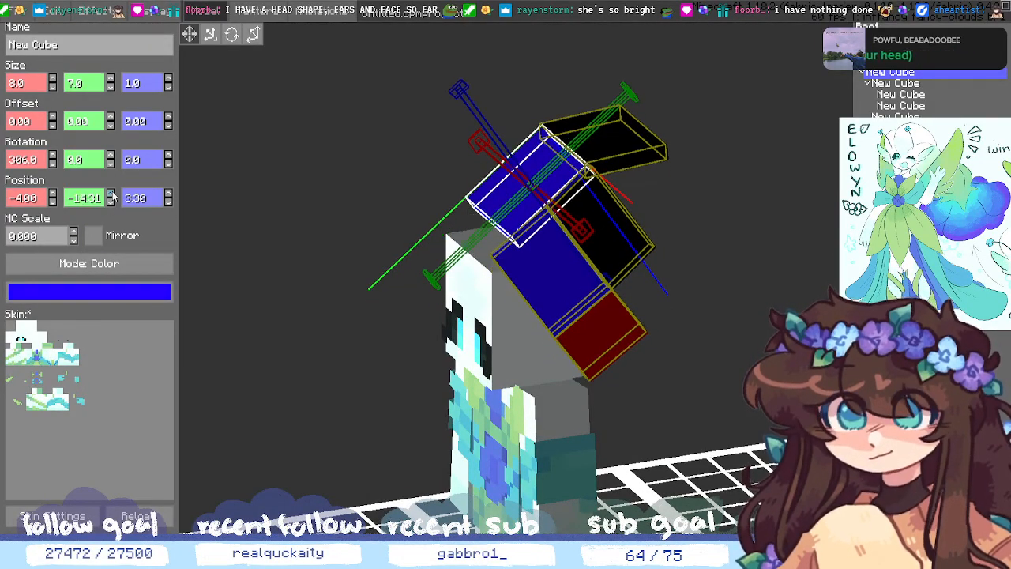
left_click(167, 204)
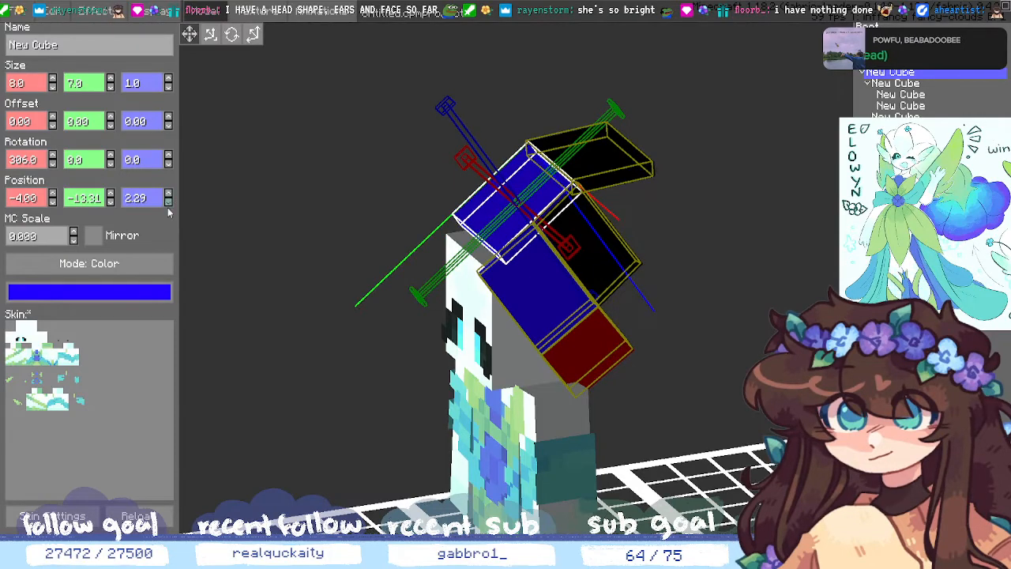
middle_click_drag(216, 202, 203, 214)
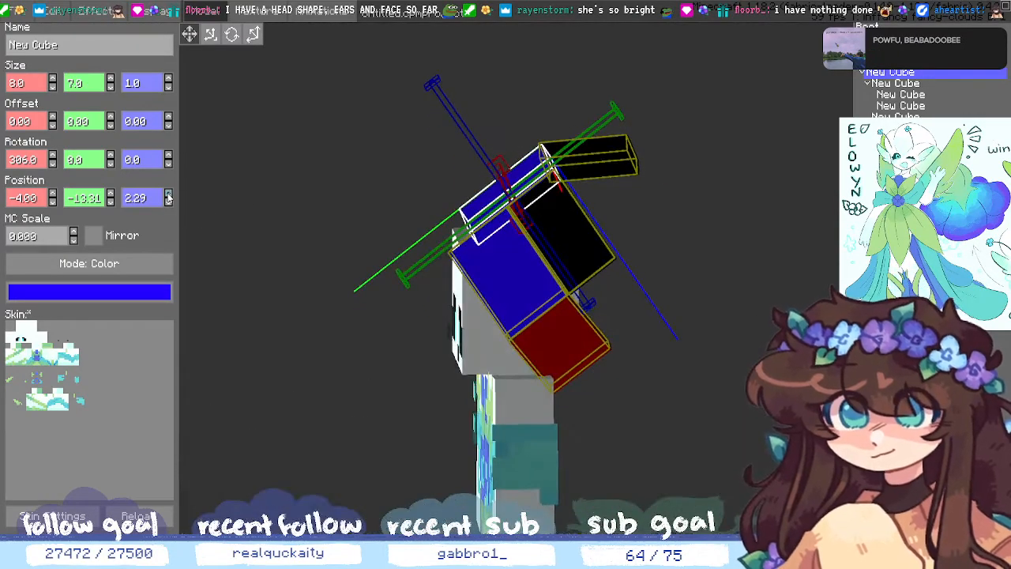
left_click(168, 202)
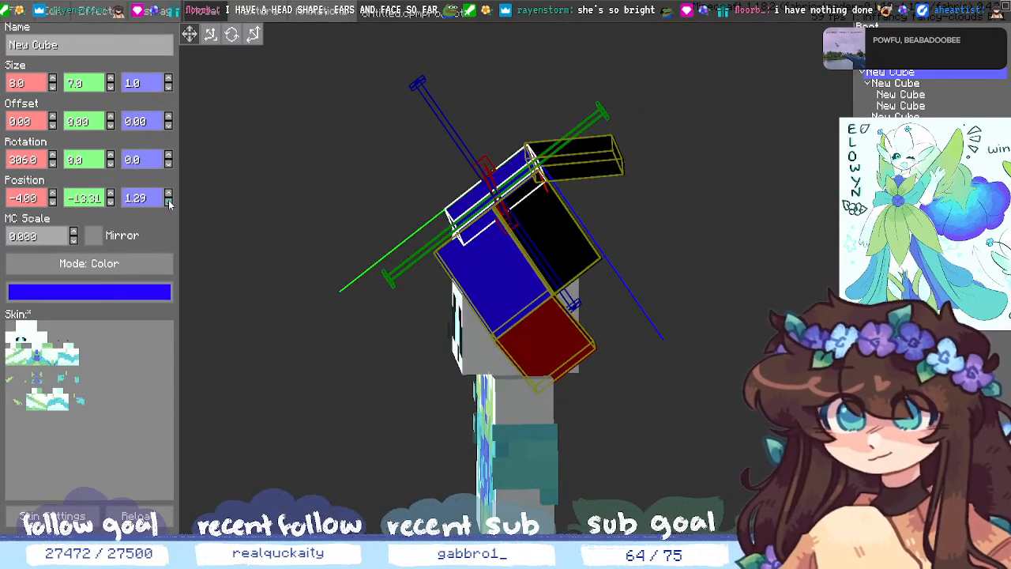
key("ctrl+z")
key("ctrl+z")
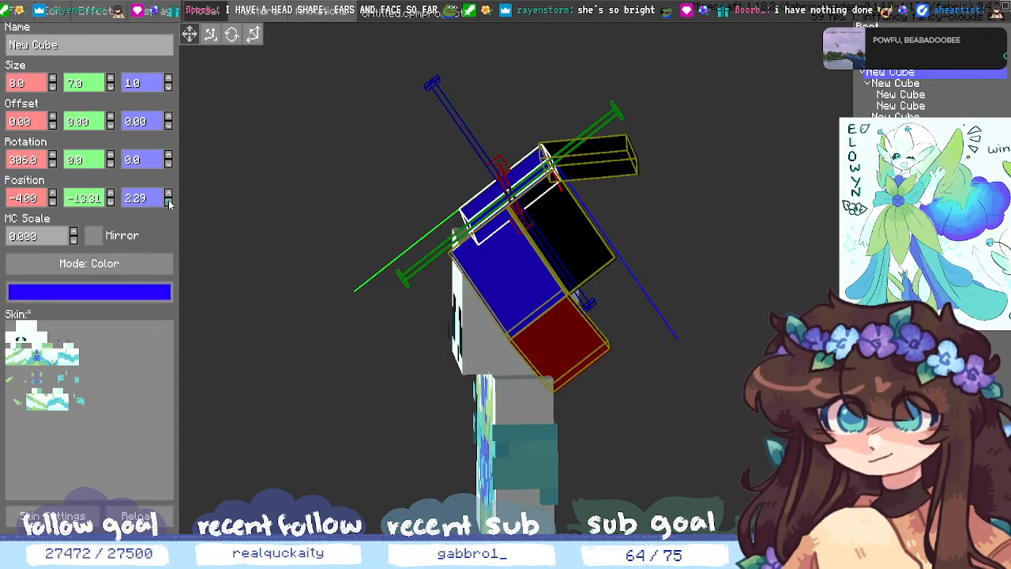
- Re-parent the lower cube in the outliner to a new parent using Move
left_click(893, 84)
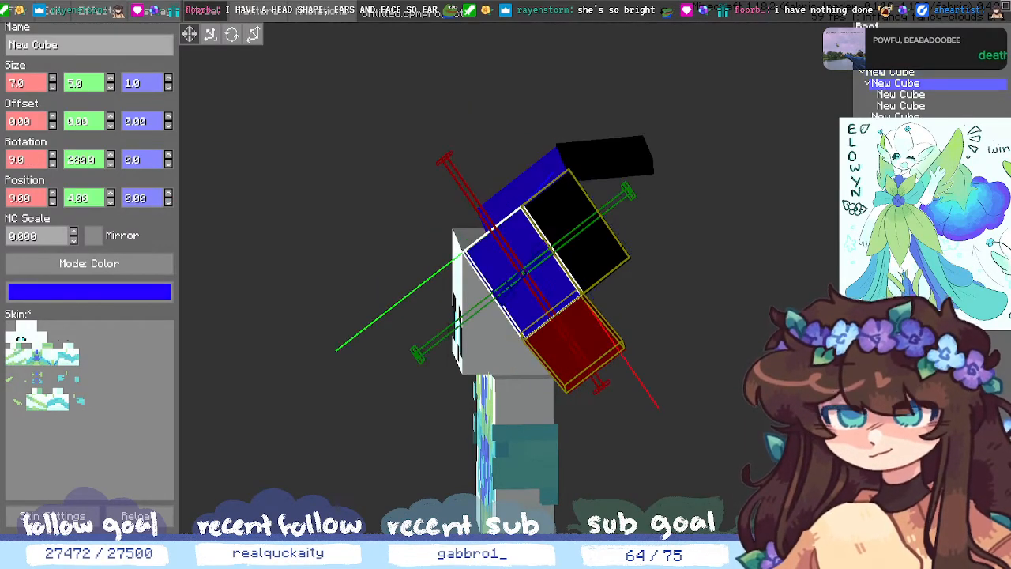
left_click(896, 73)
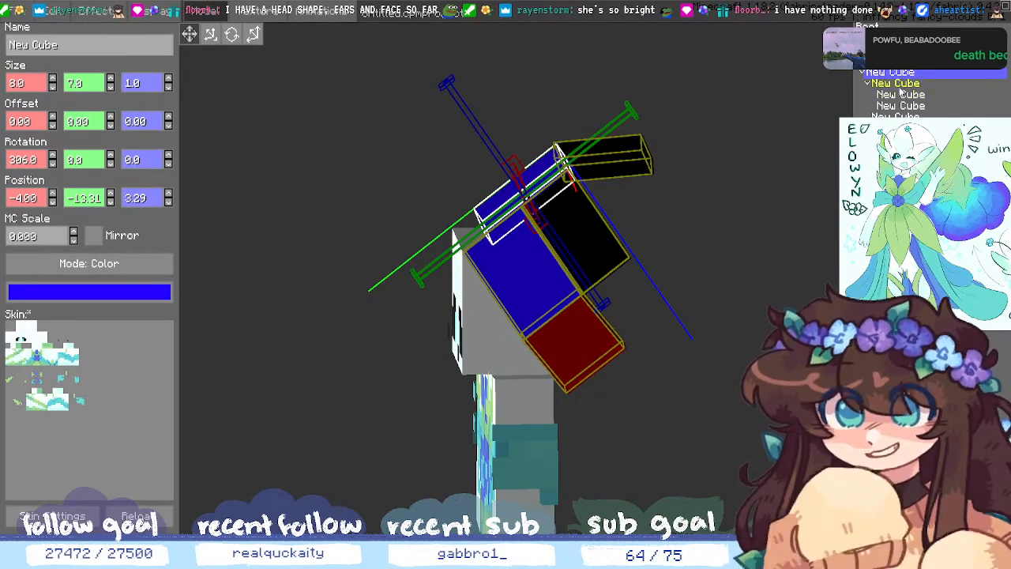
right_click(900, 87)
left_click(908, 101)
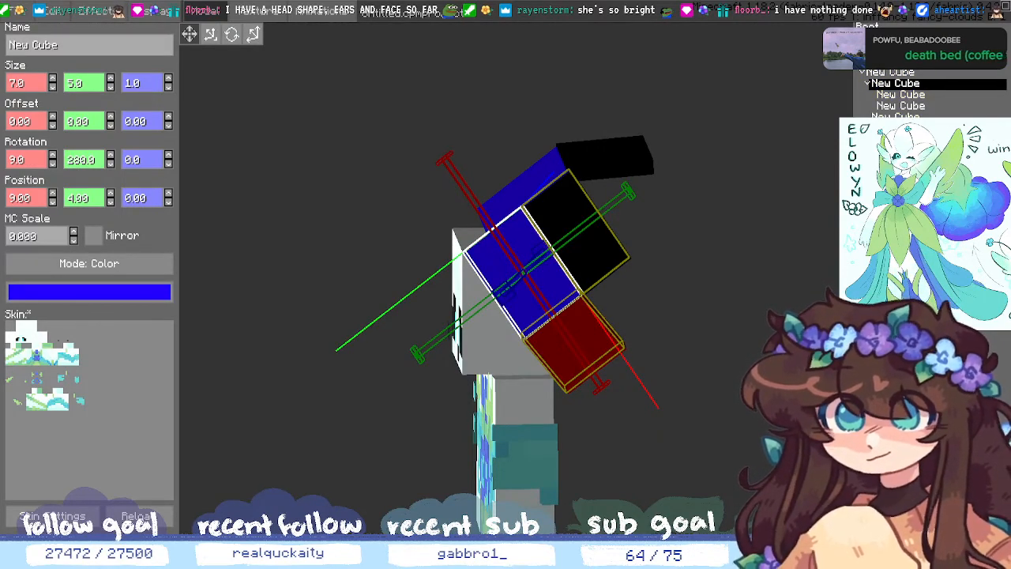
left_click(878, 49)
left_click(904, 50)
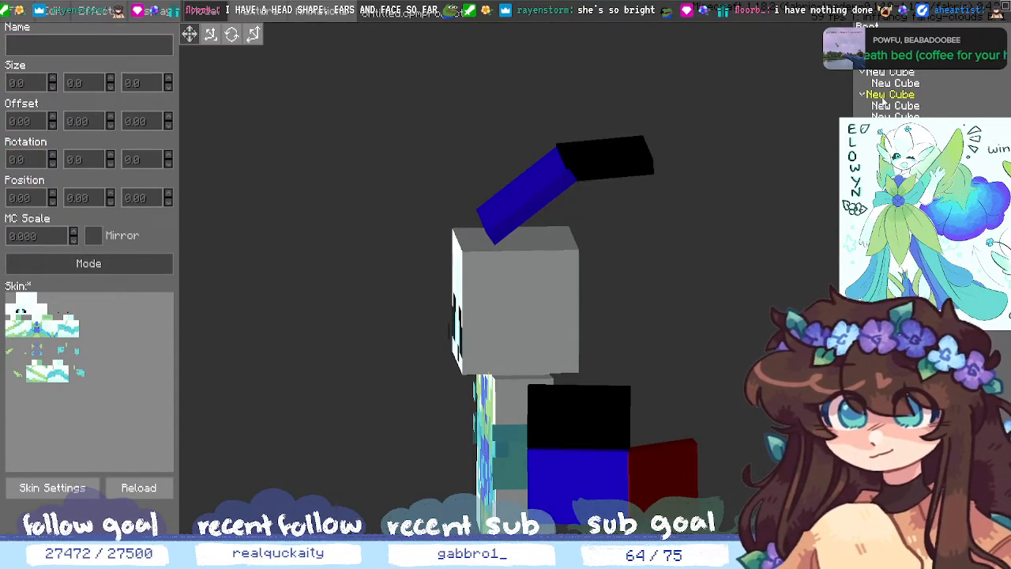
left_click(881, 89)
middle_click_drag(677, 176, 736, 194)
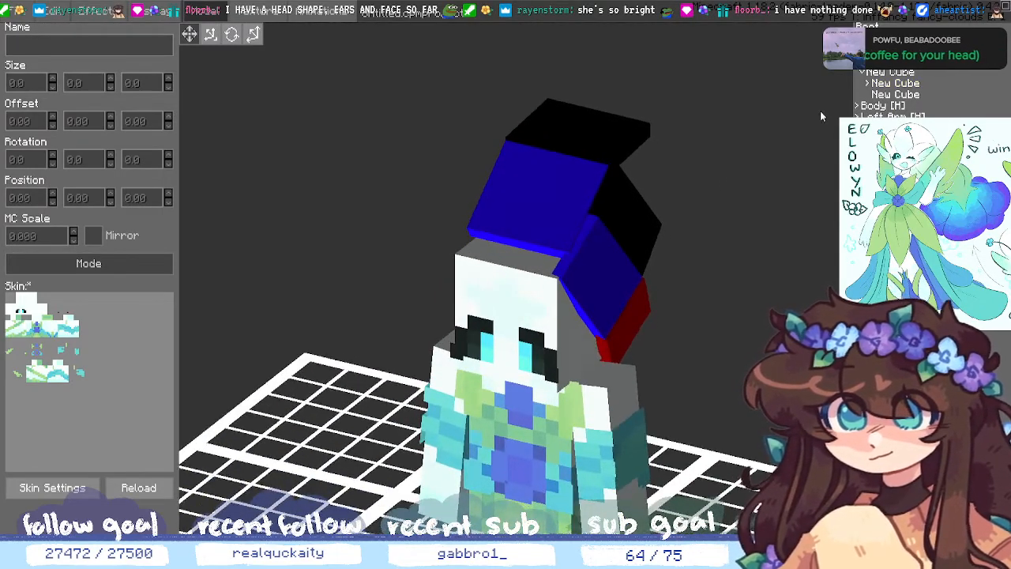
left_click(885, 84)
left_click(893, 73)
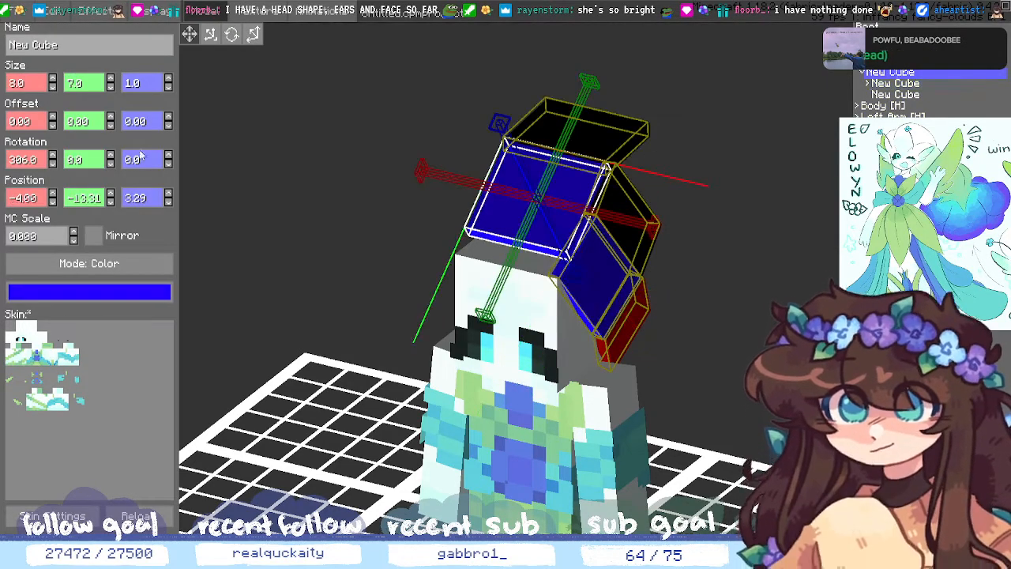
left_click(111, 80)
left_click(110, 79)
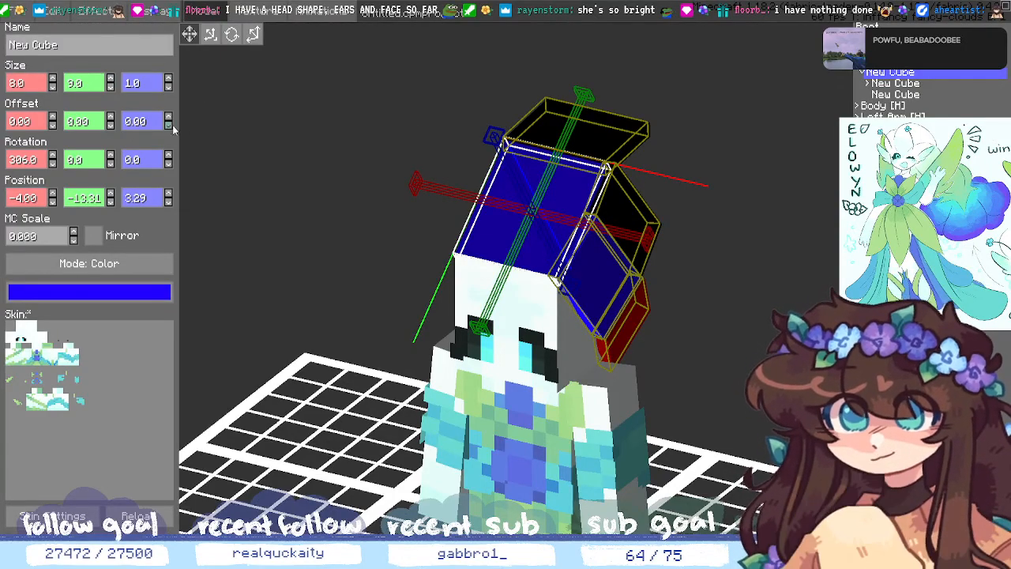
mouse_move(276, 249)
middle_mouse_down()
mouse_move(280, 266)
mouse_move(273, 231)
mouse_move(255, 252)
mouse_move(263, 255)
middle_mouse_up()
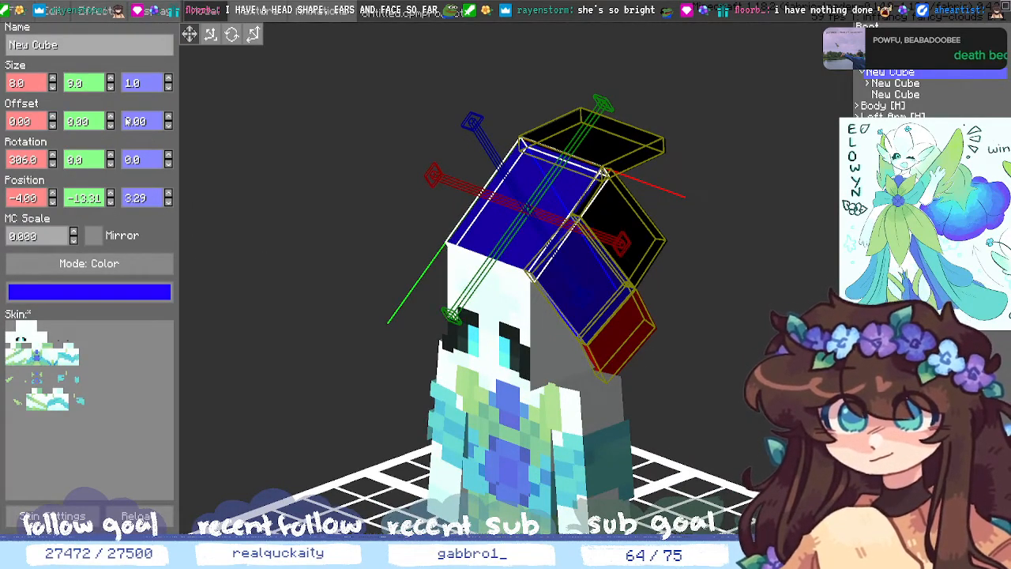
left_click(168, 125)
left_click(168, 117)
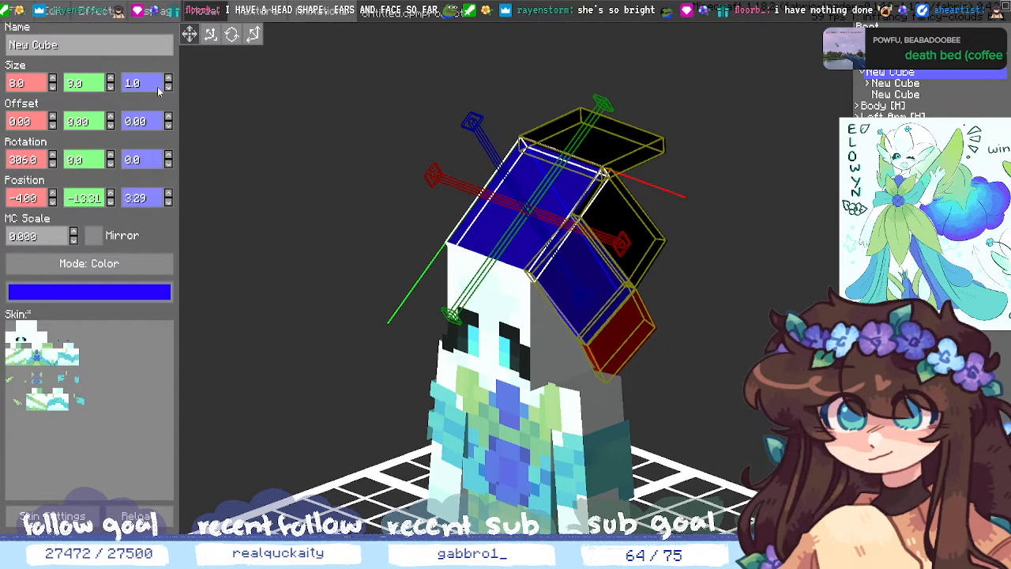
left_click(73, 240)
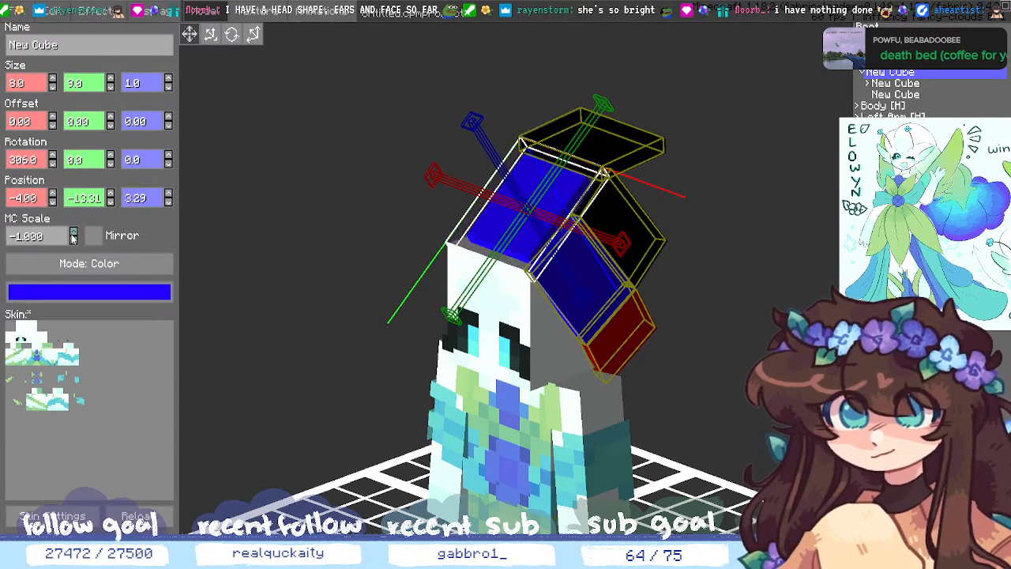
left_click(73, 233)
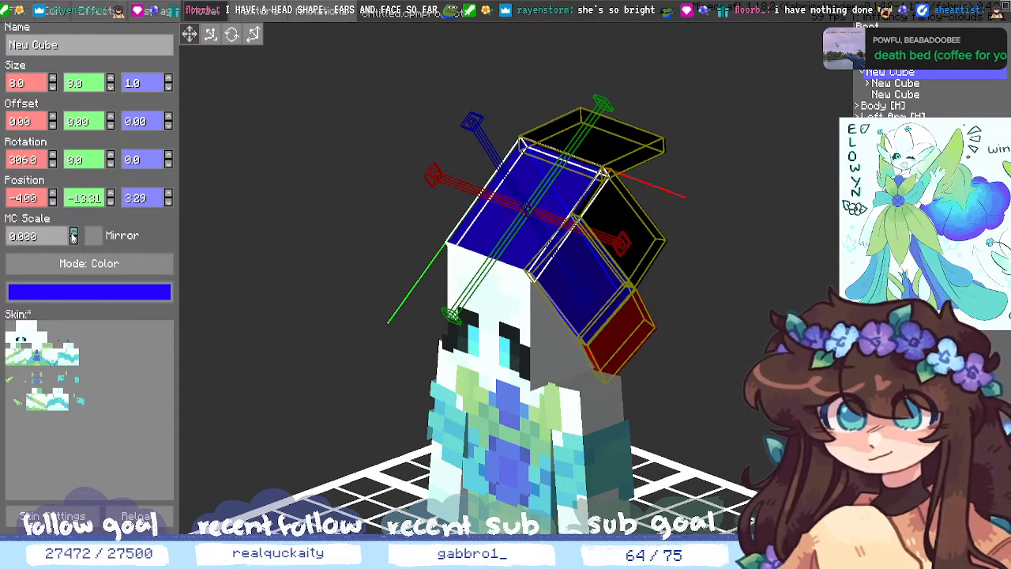
left_click(168, 126)
left_click(168, 118)
middle_click_drag(677, 268, 734, 285)
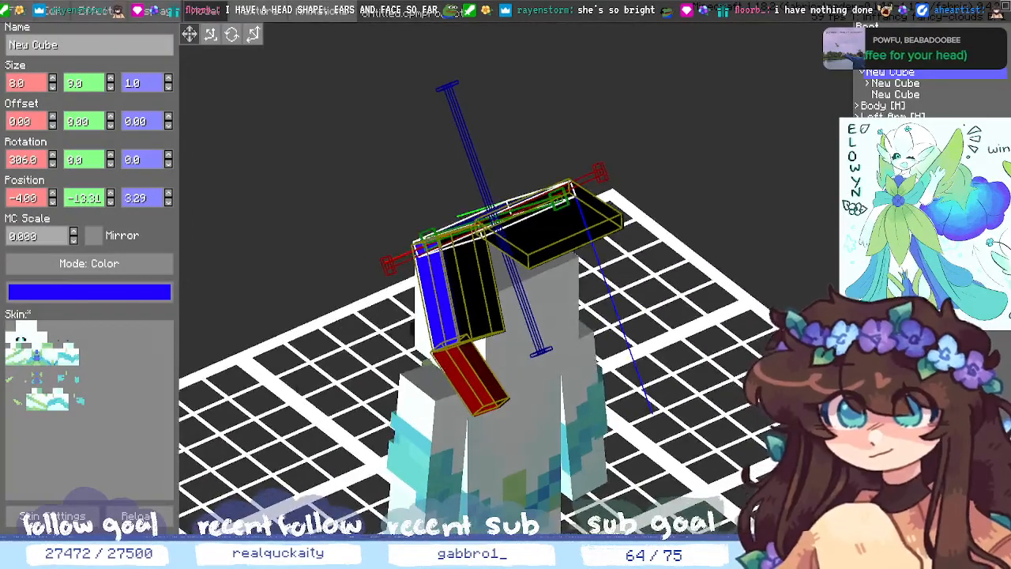
- Move the black and red child cubes out of the blue cube, then reselect the blue cube
left_click(869, 87)
right_click(885, 86)
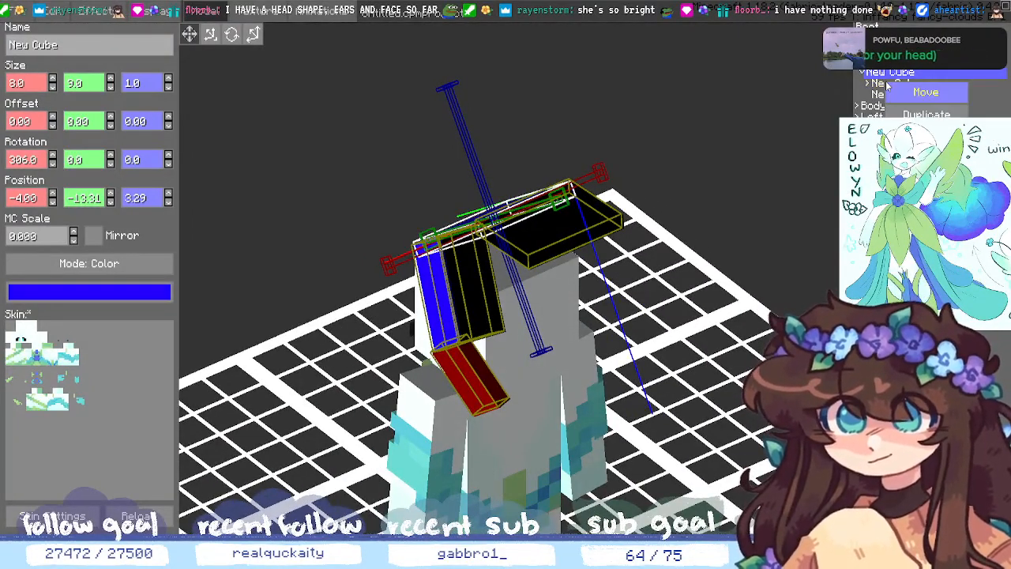
left_click(916, 92)
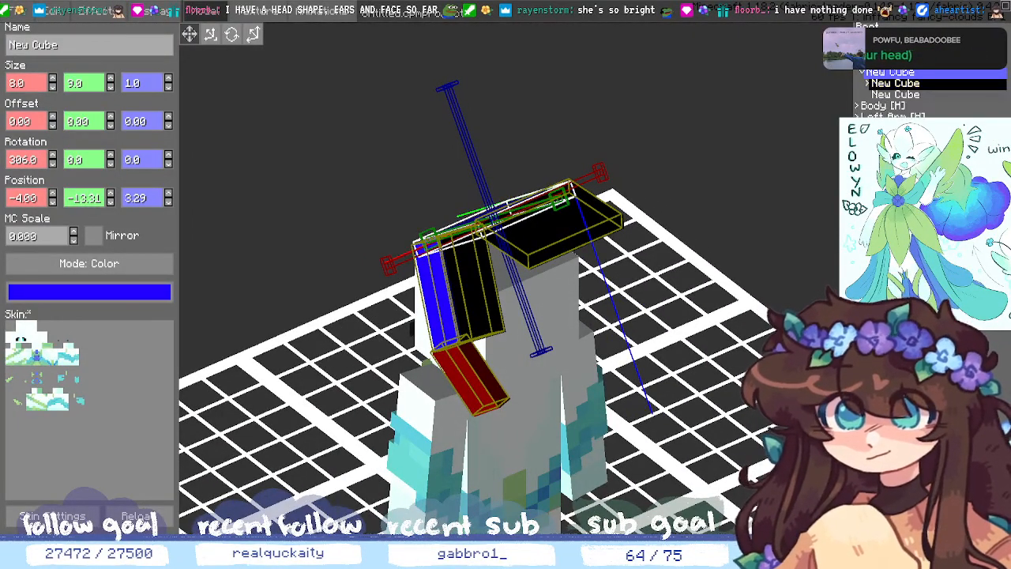
right_click(886, 57)
left_click(908, 65)
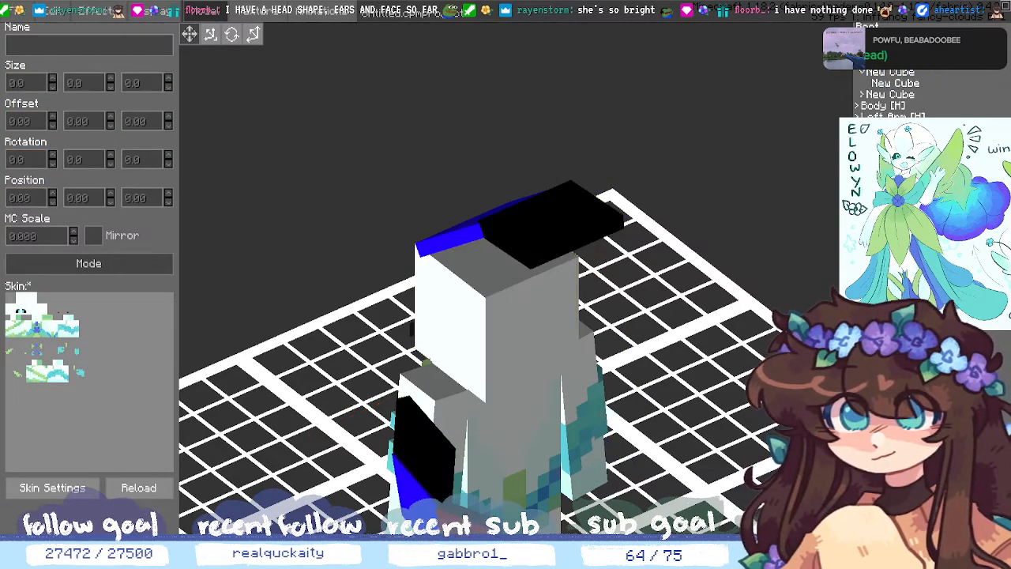
right_click(877, 93)
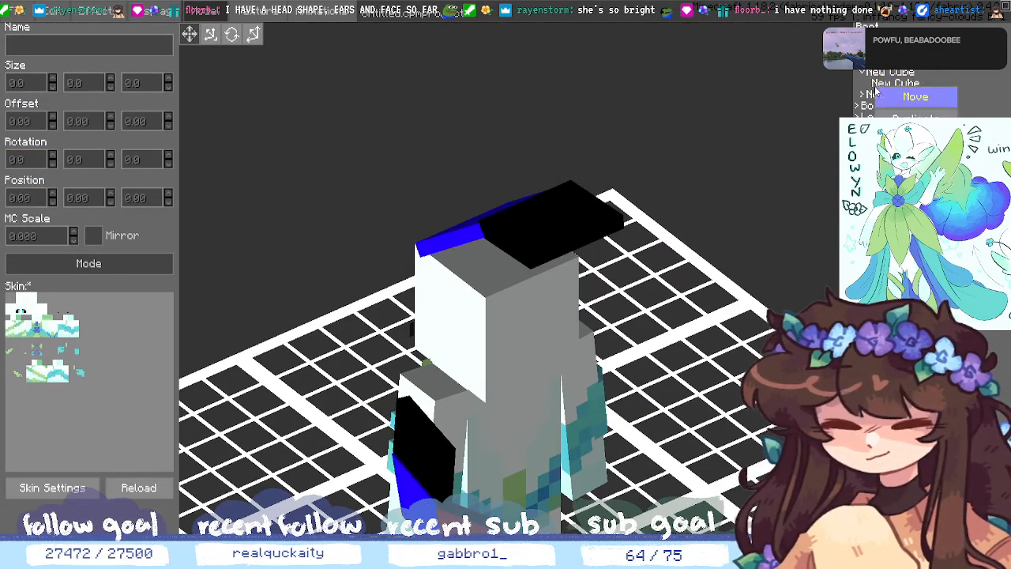
left_click(915, 97)
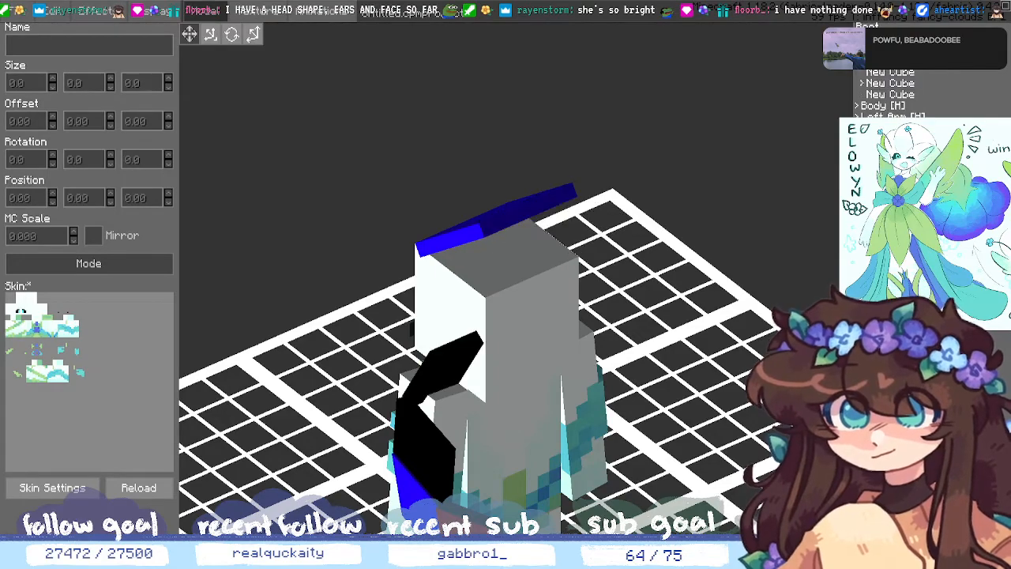
left_click(891, 72)
middle_click_drag(716, 221, 825, 235)
- Shorten the blue cube's height to 6
left_click(111, 78)
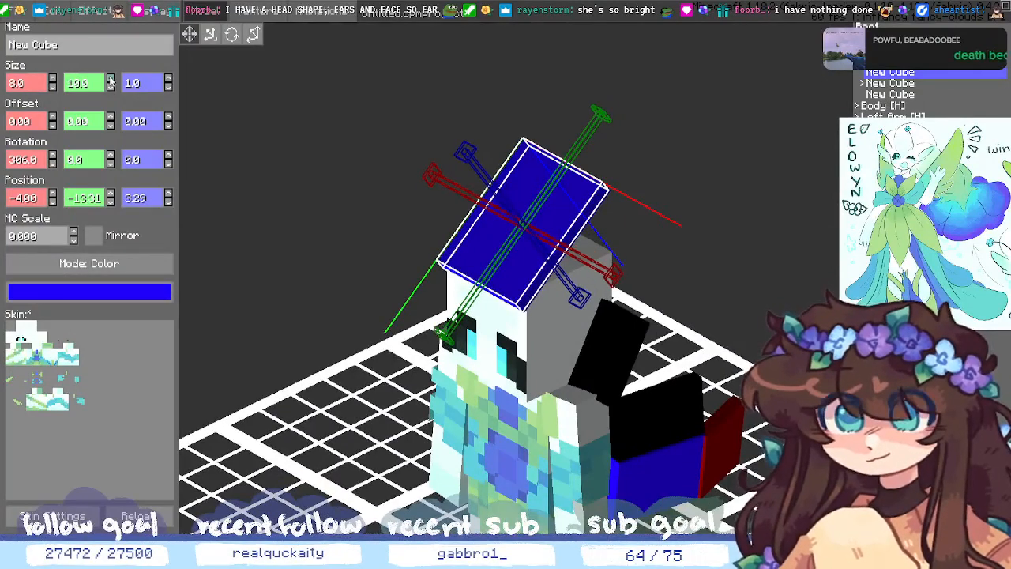
left_click(112, 87)
left_click(113, 89)
left_click(113, 88)
left_click(113, 89)
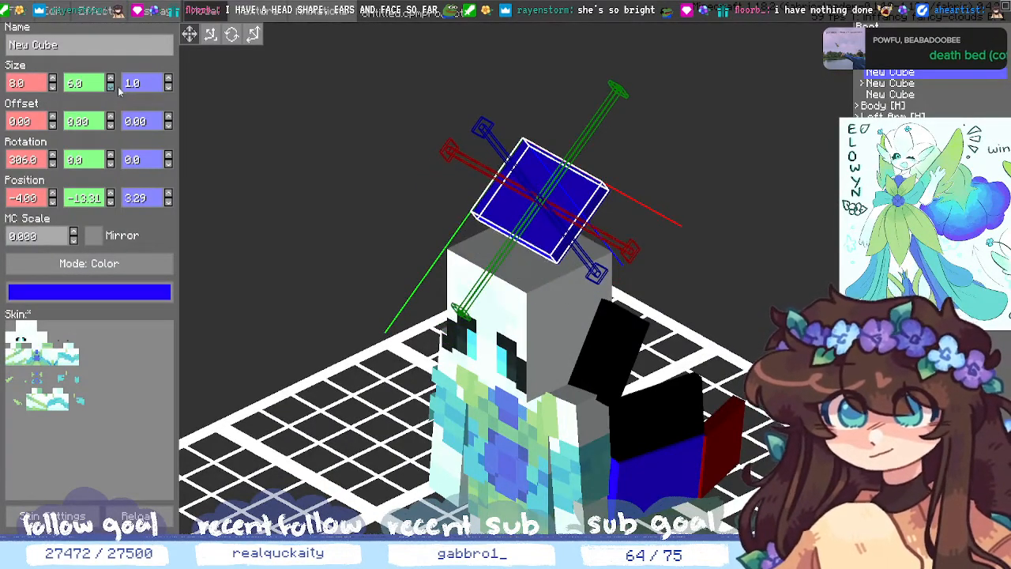
middle_click_drag(778, 253, 789, 332)
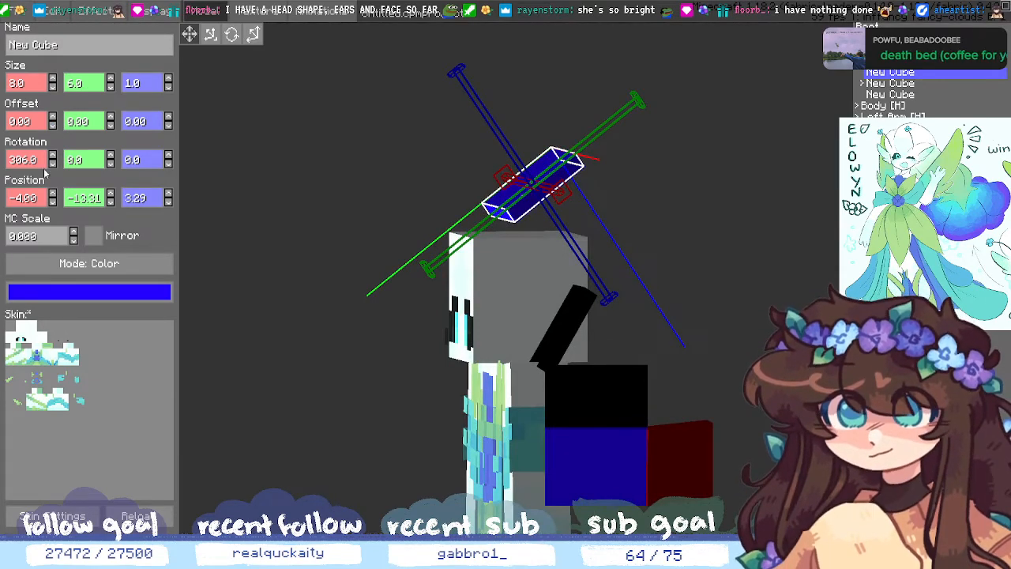
- Nudge the blue cube's Y and Z positions up and down by single units
left_click(111, 194)
left_click(111, 194)
left_click(112, 203)
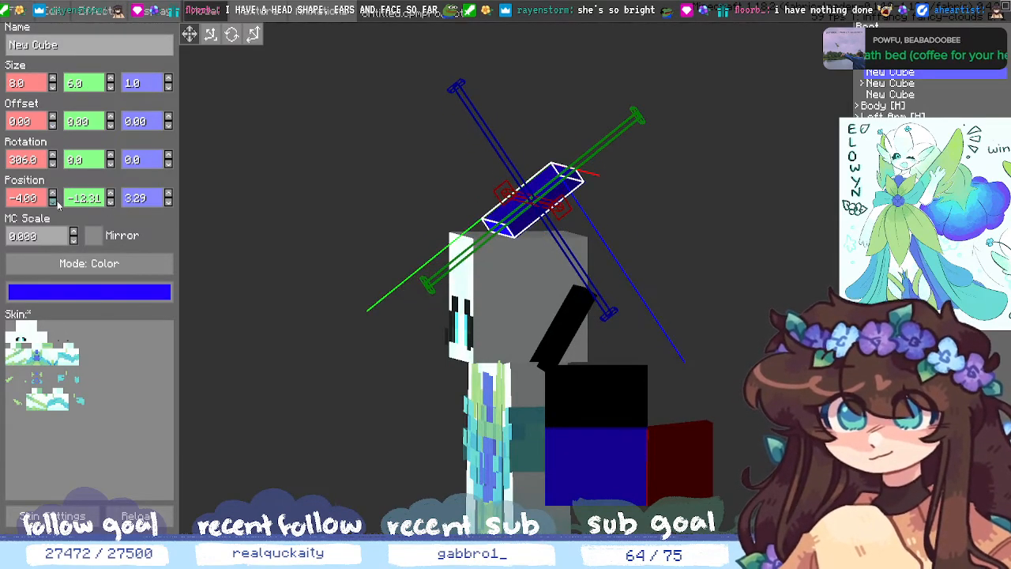
left_click(168, 202)
left_click(169, 203)
left_click(111, 203)
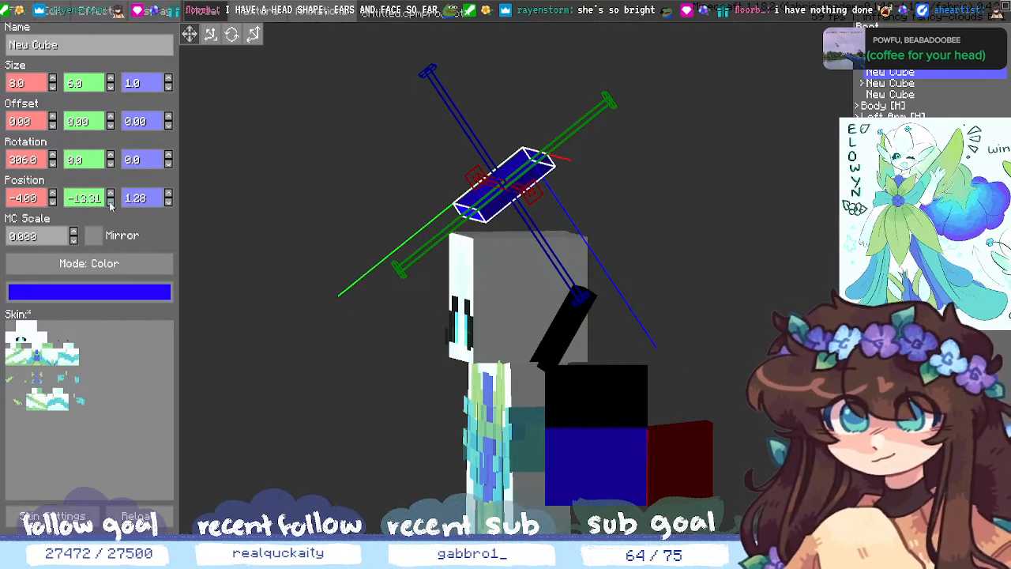
left_click(110, 192)
left_click(110, 193)
left_click(168, 194)
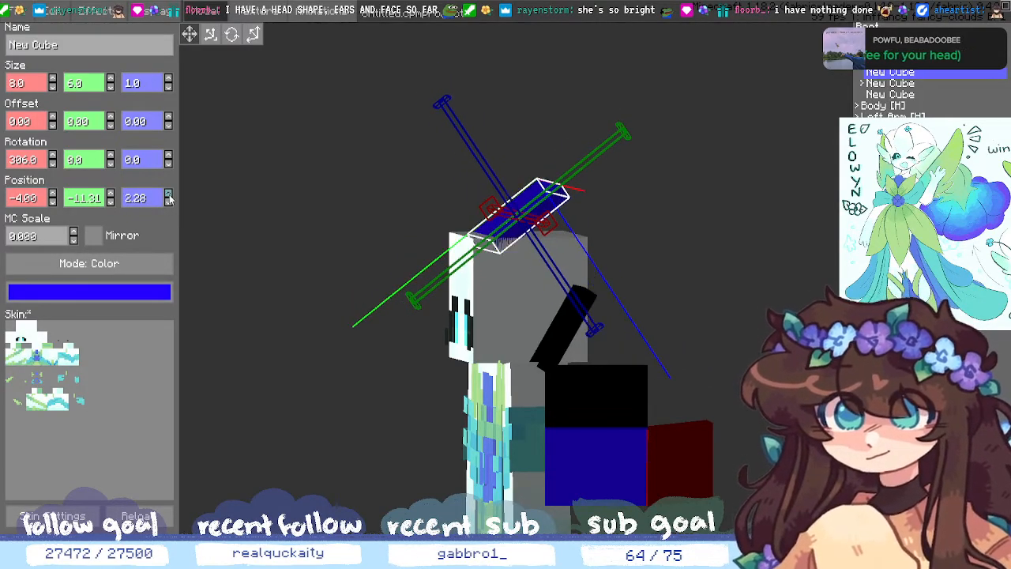
left_click(169, 203)
left_click(169, 204)
middle_click_drag(693, 320, 668, 308)
- Set the blue cube's Z position to 1
key("BackSpace")
key("BackSpace")
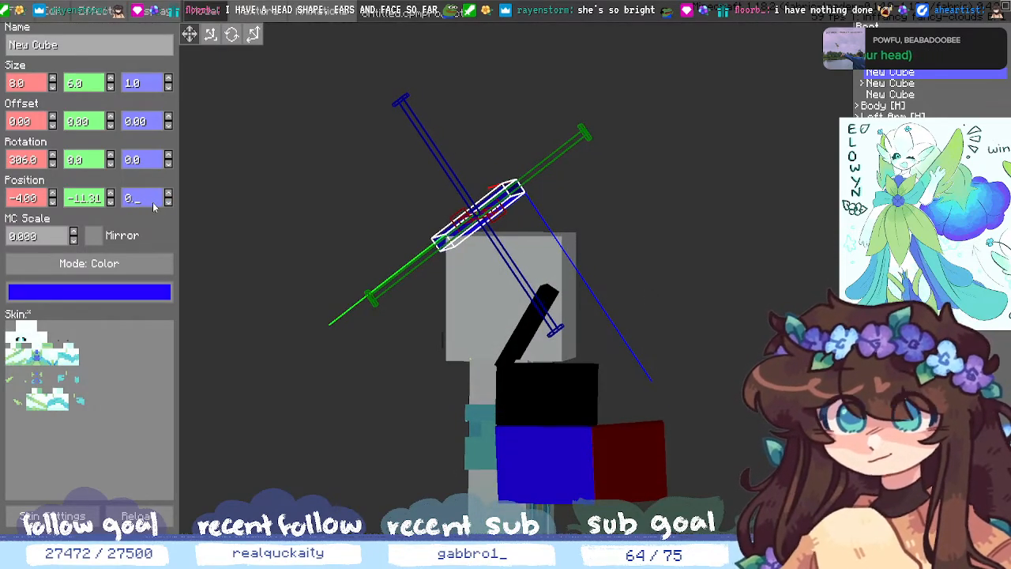
type("5")
key("BackSpace")
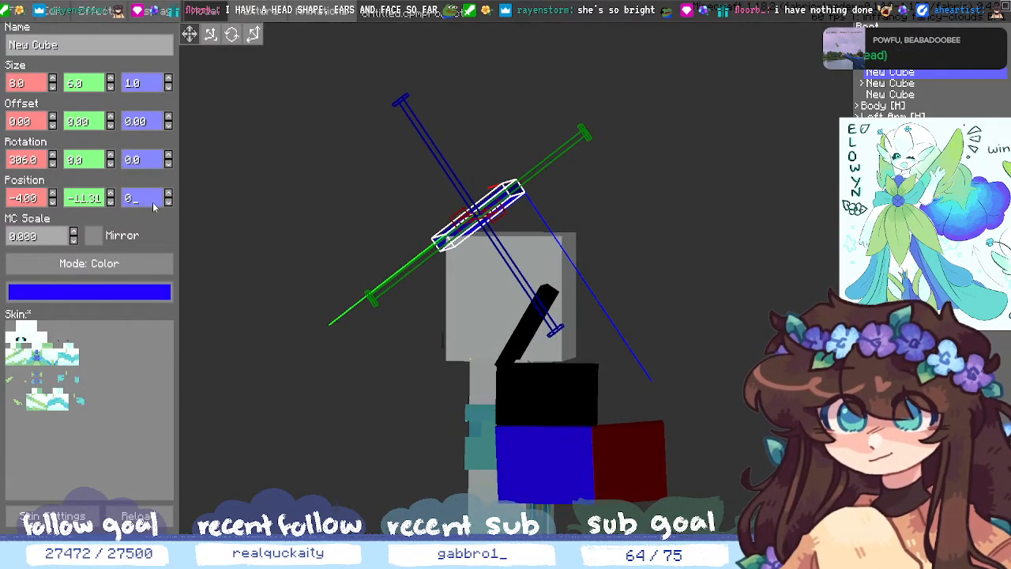
key("BackSpace")
key("BackSpace")
type("1")
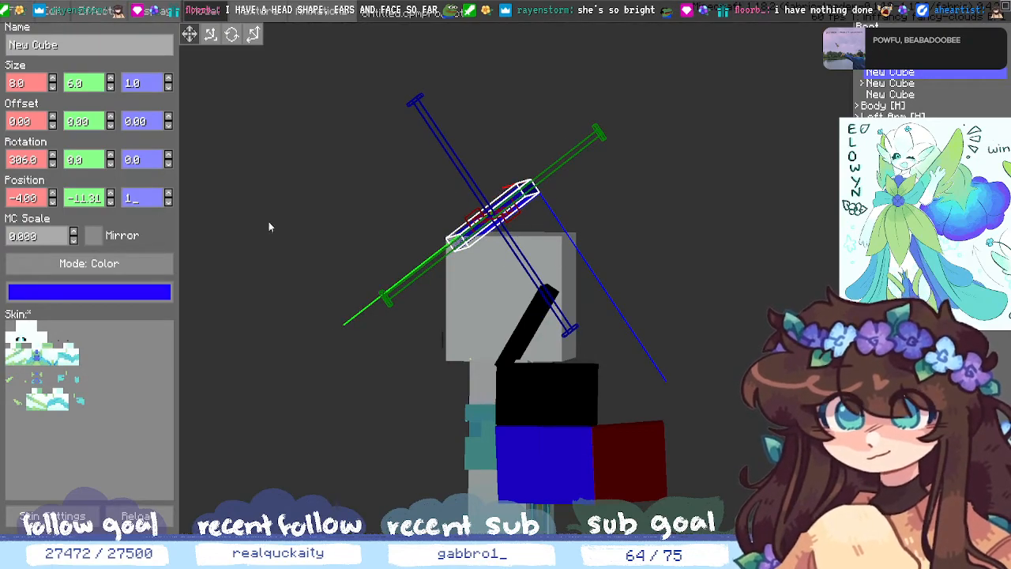
left_click_drag(268, 227, 294, 269)
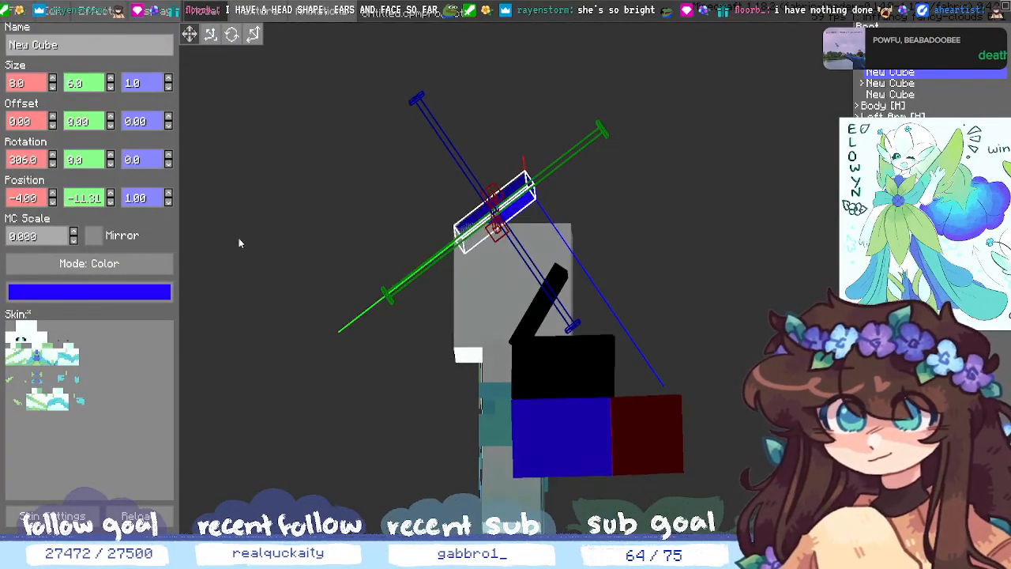
- Step the blue cube's Y position between -10 and -11, then fine-tune its decimals
left_click(101, 202)
key("BackSpace")
key("BackSpace")
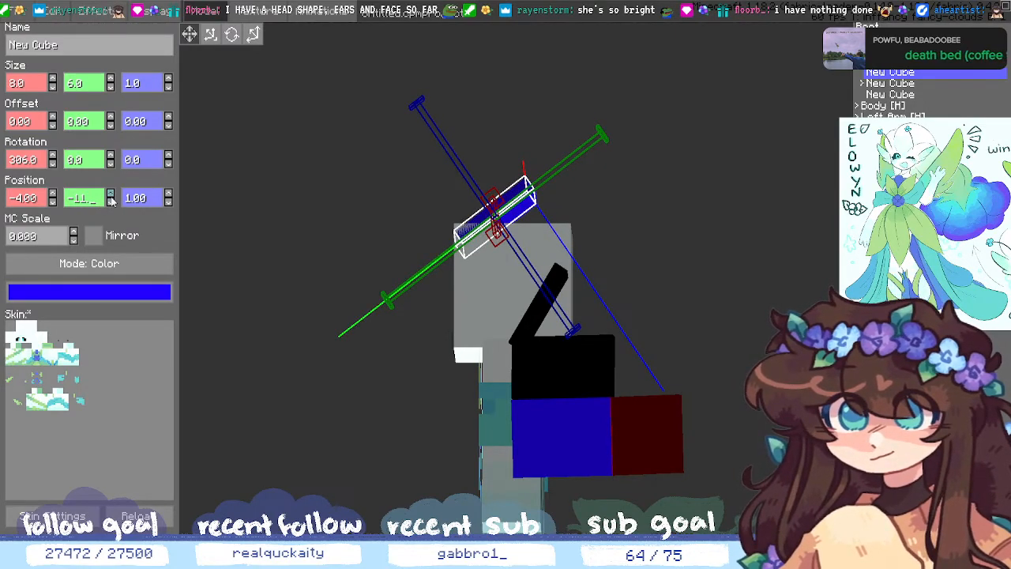
left_click(110, 194)
left_click(111, 203)
left_click(110, 202)
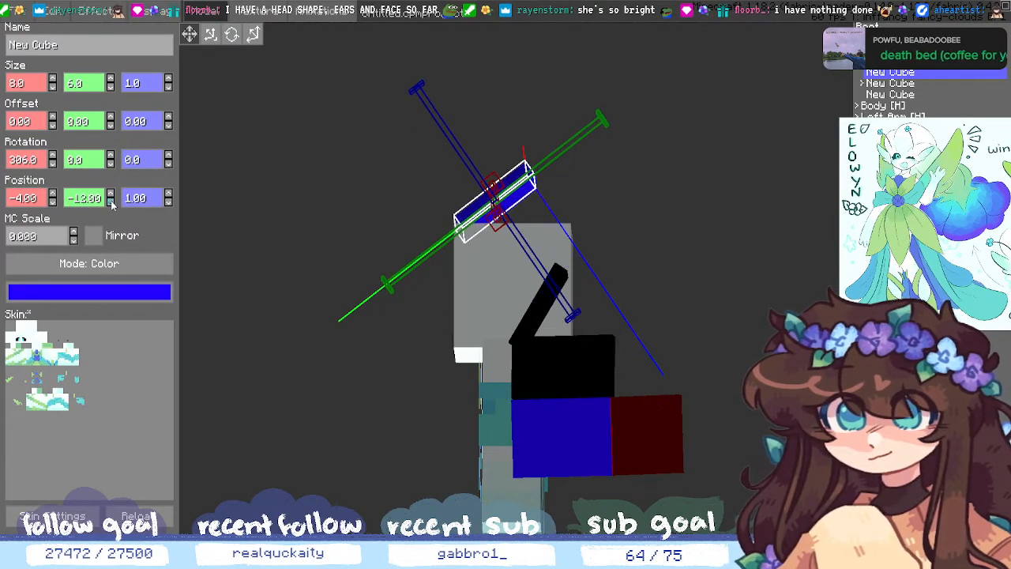
middle_click_drag(188, 226, 253, 254)
left_click(111, 203)
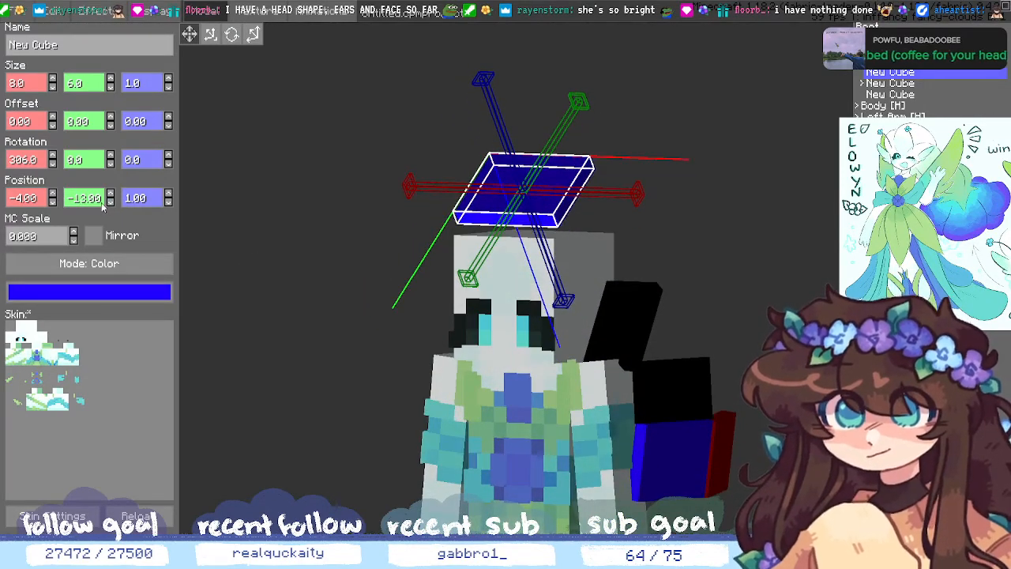
left_click(111, 194)
left_click(111, 195)
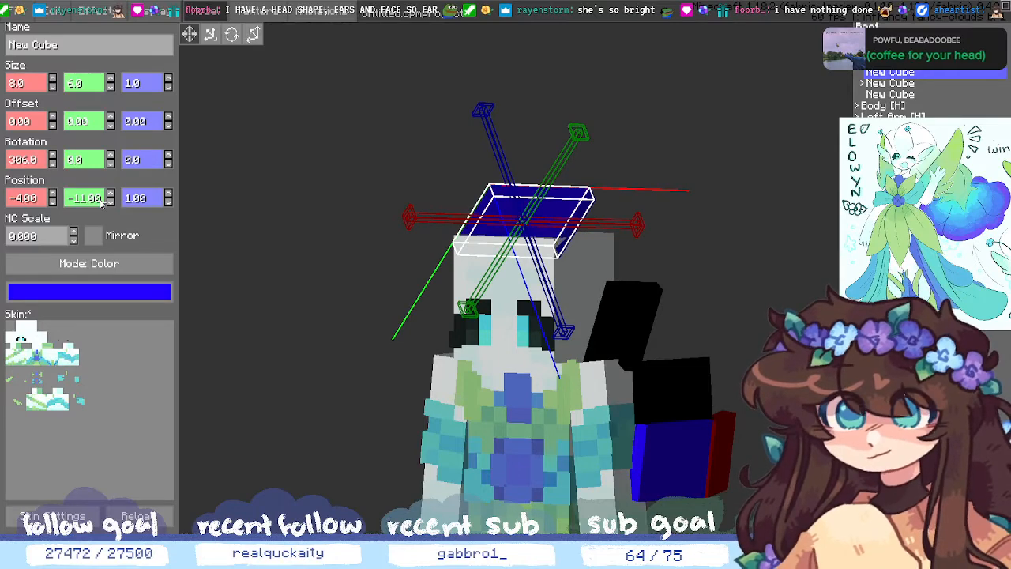
key("BackSpace")
type("5")
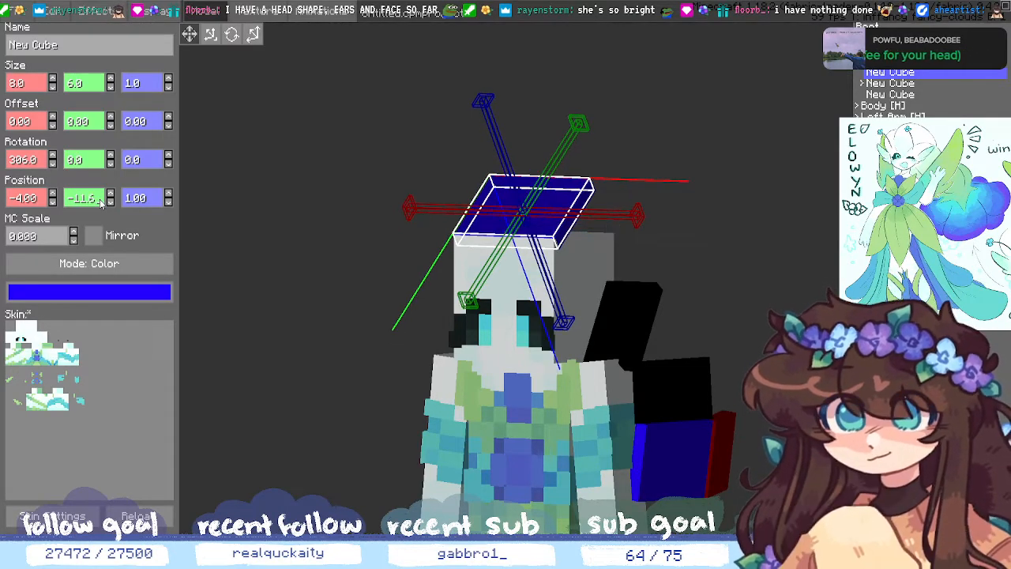
key("BackSpace")
type("4")
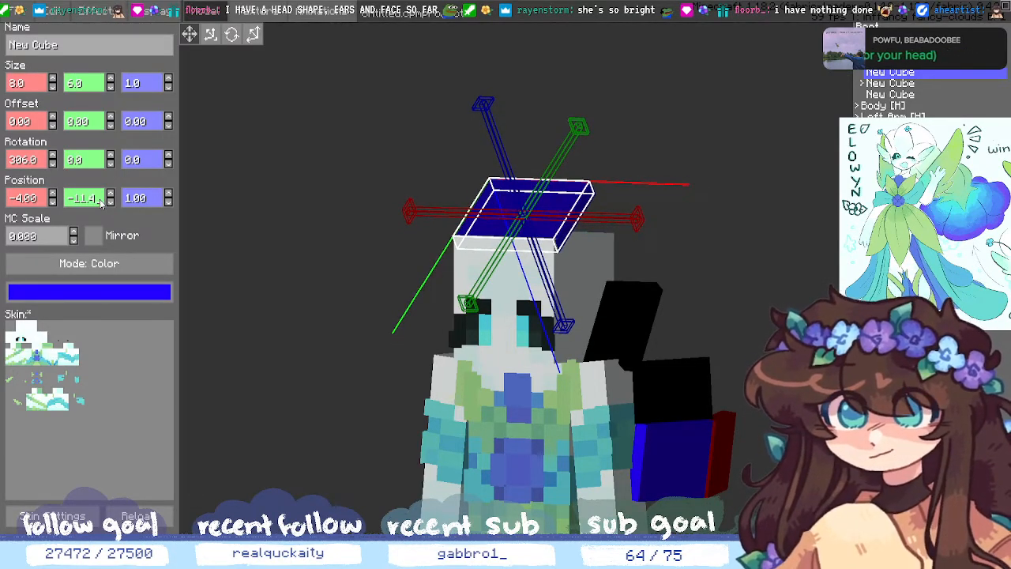
left_click(332, 186)
middle_click_drag(789, 229, 707, 300)
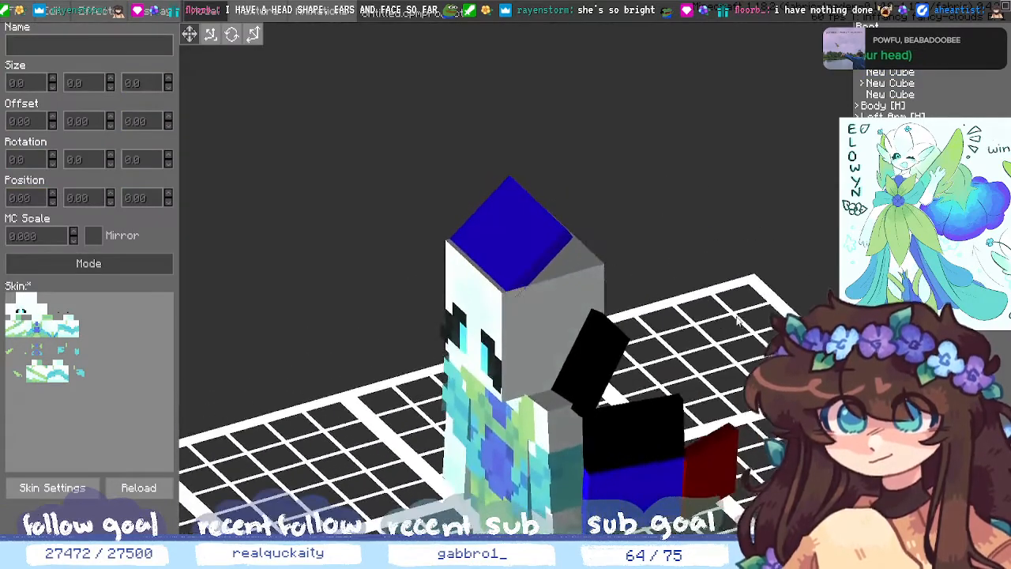
- Reselect the blue cube and refine its Y position to -11.55, checking from above
left_click(931, 72)
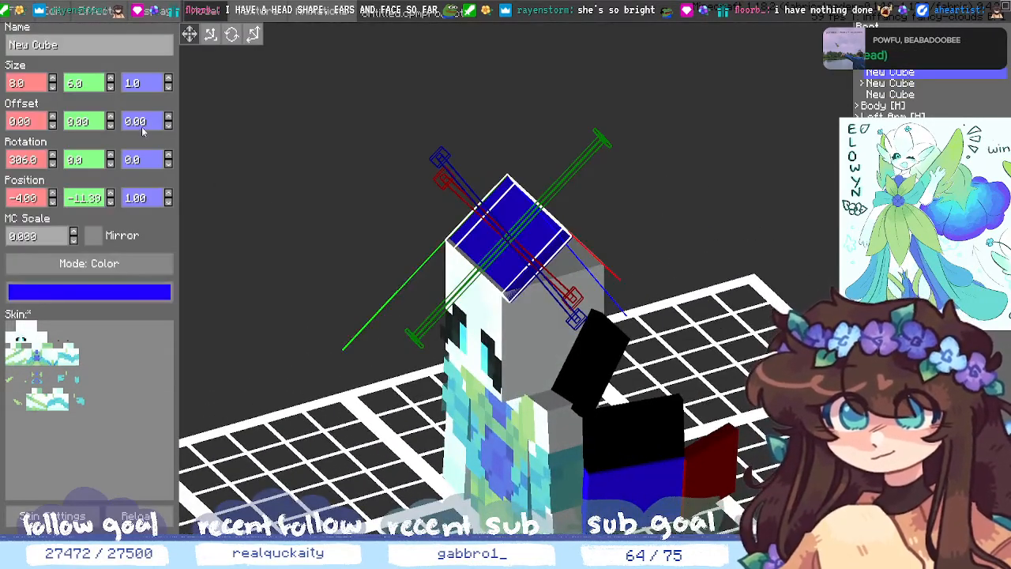
key("BackSpace")
key("BackSpace")
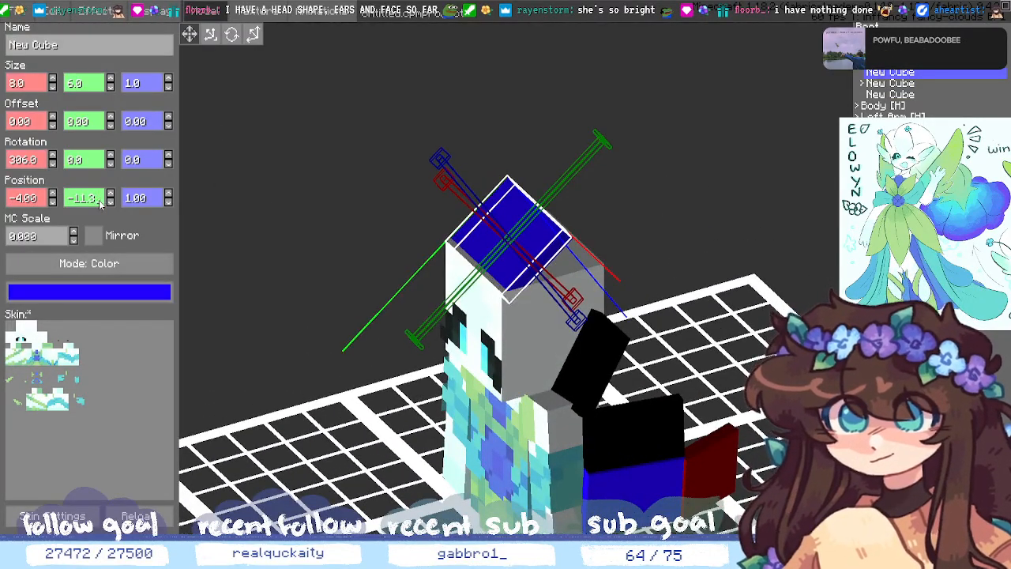
type("5")
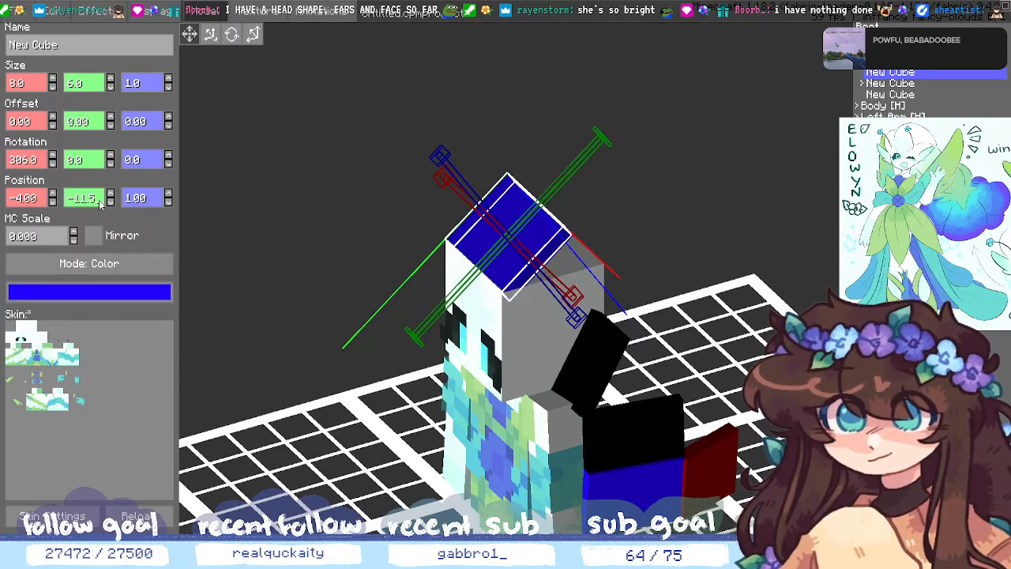
left_click(711, 229)
middle_click_drag(711, 229, 641, 184)
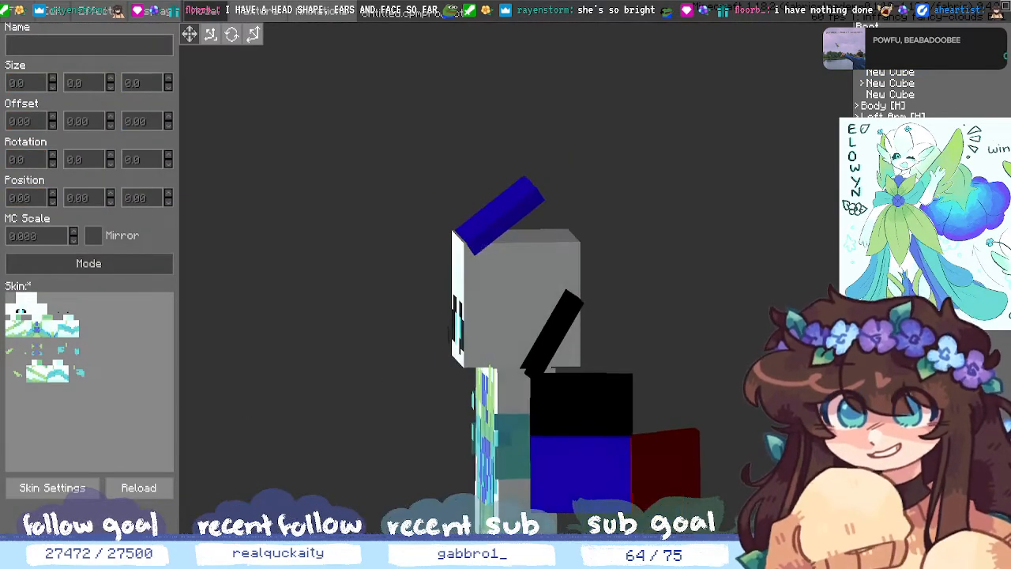
left_click(884, 75)
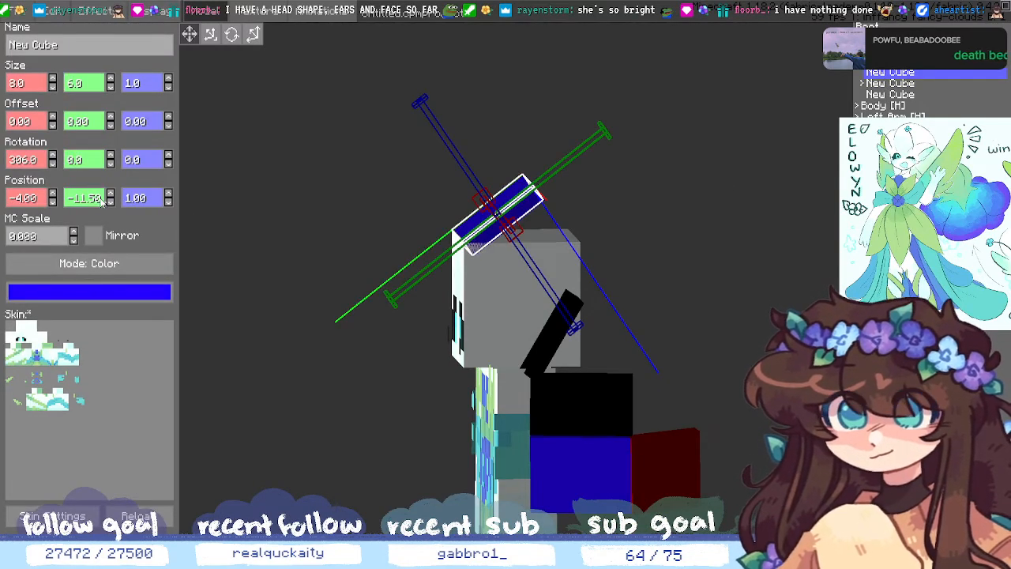
key("BackSpace")
type("5")
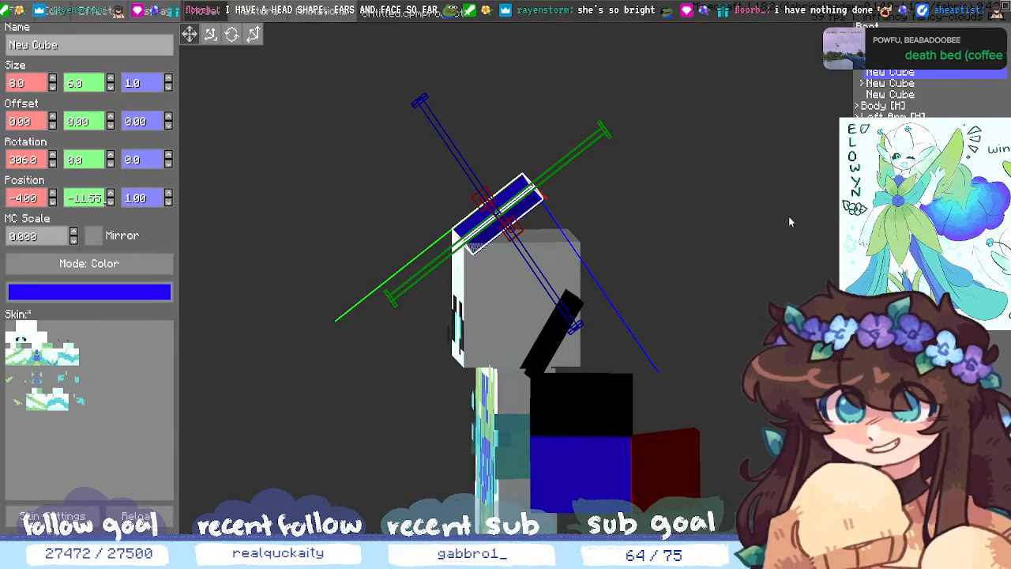
left_click(340, 237)
middle_click_drag(340, 237, 275, 281)
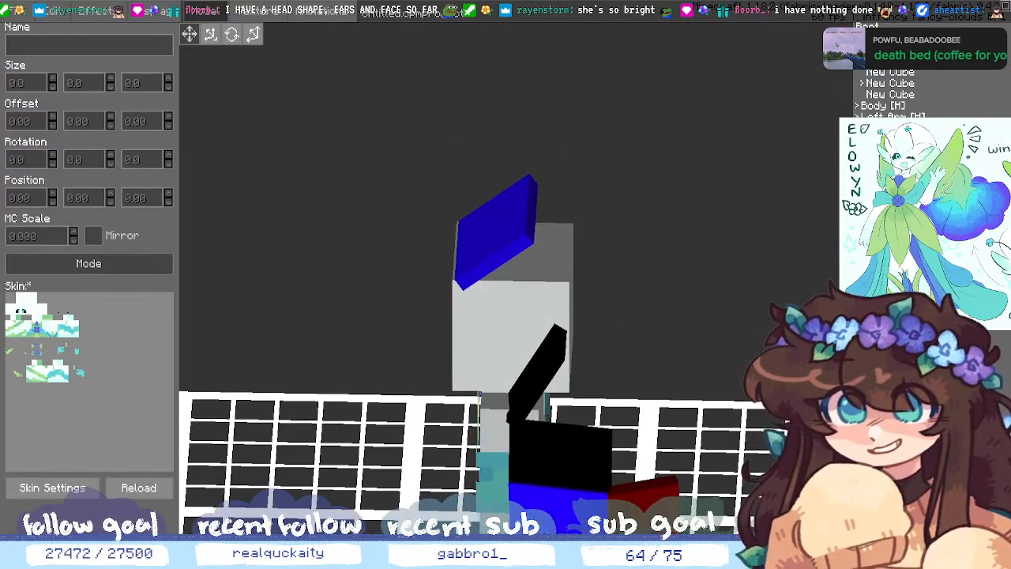
- Lower the blue hair cube's Z position three steps with the spinner
left_click(890, 73)
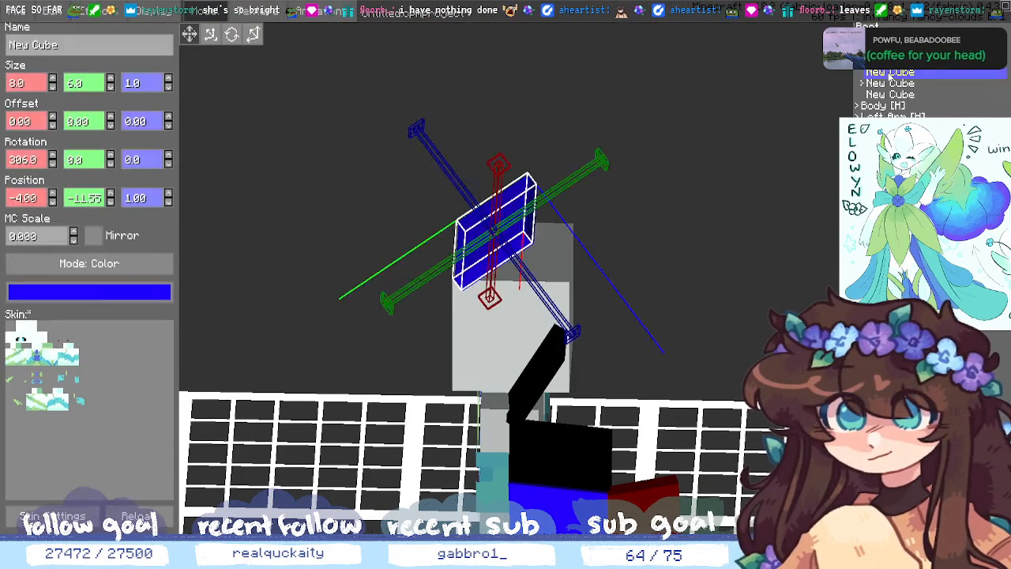
left_click(168, 203)
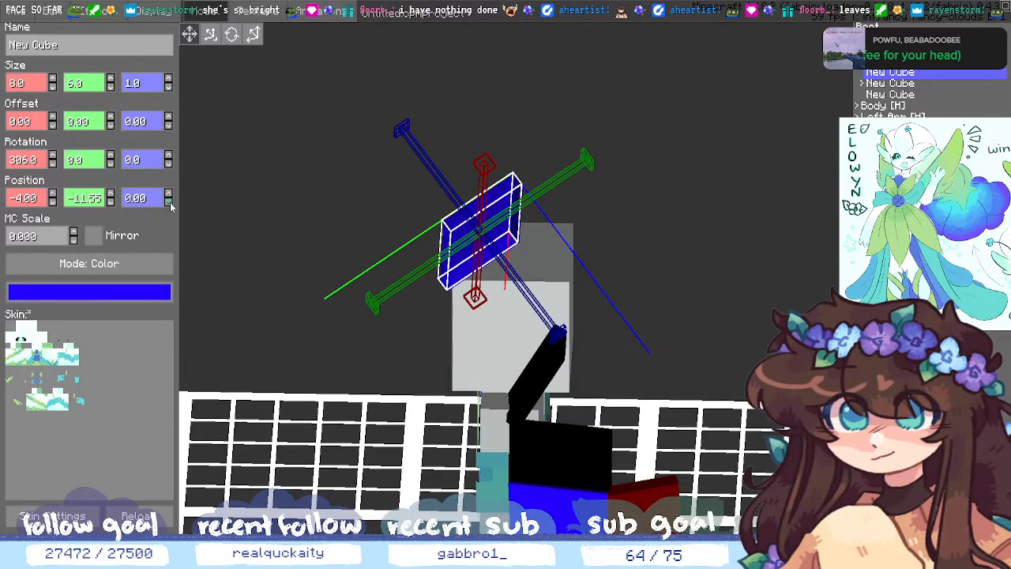
left_click(168, 203)
left_click(168, 203)
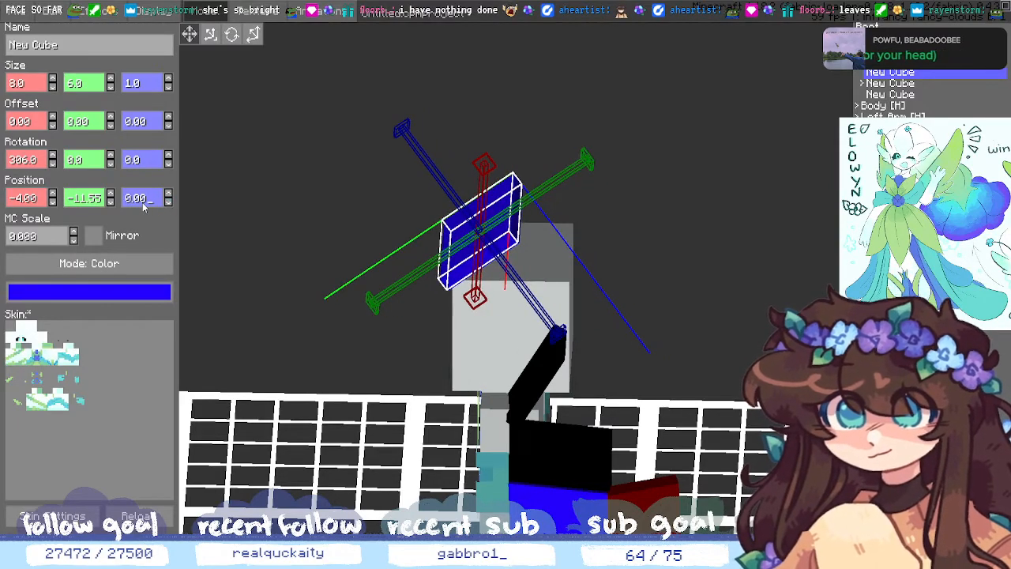
- Retype the blue cube's Z position as 0.90 and deselect it
left_click(142, 207)
key("BackSpace")
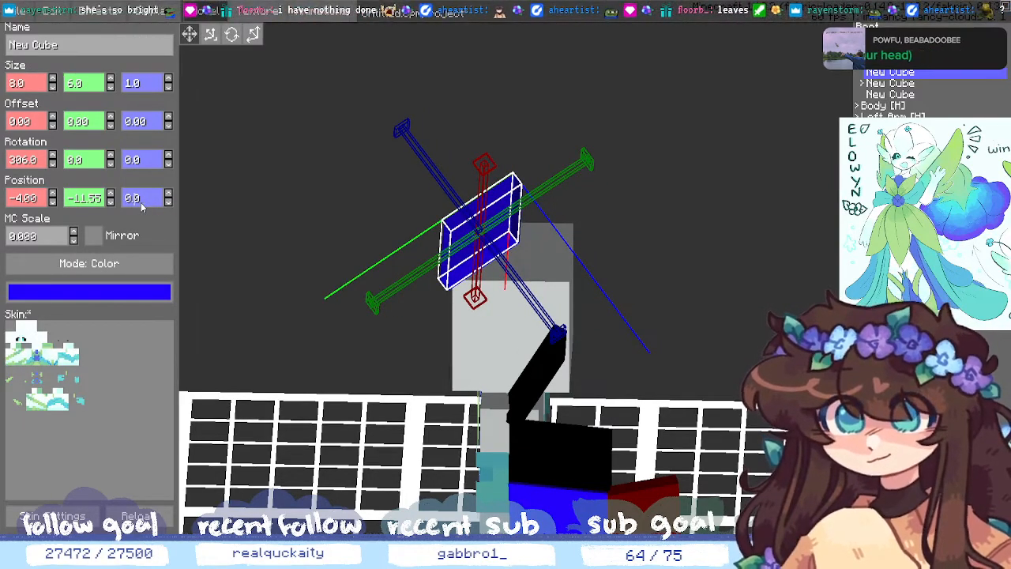
type("5")
key("BackSpace")
type("89")
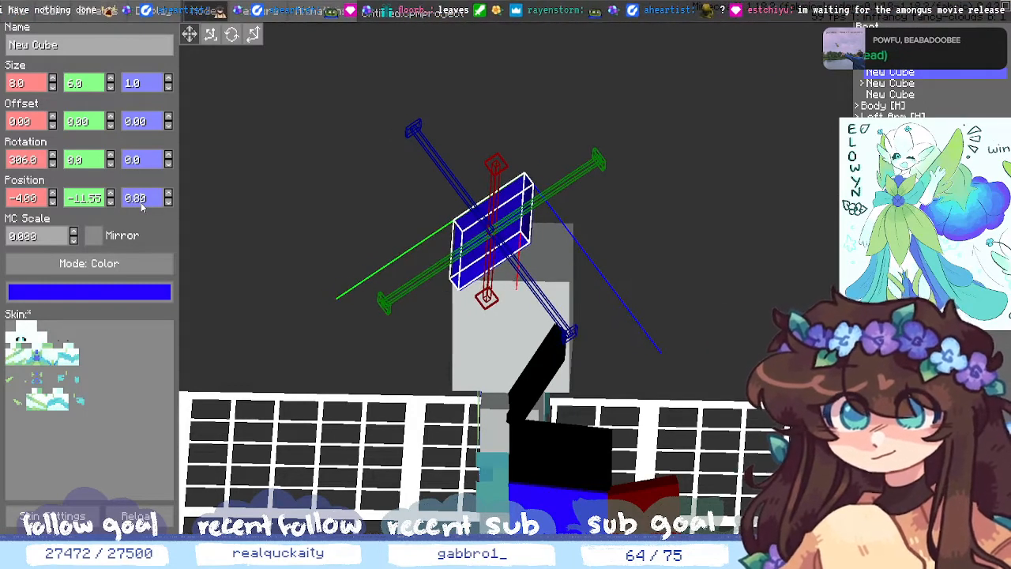
key("BackSpace")
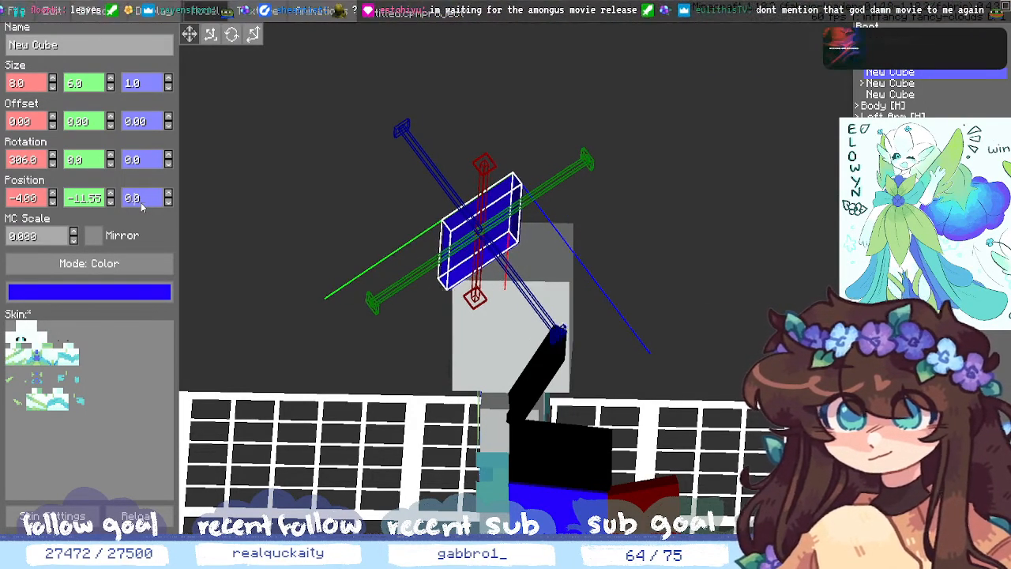
type("99")
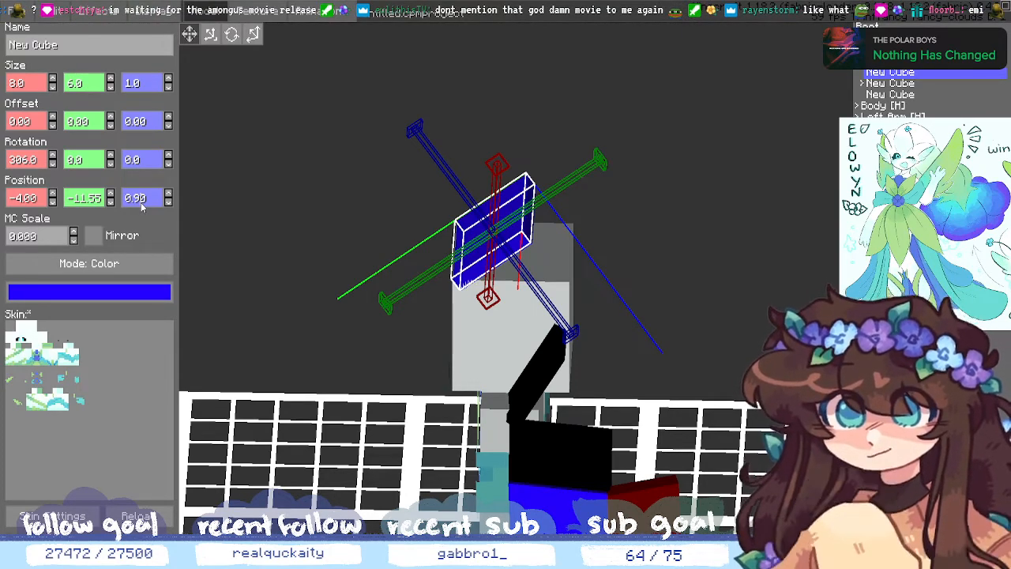
left_click(634, 404)
mouse_move(634, 404)
middle_mouse_down()
mouse_move(671, 435)
mouse_move(661, 398)
mouse_move(622, 395)
middle_mouse_up()
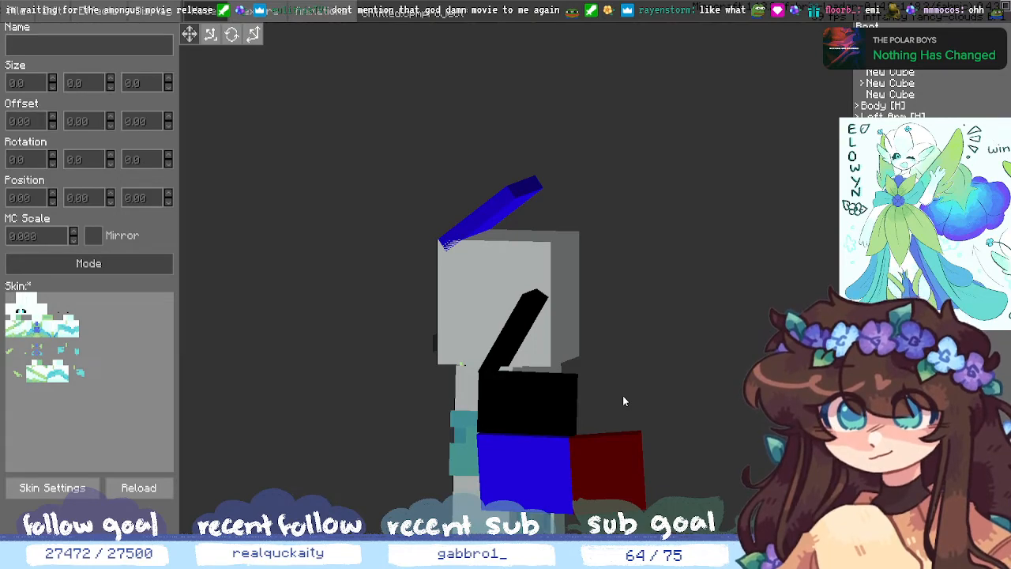
- Move the first cube into the blue hair cube in the outliner
left_click(863, 85)
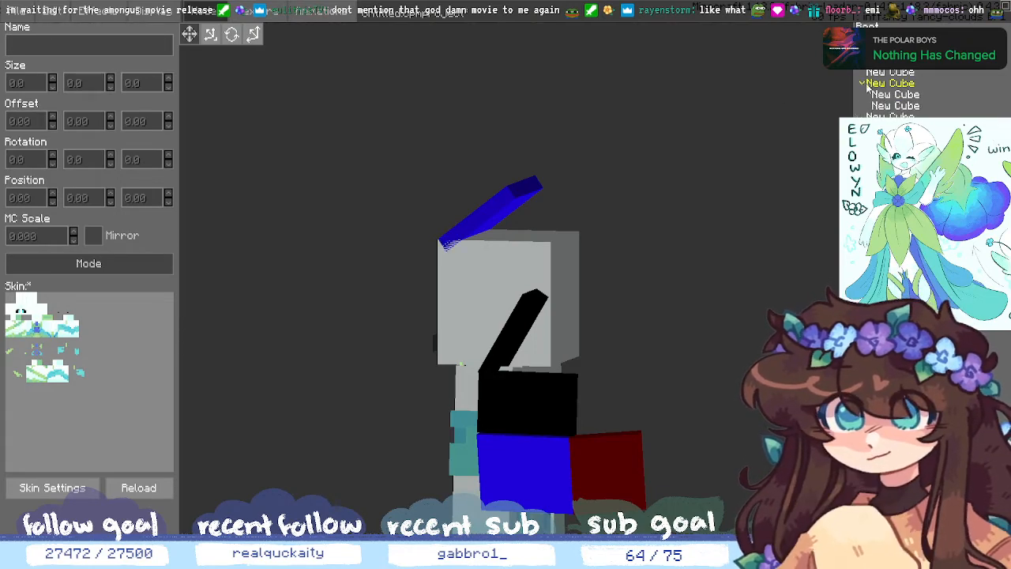
left_click(865, 85)
left_click(868, 73)
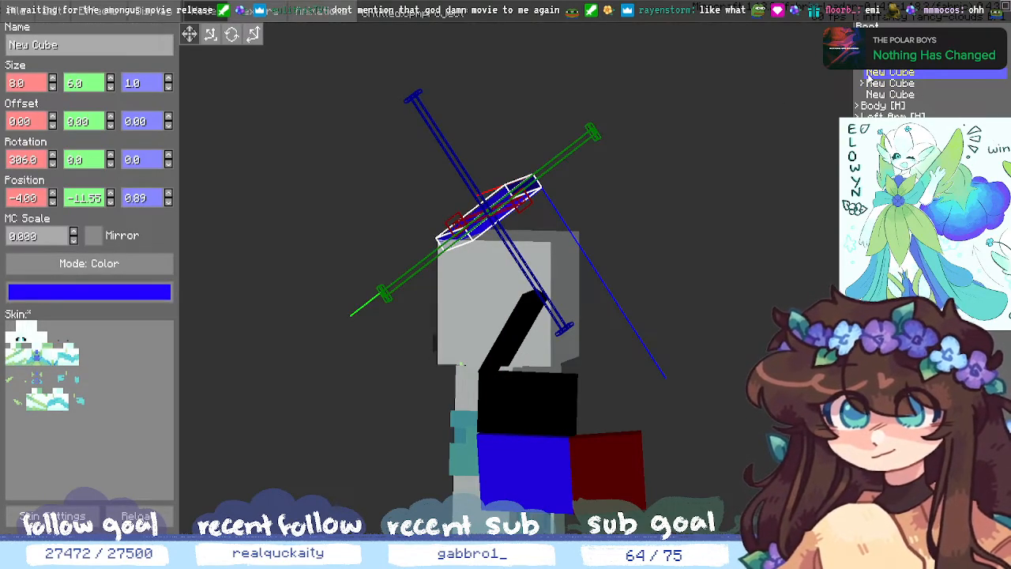
right_click(874, 88)
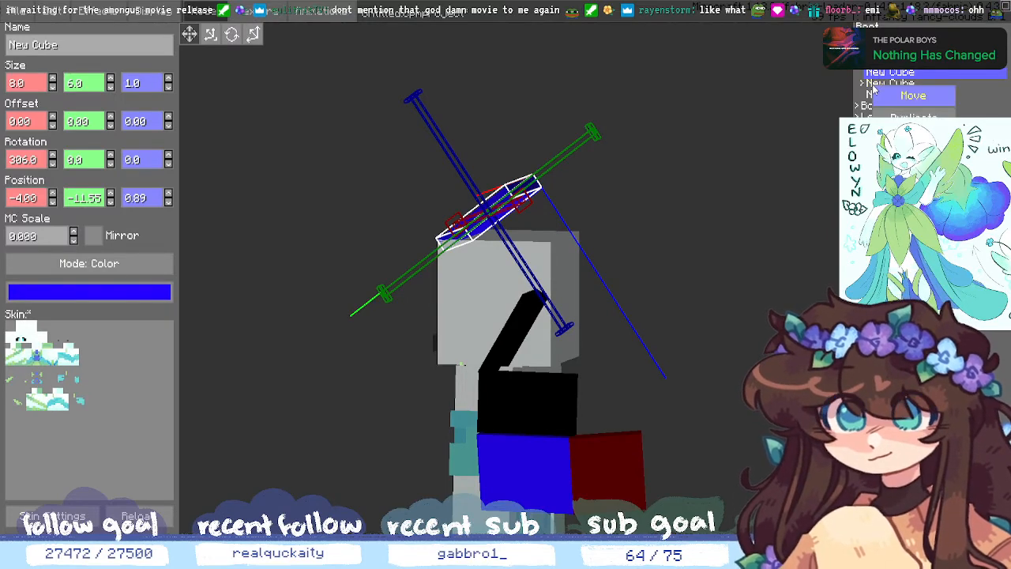
left_click(880, 97)
right_click(890, 75)
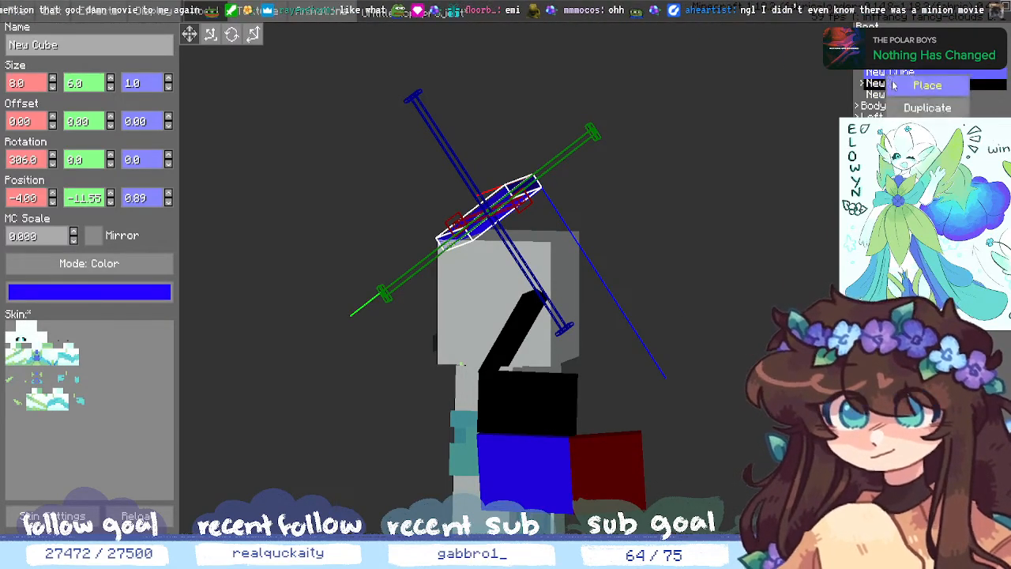
left_click(895, 82)
middle_click_drag(804, 180, 847, 183)
- Move the second cube under its new parent, clustering the hair blocks over the head
right_click(893, 96)
left_click(896, 104)
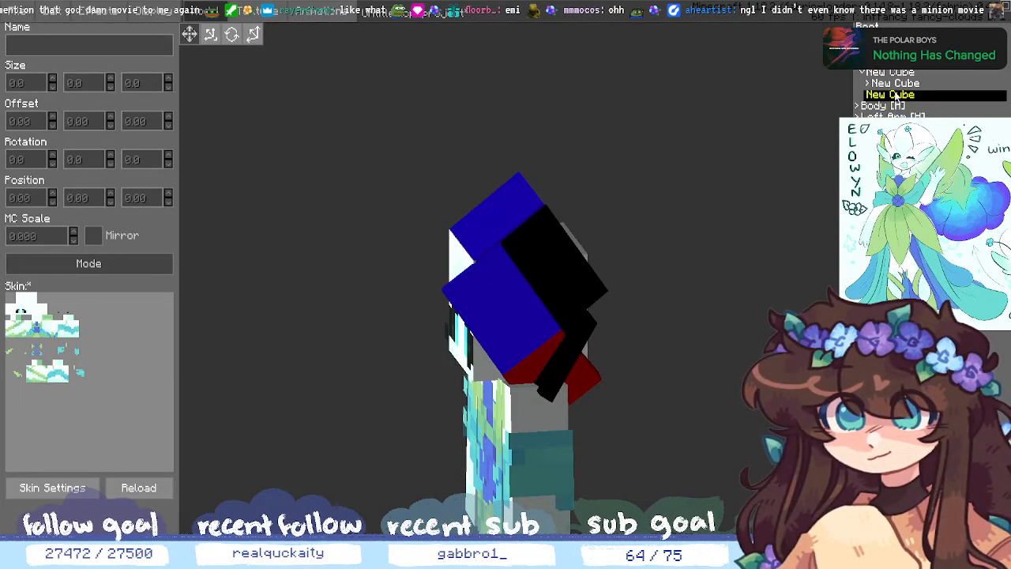
right_click(895, 77)
left_click(905, 88)
middle_click_drag(777, 172, 785, 228)
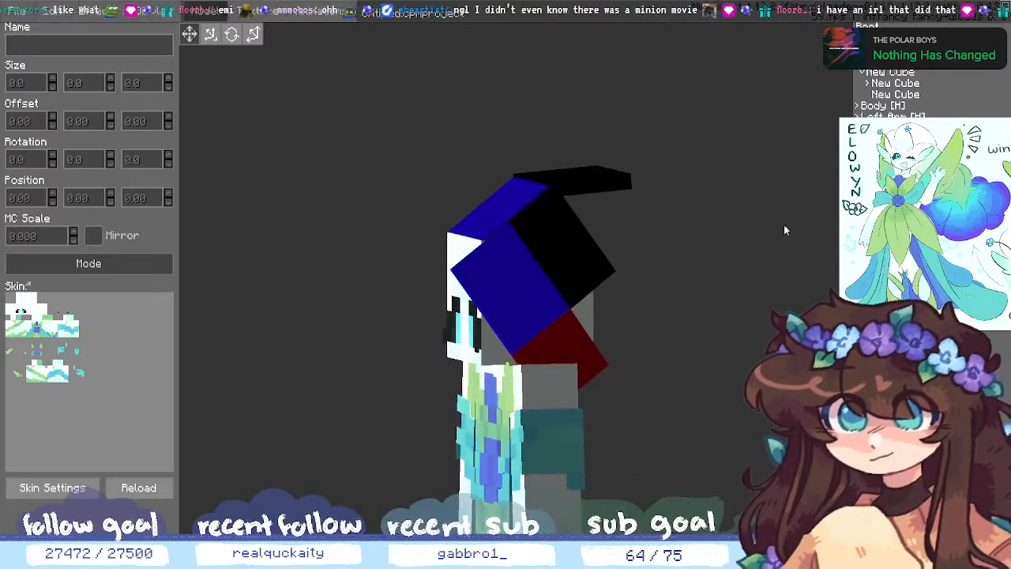
- Lower the black-and-red hair cube's Y position three steps against the head, then deselect it
left_click(898, 85)
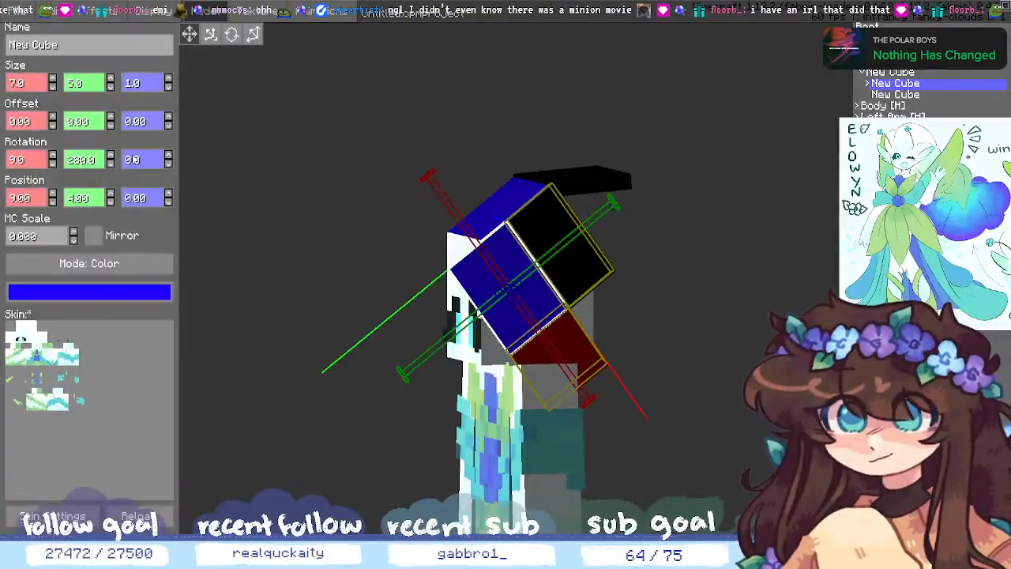
left_click(111, 202)
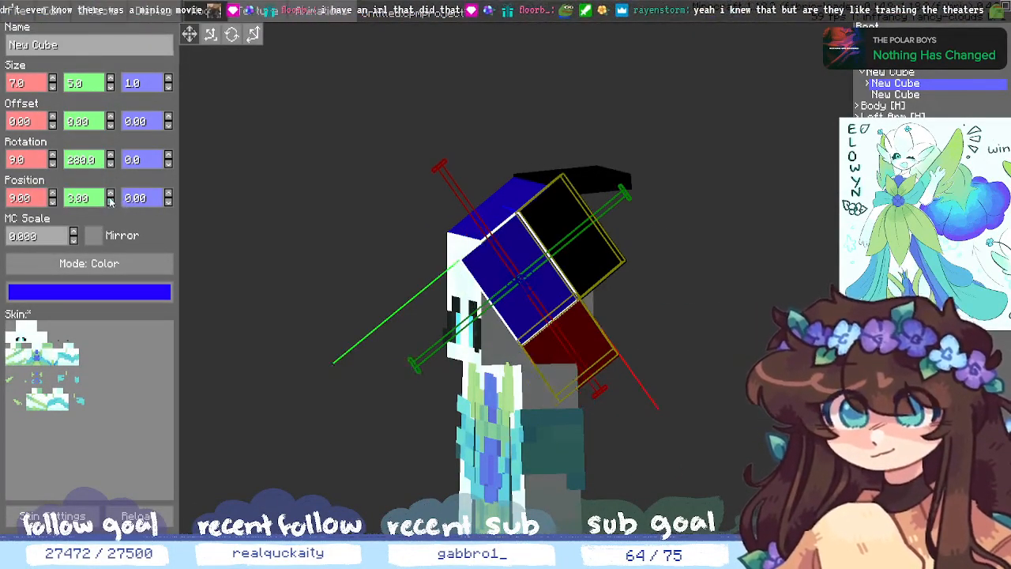
left_click(111, 202)
left_click(110, 202)
left_click(806, 315)
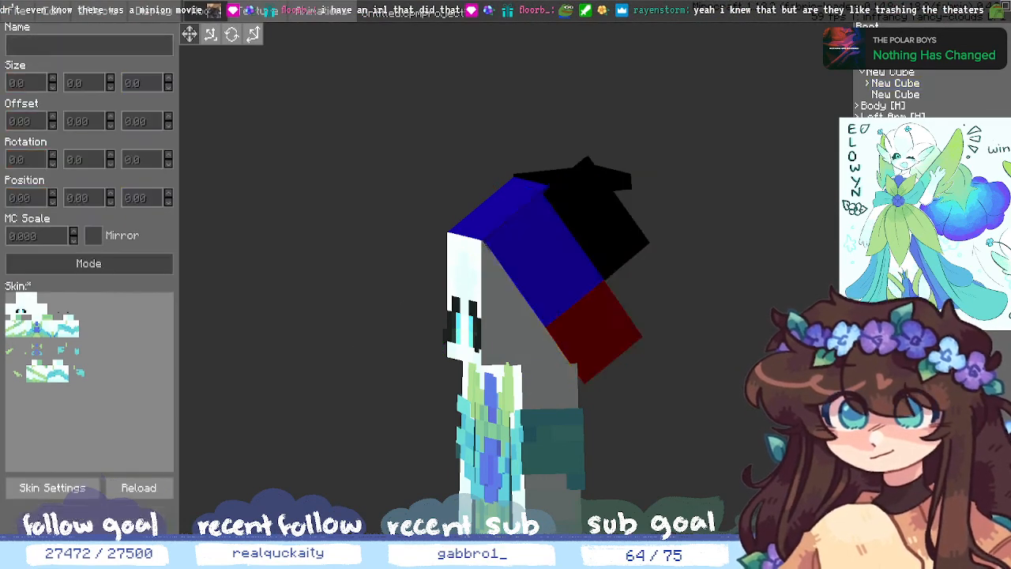
middle_click_drag(790, 324, 843, 335)
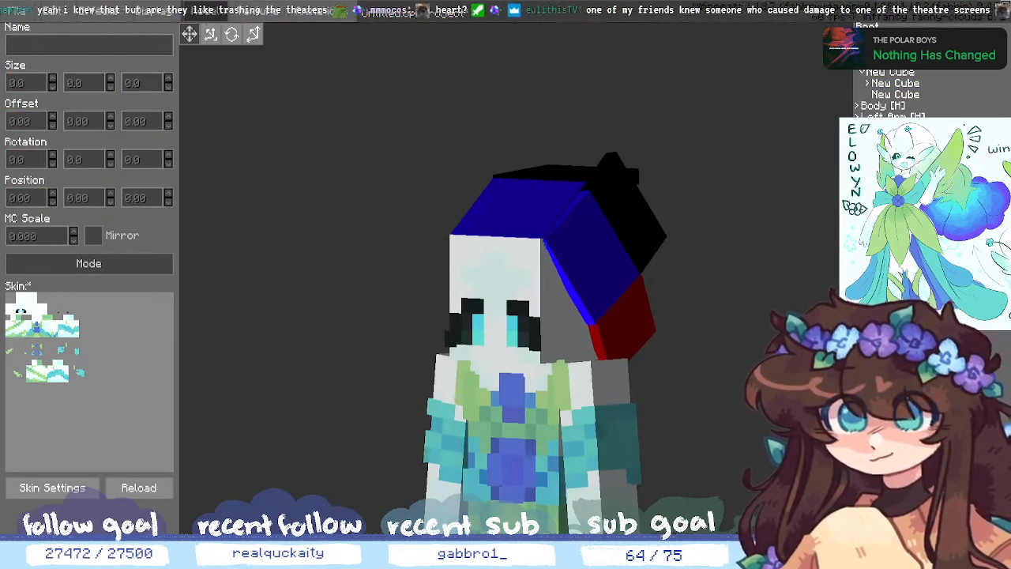
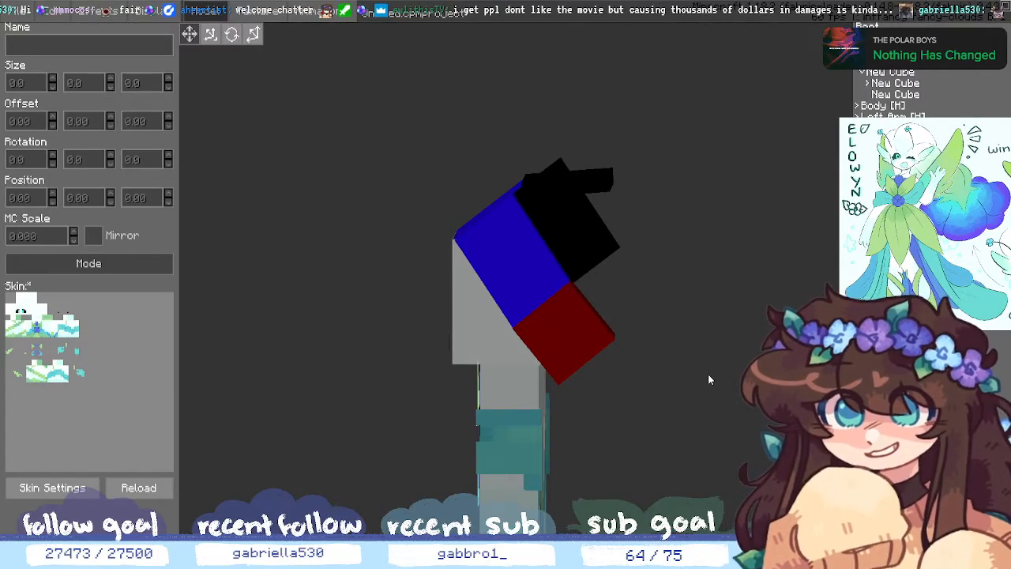
- Orbit the model around to a front view of the hair cubes
middle_click_drag(708, 375, 737, 292)
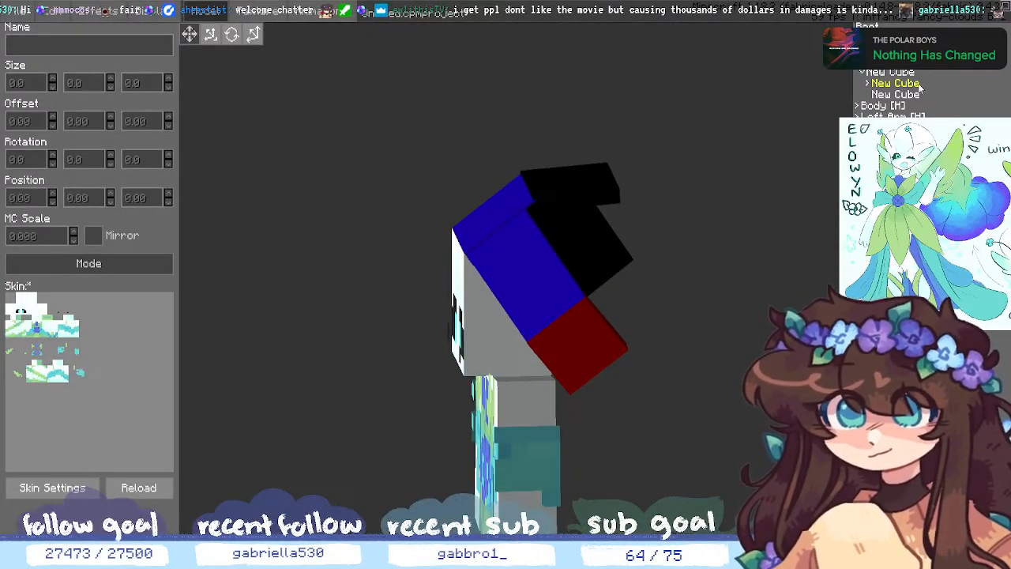
- Select the black hair cube and set its height to 5
left_click(866, 83)
left_click(898, 94)
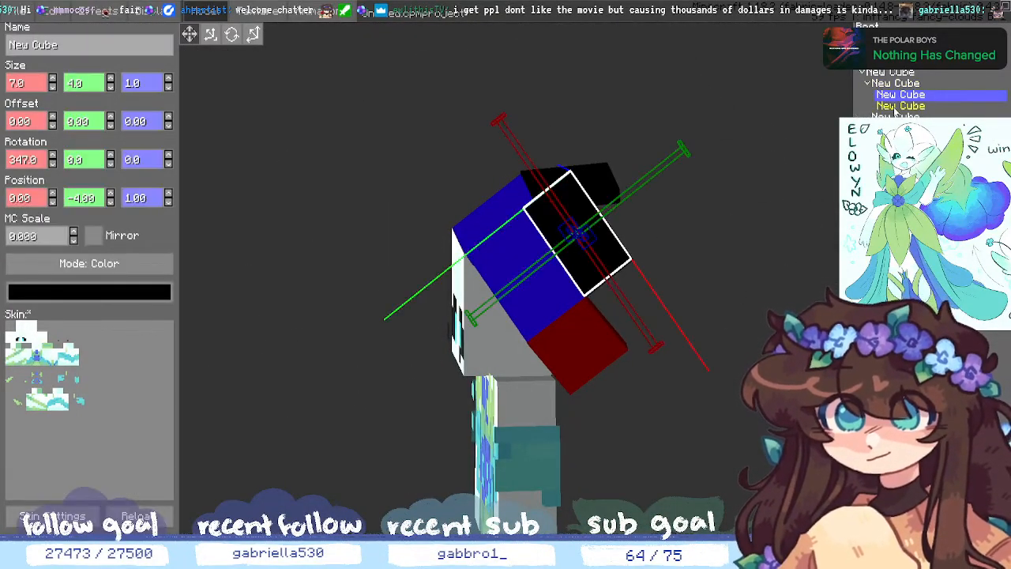
left_click(888, 106)
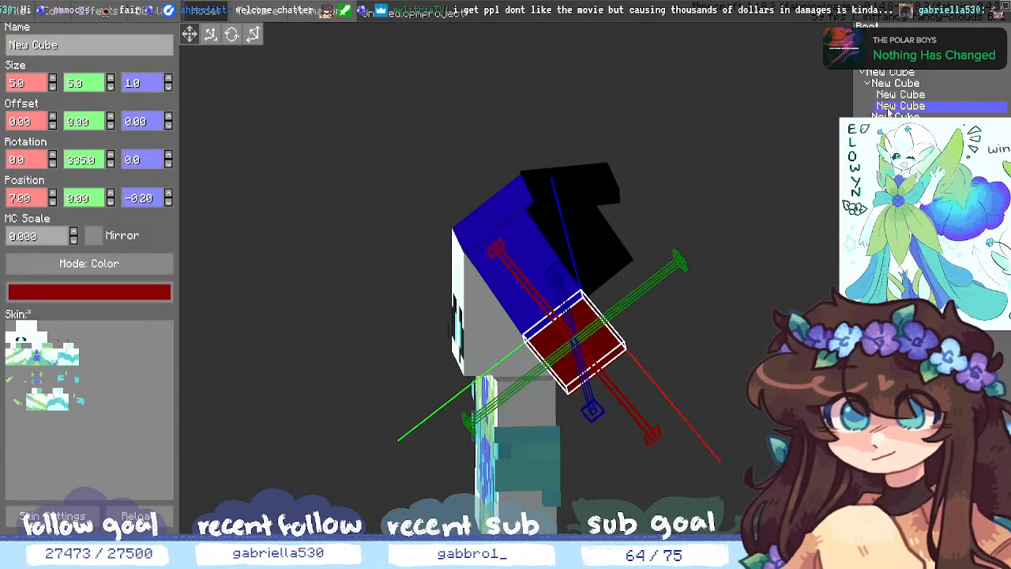
left_click(889, 95)
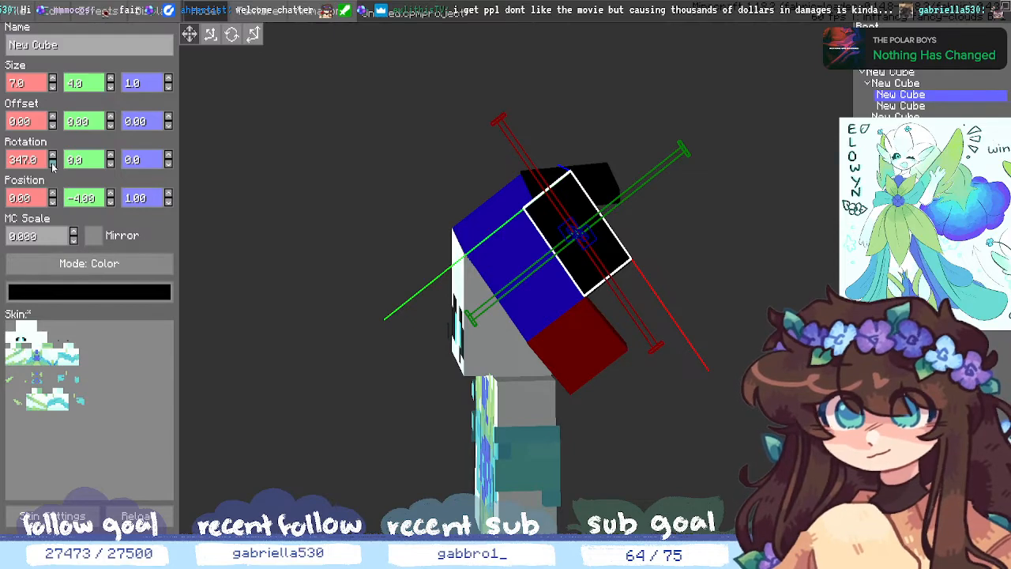
left_click(110, 79)
left_click(111, 87)
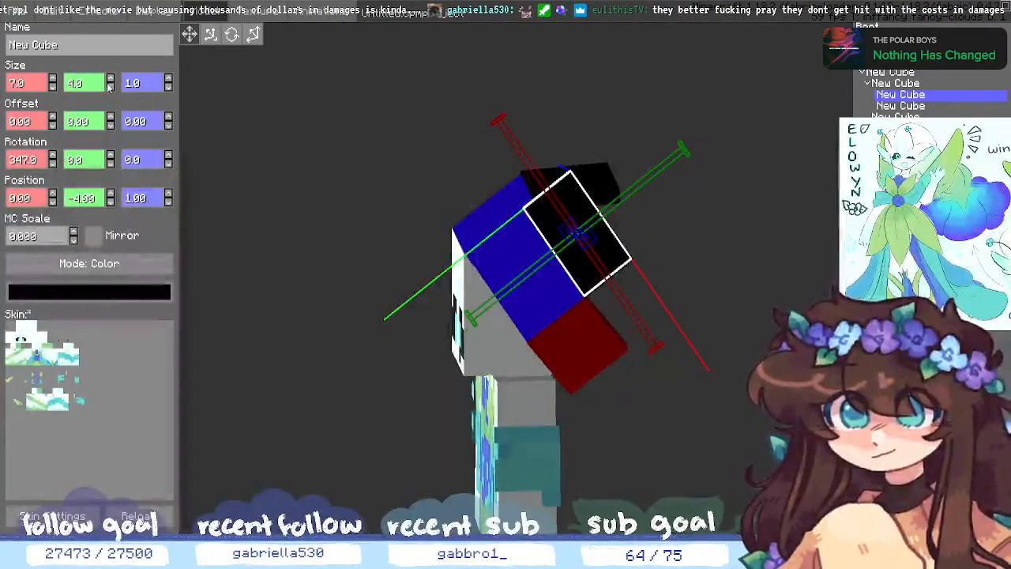
type("5")
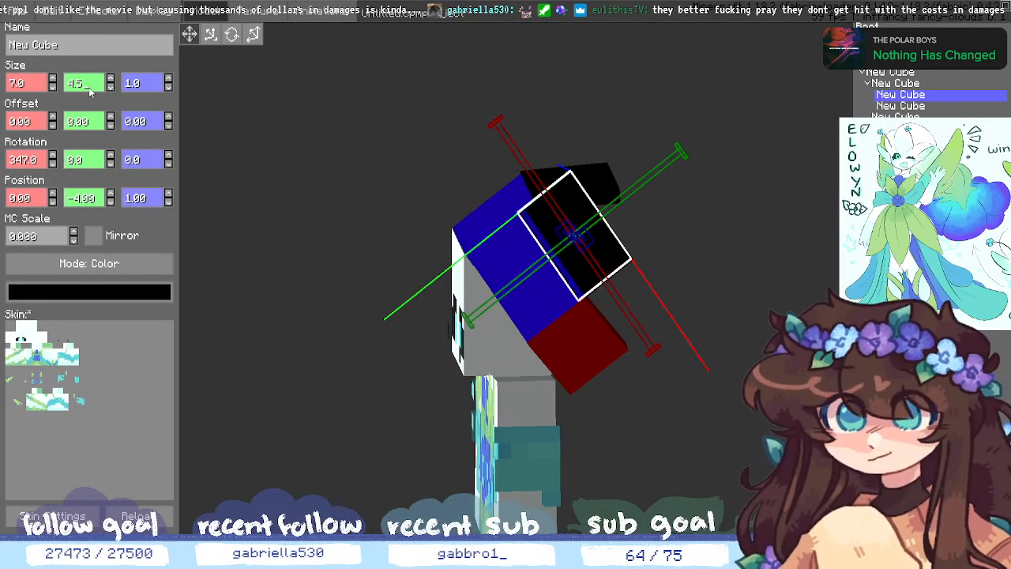
- Shift the black cube one unit along Y and tilt it further on X
left_click(111, 201)
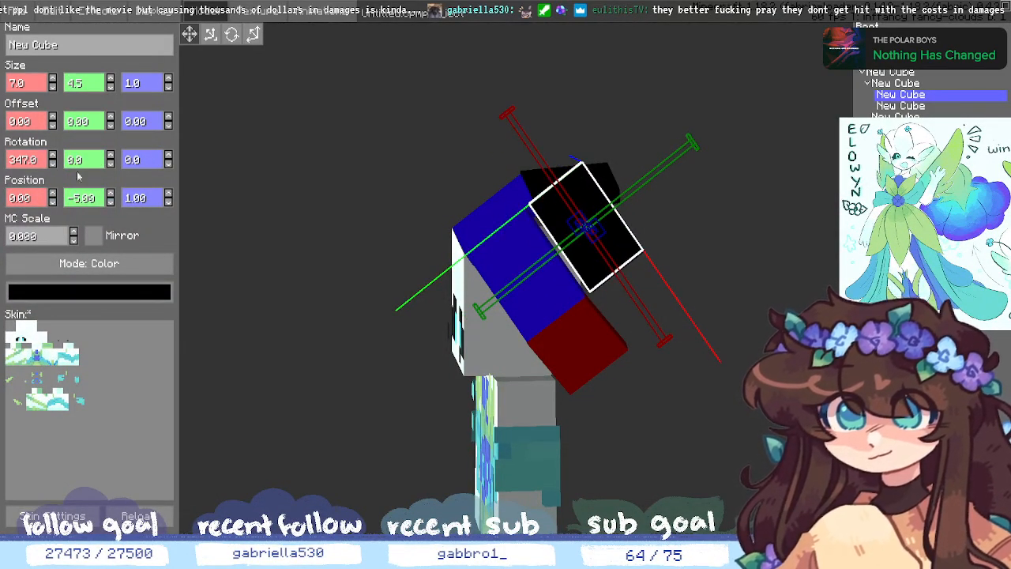
left_click(53, 164)
left_click(52, 164)
left_click(52, 165)
left_click(52, 164)
left_click(52, 164)
left_click(53, 164)
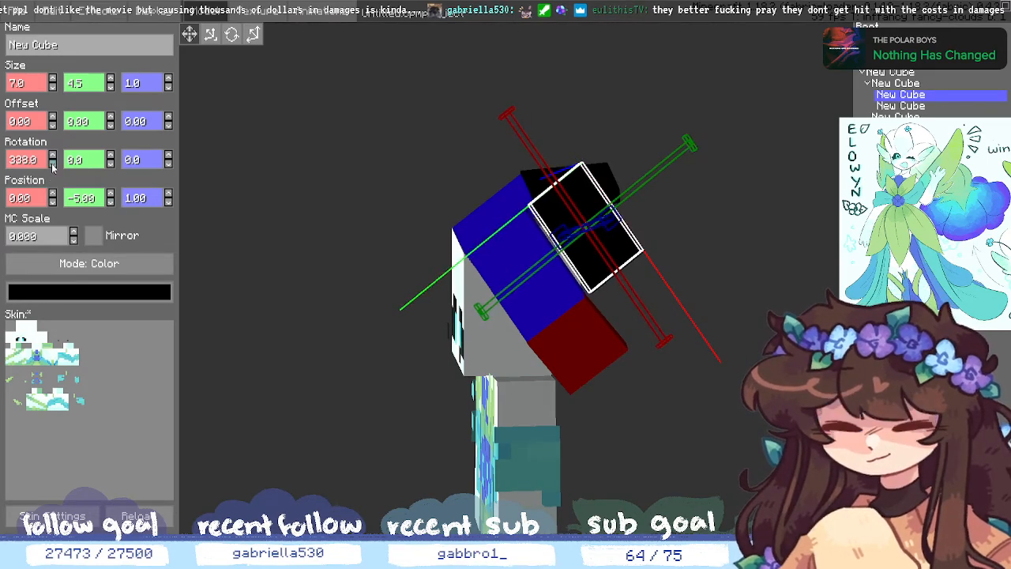
left_click(52, 164)
left_click(52, 164)
left_click(52, 164)
left_click(52, 164)
left_click(52, 164)
left_click(52, 164)
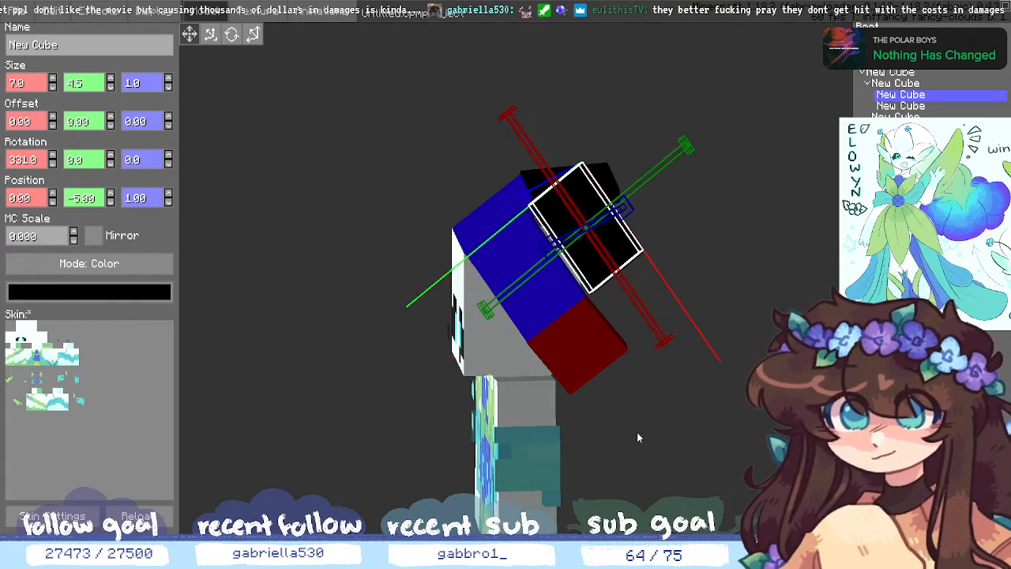
- Readjust the black cube's Y and Z position against the head
middle_click_drag(637, 433, 728, 420)
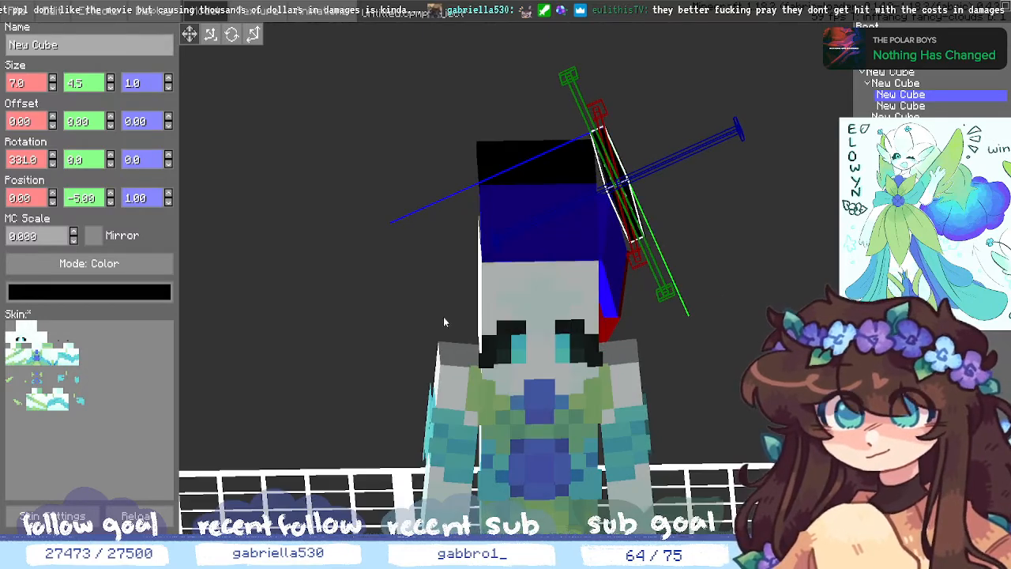
left_click(112, 195)
left_click(112, 195)
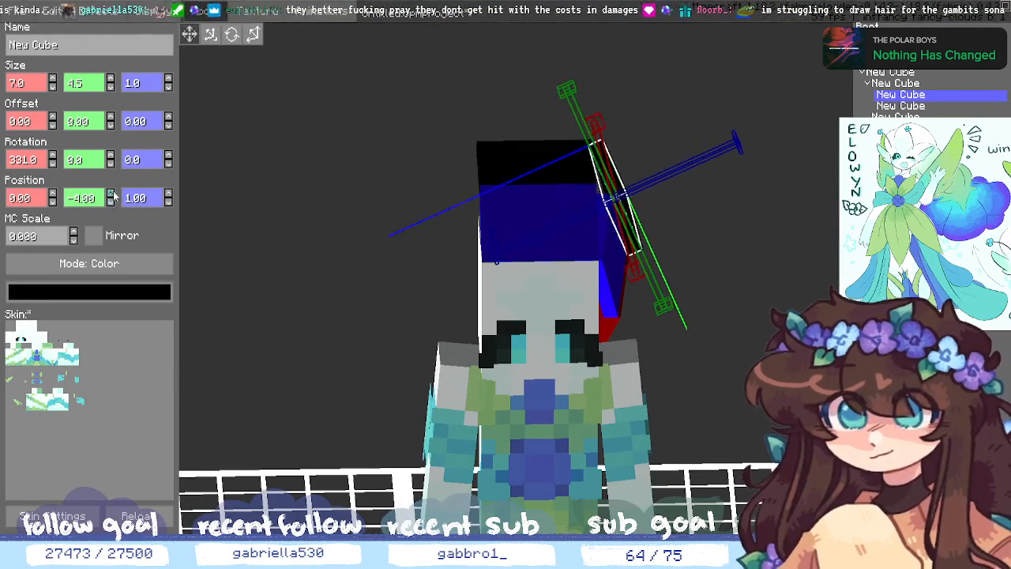
left_click(52, 202)
left_click(53, 194)
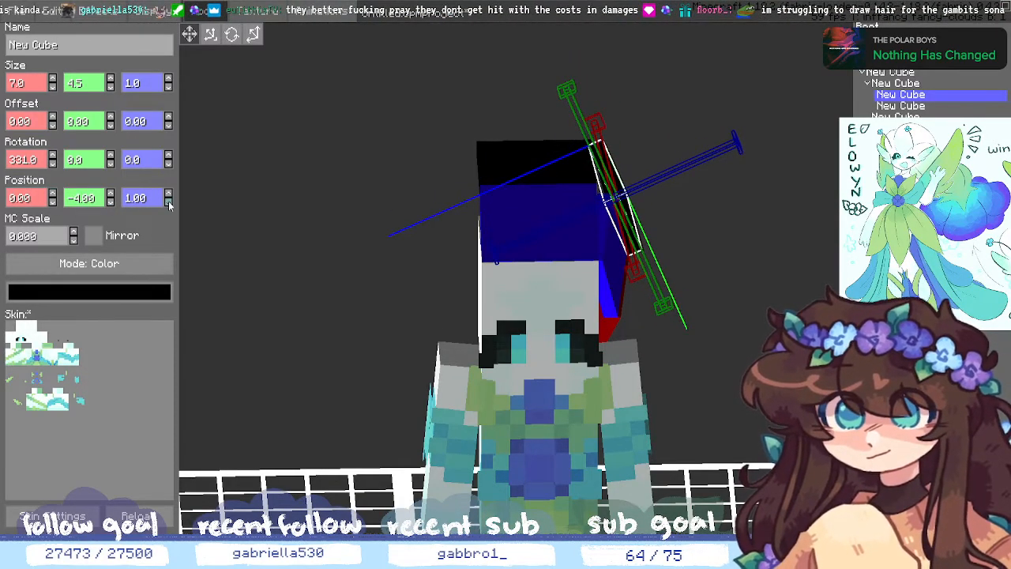
left_click(169, 202)
left_click(169, 202)
left_click(169, 202)
left_click(168, 196)
left_click(169, 196)
left_click(169, 196)
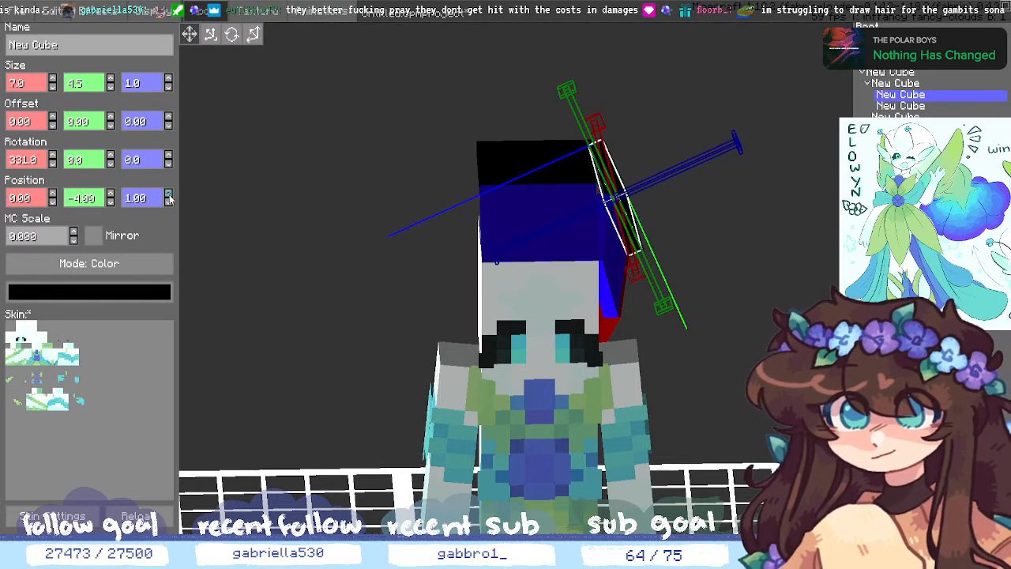
left_click(168, 196)
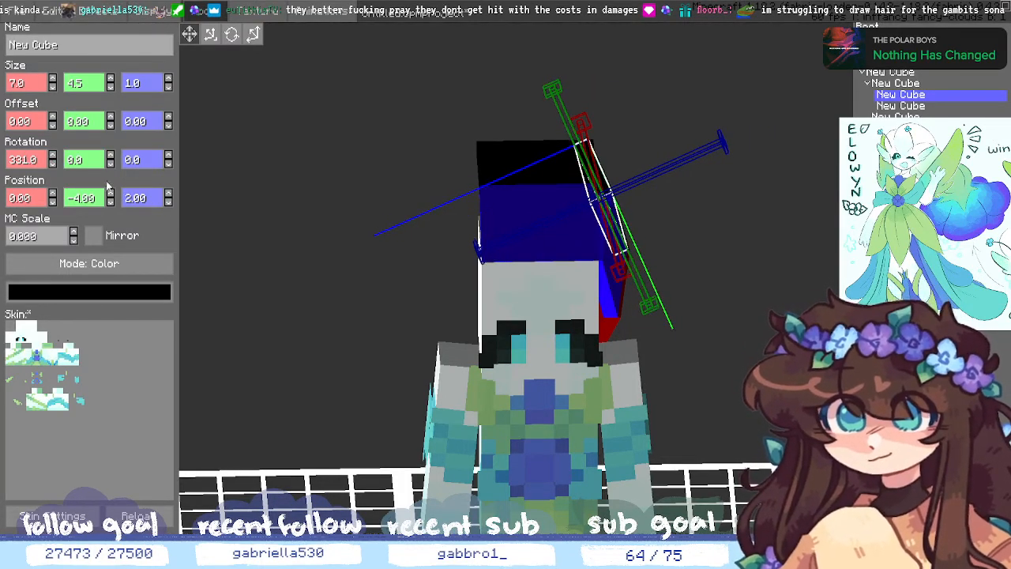
- Turn the black cube to 7 degrees around Y
left_click(110, 163)
left_click(109, 164)
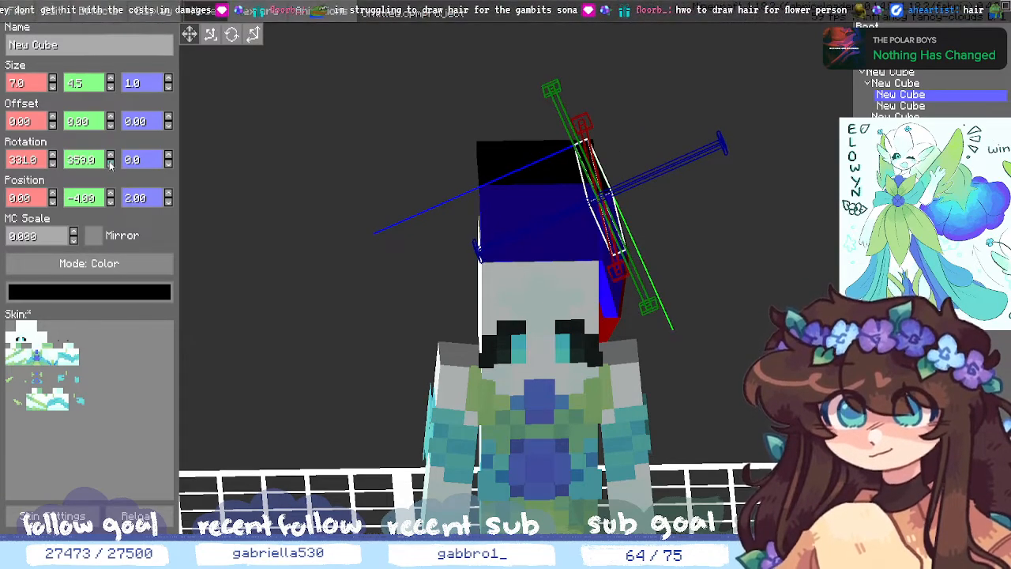
left_click(109, 164)
left_click(110, 165)
left_click(110, 164)
left_click(110, 156)
left_click(110, 157)
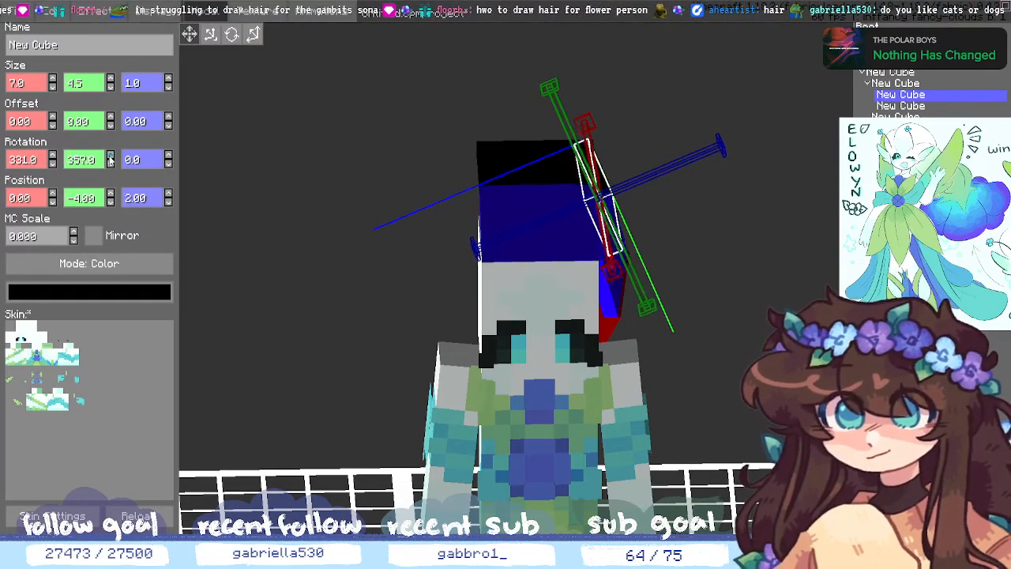
left_click(109, 156)
left_click(109, 156)
left_click(110, 157)
left_click(109, 158)
left_click(110, 158)
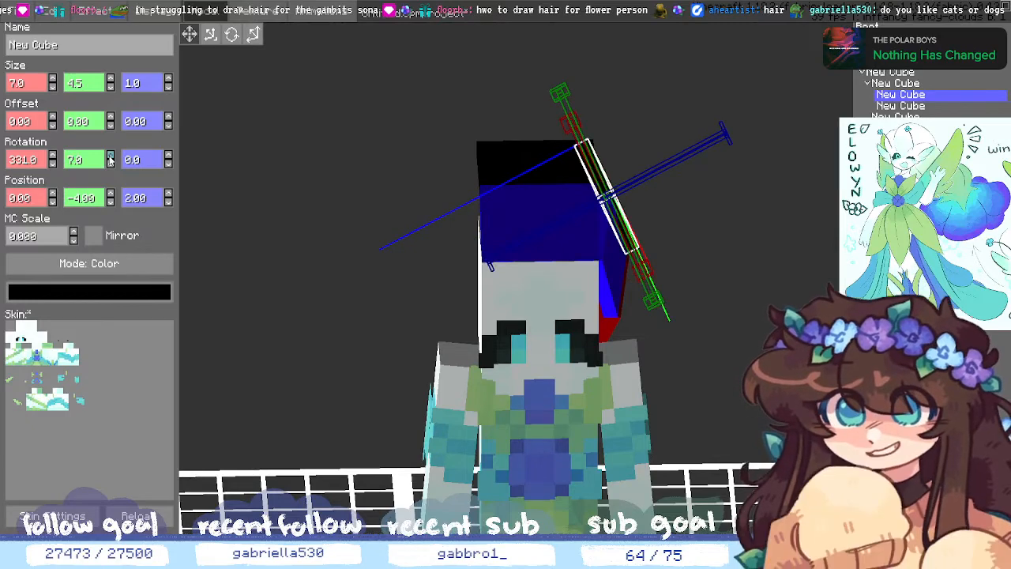
- Set the black cube's Y position to -5, then delete it
middle_click_drag(730, 395, 625, 383)
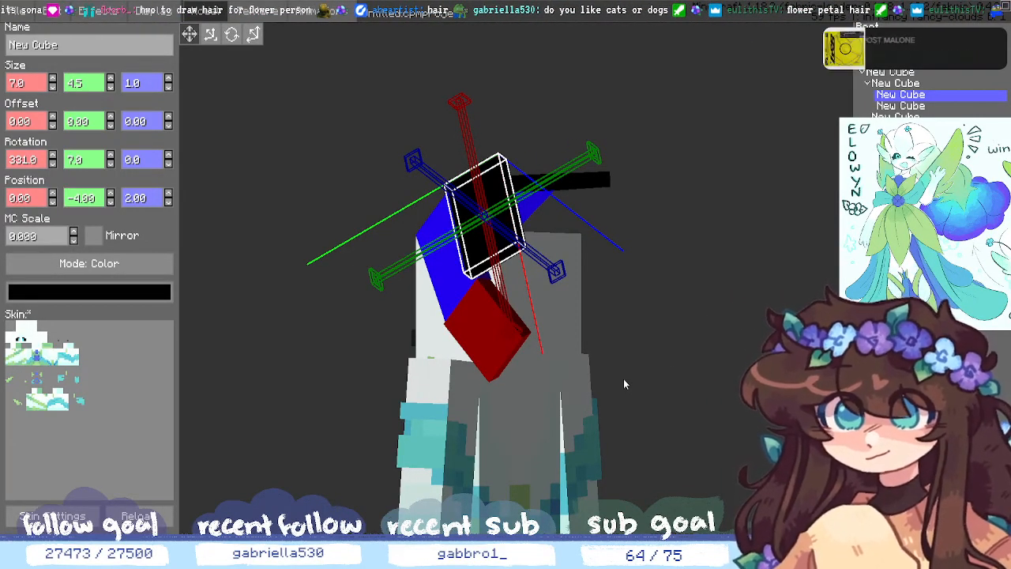
left_click(623, 378)
middle_click_drag(623, 378, 708, 338)
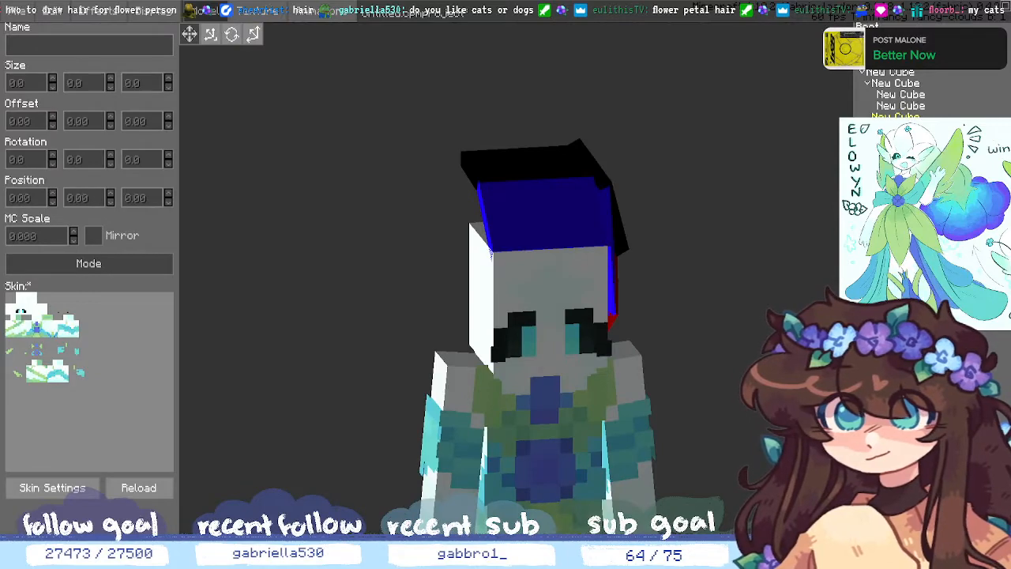
left_click(900, 94)
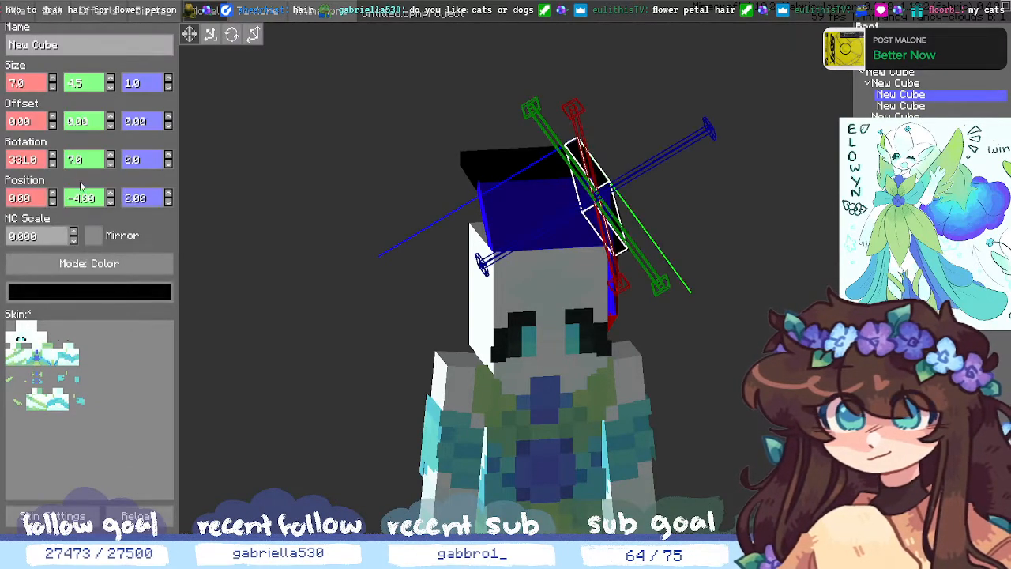
left_click(110, 194)
left_click(110, 195)
left_click(111, 202)
left_click(111, 202)
left_click(110, 202)
middle_click_drag(802, 380, 754, 363)
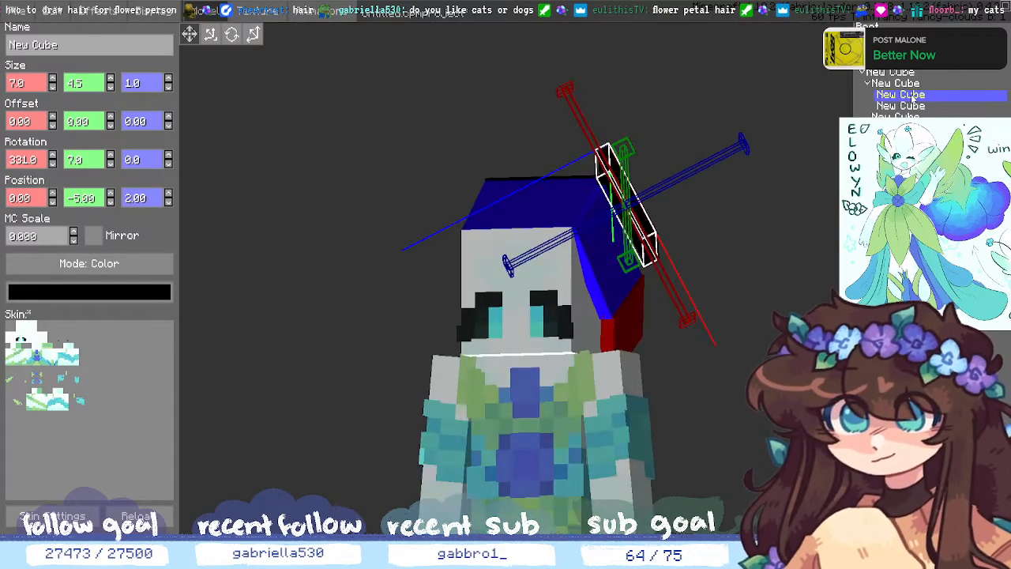
key("Delete")
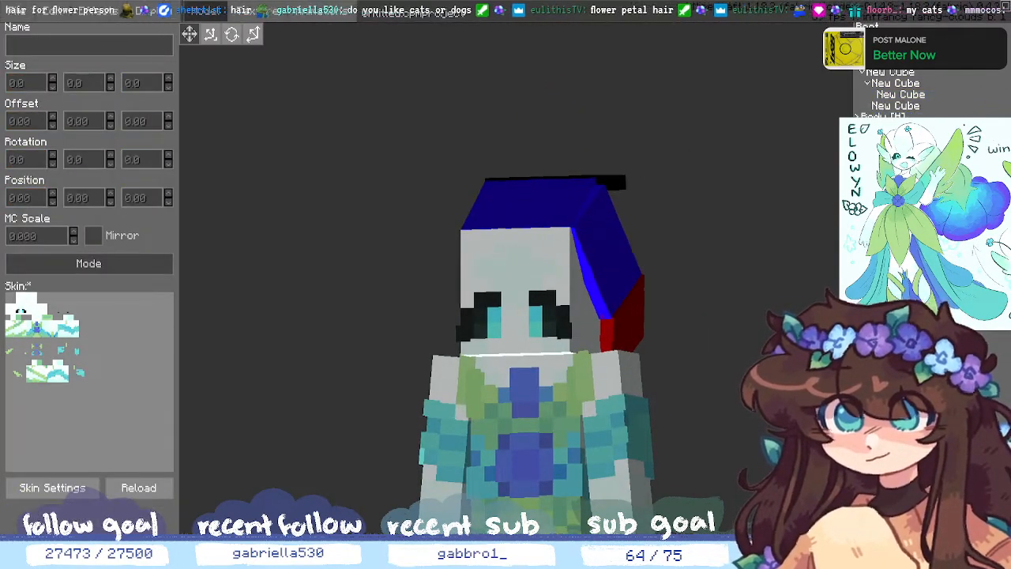
- Select the Head part in the outliner and add a new cube to it
middle_click_drag(821, 474, 795, 457)
left_click(862, 73)
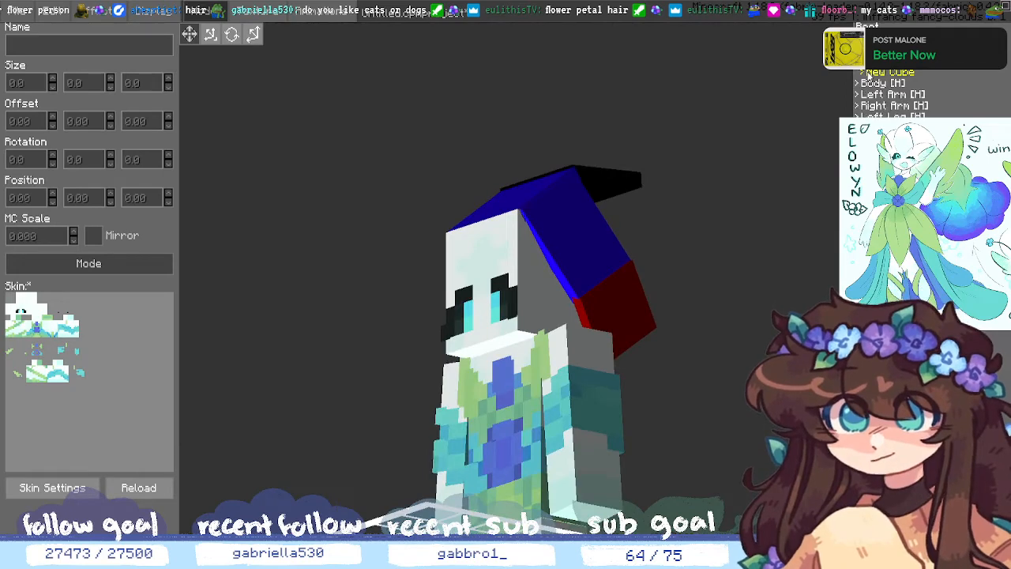
scroll(877, 89, "down", 1)
scroll(884, 88, "up", 1)
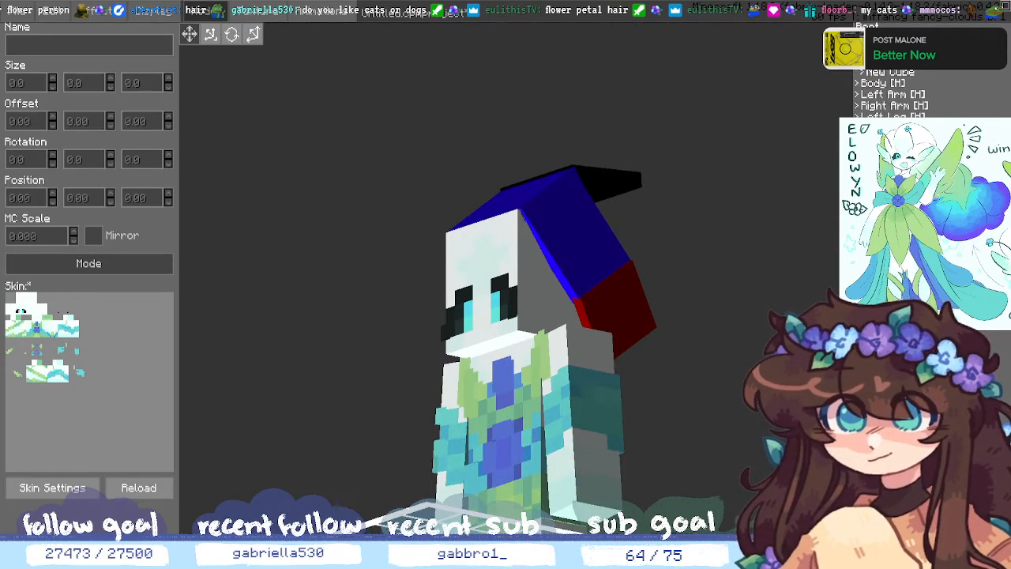
left_click(861, 72)
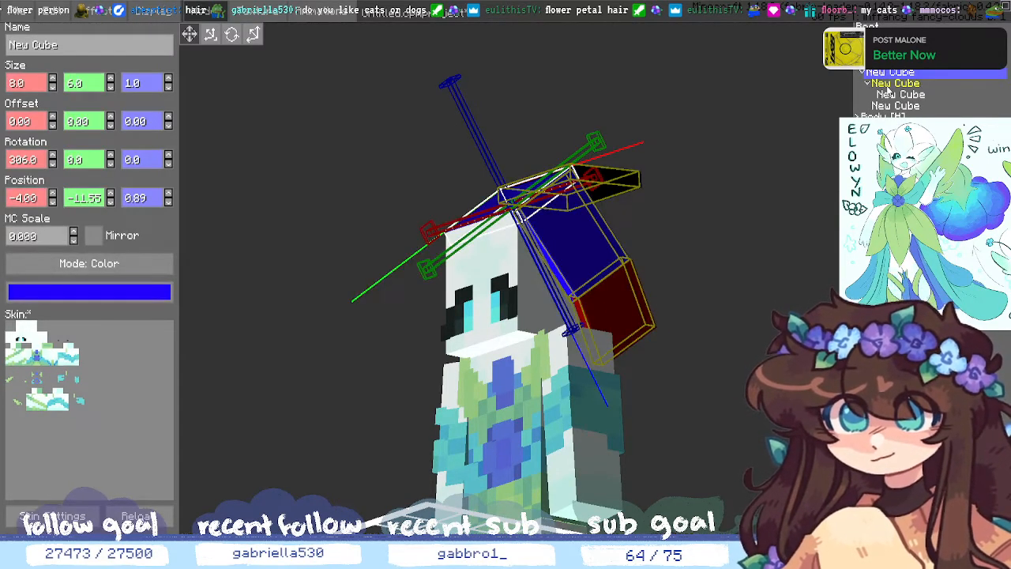
left_click(892, 83)
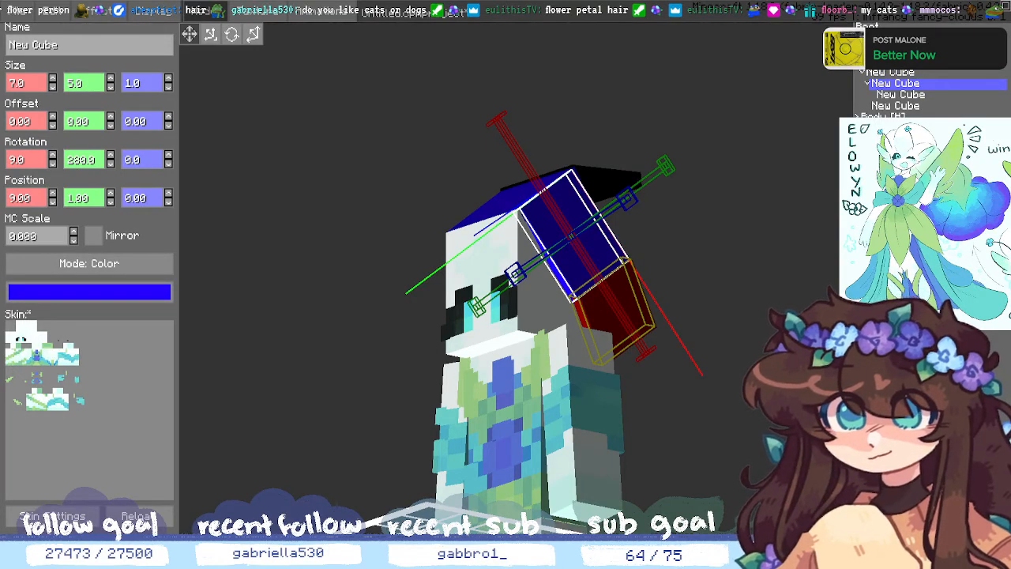
left_click(875, 62)
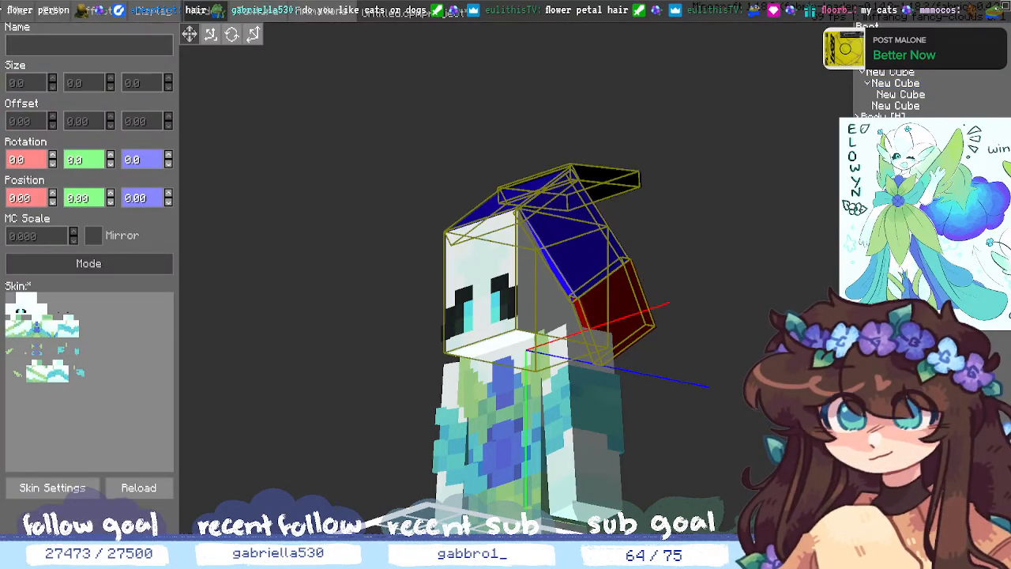
left_click(869, 402)
middle_click_drag(545, 237, 550, 332)
- Give the new cube length 5 and move it 5 units along X
left_click(54, 78)
left_click(54, 79)
left_click(53, 78)
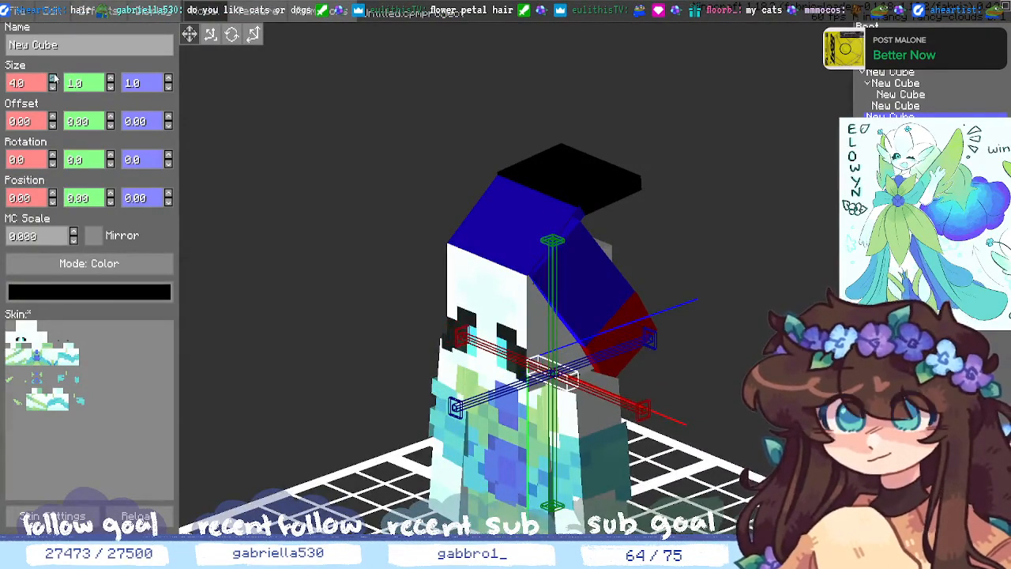
left_click(53, 78)
left_click(53, 78)
left_click(54, 78)
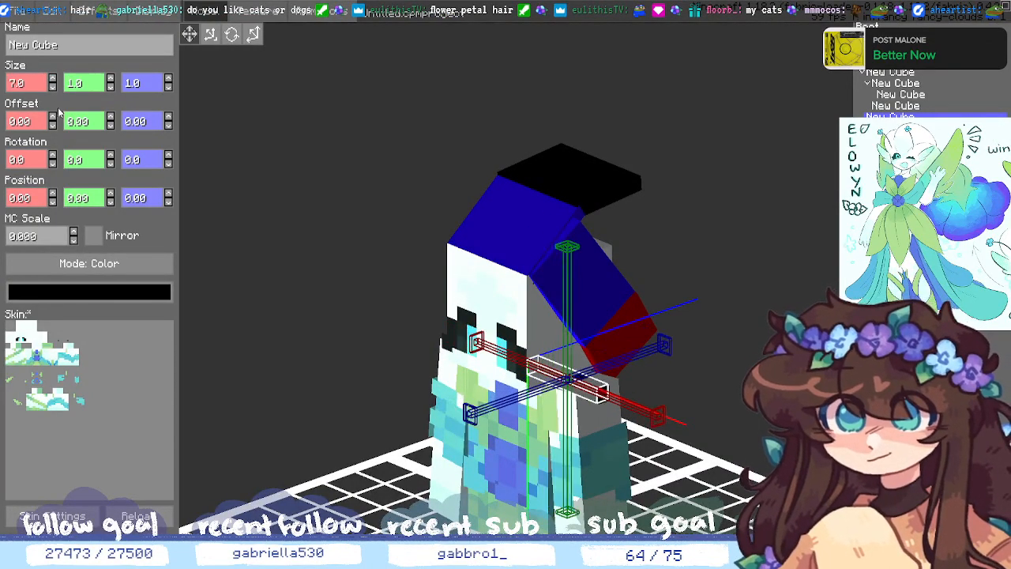
left_click(111, 202)
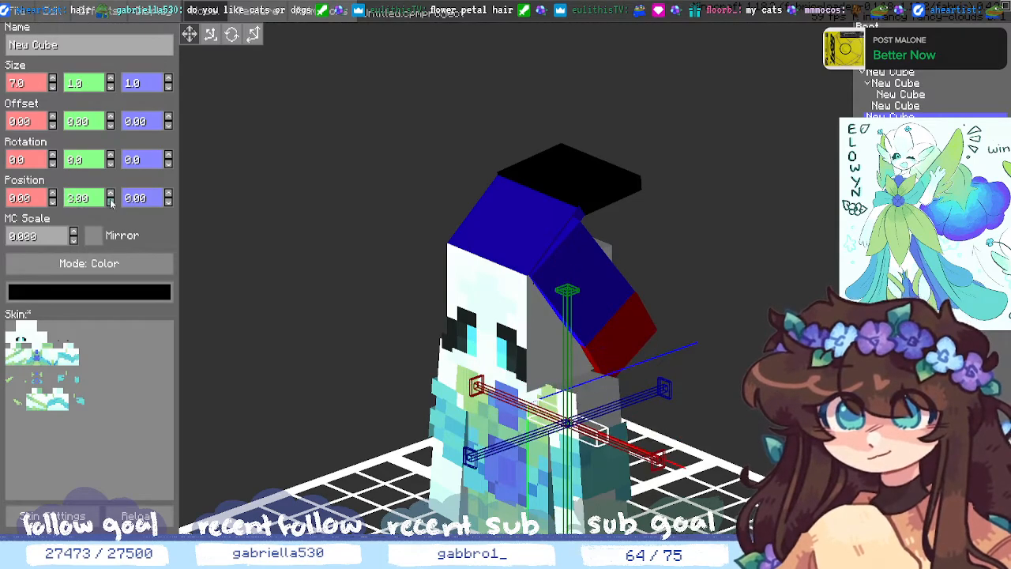
left_click(111, 203)
left_click(111, 202)
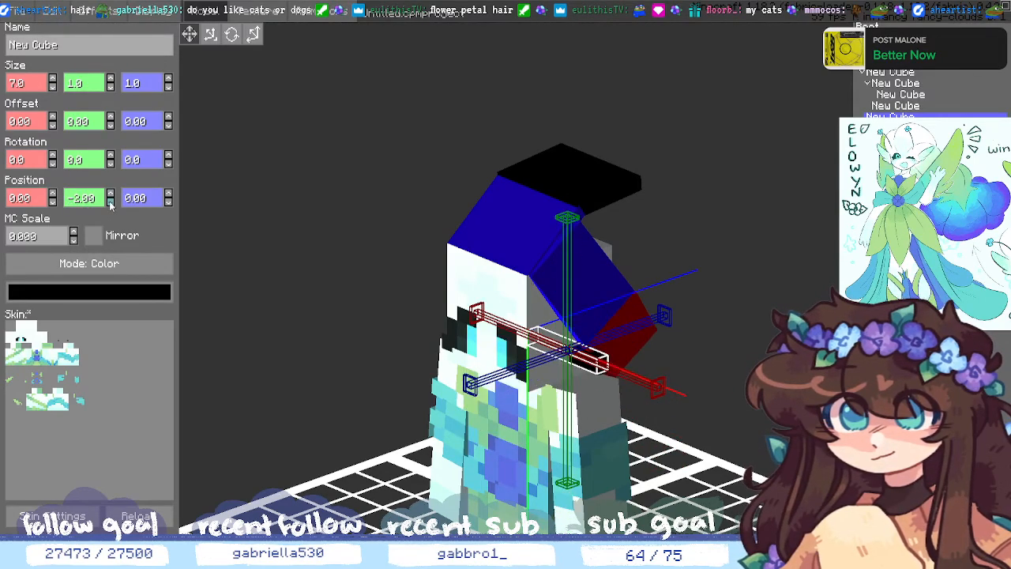
left_click(52, 197)
left_click(52, 197)
left_click(52, 197)
left_click(53, 197)
left_click(52, 196)
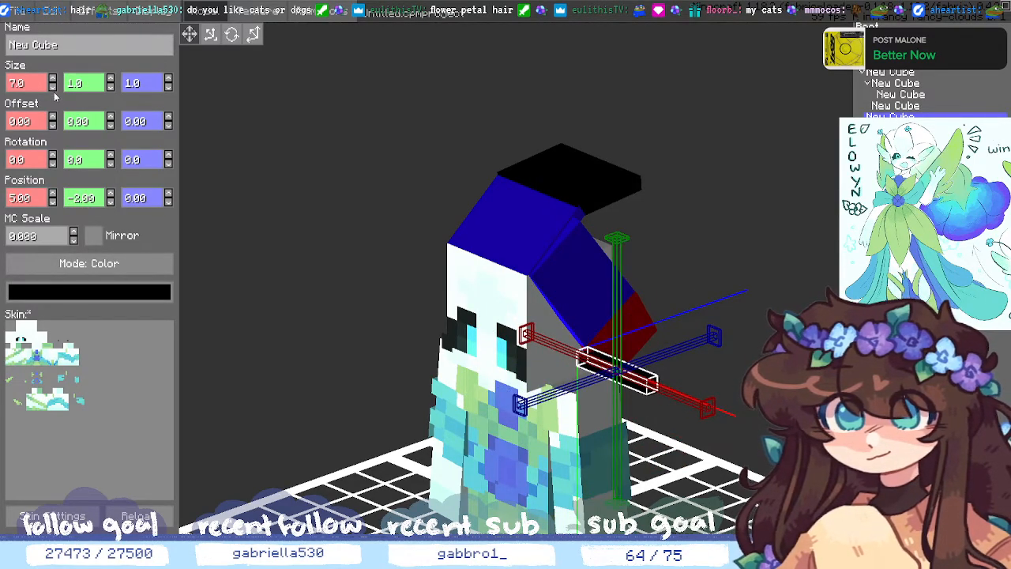
left_click(53, 87)
left_click(53, 88)
- Colour the new cube green
middle_click_drag(698, 375, 668, 407)
left_click(125, 292)
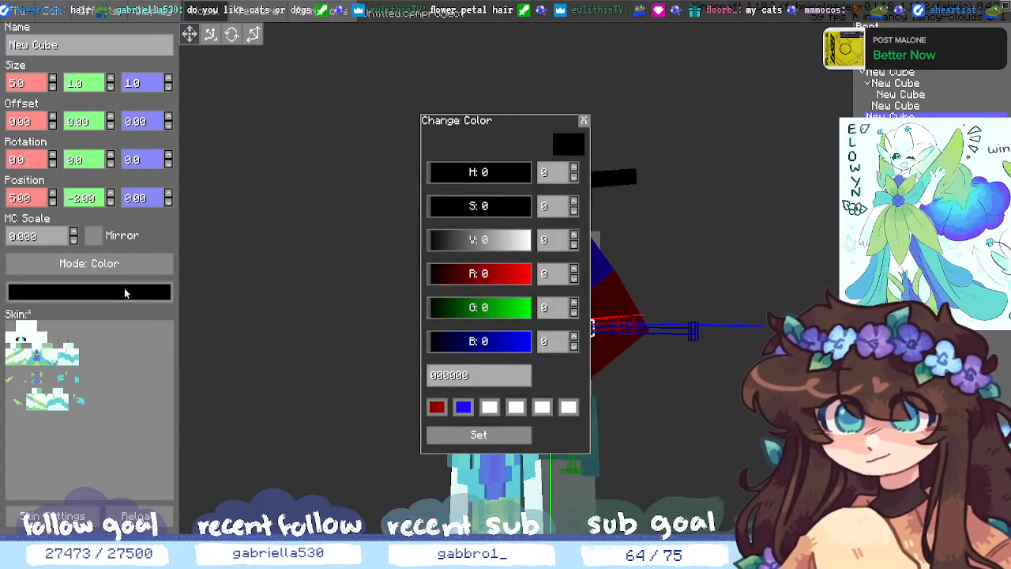
left_click(487, 315)
left_click(469, 435)
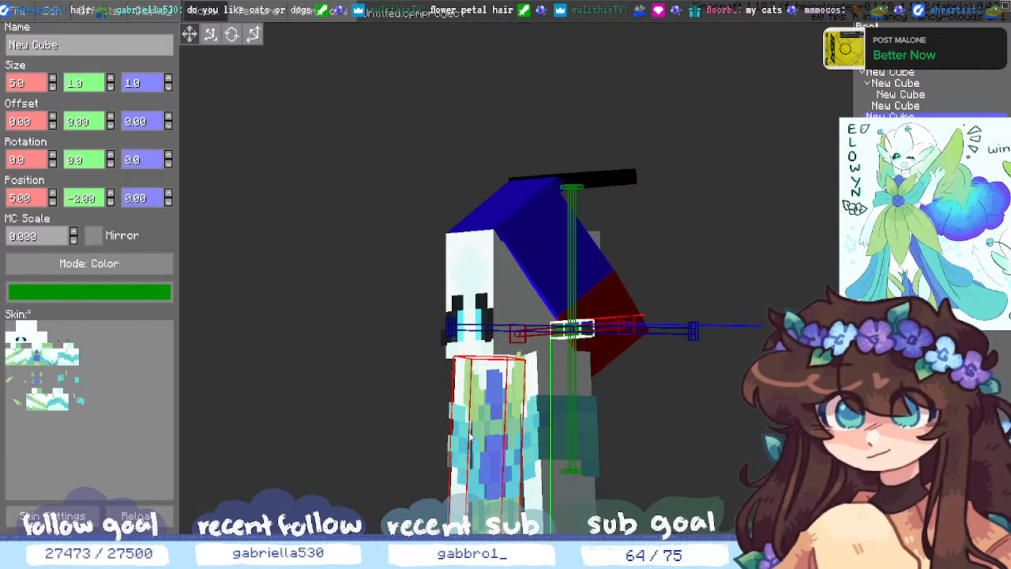
- Tilt the green cube and turn it around its vertical axis with the rotation spinners
left_click(52, 164)
left_click(52, 163)
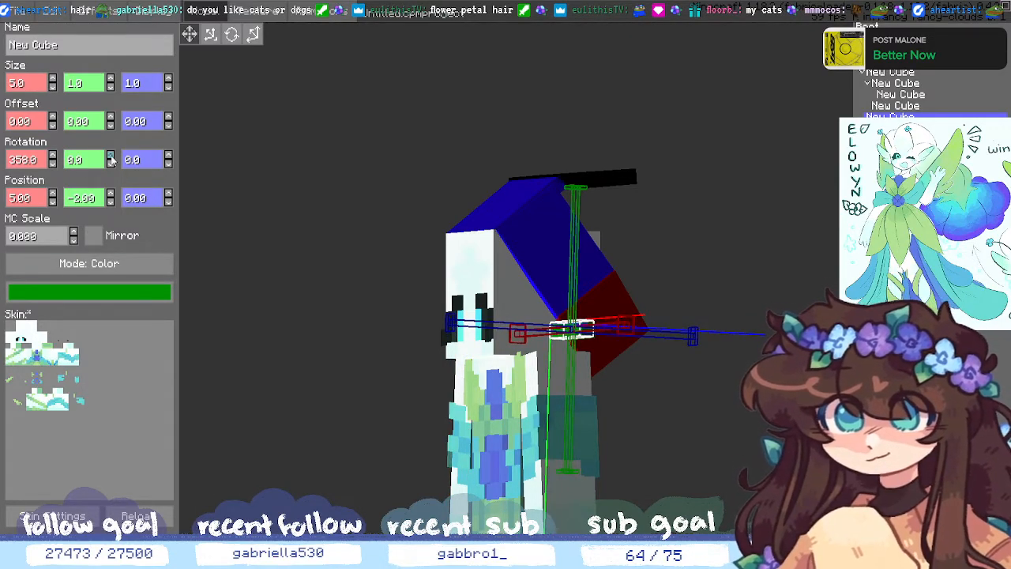
left_click(110, 157)
left_click(111, 157)
left_click(109, 165)
left_click(110, 165)
left_click(109, 165)
left_click(109, 164)
left_click(109, 164)
left_click(109, 165)
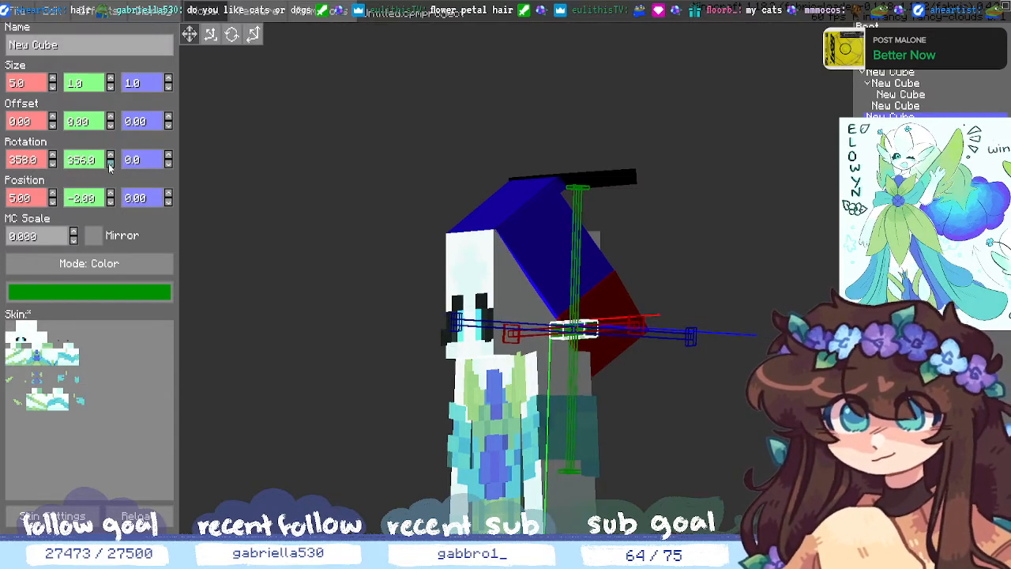
left_click(109, 164)
left_click(109, 164)
left_click(109, 164)
left_click(108, 164)
left_click(109, 164)
left_click(109, 165)
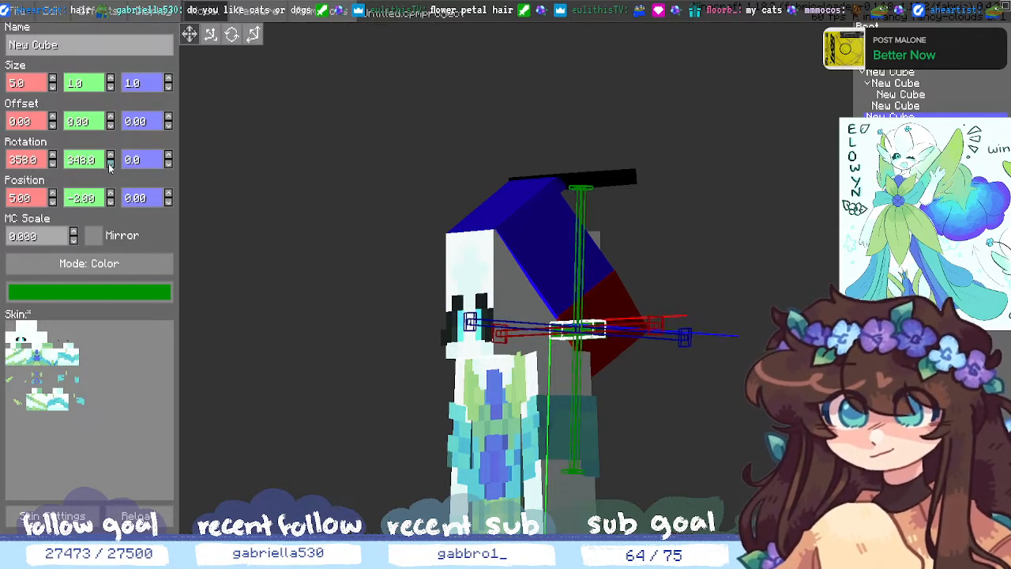
left_click(109, 165)
left_click(109, 164)
left_click(110, 164)
left_click(111, 163)
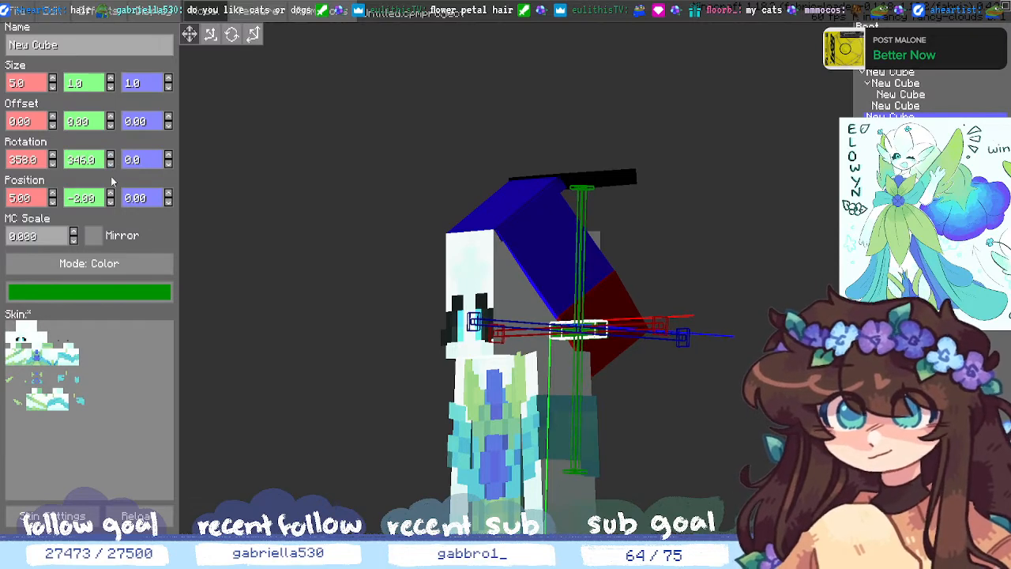
left_click(110, 163)
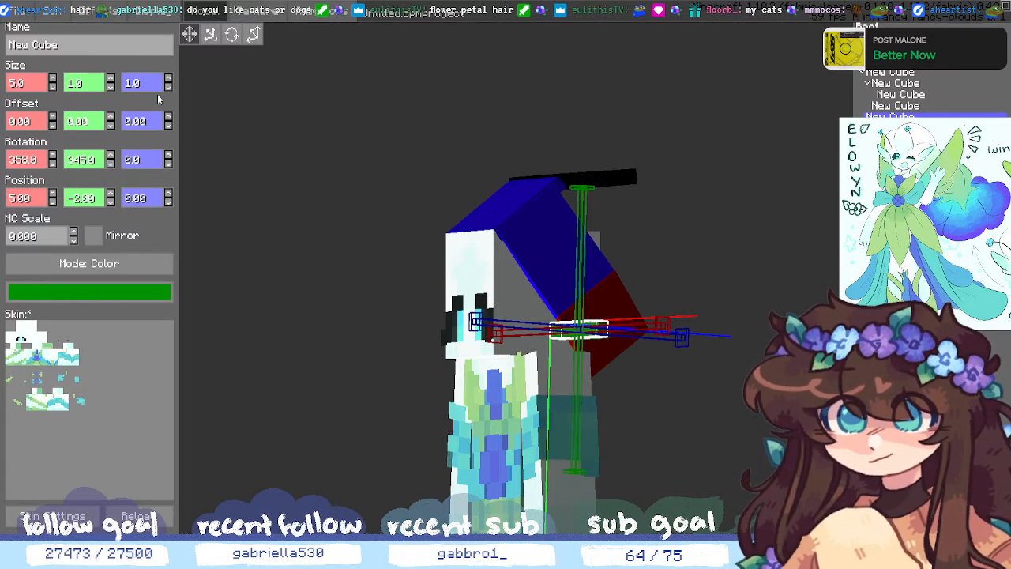
left_click(210, 34)
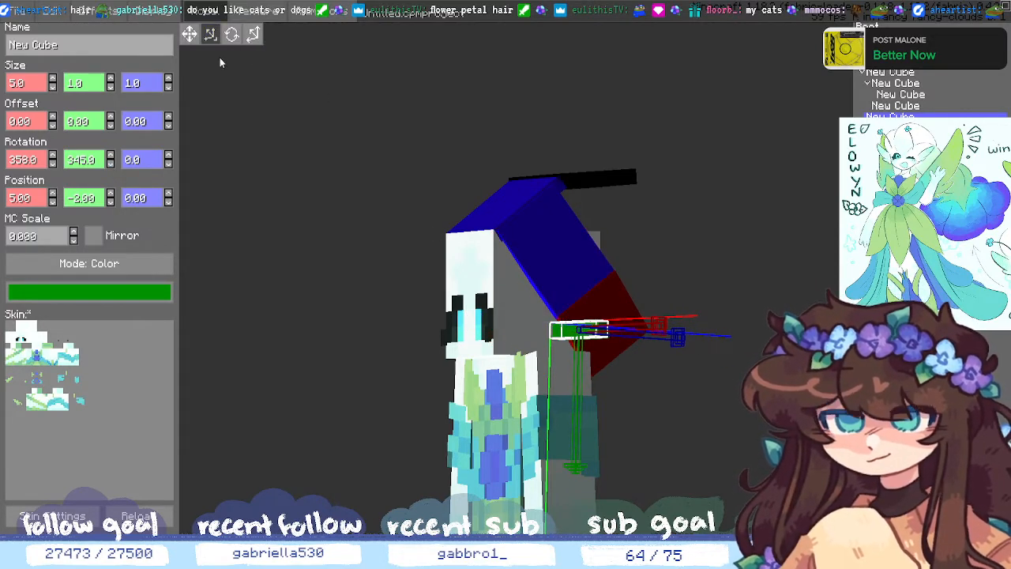
- Swing the green cube around and tilt it diagonally with the rotation gizmo
left_click(231, 34)
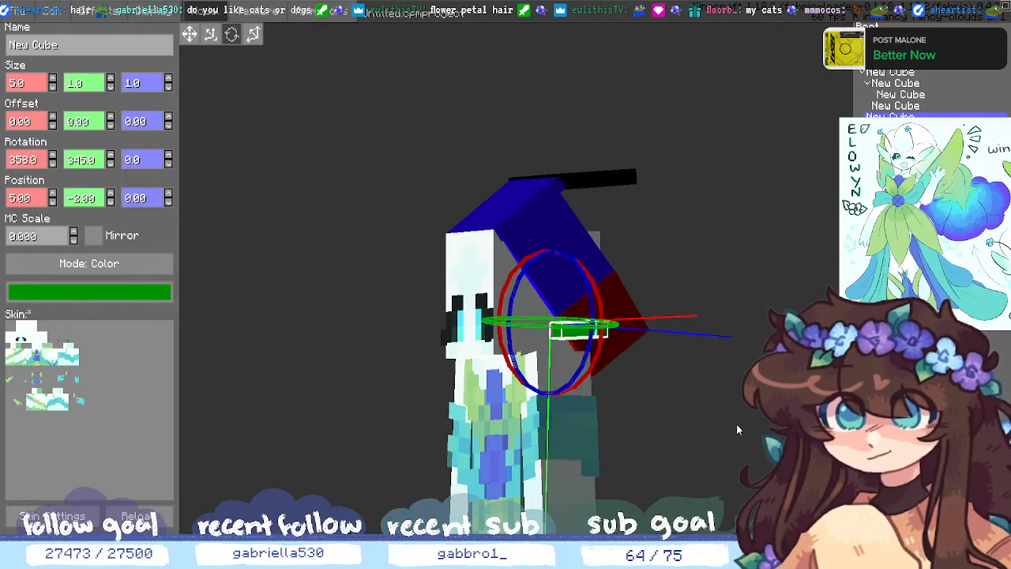
middle_click_drag(737, 429, 748, 464)
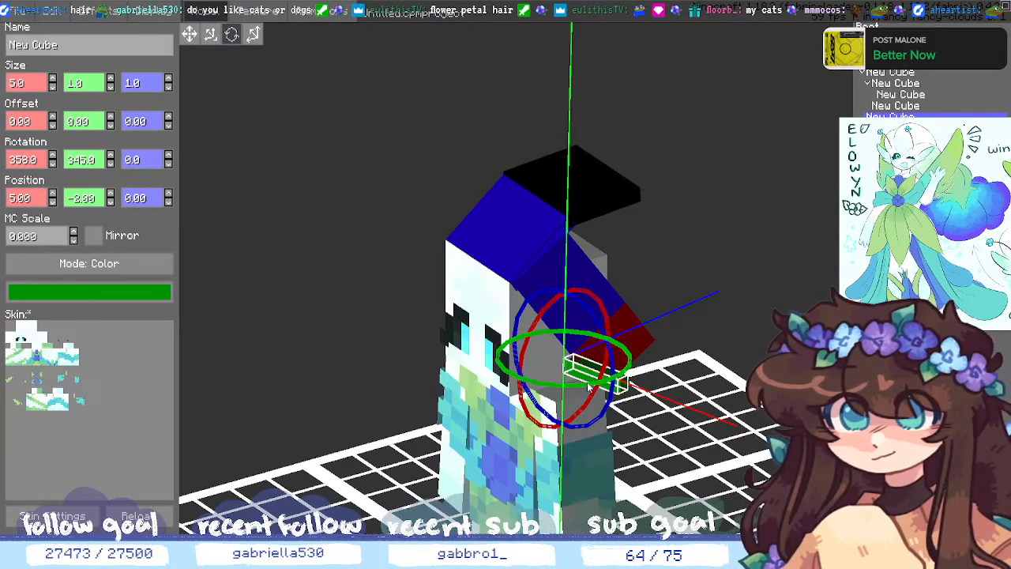
left_click_drag(596, 383, 633, 380)
middle_click_drag(664, 404, 669, 440)
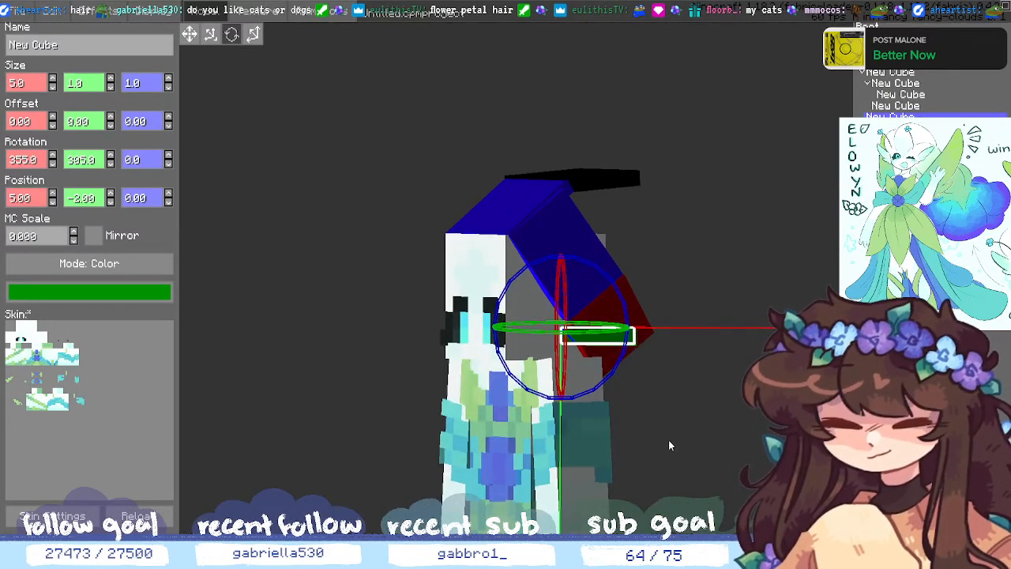
left_click_drag(611, 375, 590, 365)
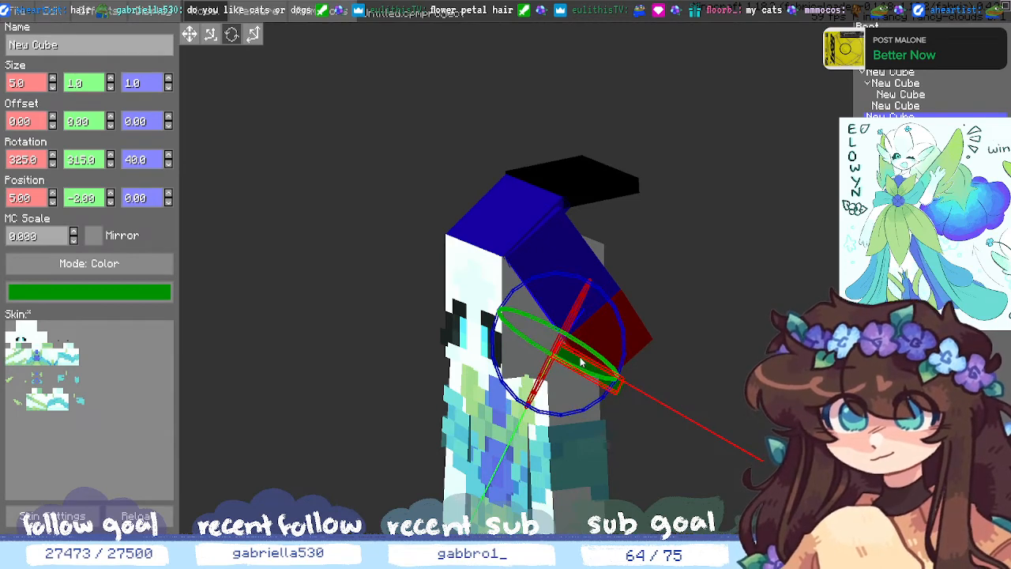
- Nudge the green cube's X, Y and Z position and refine its diagonal tilt
left_click(111, 201)
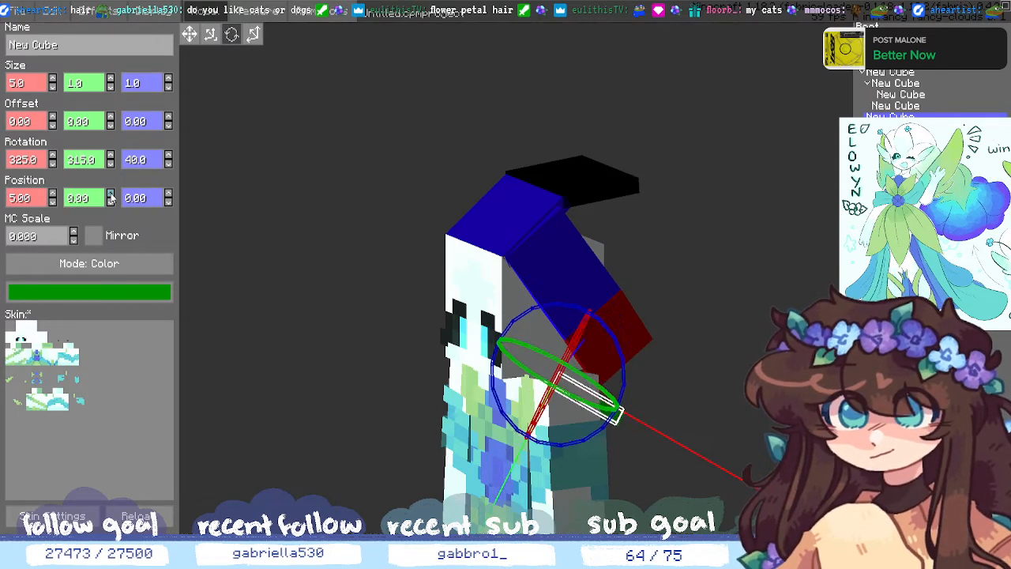
left_click(53, 200)
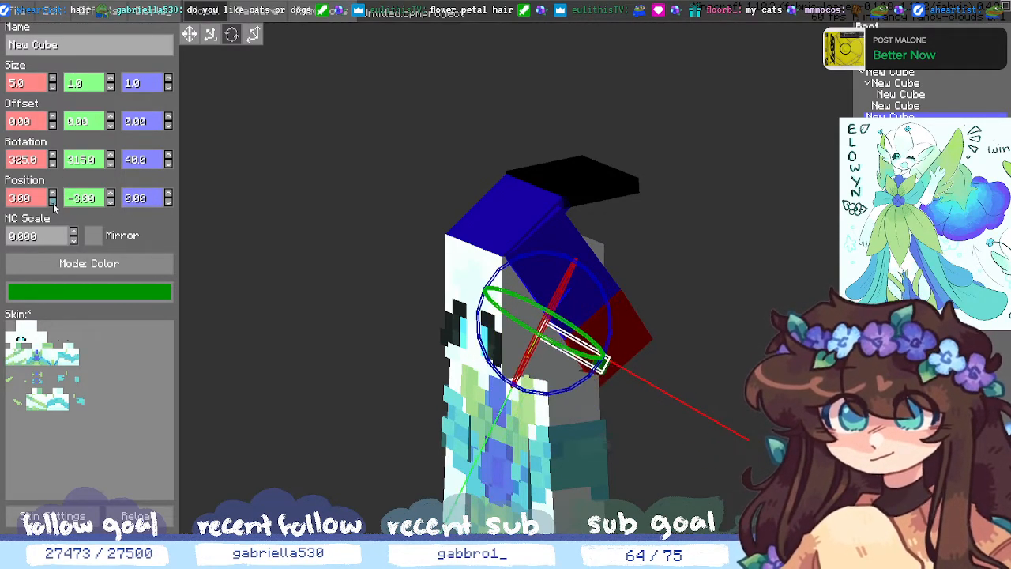
left_click(53, 201)
left_click(52, 194)
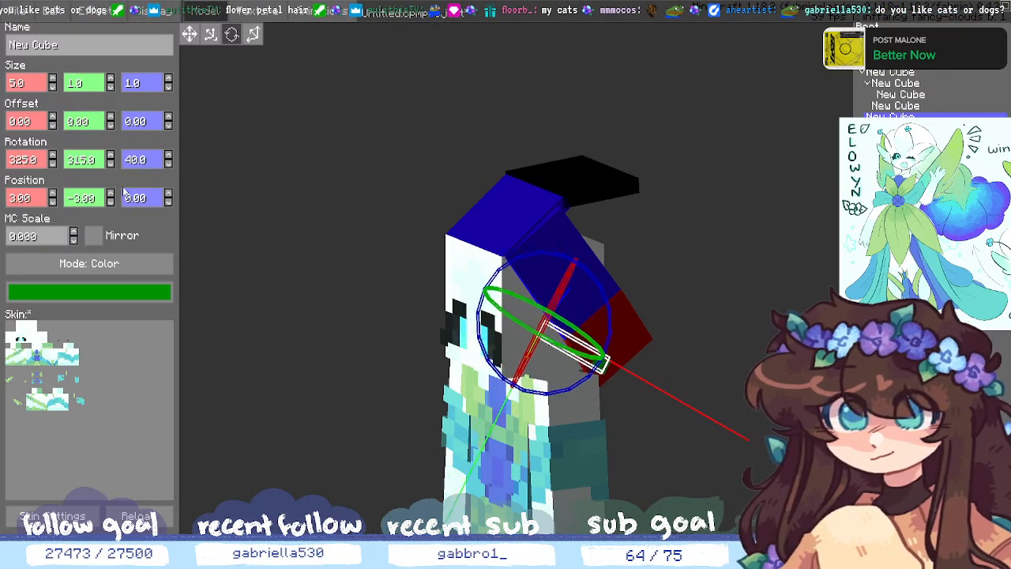
left_click(168, 202)
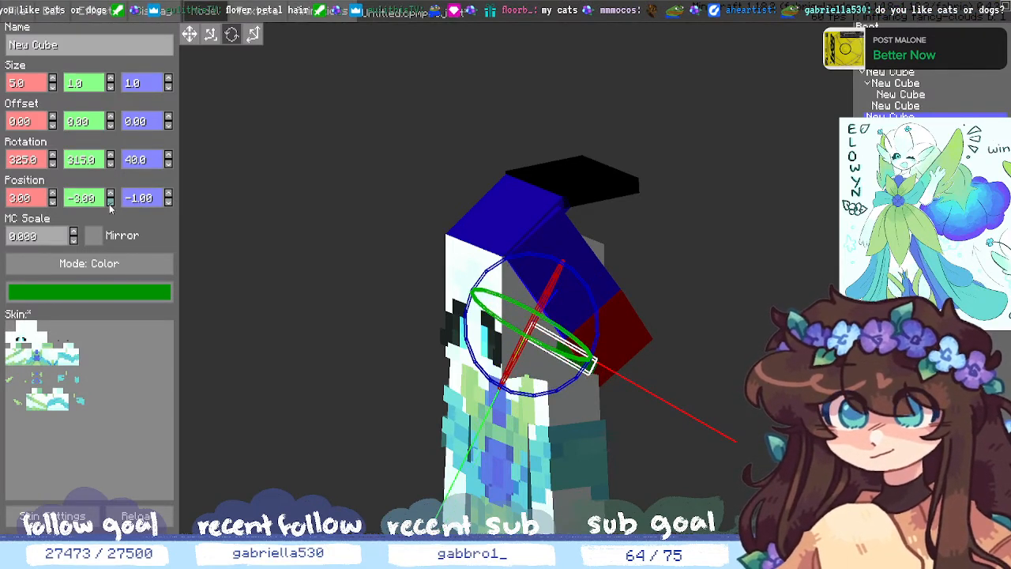
left_click(110, 195)
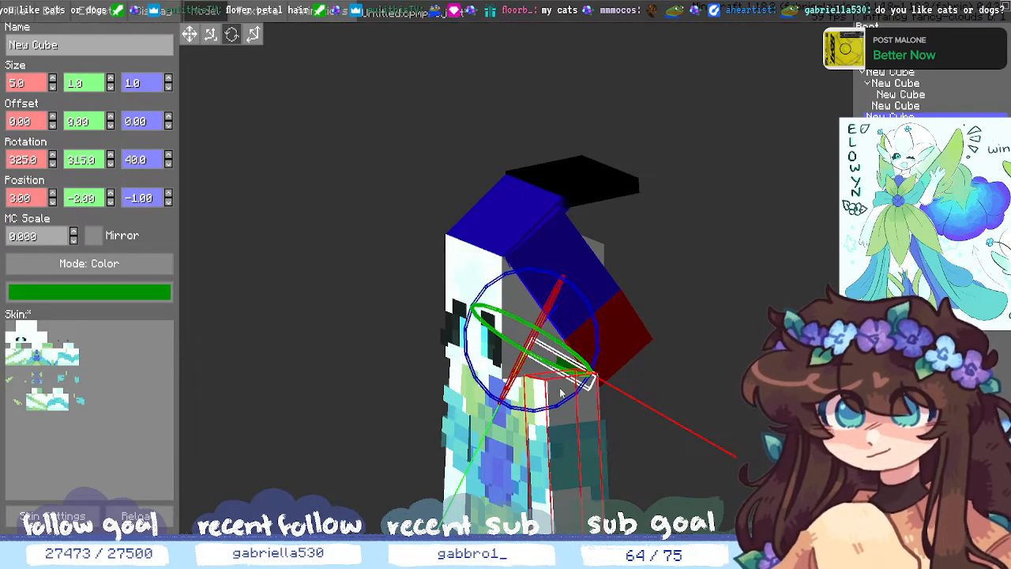
left_click_drag(561, 392, 598, 359)
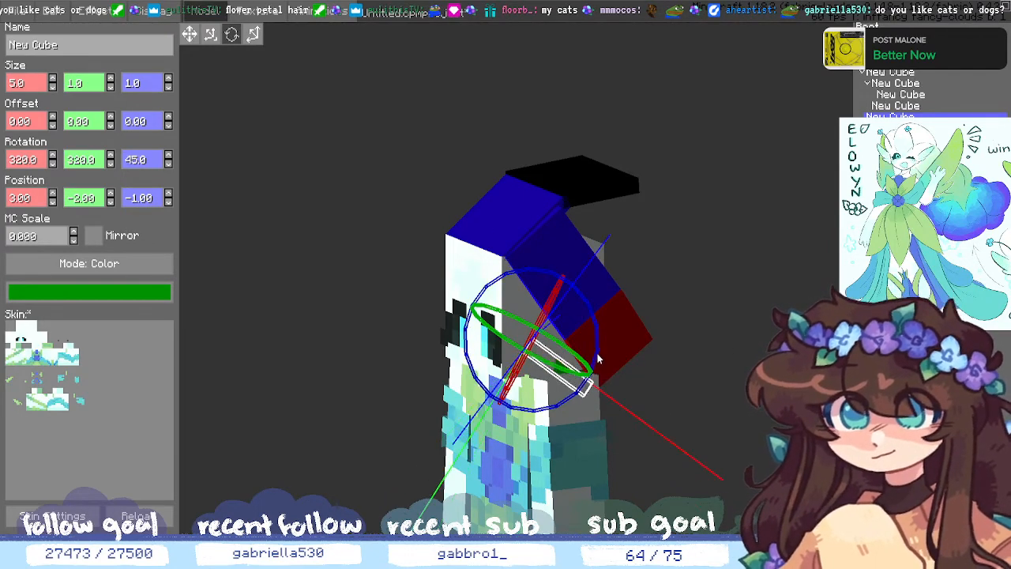
- Place the green cube at position 7, -4, 1 against the red hair piece
left_click(167, 195)
left_click(167, 195)
left_click(168, 195)
left_click(168, 195)
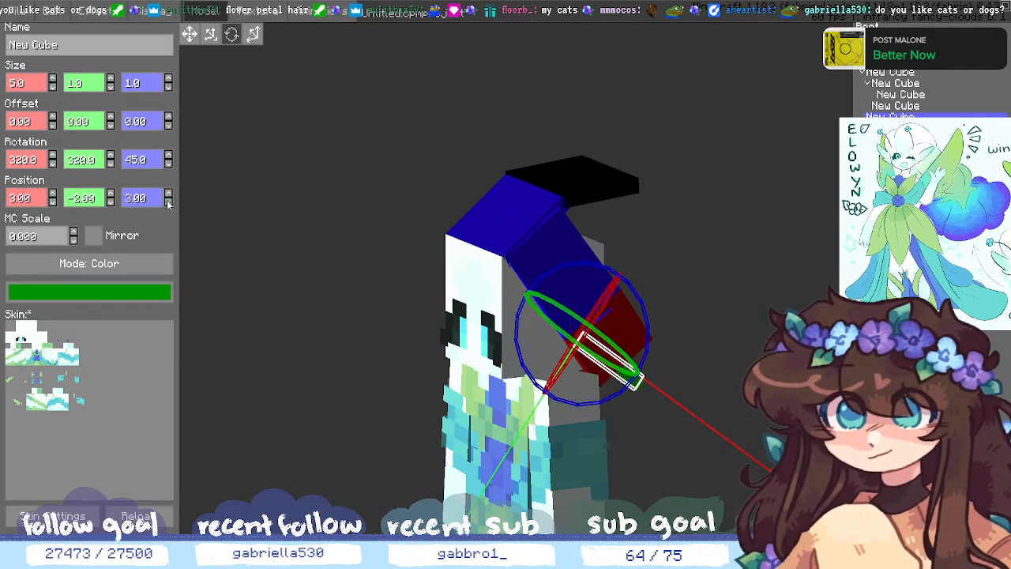
left_click(168, 201)
left_click(167, 201)
left_click(111, 201)
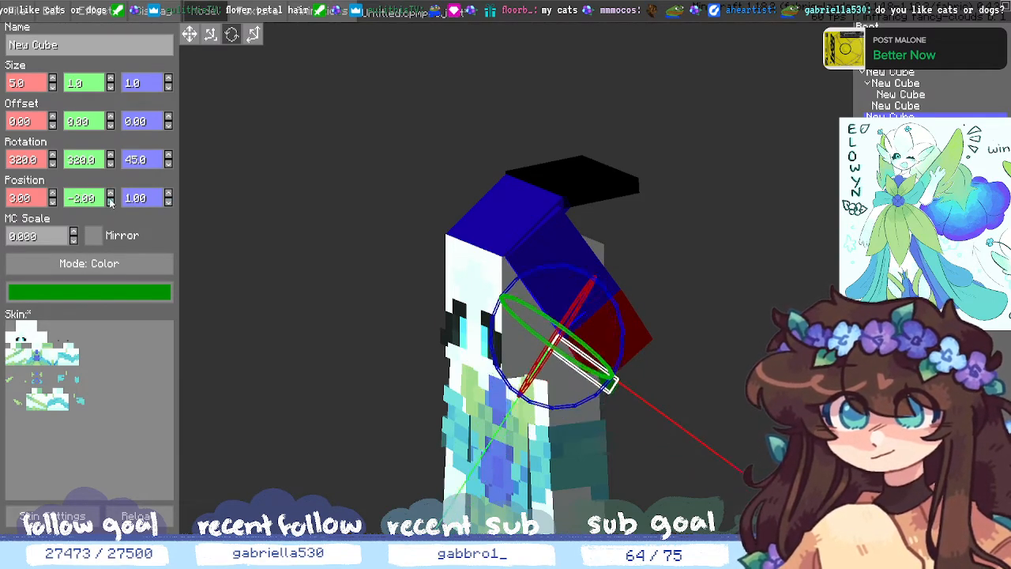
left_click(111, 201)
left_click(52, 194)
left_click(52, 194)
left_click(52, 193)
left_click(52, 194)
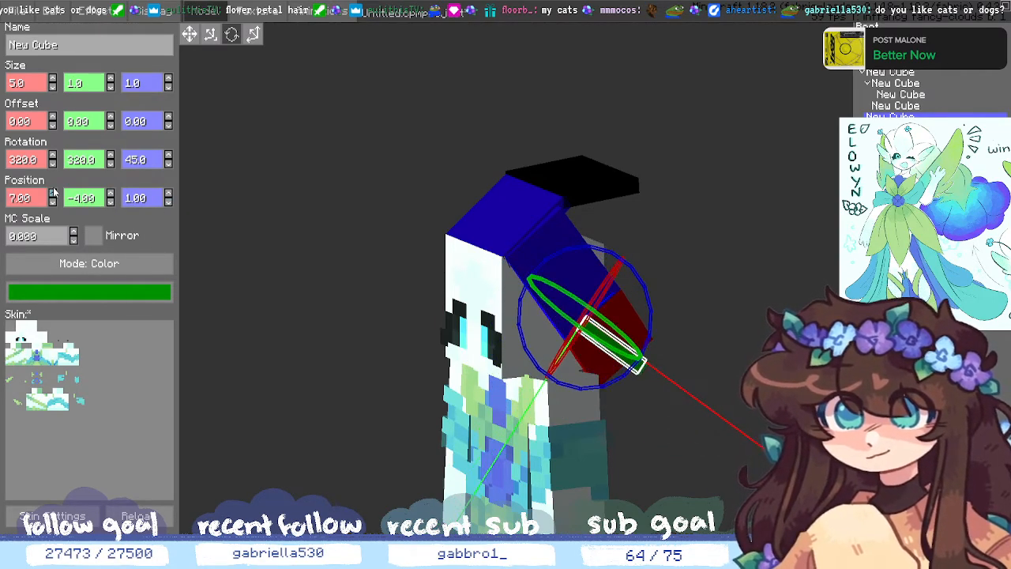
left_click_drag(610, 398, 603, 466)
- Shorten the green bar to 4×1×1 with the resize gizmo
middle_click_drag(603, 467, 592, 465)
left_click(189, 35)
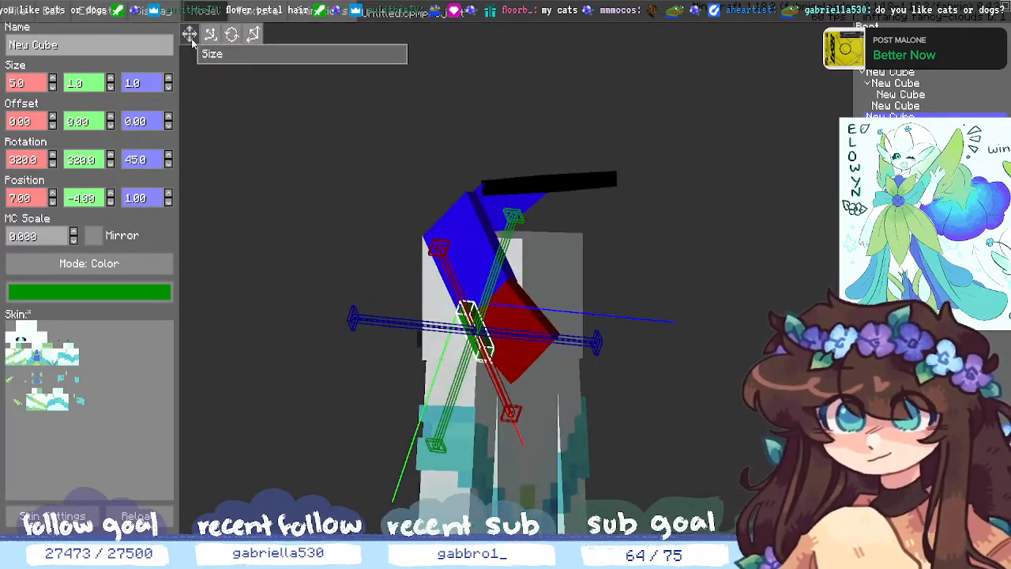
middle_click_drag(207, 272, 294, 253)
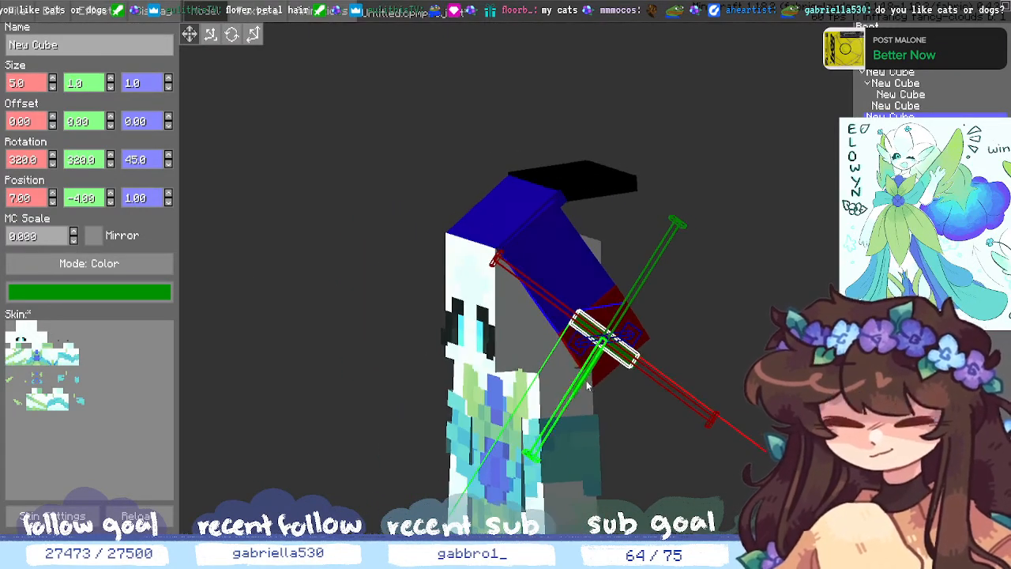
left_click_drag(587, 385, 608, 338)
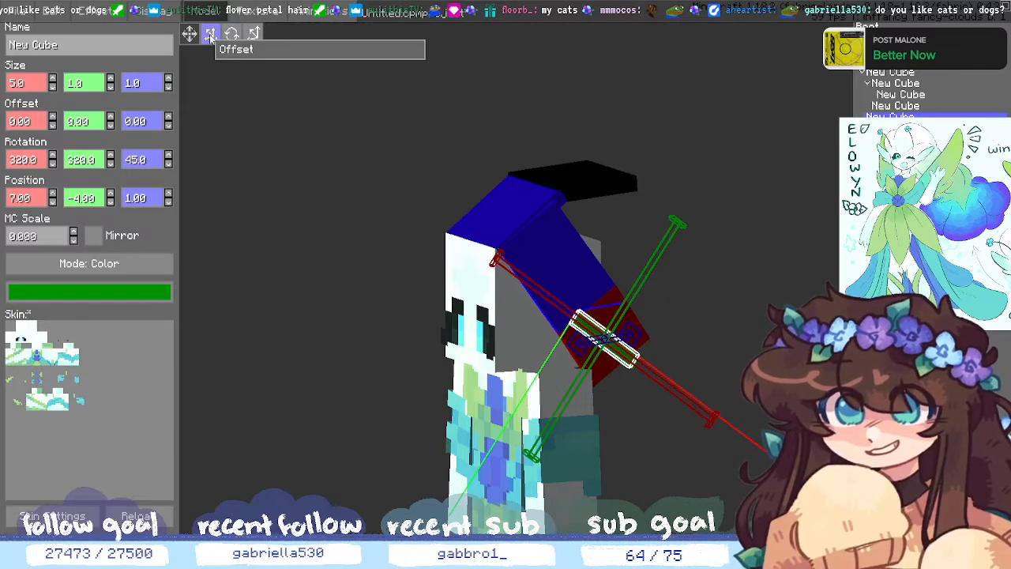
- Move the green bar to position 5, -4, -2
left_click(253, 34)
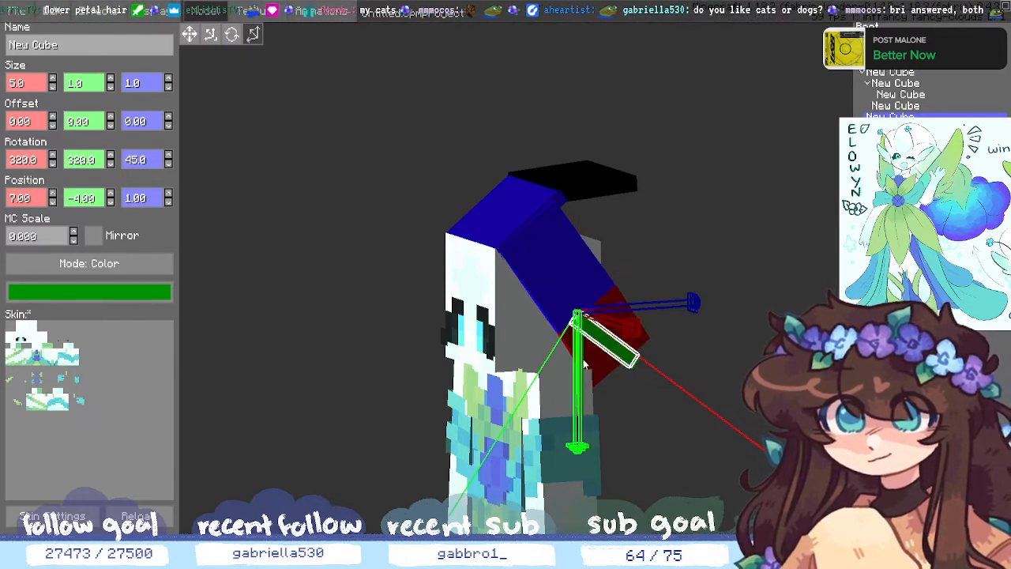
mouse_move(575, 371)
left_mouse_down()
mouse_move(563, 391)
mouse_move(569, 379)
left_mouse_up()
left_click_drag(607, 342, 644, 355)
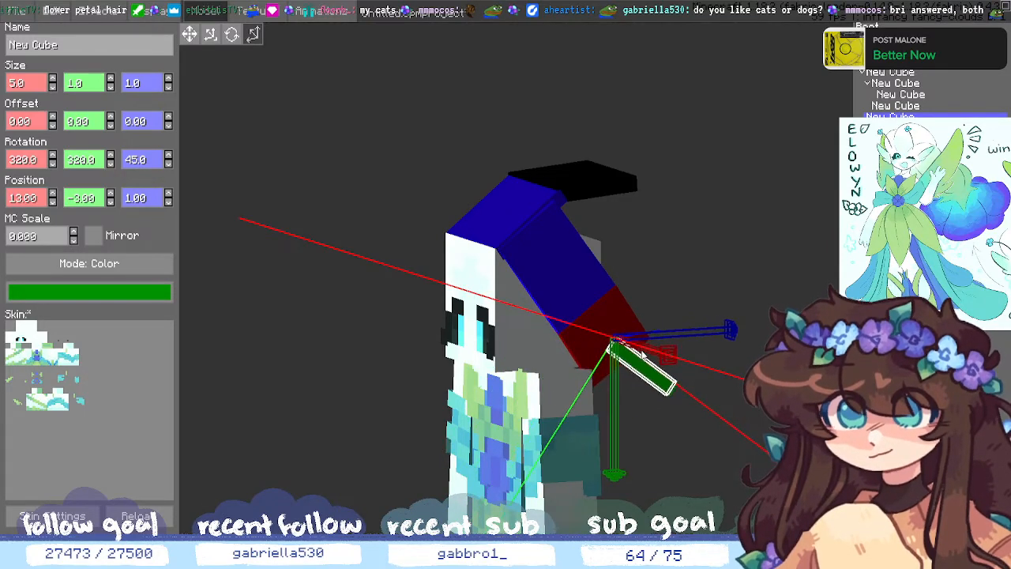
middle_click_drag(660, 463, 702, 465)
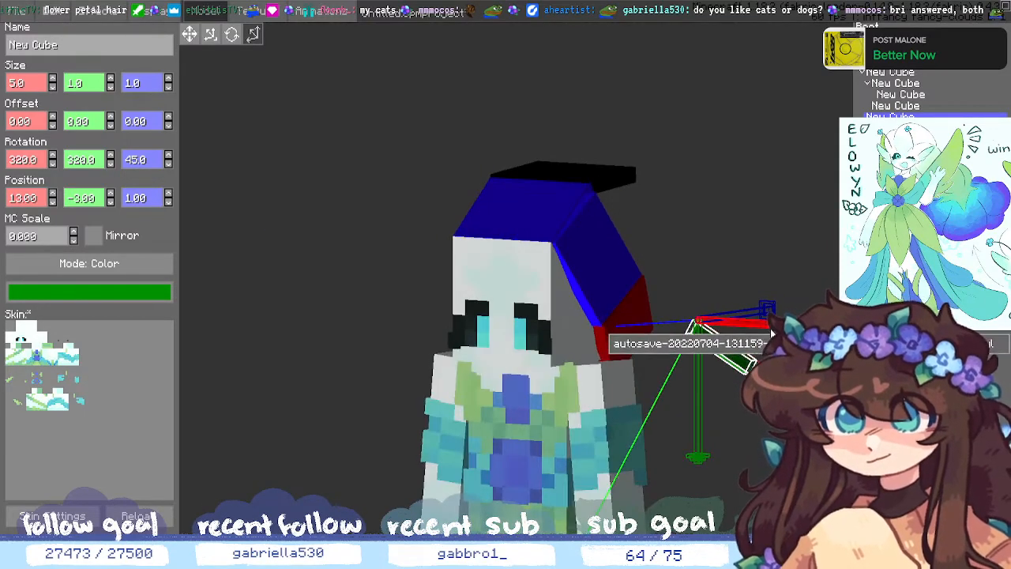
left_click_drag(757, 332, 633, 313)
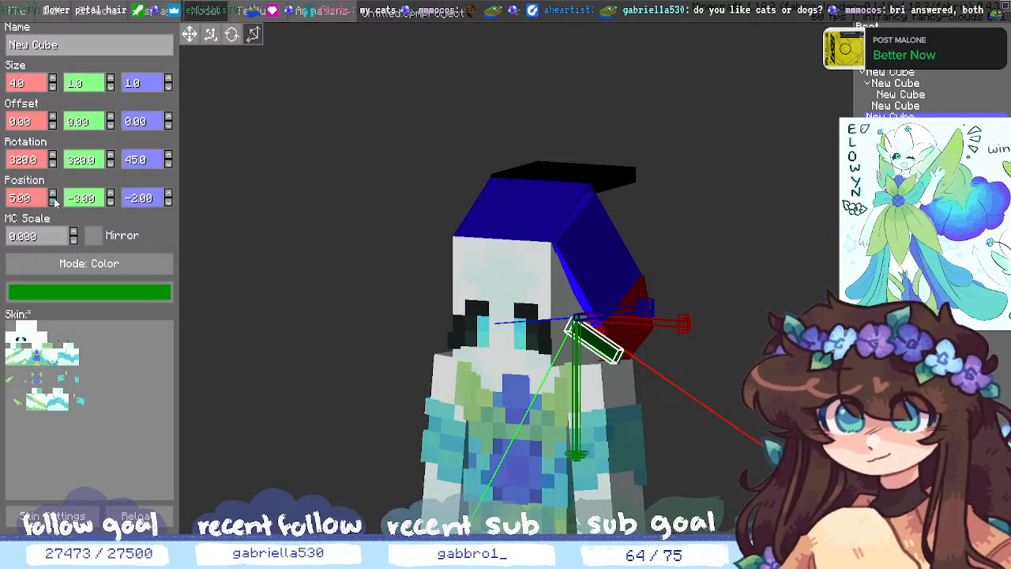
left_click(110, 202)
- Lower the green bar's Y rotation to 305 degrees
middle_click_drag(825, 454, 778, 489)
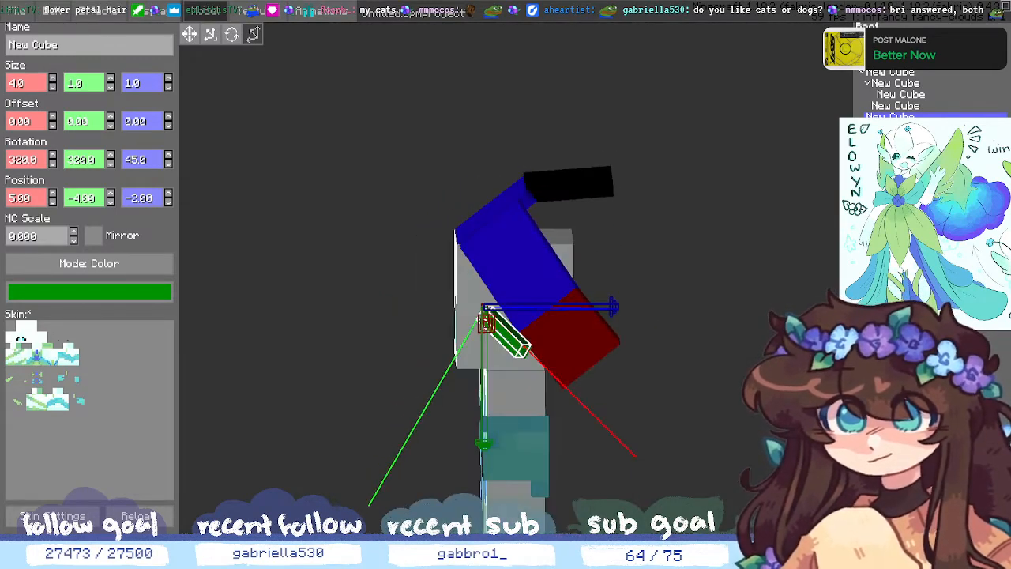
left_click(110, 158)
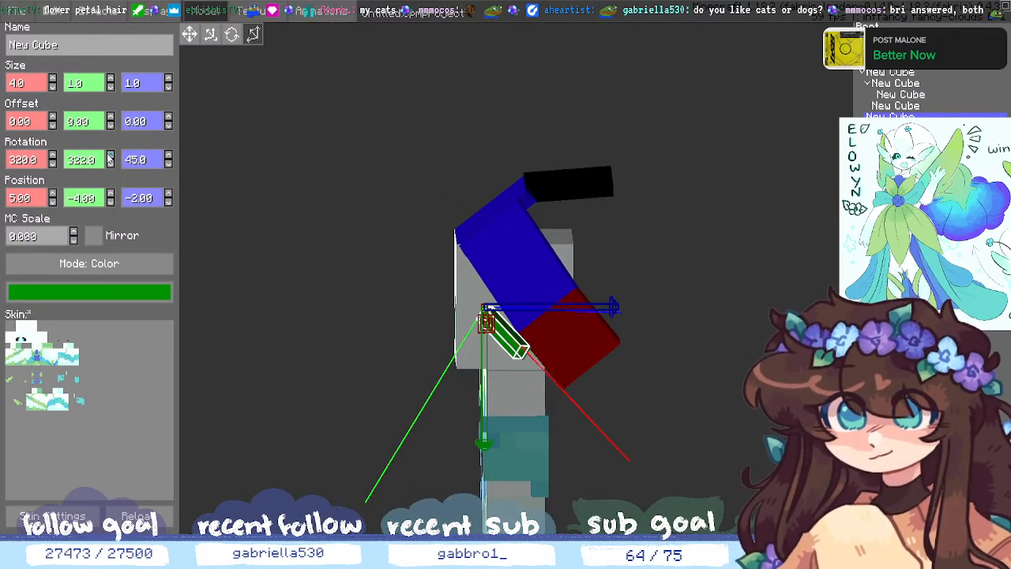
left_click(113, 162)
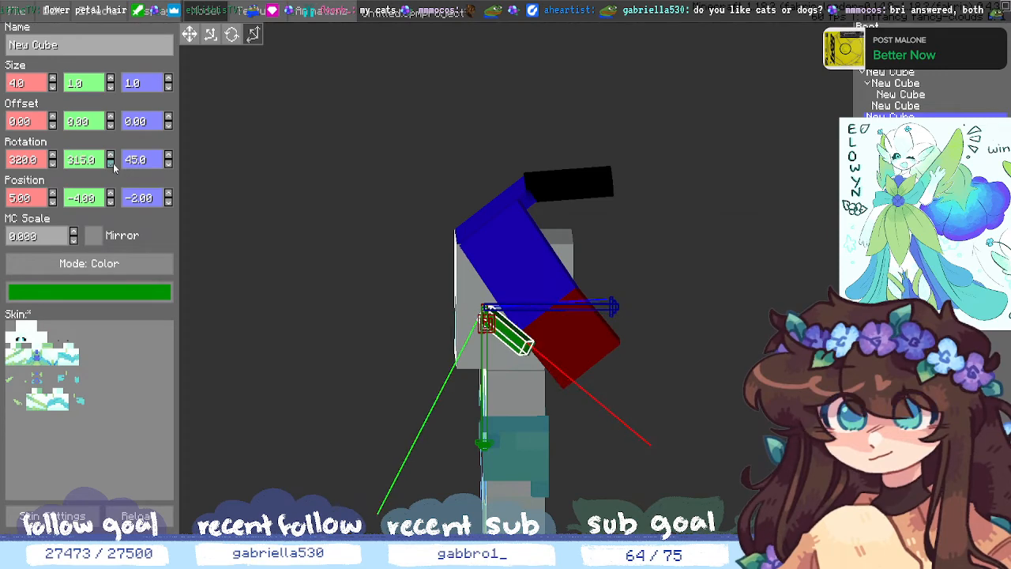
middle_click_drag(713, 444, 802, 451)
left_click(110, 163)
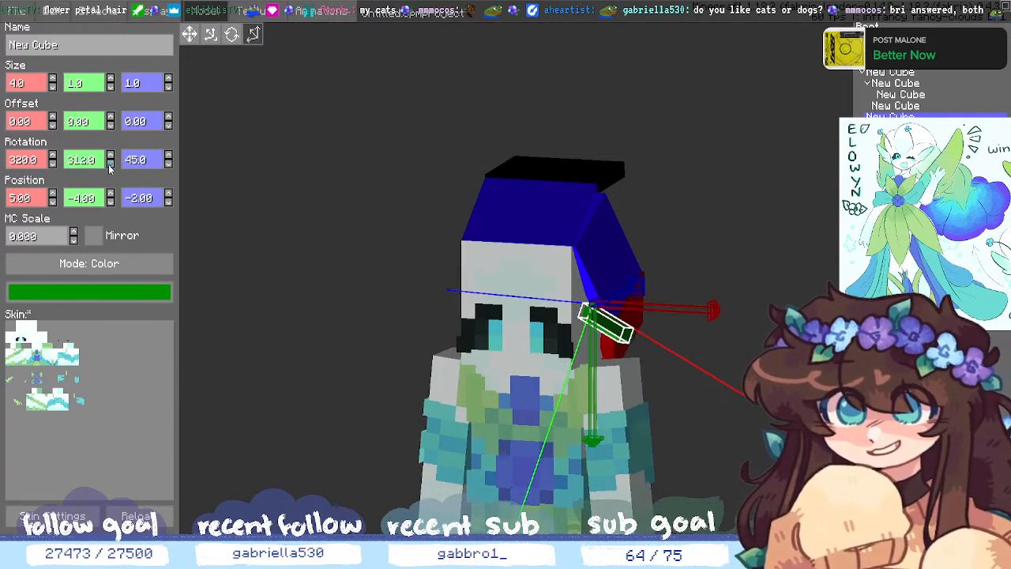
- Lengthen the green slab to 5 with a -2 X offset, keeping its thickness at 1
left_click(52, 79)
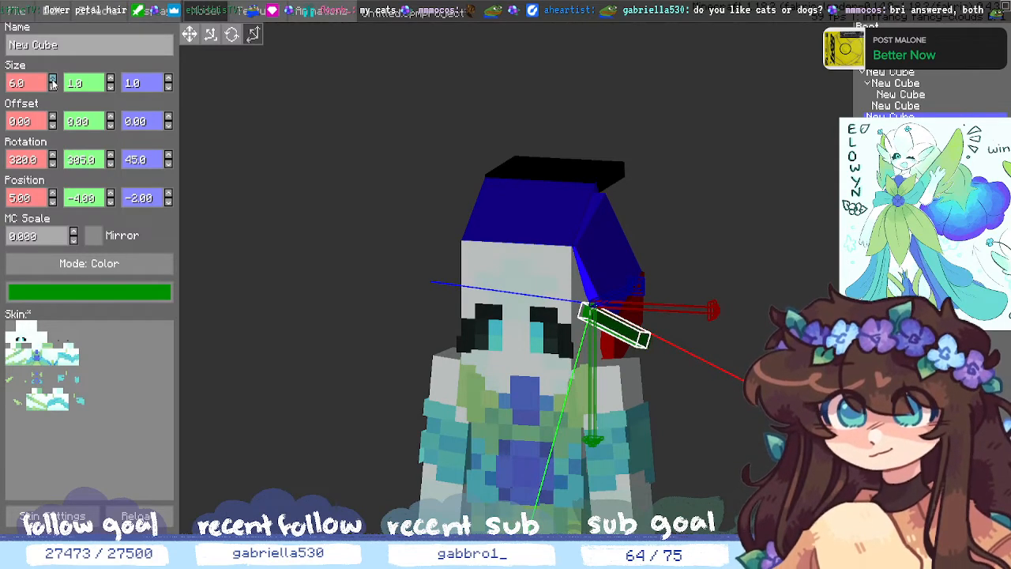
left_click(52, 124)
left_click(52, 124)
left_click(194, 40)
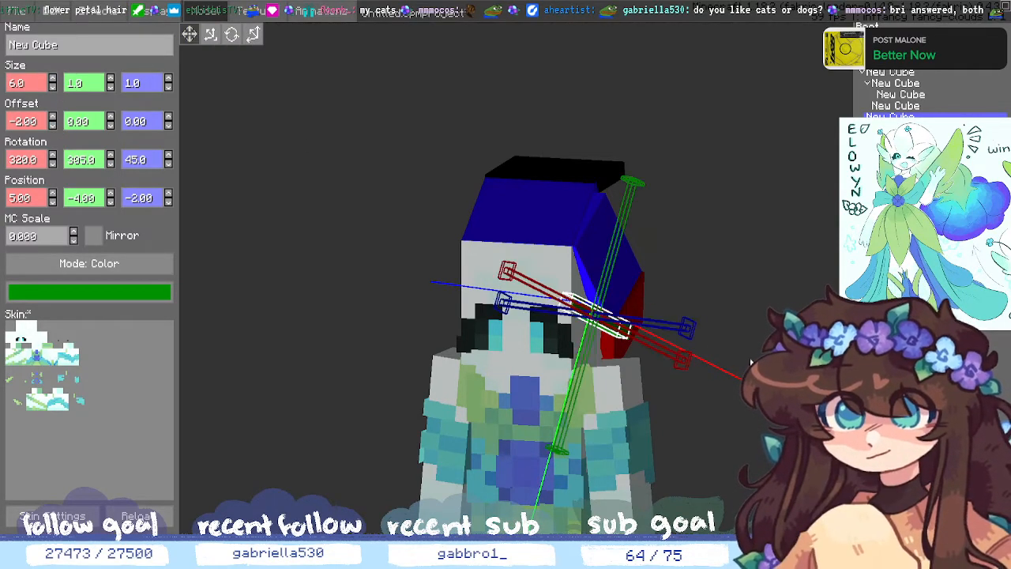
middle_click_drag(792, 412, 733, 419)
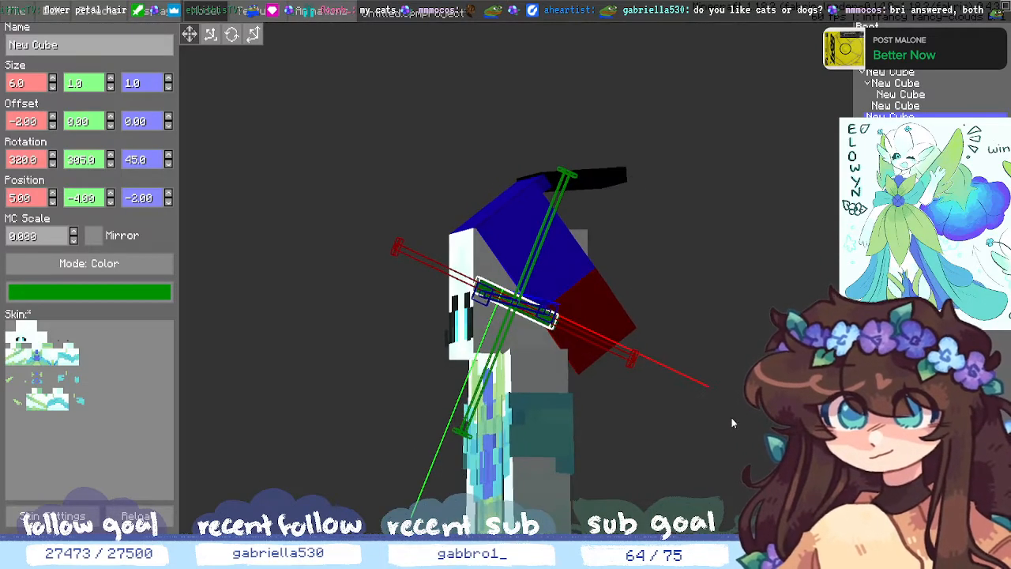
left_click(110, 87)
left_click(110, 79)
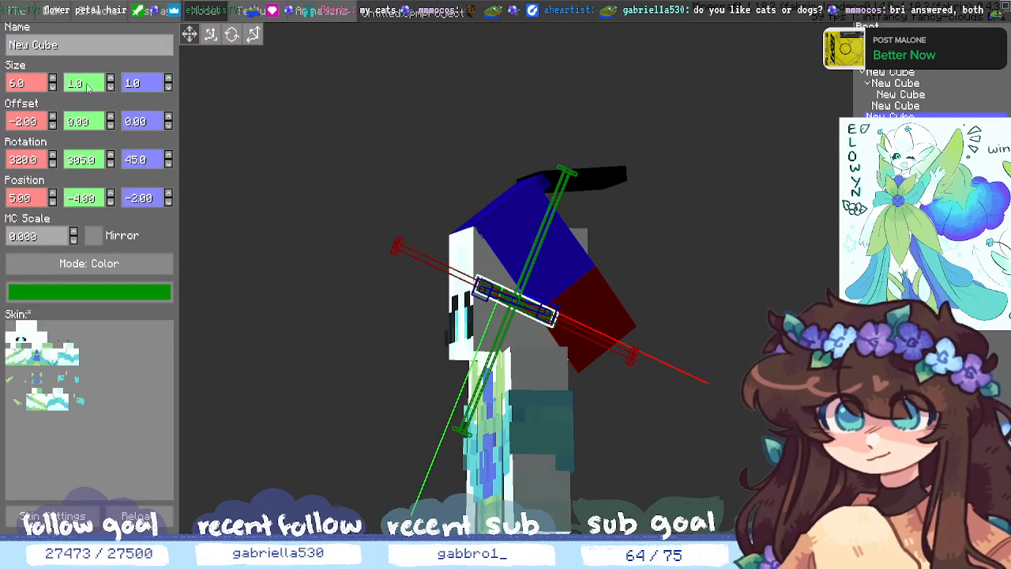
left_click(53, 87)
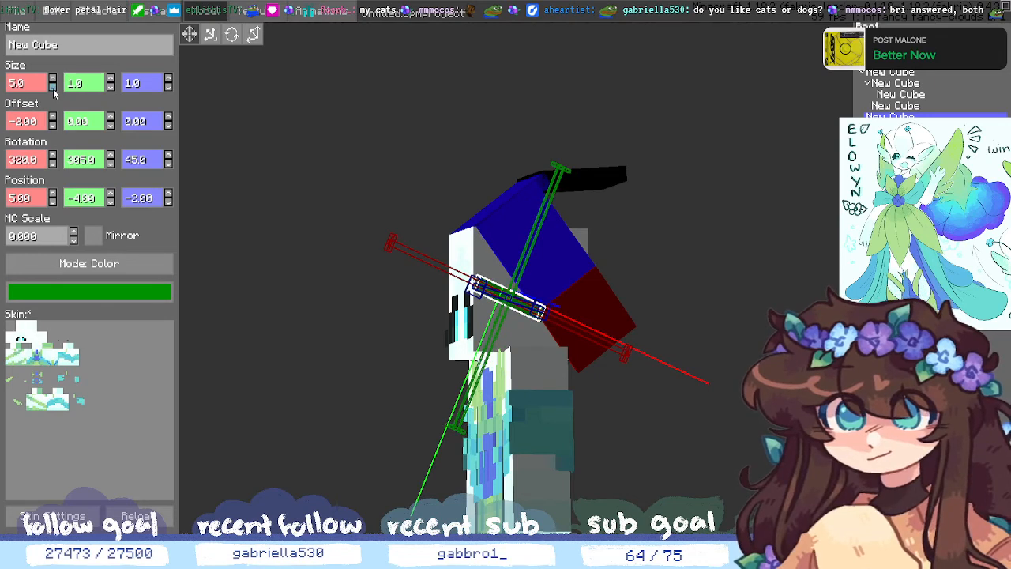
left_click(109, 163)
- Rotate the green slab back to 307 on Y and adjust its X tilt
left_click(112, 156)
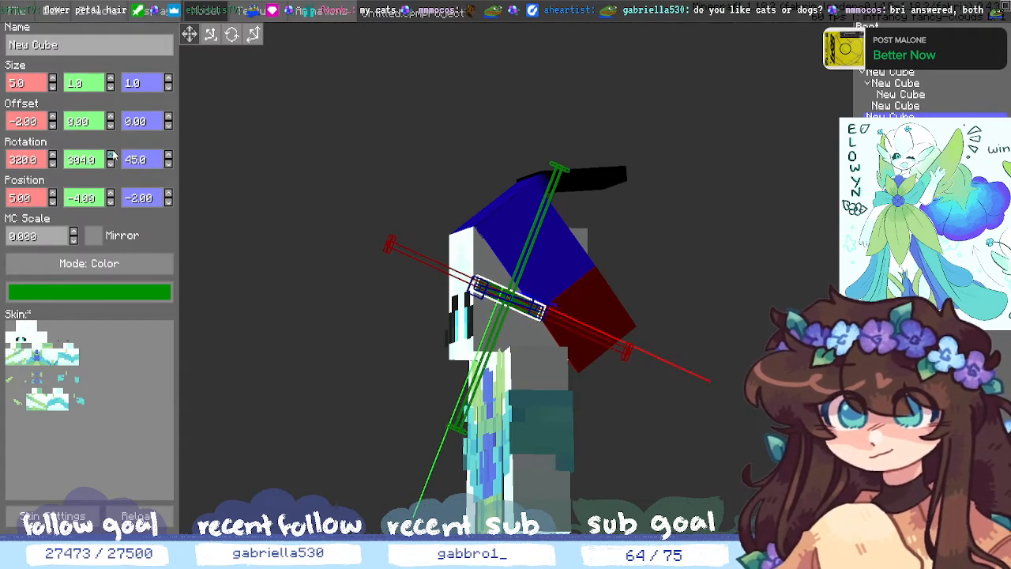
left_click(112, 156)
left_click(113, 157)
left_click(52, 164)
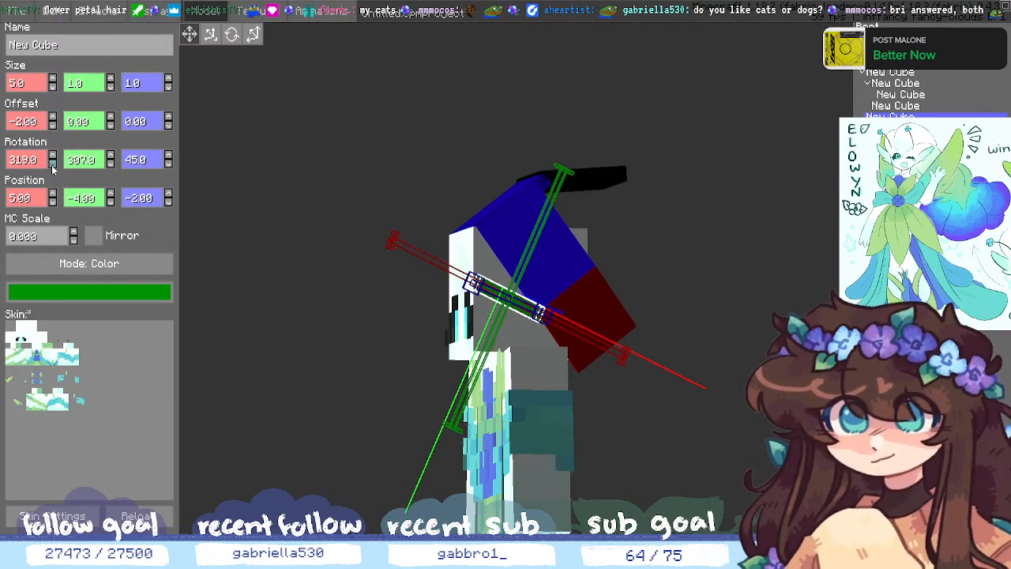
left_click(52, 164)
left_click(52, 164)
left_click(52, 165)
left_click(53, 156)
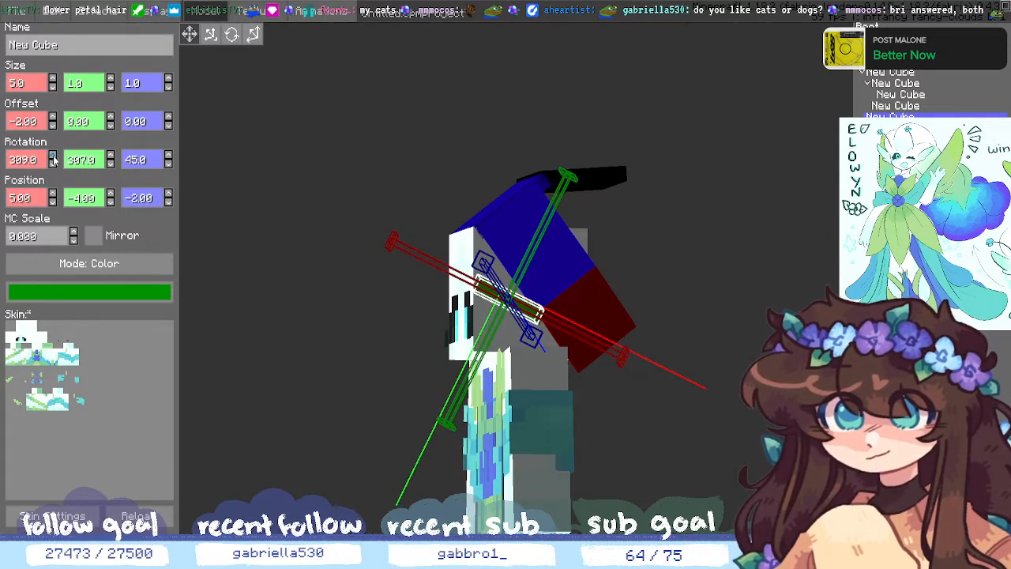
left_click(53, 157)
left_click(53, 156)
left_click(53, 158)
left_click(53, 157)
left_click(53, 156)
left_click(53, 156)
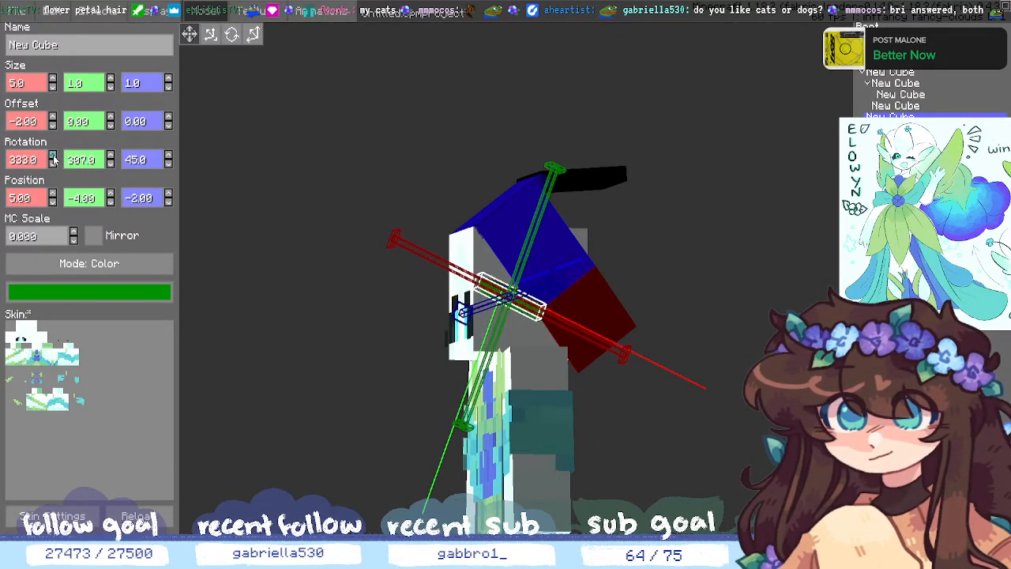
left_click(53, 158)
left_click(53, 157)
left_click(53, 157)
left_click(53, 157)
left_click(53, 157)
left_click(53, 157)
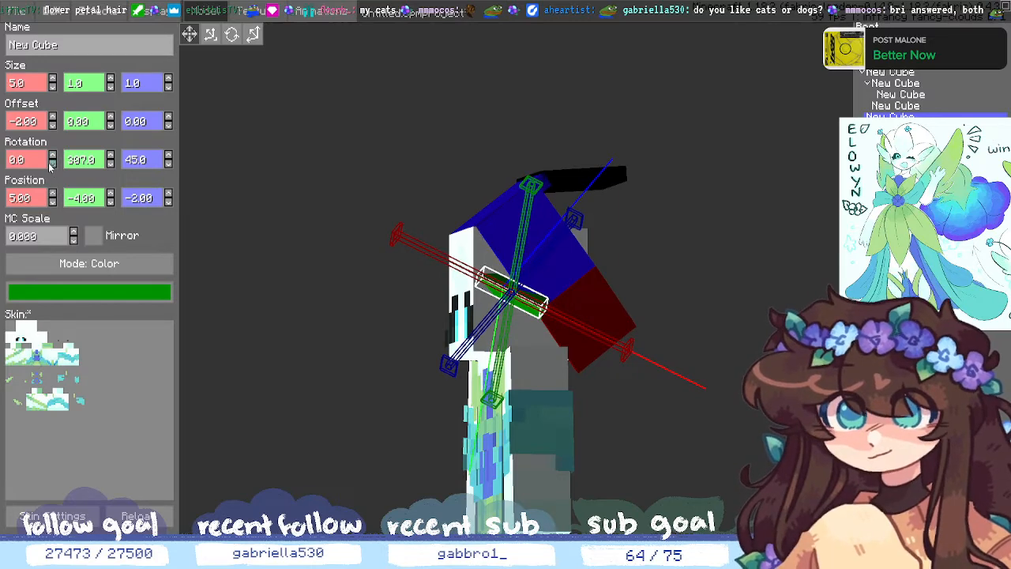
- Turn the green slab's Z rotation up to 63
left_click_drag(269, 324, 328, 250)
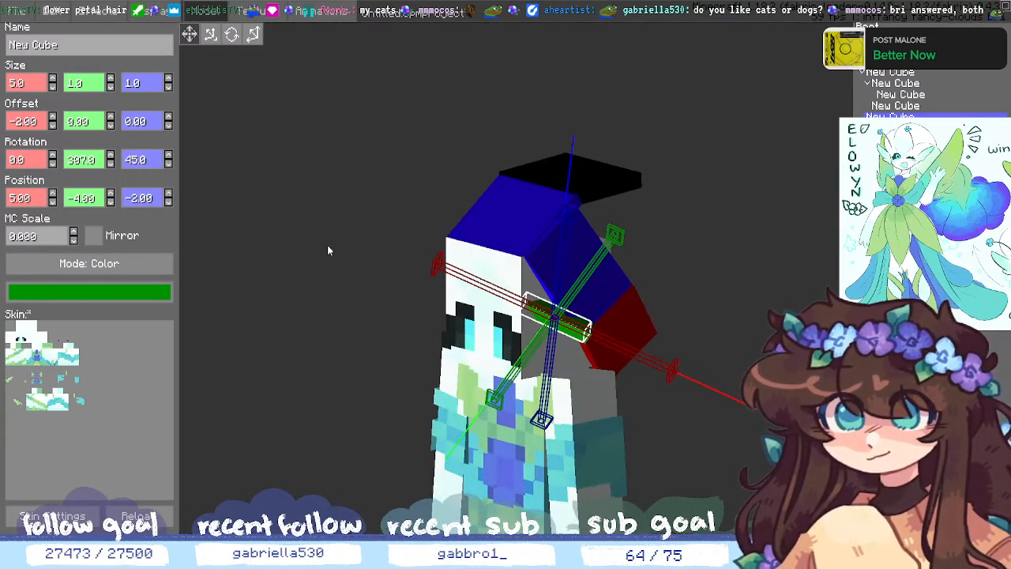
double_click(168, 164)
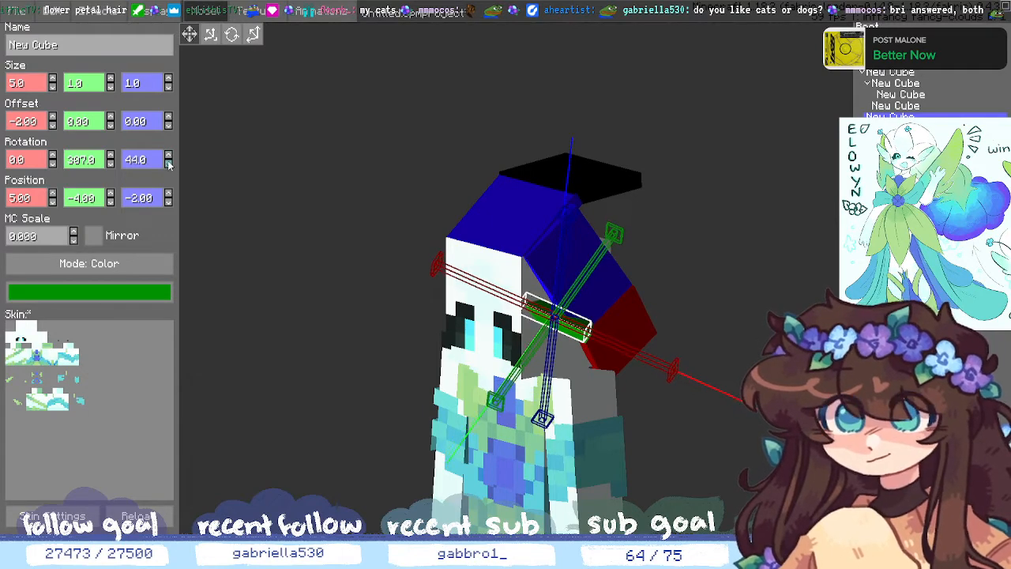
triple_click(167, 165)
double_click(169, 154)
triple_click(169, 154)
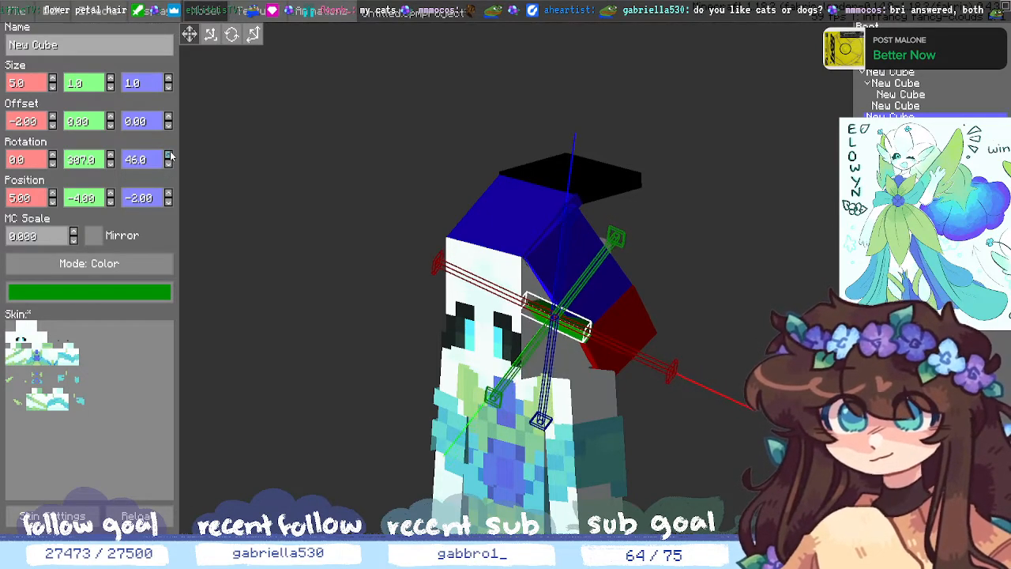
triple_click(169, 154)
triple_click(169, 154)
triple_click(169, 154)
triple_click(169, 154)
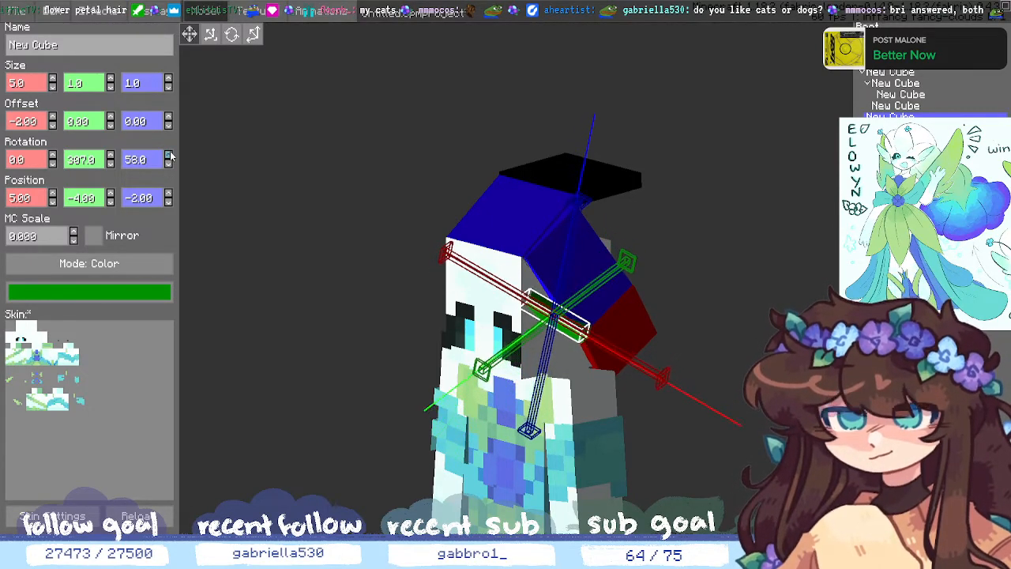
triple_click(169, 154)
double_click(169, 154)
- Delete the green slab and select the parent blue hair cube
middle_click_drag(229, 294, 324, 343)
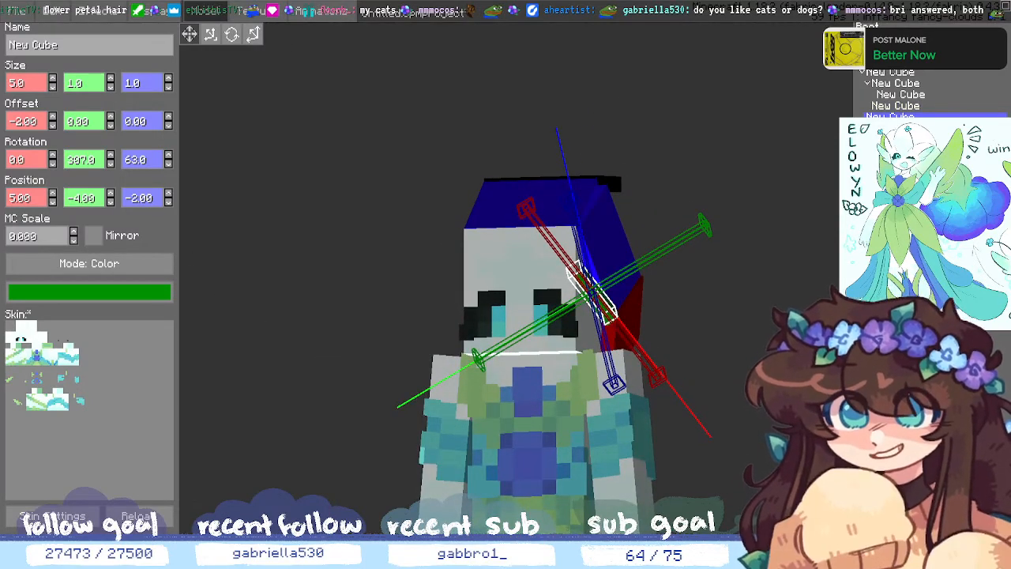
key("Delete")
left_click(914, 96)
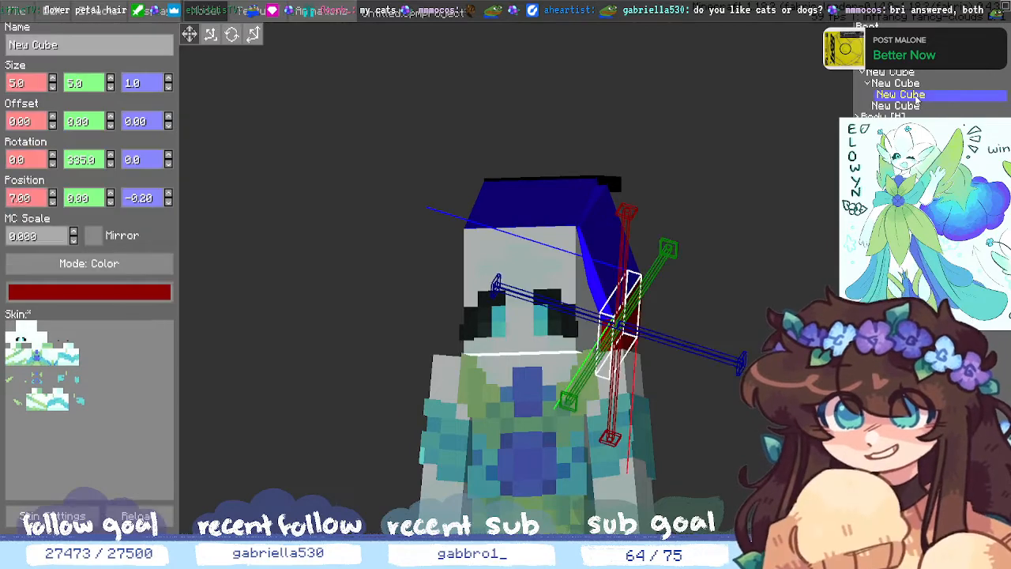
middle_click_drag(842, 202, 799, 212)
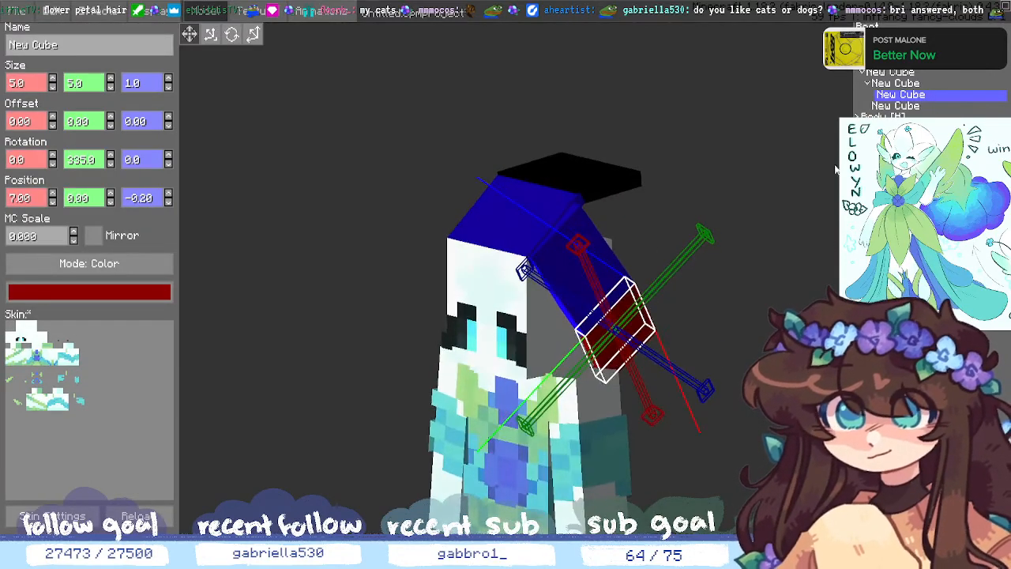
left_click(895, 83)
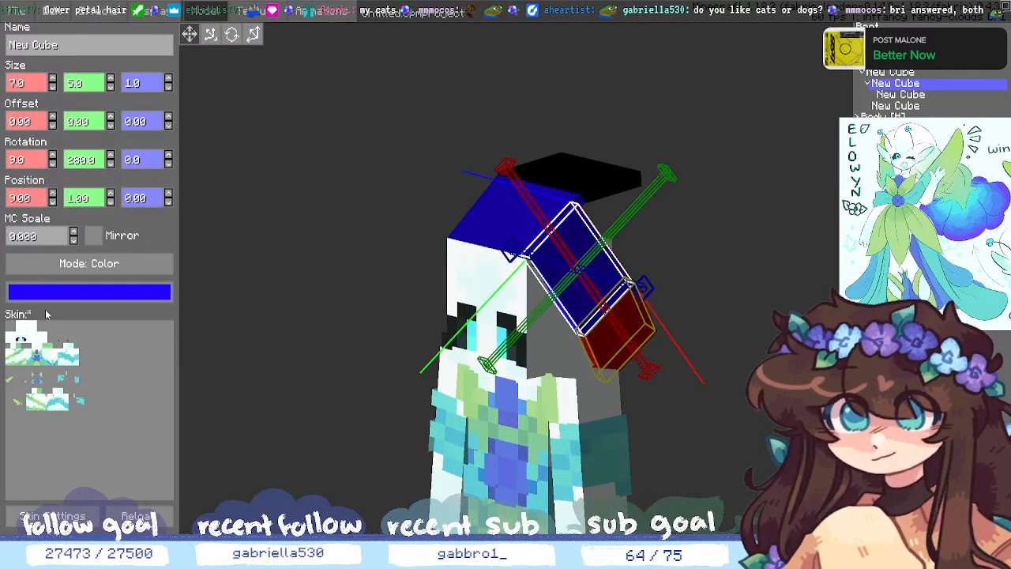
- Add a child cube under the blue hair and move it to position X 5, Y 5
left_click(868, 517)
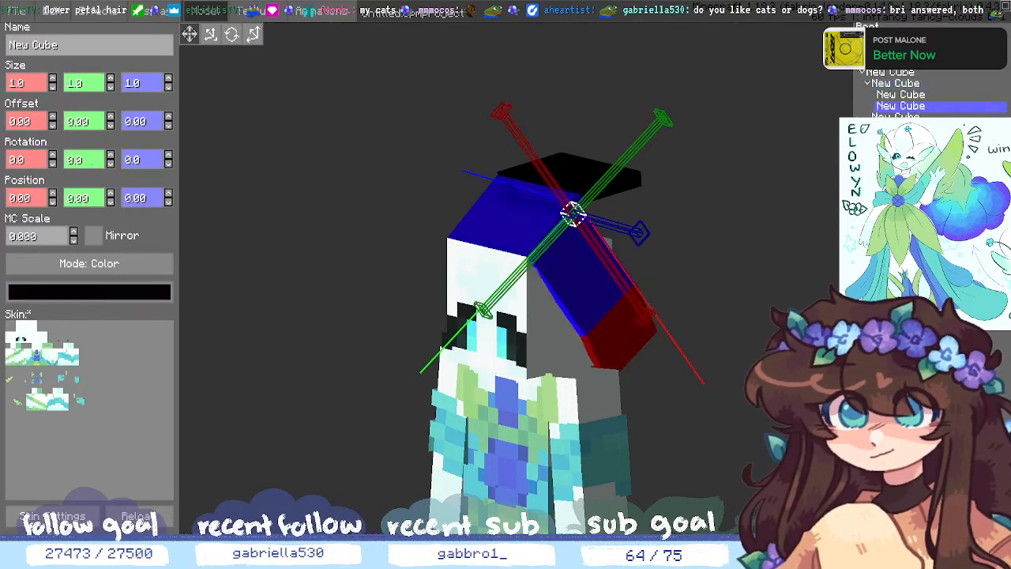
double_click(111, 203)
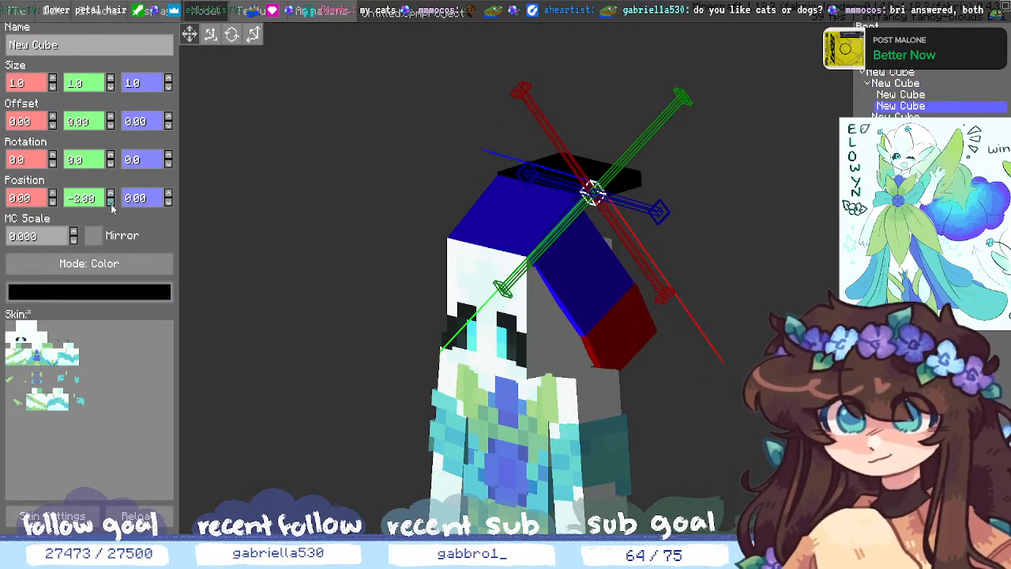
left_click(110, 192)
left_click(111, 192)
left_click(110, 193)
left_click(110, 193)
left_click(111, 192)
left_click(111, 193)
left_click(110, 193)
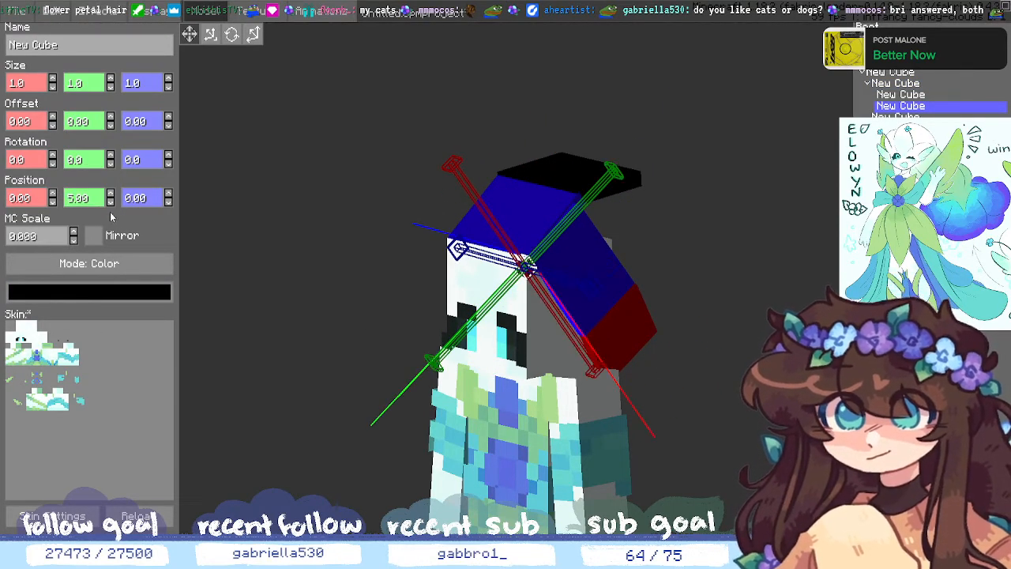
left_click(53, 194)
left_click(53, 195)
left_click(53, 194)
left_click(53, 195)
left_click(53, 195)
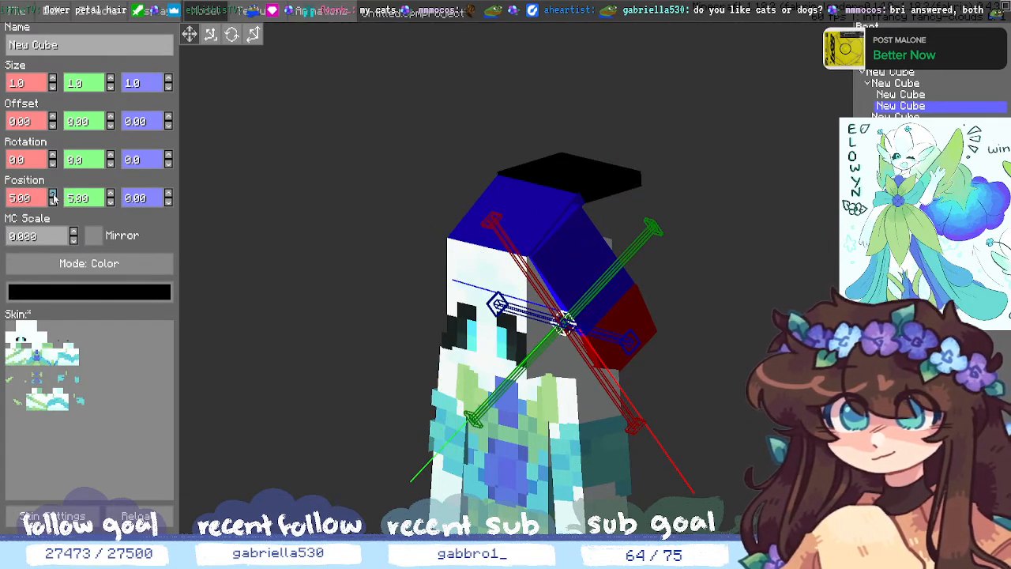
middle_click_drag(392, 338, 365, 326)
- Colour the new 1×1×1 cube green and select the black top hair piece
left_click(132, 291)
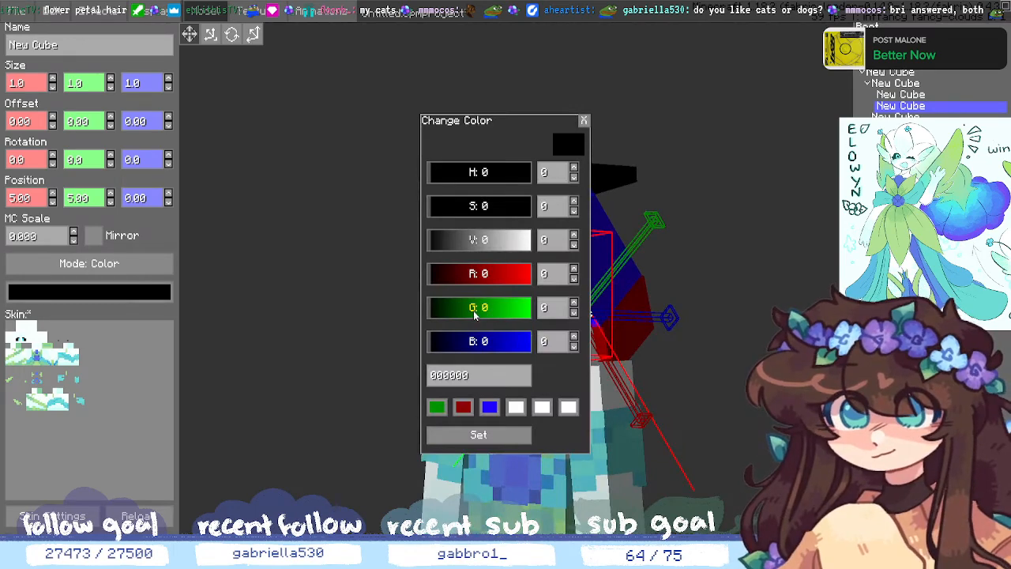
left_click(437, 408)
left_click(445, 435)
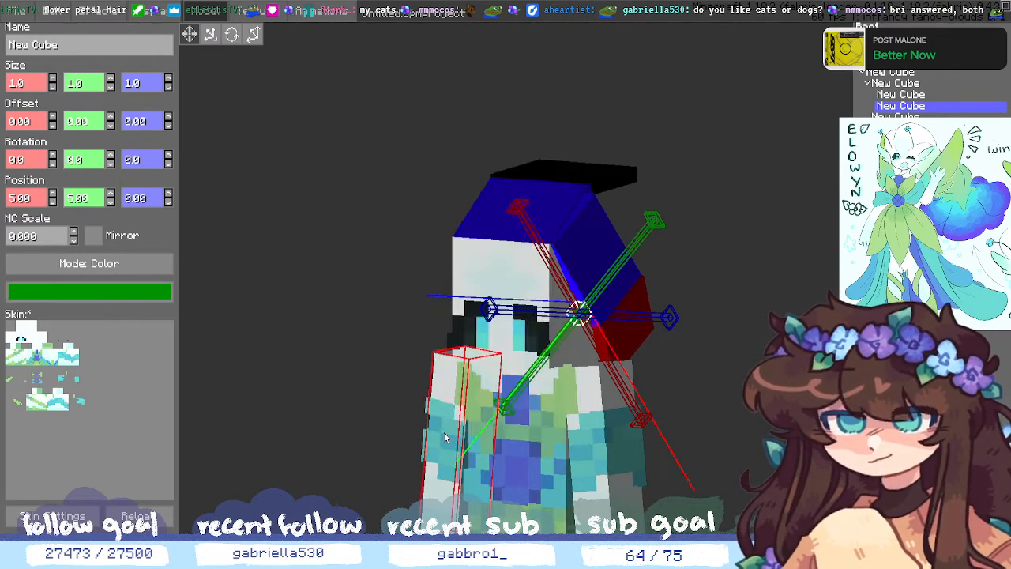
middle_click_drag(434, 439, 403, 454)
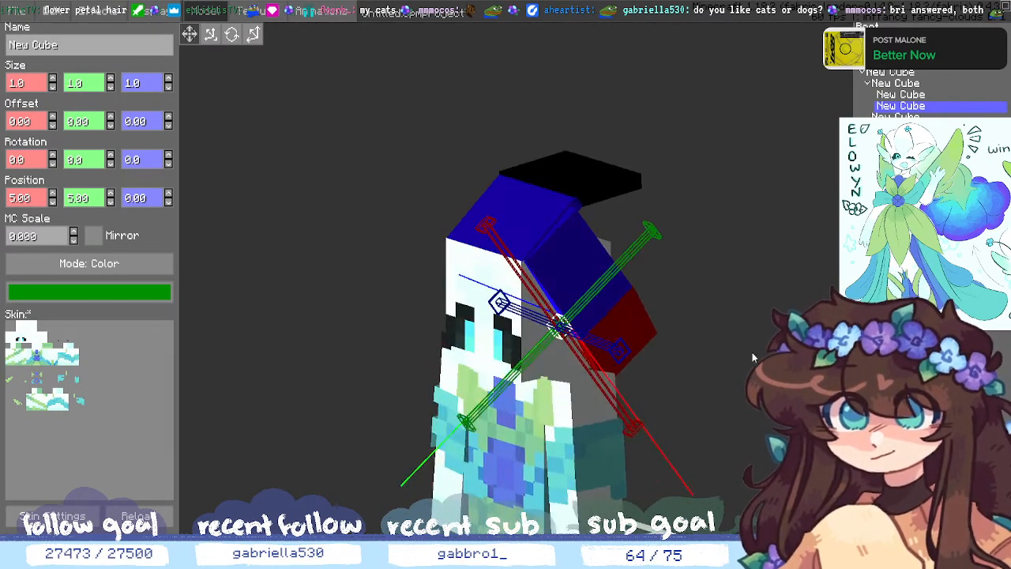
left_click(752, 352)
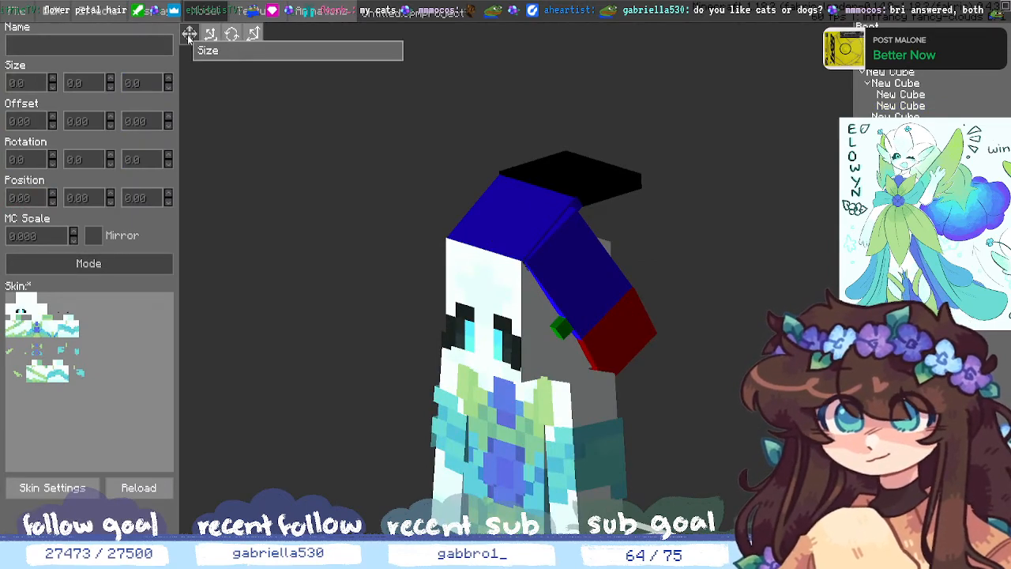
middle_click_drag(444, 268, 516, 277)
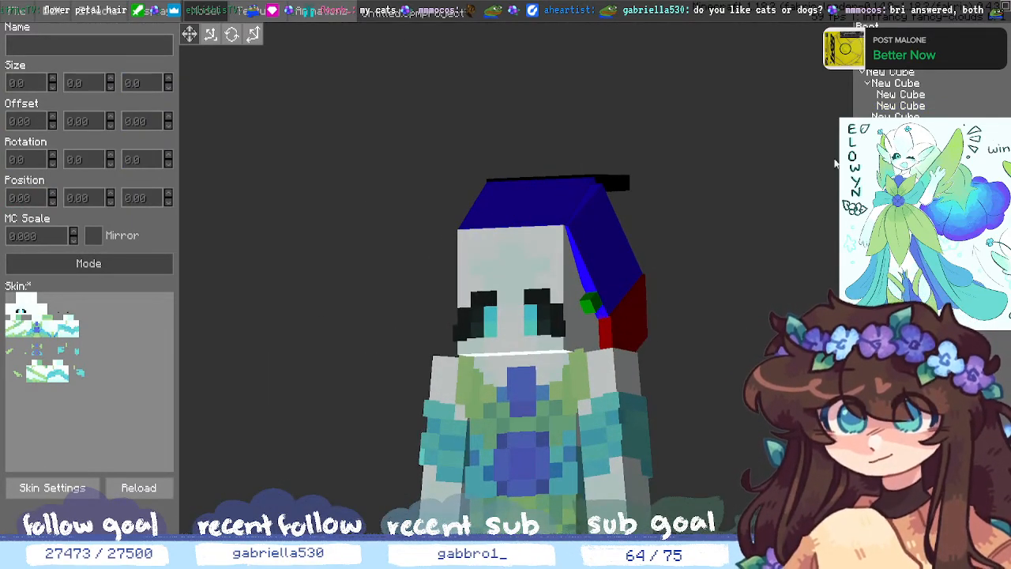
left_click(895, 116)
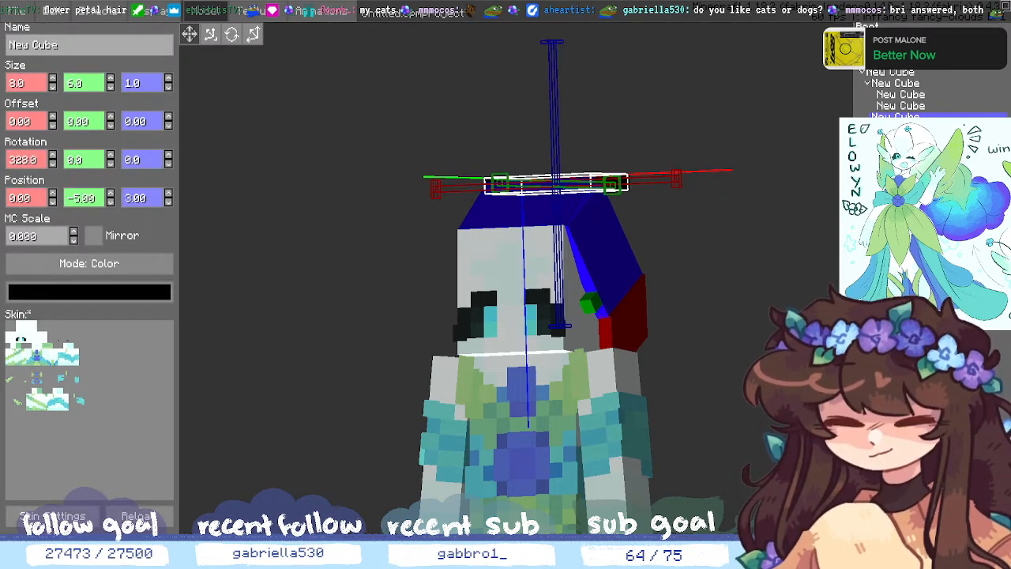
- Lower Gizmo Alpha in the Editor tab of Edit > Settings and save
left_click(51, 11)
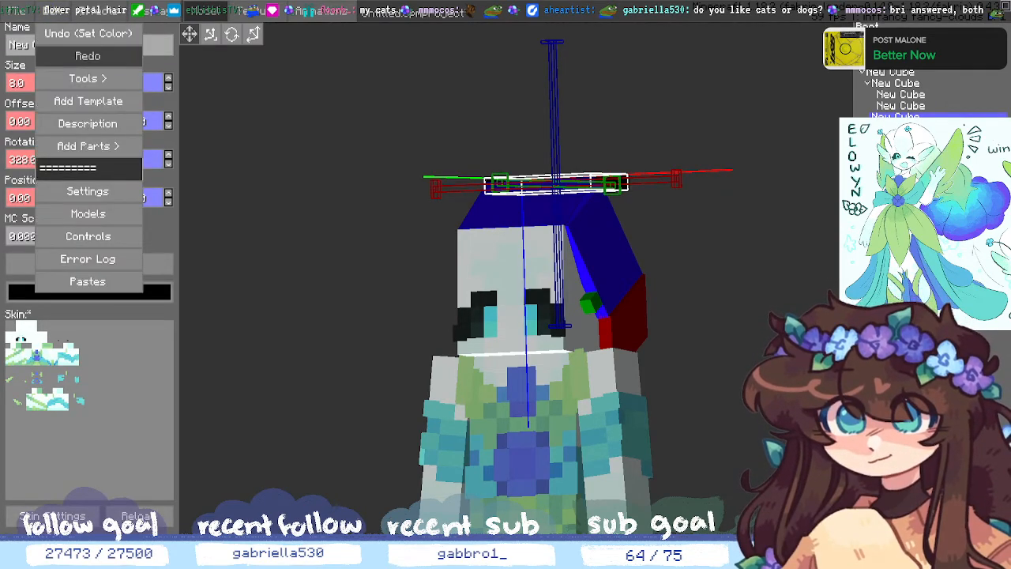
left_click(113, 190)
left_click(377, 133)
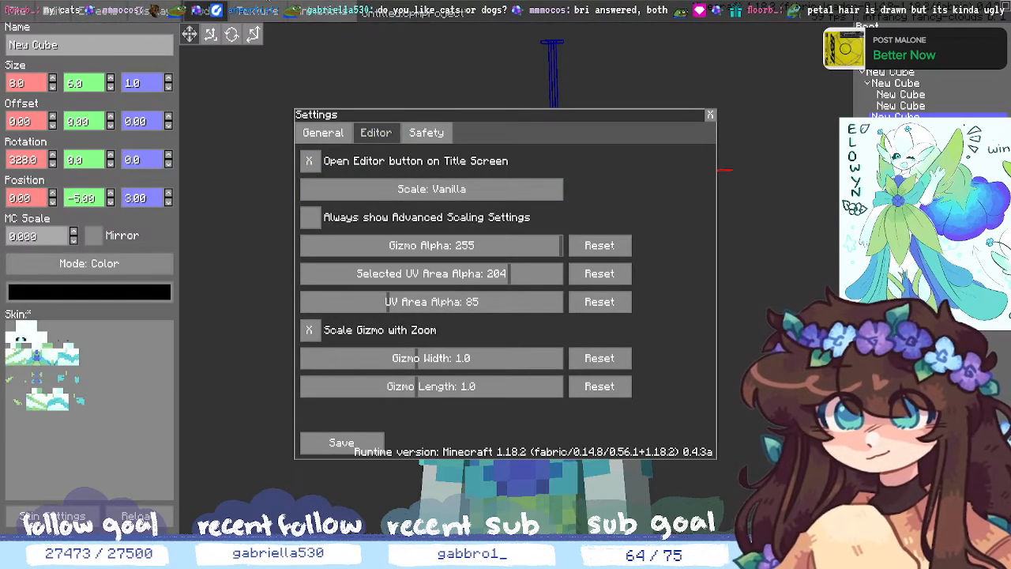
left_click(422, 131)
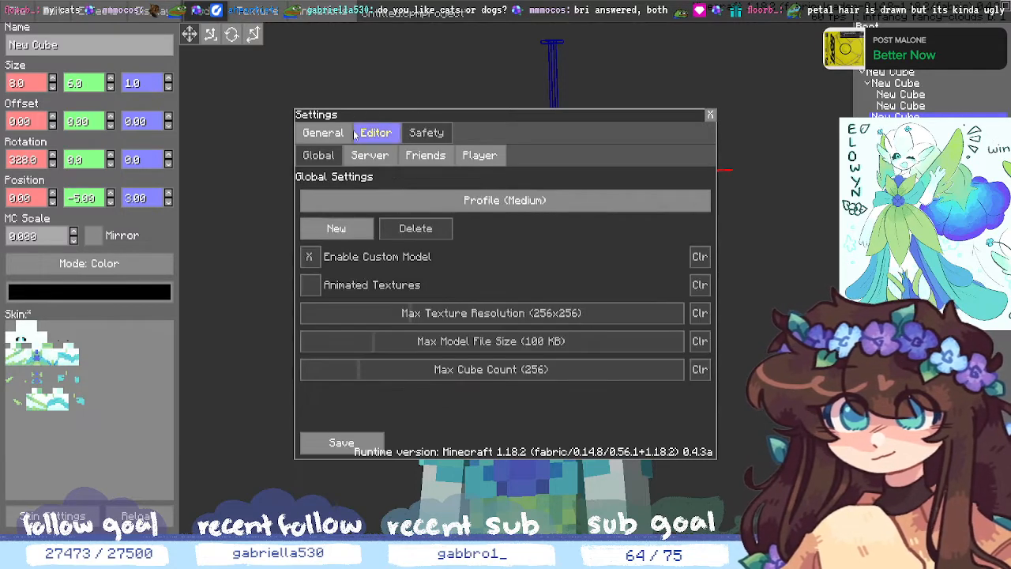
left_click(324, 133)
left_click(365, 136)
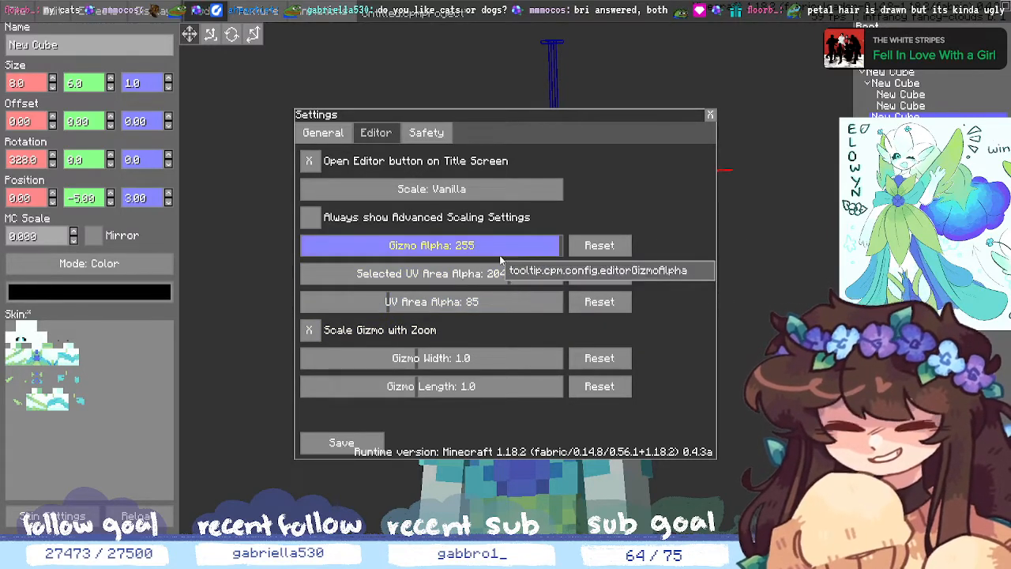
left_click_drag(514, 248, 387, 258)
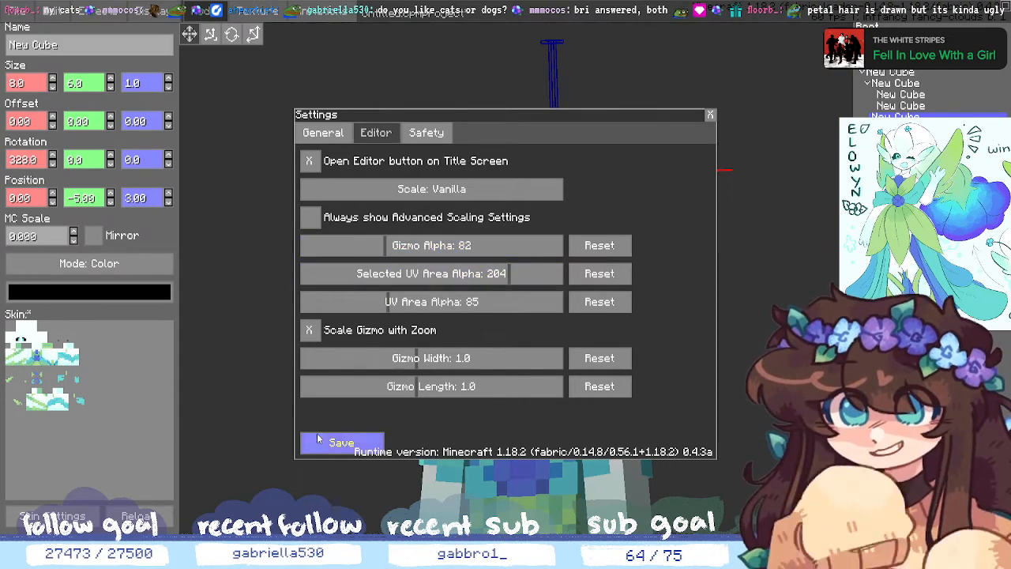
left_click(319, 436)
left_click_drag(709, 420, 742, 371)
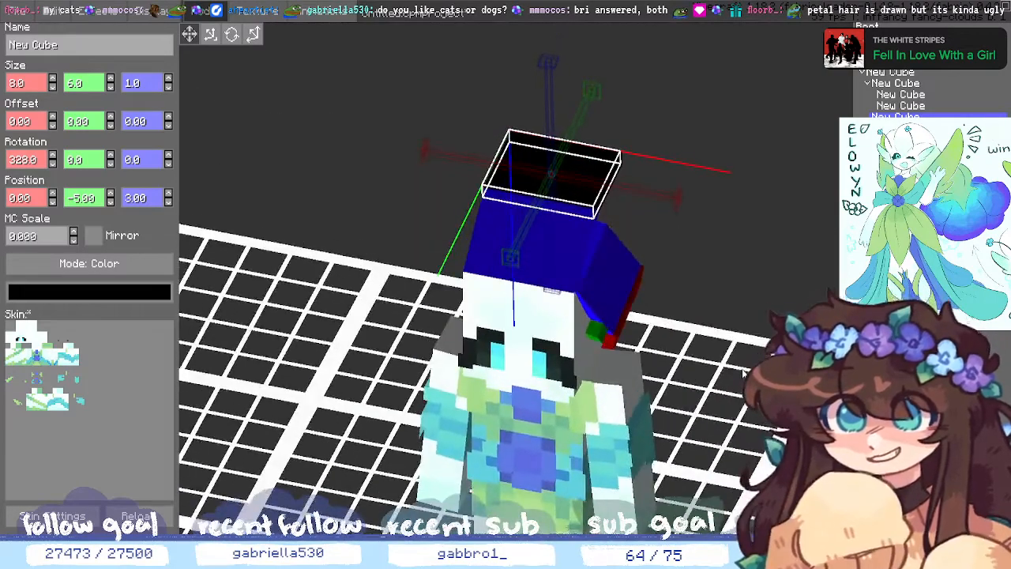
- Reduce Gizmo Alpha further to about 9 and save the settings
left_click(53, 12)
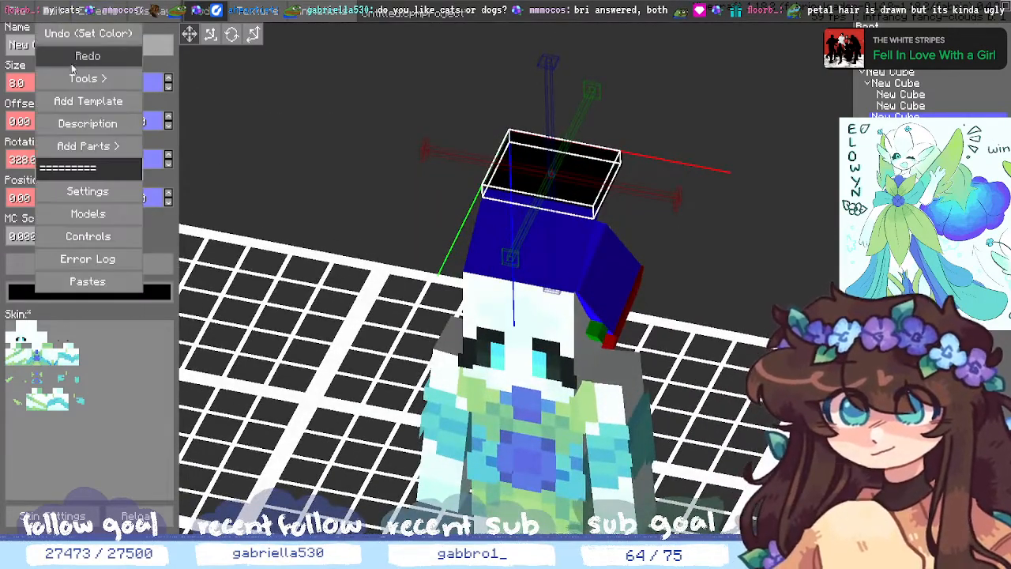
left_click(82, 191)
left_click(376, 133)
left_click_drag(388, 246, 343, 263)
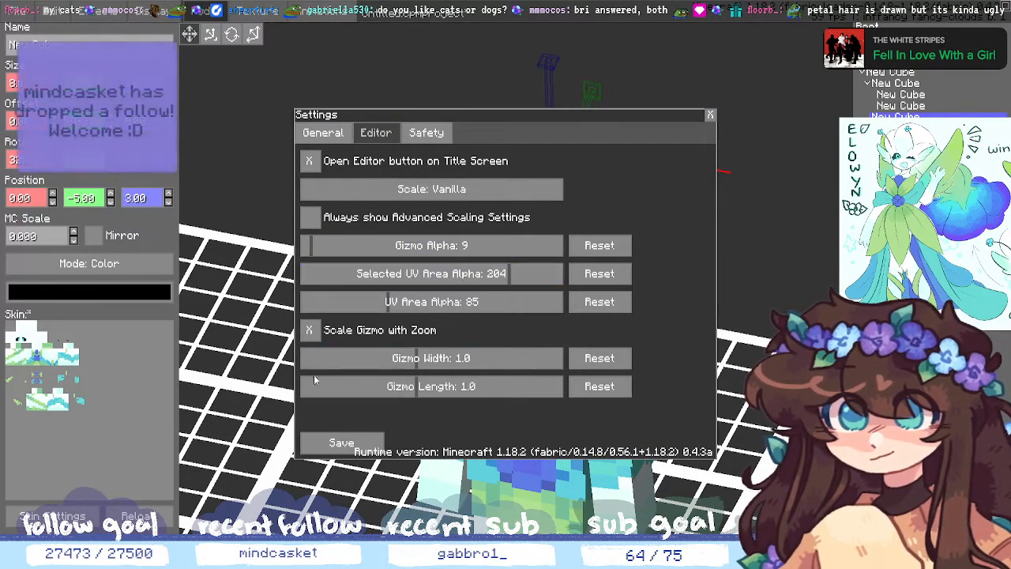
left_click(341, 442)
middle_click_drag(750, 398, 722, 436)
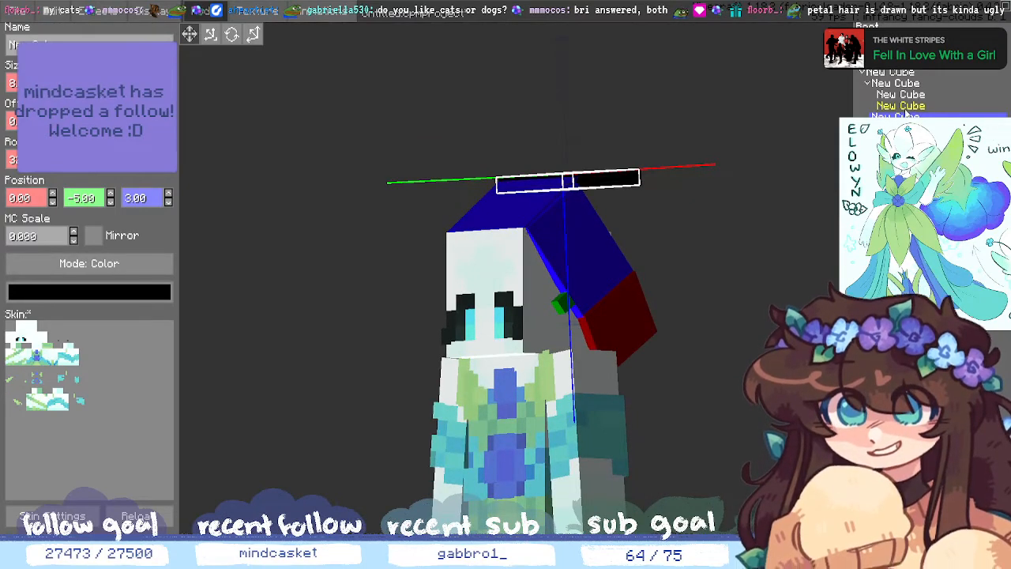
- Select the green detail cube, lengthen it to 4 along X and shift it across the head
left_click(905, 107)
mouse_move(818, 243)
middle_mouse_down()
mouse_move(822, 254)
mouse_move(826, 242)
mouse_move(802, 242)
middle_mouse_up()
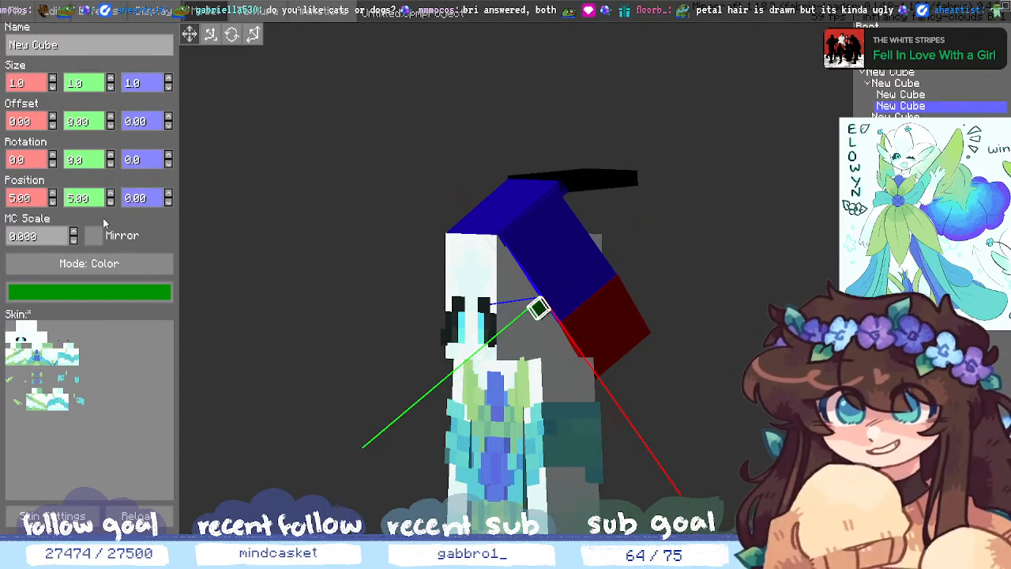
middle_click_drag(217, 242, 327, 319)
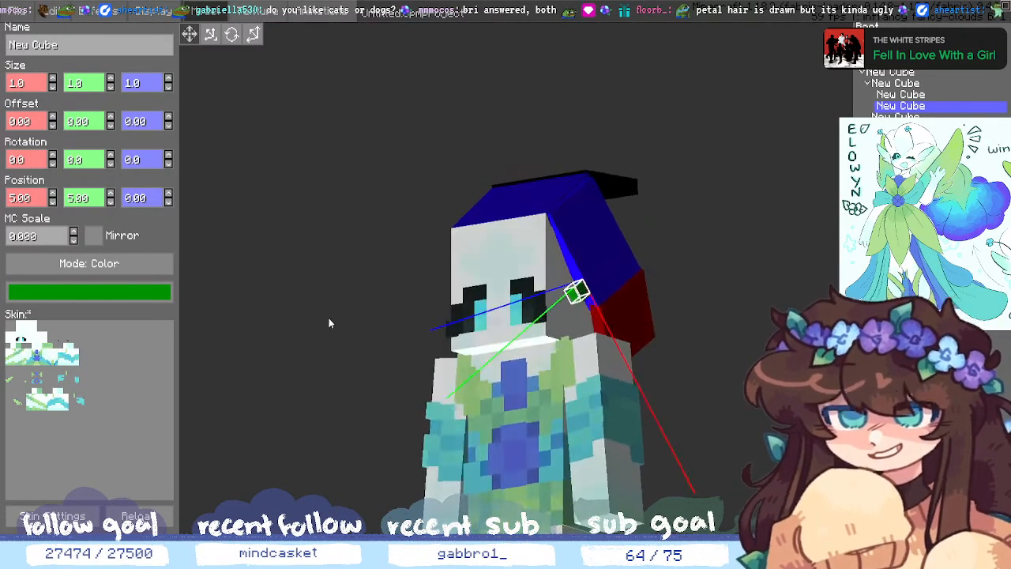
left_click(52, 79)
double_click(52, 79)
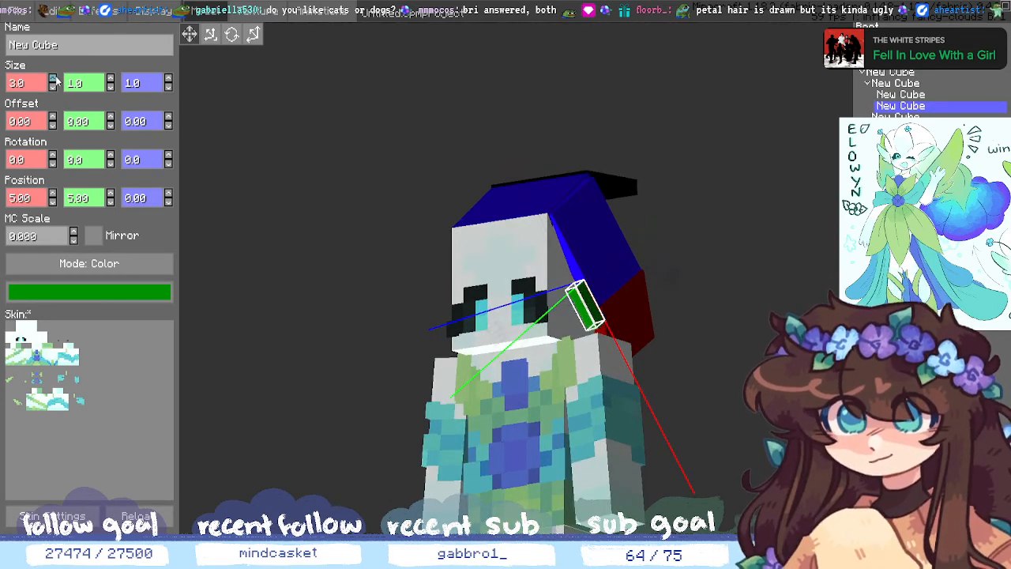
left_click(111, 194)
left_click(111, 201)
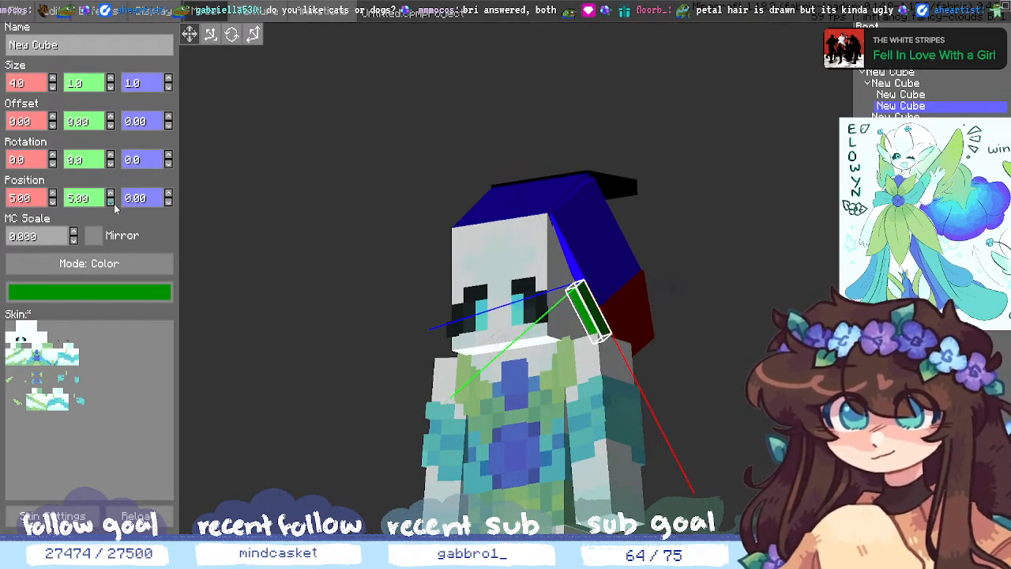
left_click(53, 201)
left_click(52, 202)
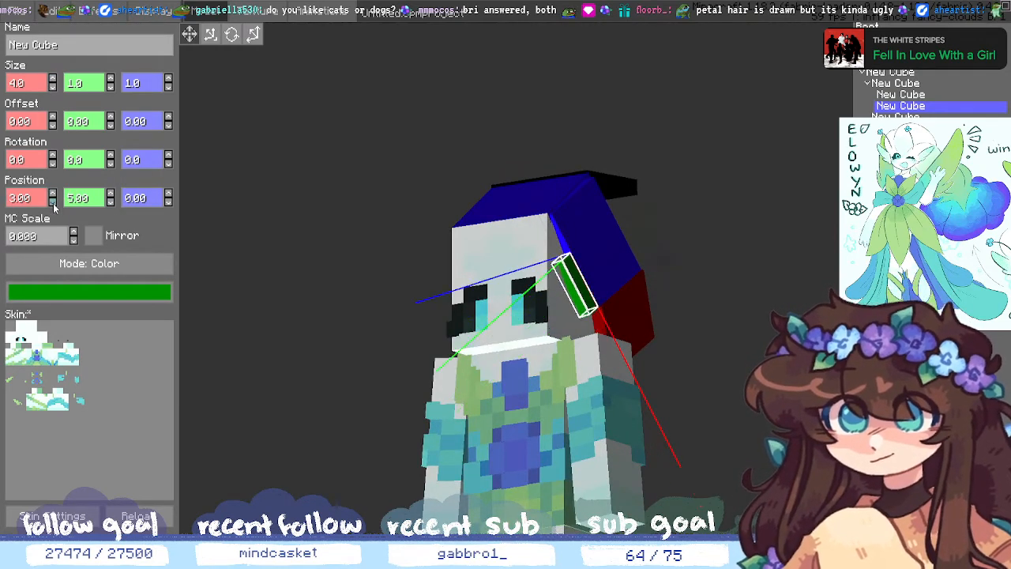
left_click(52, 202)
left_click(53, 202)
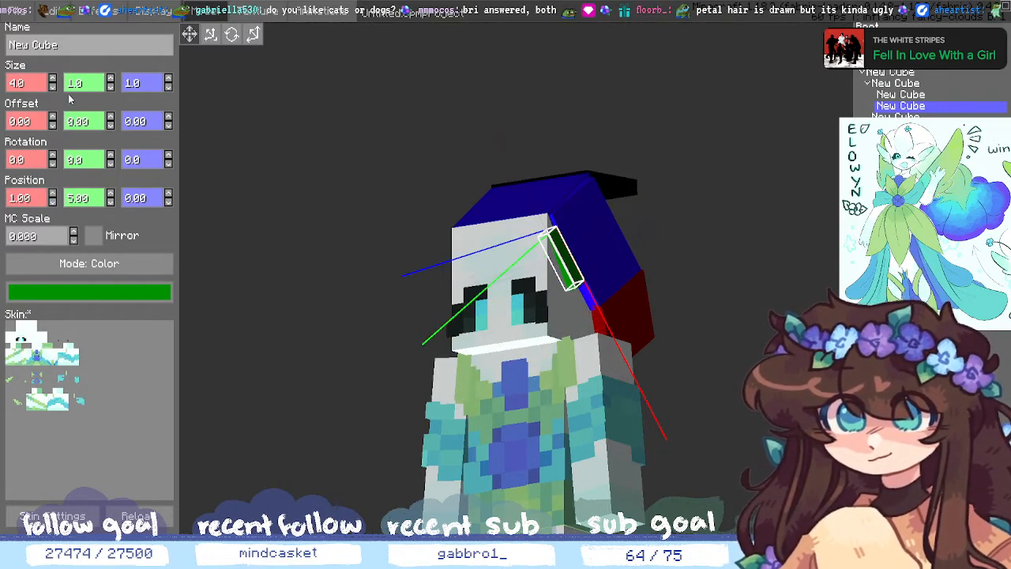
- Try a length of 7 and Size Y 3, then settle on length 5 shifted one unit along X
triple_click(53, 80)
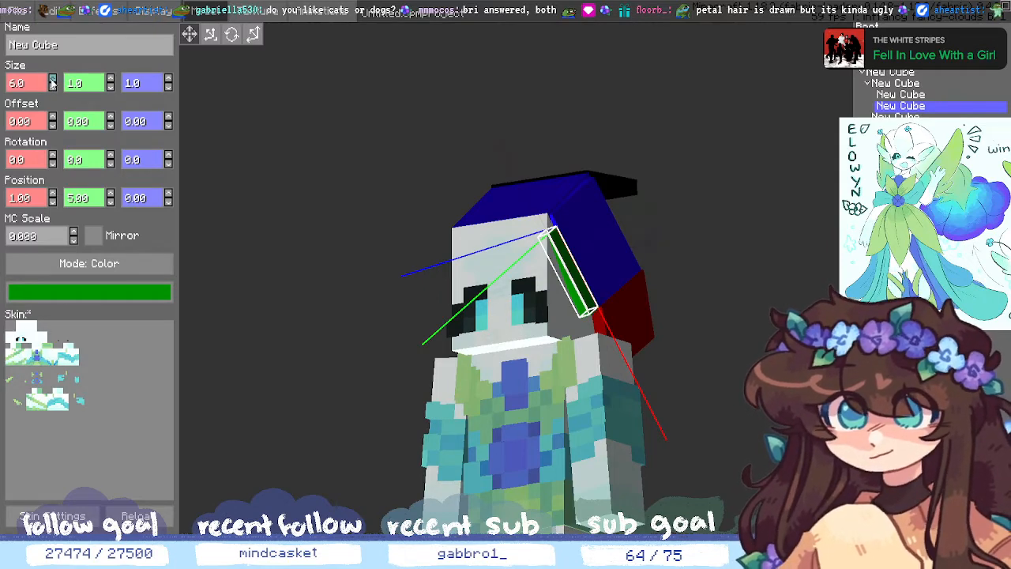
double_click(110, 79)
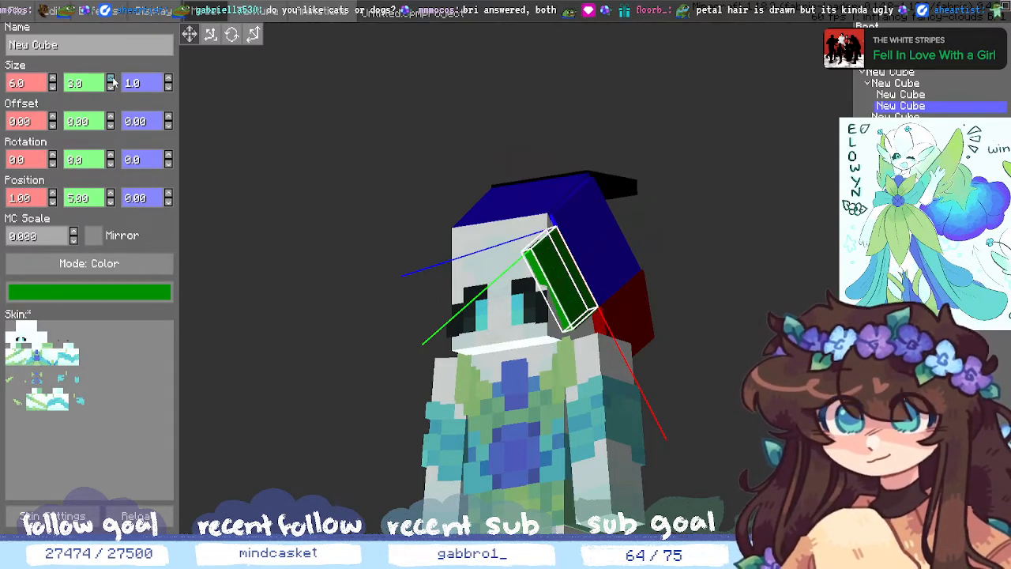
left_click_drag(700, 369, 698, 347)
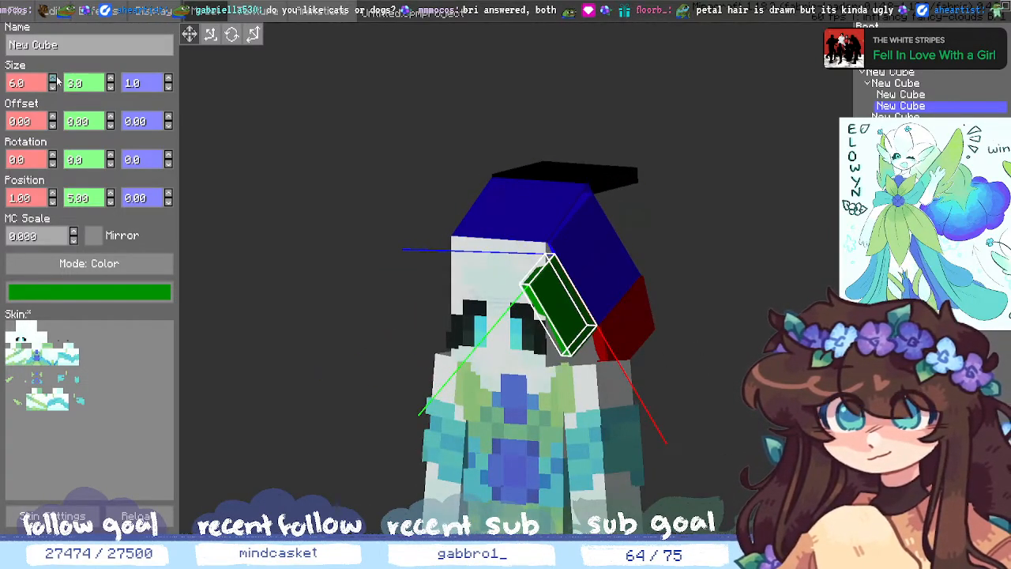
double_click(53, 87)
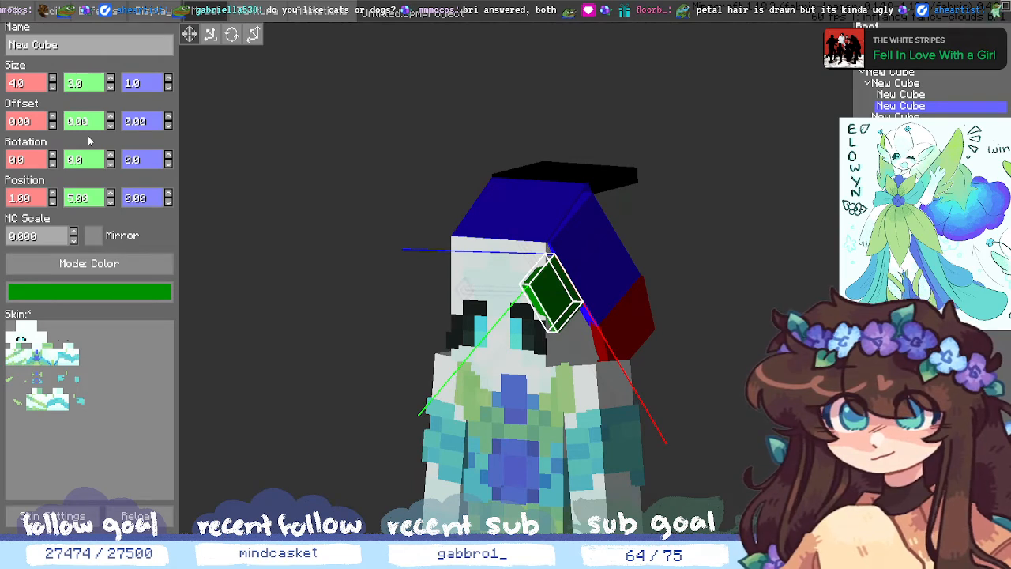
left_click(53, 193)
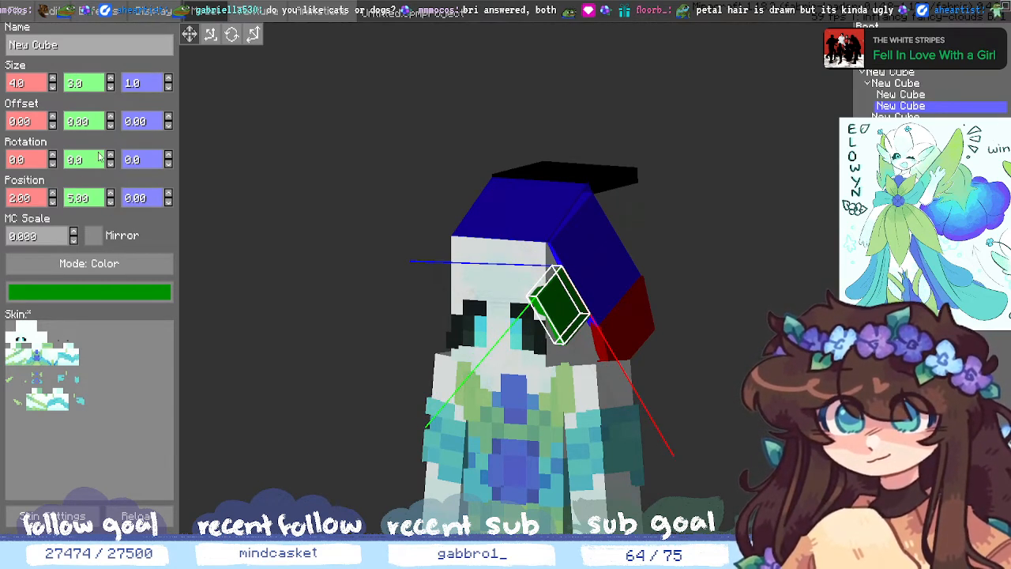
- Rotate the green cube around its Y axis and tilt it around X
left_click(110, 164)
left_click(110, 164)
left_click(110, 164)
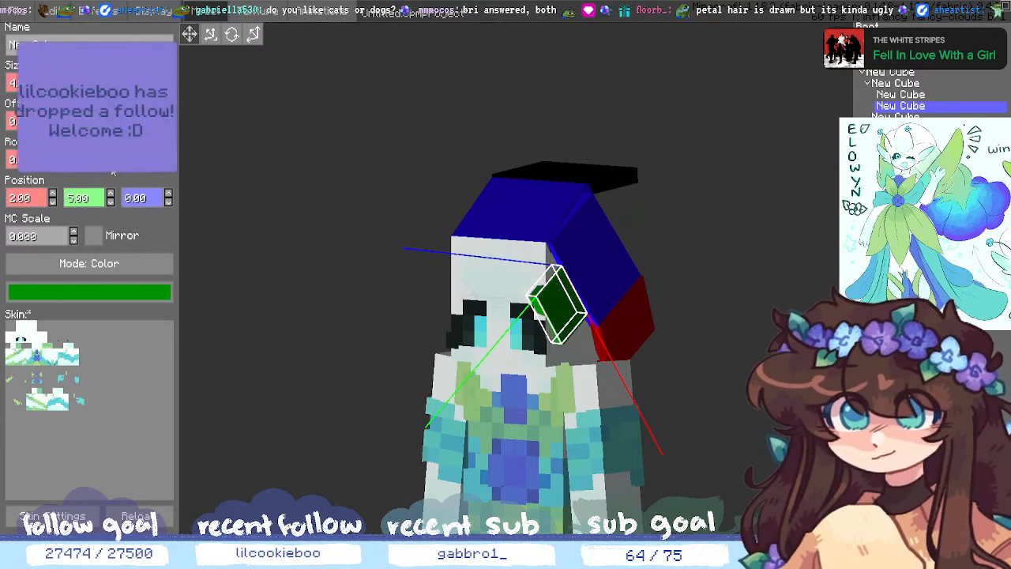
left_click(110, 164)
left_click(110, 164)
left_click(110, 165)
left_click(53, 165)
left_click(52, 165)
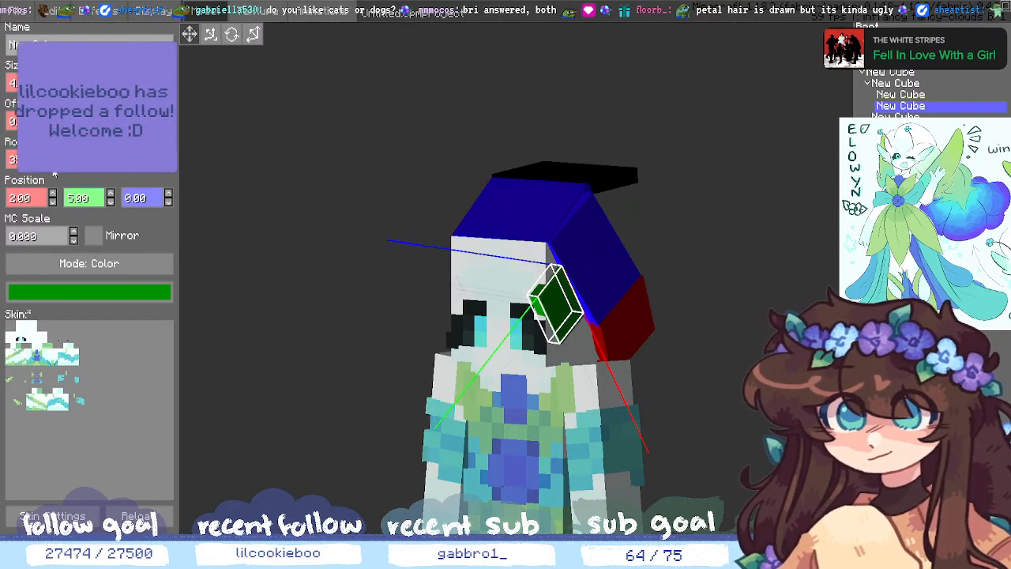
left_click(53, 158)
left_click(53, 158)
left_click(53, 158)
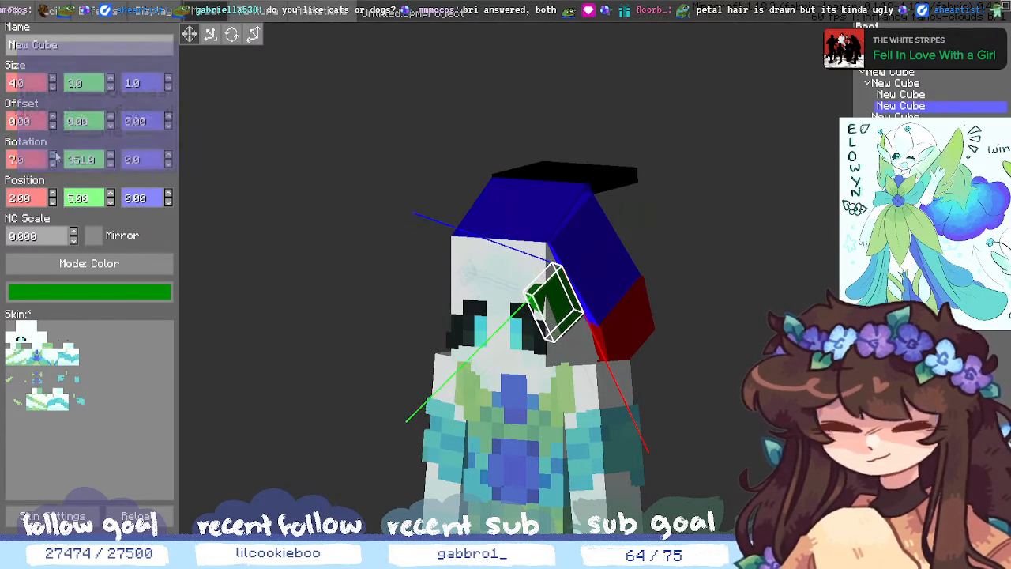
left_click(53, 158)
left_click(53, 158)
left_click(53, 158)
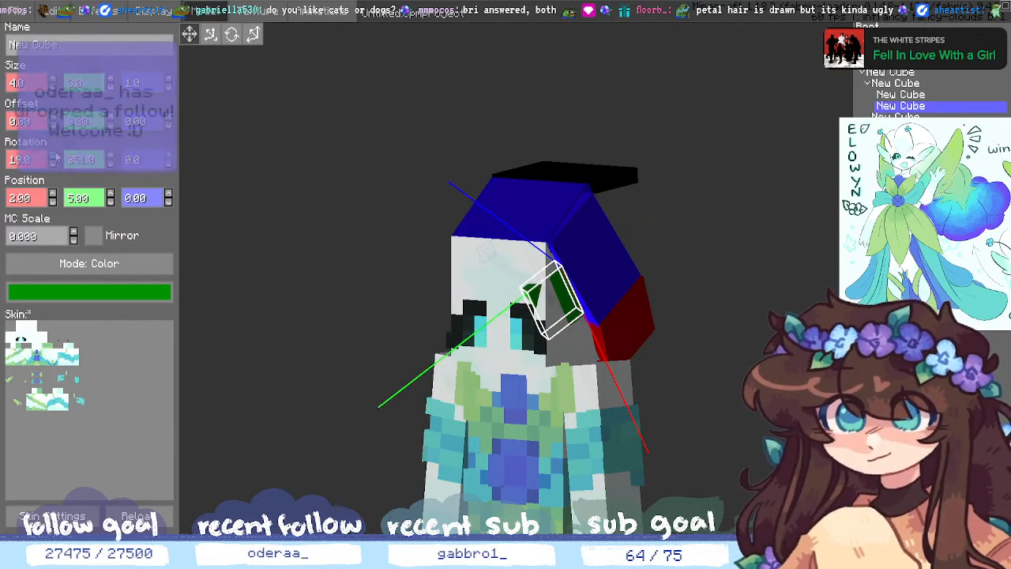
- Set the green cube's Size Y to 2, reset its Y rotation to 0, keep length 5
left_click(53, 77)
left_click(53, 87)
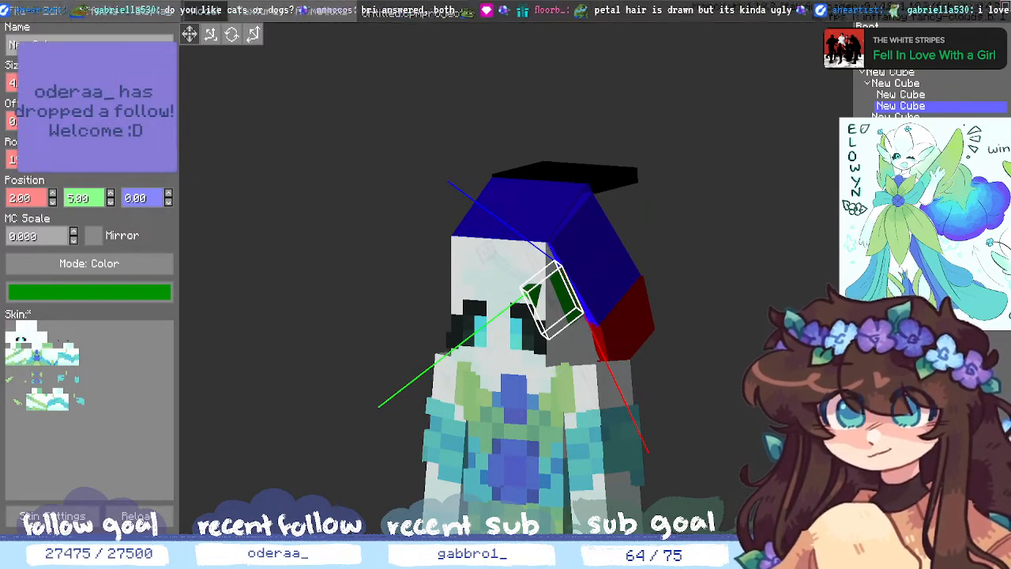
left_click(110, 86)
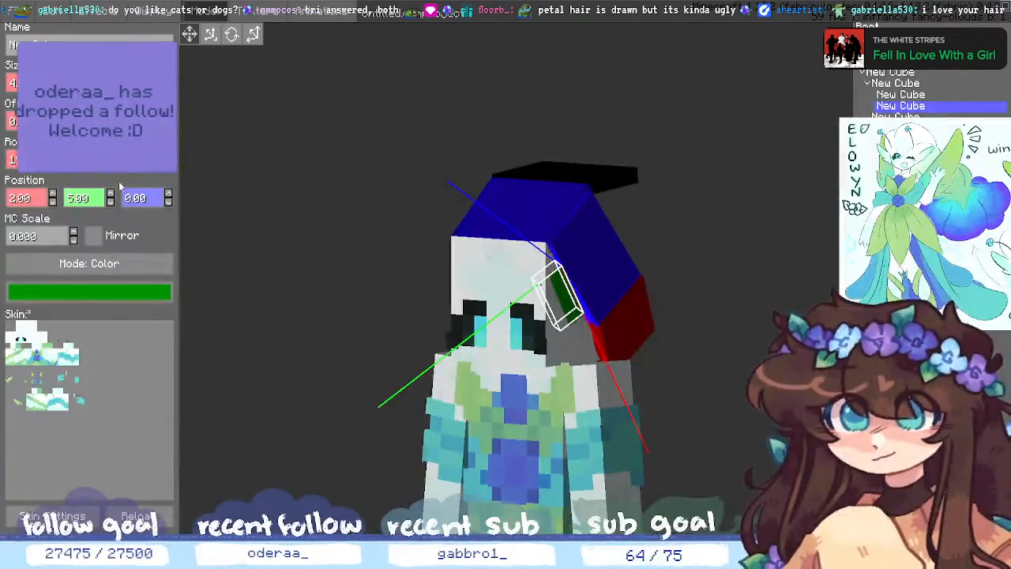
left_click(110, 155)
left_click(110, 156)
left_click(110, 156)
left_click(109, 156)
left_click(110, 156)
left_click(110, 156)
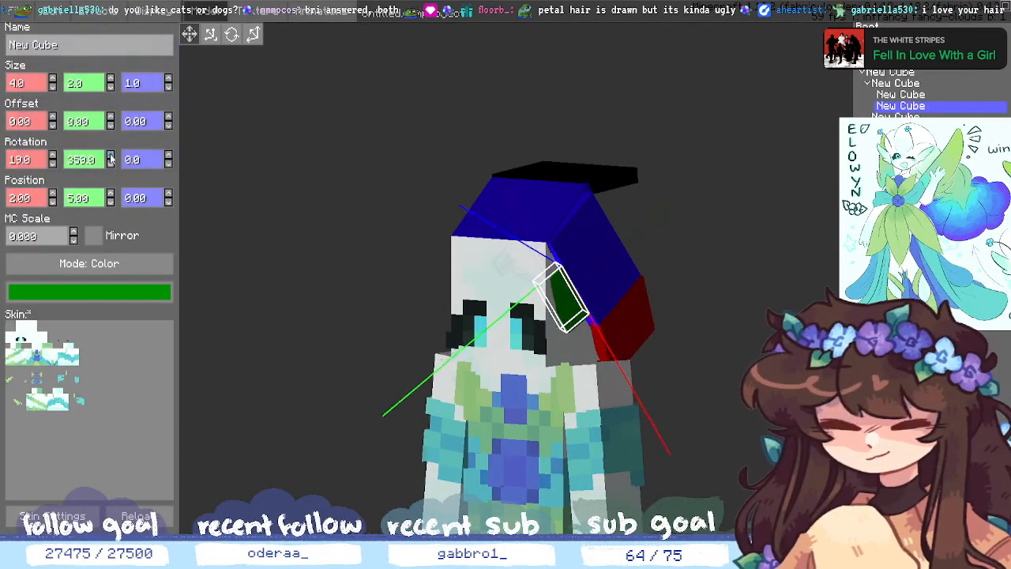
left_click(110, 155)
left_click(109, 156)
left_click(110, 162)
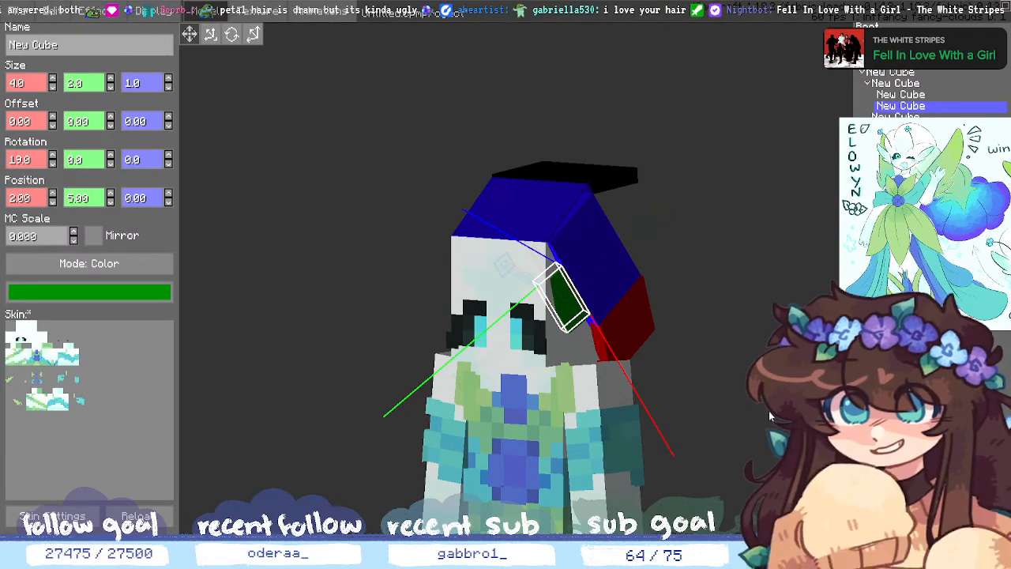
middle_click_drag(758, 409, 763, 467)
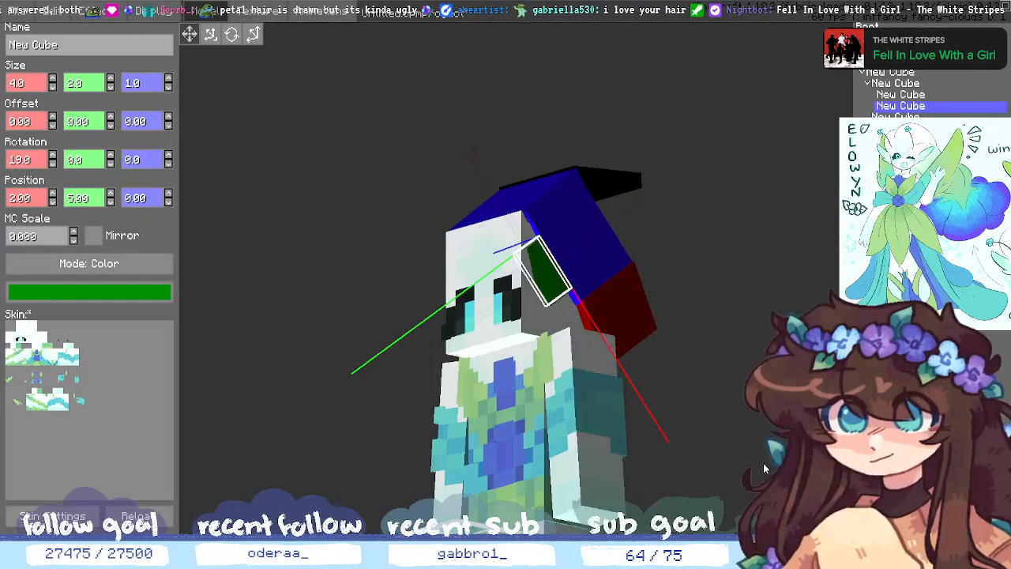
left_click(52, 78)
middle_click_drag(629, 338, 741, 363)
- Move the green cube to position 1, 5 and set its Size Y to 1.5
left_click(670, 360)
left_click(896, 118)
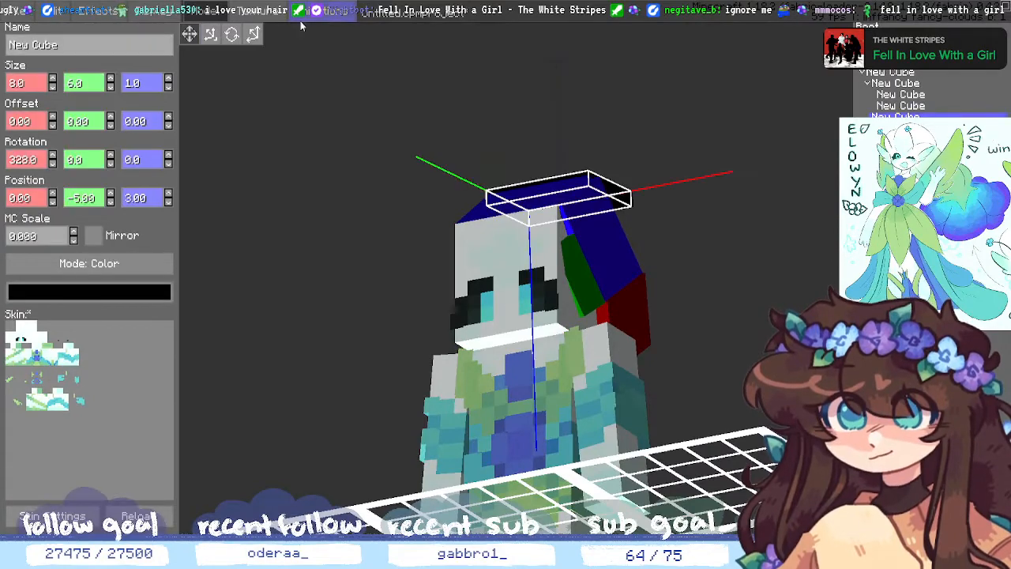
left_click(900, 105)
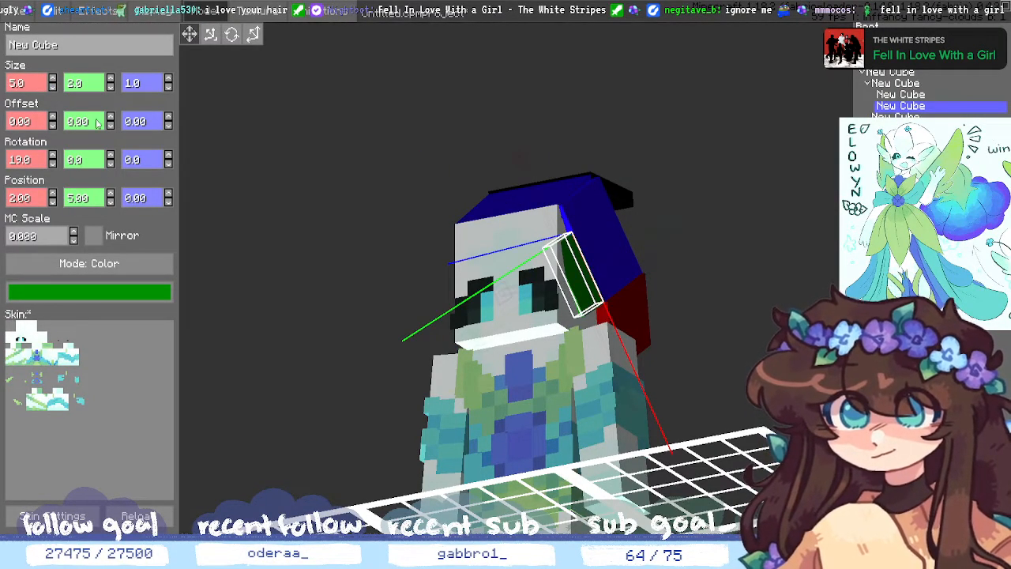
left_click(110, 200)
left_click(110, 194)
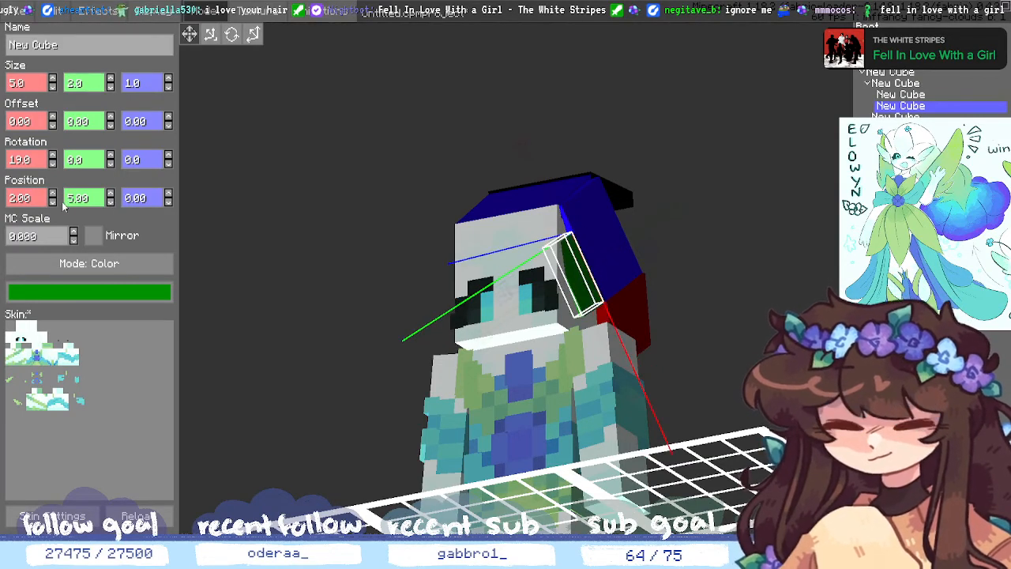
left_click(52, 201)
left_click(111, 85)
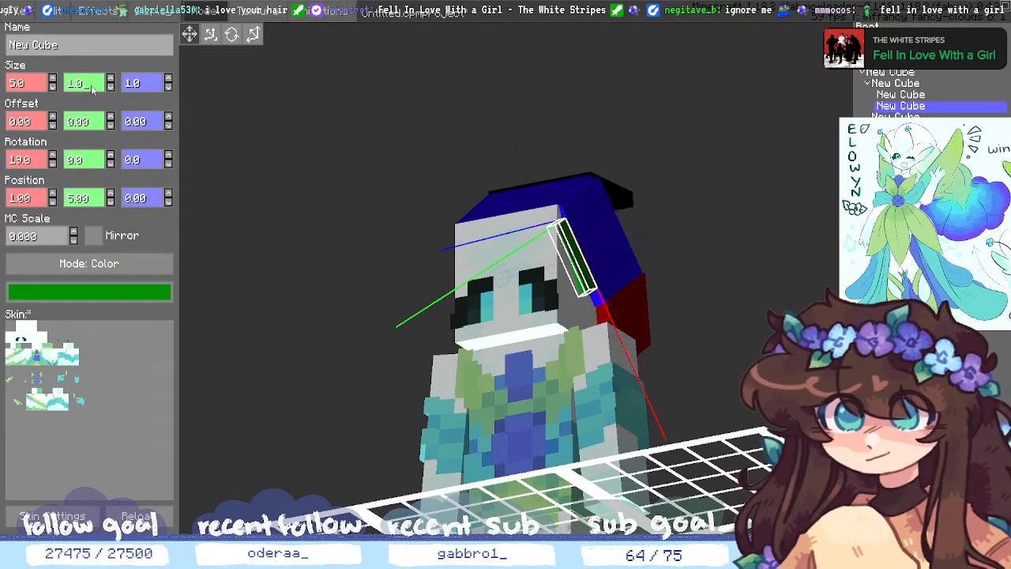
type(".5")
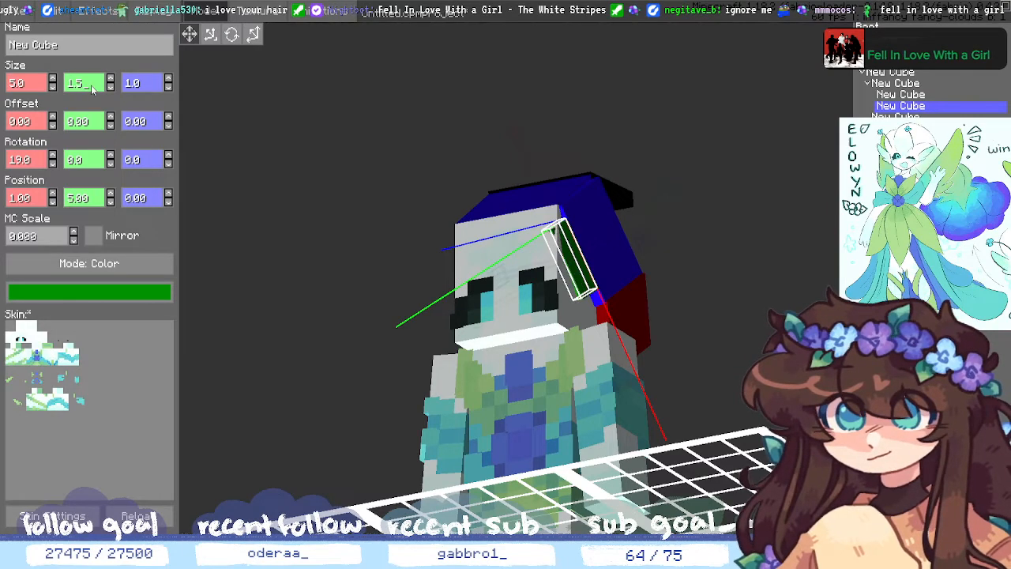
left_click(686, 189)
mouse_move(686, 189)
middle_mouse_down()
mouse_move(671, 207)
mouse_move(684, 205)
middle_mouse_up()
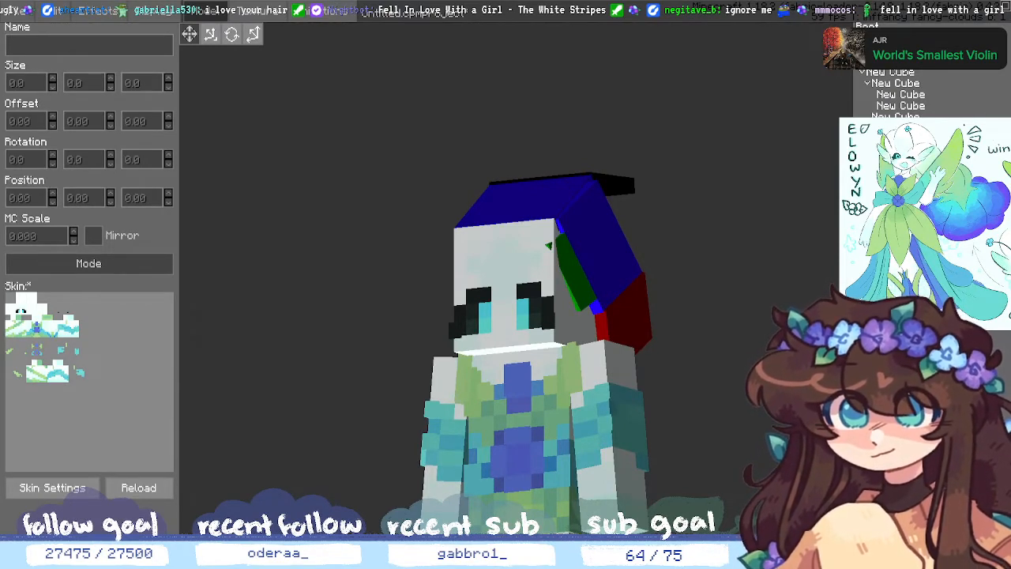
- Reselect the green cube and set its Size Y thickness to 2.0
left_click(916, 118)
left_click(916, 108)
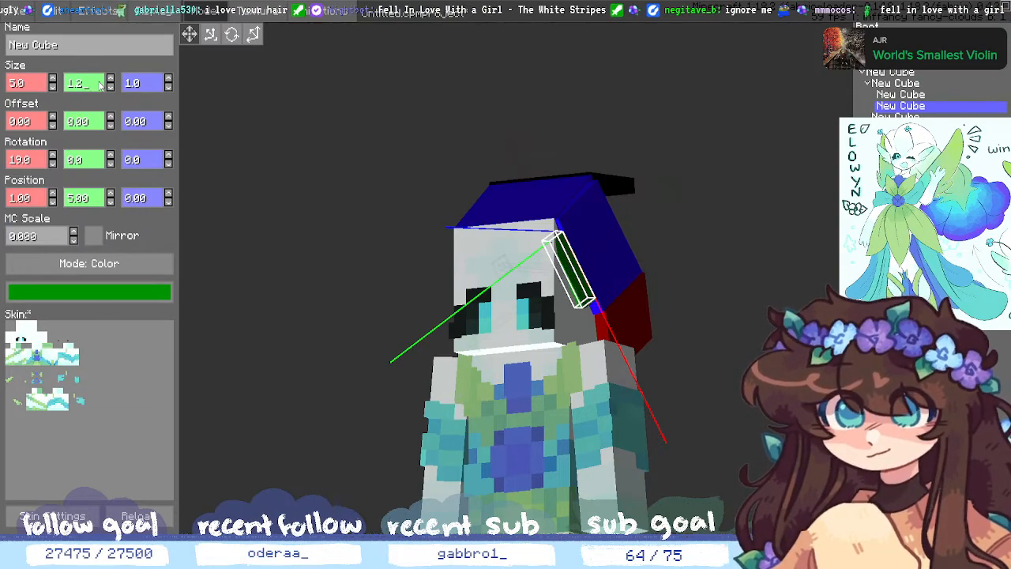
left_click(347, 221)
mouse_move(348, 221)
middle_mouse_down()
mouse_move(348, 158)
mouse_move(336, 220)
middle_mouse_up()
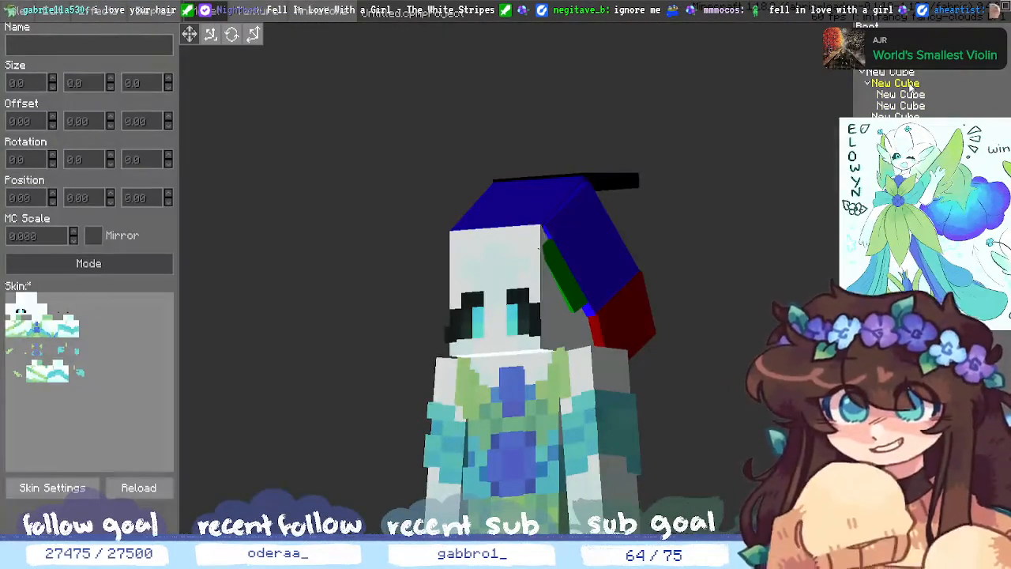
left_click(900, 106)
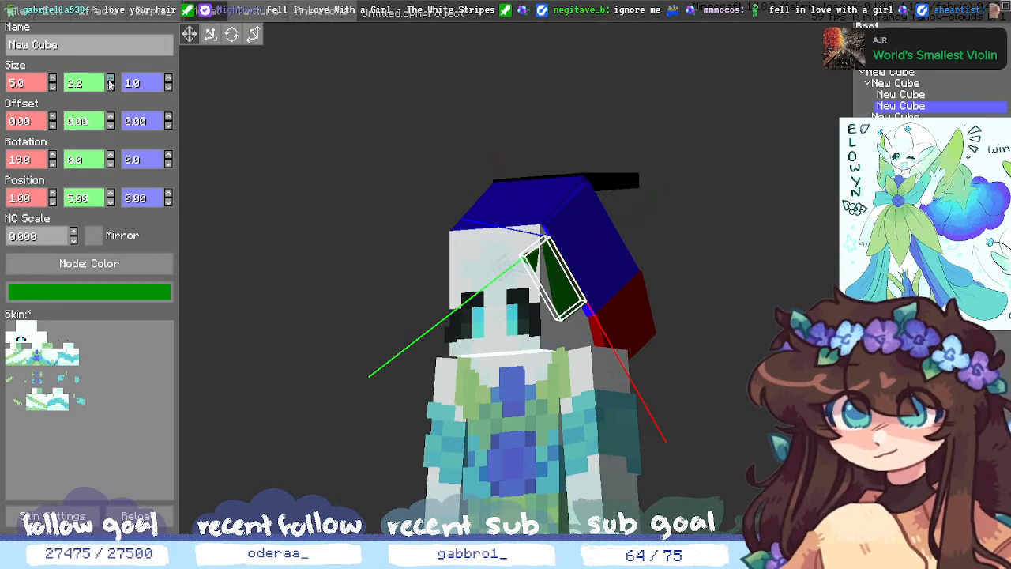
left_click(110, 87)
key("BackSpace")
type("0")
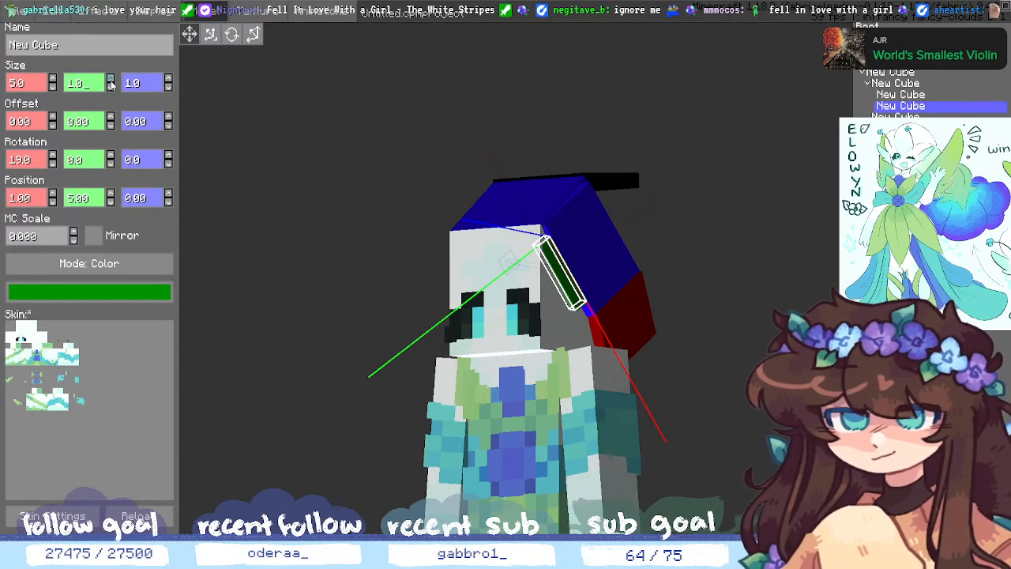
left_click(110, 78)
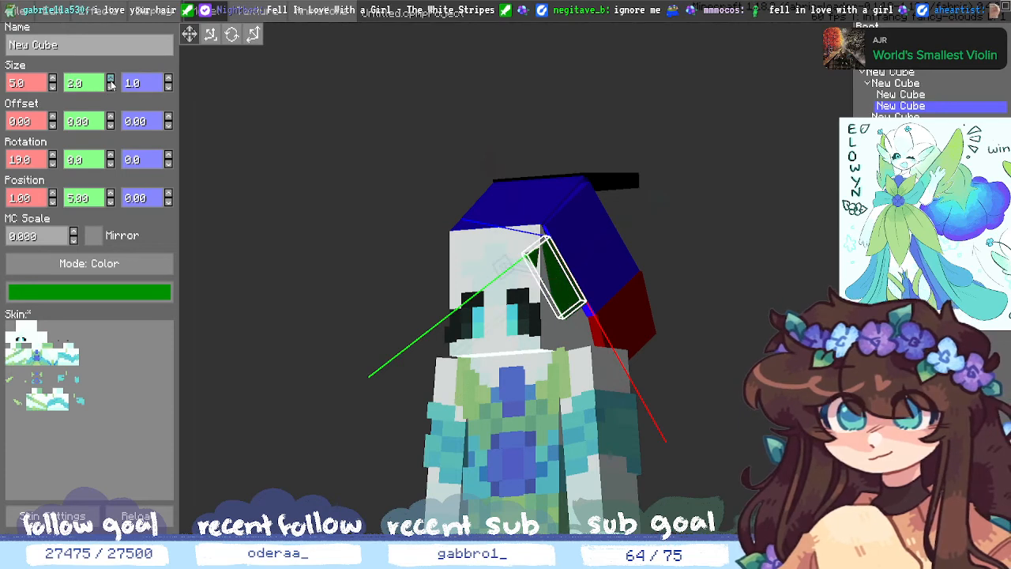
- Keep the green cube's length at 5 and raise its Position X to 2
left_click(52, 79)
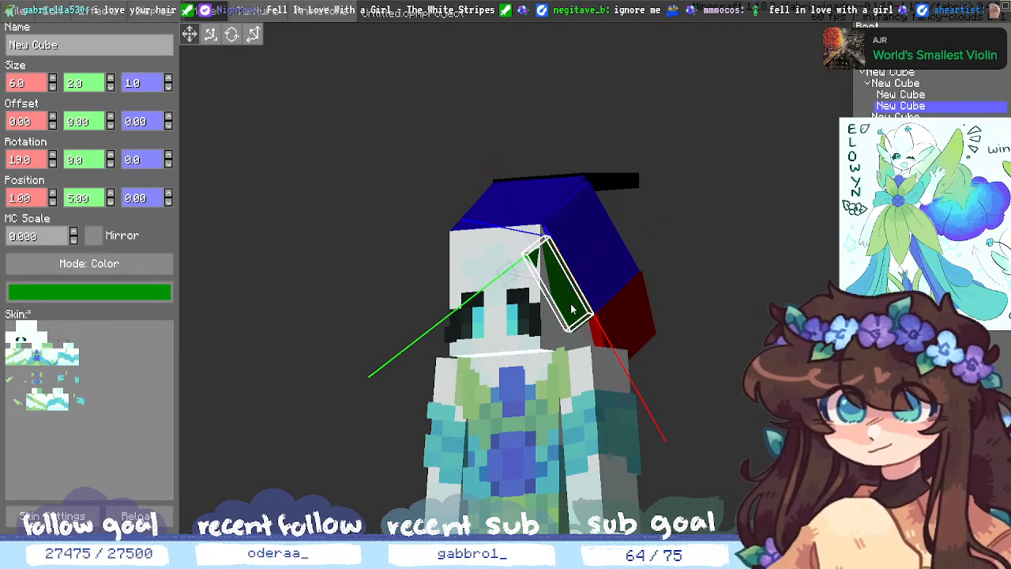
middle_click_drag(740, 316, 777, 326)
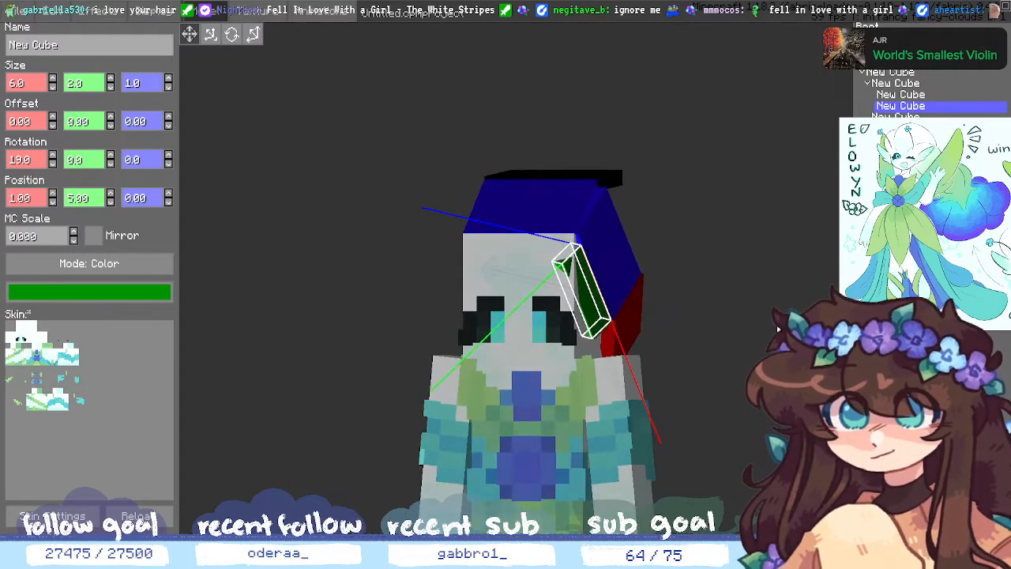
left_click(52, 87)
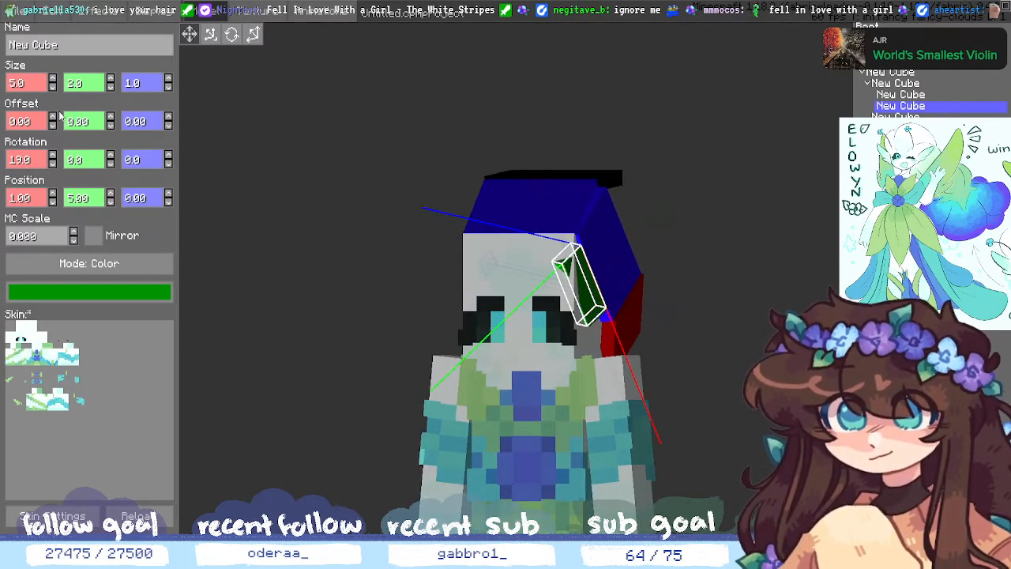
left_click(54, 195)
left_click(806, 422)
middle_click_drag(806, 423, 735, 394)
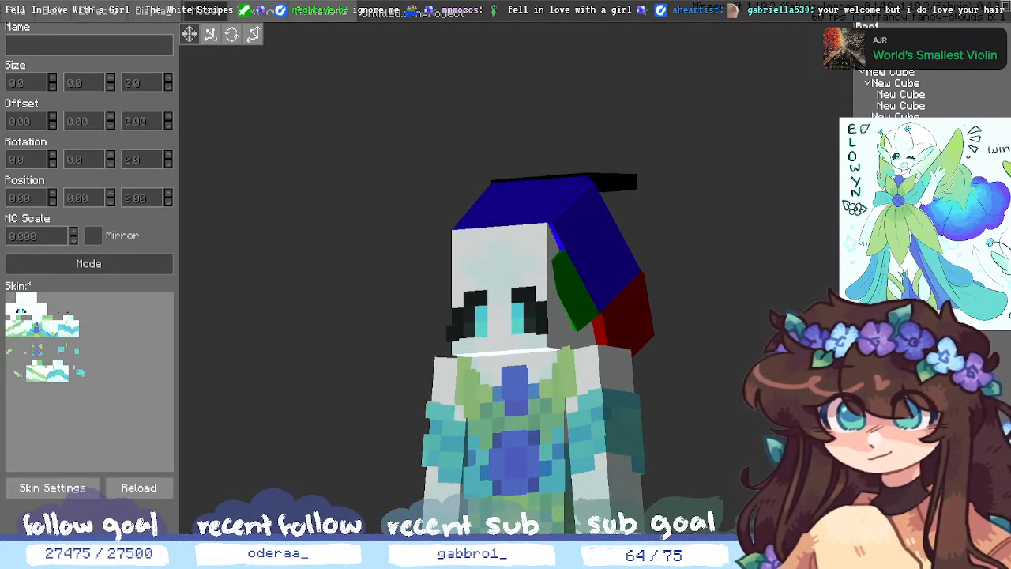
middle_click_drag(514, 300, 508, 325)
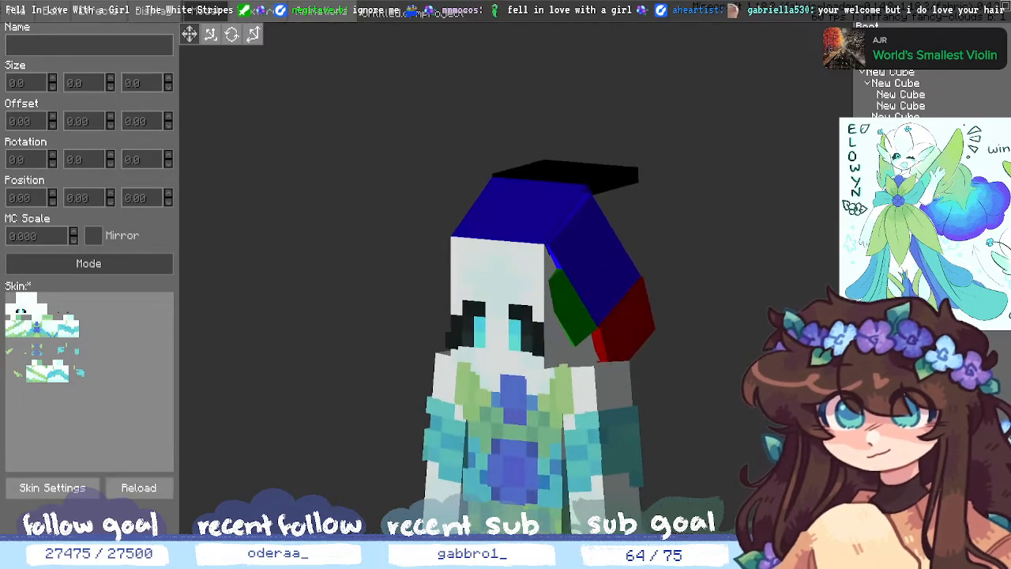
left_click(570, 310)
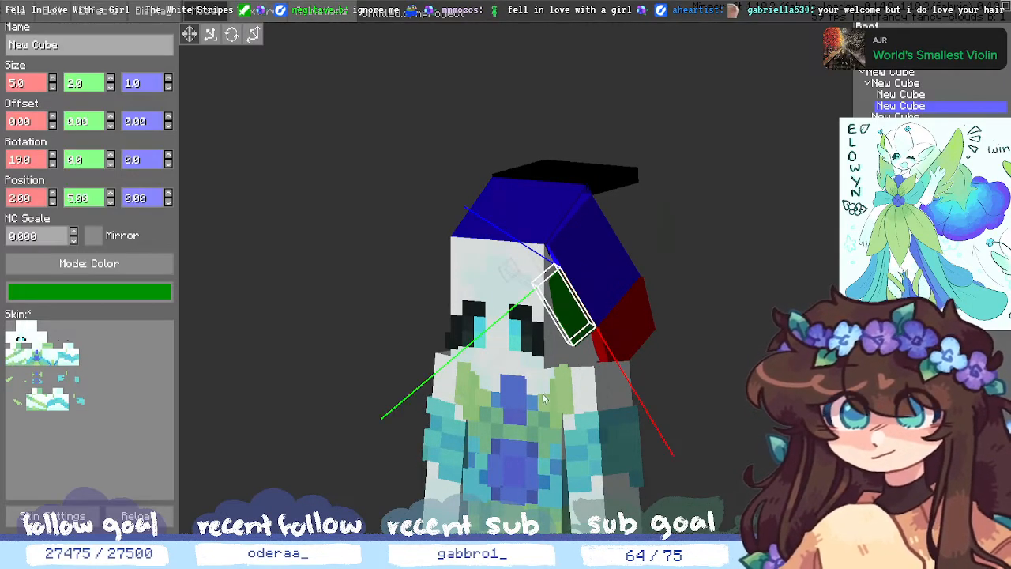
- Add a small child cube under the green cube and move it to X -1
left_click(868, 519)
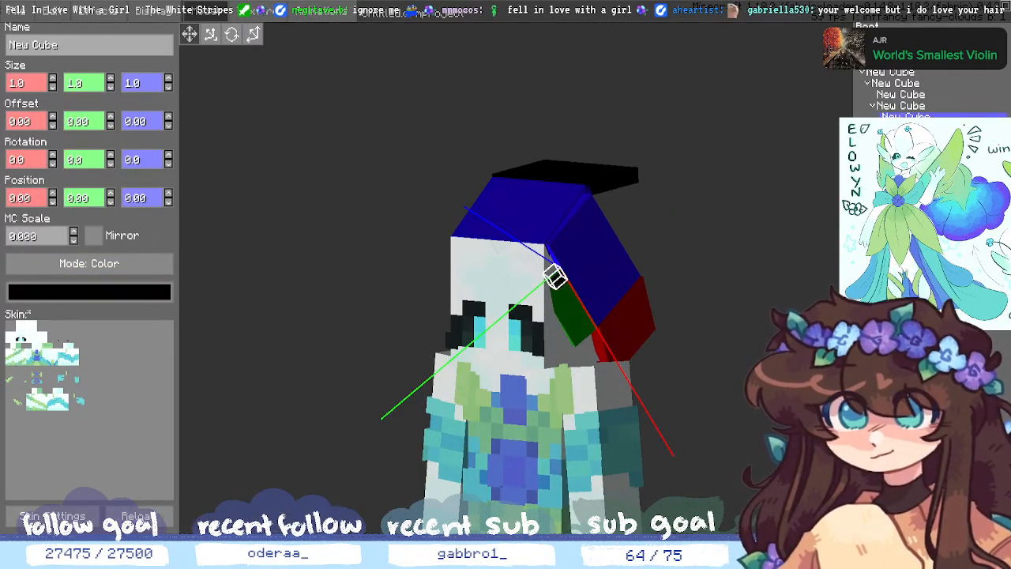
left_click(332, 262)
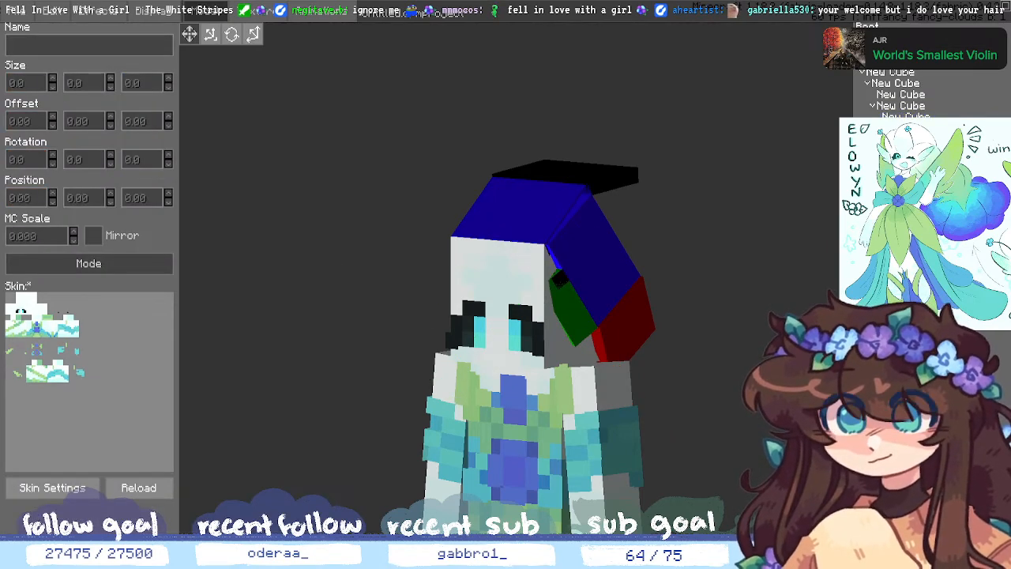
left_click(559, 279)
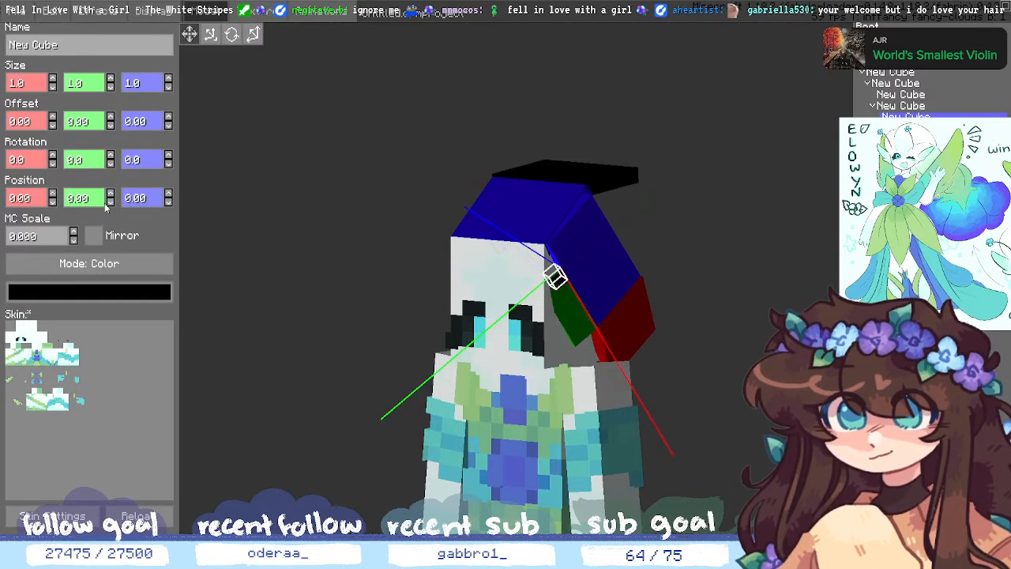
left_click(53, 201)
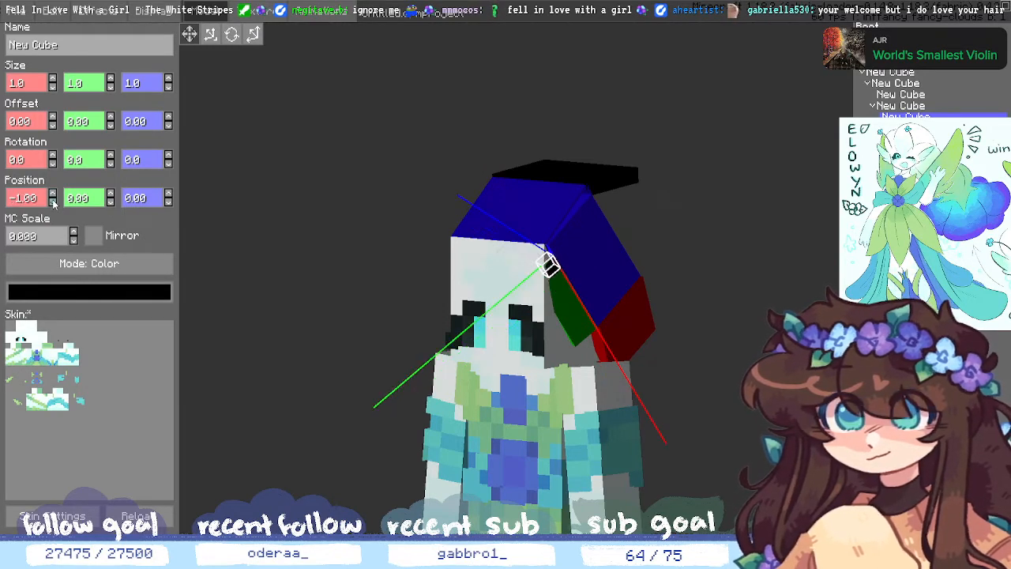
- Color the new small cube green
left_click(89, 292)
left_click(437, 406)
left_click(442, 436)
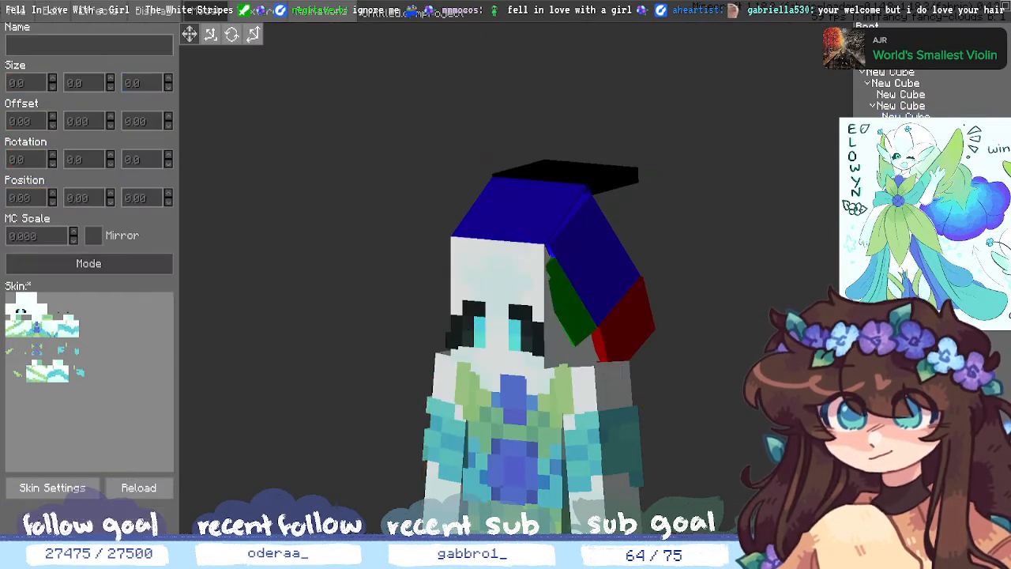
middle_click_drag(442, 434, 442, 385)
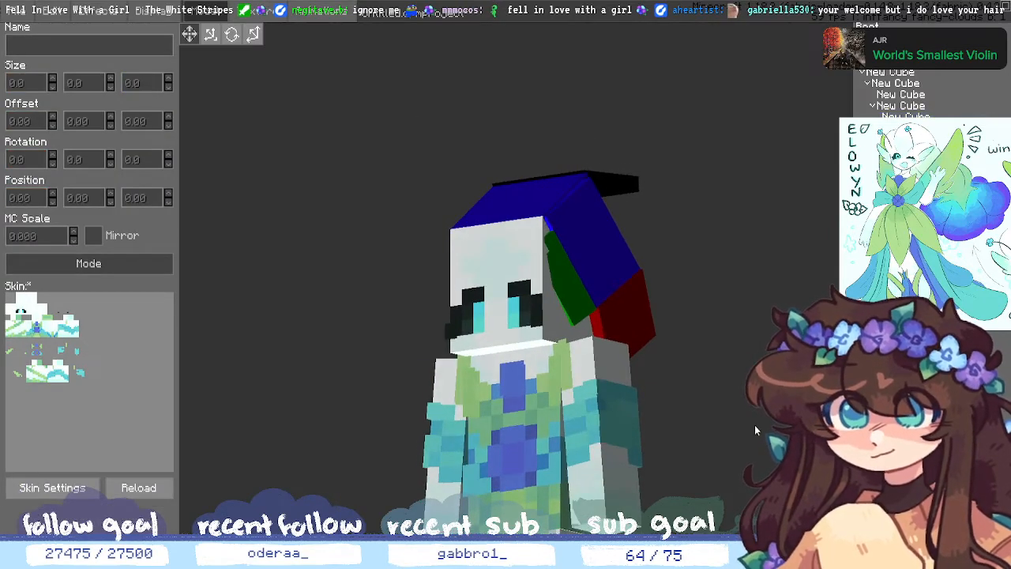
middle_click_drag(754, 424, 803, 425)
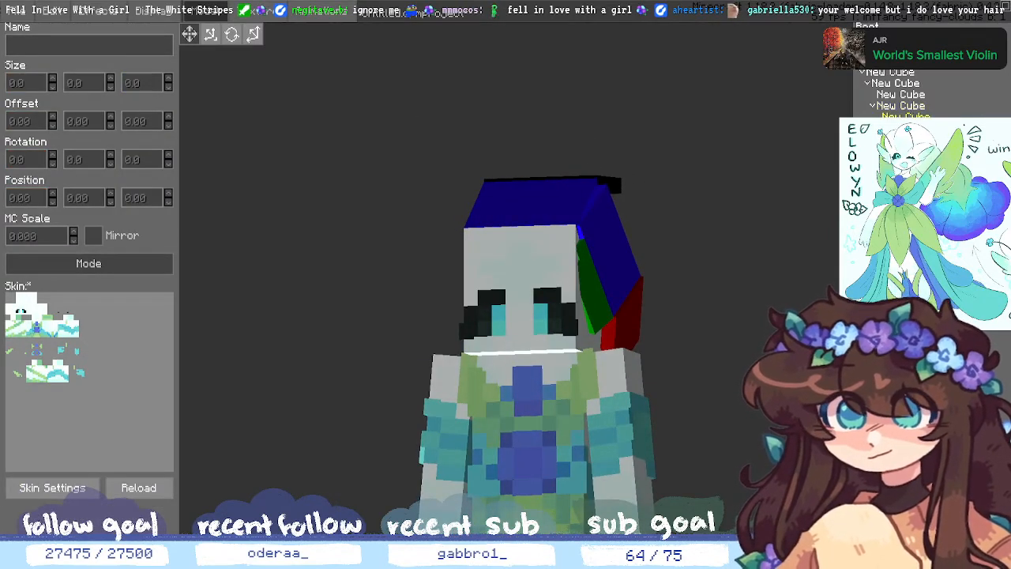
- Stretch the small green cube's Y size to 1.15
left_click(905, 116)
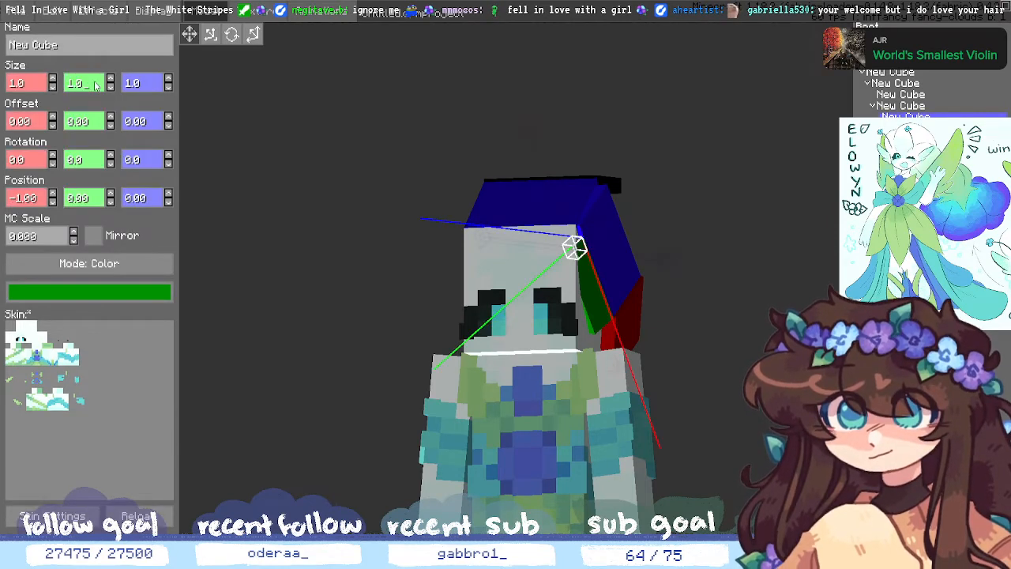
key("BackSpace")
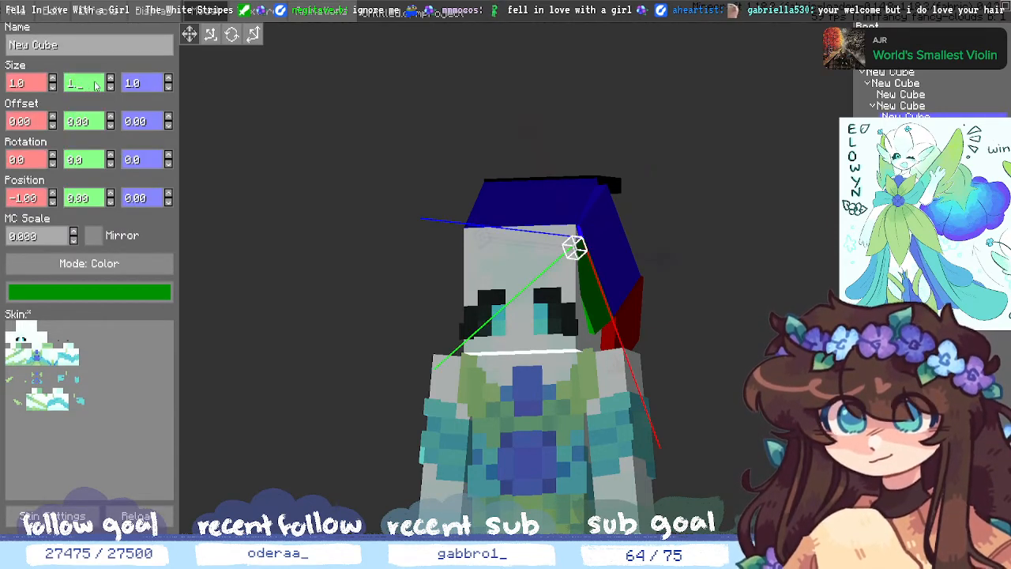
type("3")
key("BackSpace")
type("1")
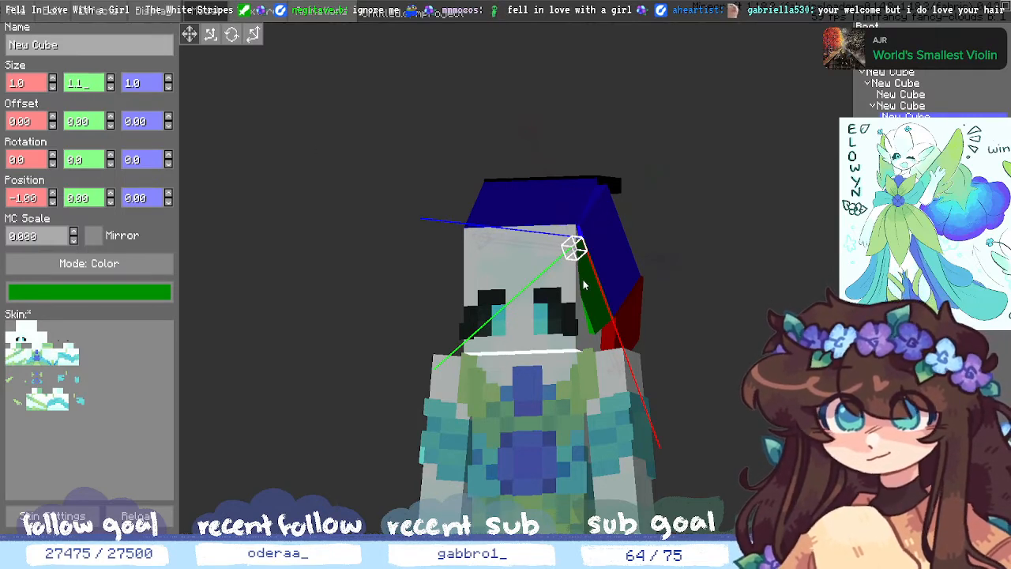
left_click(892, 252)
left_click_drag(778, 411, 731, 414)
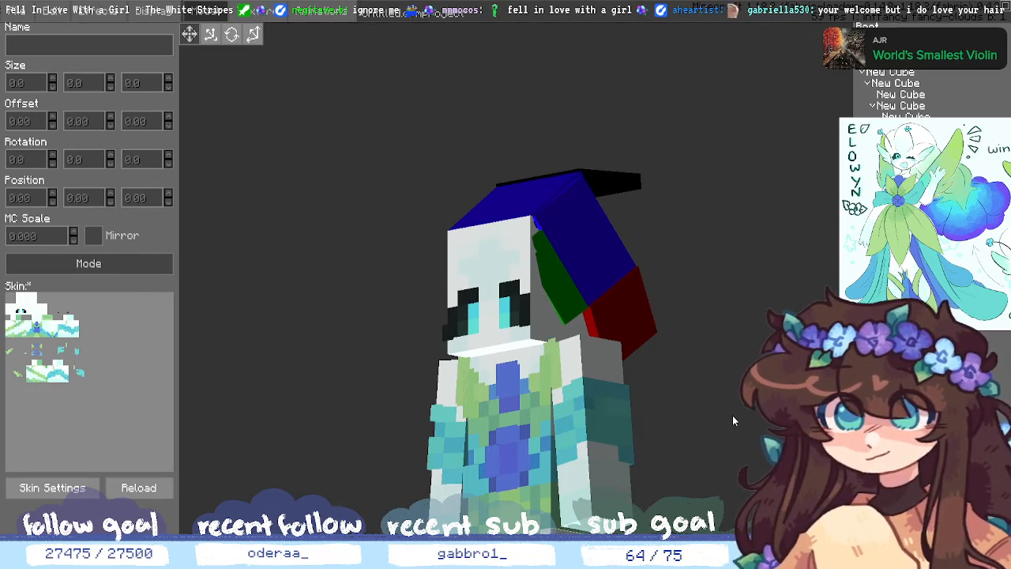
left_click_drag(732, 415, 751, 408)
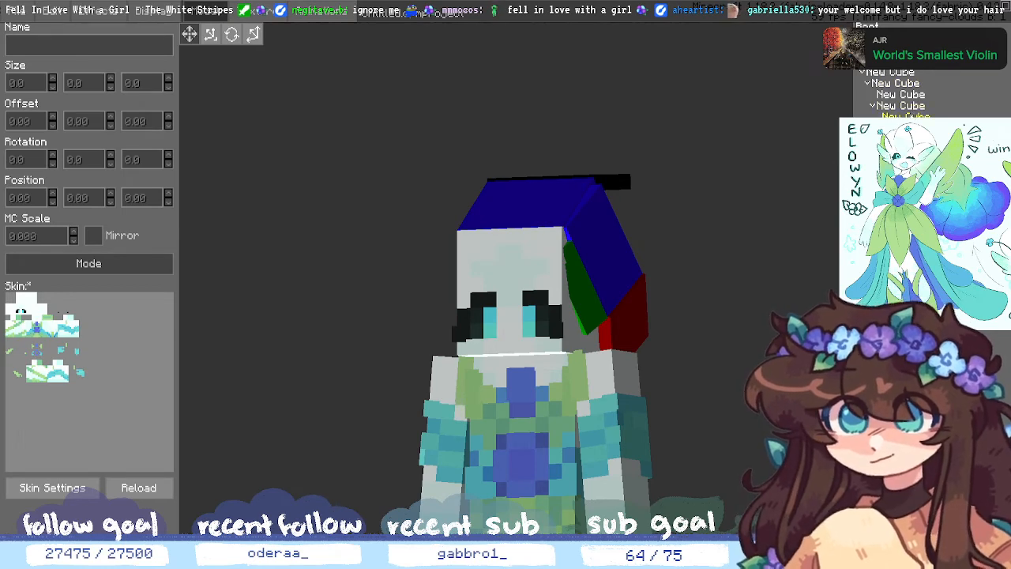
left_click(905, 117)
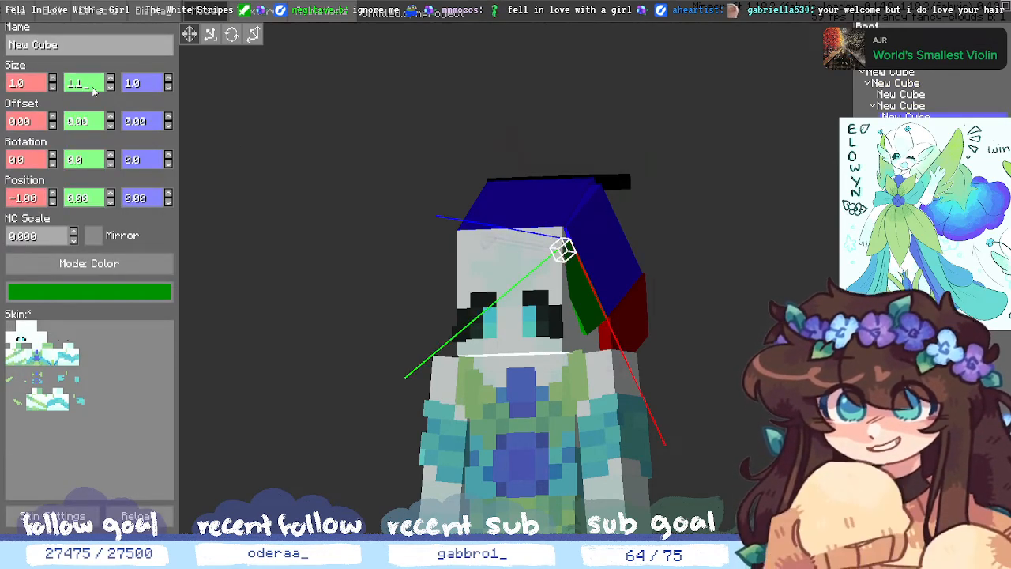
type("5")
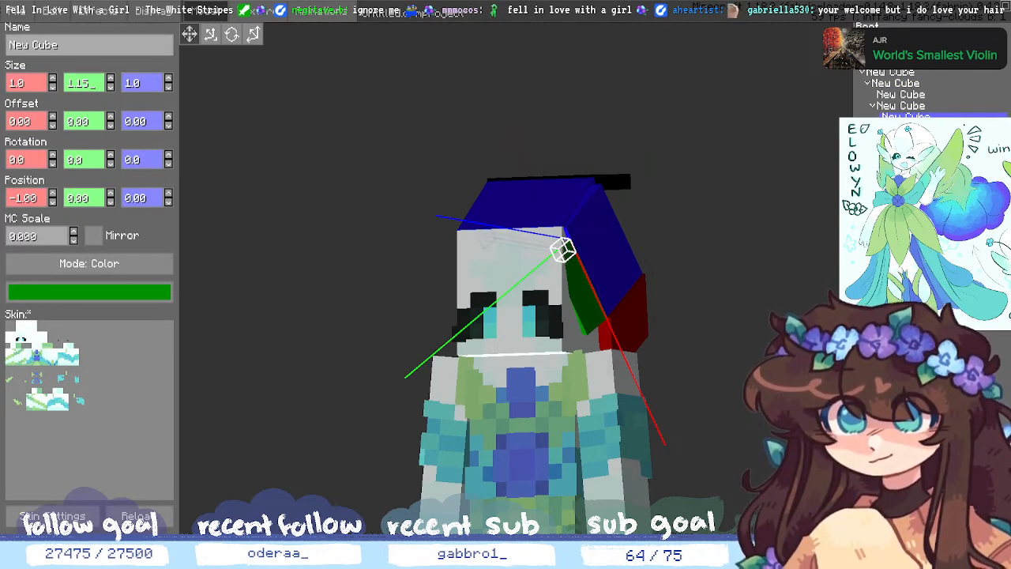
left_click(797, 379)
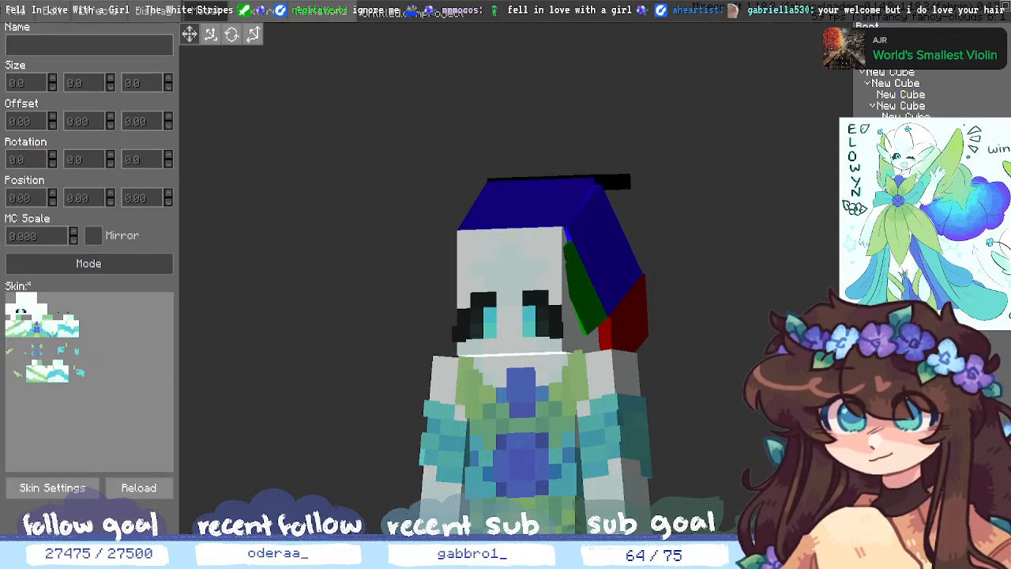
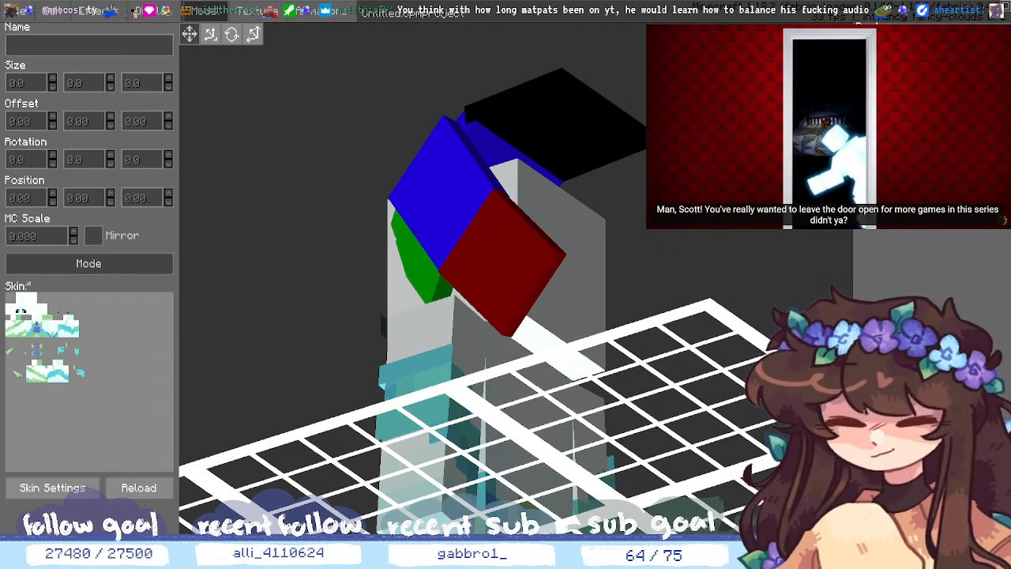
- Select the red hair cube and add a new black cube with Ctrl+N
middle_click_drag(677, 391, 695, 365)
left_click(424, 234)
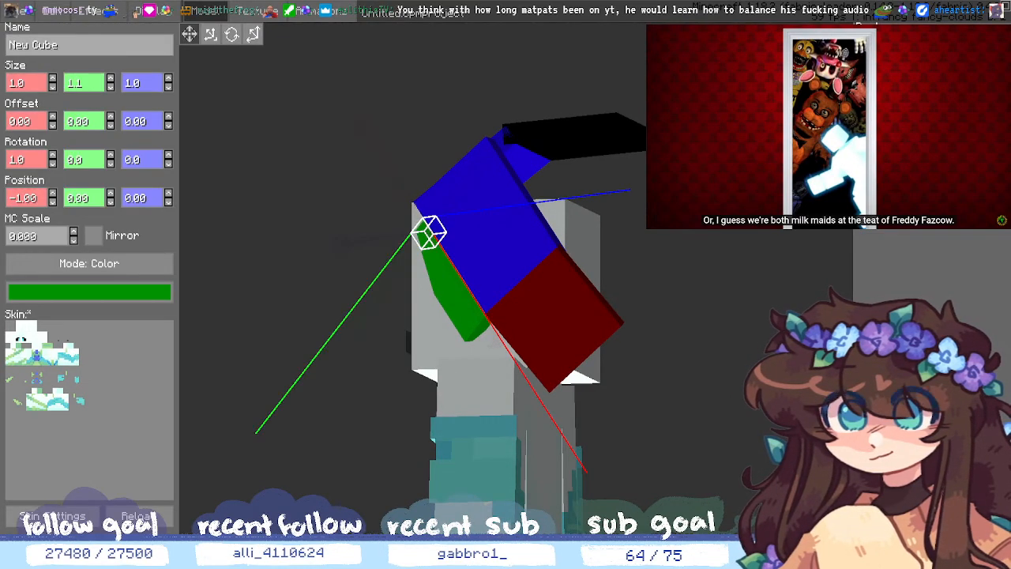
left_click(553, 319)
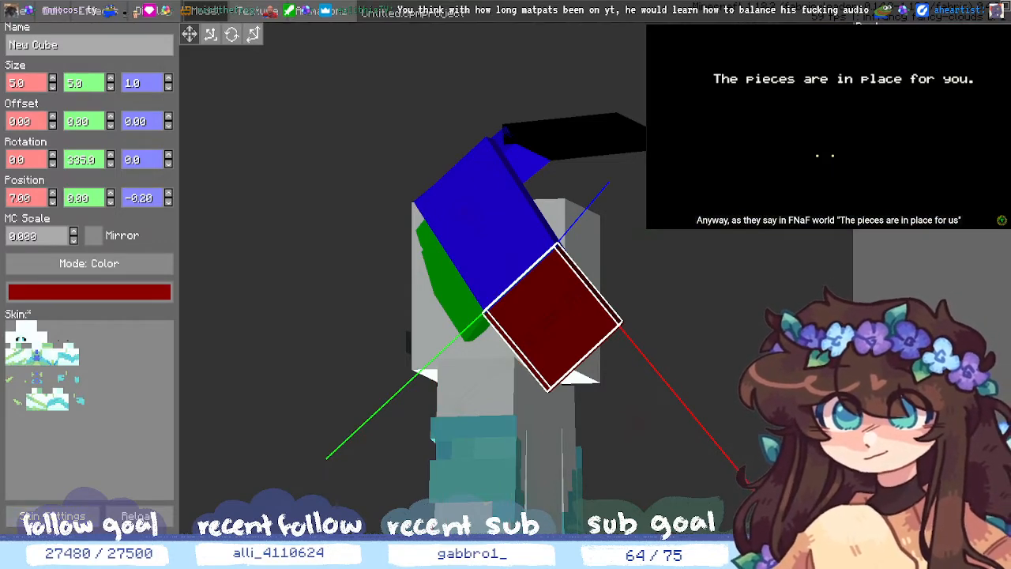
key("ctrl+n")
- Raise the new black cube to position Y 5 and make it 4 wide
mouse_move(505, 284)
middle_mouse_down()
mouse_move(517, 323)
mouse_move(525, 286)
middle_mouse_up()
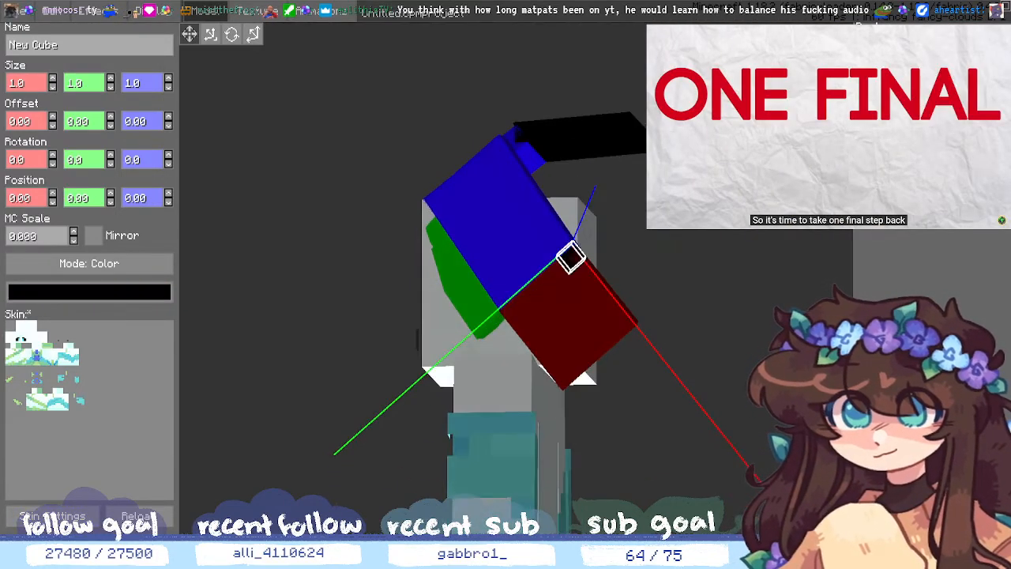
left_click(111, 203)
left_click(111, 203)
left_click(112, 193)
left_click(113, 193)
left_click(112, 193)
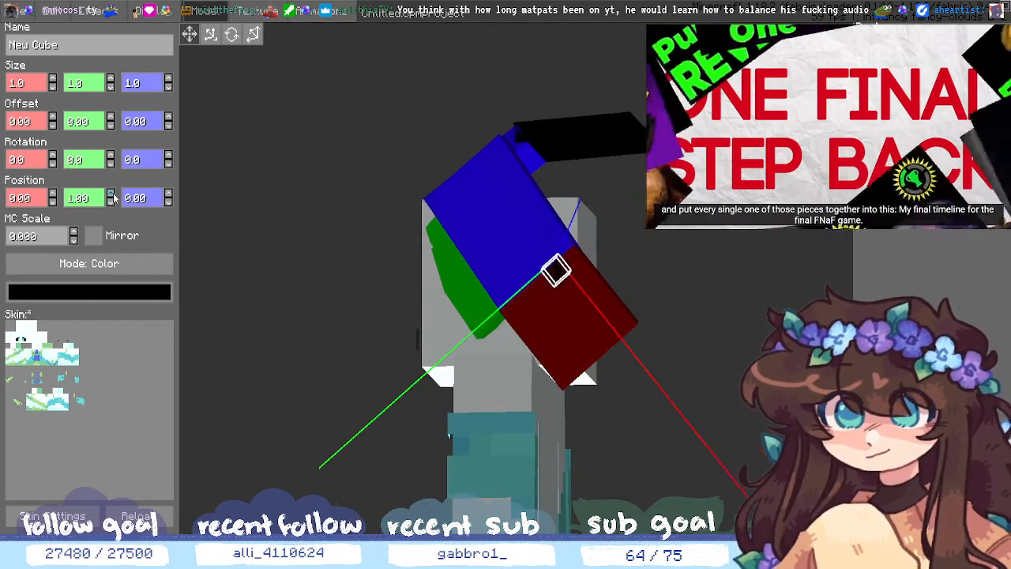
left_click(112, 194)
left_click(112, 193)
left_click(112, 194)
left_click(112, 194)
mouse_move(730, 437)
middle_mouse_down()
mouse_move(732, 467)
mouse_move(738, 454)
mouse_move(728, 465)
mouse_move(694, 440)
mouse_move(714, 435)
middle_mouse_up()
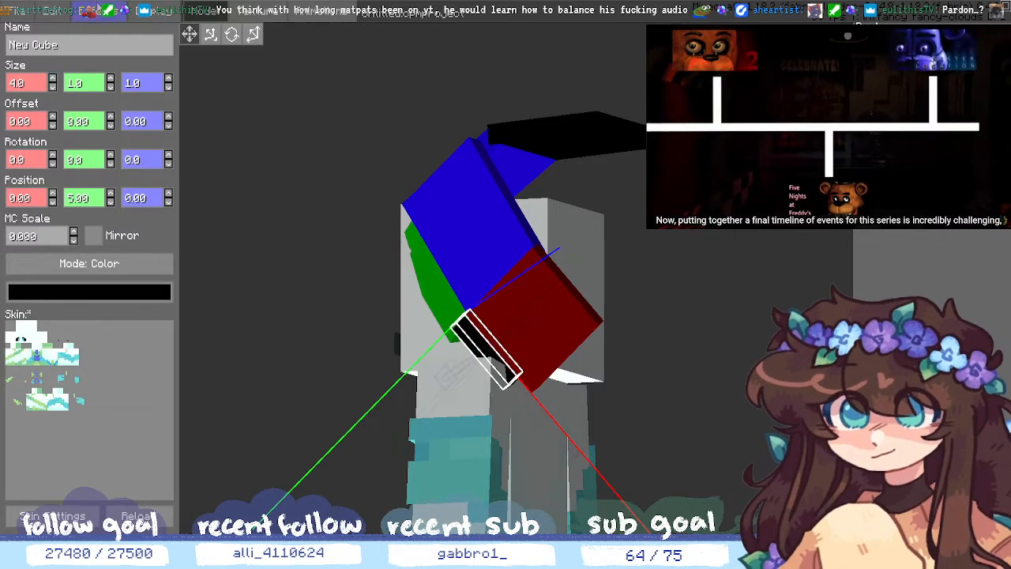
- Make the black cube 2 units tall and tilt it forward to 14° on X
left_click(110, 78)
middle_click_drag(270, 261, 335, 269)
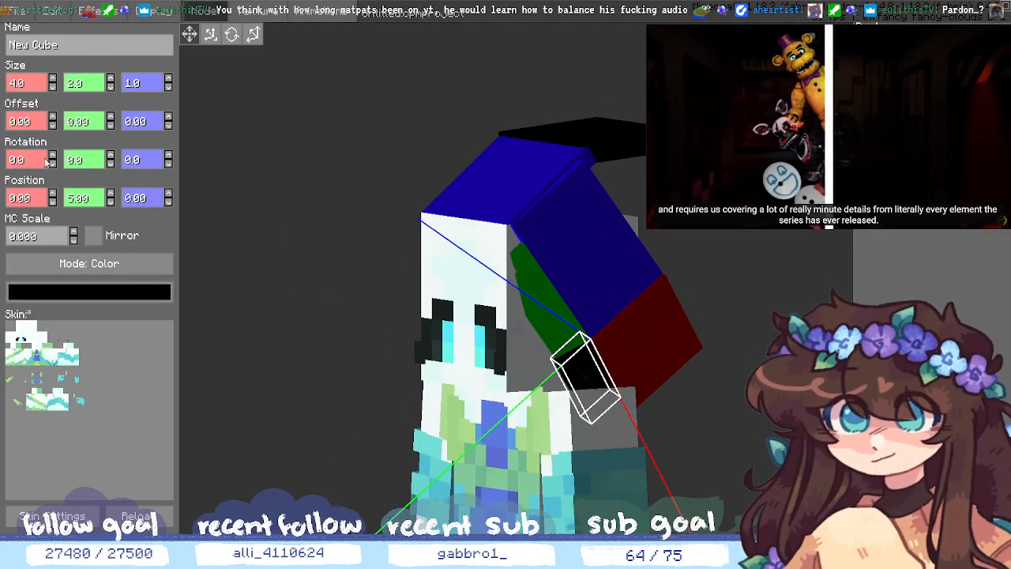
left_click(53, 155)
left_click(55, 154)
left_click(55, 155)
left_click(55, 155)
left_click(55, 155)
left_click(56, 154)
left_click(56, 155)
left_click(56, 155)
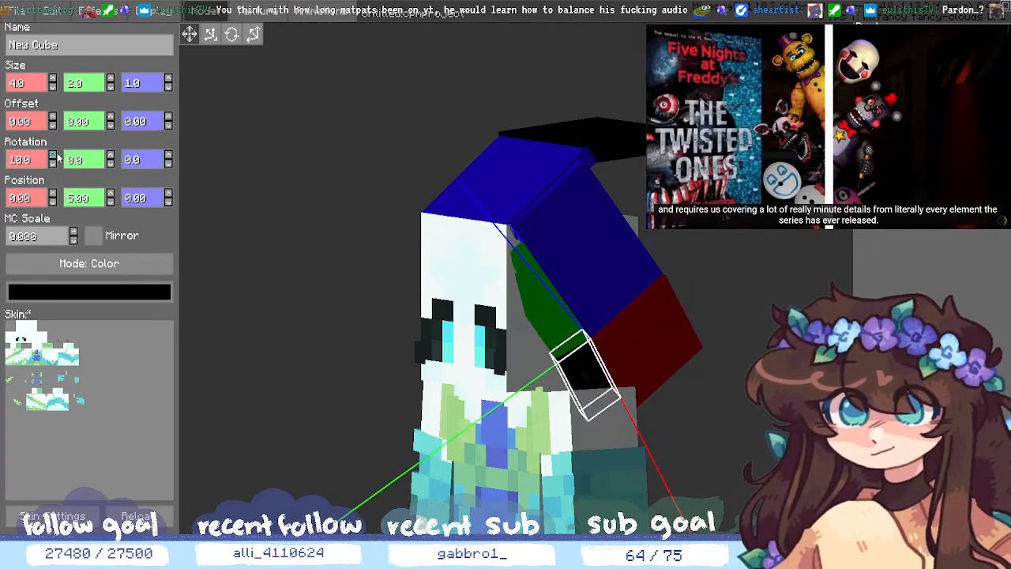
left_click(56, 155)
left_click(56, 156)
left_click(57, 155)
left_click(56, 156)
middle_click_drag(553, 379, 426, 411)
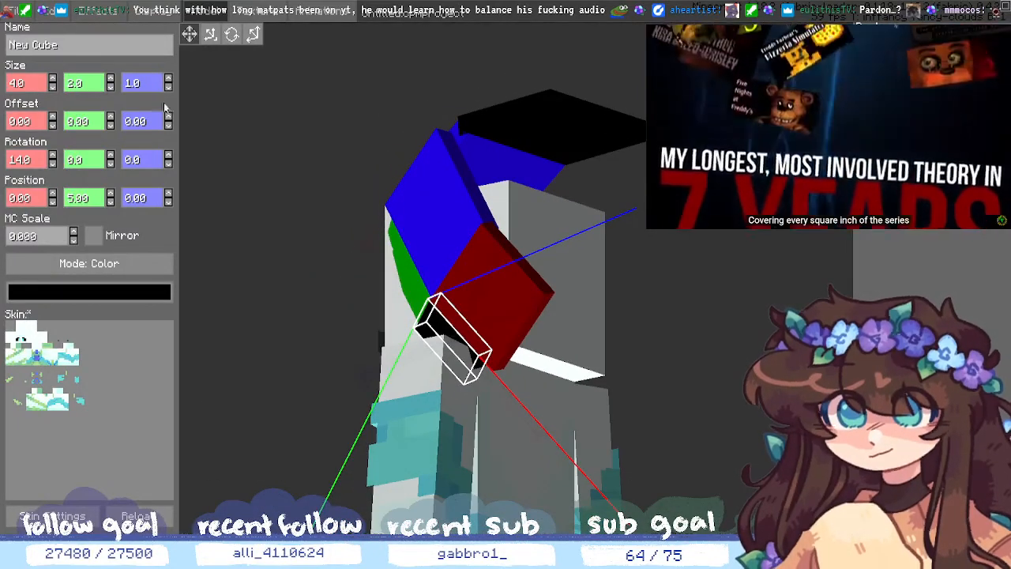
- Try a narrower width for the black strip, then restore it to 4
left_click(110, 79)
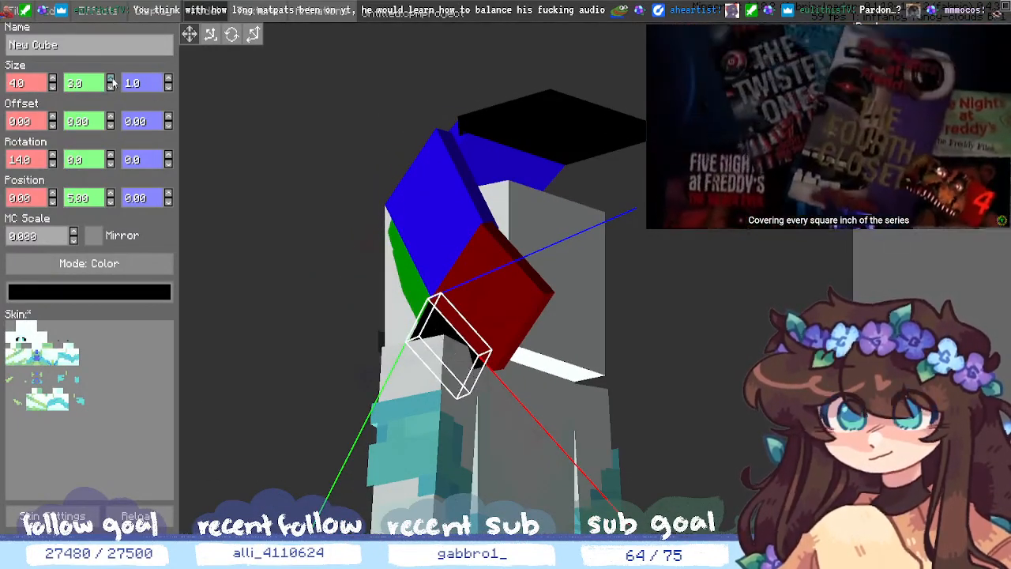
left_click(52, 88)
left_click(52, 89)
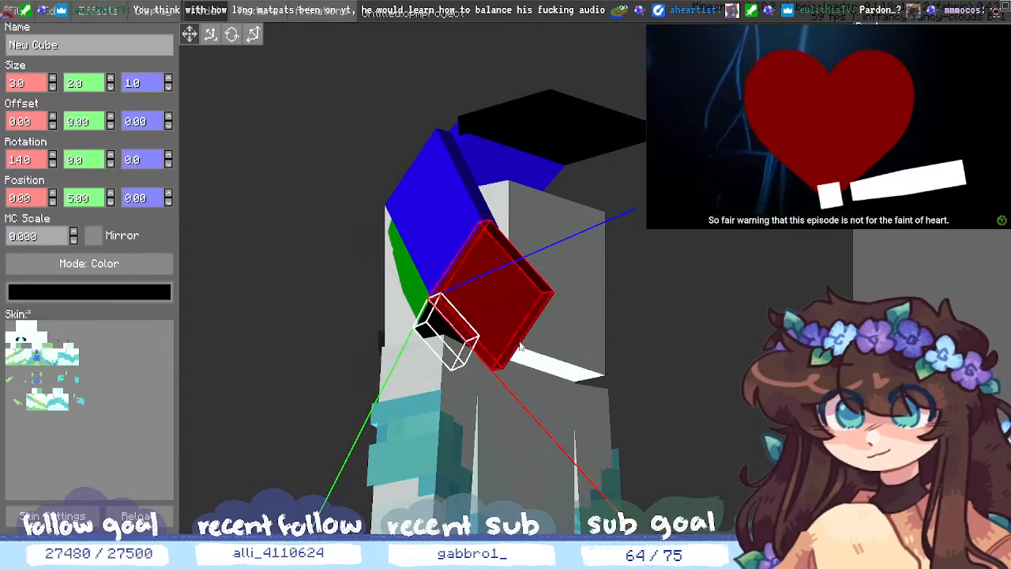
middle_click_drag(498, 308, 768, 504)
left_click(52, 78)
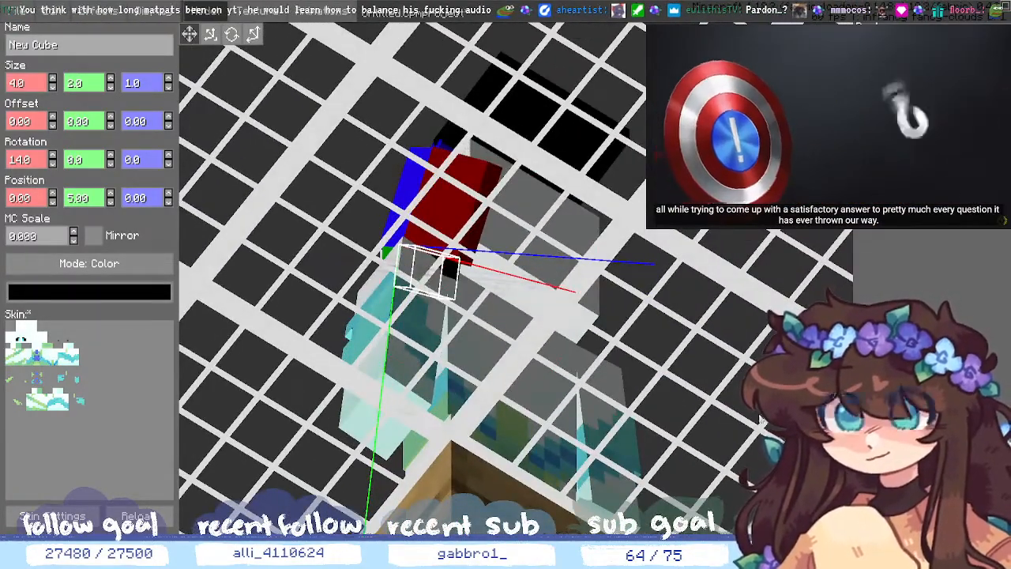
middle_click_drag(760, 419, 753, 368)
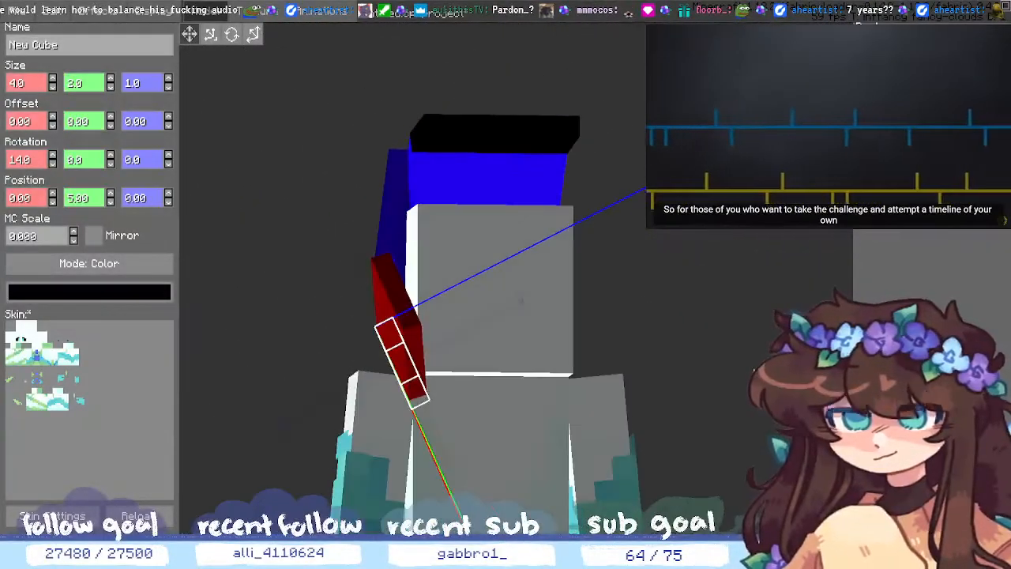
- Trim the red hair cube's width using the spinner and a typed Size X value
left_click(390, 293)
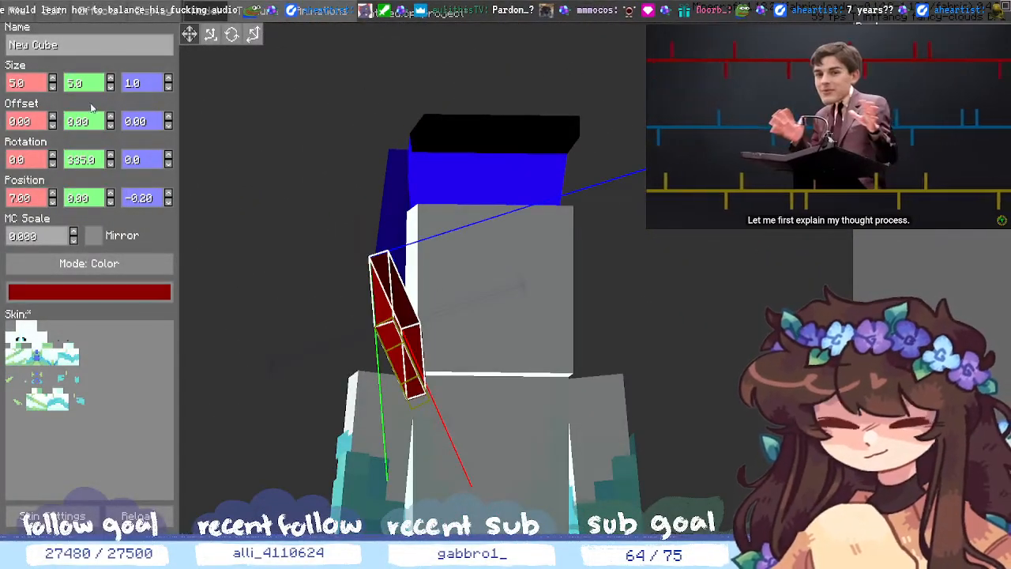
left_click(53, 87)
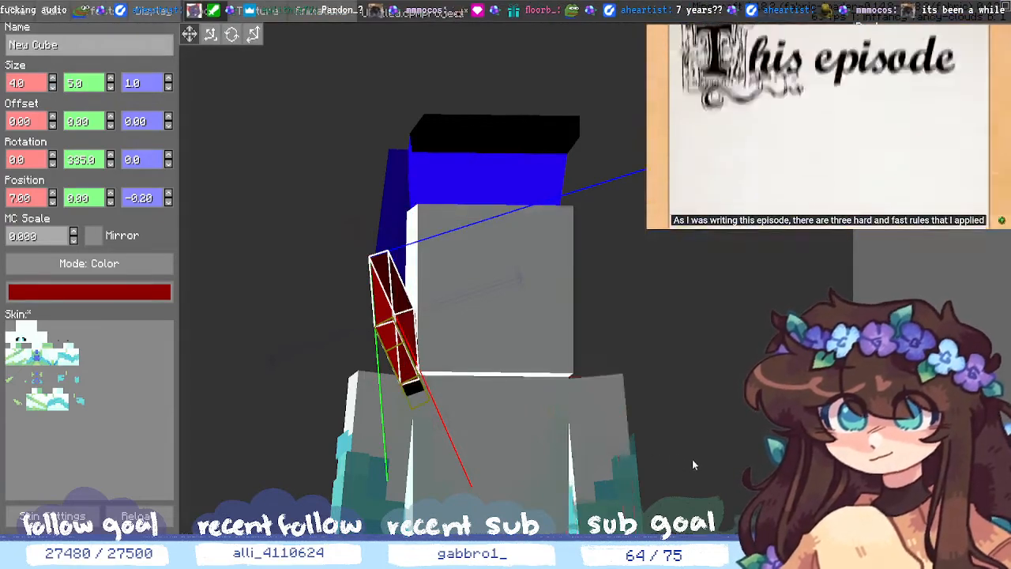
middle_click_drag(692, 462, 712, 459)
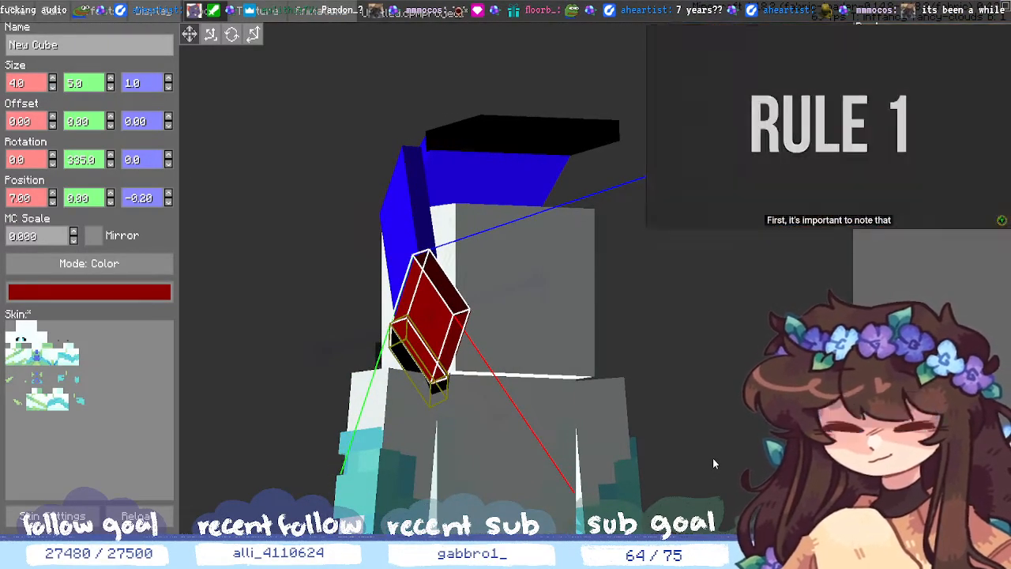
left_click(36, 84)
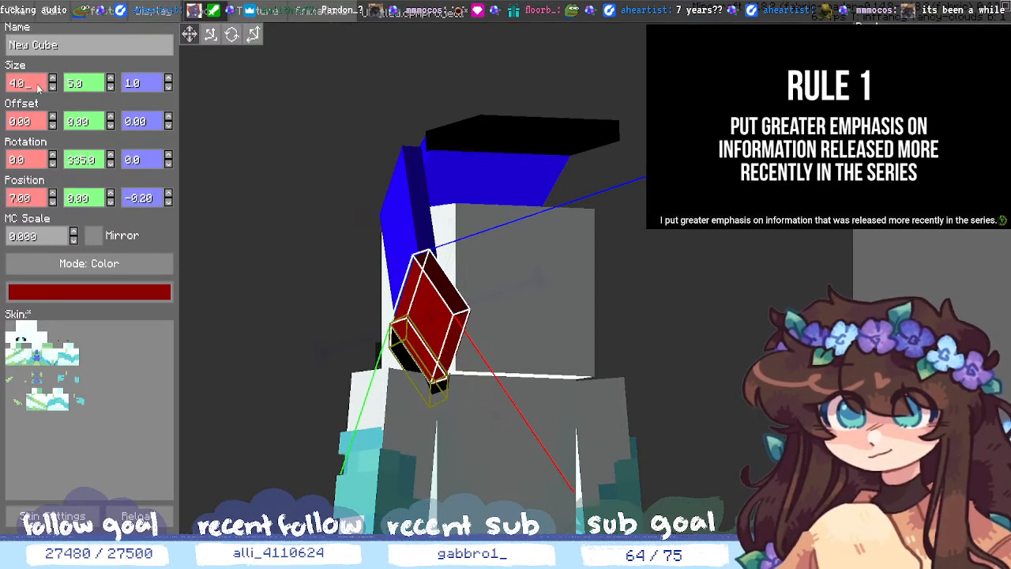
type("5")
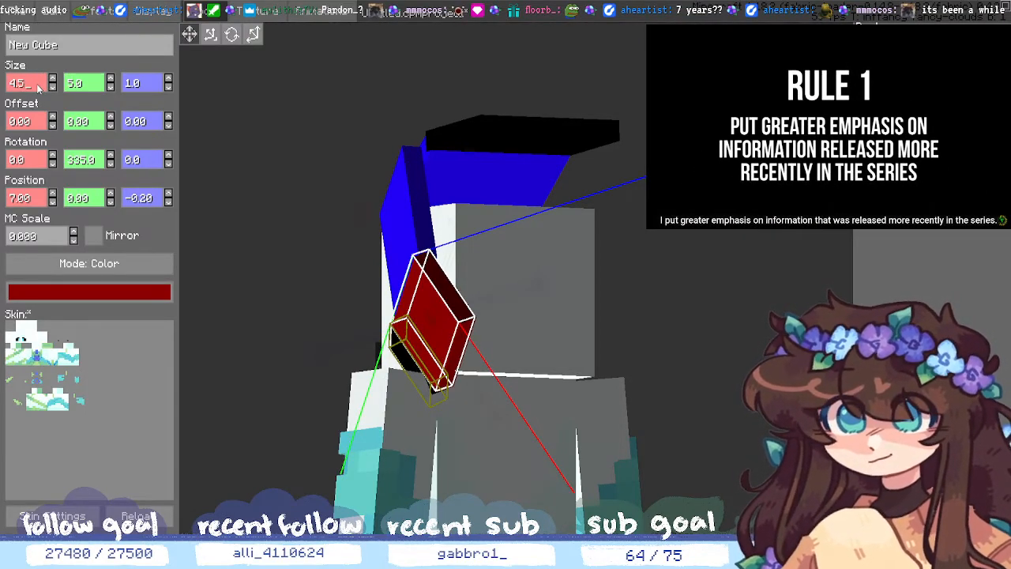
left_click(765, 272)
middle_click_drag(766, 272, 824, 215)
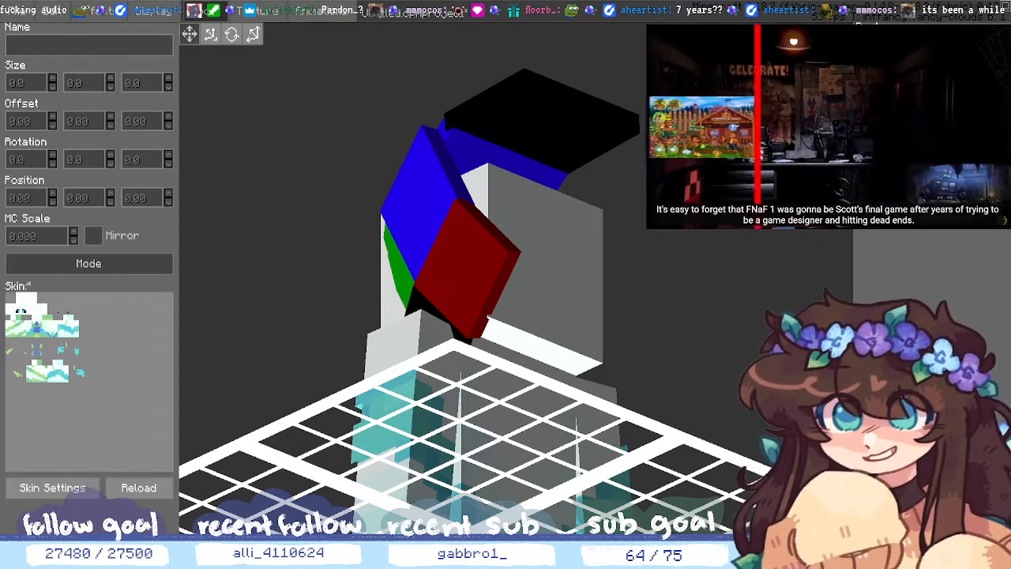
- Set the small black strip's Size X to 4.5
left_click(418, 304)
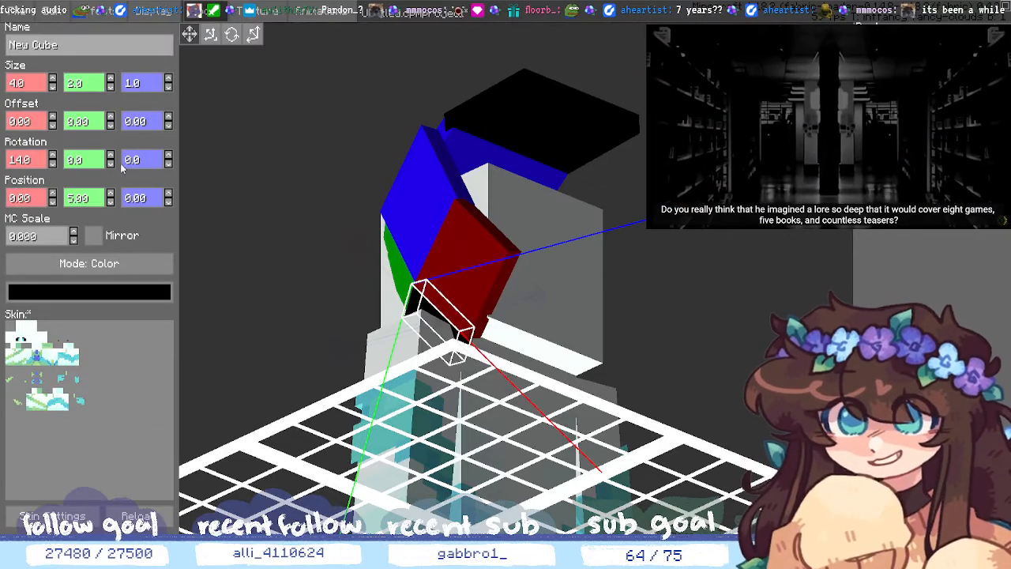
left_click(43, 88)
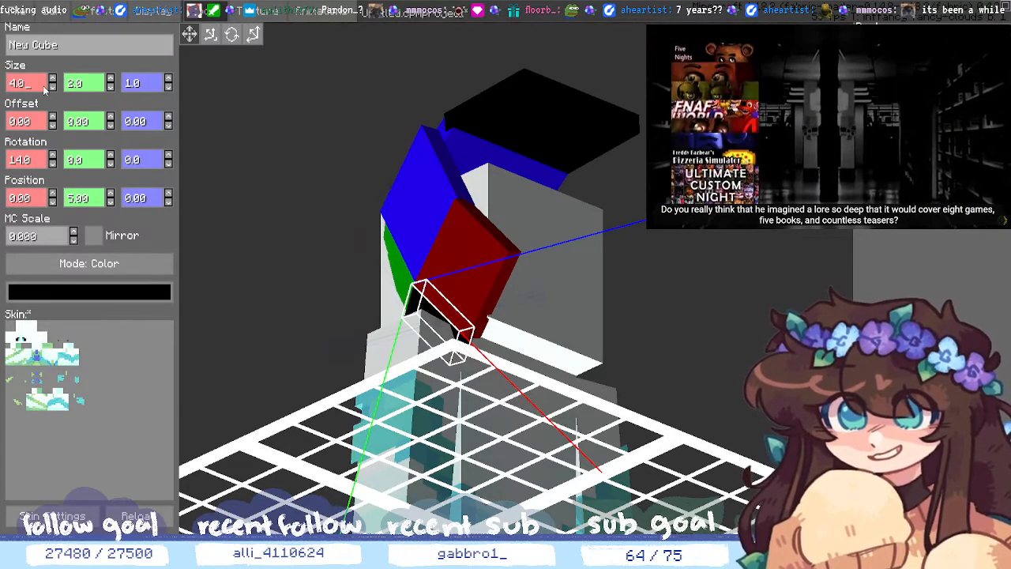
key("BackSpace")
type("5")
left_click(821, 363)
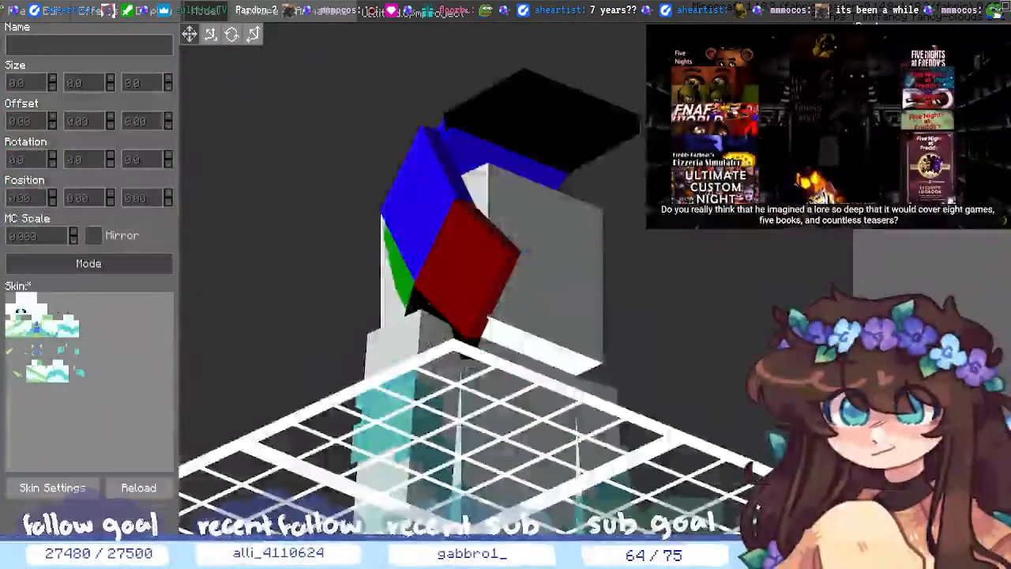
- Orbit the view around to face the model's front
mouse_move(821, 363)
middle_mouse_down()
mouse_move(778, 351)
mouse_move(702, 413)
mouse_move(713, 404)
mouse_move(749, 416)
mouse_move(829, 356)
middle_mouse_up()
middle_click_drag(804, 300, 825, 297)
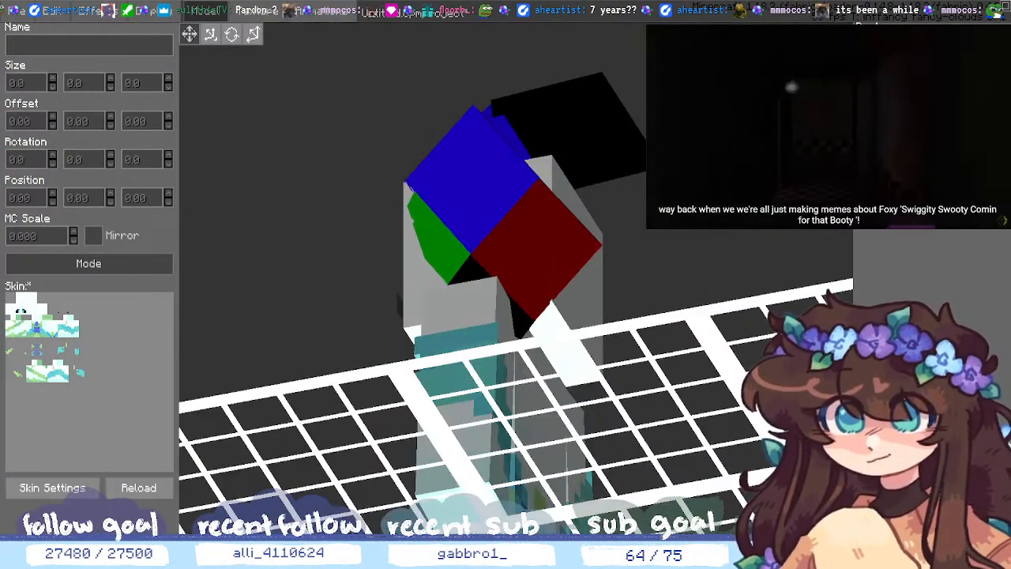
middle_click_drag(702, 319, 790, 215)
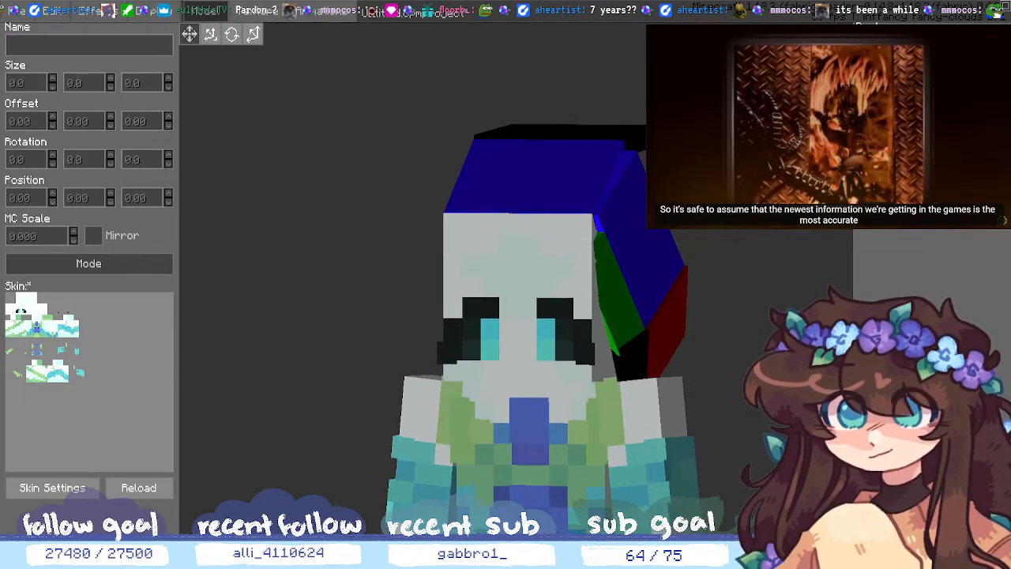
left_click(630, 363)
left_click(612, 289)
left_click(560, 132)
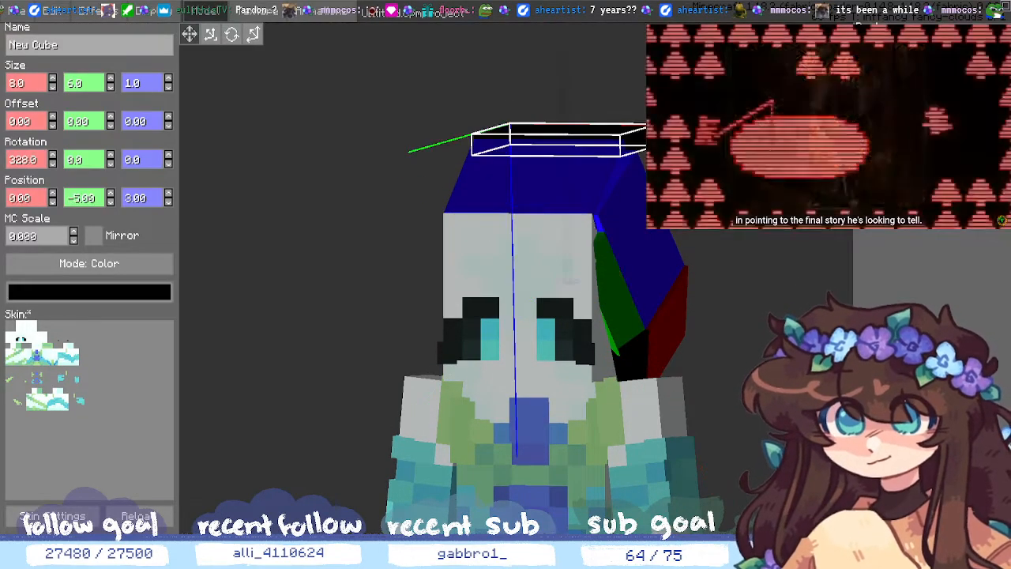
left_click(612, 288)
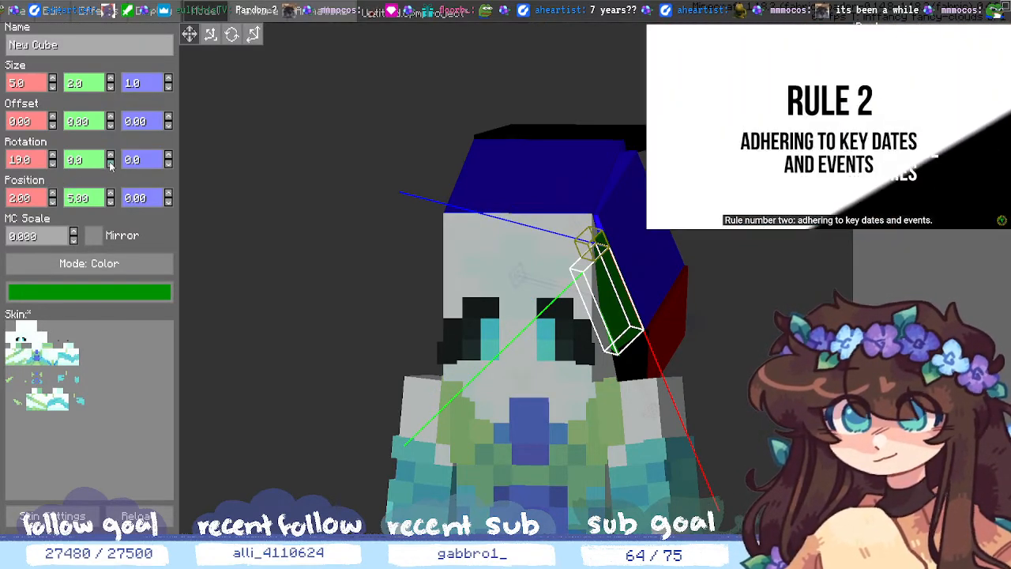
left_click(52, 201)
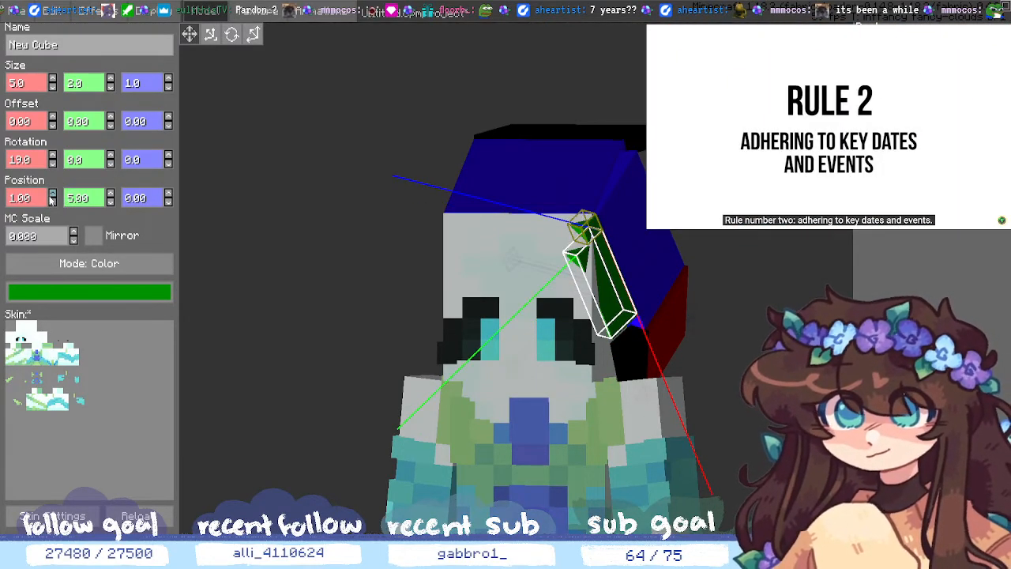
left_click(52, 193)
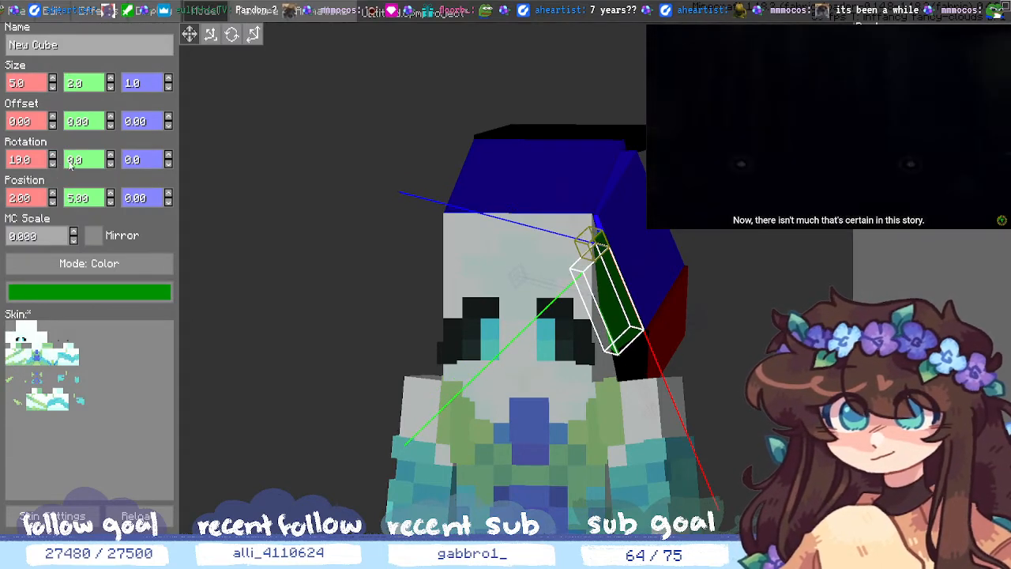
left_click(111, 163)
left_click(113, 164)
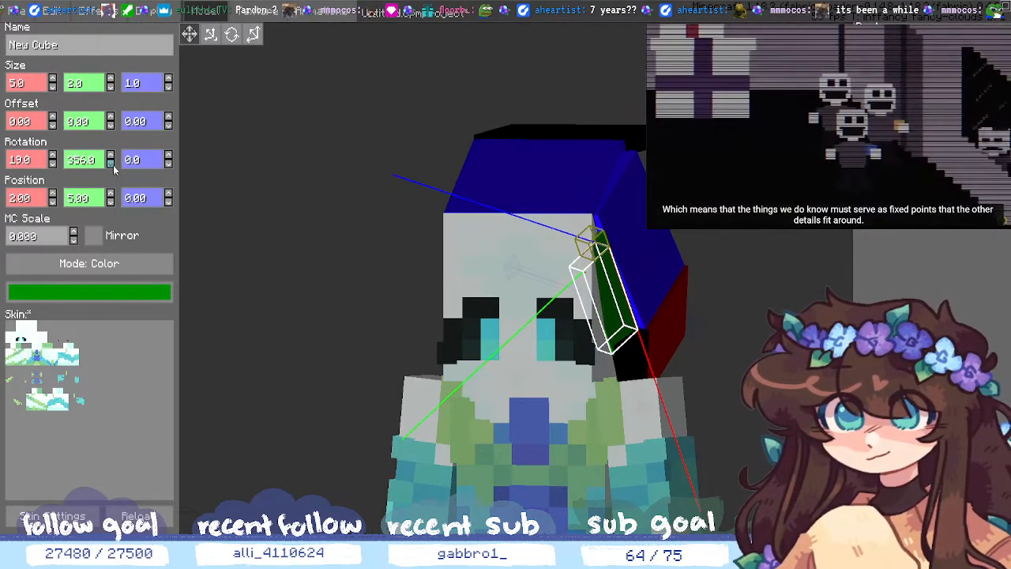
key("ctrl+z")
key("ctrl+z")
key("ctrl+z")
key("ctrl+z")
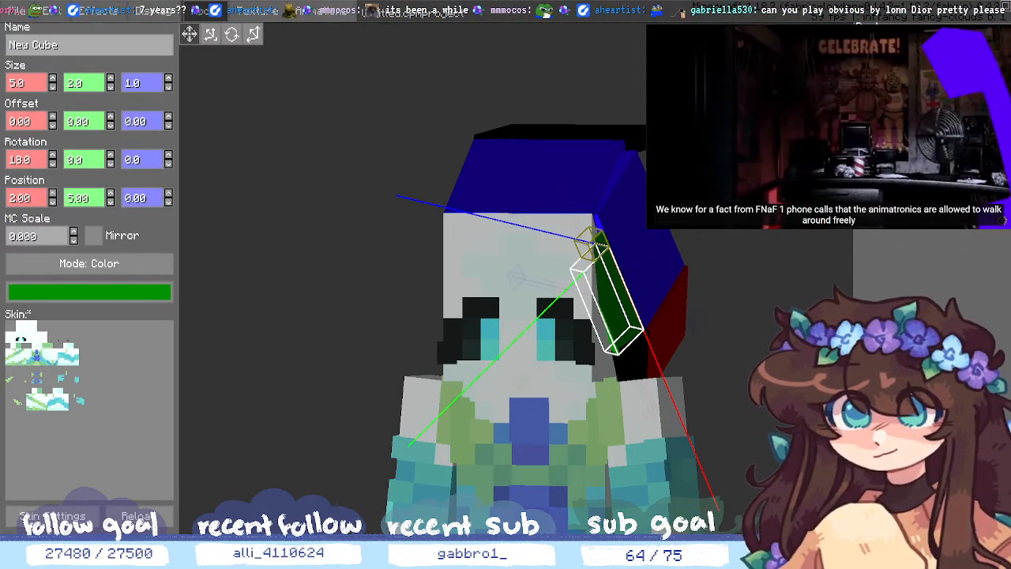
key("ctrl+z")
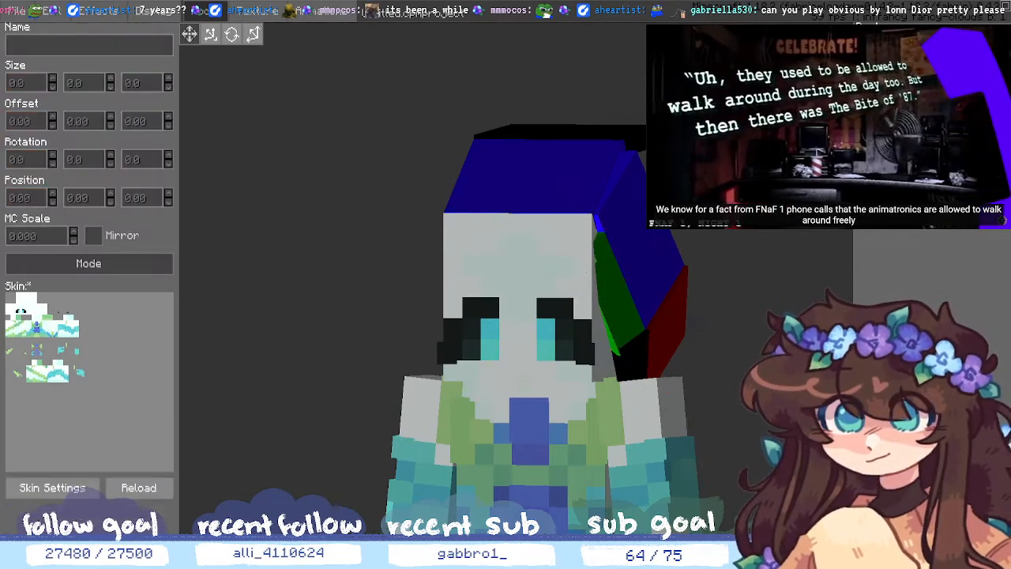
middle_click_drag(513, 284, 427, 316)
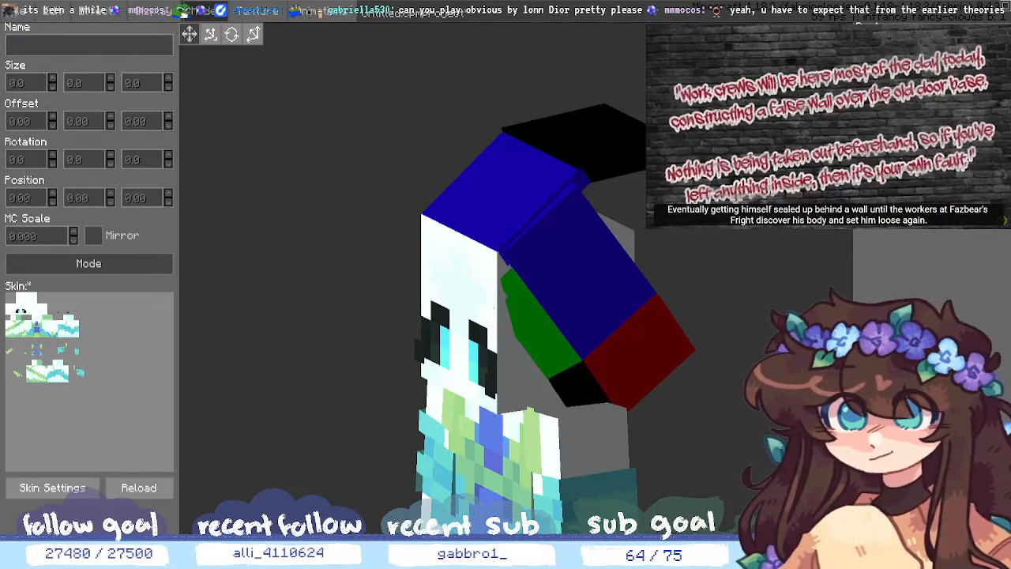
middle_click_drag(837, 458, 705, 420)
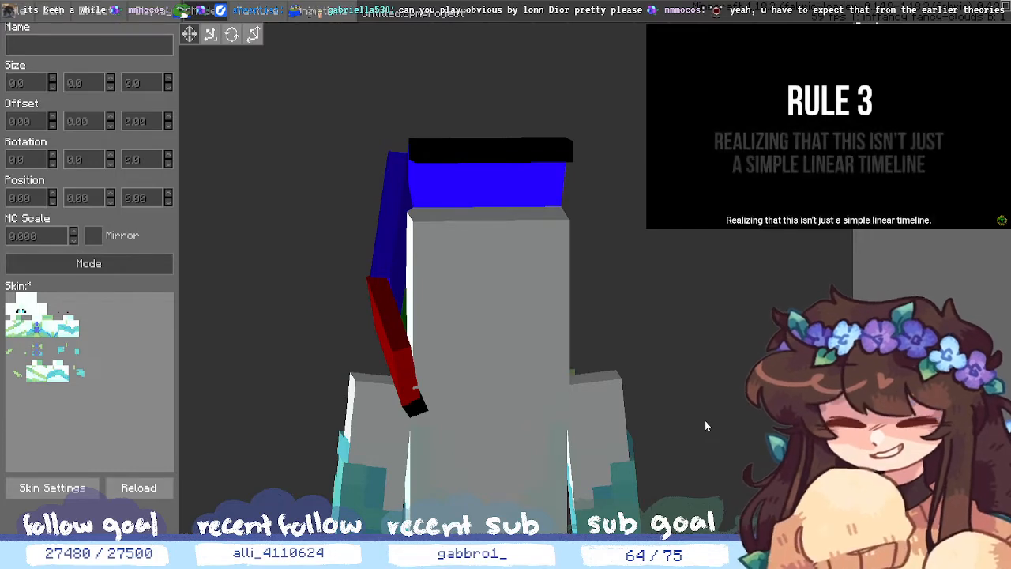
- Select the red hair piece and add a new child cube to it
middle_click_drag(705, 421, 704, 434)
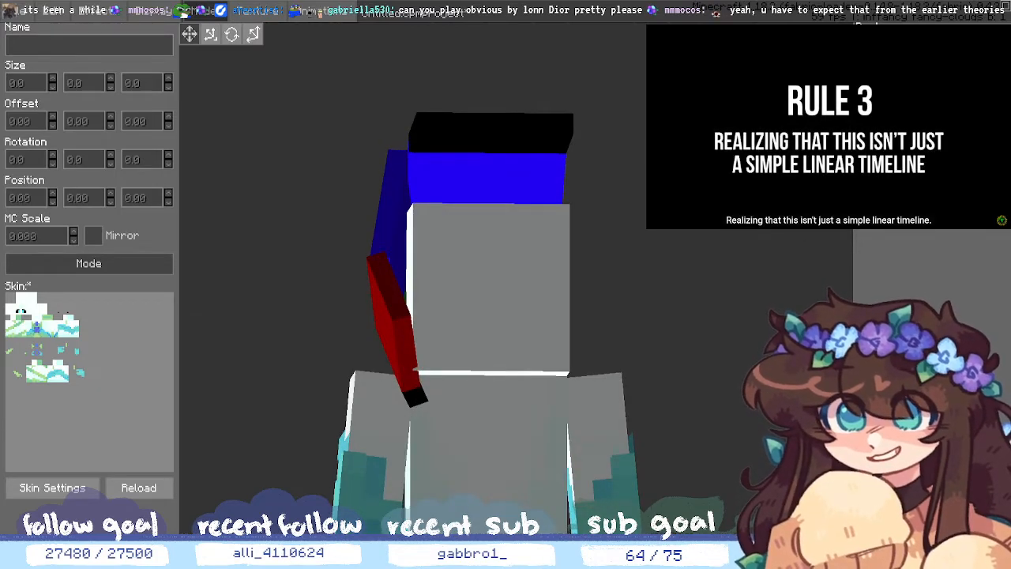
left_click(892, 158)
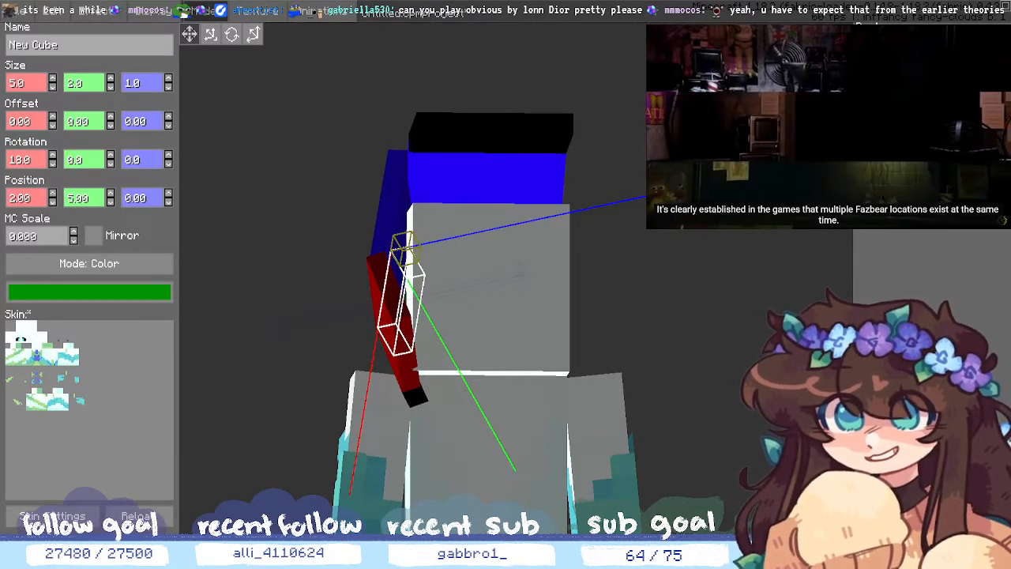
left_click(892, 167)
left_click(892, 158)
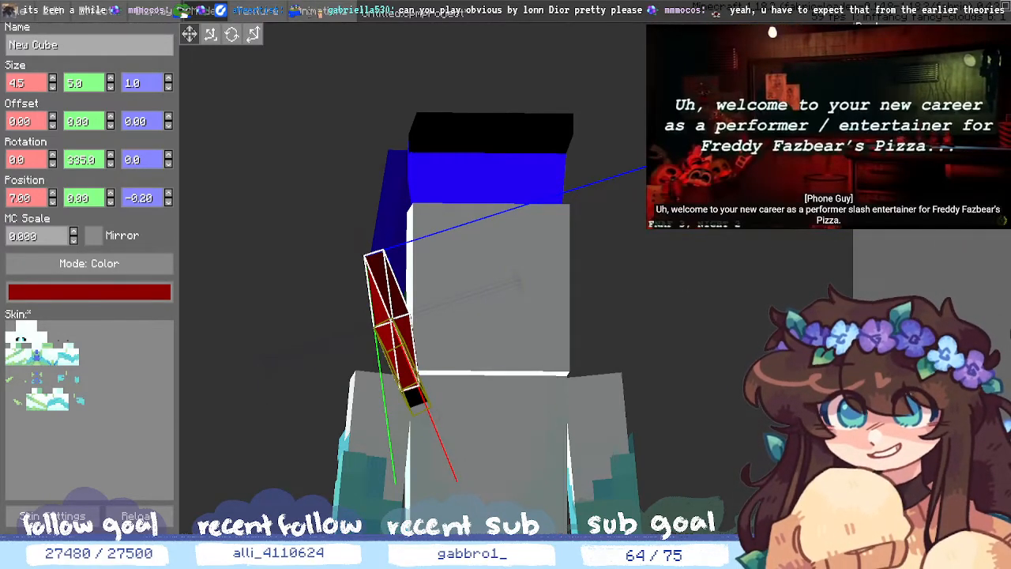
key("ctrl+n")
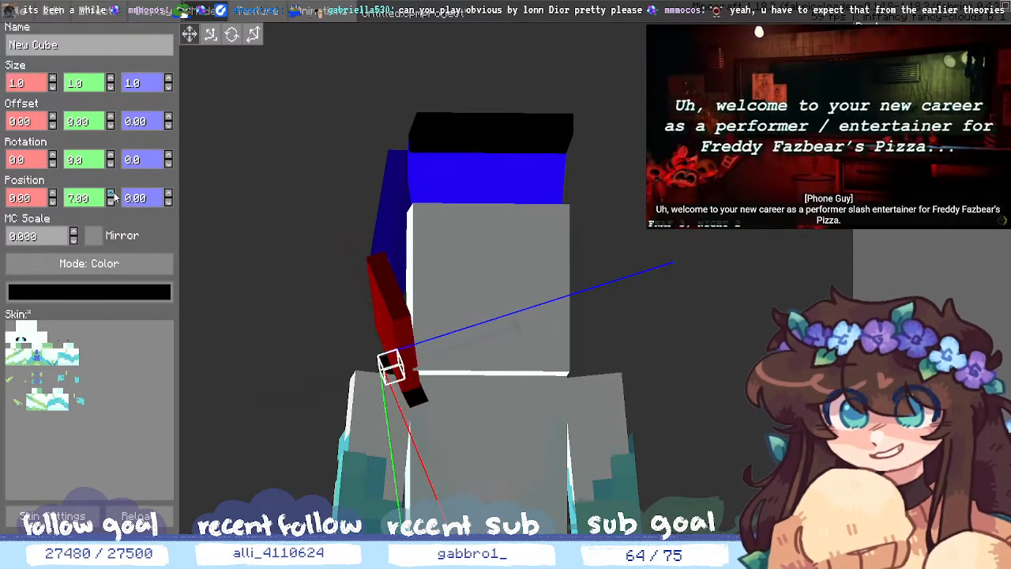
- Swing the new strip around its vertical axis to about 306°
middle_click_drag(412, 333, 496, 352)
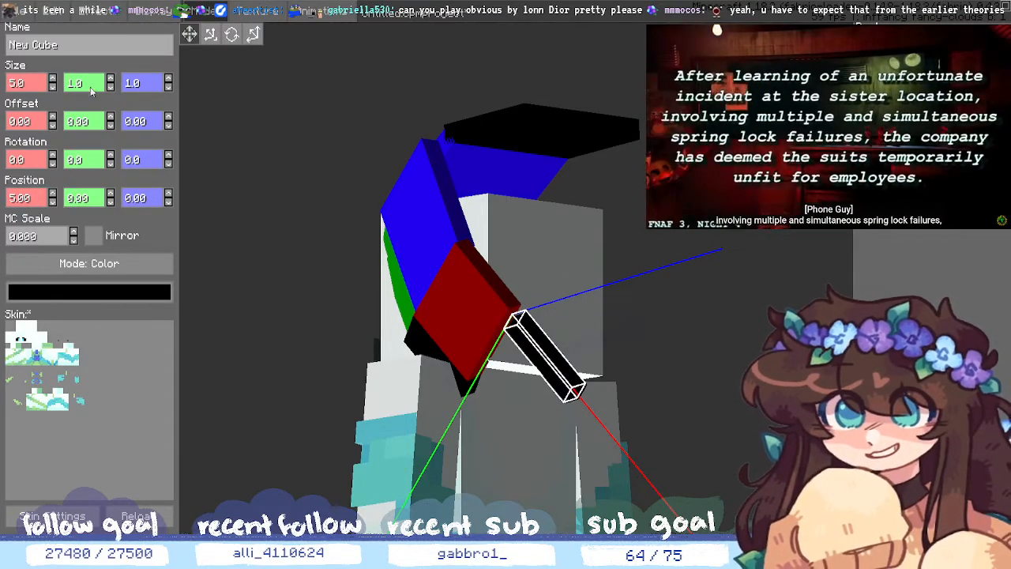
left_click(113, 164)
left_click(113, 164)
left_click(112, 164)
left_click(113, 164)
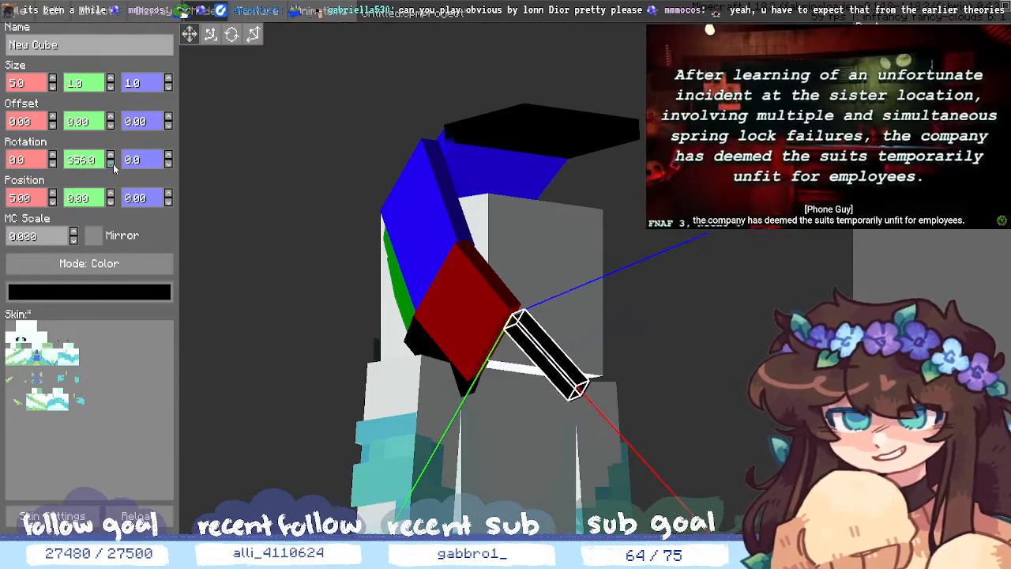
left_click(113, 164)
left_click(113, 165)
left_click(113, 164)
left_click(113, 164)
left_click(113, 164)
left_click(113, 165)
left_click(113, 164)
left_click(113, 165)
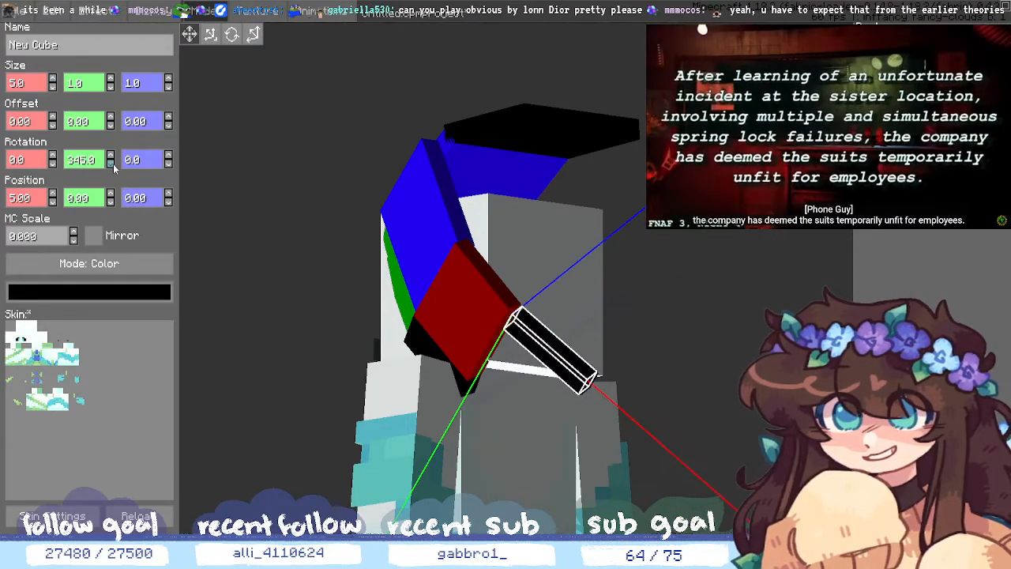
left_click(113, 164)
left_click(113, 165)
left_click(113, 164)
left_click(112, 164)
left_click(112, 164)
left_click(113, 163)
left_click(113, 164)
left_click(113, 163)
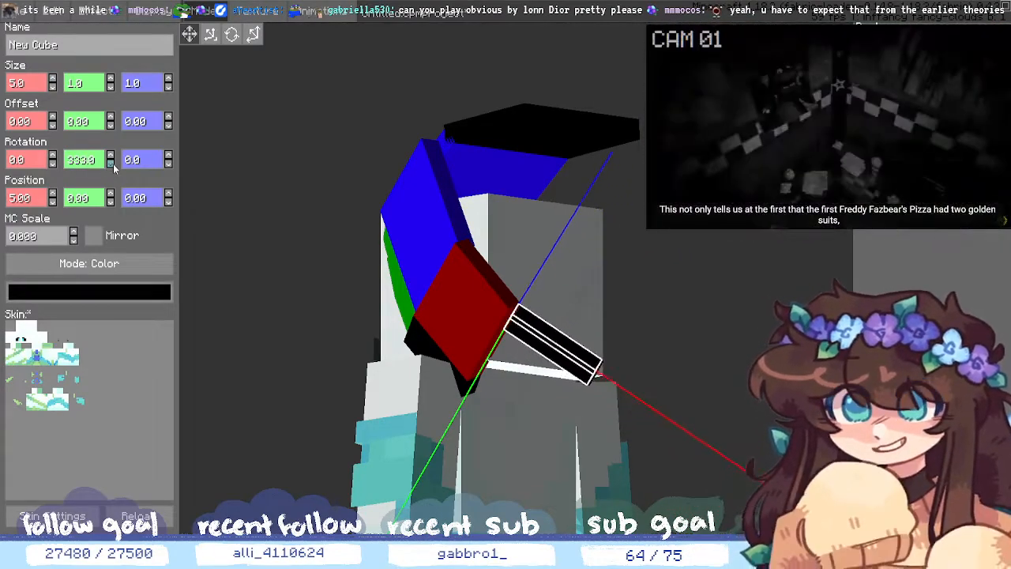
left_click(113, 163)
left_click(113, 163)
left_click(113, 163)
left_click(113, 163)
left_click(113, 163)
left_click(113, 163)
left_click(113, 163)
left_click(113, 163)
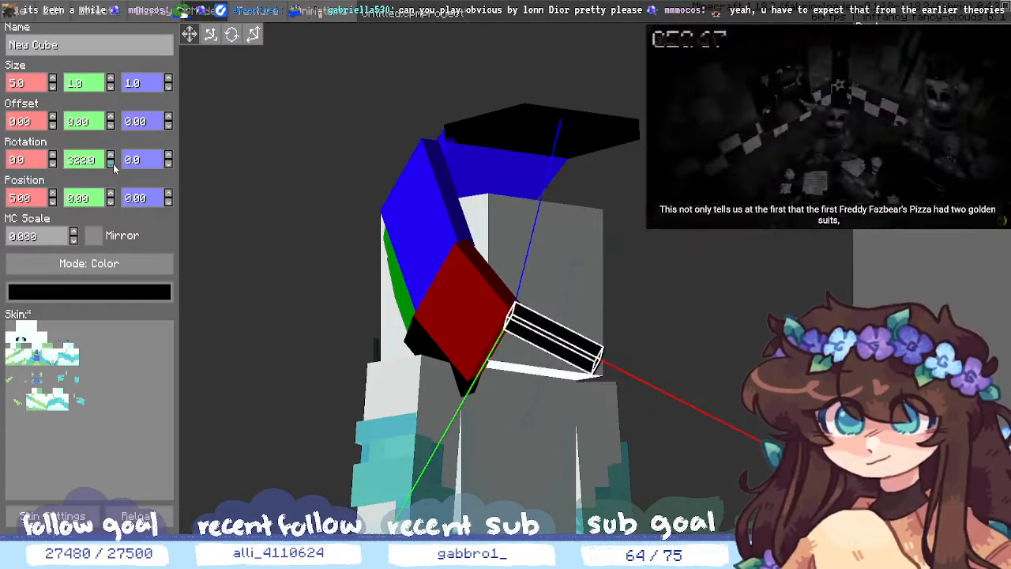
left_click(113, 164)
left_click(113, 164)
left_click(113, 163)
left_click(113, 163)
left_click(113, 164)
left_click(113, 163)
left_click(113, 163)
left_click(113, 164)
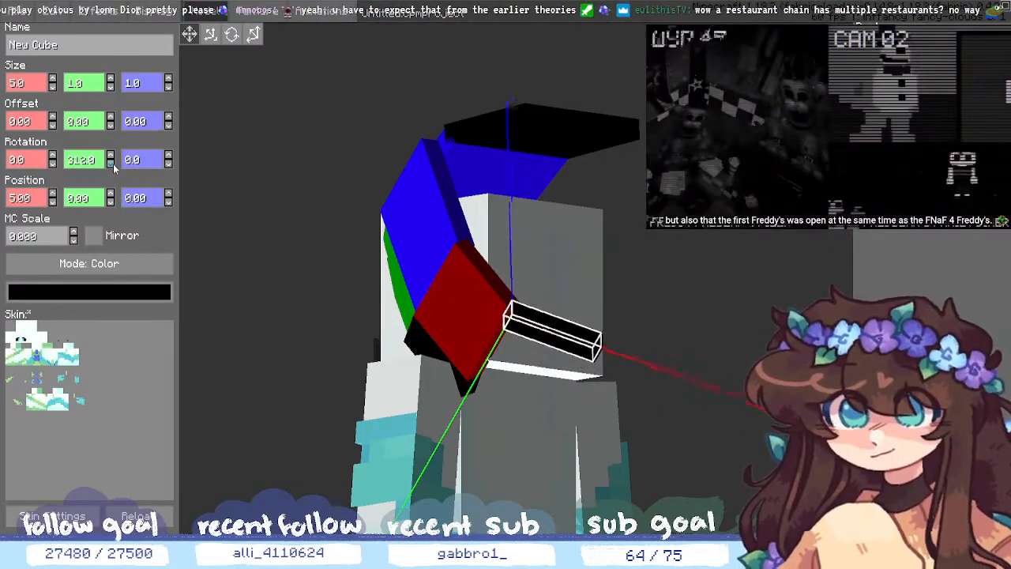
left_click(113, 164)
left_click(113, 164)
left_click(113, 163)
left_click(112, 163)
left_click(112, 164)
left_click(113, 163)
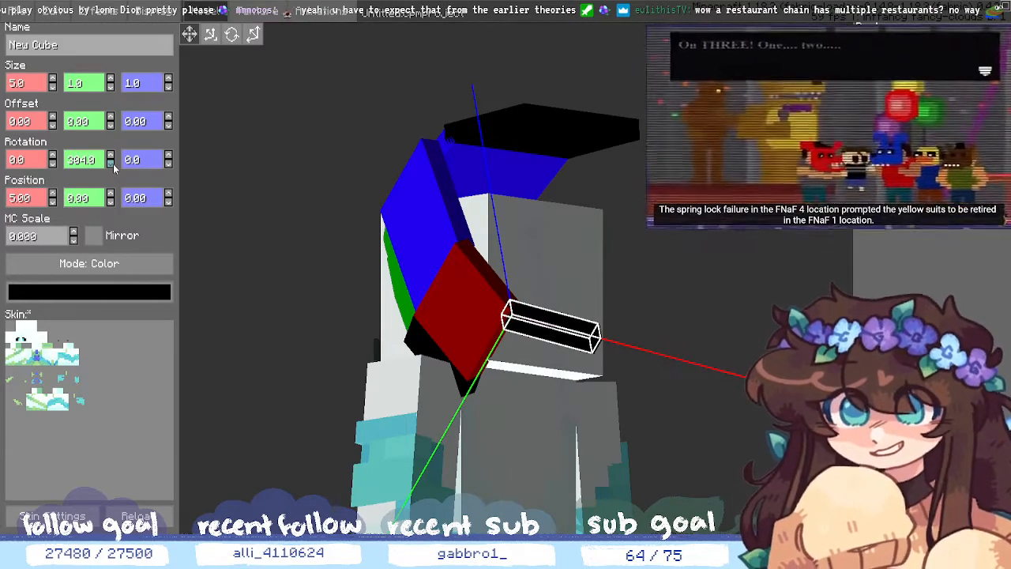
left_click(113, 164)
left_click(113, 164)
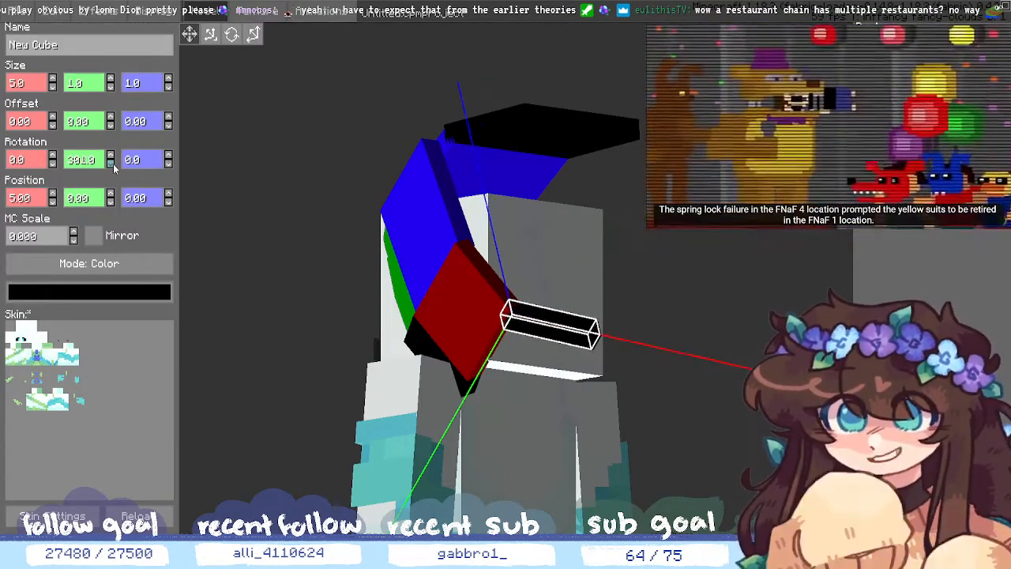
left_click(113, 163)
left_click(813, 442)
- Reselect the strip and fine-tune its Y rotation down toward 287°
middle_click_drag(813, 442, 746, 427)
left_click(387, 378)
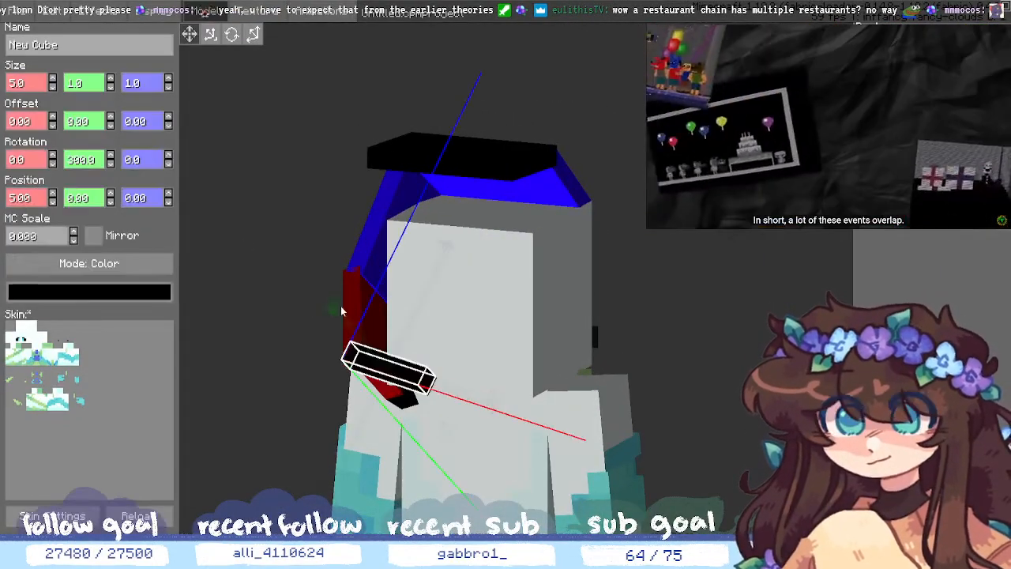
left_click(112, 159)
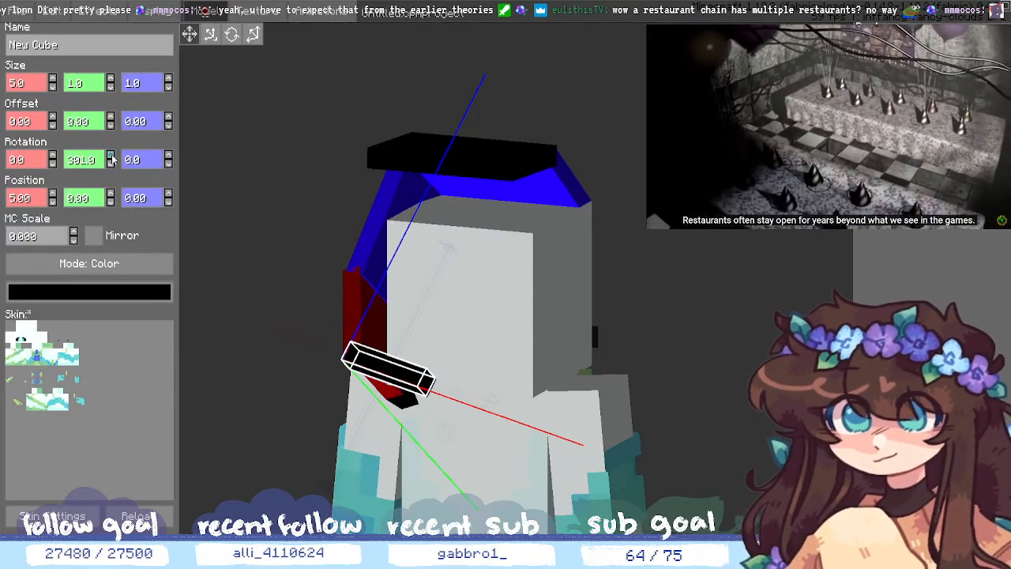
left_click(112, 157)
left_click(111, 156)
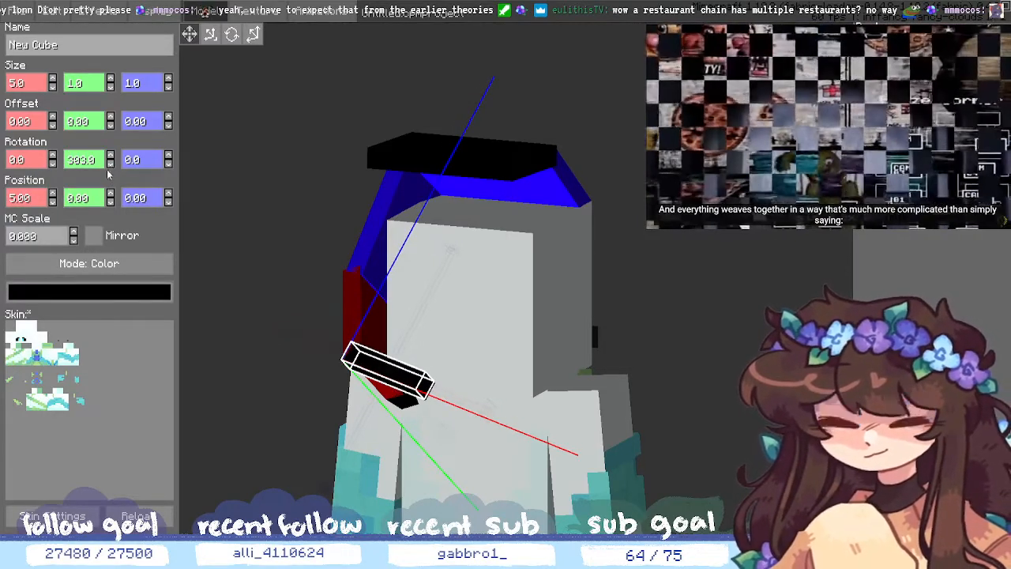
left_click(110, 163)
left_click(110, 162)
left_click(110, 163)
left_click(110, 163)
left_click(109, 163)
left_click(110, 163)
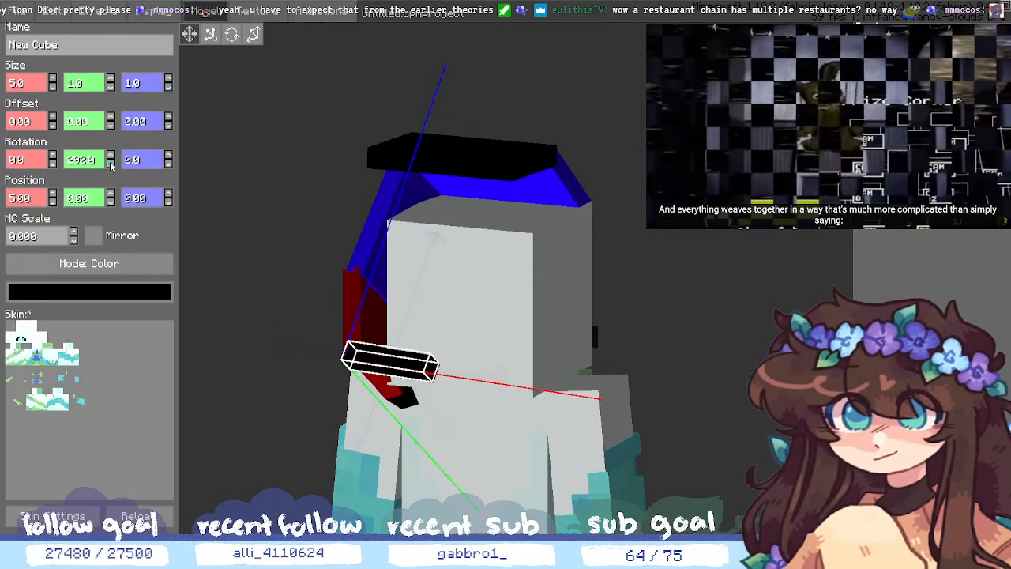
left_click(109, 162)
left_click(110, 163)
middle_click_drag(206, 207, 233, 214)
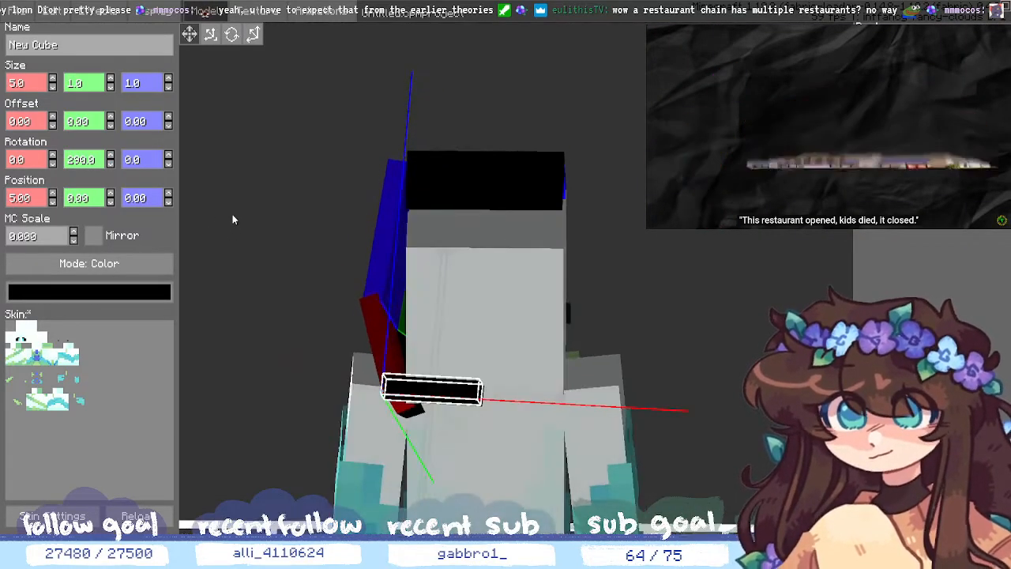
left_click(111, 163)
left_click(111, 162)
left_click(110, 162)
left_click(111, 163)
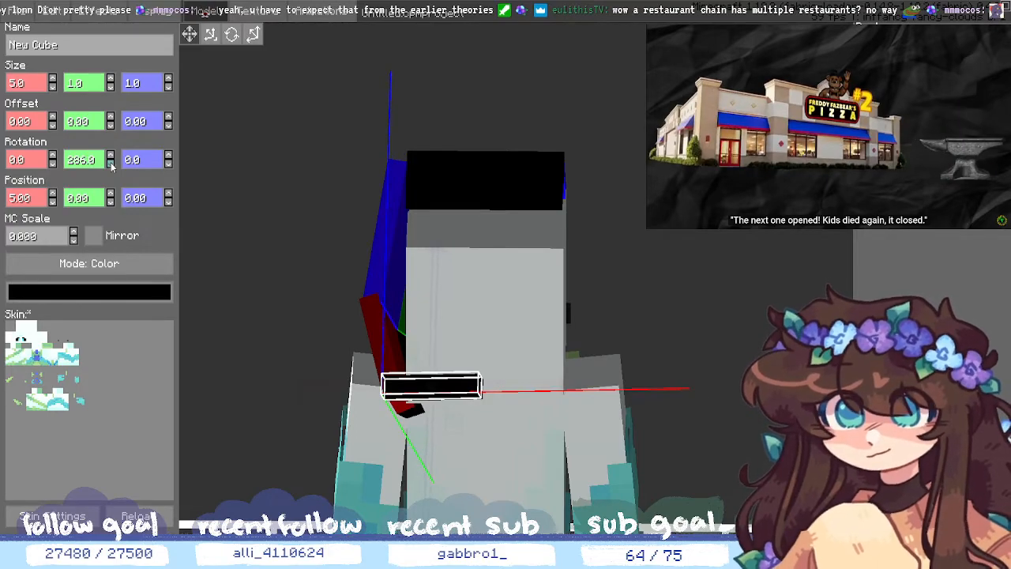
left_click(111, 159)
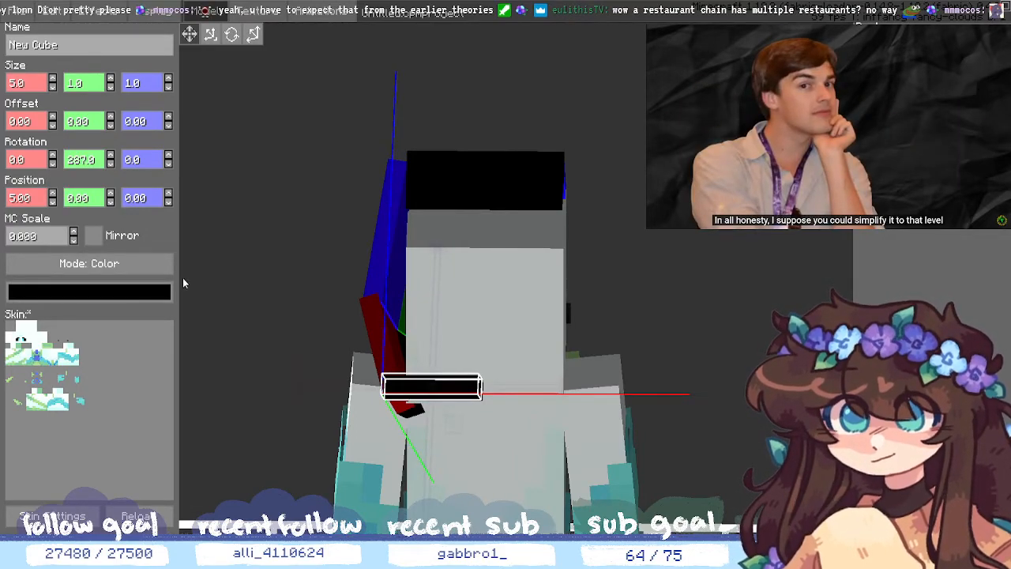
- Settle the strip's Y rotation at 290° after trying values down to 280°
middle_click_drag(182, 278, 180, 244)
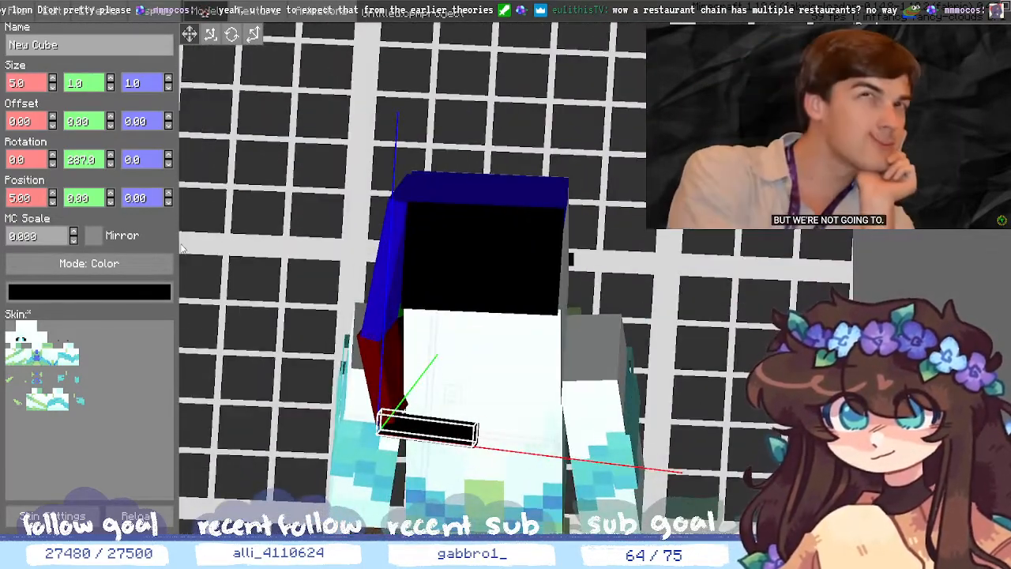
left_click(110, 158)
left_click(111, 158)
left_click(111, 158)
left_click(110, 158)
left_click(111, 158)
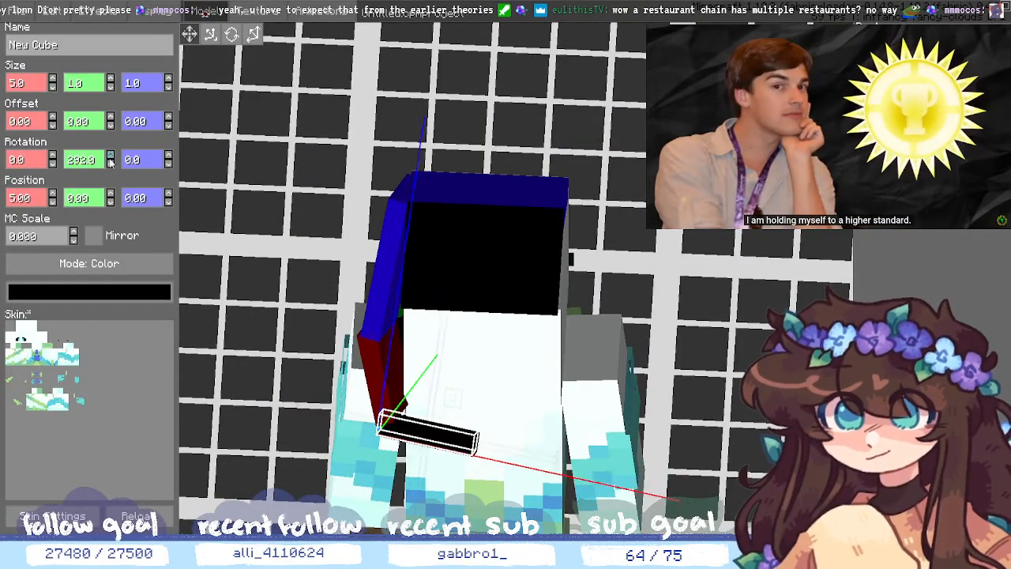
left_click(109, 164)
left_click(110, 164)
left_click(110, 164)
left_click(109, 164)
left_click(110, 163)
left_click(110, 163)
left_click(110, 163)
left_click(110, 163)
left_click(109, 163)
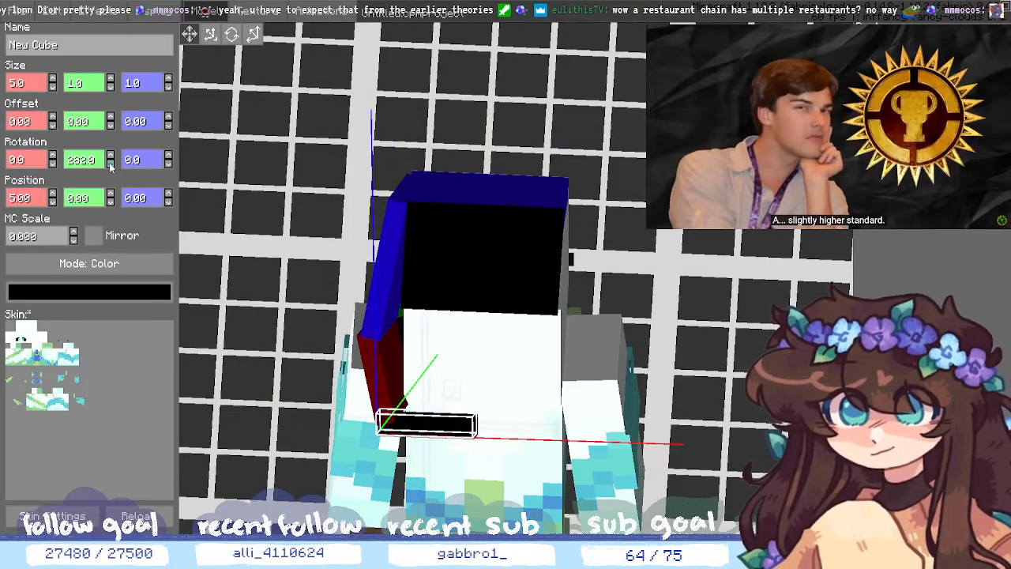
left_click(110, 163)
left_click(110, 163)
left_click(109, 165)
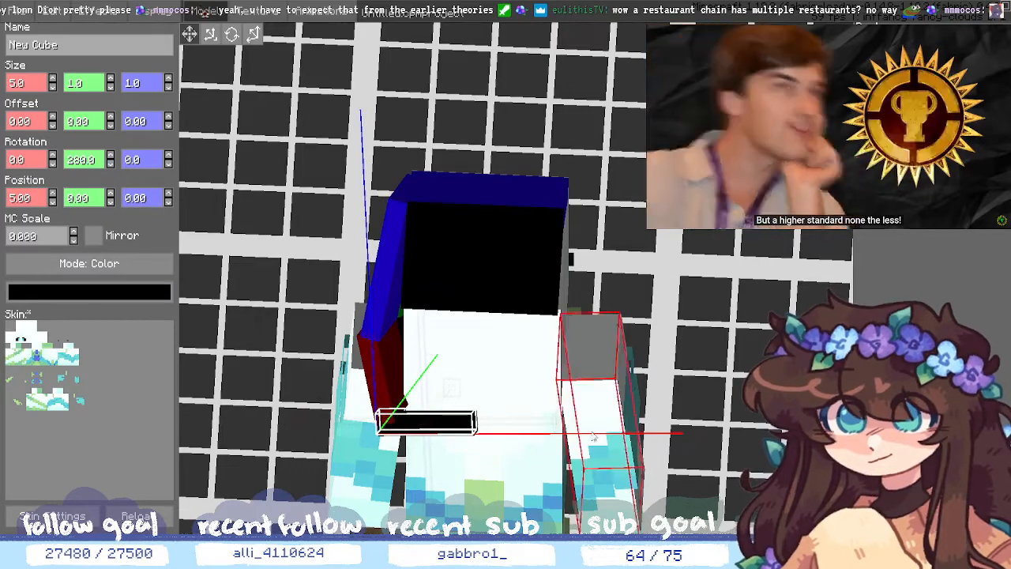
middle_click_drag(722, 402, 386, 271)
left_click(110, 157)
left_click(110, 157)
left_click(110, 157)
left_click(109, 157)
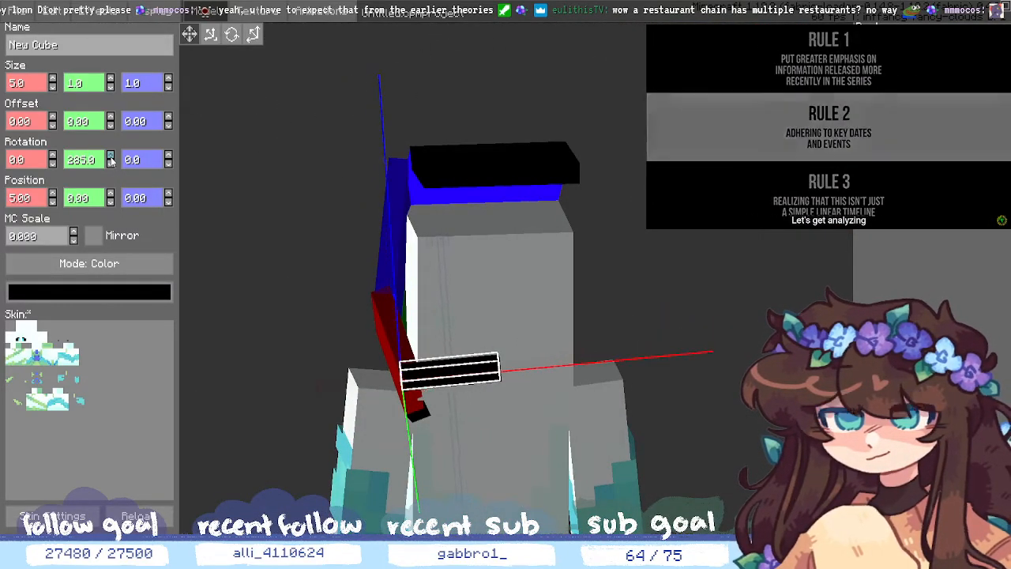
left_click(110, 157)
left_click(109, 157)
left_click(109, 157)
left_click(110, 157)
left_click(110, 157)
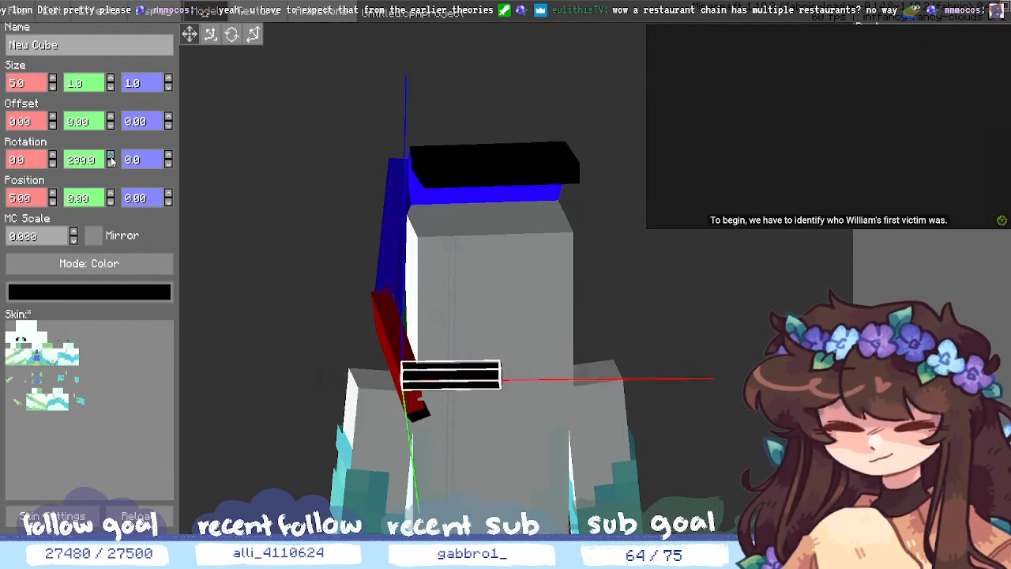
left_click(110, 164)
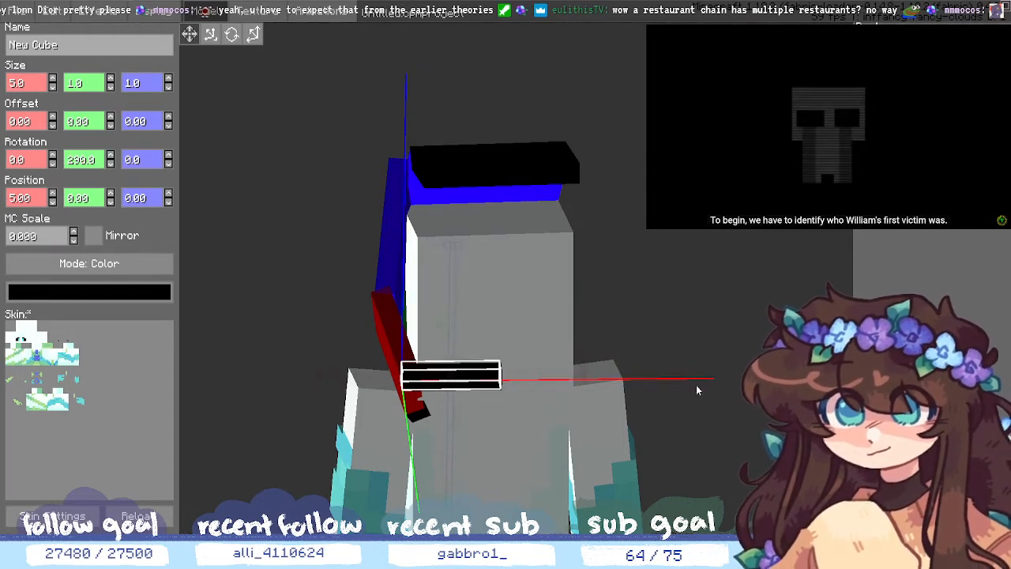
left_click_drag(696, 384, 578, 383)
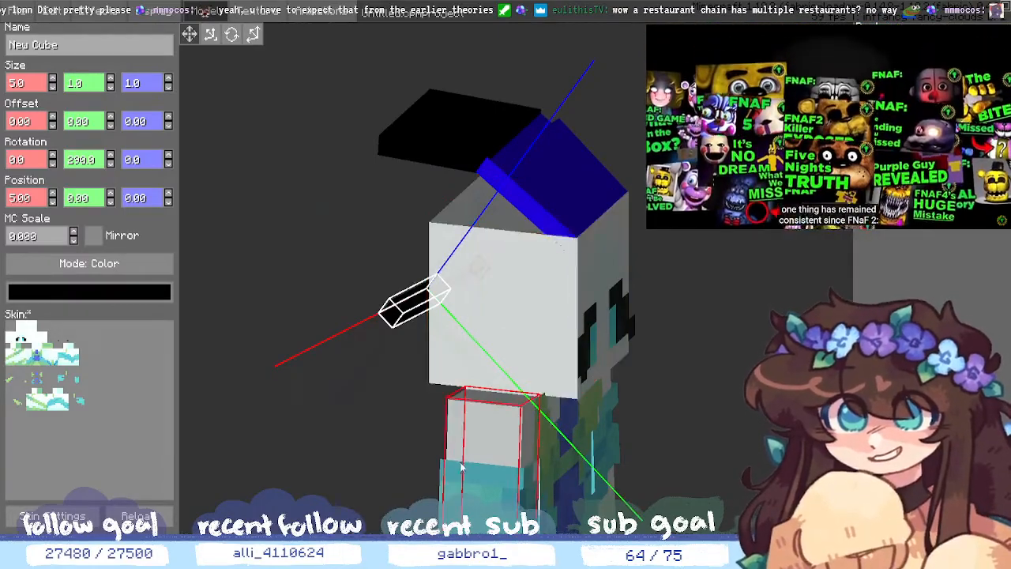
middle_click_drag(383, 456, 488, 488)
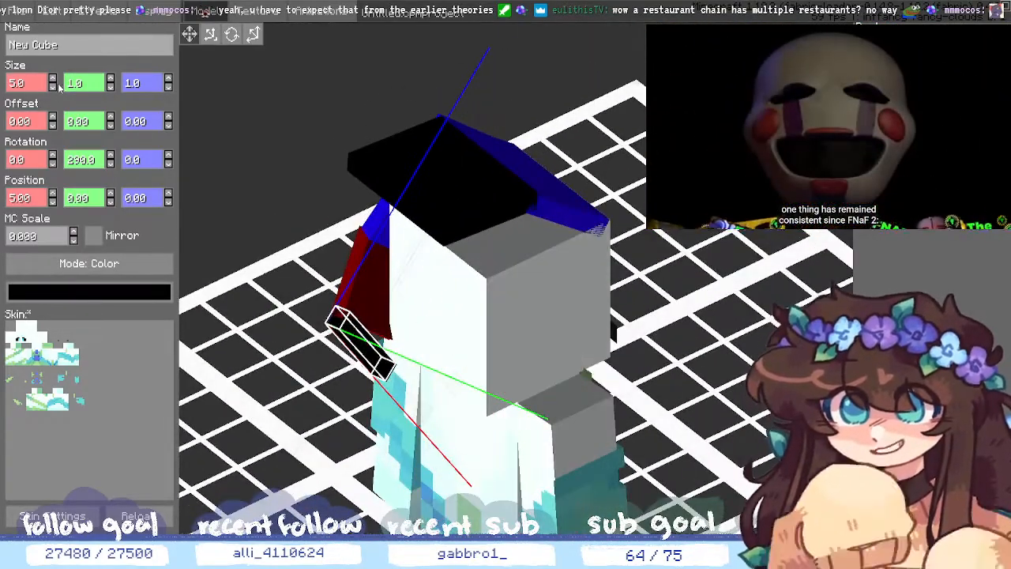
- Lengthen the black strip to 6 units and set its Y rotation to 289°
left_click(53, 79)
middle_click_drag(199, 312, 330, 464)
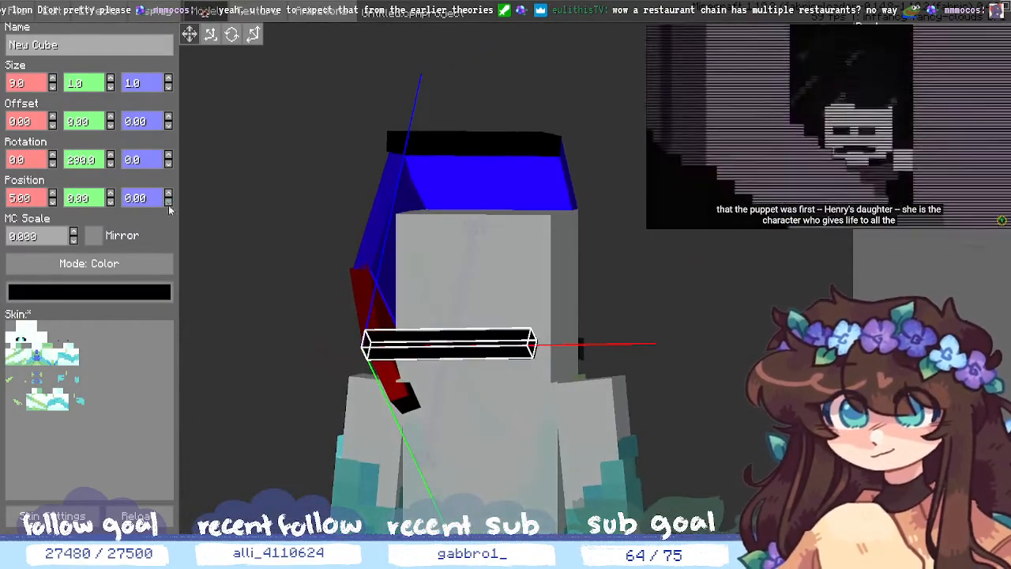
left_click(110, 163)
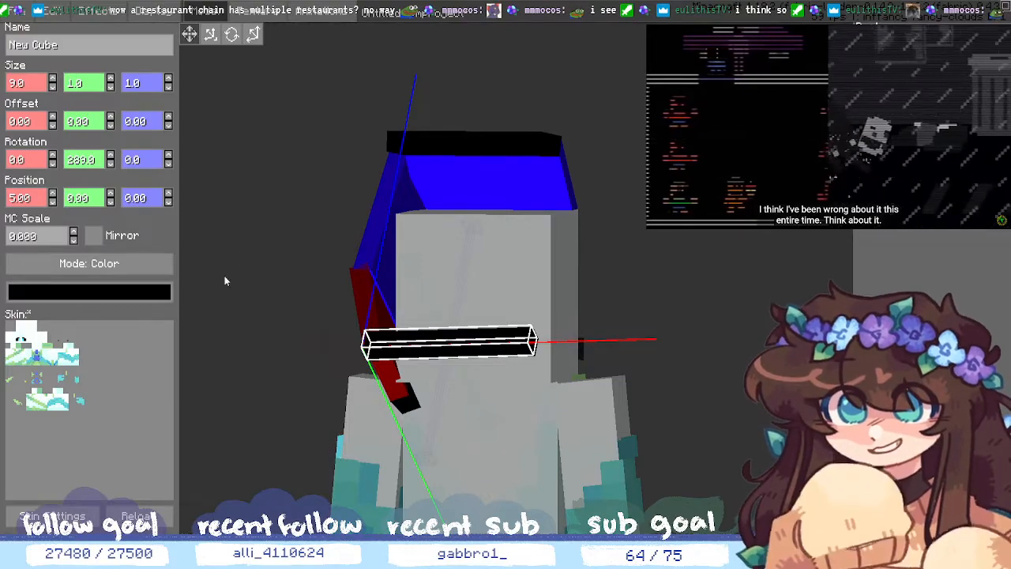
middle_click_drag(690, 361, 703, 386)
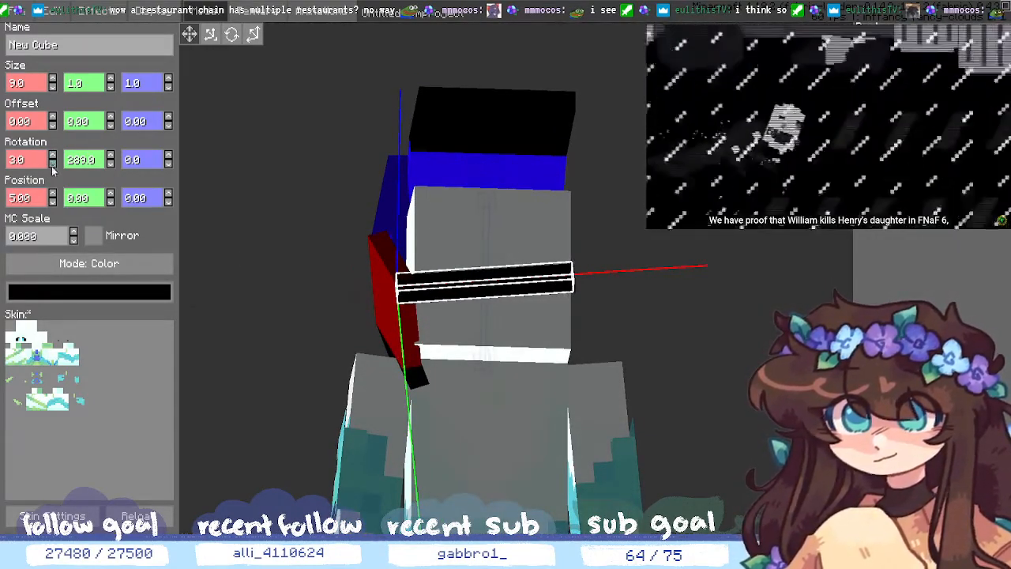
- Ease the strip's Z tilt to 14° and extend its length to 10 units
left_click(169, 156)
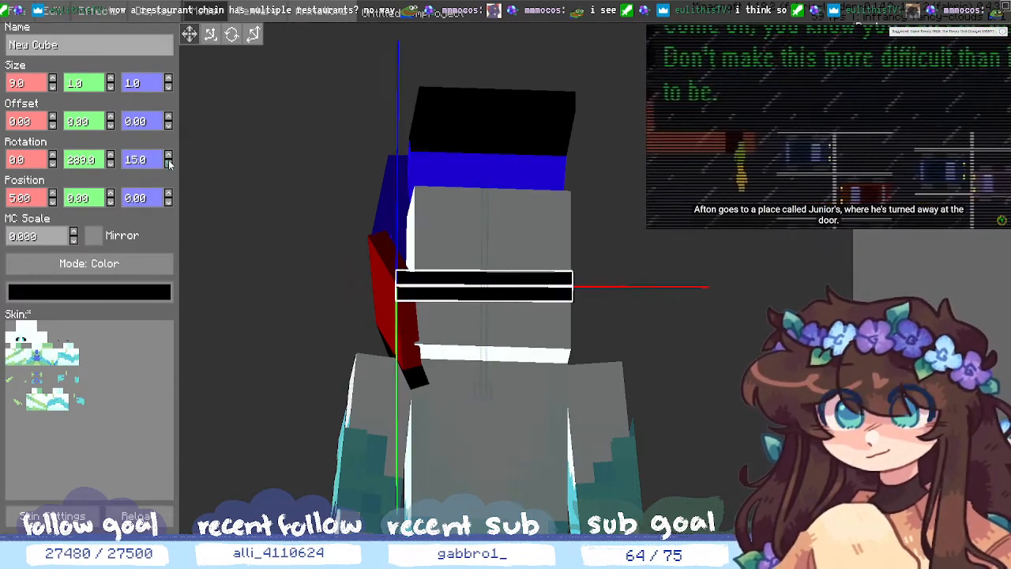
middle_click_drag(714, 408, 553, 252)
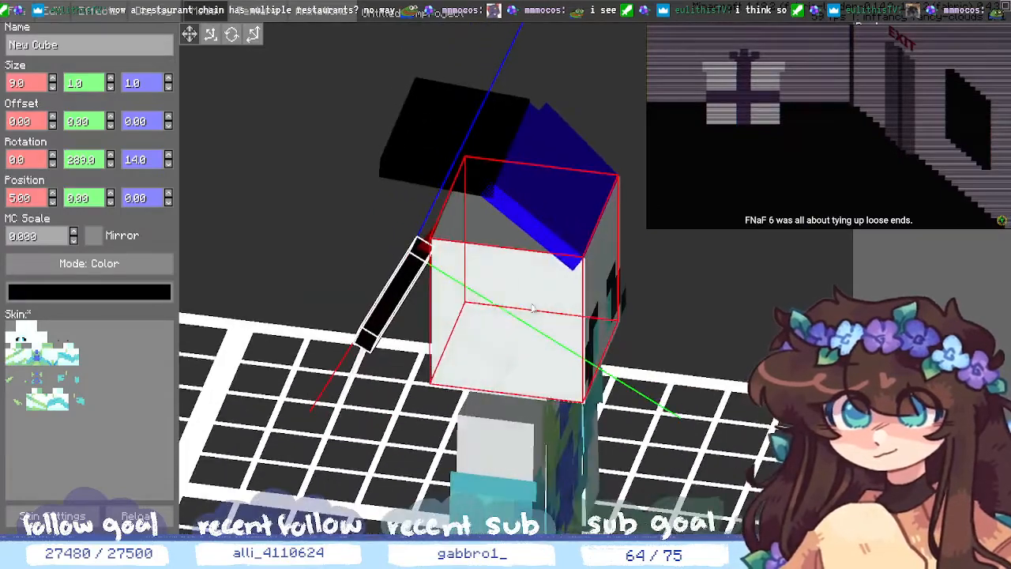
left_click(52, 78)
middle_click_drag(257, 264, 344, 305)
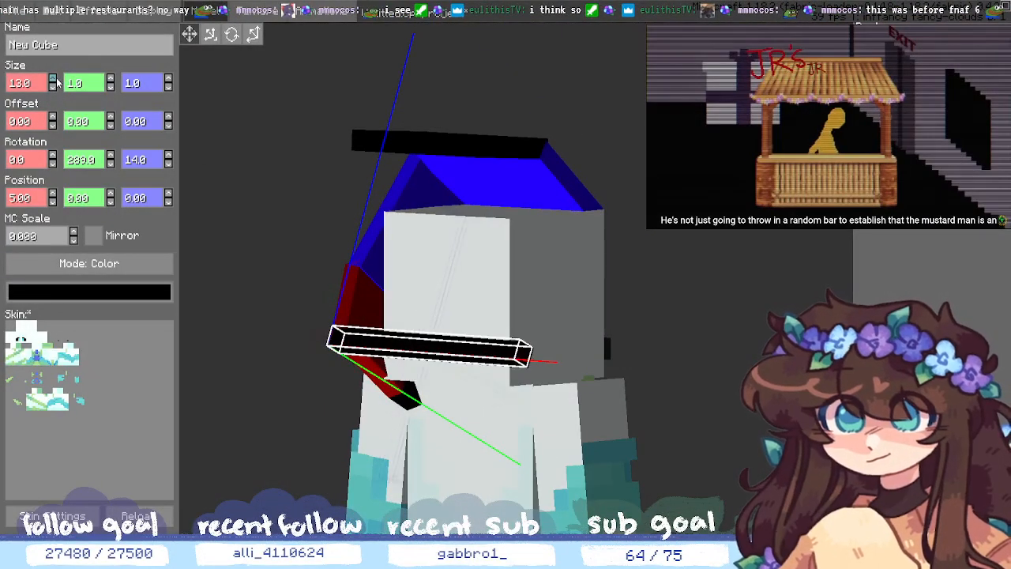
- Make the black strip a slab 5 units tall
left_click(110, 78)
left_click(110, 79)
left_click(111, 79)
left_click(111, 79)
left_click(111, 79)
middle_click_drag(274, 175, 395, 368)
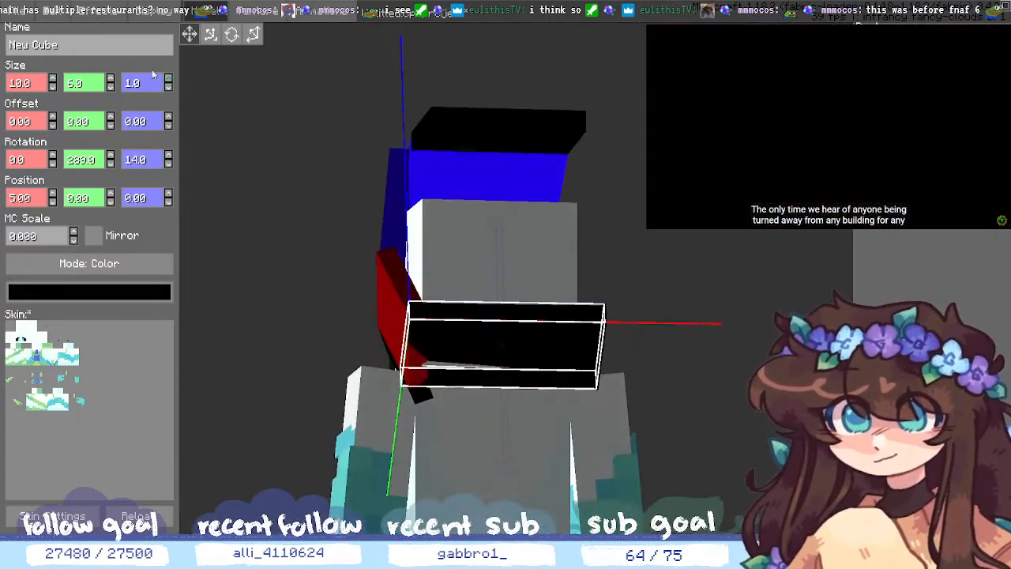
left_click(111, 78)
left_click(111, 87)
left_click(110, 87)
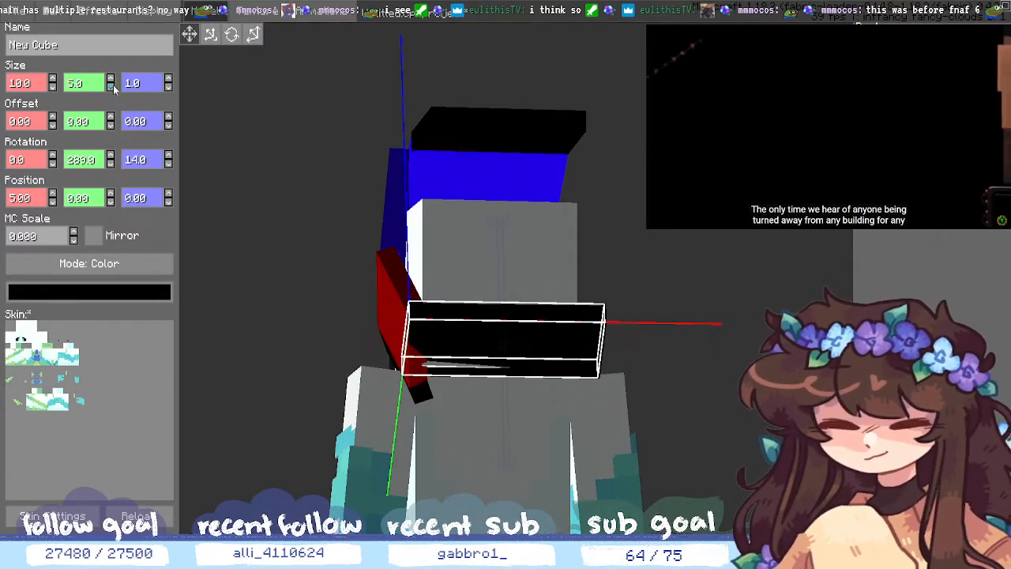
middle_click_drag(329, 278, 319, 287)
- Turn the slab to 291° around its vertical axis
left_click(111, 163)
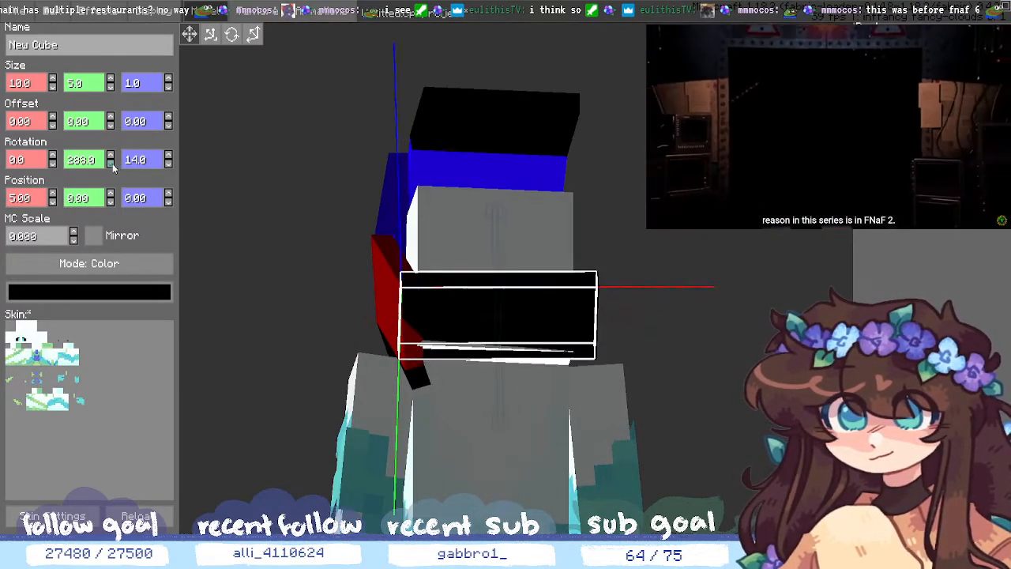
left_click(112, 163)
left_click(111, 164)
left_click(111, 164)
left_click(111, 156)
left_click(112, 155)
left_click(111, 156)
left_click(111, 156)
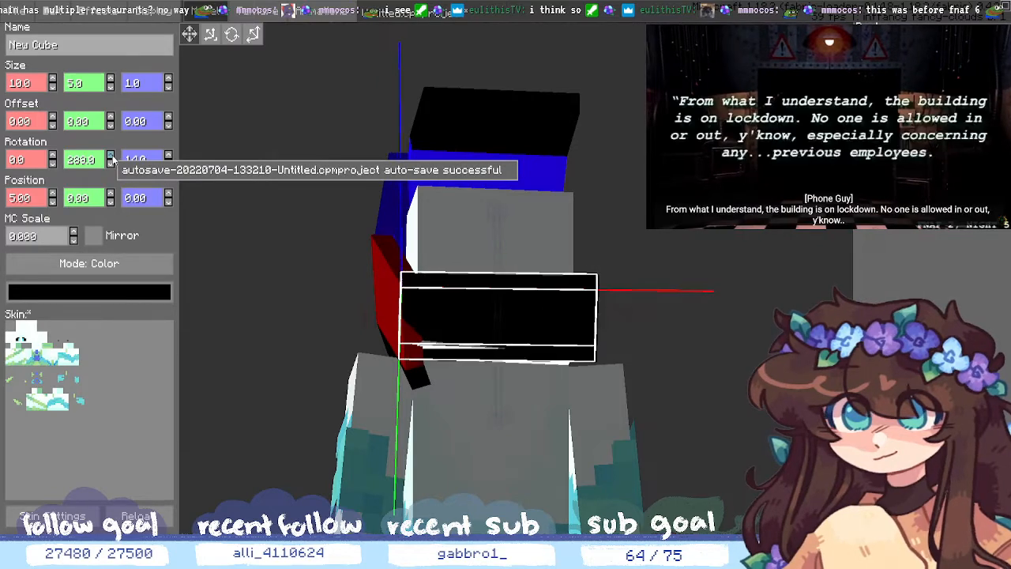
left_click(111, 156)
left_click(111, 155)
middle_click_drag(221, 246, 216, 249)
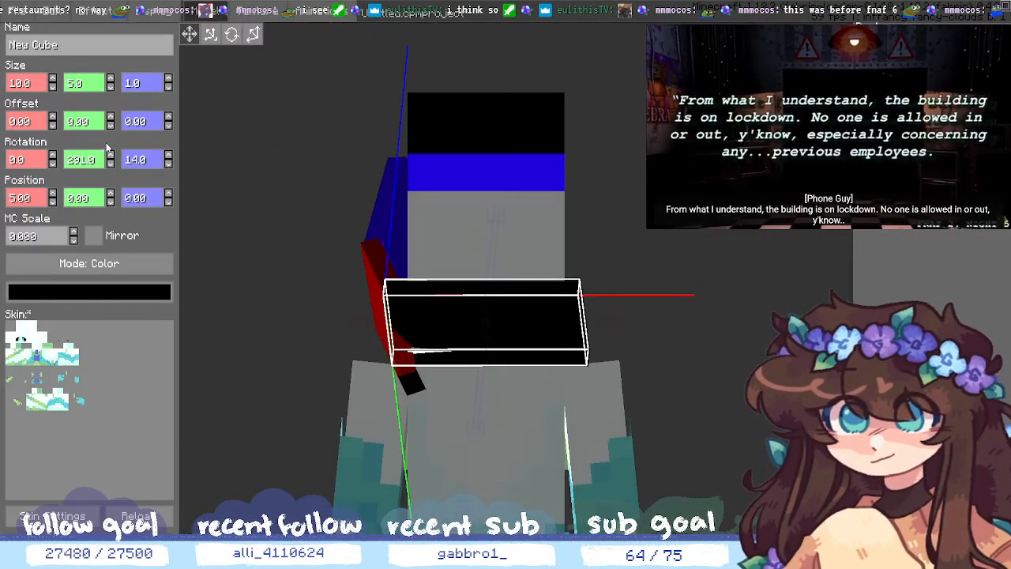
- Tilt the slab to 352° on X and deselect it
left_click(52, 164)
left_click(52, 164)
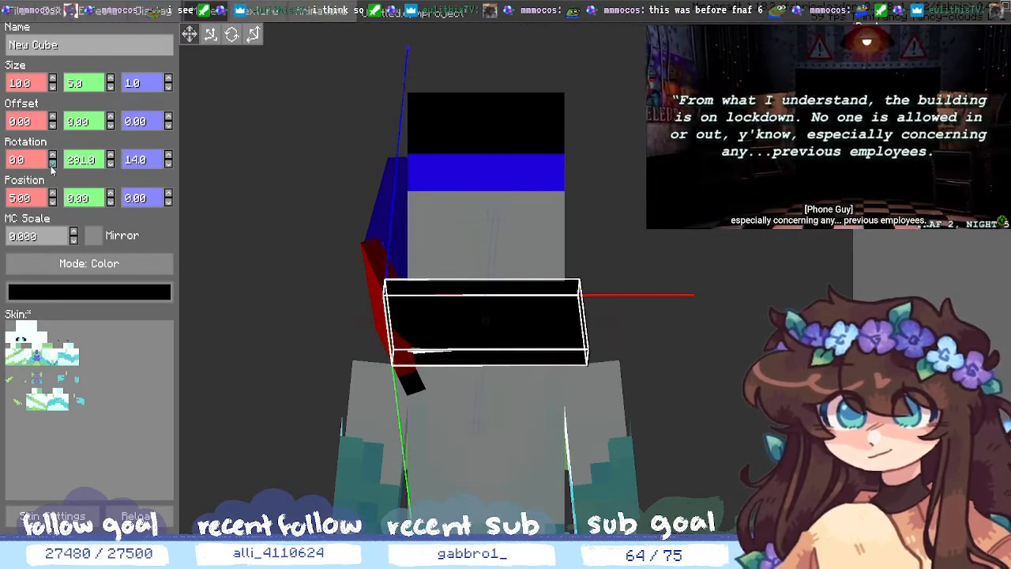
left_click(52, 164)
left_click(52, 163)
left_click(52, 163)
left_click(52, 164)
left_click(52, 164)
left_click(52, 164)
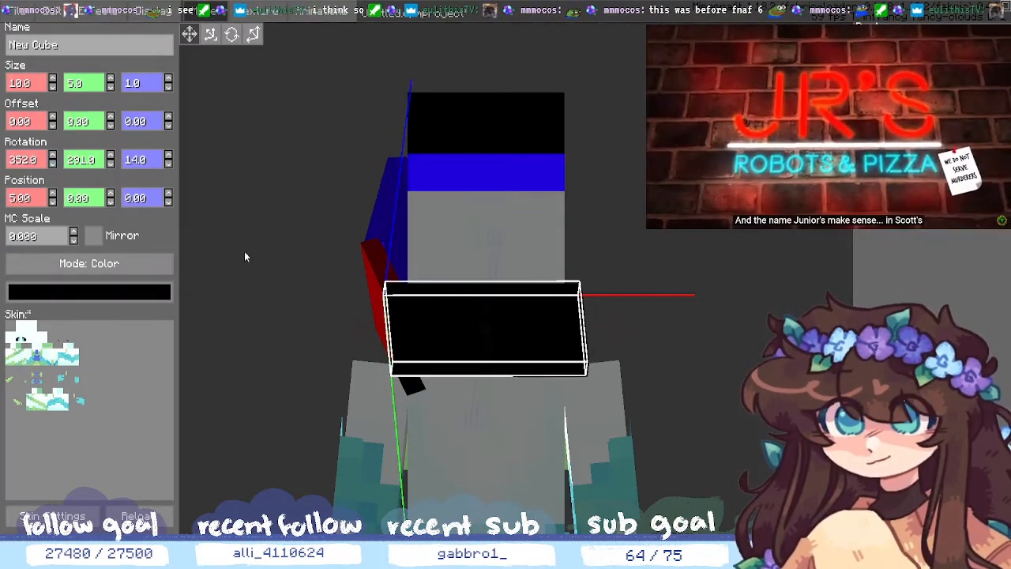
middle_click_drag(244, 251, 296, 271)
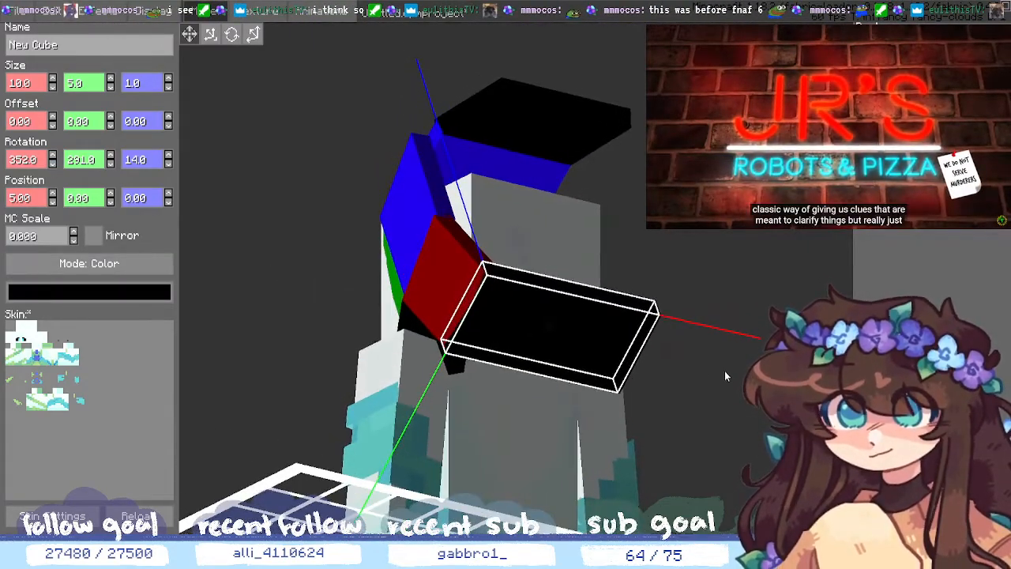
left_click(695, 340)
middle_click_drag(695, 339, 744, 301)
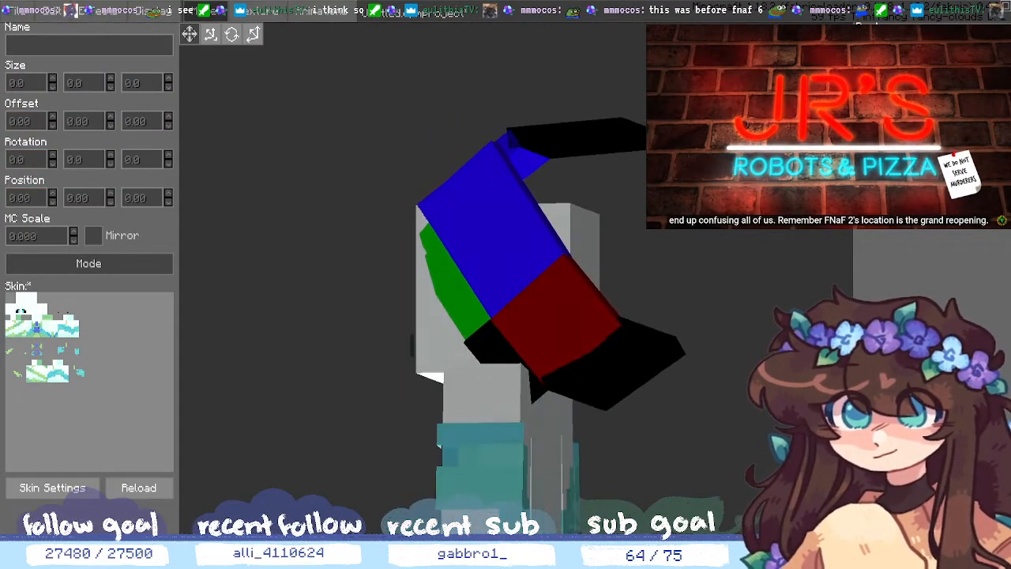
- Select the black slab and return its Y rotation to 288
middle_click_drag(829, 310, 752, 331)
left_click(519, 402)
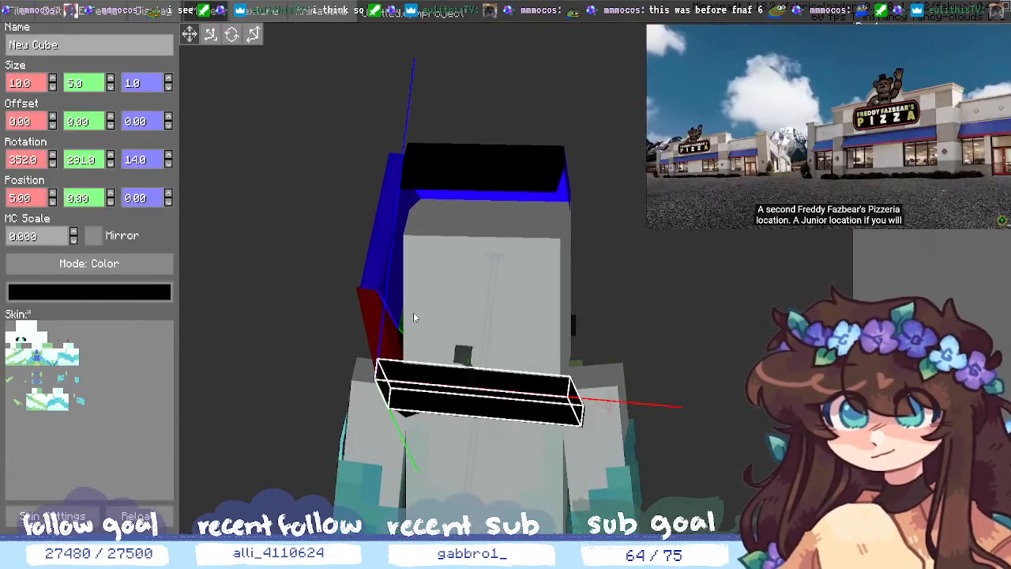
middle_click_drag(608, 303, 713, 305)
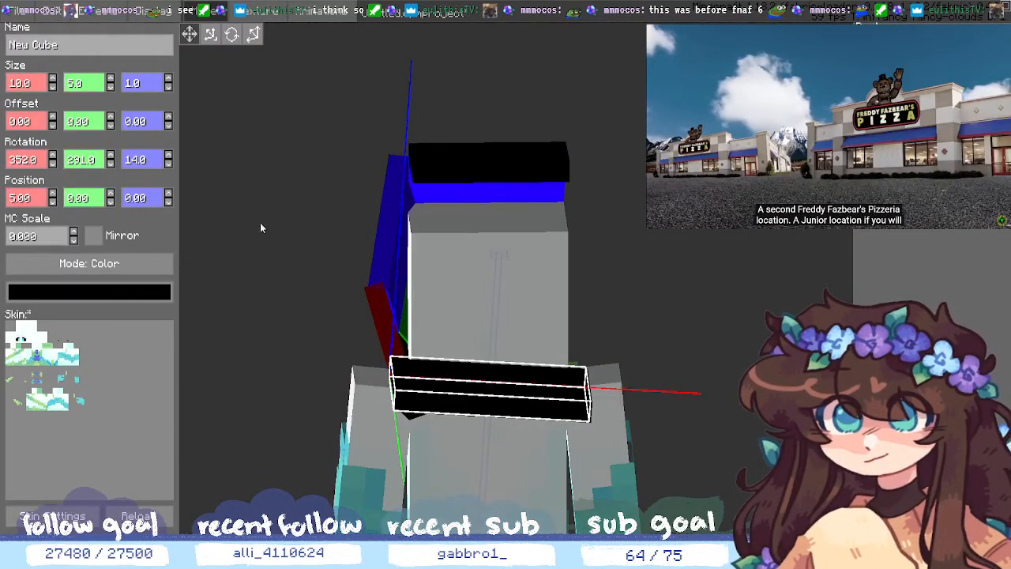
left_click(110, 155)
left_click(112, 164)
left_click(112, 163)
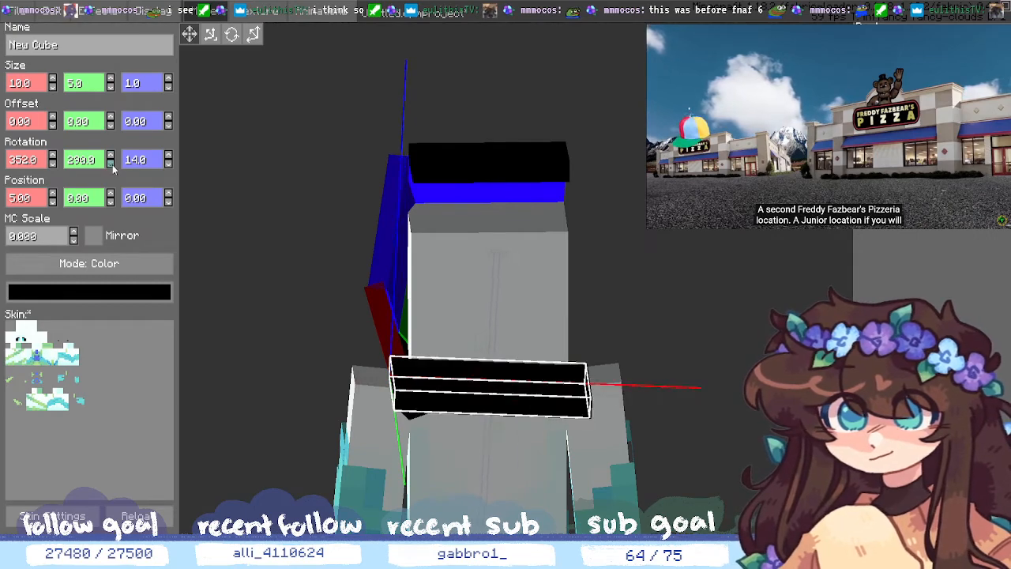
left_click(112, 164)
left_click(113, 164)
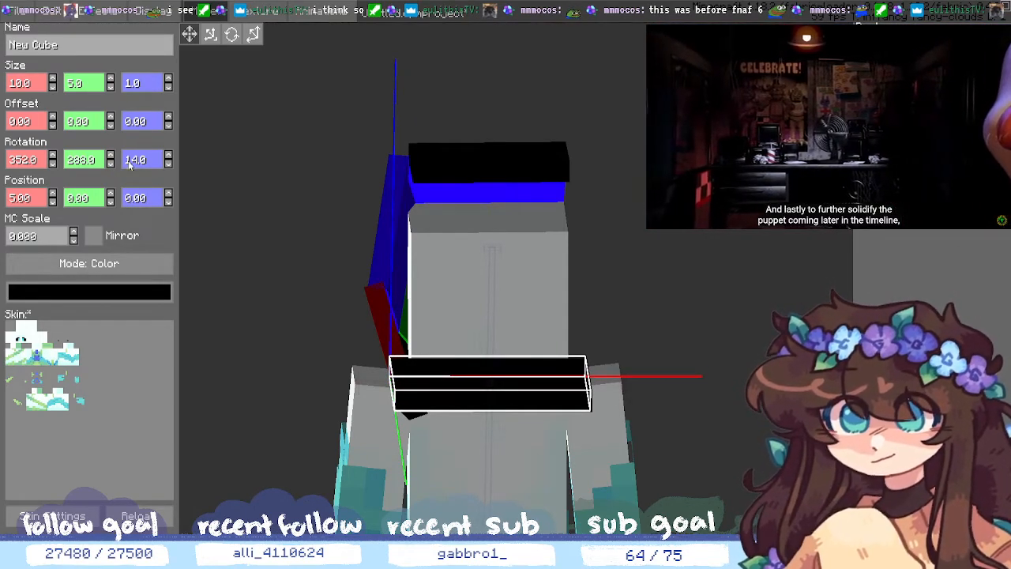
- Adjust the slab's Z rotation, settling on 14
left_click(169, 165)
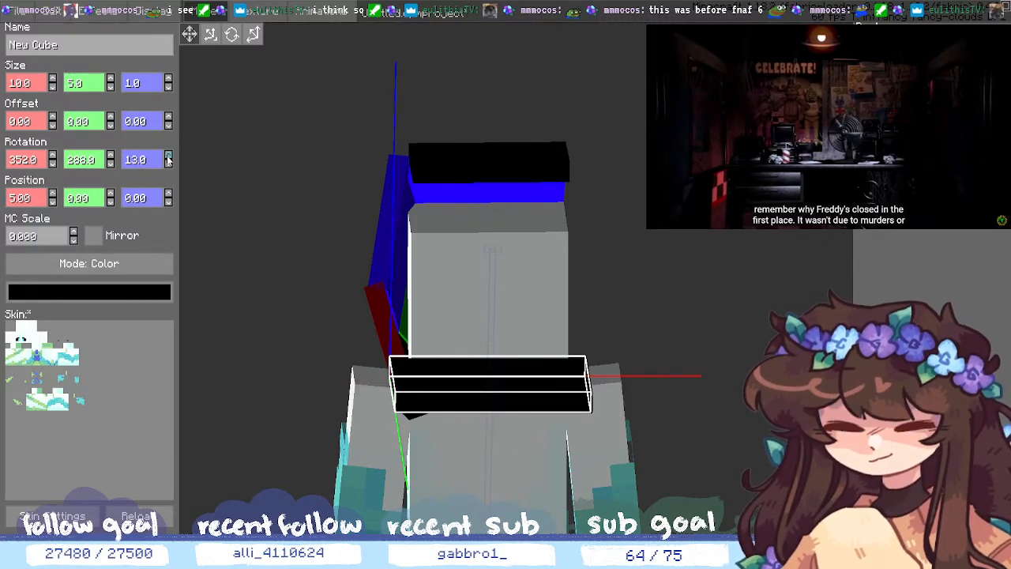
left_click(168, 165)
left_click(168, 164)
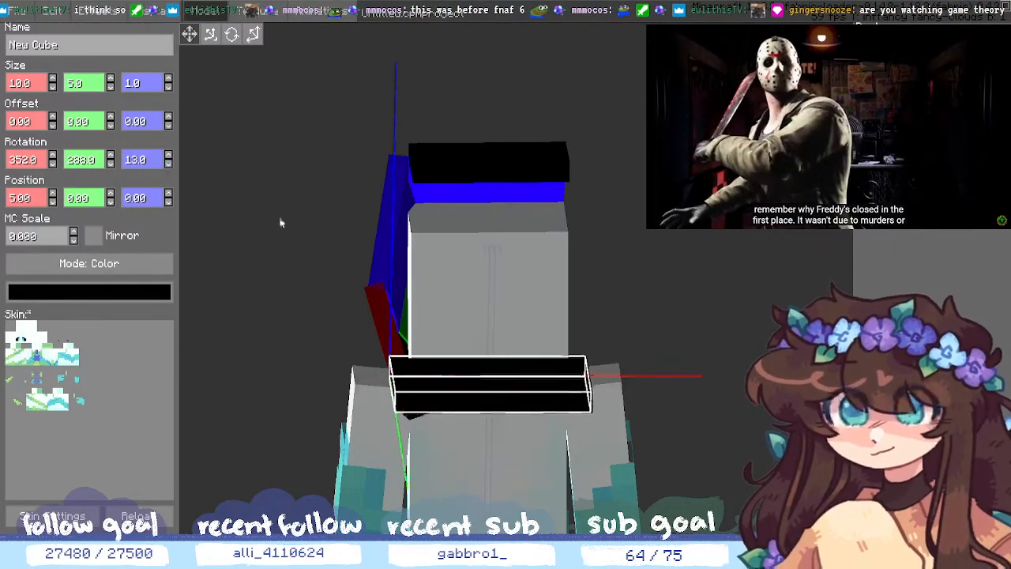
middle_click_drag(584, 342, 754, 482)
left_click(167, 157)
left_click(167, 157)
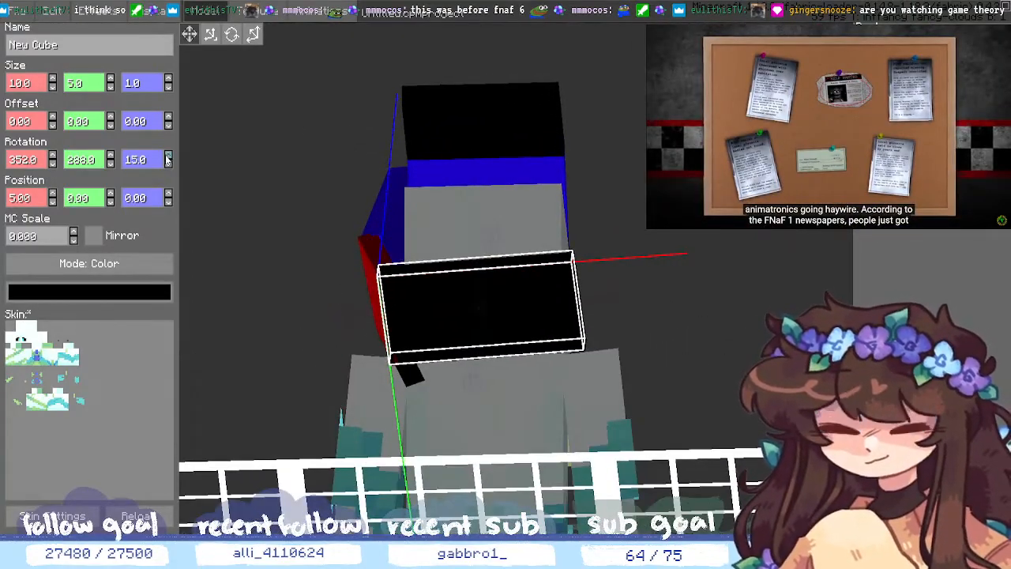
left_click(169, 164)
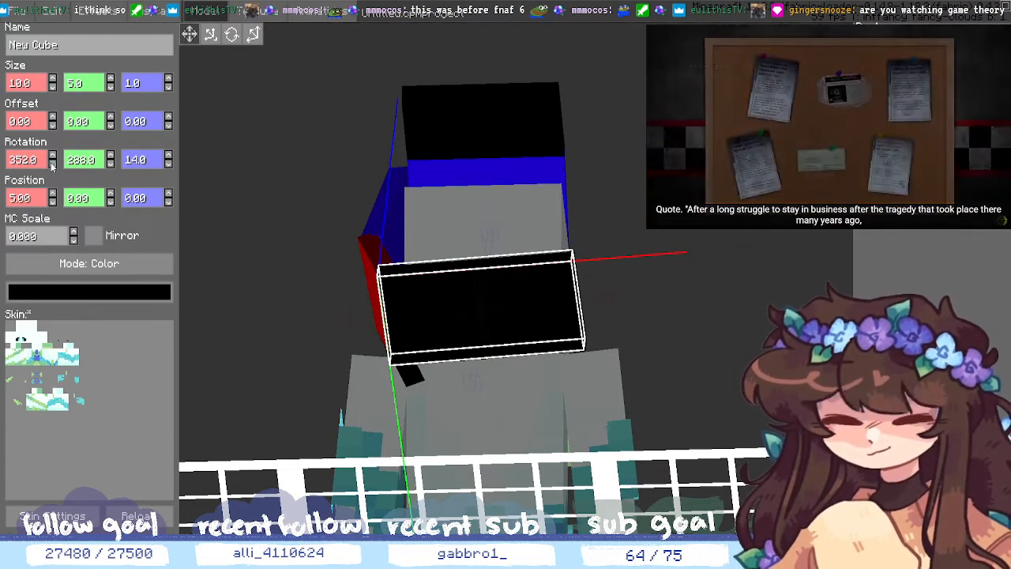
- Tilt the slab's X rotation down to 347 and orbit to check it
left_click(52, 164)
left_click(53, 164)
left_click(52, 163)
left_click(52, 163)
left_click(52, 163)
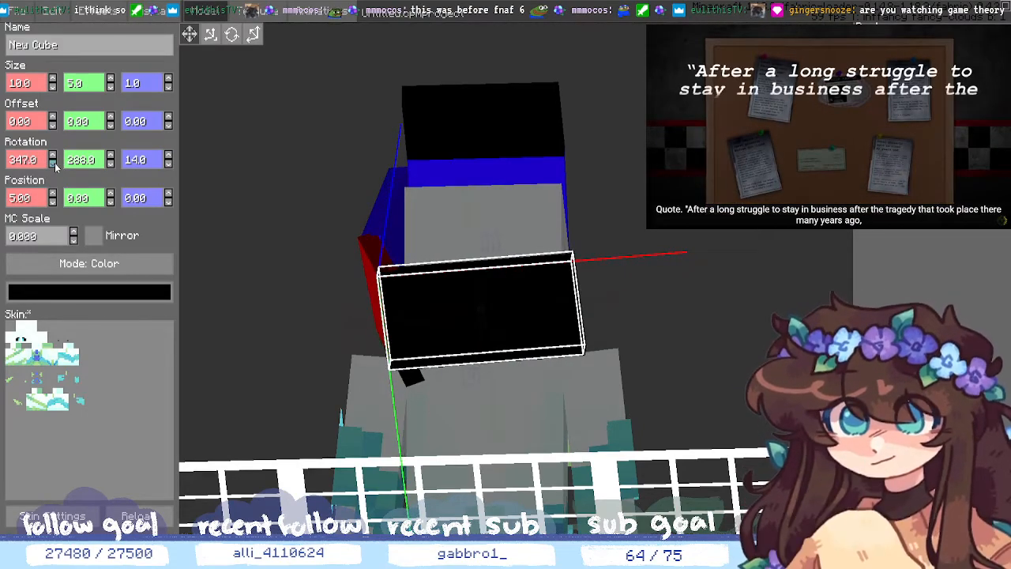
middle_click_drag(715, 375, 737, 363)
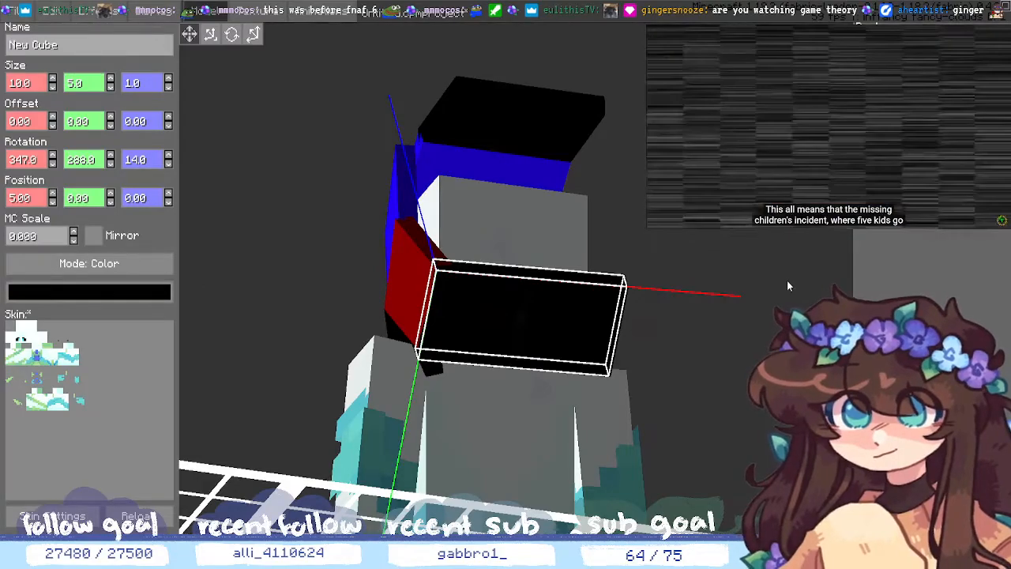
middle_click_drag(787, 280, 659, 351)
left_click(815, 312)
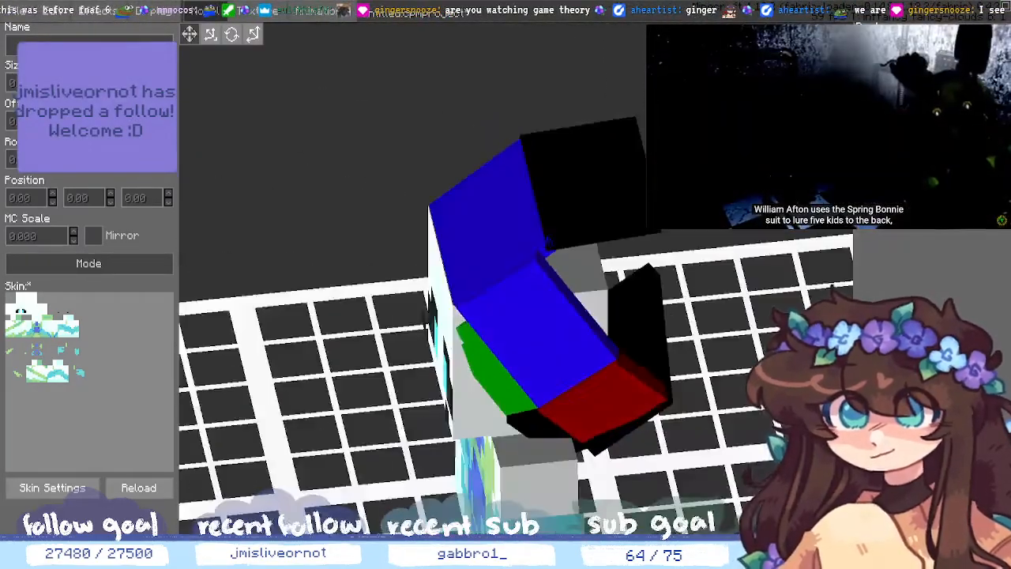
middle_click_drag(747, 418, 679, 467)
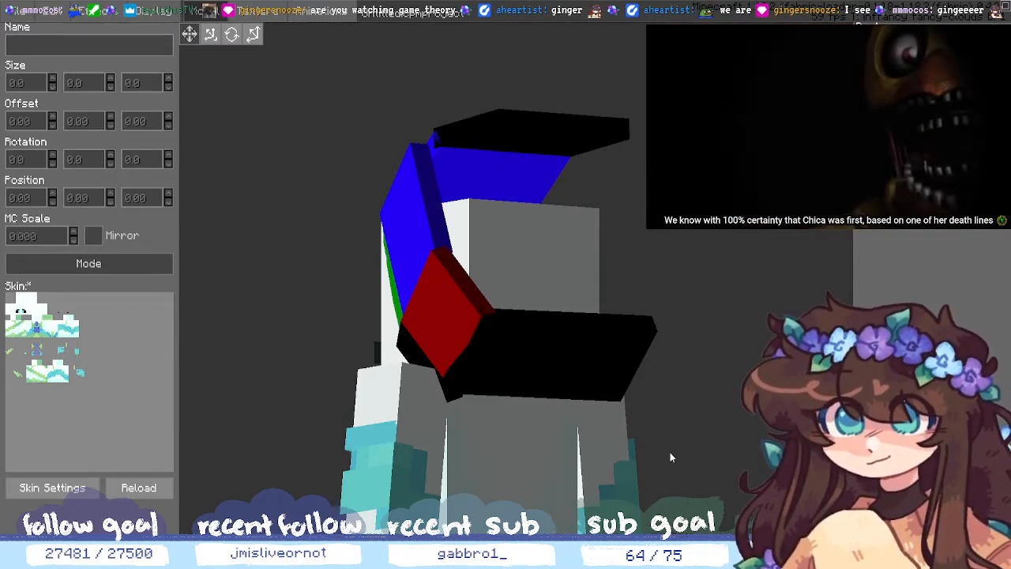
left_click(410, 473)
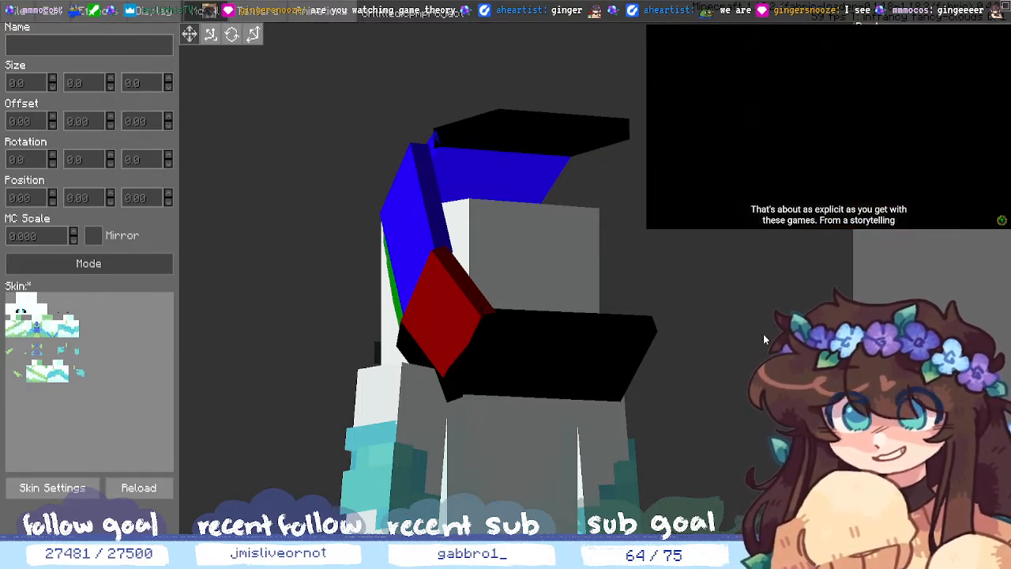
middle_click_drag(763, 333, 620, 330)
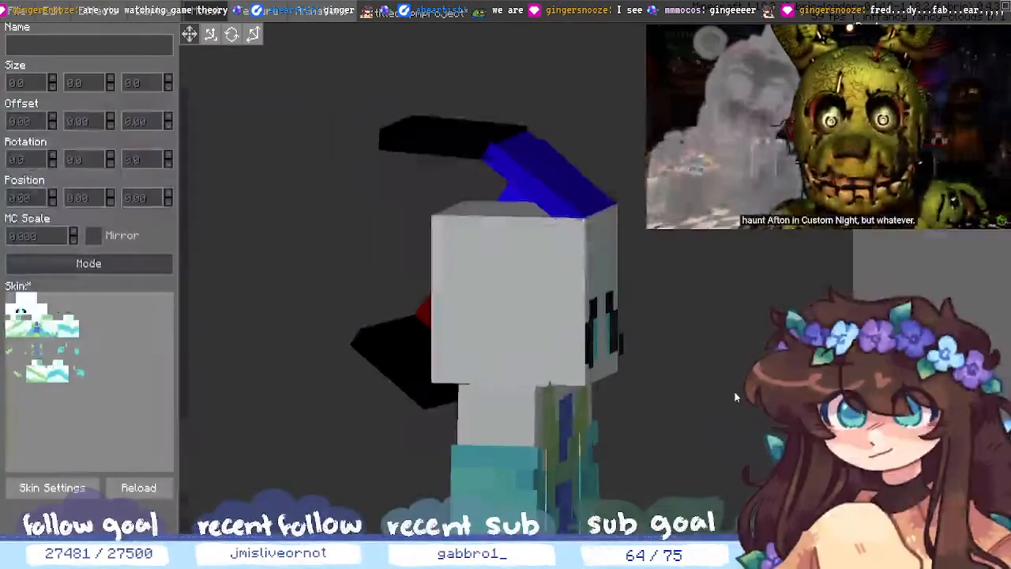
middle_click_drag(720, 424, 719, 427)
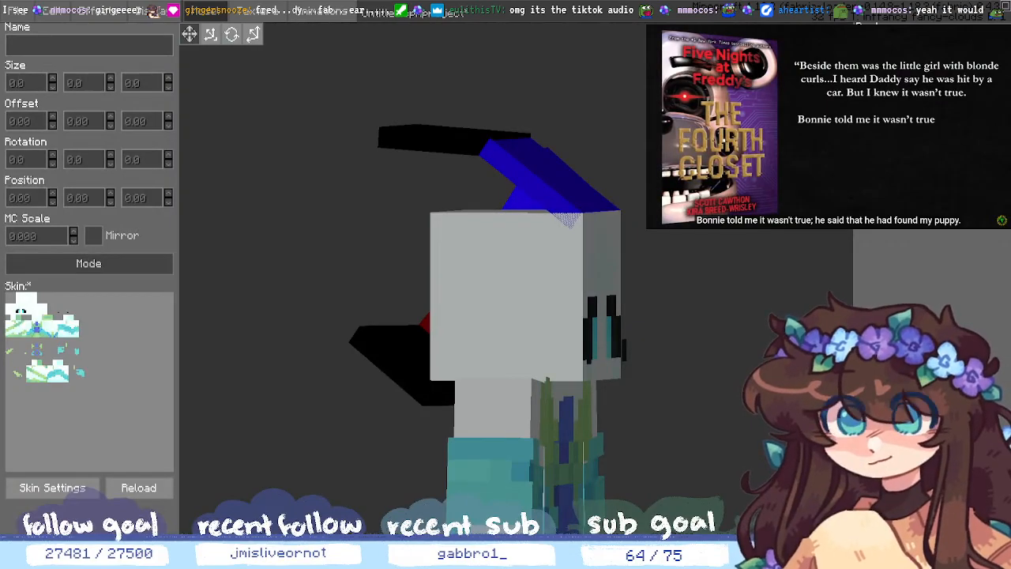
middle_click_drag(272, 389, 474, 423)
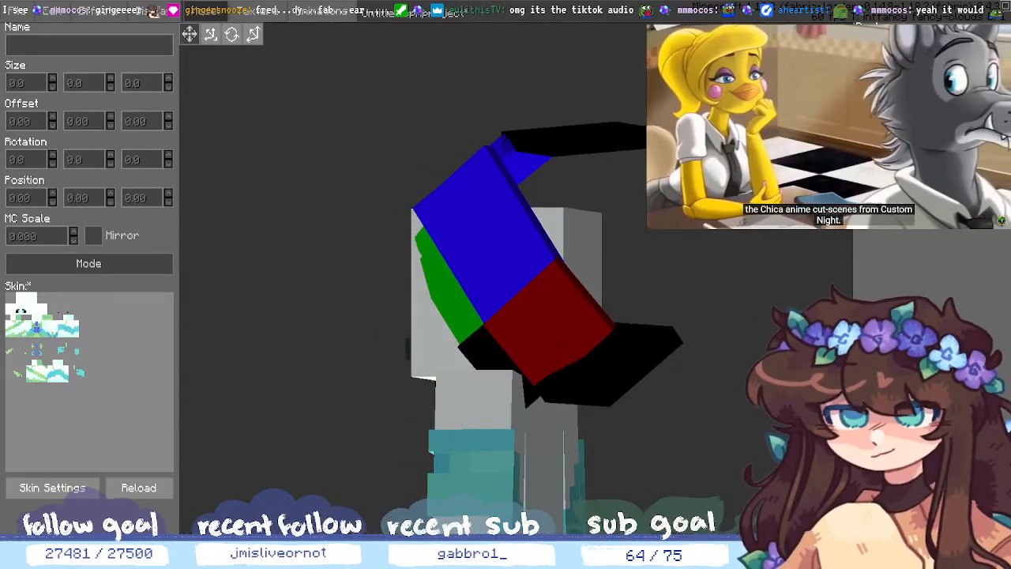
left_click(612, 365)
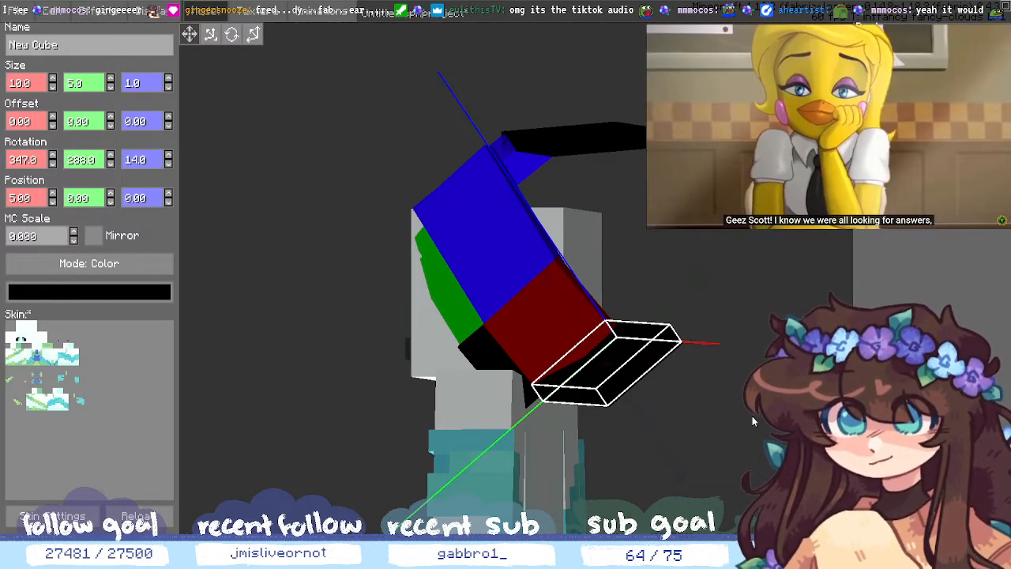
- Trial-nudge the strip's position, leaving Y at 0 and X at 4
scroll(727, 431, "up", 2)
middle_click_drag(727, 430, 648, 474)
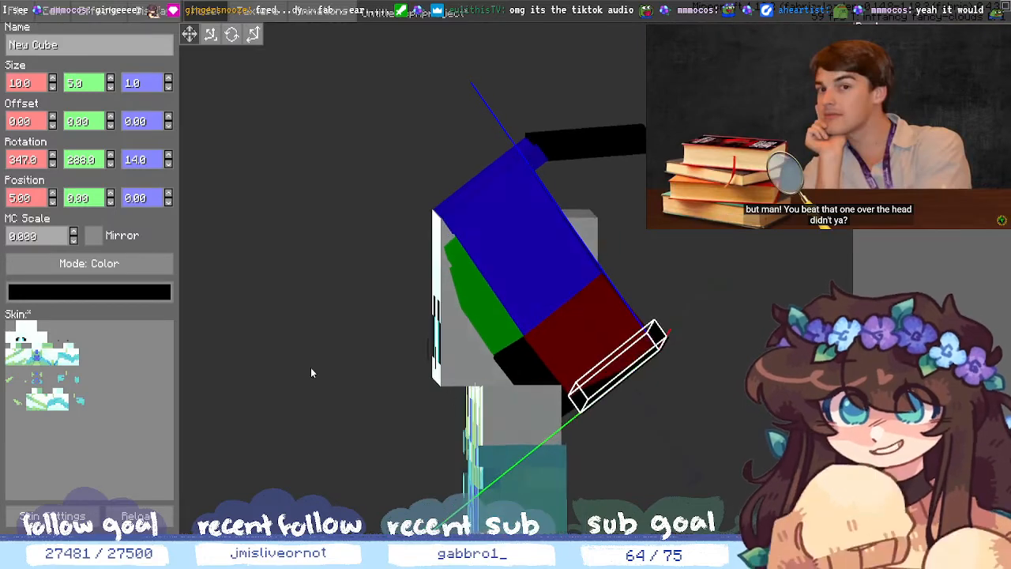
left_click(111, 201)
left_click(111, 201)
left_click(112, 194)
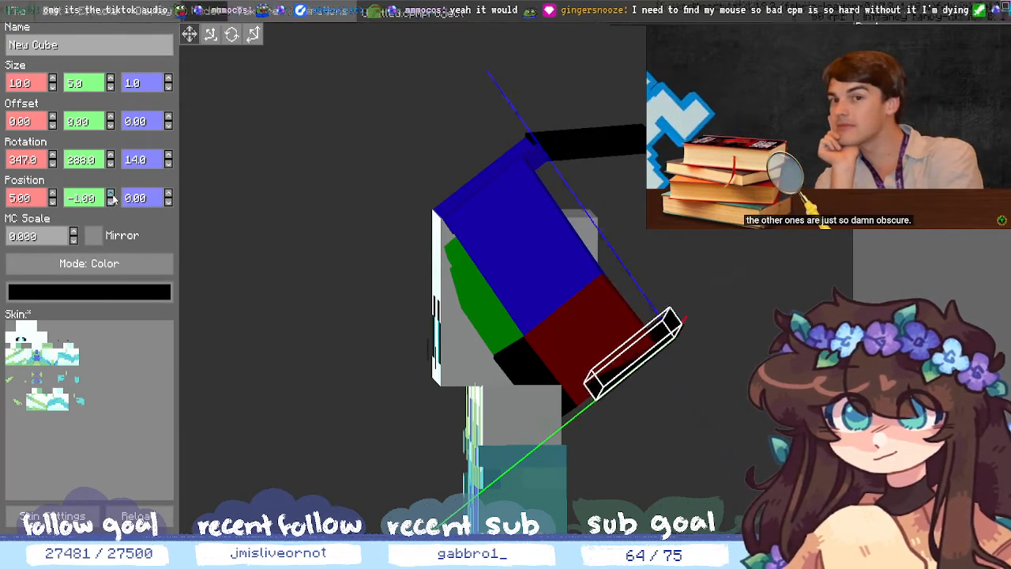
left_click(112, 194)
left_click(52, 202)
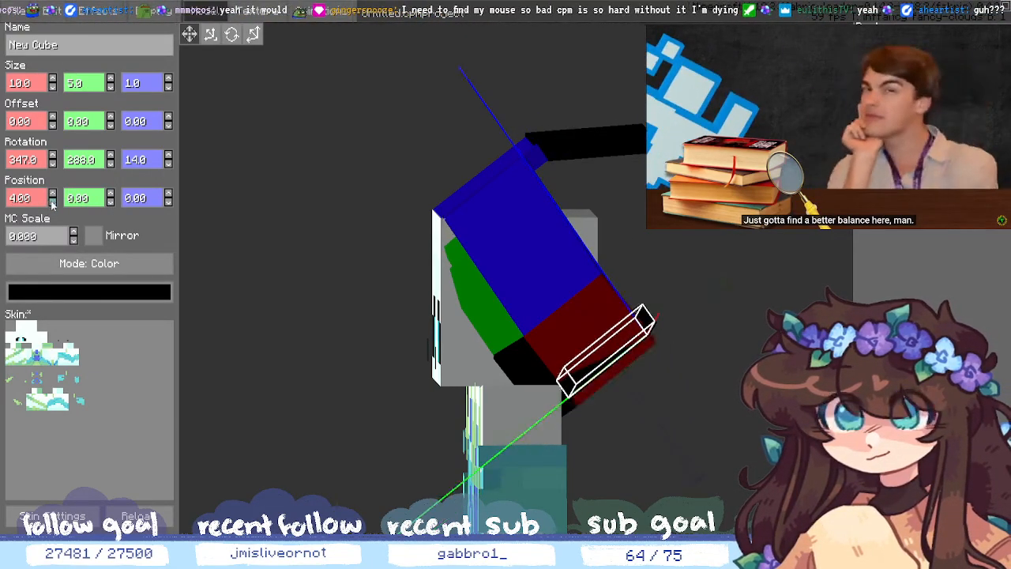
left_click(52, 194)
left_click(52, 202)
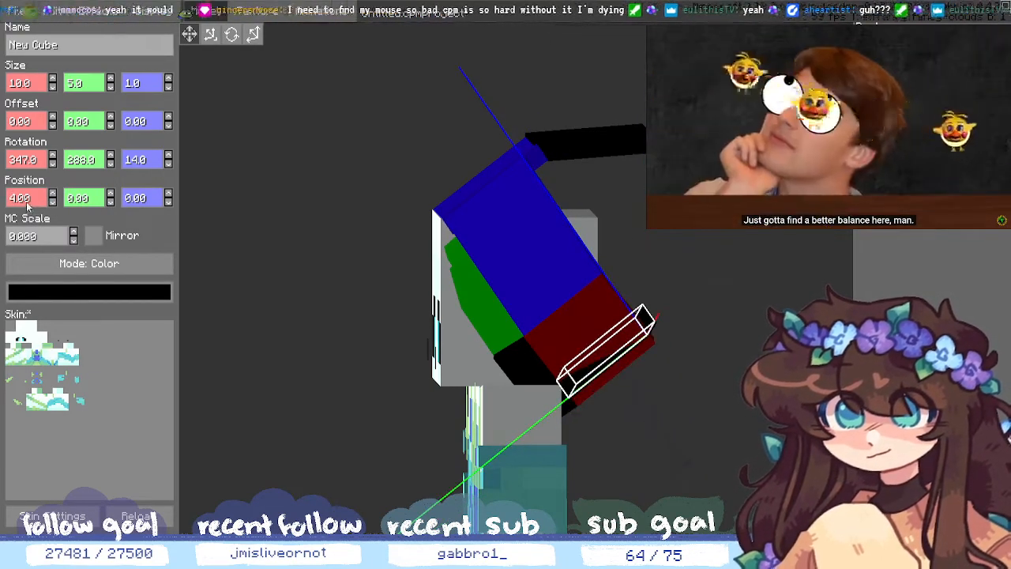
- Enter 4.6 as the strip's Position X, then orbit and reselect the strip
left_click(26, 203)
key("BackSpace")
type("5")
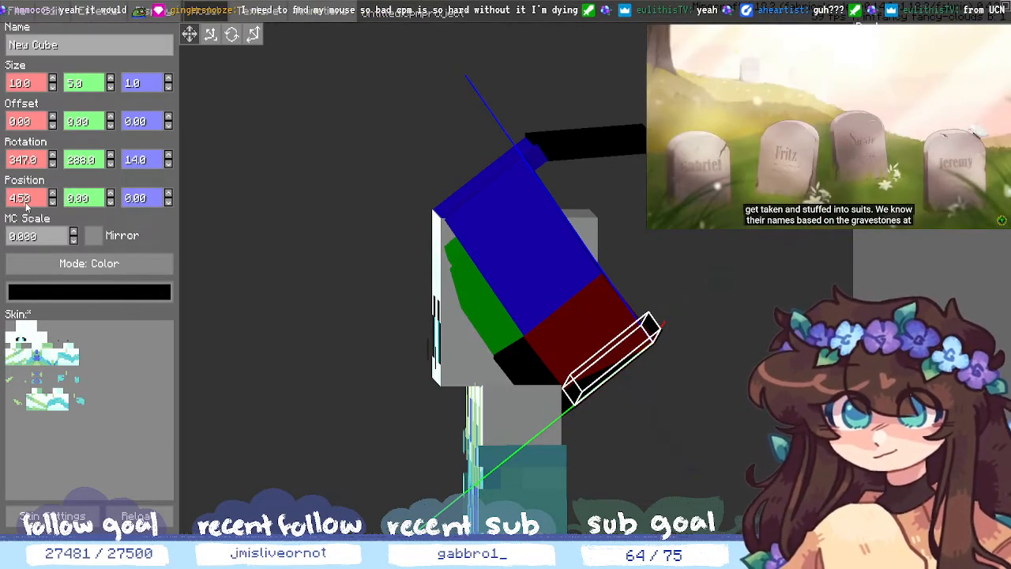
key("BackSpace")
type("6")
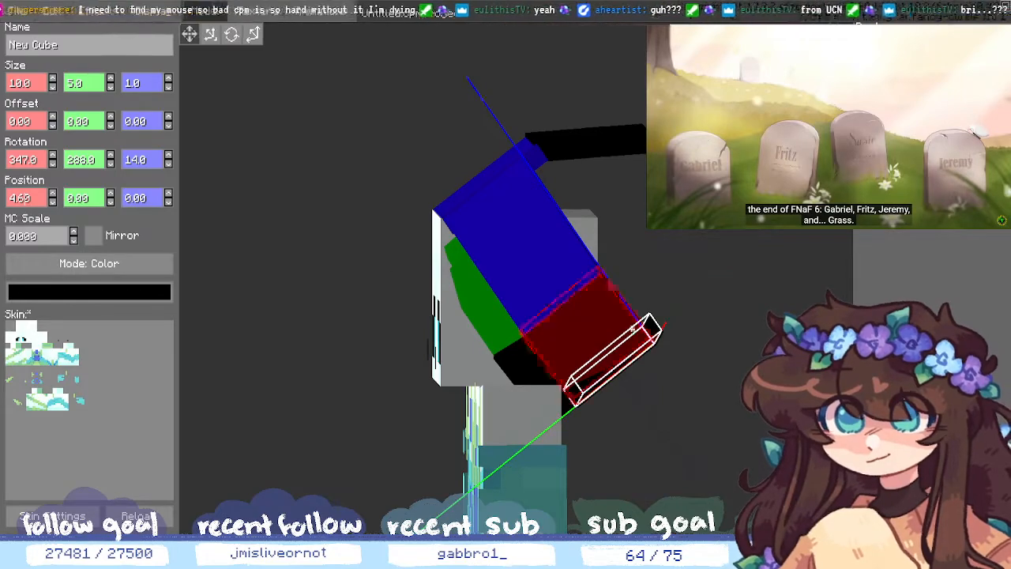
left_click(703, 214)
middle_click_drag(692, 423, 895, 255)
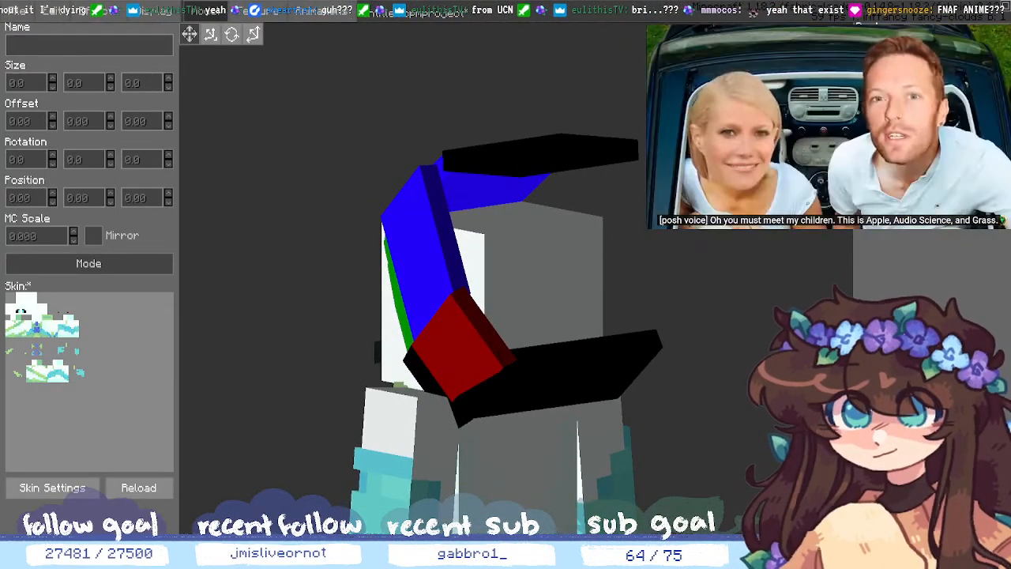
left_click(553, 371)
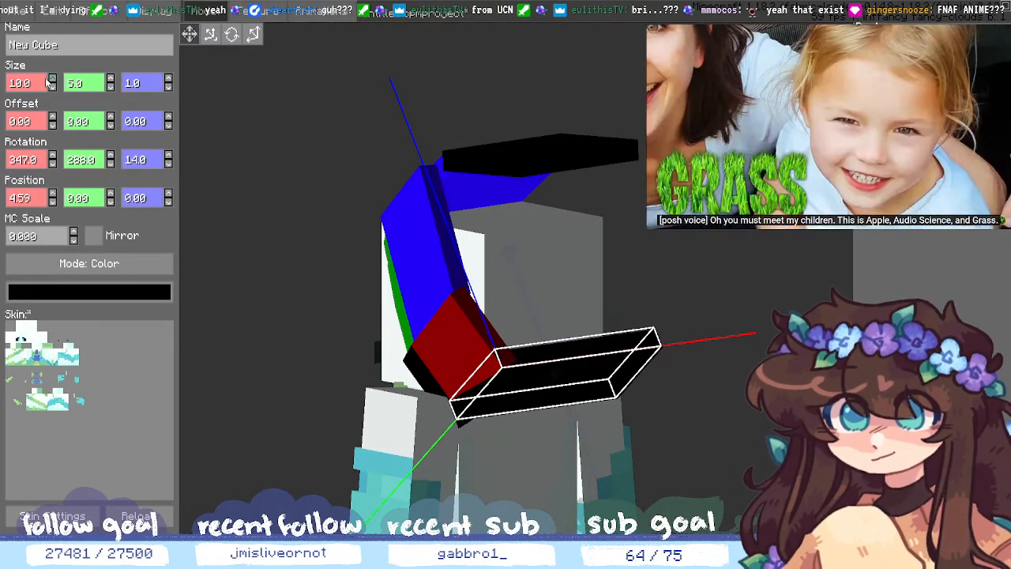
- Narrow the black strip to 7 wide and set its Position X to 5.5
left_click(56, 91)
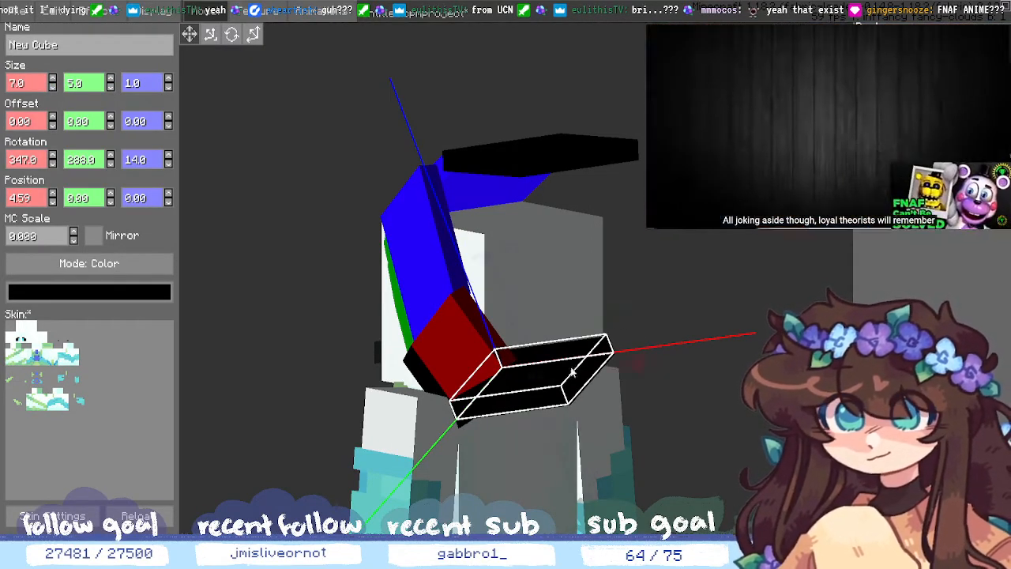
left_click(169, 194)
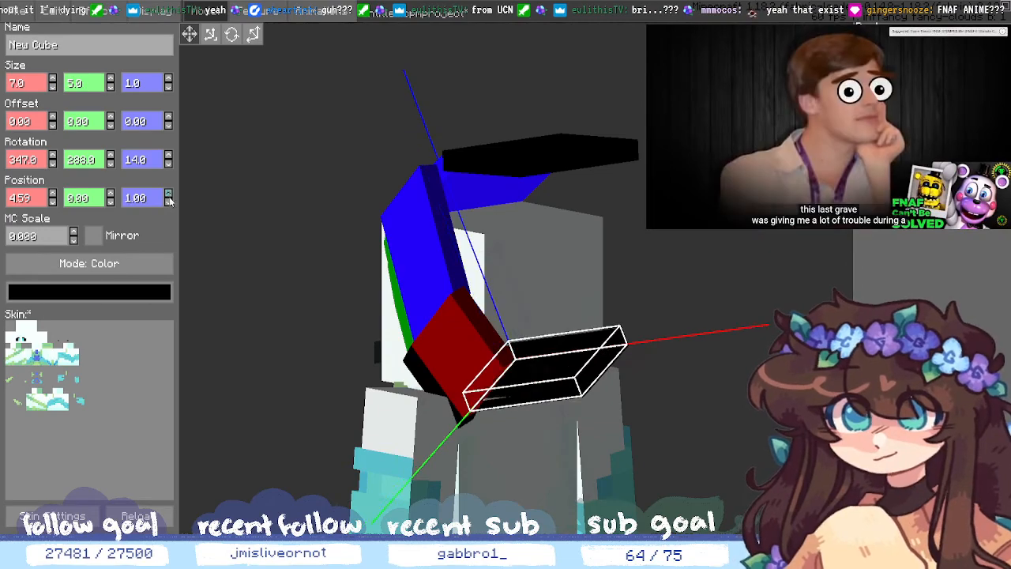
left_click_drag(342, 264, 589, 408)
middle_click_drag(588, 408, 612, 414)
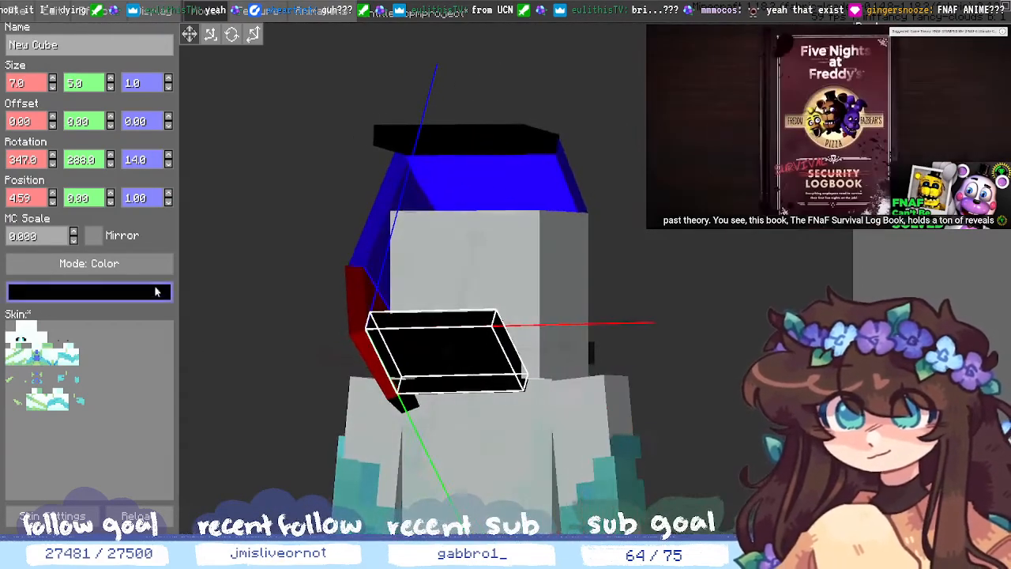
left_click(52, 202)
left_click(51, 195)
left_click(51, 195)
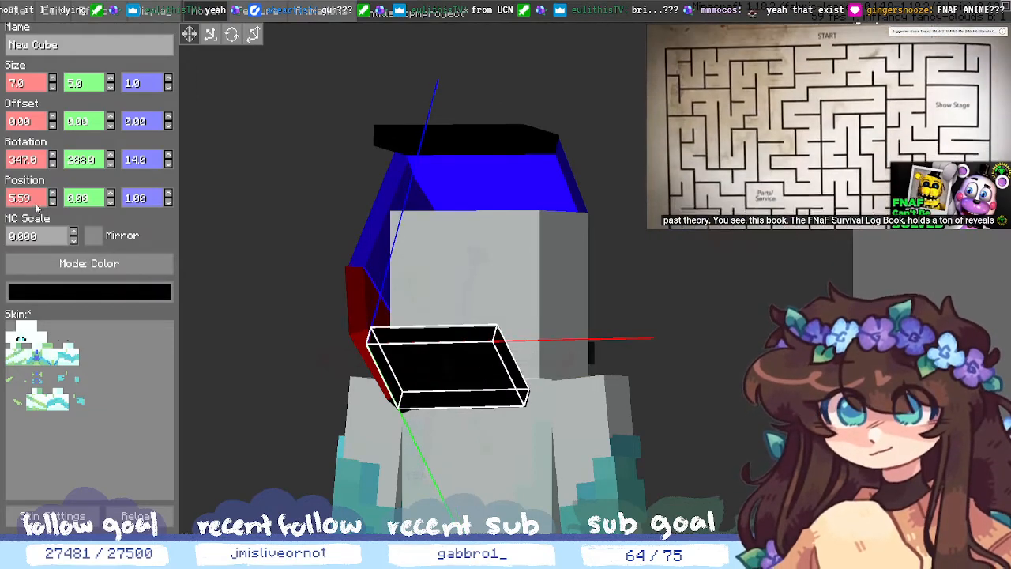
key("BackSpace")
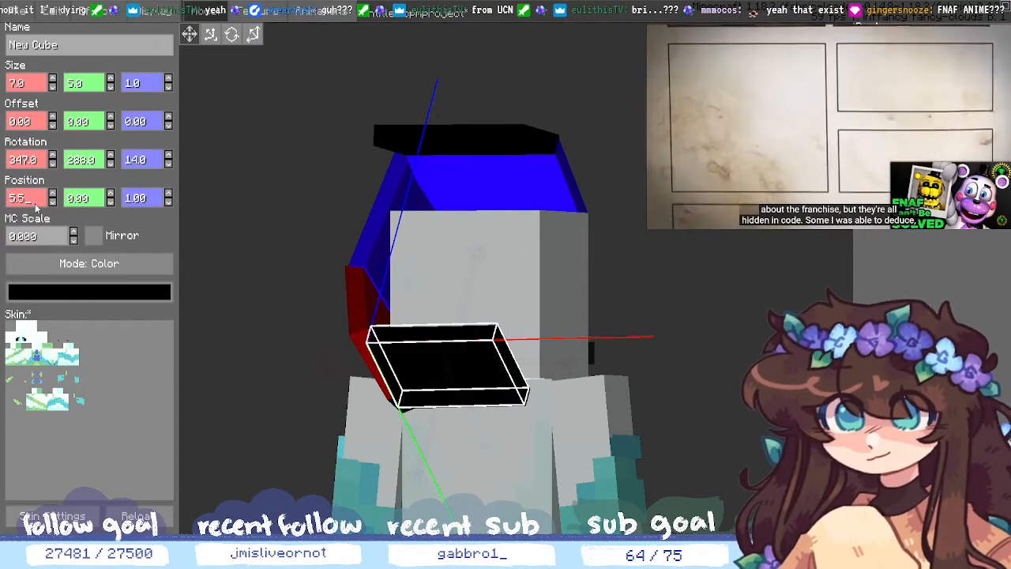
middle_click_drag(480, 392, 413, 379)
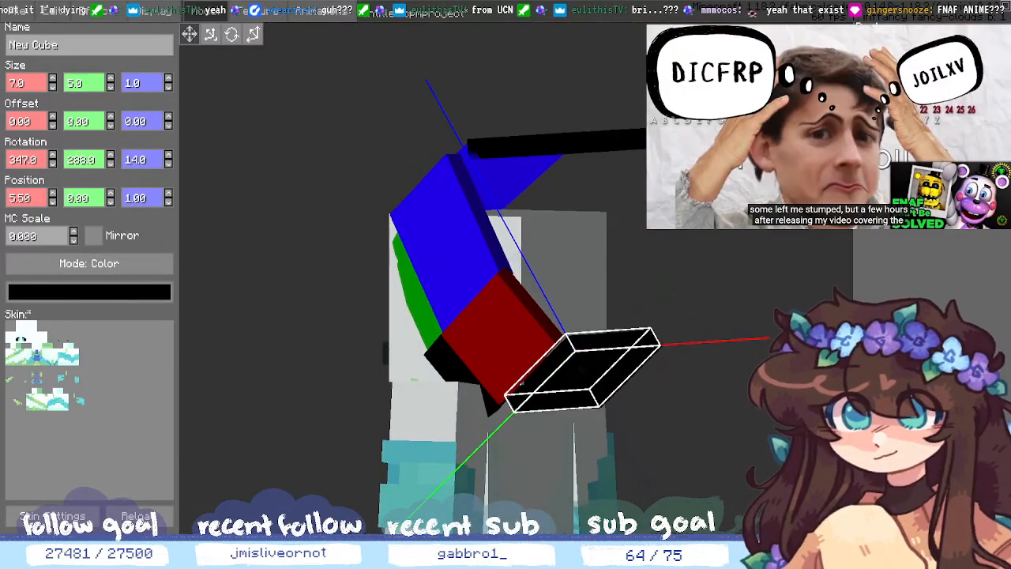
- Raise the strip's X rotation to 356, keeping Y rotation at 288
left_click(111, 162)
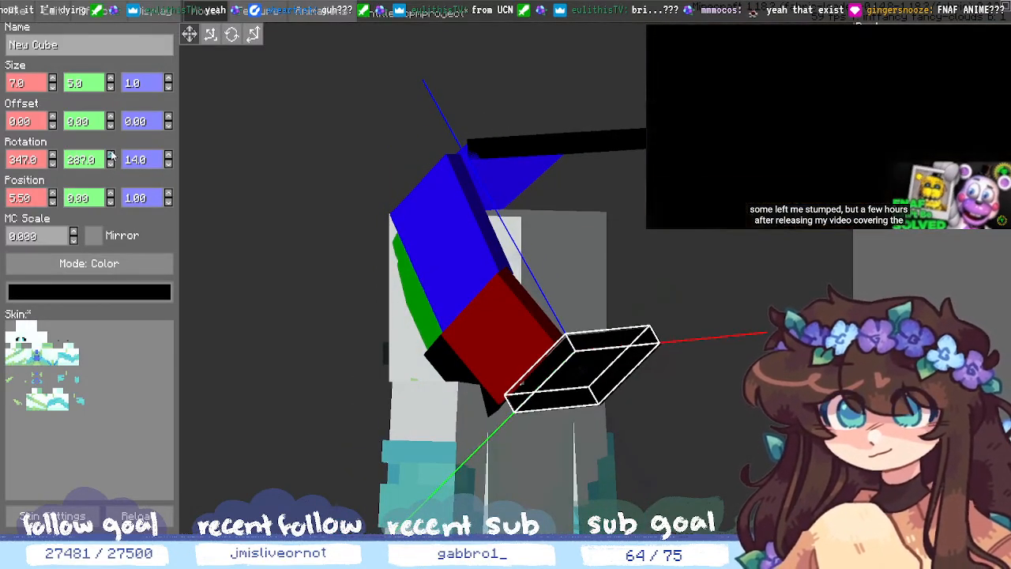
left_click(110, 155)
left_click(53, 163)
left_click(53, 164)
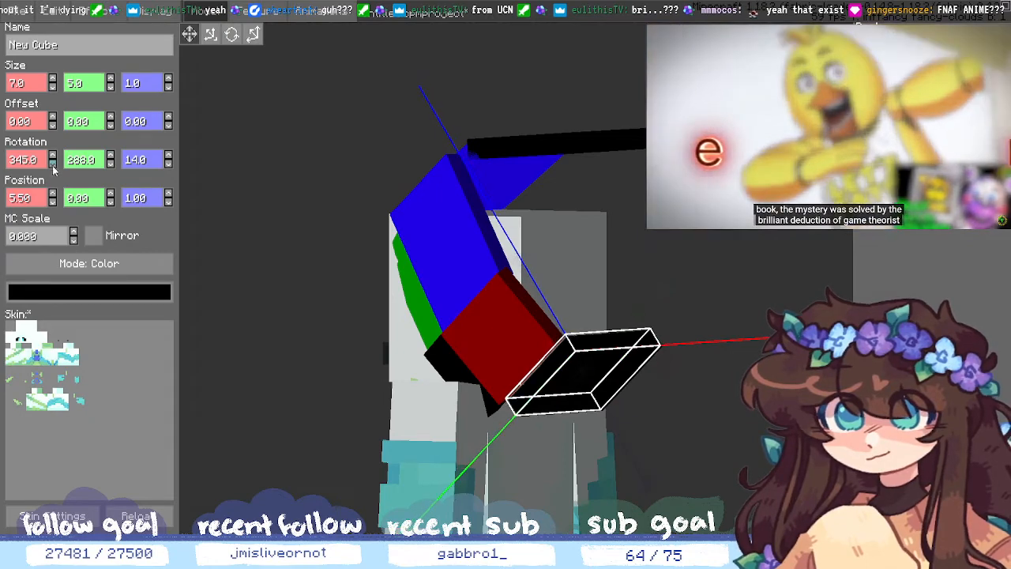
left_click(53, 163)
left_click(53, 164)
scroll(55, 162, "up", 11)
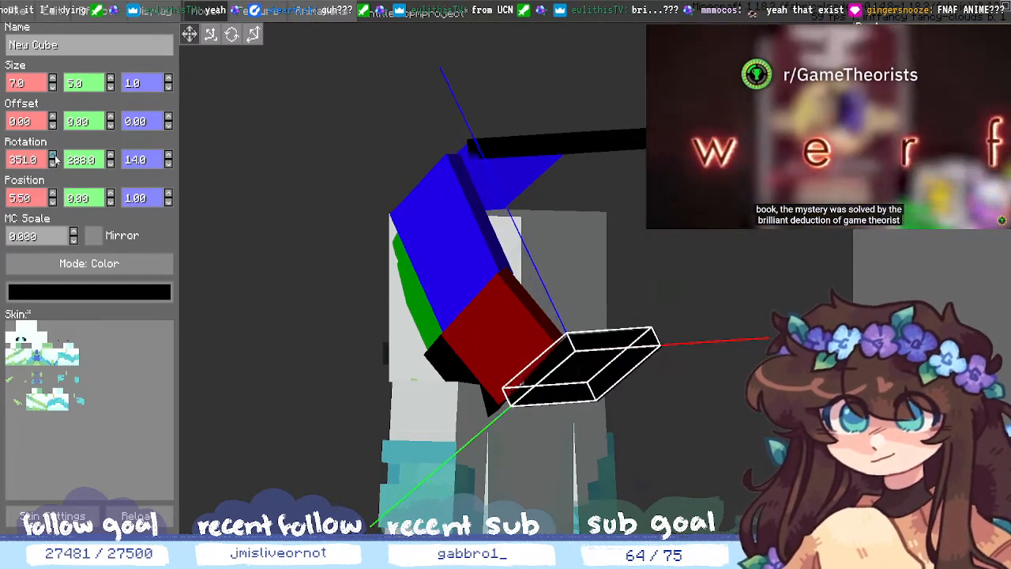
scroll(55, 160, "up", 2)
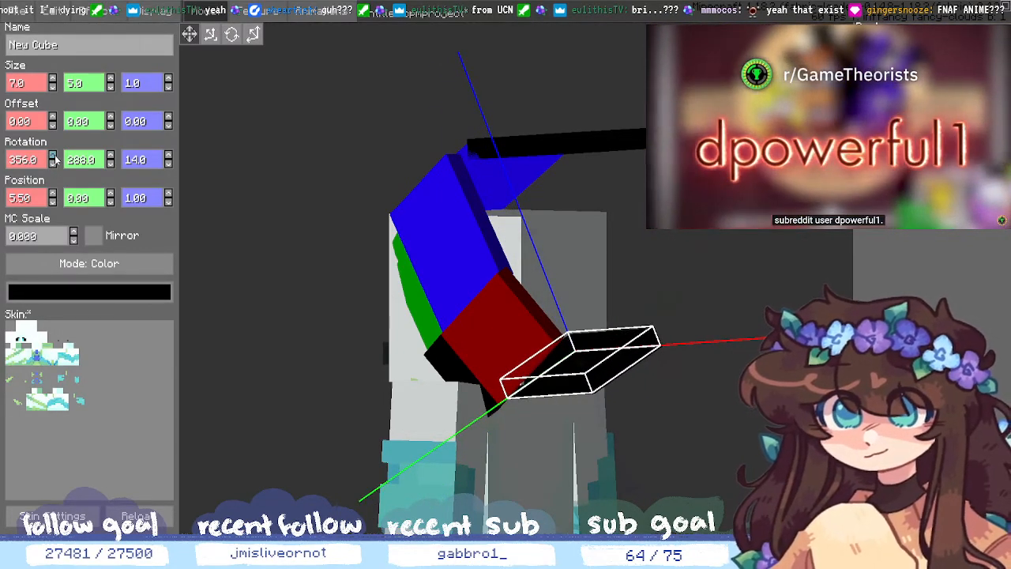
- Check the strip's placement from another angle and step Position Z back to 0
left_click(828, 489)
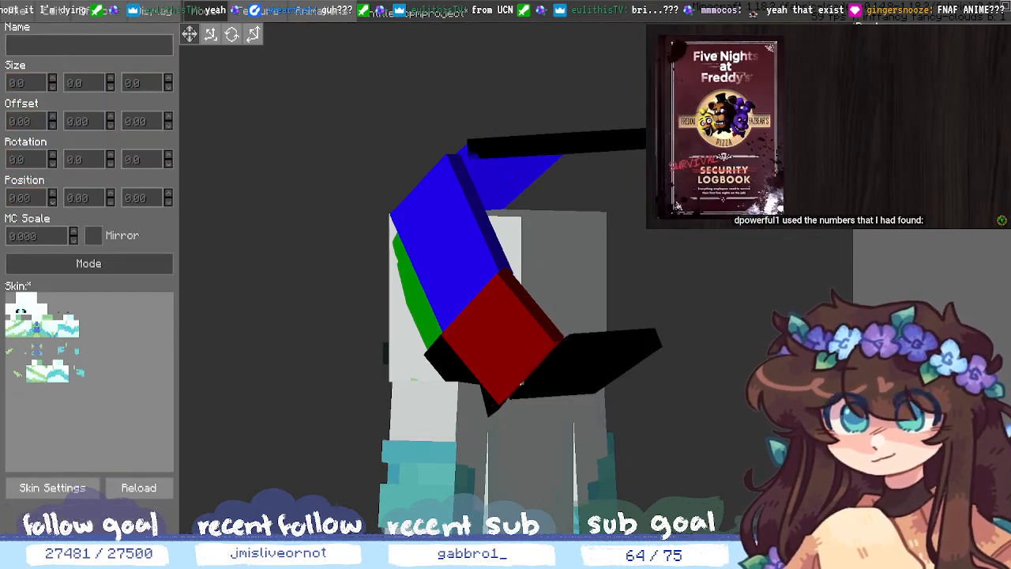
middle_click_drag(827, 490, 753, 458)
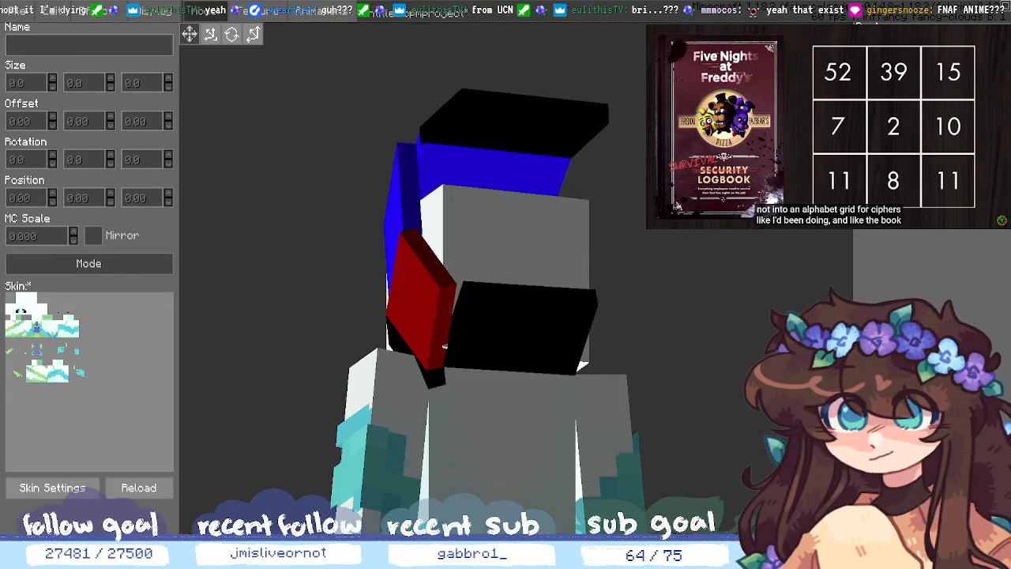
left_click(444, 345)
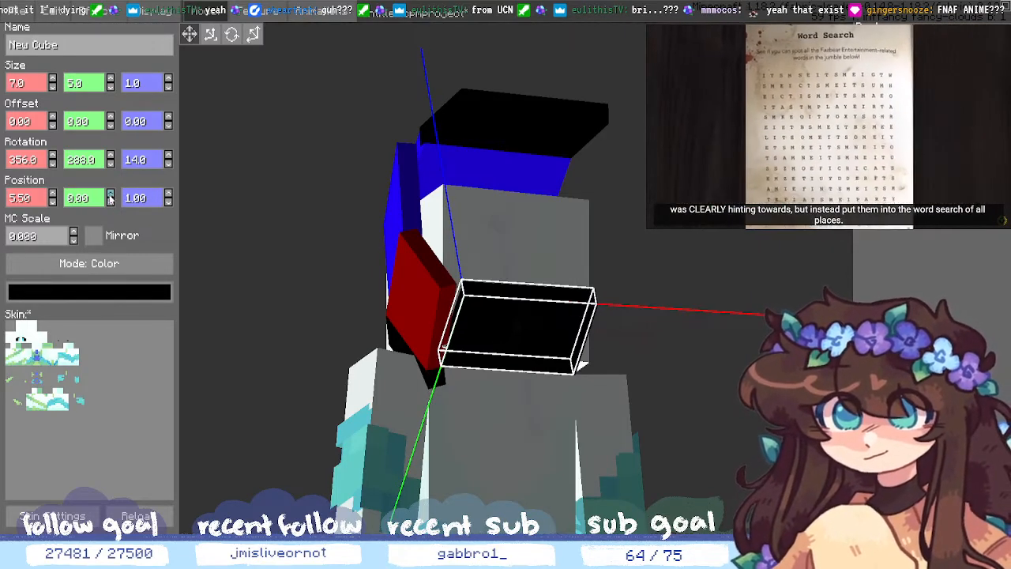
left_click(168, 202)
- Reset the strip's Z position to 0 and tilt its X rotation to 359
left_click(908, 340)
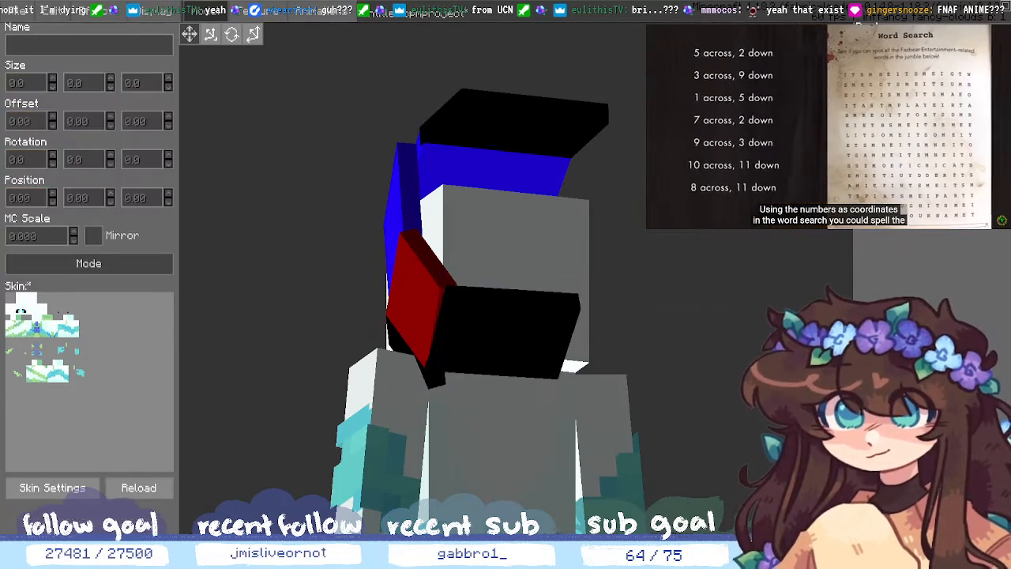
middle_click_drag(489, 284, 588, 318)
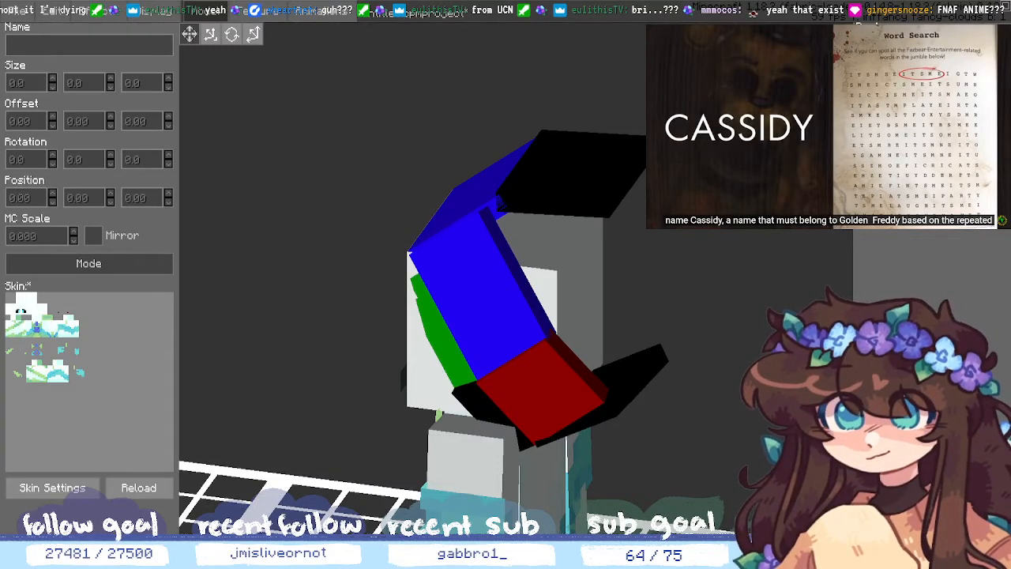
left_click(417, 286)
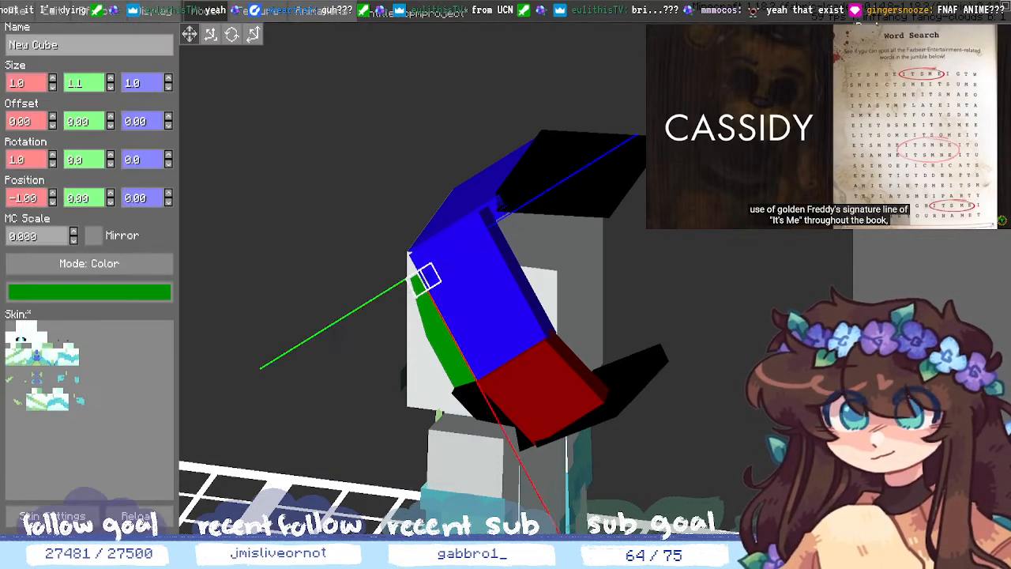
left_click(644, 372)
middle_click_drag(779, 278, 779, 189)
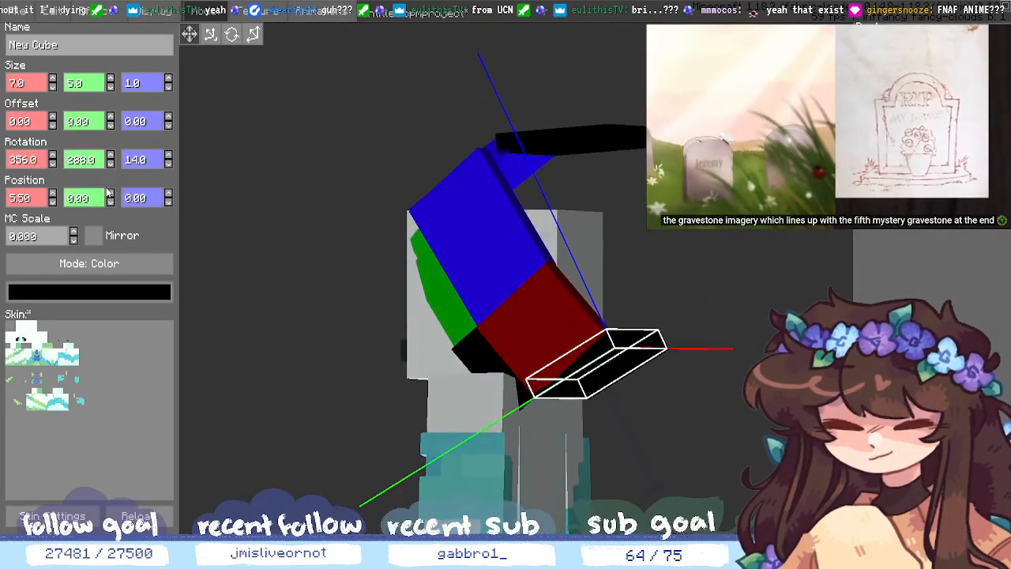
left_click(110, 155)
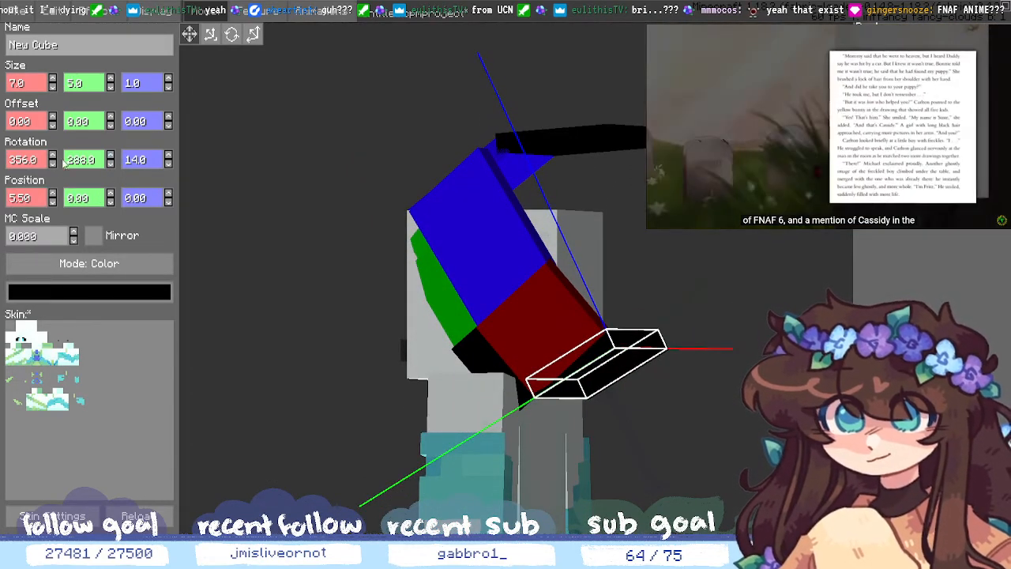
left_click(52, 157)
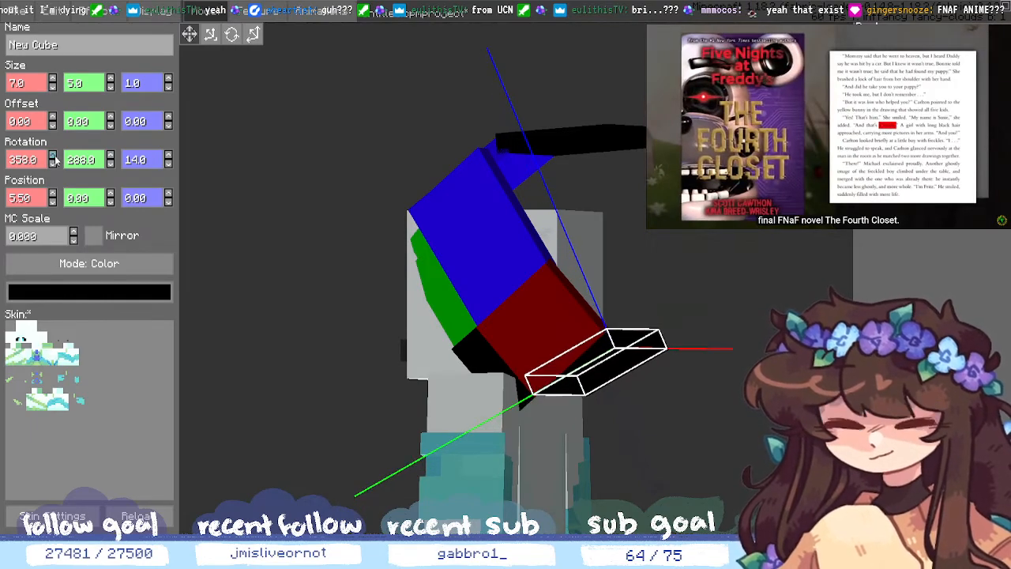
left_click(53, 156)
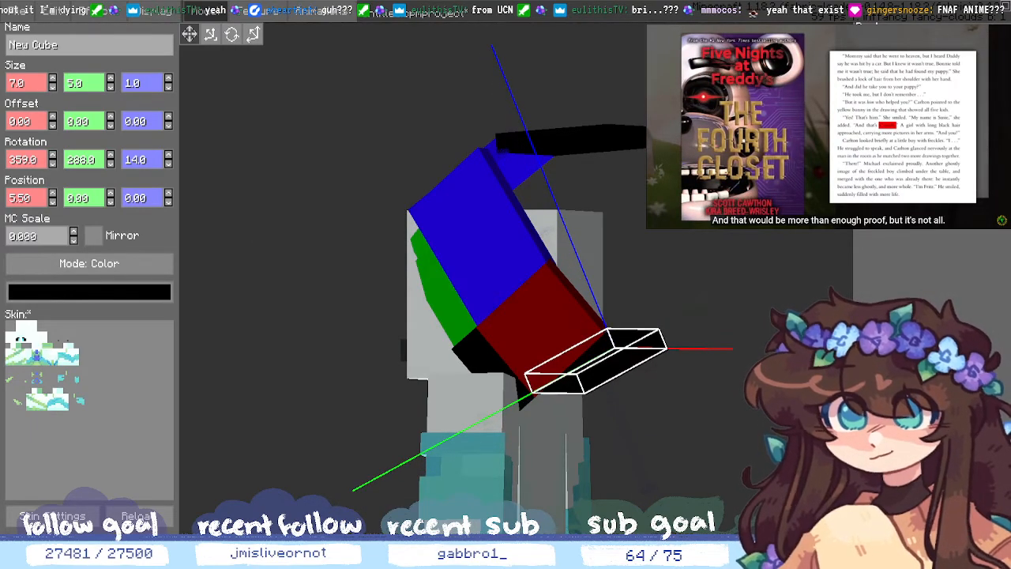
- Widen the black strip from 7 to 9 units
left_click(818, 443)
middle_click_drag(817, 444, 728, 431)
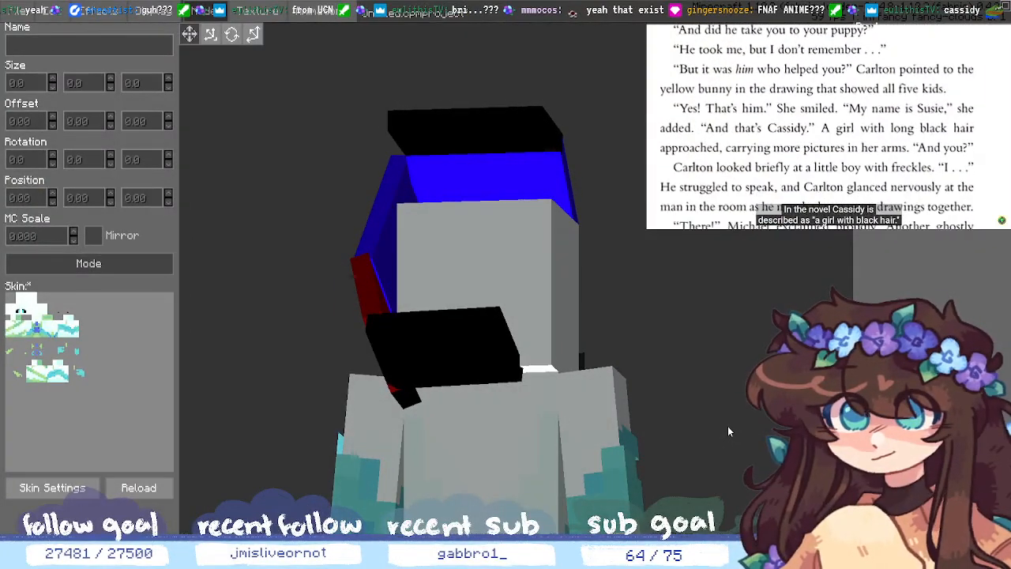
left_click(441, 344)
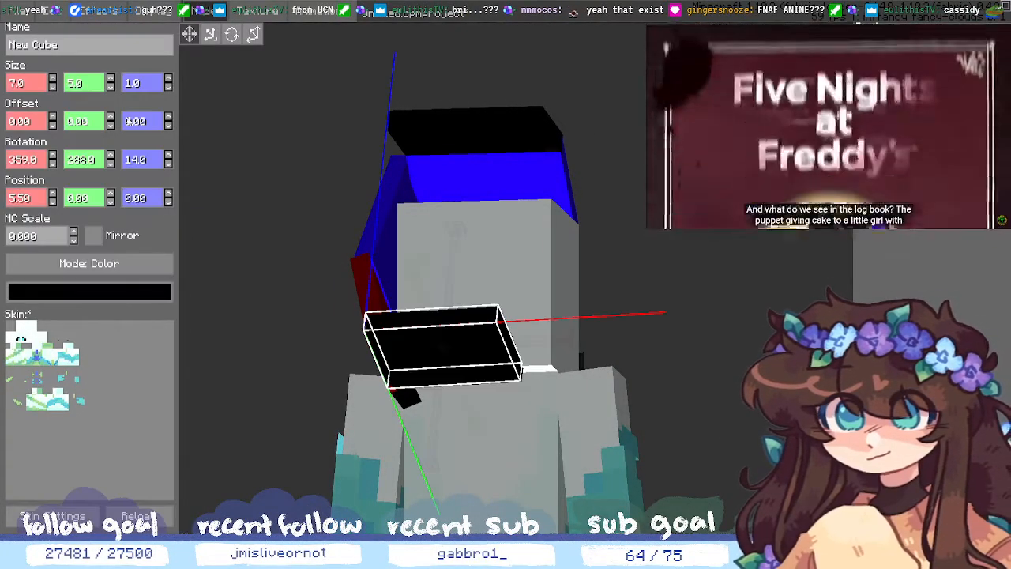
left_click(53, 78)
left_click(53, 78)
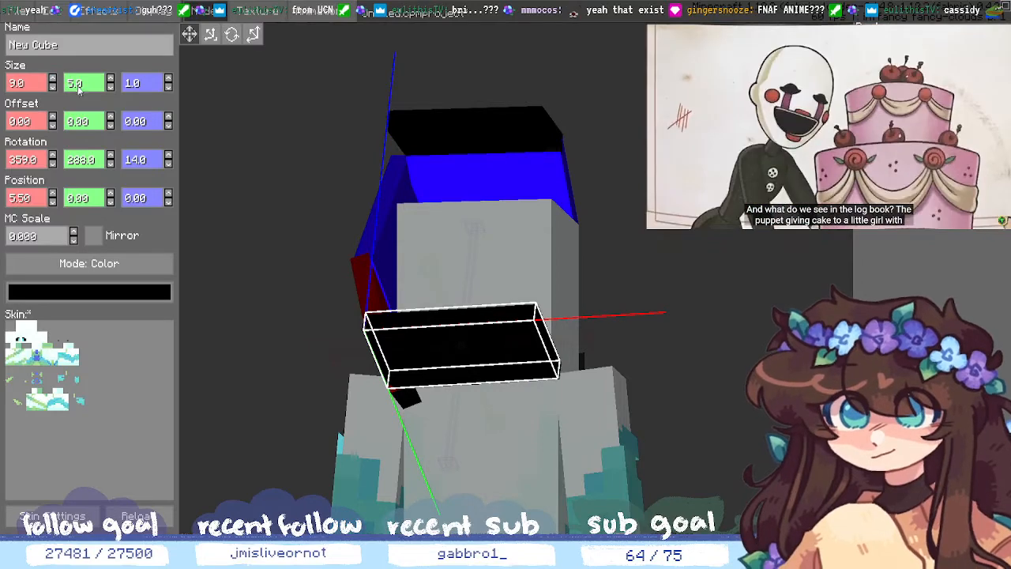
left_click(999, 326)
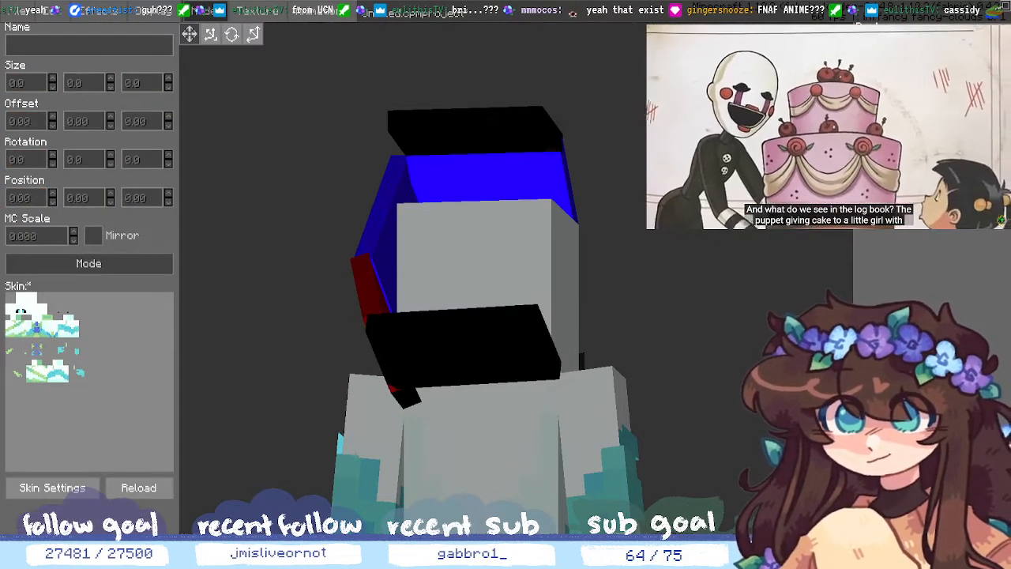
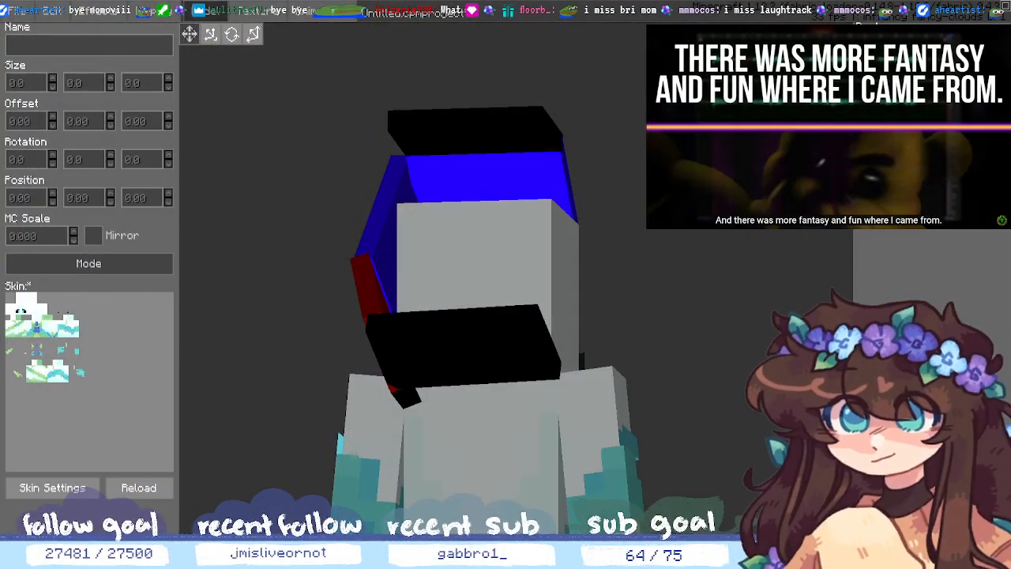
- Orbit the view to inspect the blue, black, red and green hair cubes from below
middle_click_drag(678, 425, 722, 467)
- Select the small lower-left black cube among the hair cubes
left_click(437, 275)
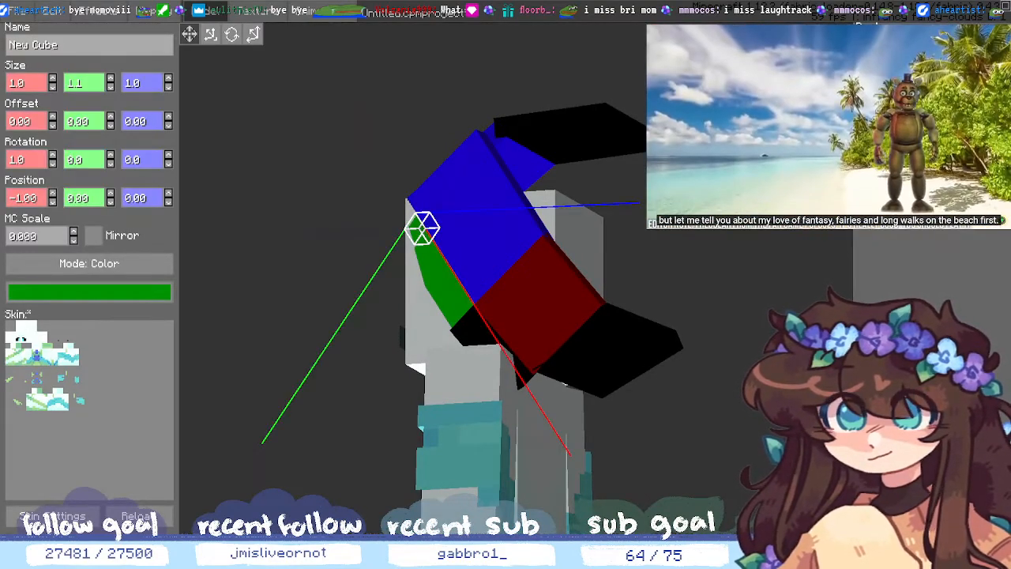
left_click(568, 136)
left_click(441, 283)
left_click(604, 349)
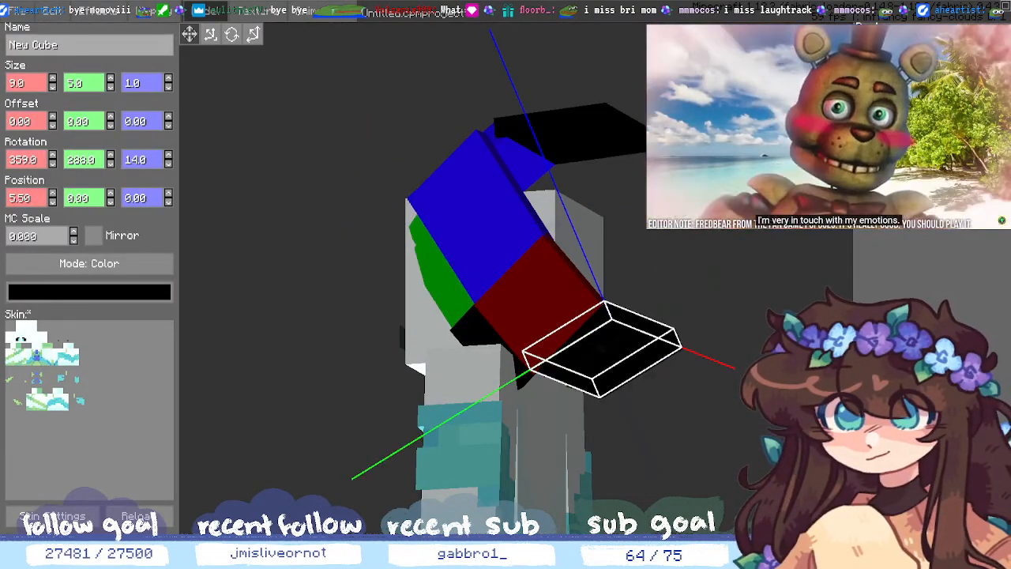
left_click(538, 301)
left_click(476, 330)
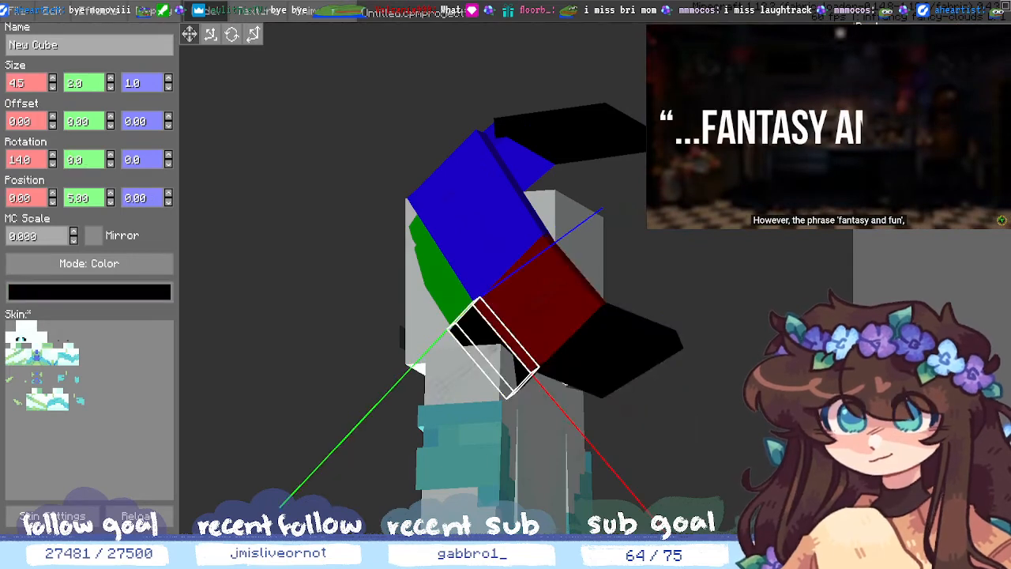
- Size the black strip to 4.5 wide and 1.5 tall, then deselect it
left_click(52, 86)
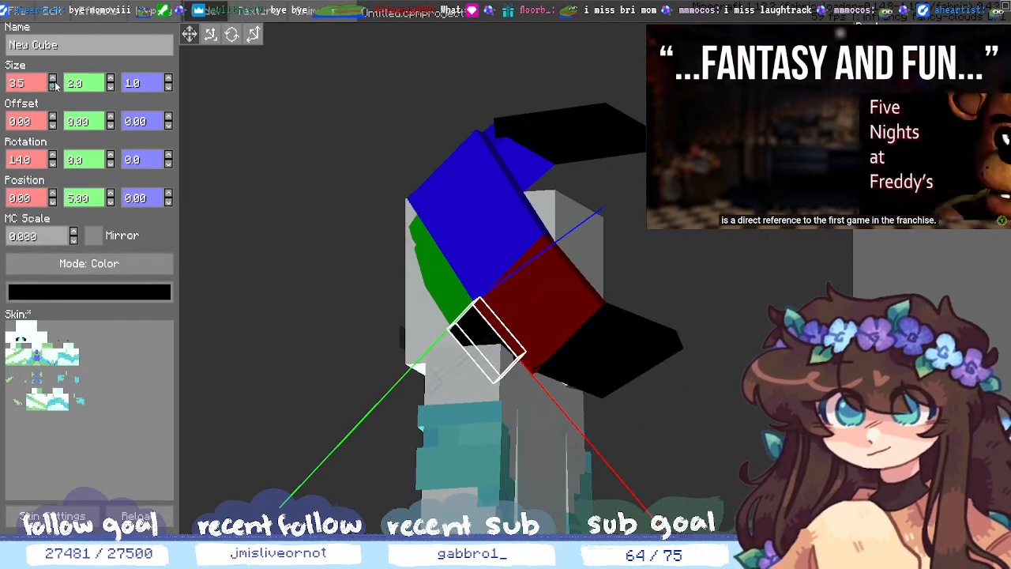
left_click(52, 79)
left_click(110, 87)
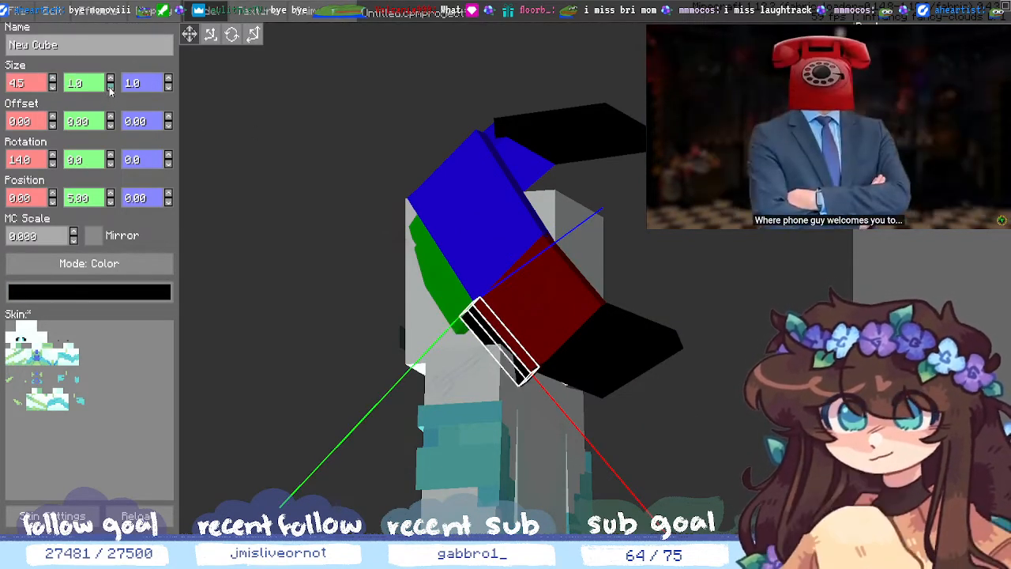
middle_click_drag(608, 345, 740, 415)
left_click(93, 86)
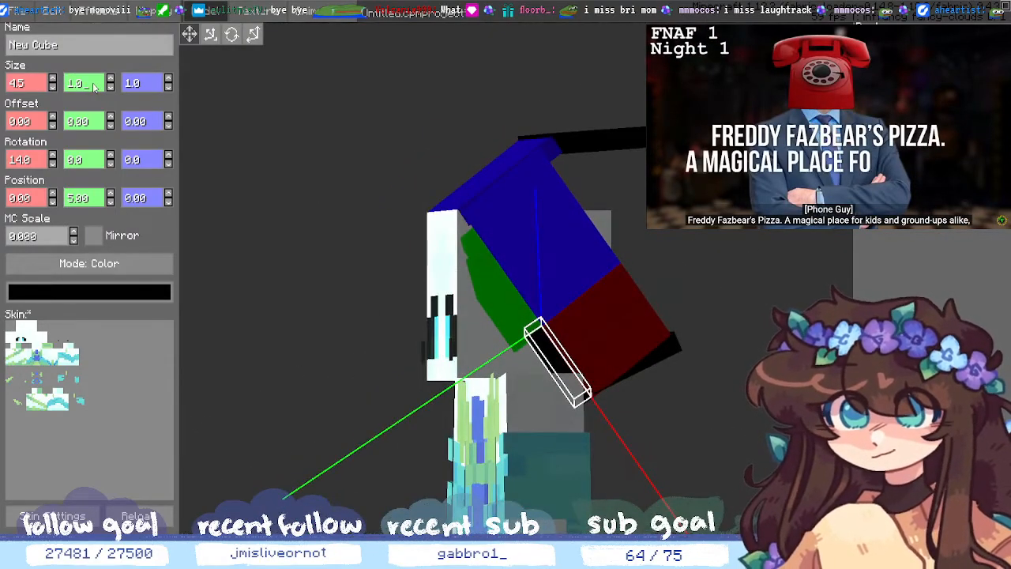
key("BackSpace")
type("5")
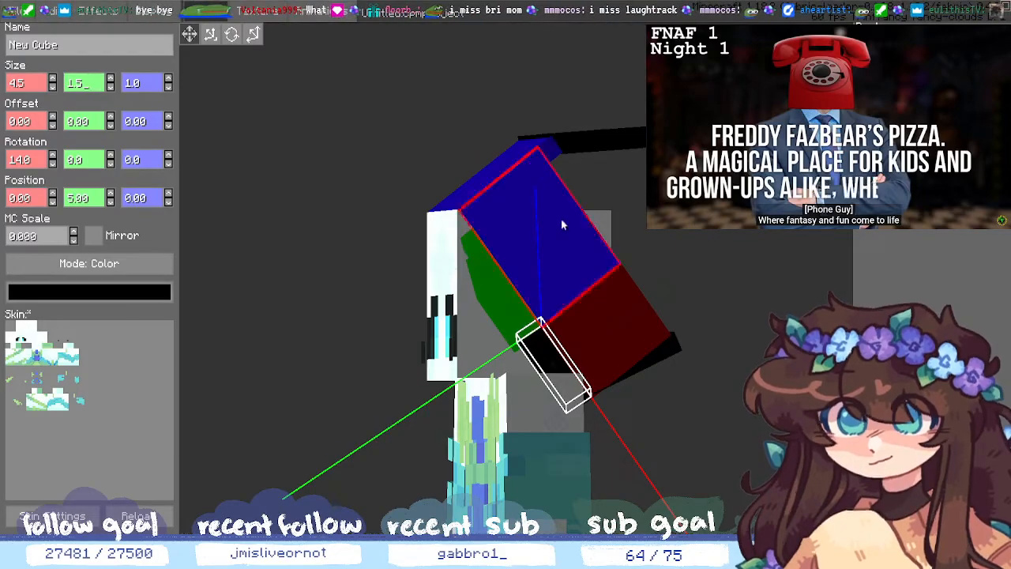
middle_click_drag(733, 428, 583, 447)
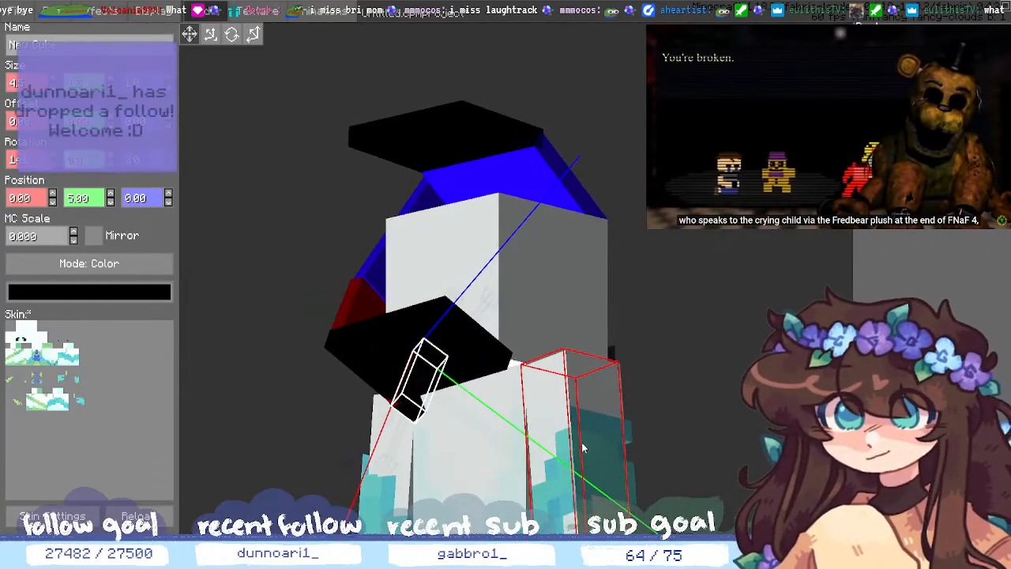
middle_click_drag(352, 452, 469, 442)
left_click(351, 403)
middle_click_drag(351, 402, 417, 407)
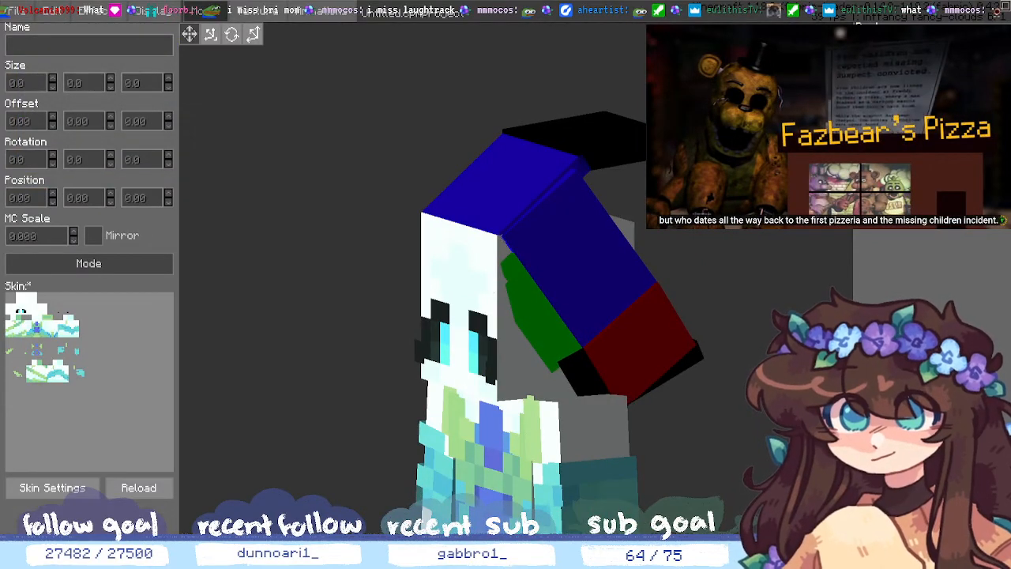
- Select the small black strip and set its Size Y to 2.0
left_click(582, 377)
left_click(582, 377)
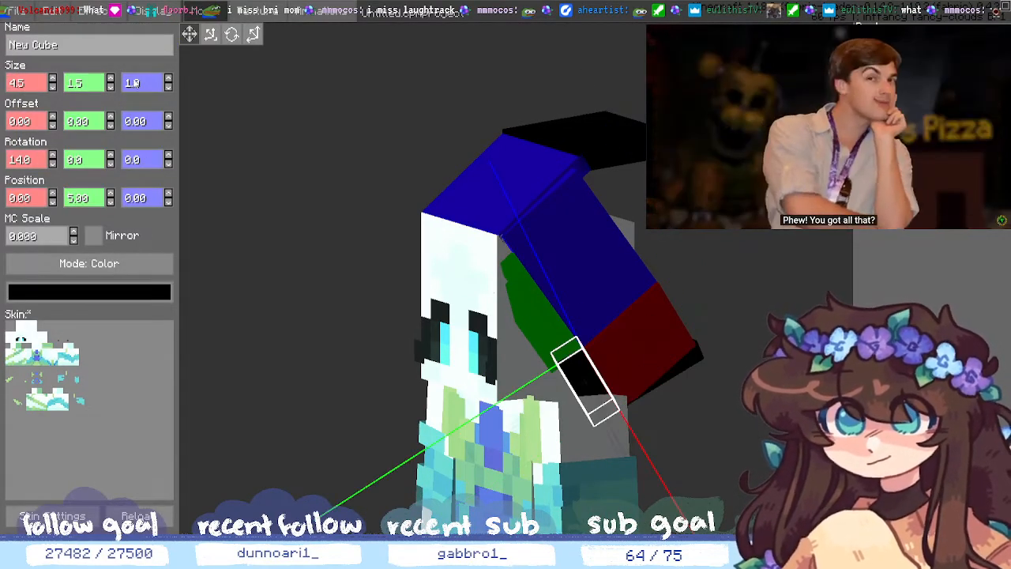
left_click(87, 90)
key("BackSpace")
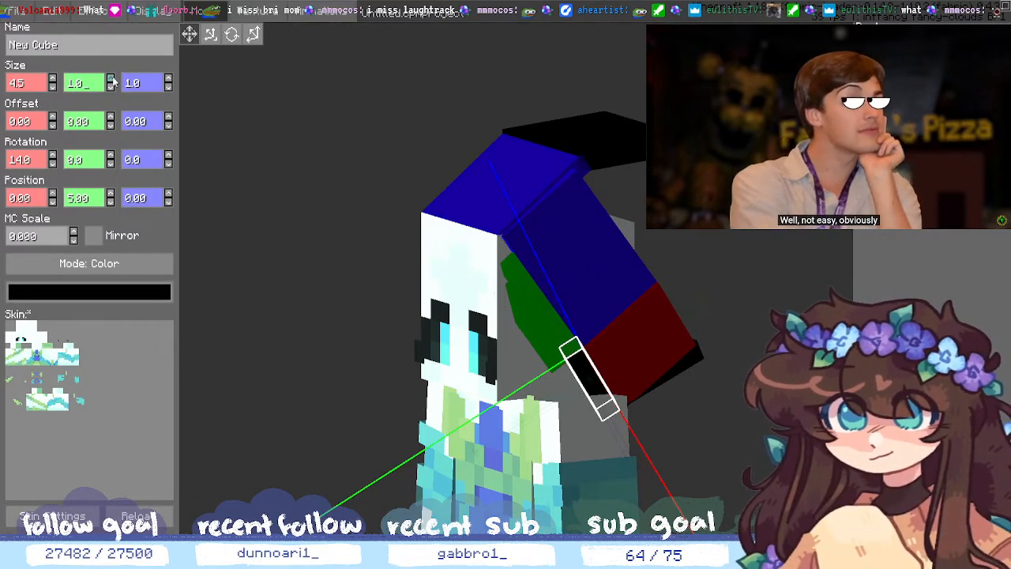
left_click(111, 78)
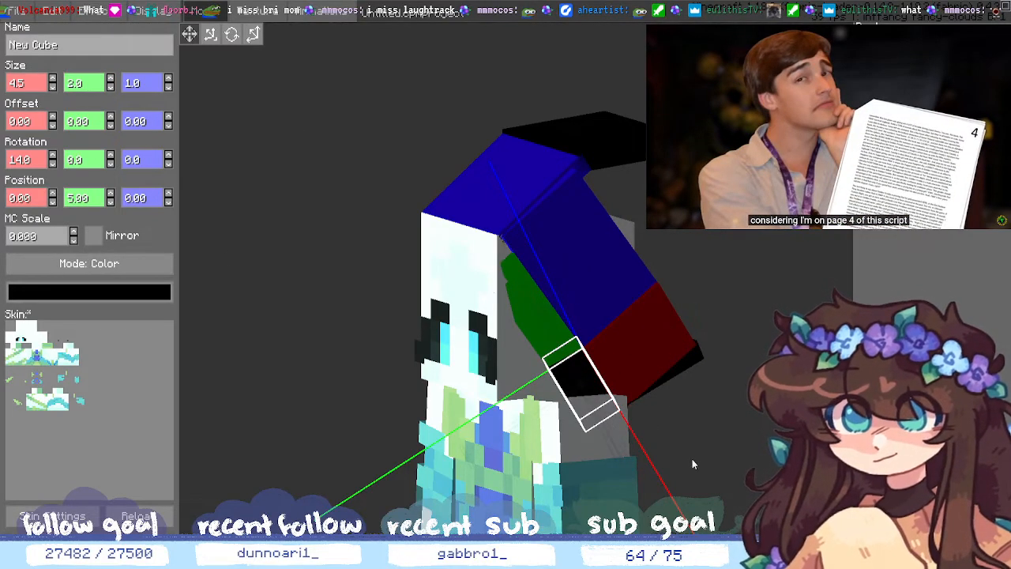
middle_click_drag(693, 461, 632, 464)
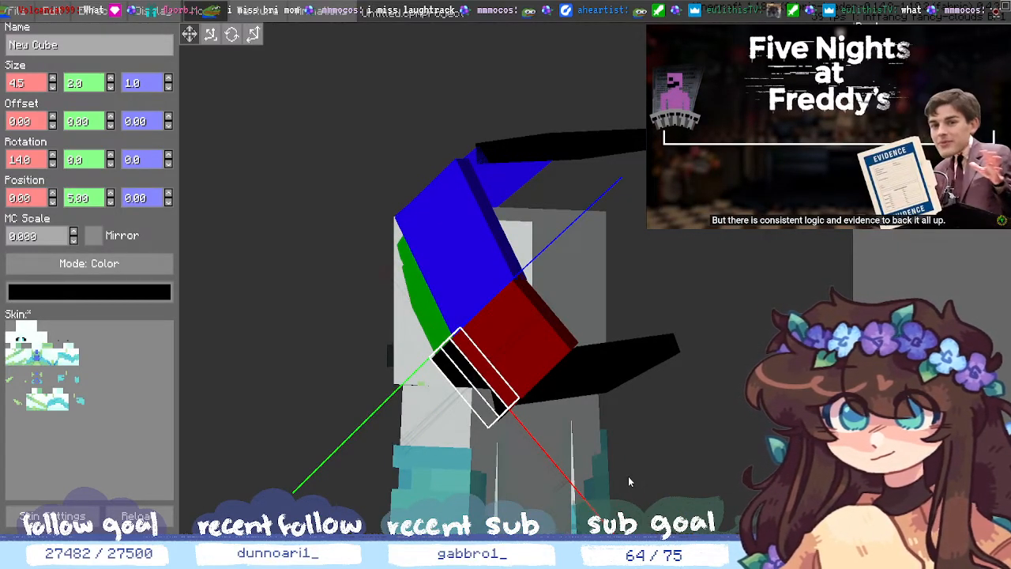
middle_click_drag(283, 445, 217, 482)
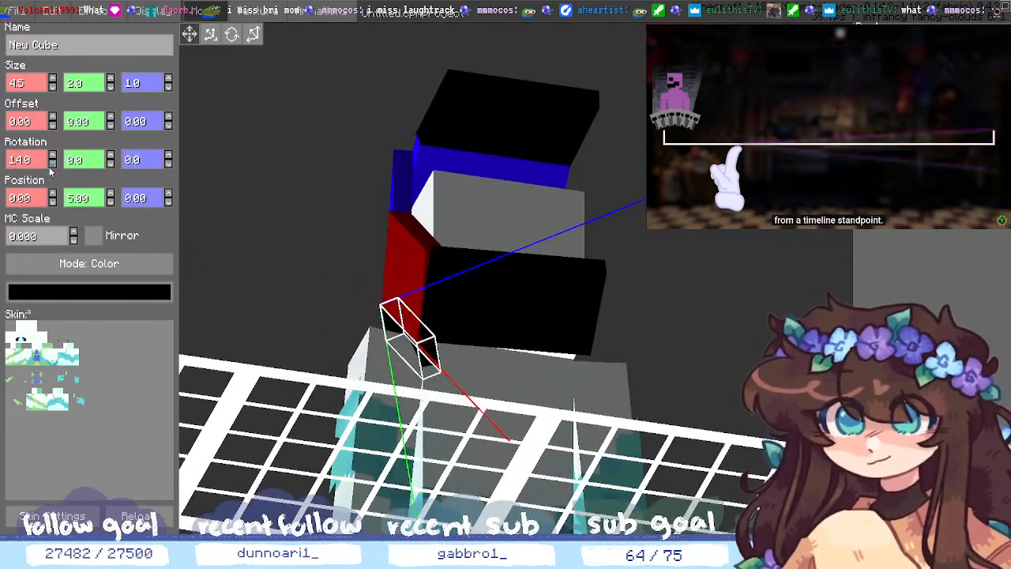
- Tilt the strip to 30 on its X rotation
left_click(53, 156)
left_click(53, 155)
left_click(53, 155)
left_click(52, 156)
left_click(53, 155)
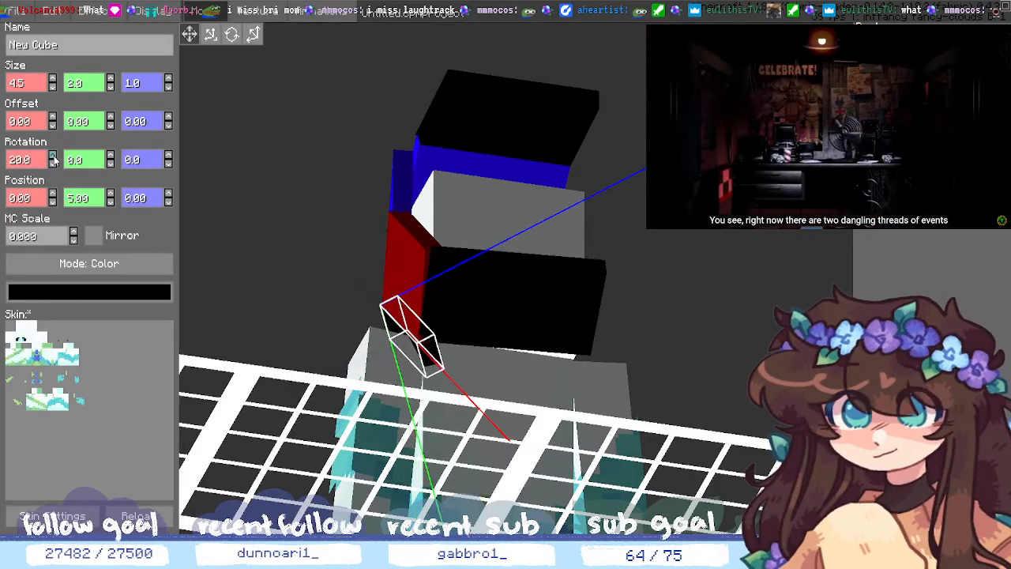
left_click(53, 155)
left_click(53, 156)
left_click(53, 156)
left_click(53, 155)
left_click(53, 156)
left_click(53, 155)
left_click(53, 155)
left_click(53, 155)
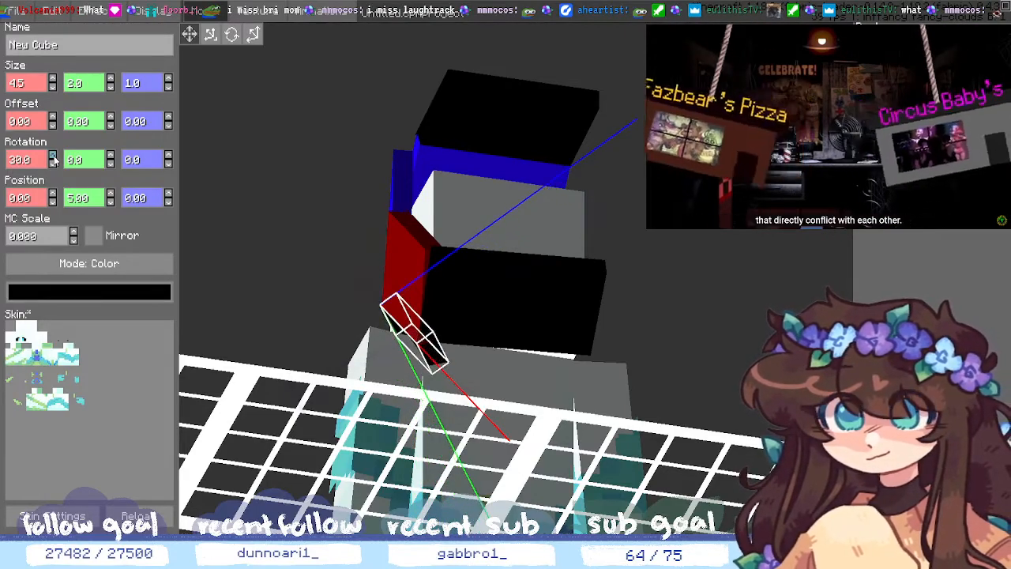
middle_click_drag(756, 408, 699, 380)
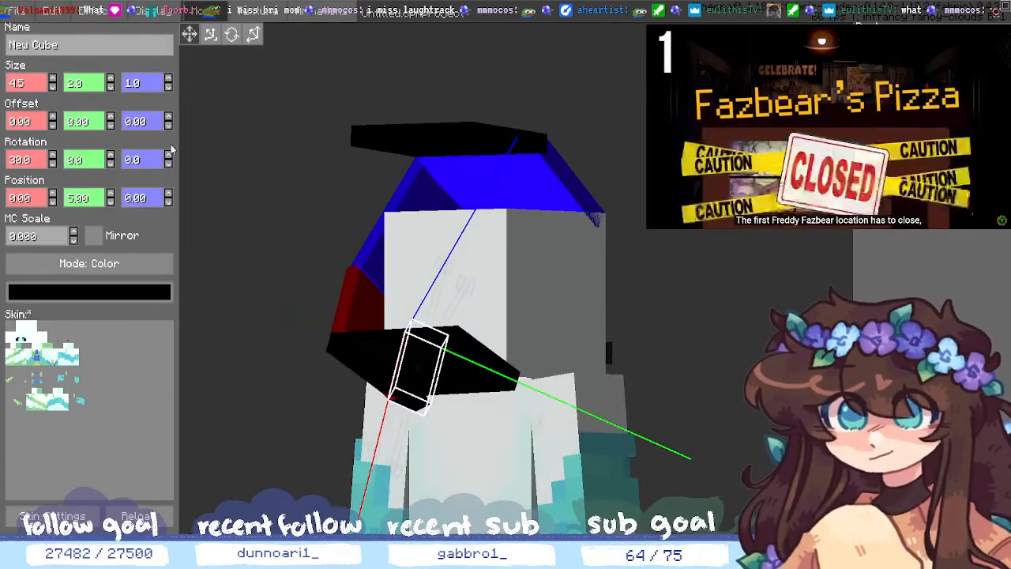
- Shorten the strip's Size X to 3.5 and clear the selection
middle_click_drag(192, 235, 311, 316)
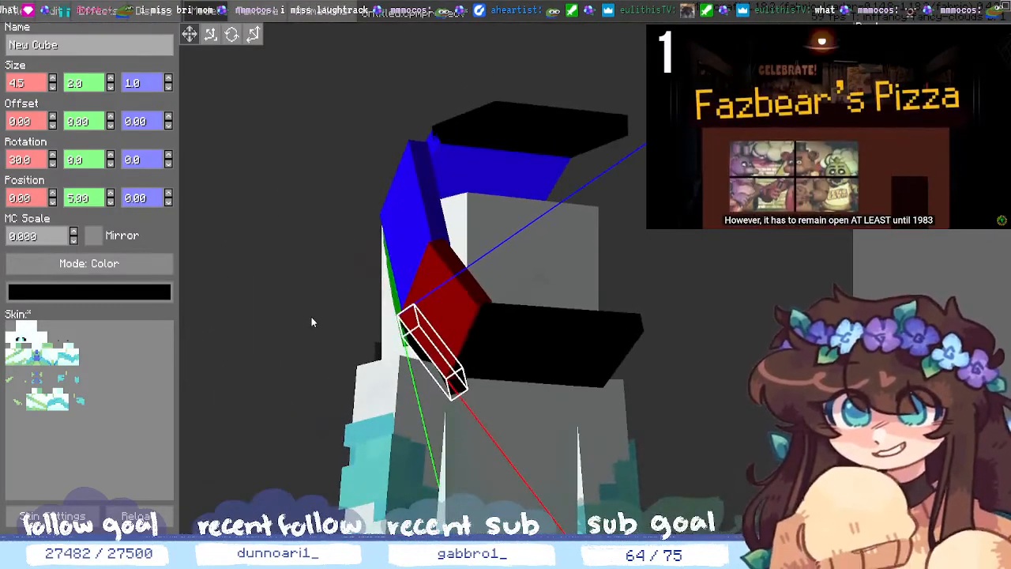
left_click(53, 88)
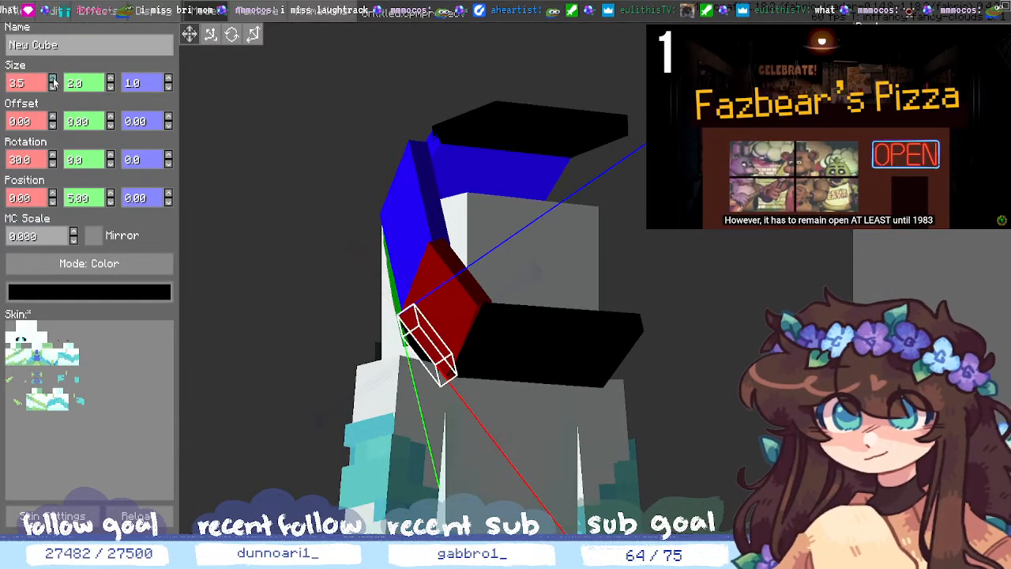
middle_click_drag(764, 432, 762, 377)
left_click(699, 438)
- Select the lower black slab in the cube list
left_click(908, 142)
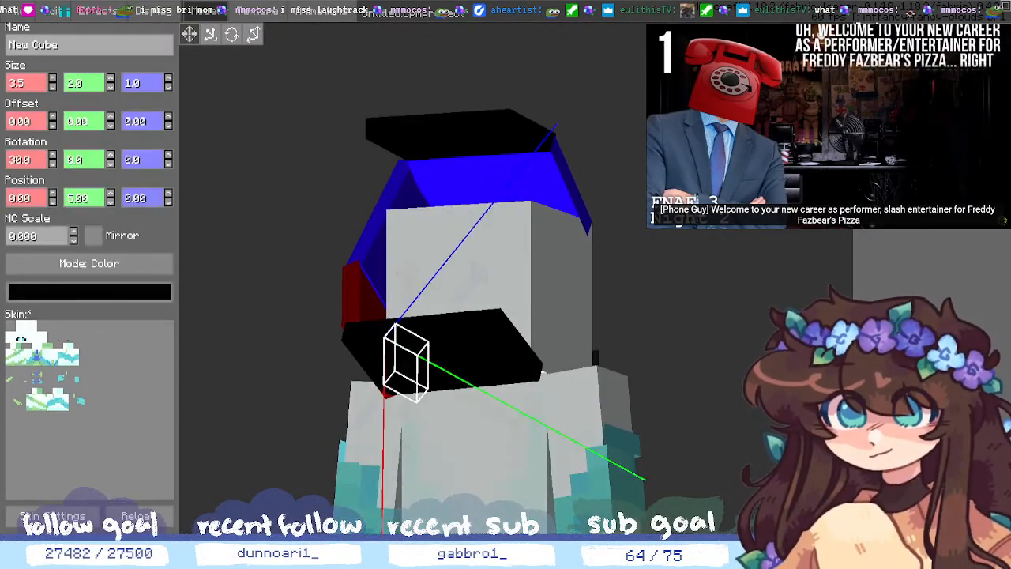
left_click(908, 150)
left_click(908, 158)
left_click(908, 167)
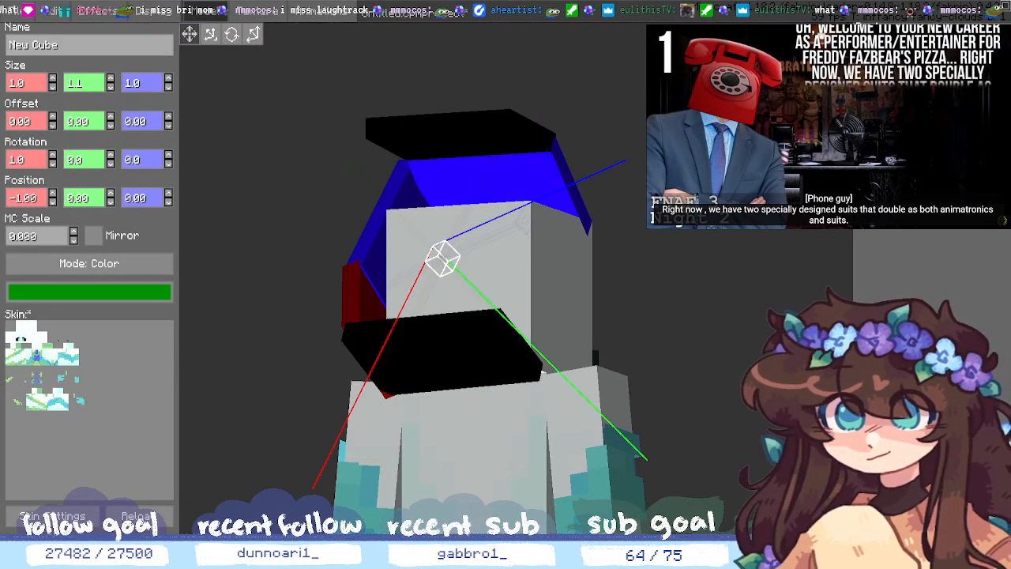
left_click(908, 177)
left_click(908, 186)
left_click(908, 196)
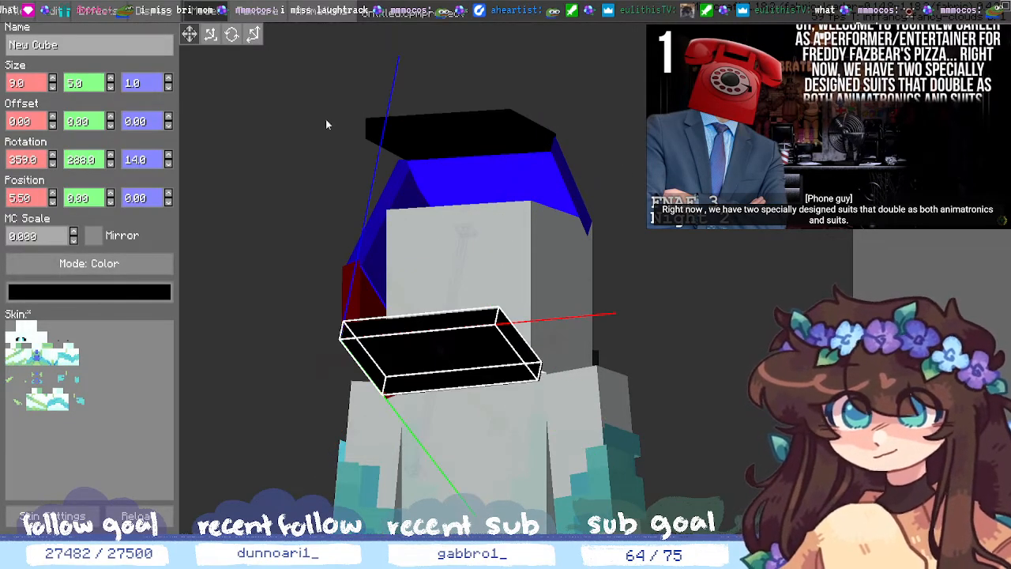
- Add a new cube under the lower black slab at Position Y 5.00
left_click(867, 515)
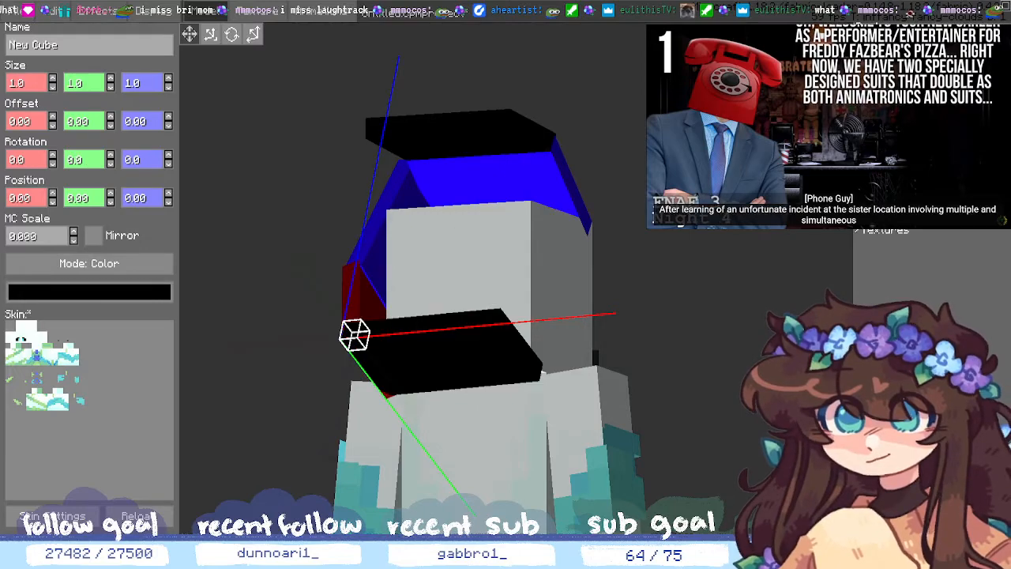
left_click(113, 202)
left_click(112, 203)
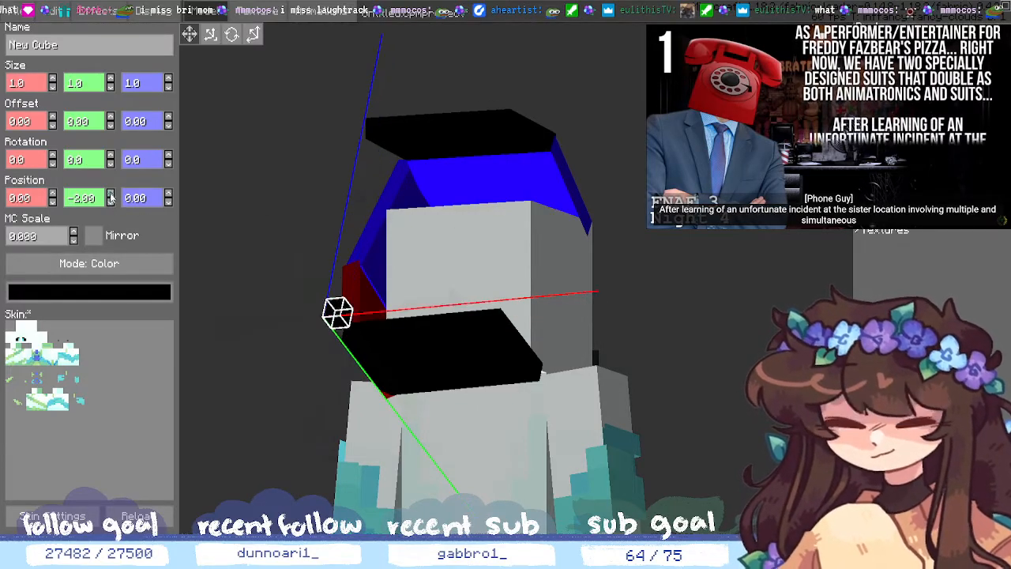
left_click(109, 193)
left_click(110, 193)
left_click(110, 193)
left_click(110, 193)
left_click(110, 192)
left_click(110, 192)
left_click(109, 194)
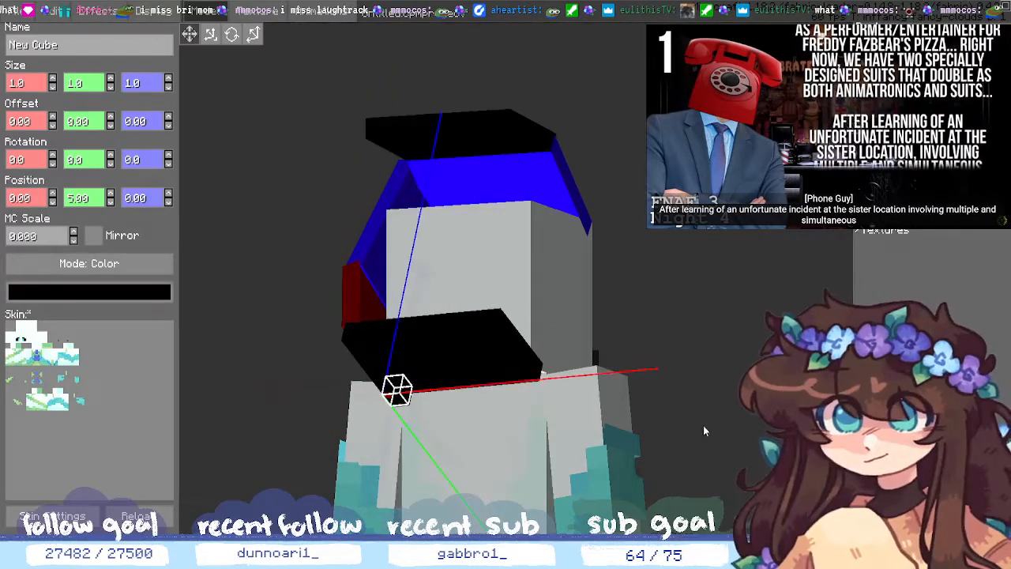
mouse_move(703, 425)
middle_mouse_down()
mouse_move(676, 379)
mouse_move(697, 430)
middle_mouse_up()
left_click(129, 291)
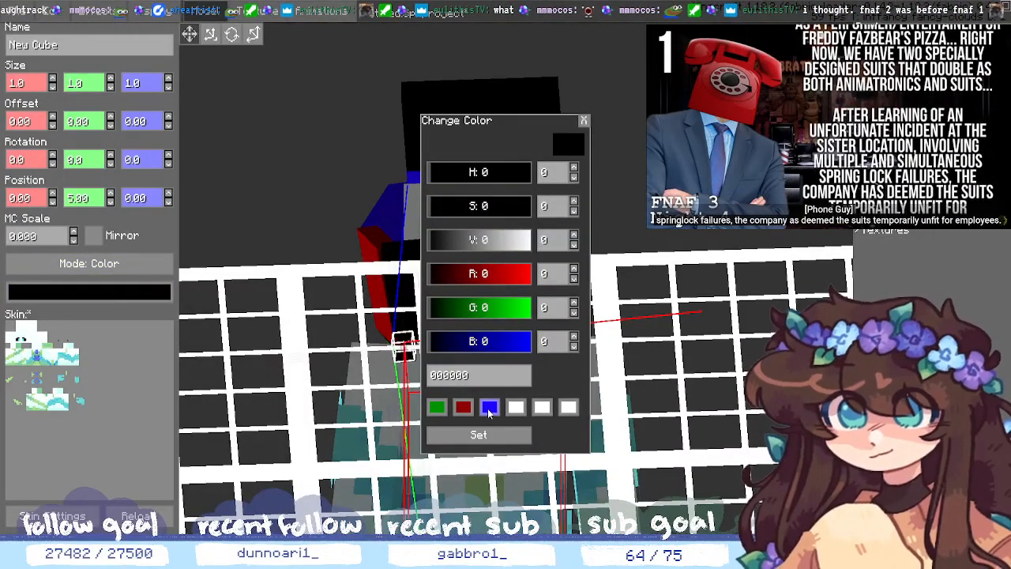
- Colour the new cube pure blue with B at 255
left_click_drag(509, 348, 531, 341)
left_click(478, 434)
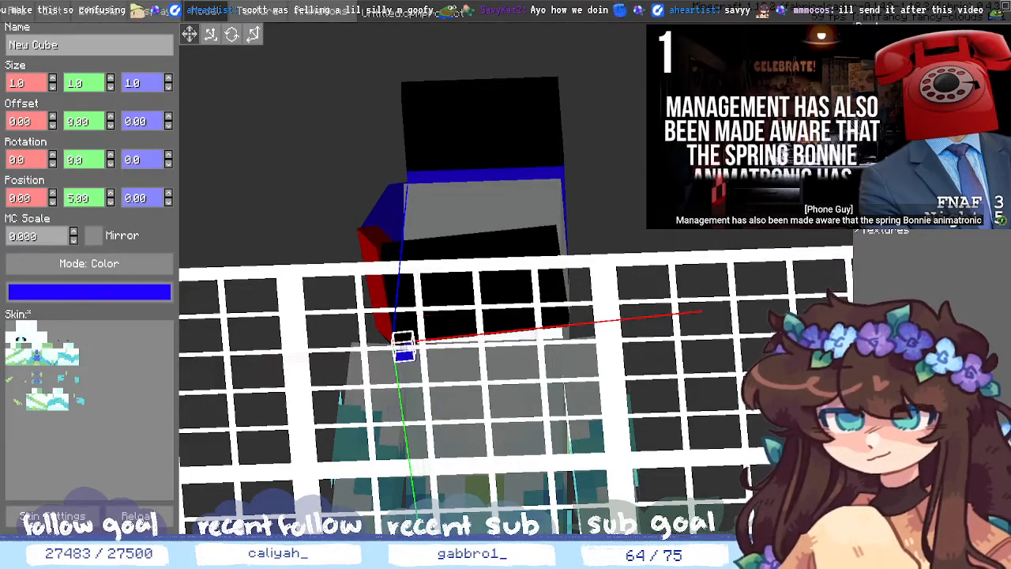
- Stretch the blue cube to 9.0 along X into a thin trim strip
mouse_move(696, 295)
middle_mouse_down()
mouse_move(715, 293)
mouse_move(706, 274)
mouse_move(703, 324)
mouse_move(697, 298)
middle_mouse_up()
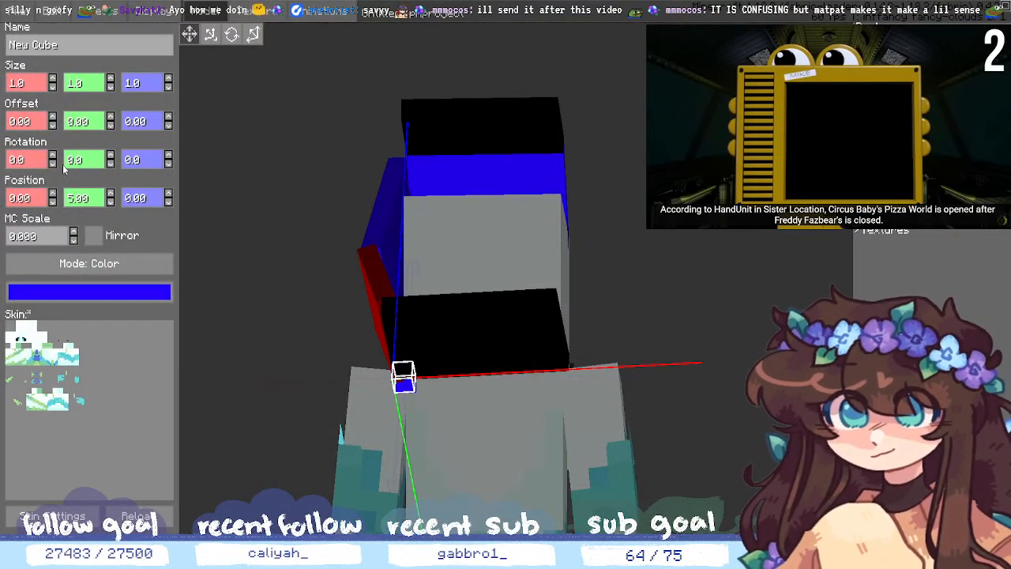
left_click(51, 82)
left_click(52, 82)
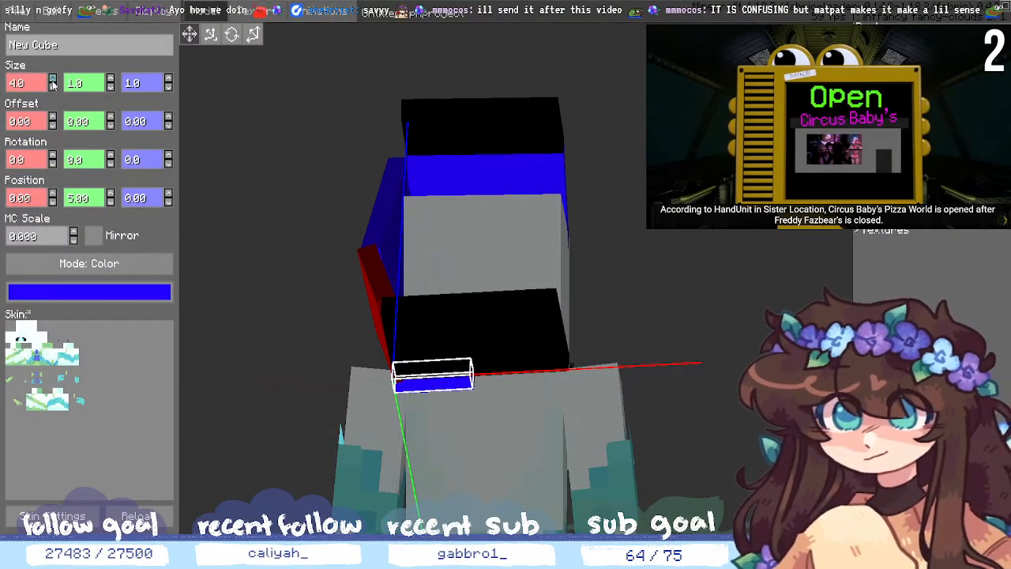
left_click(51, 80)
left_click_drag(658, 268, 659, 304)
mouse_move(660, 304)
middle_mouse_down()
mouse_move(681, 294)
mouse_move(663, 305)
middle_mouse_up()
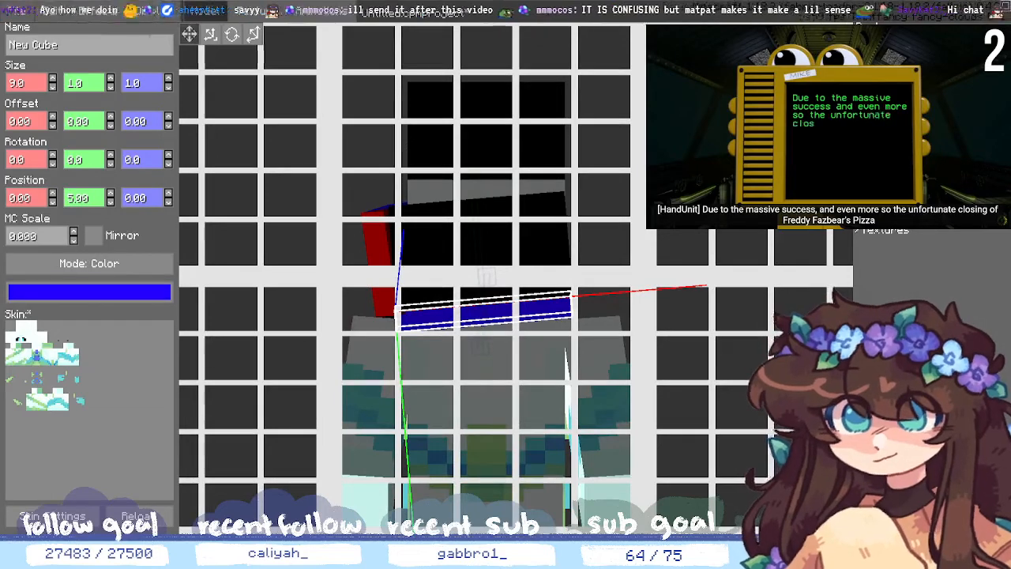
- Select the larger black strip and settle its Y rotation at 288
left_click(896, 162)
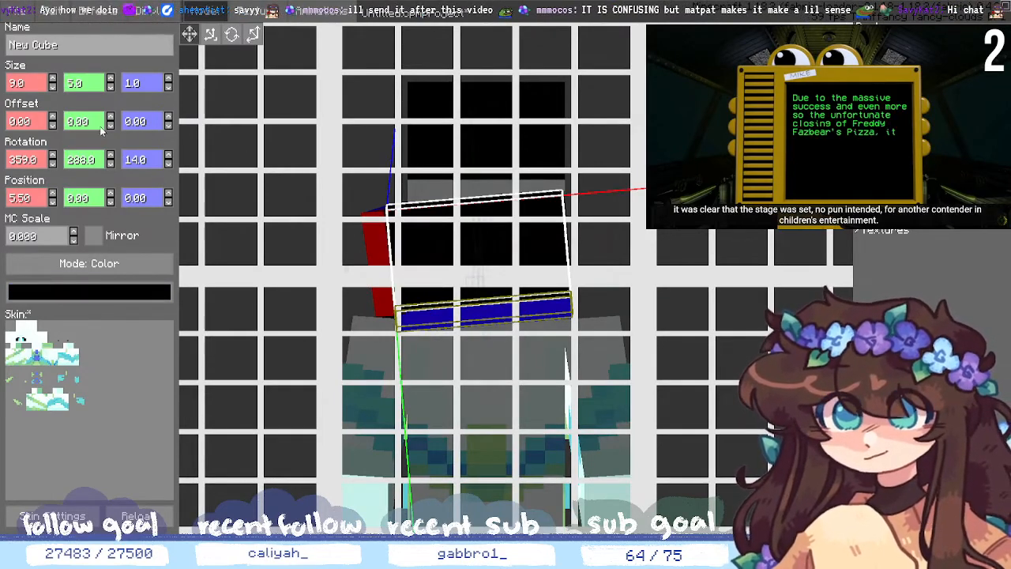
left_click(111, 156)
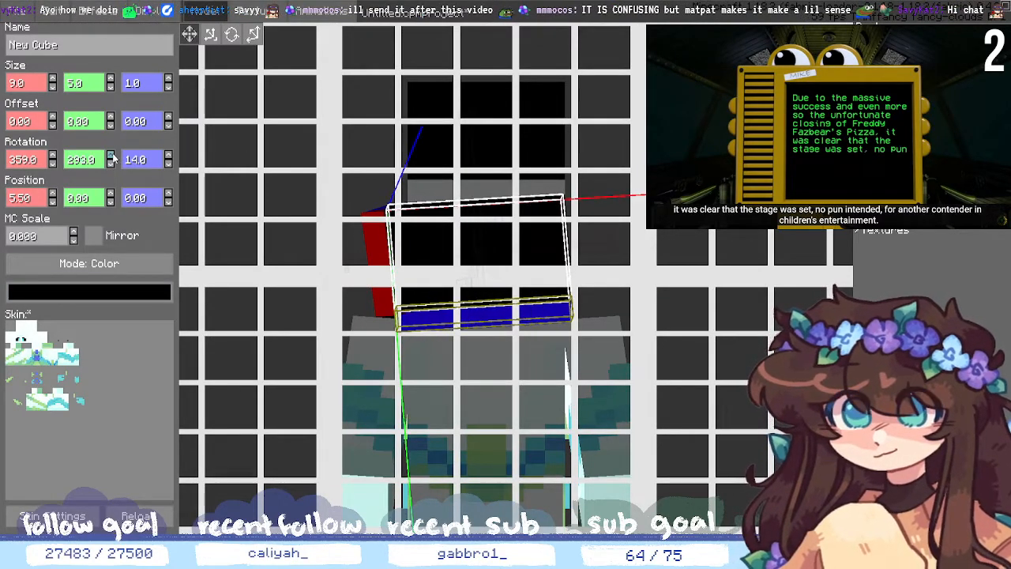
left_click(111, 155)
left_click(111, 154)
left_click(111, 155)
left_click(112, 155)
left_click(111, 154)
left_click(112, 155)
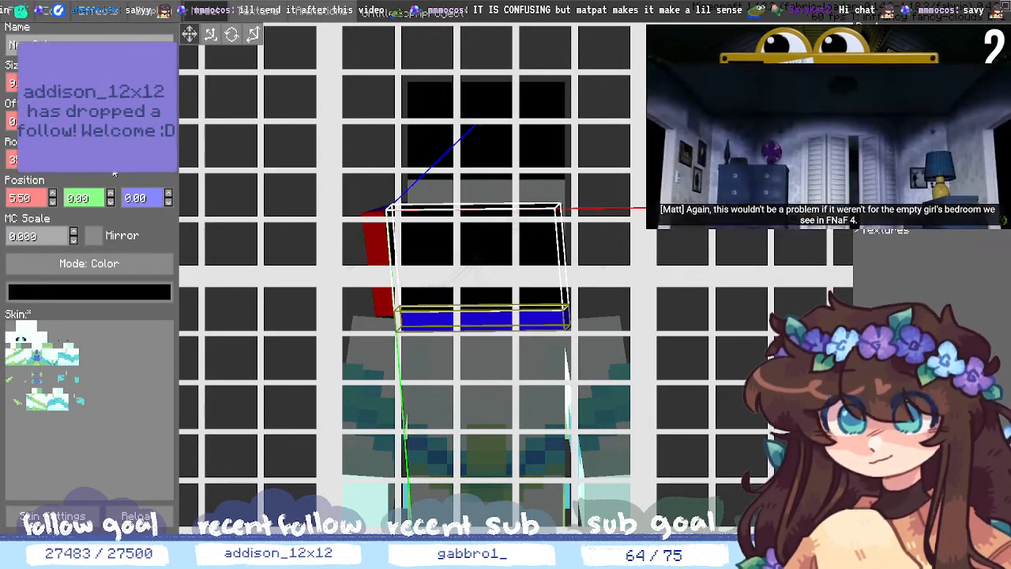
left_click(112, 165)
left_click(112, 165)
left_click(113, 165)
left_click(112, 165)
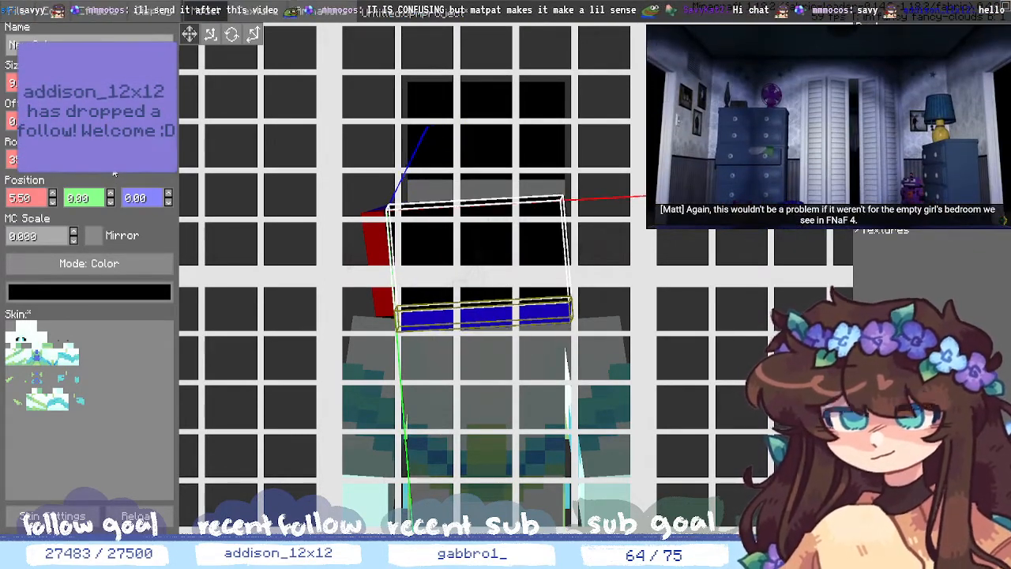
left_click(112, 165)
left_click(112, 165)
left_click(112, 165)
left_click(112, 165)
left_click(112, 165)
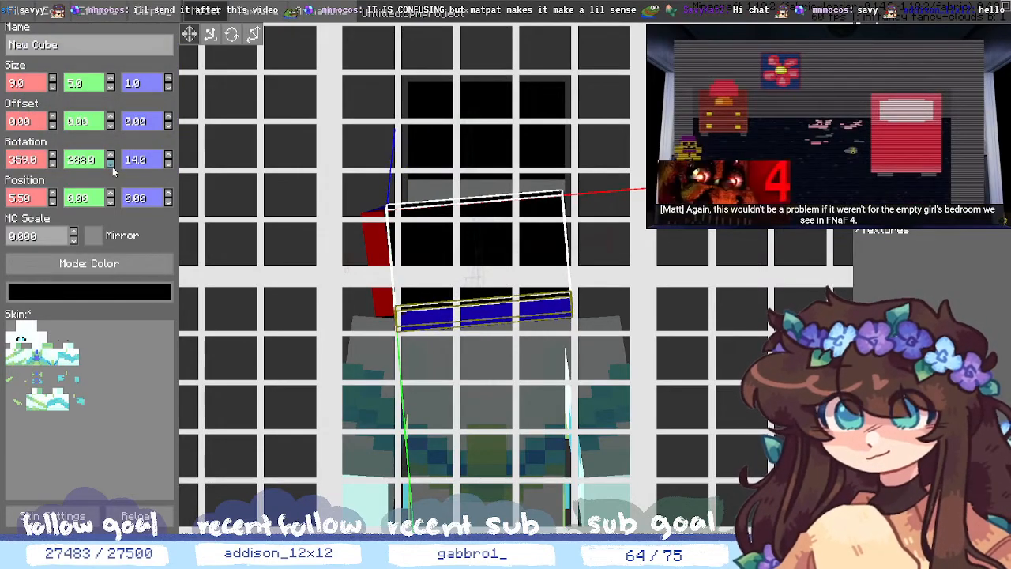
left_click(113, 165)
left_click(112, 165)
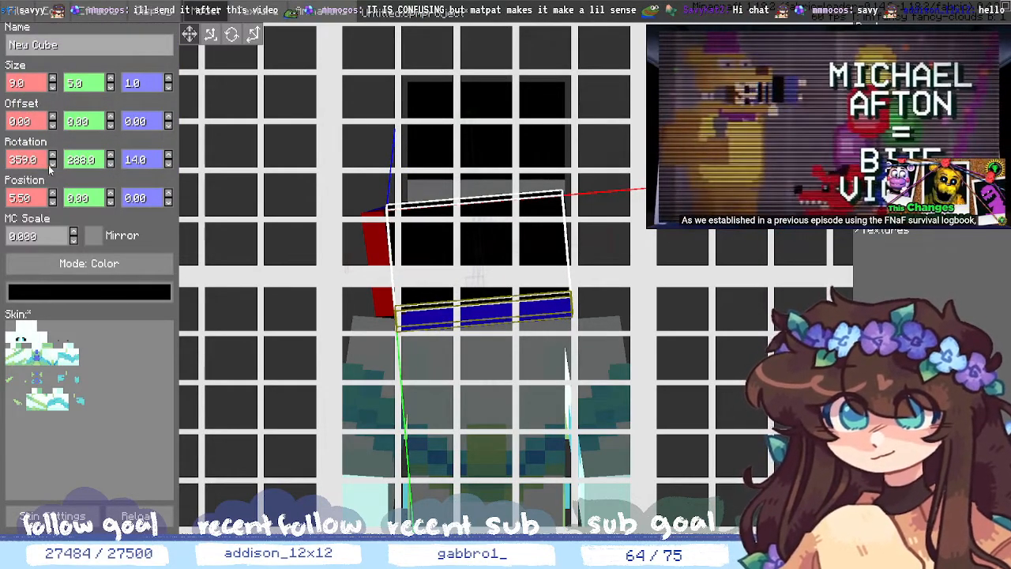
- Tilt the strip slightly on X and bring its Z rotation to 14
left_click(52, 164)
left_click(52, 163)
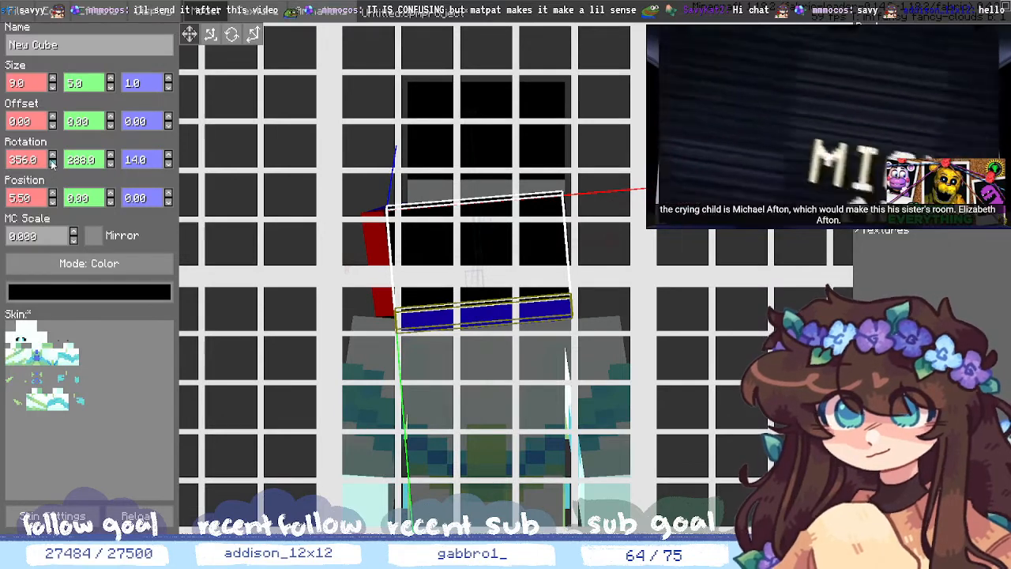
left_click(52, 155)
left_click(52, 156)
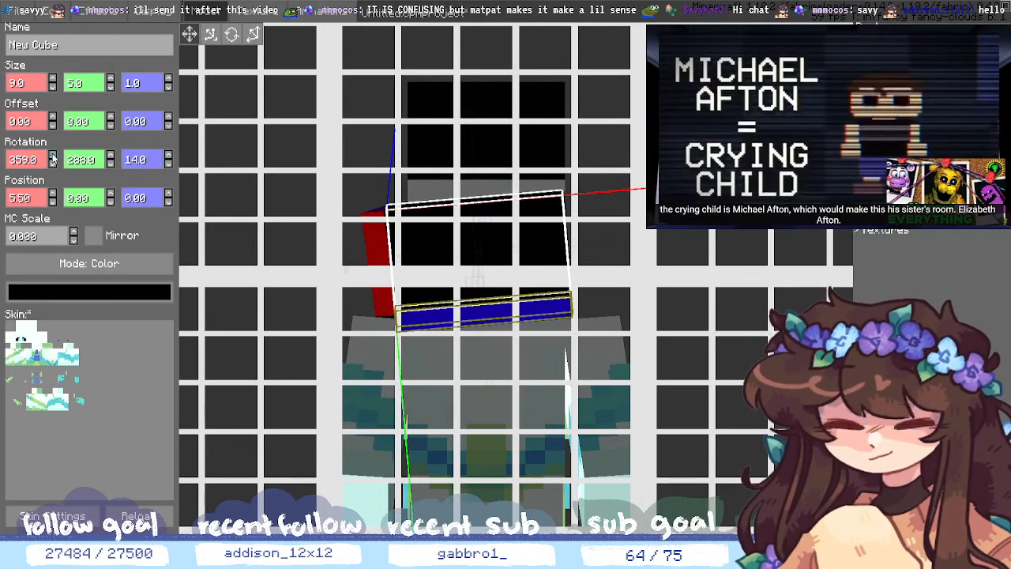
left_click(168, 163)
left_click(168, 157)
left_click(168, 158)
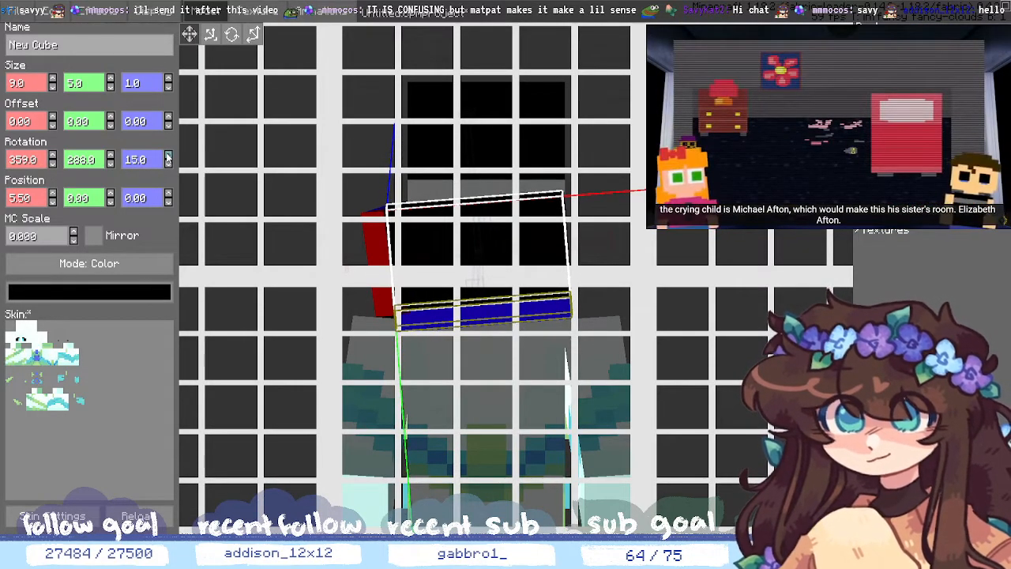
left_click(168, 157)
left_click(168, 157)
left_click(169, 157)
middle_click_drag(687, 348, 789, 263)
left_click(168, 158)
left_click(168, 157)
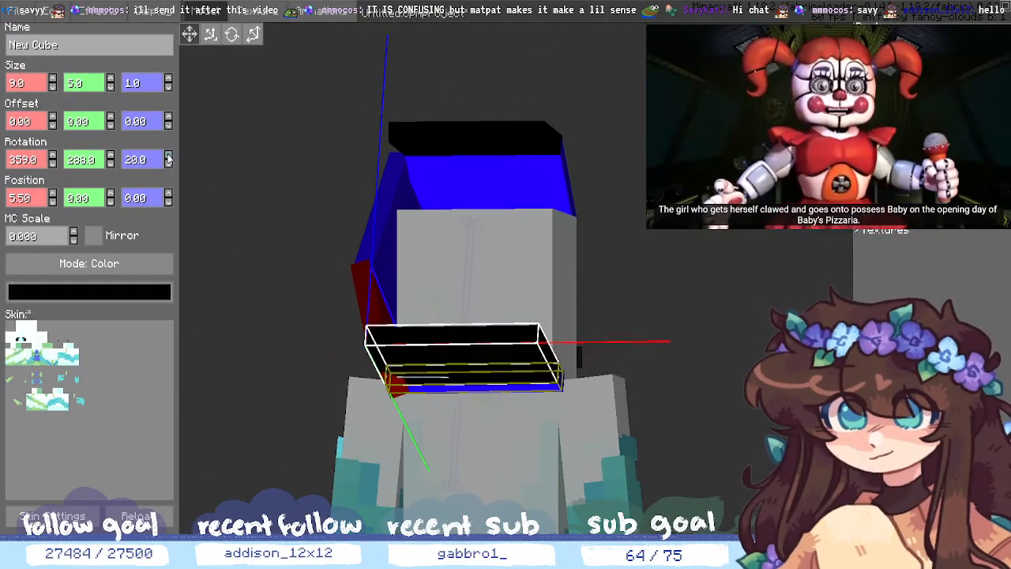
left_click(168, 164)
middle_click_drag(659, 377, 695, 299)
key("ctrl+z")
key("ctrl+z")
key("ctrl+z")
key("ctrl+z")
key("ctrl+z")
key("ctrl+z")
key("ctrl+z")
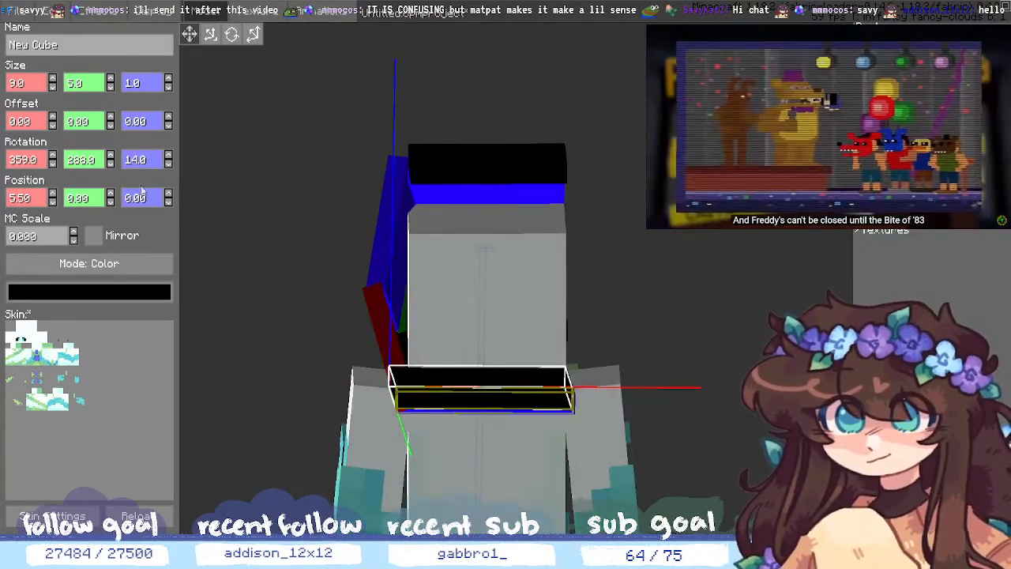
- Set the strip's Y rotation to 287 and its Z tilt to 12
left_click(110, 159)
left_click(110, 164)
left_click(109, 165)
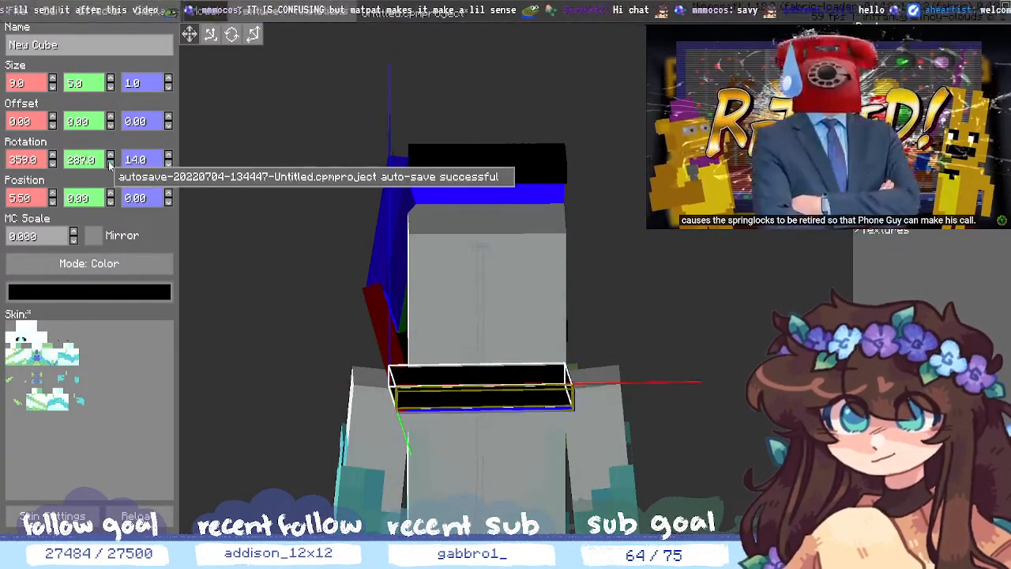
left_click(110, 164)
left_click(110, 164)
left_click(110, 164)
left_click(110, 164)
left_click(110, 155)
left_click(110, 156)
left_click(110, 155)
left_click(110, 156)
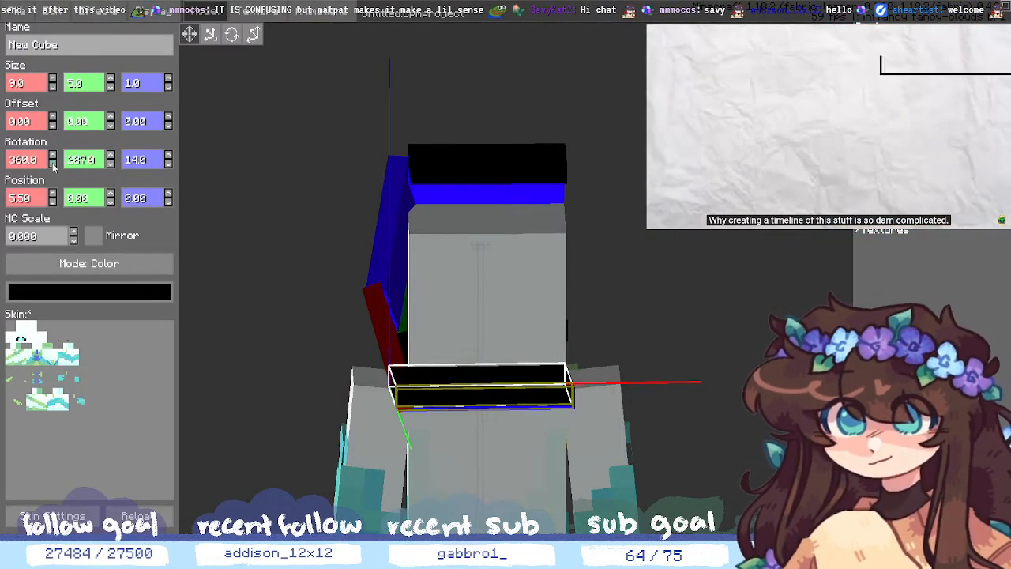
left_click(168, 164)
left_click(168, 165)
middle_click_drag(652, 324, 659, 411)
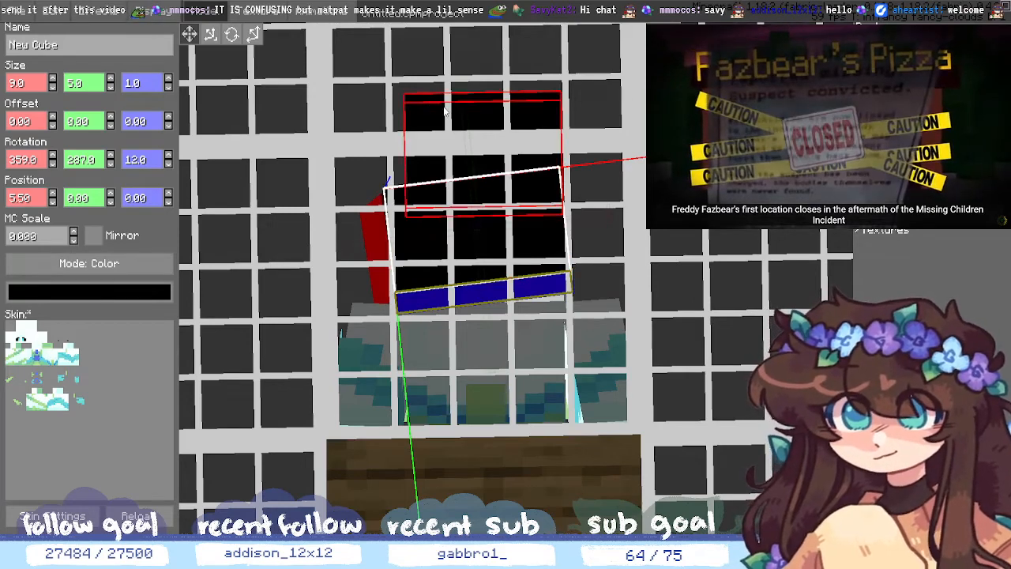
- Rotate the strip steeper with the Rotate gizmo, then lower Z to 26 and deselect
left_click(231, 34)
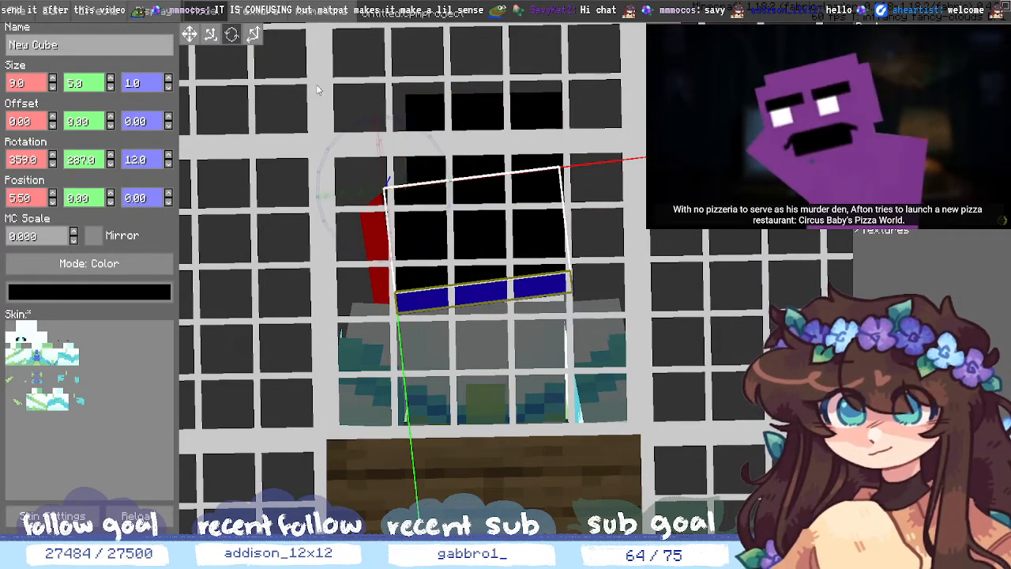
left_click_drag(399, 153, 434, 143)
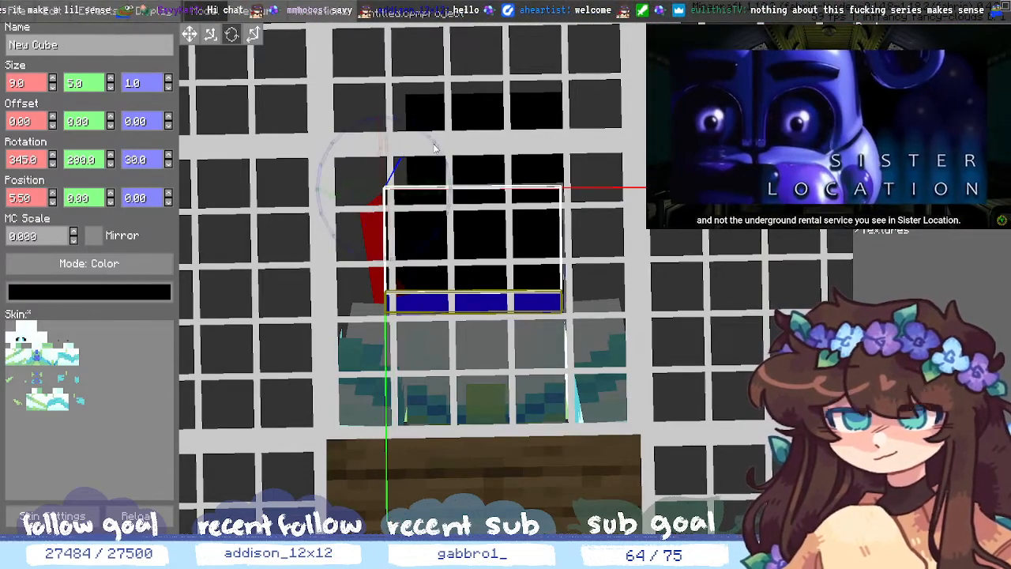
scroll(787, 271, "up", 2)
mouse_move(787, 272)
middle_mouse_down()
mouse_move(778, 264)
mouse_move(789, 253)
middle_mouse_up()
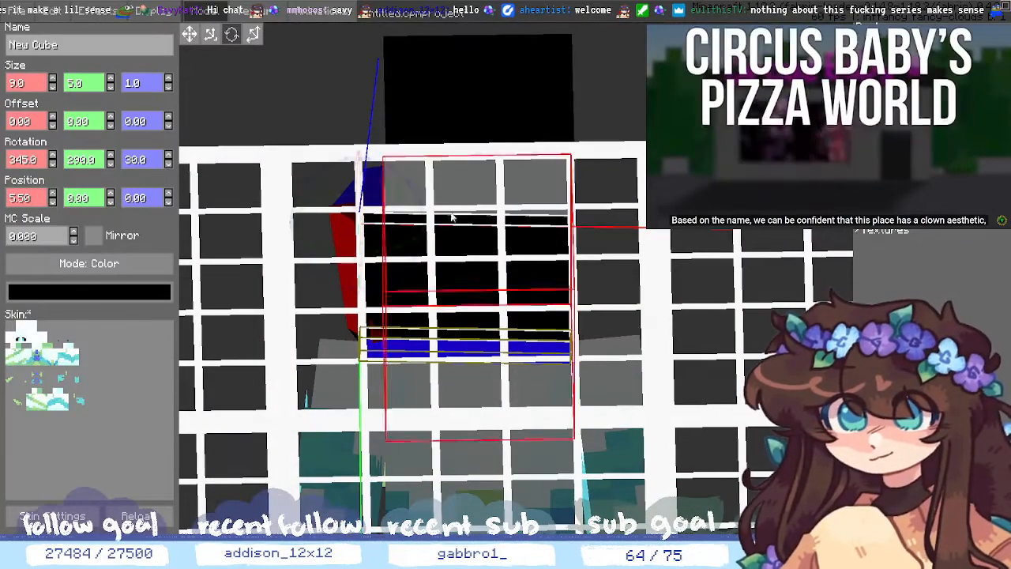
left_click(168, 163)
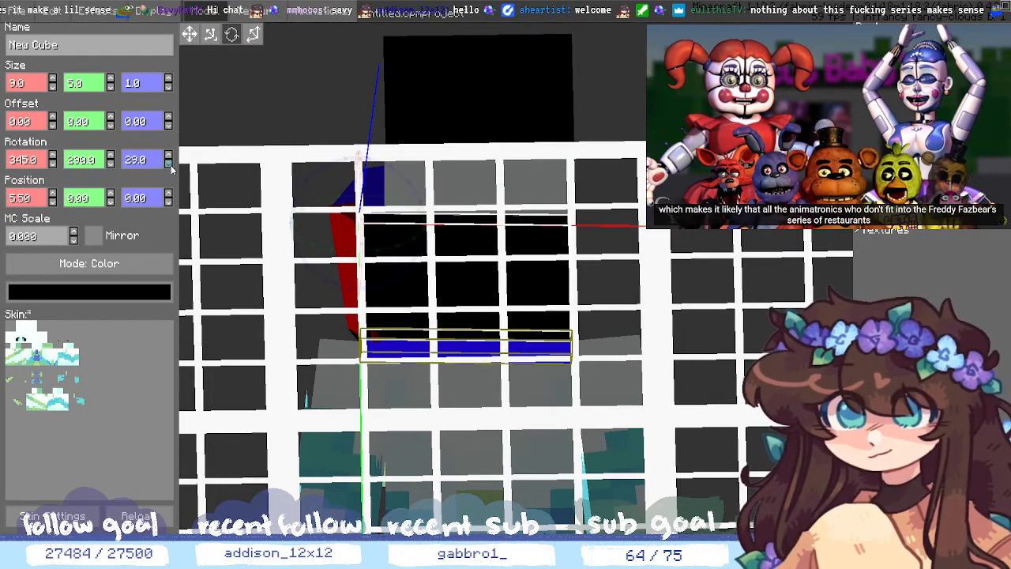
left_click(171, 166)
left_click(171, 166)
left_click(171, 166)
left_click(150, 165)
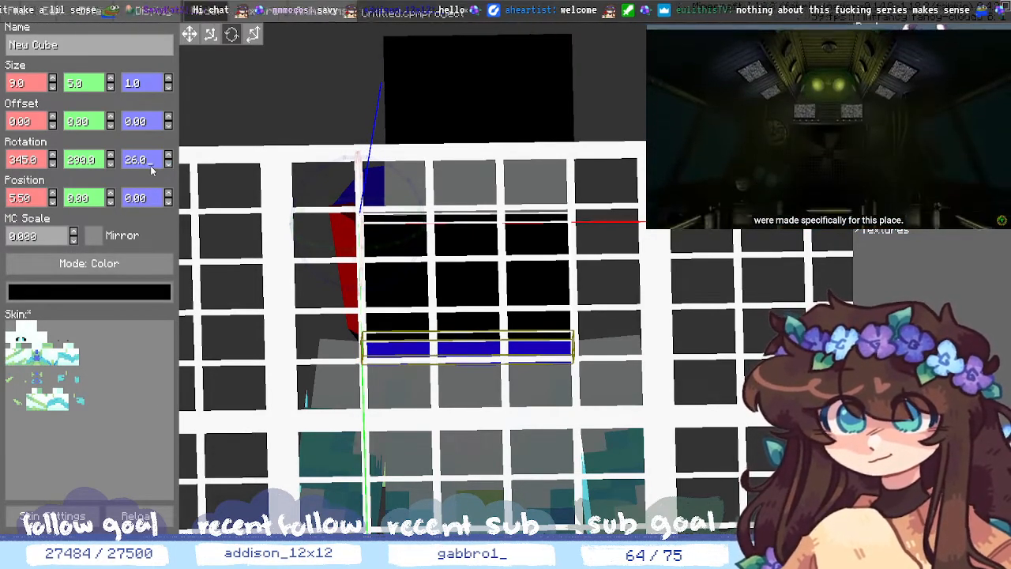
left_click(908, 150)
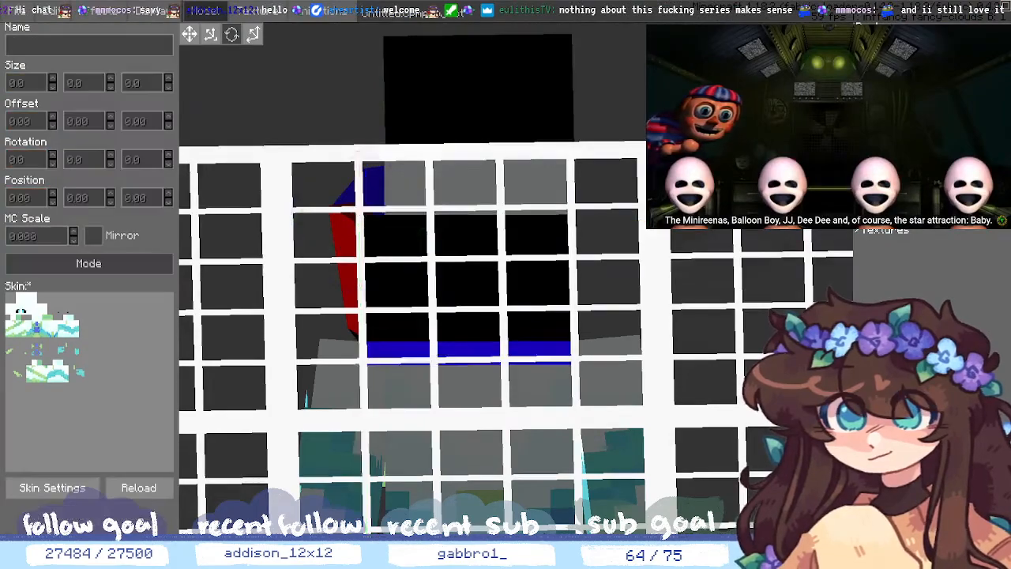
middle_click_drag(791, 371, 784, 287)
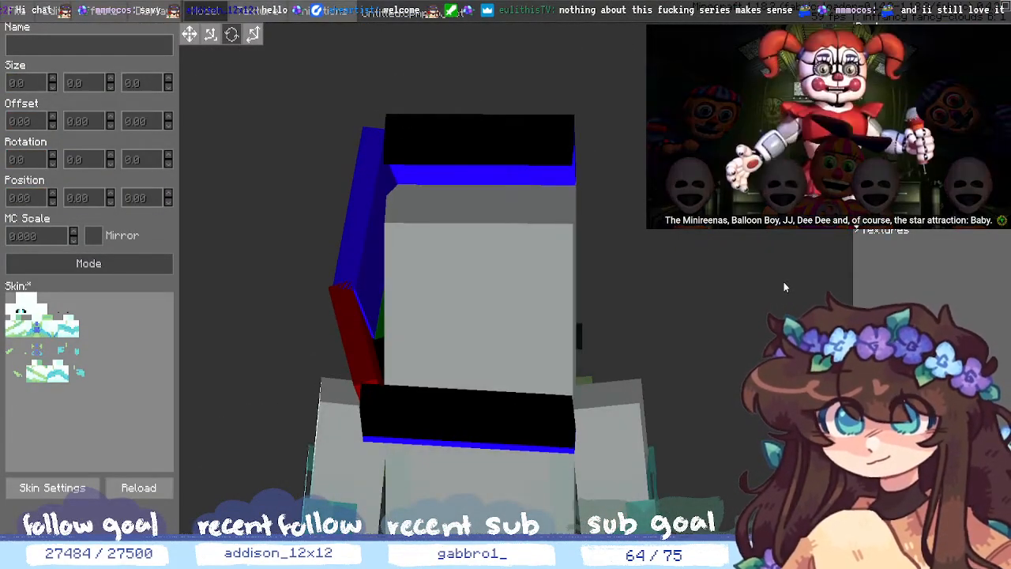
- Select the lower black bar and turn it to 287 around Y
left_click(521, 401)
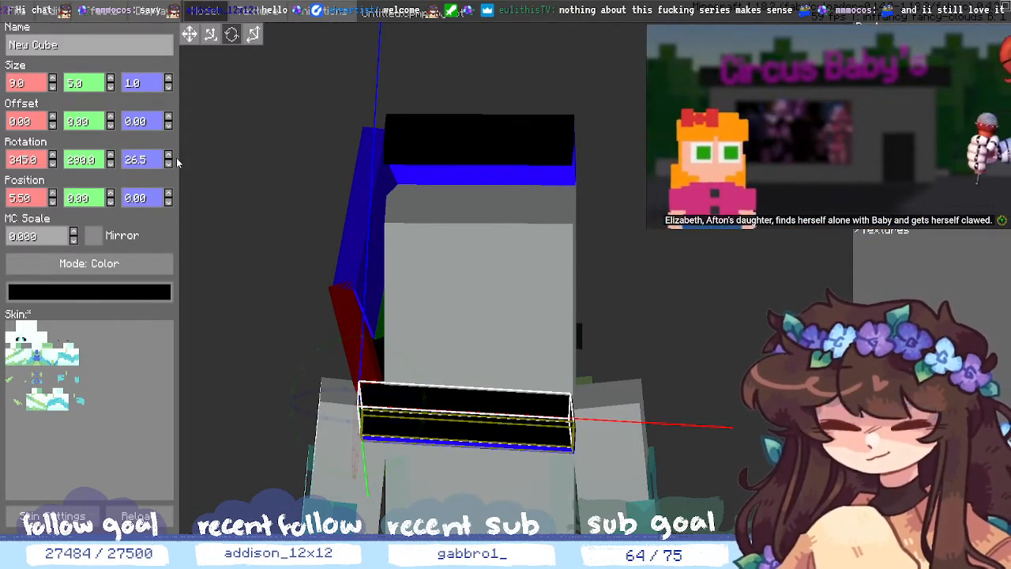
left_click(111, 162)
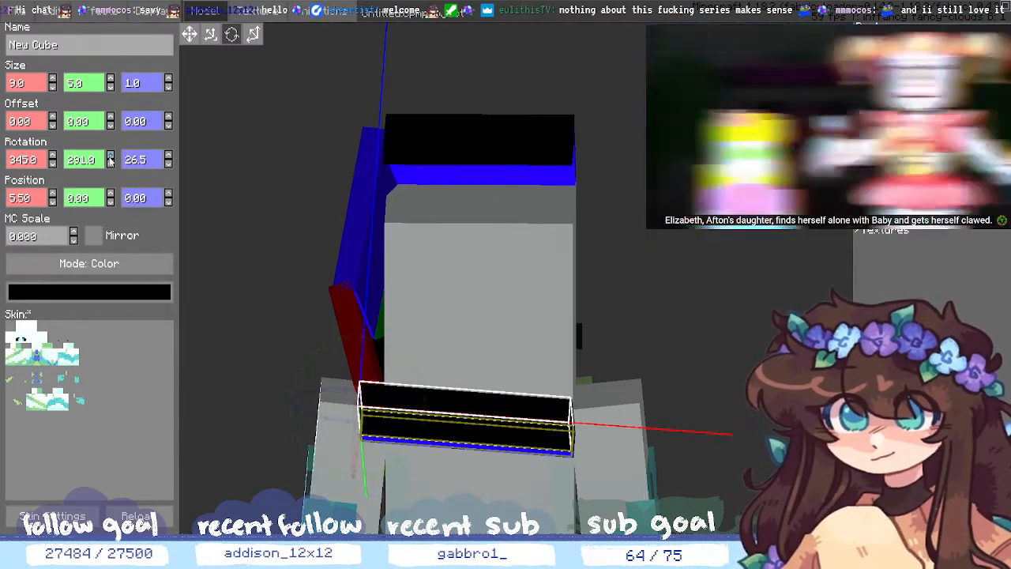
left_click(111, 163)
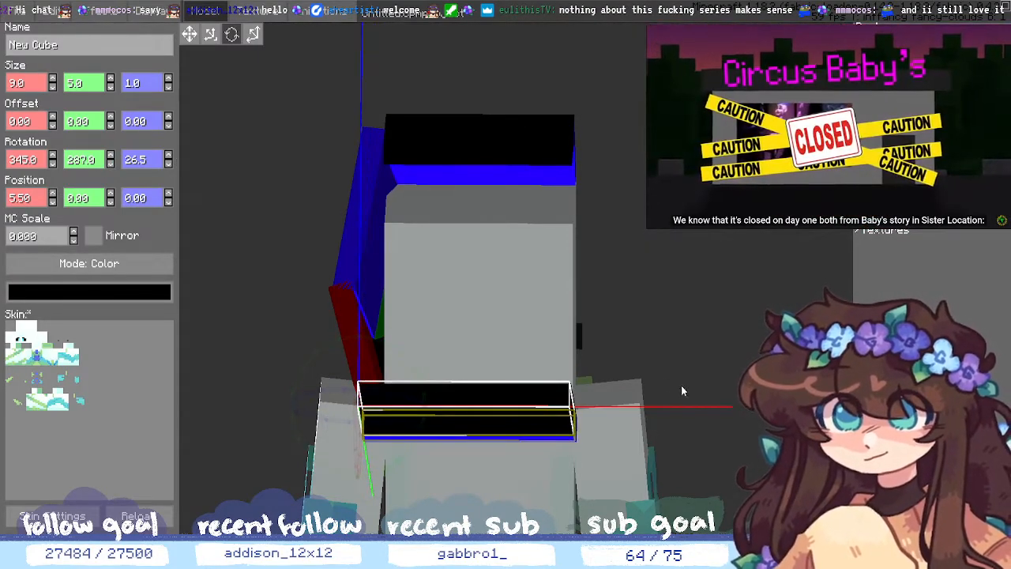
left_click_drag(680, 385, 692, 389)
middle_click_drag(693, 386, 689, 378)
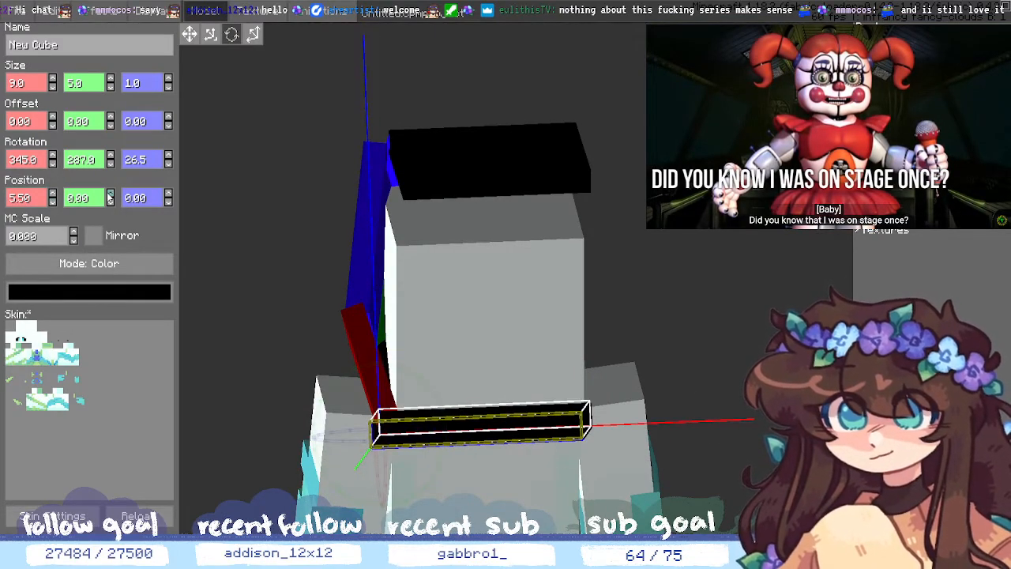
- Set the black bar's Position Z to 0.50
left_click(168, 198)
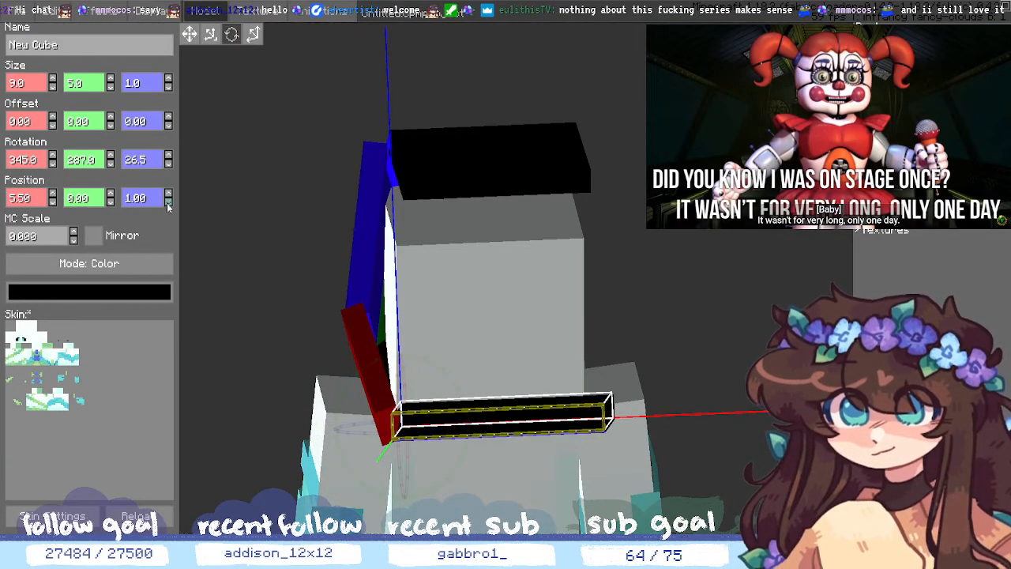
left_click(167, 203)
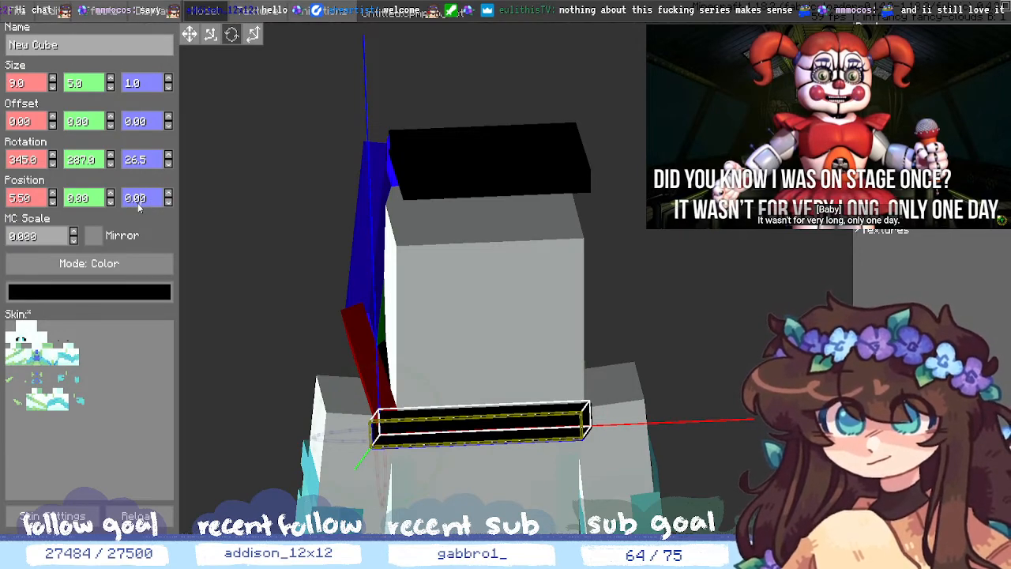
type("5")
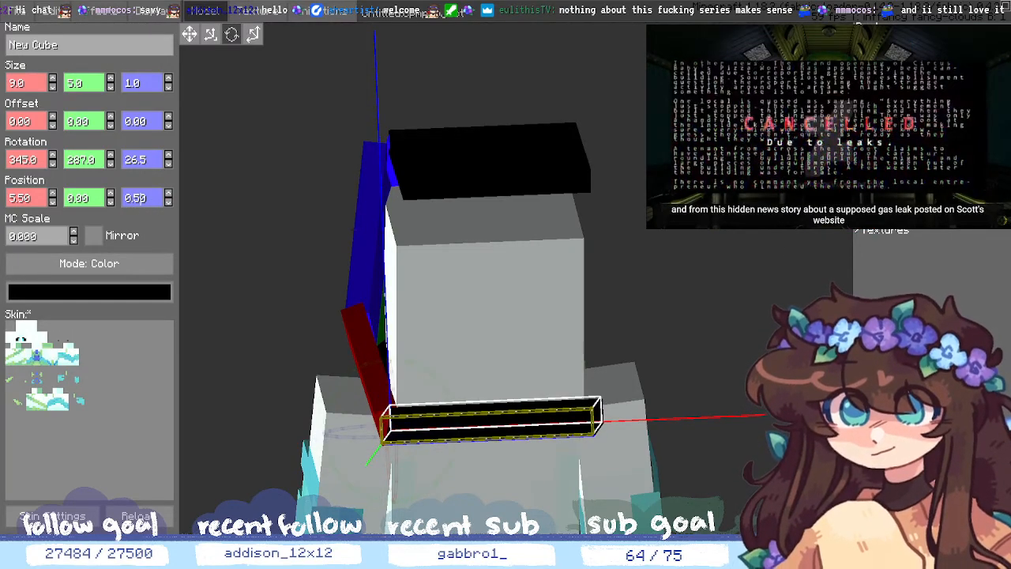
left_click(758, 205)
middle_click_drag(506, 332, 467, 272)
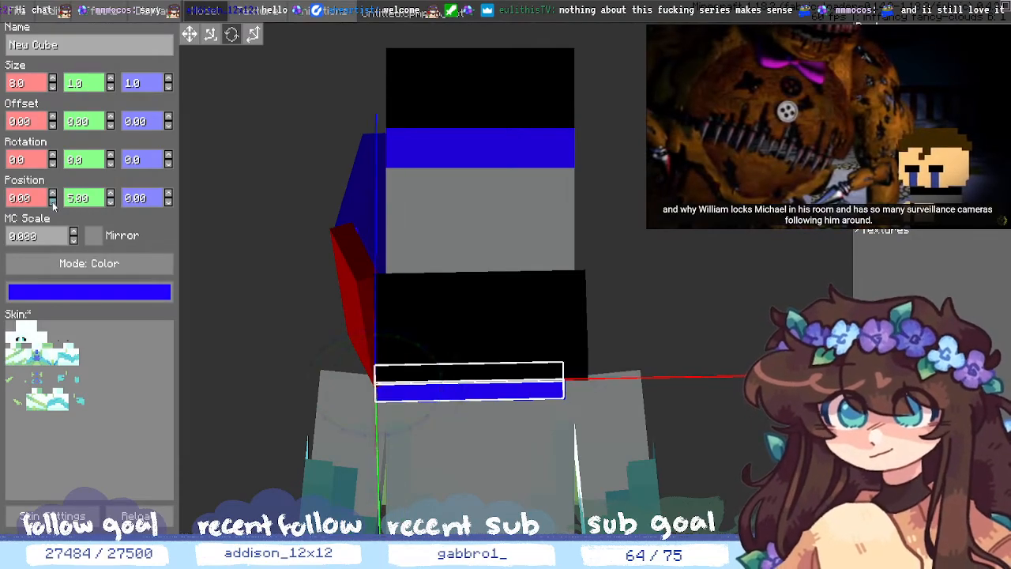
left_click(49, 192)
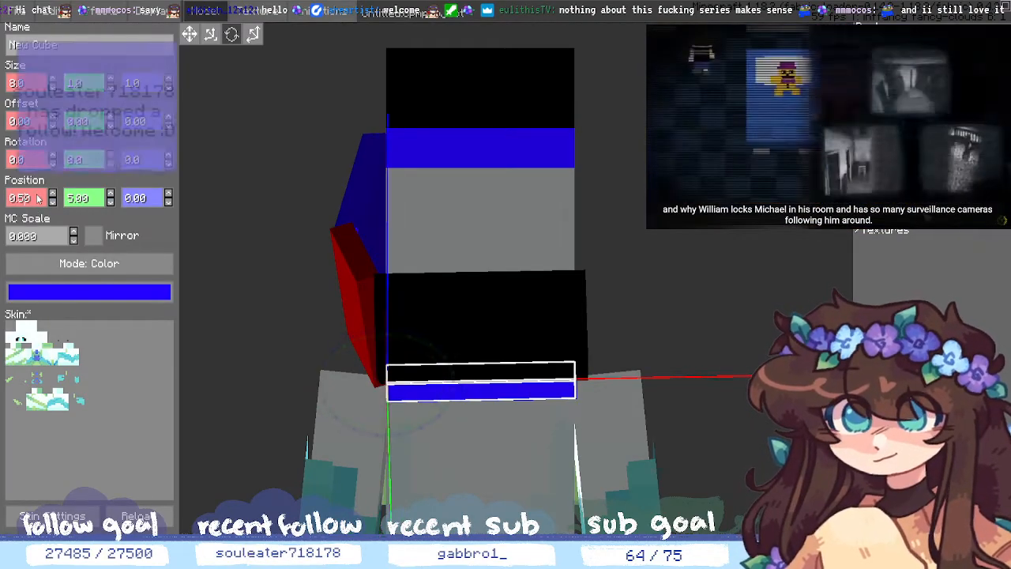
middle_click_drag(691, 387, 691, 362)
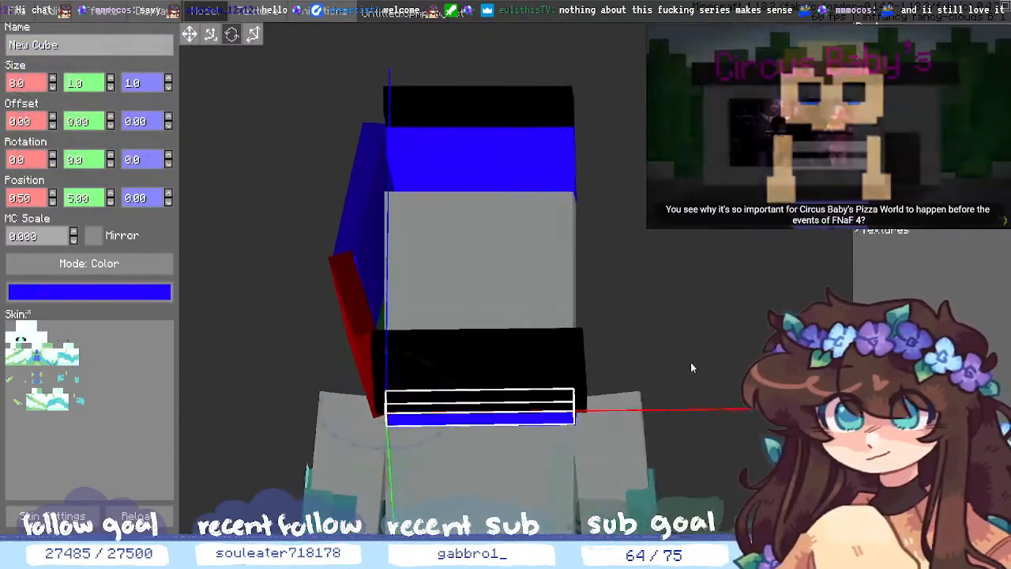
left_click(563, 372)
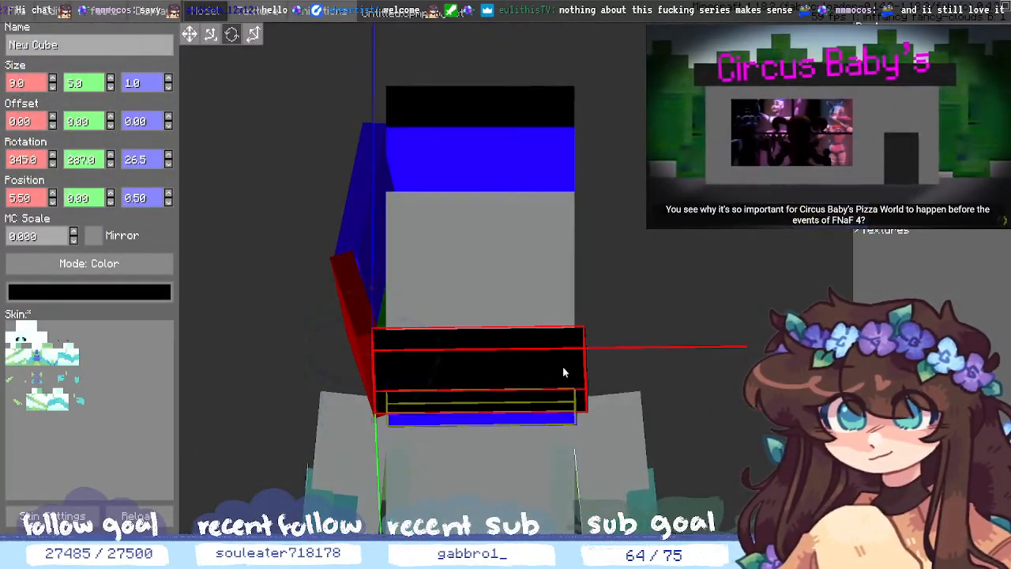
left_click(52, 87)
left_click(34, 84)
key("BackSpace")
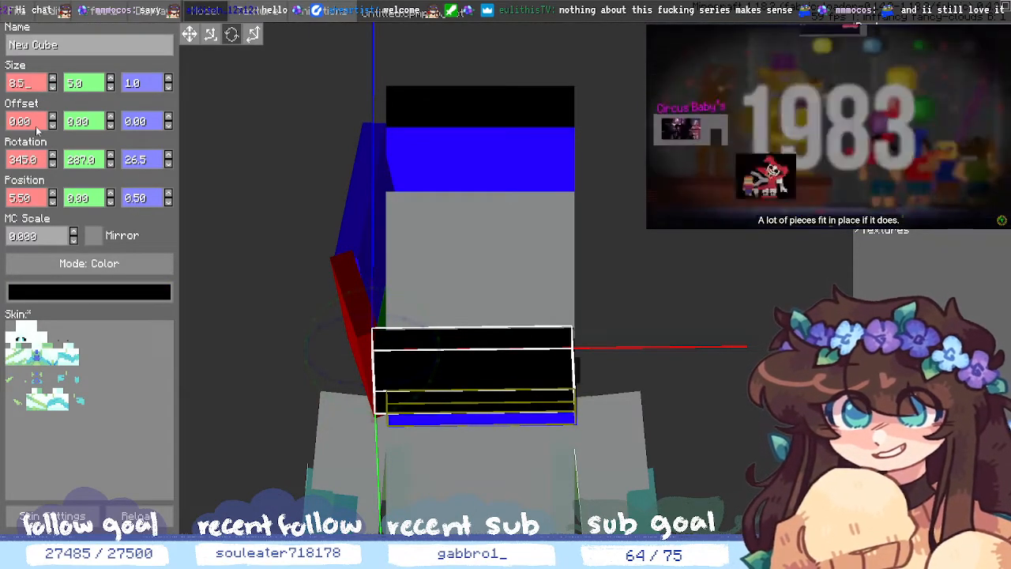
type("5")
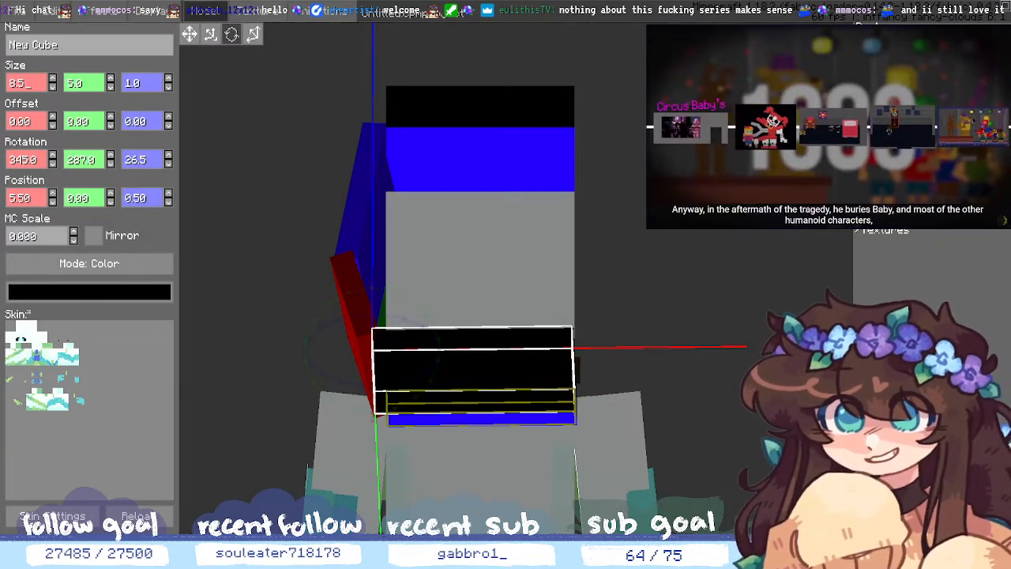
middle_click_drag(701, 289, 636, 268)
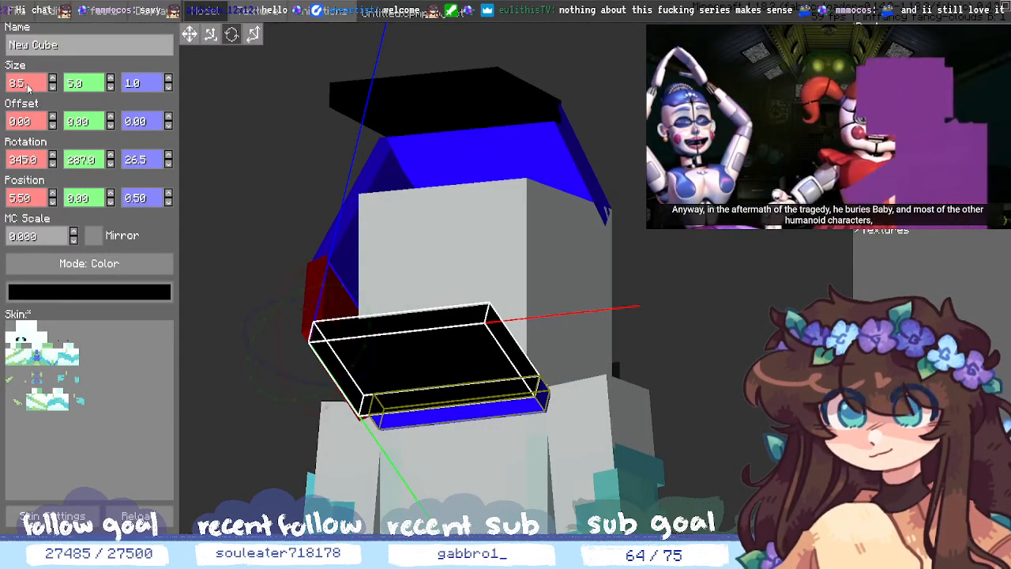
type("6")
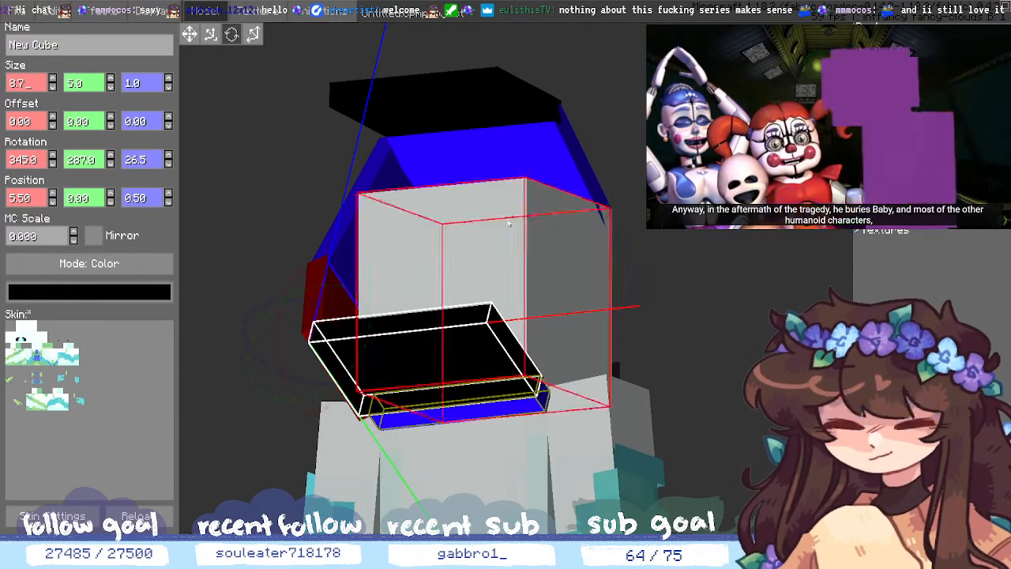
middle_click_drag(624, 245, 707, 239)
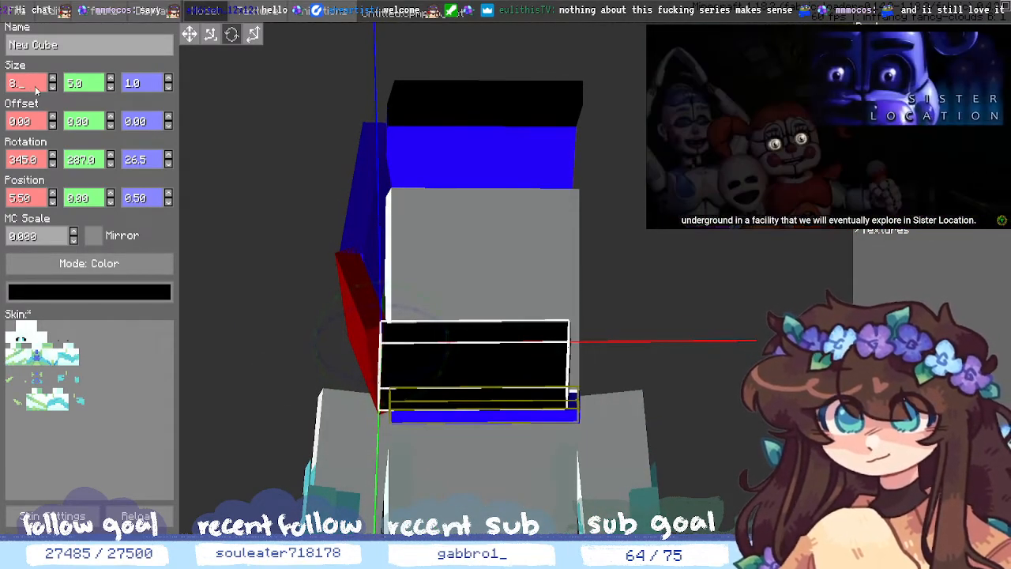
left_click(53, 79)
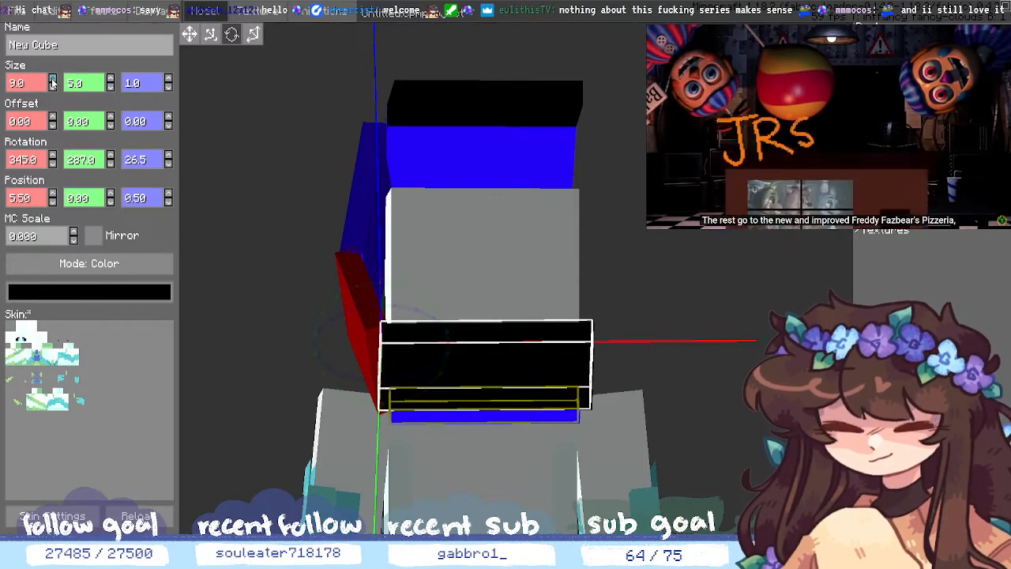
mouse_move(691, 394)
middle_mouse_down()
mouse_move(695, 405)
mouse_move(690, 385)
middle_mouse_up()
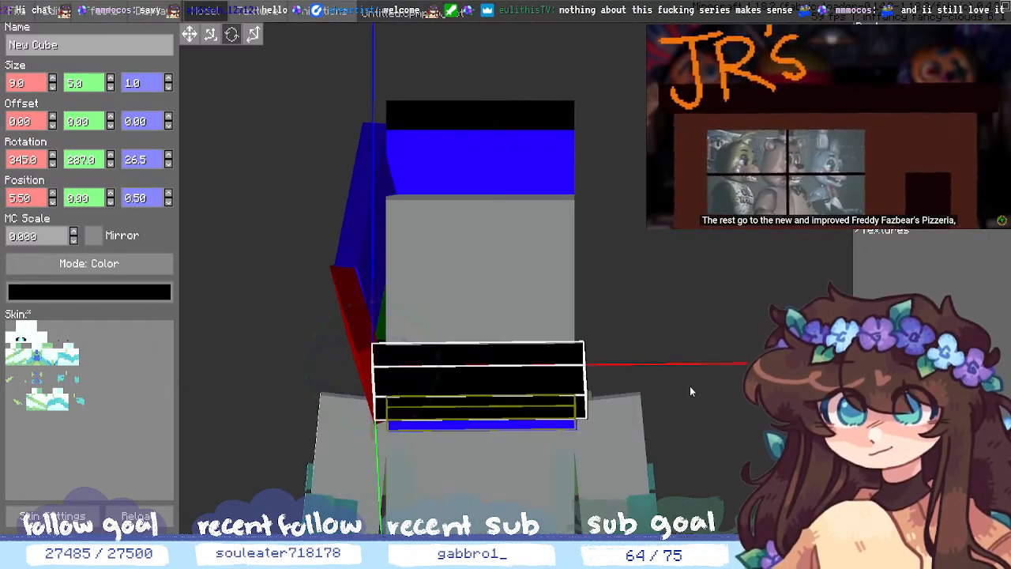
- Select the thin blue trim strip and raise its X rotation to 42.0
scroll(692, 393, "up", 5)
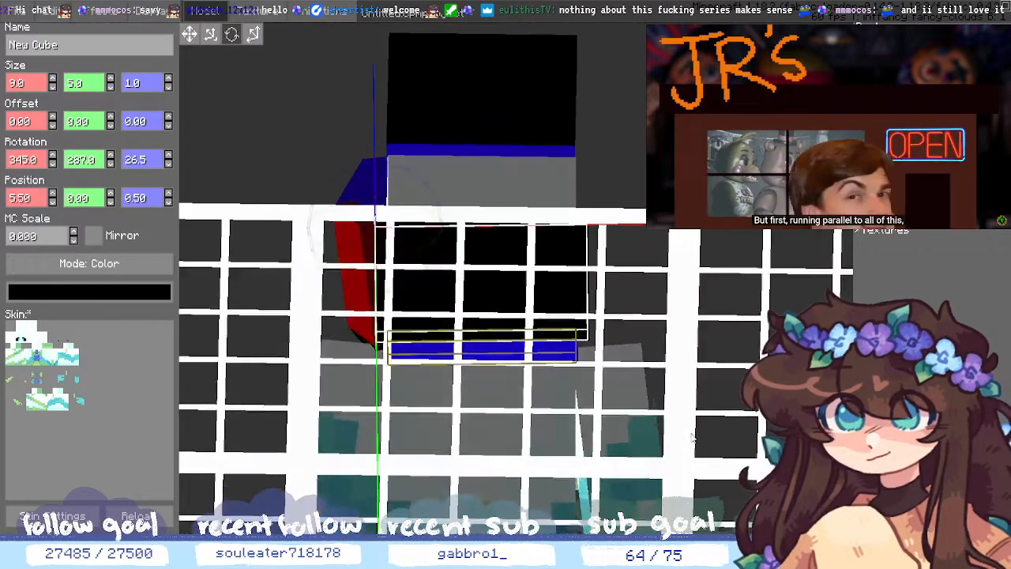
left_click(473, 316)
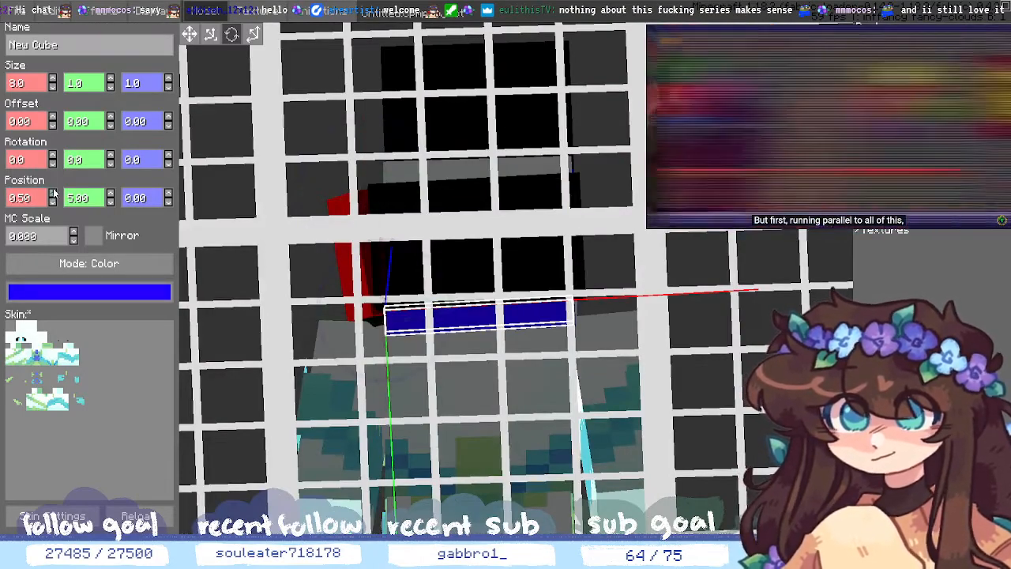
left_click(53, 163)
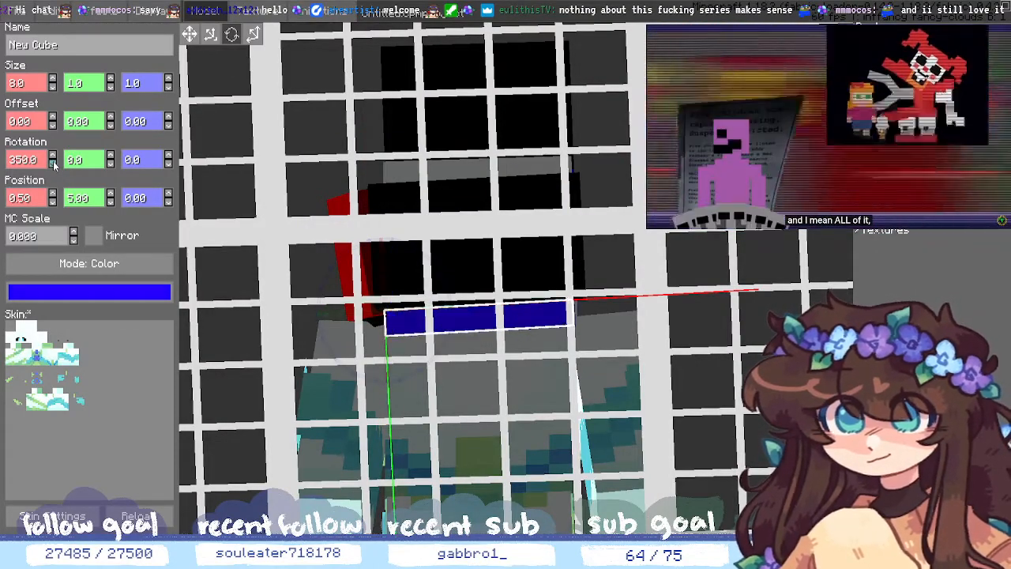
middle_click_drag(685, 389, 634, 341)
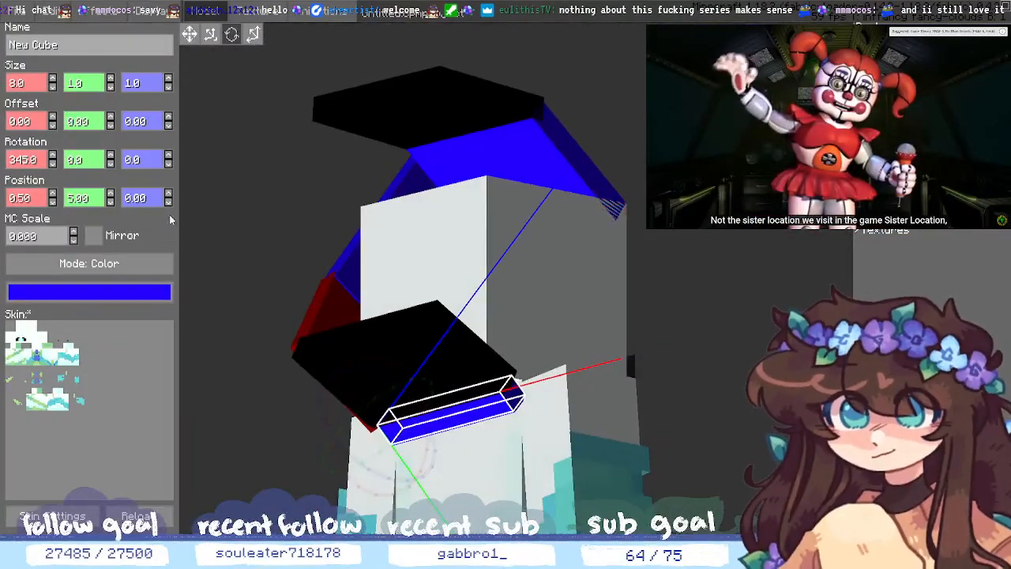
left_click(53, 157)
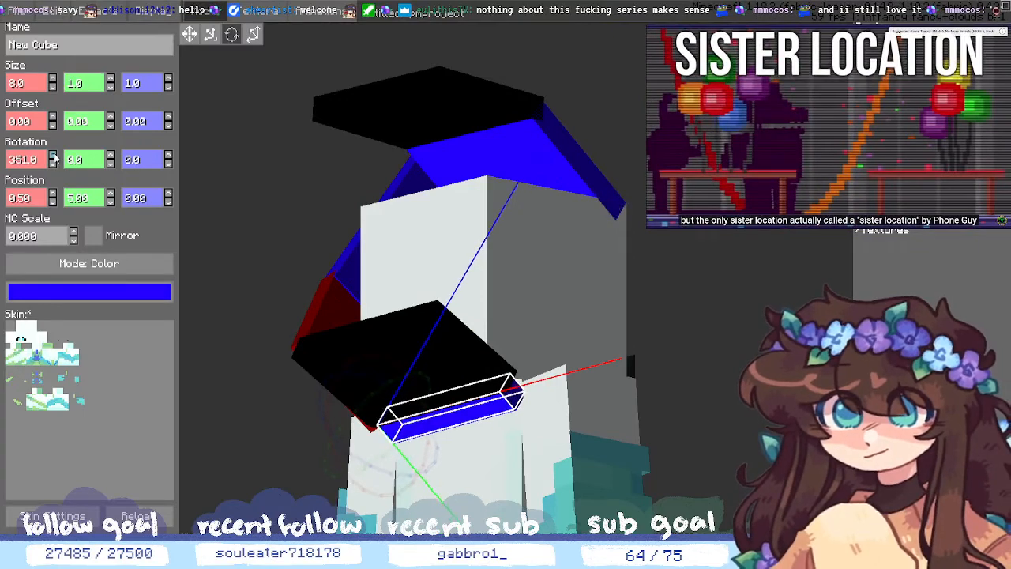
left_click(53, 157)
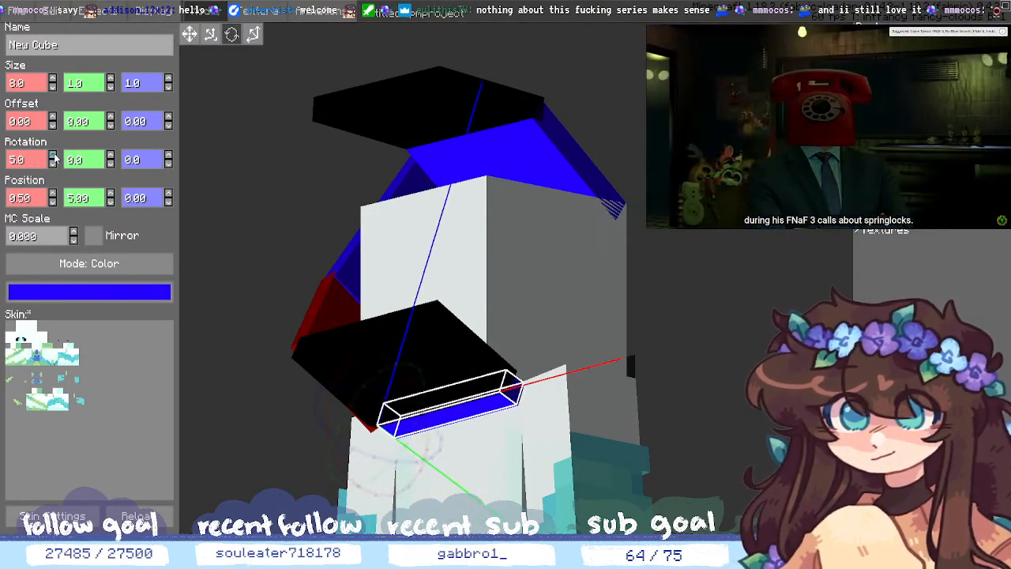
left_click(53, 157)
left_click(53, 157)
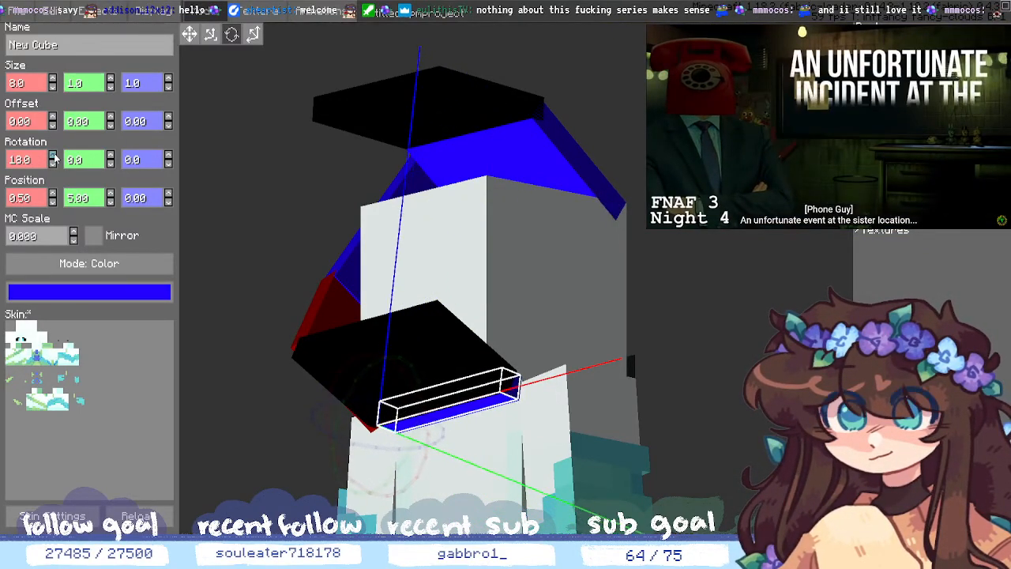
left_click(53, 157)
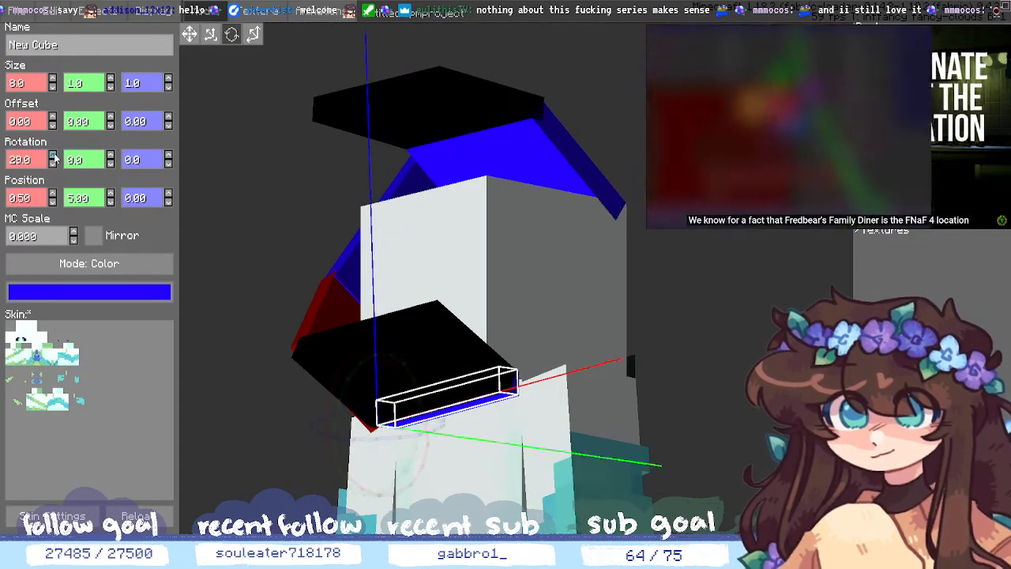
left_click(53, 157)
left_click(52, 157)
left_click(53, 158)
left_click(53, 157)
left_click(52, 158)
left_click(53, 157)
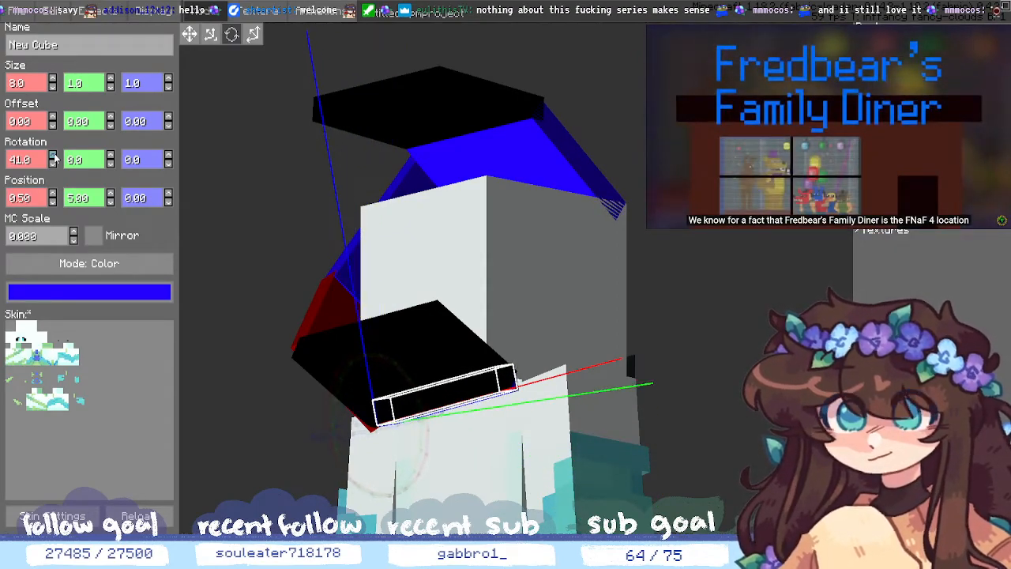
left_click(53, 157)
middle_click_drag(345, 264, 269, 158)
middle_click_drag(467, 320, 712, 403)
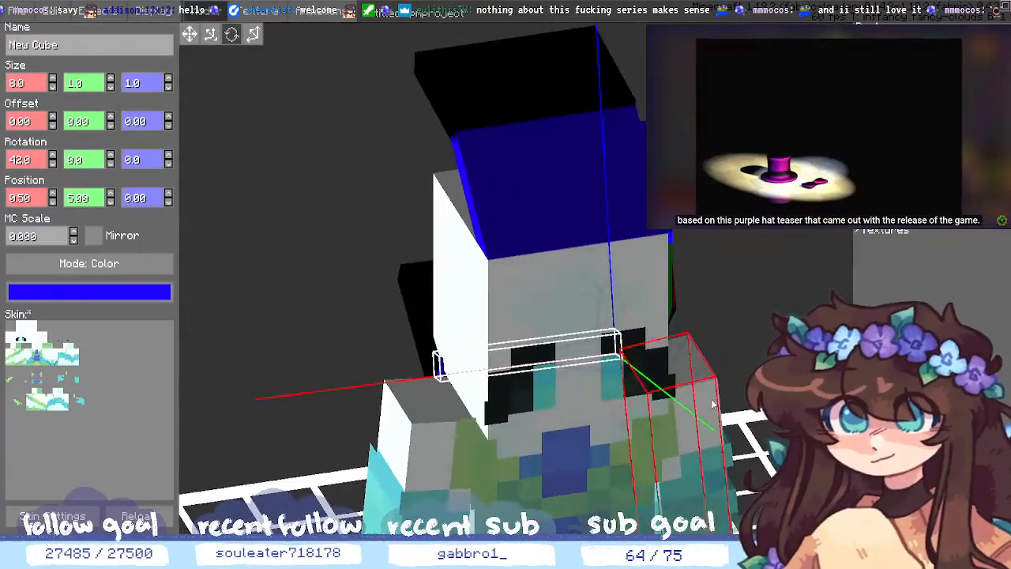
- Shrink the tilted blue trim strip's X size to 7.0 and check it from several angles
left_click(37, 88)
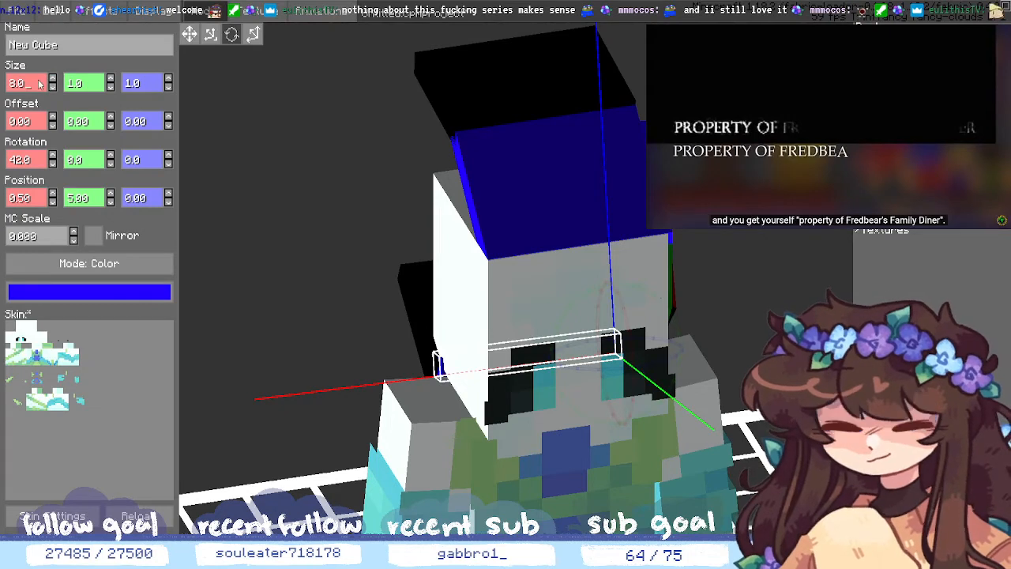
left_click(53, 87)
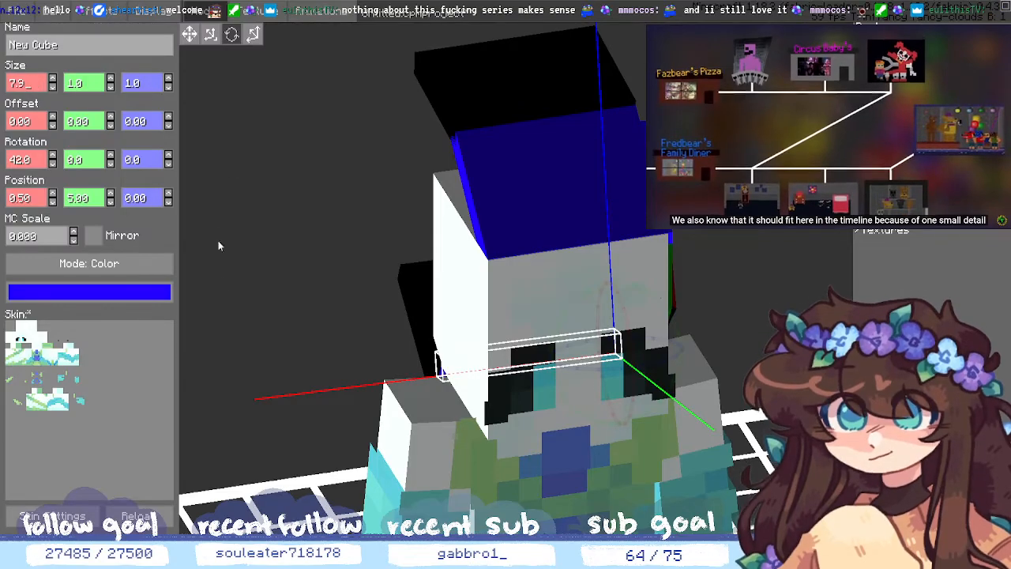
left_click_drag(218, 240, 417, 360)
middle_click_drag(419, 360, 395, 372)
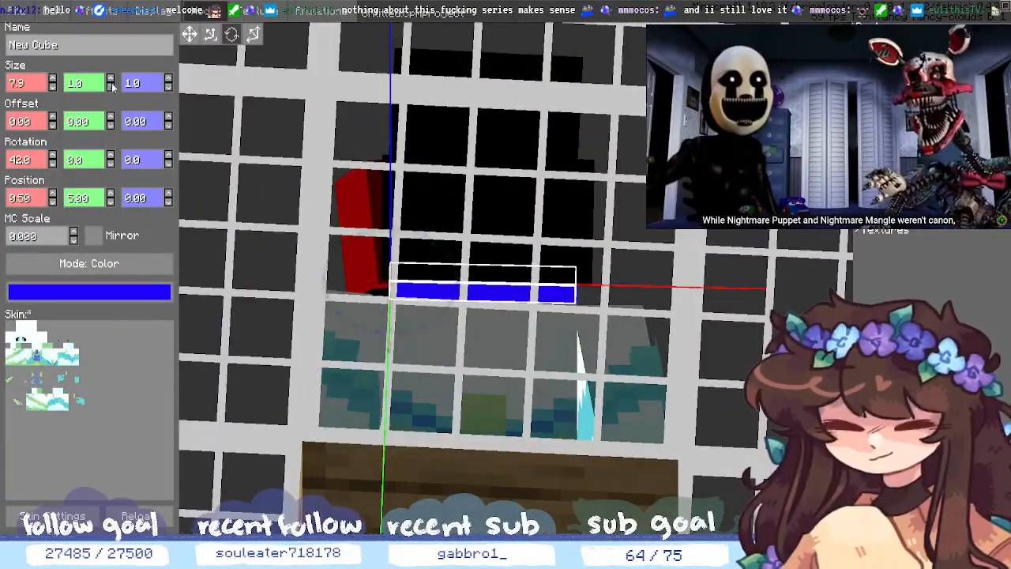
middle_click_drag(557, 264, 457, 218)
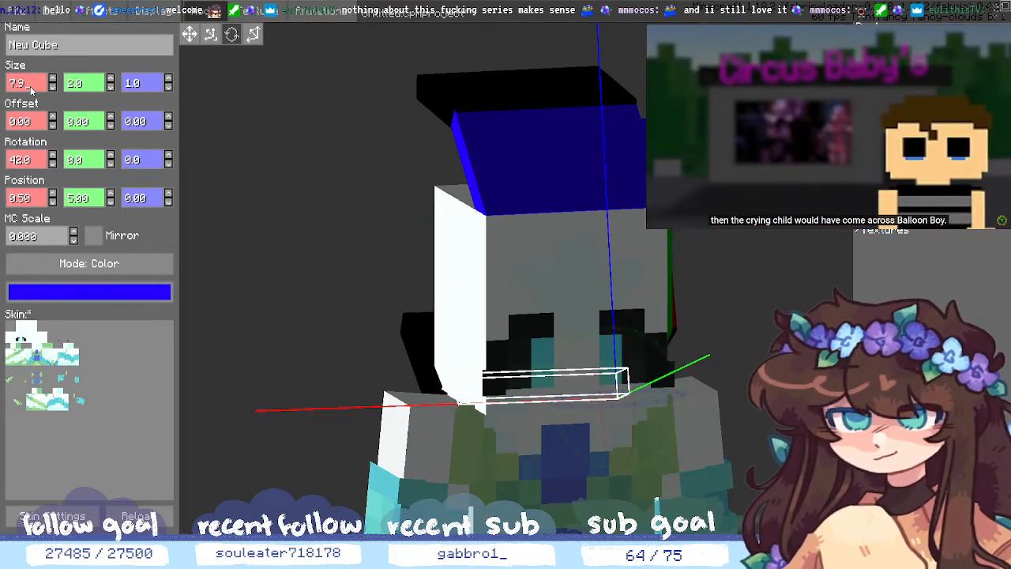
middle_click_drag(267, 265, 419, 344)
- Adjust the strip's X size to 7.9, then deselect it
left_click(35, 84)
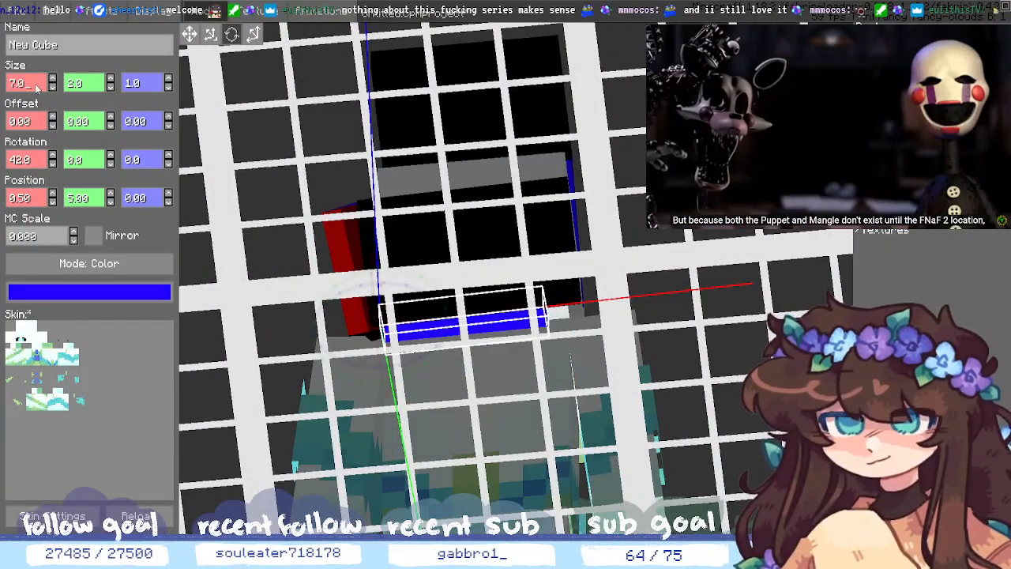
key("BackSpace")
type("9")
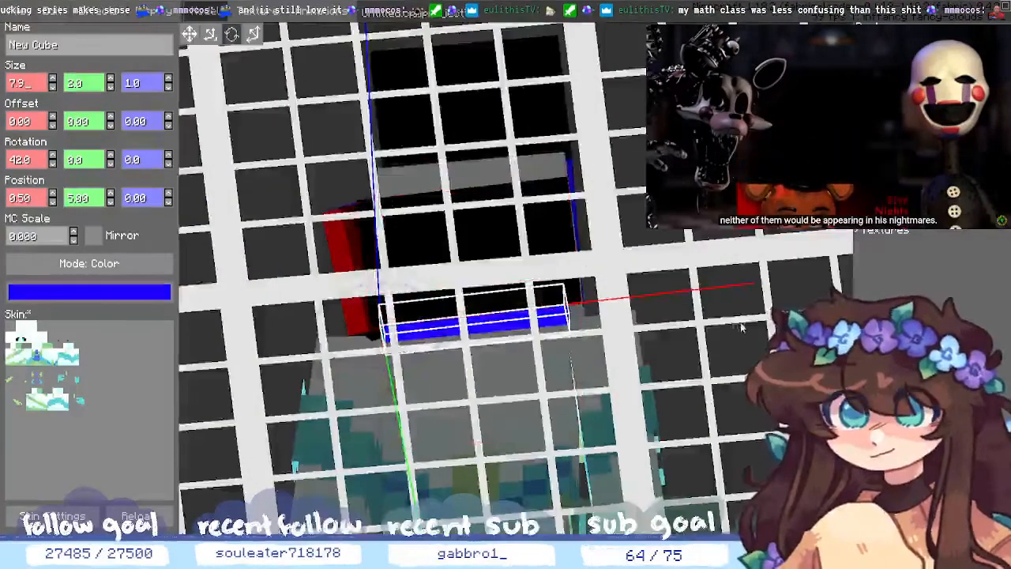
middle_click_drag(740, 322, 658, 241)
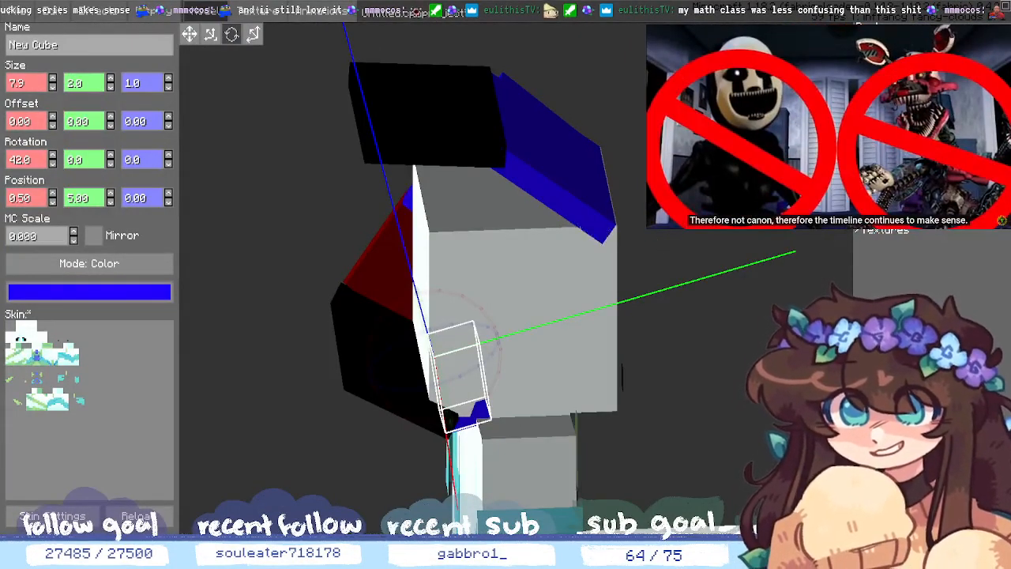
left_click(658, 241)
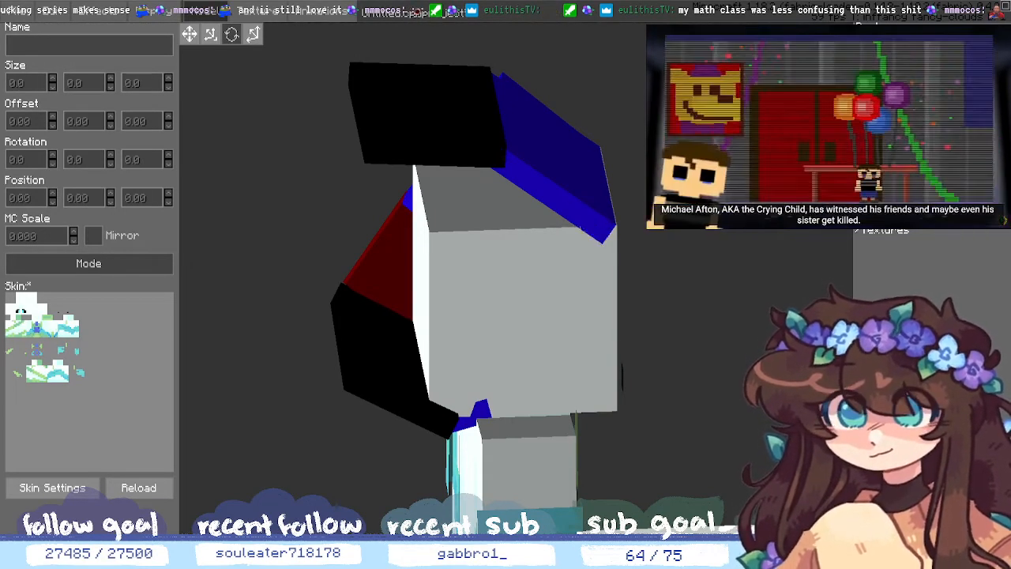
- Add a new 1×1×1 cube to the blue hair cube and set its Y position to 1.00
middle_click_drag(845, 415, 552, 403)
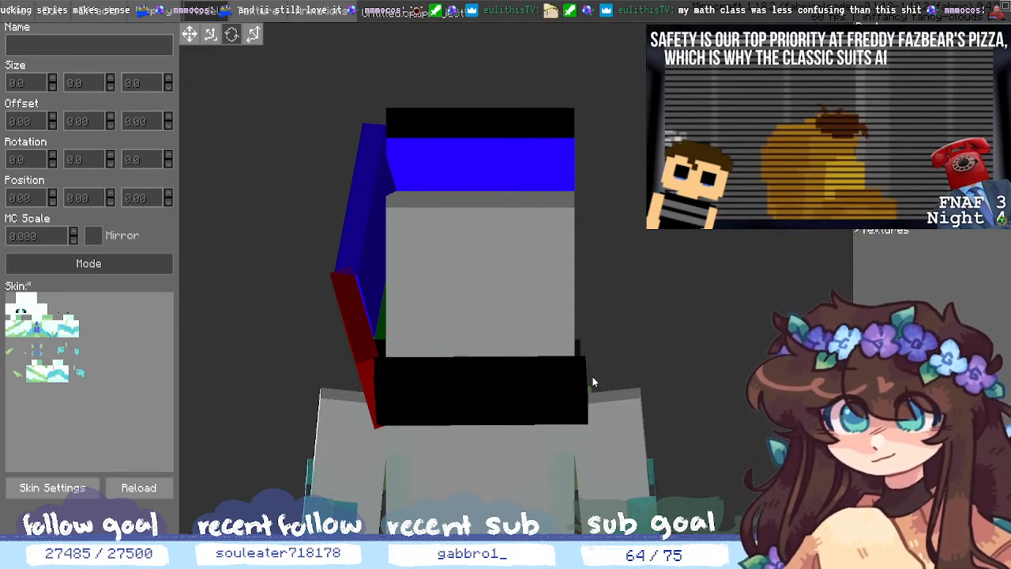
middle_click_drag(501, 297, 584, 273)
left_click(380, 217)
middle_click_drag(303, 278, 169, 235)
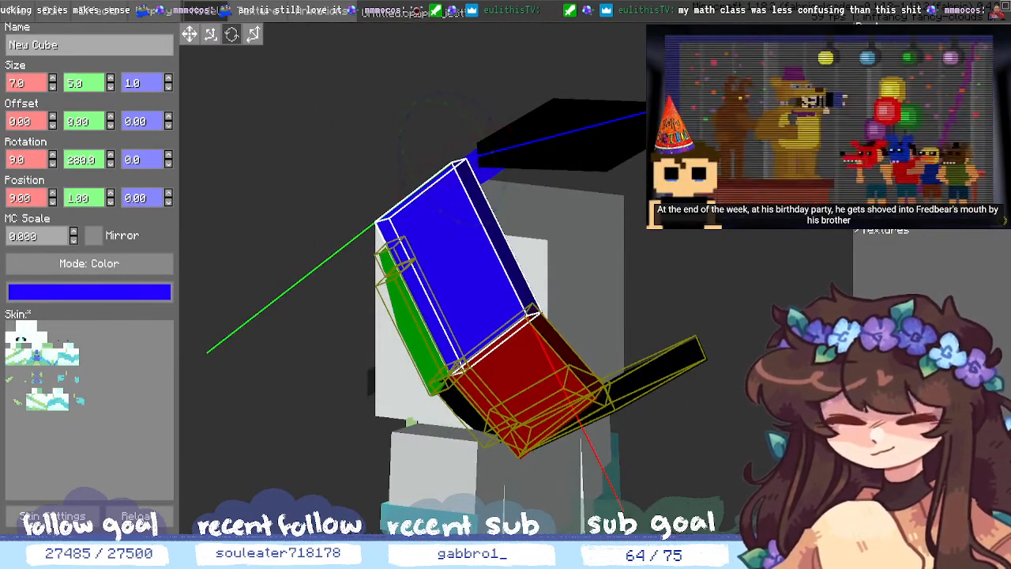
left_click(868, 518)
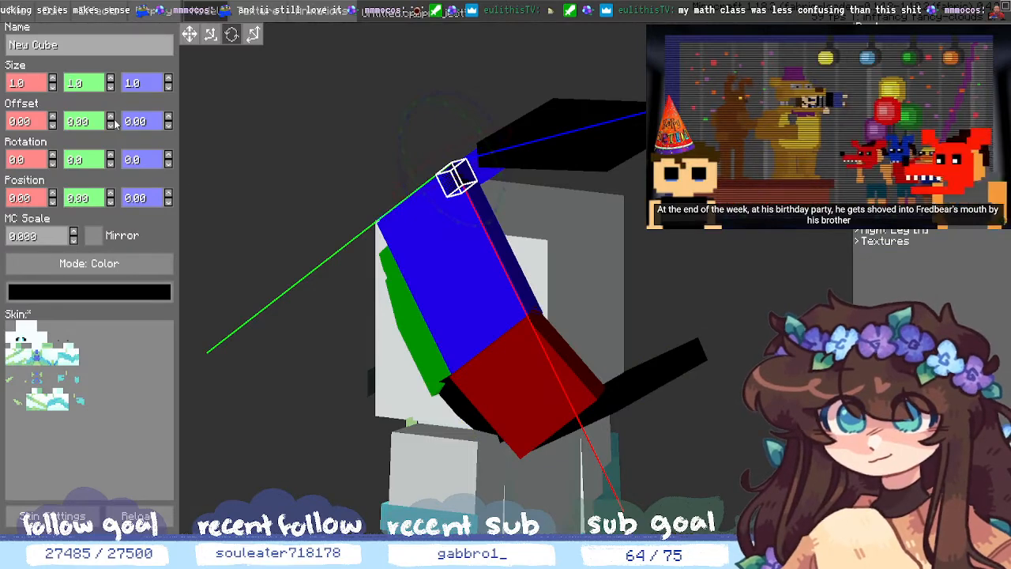
left_click(110, 194)
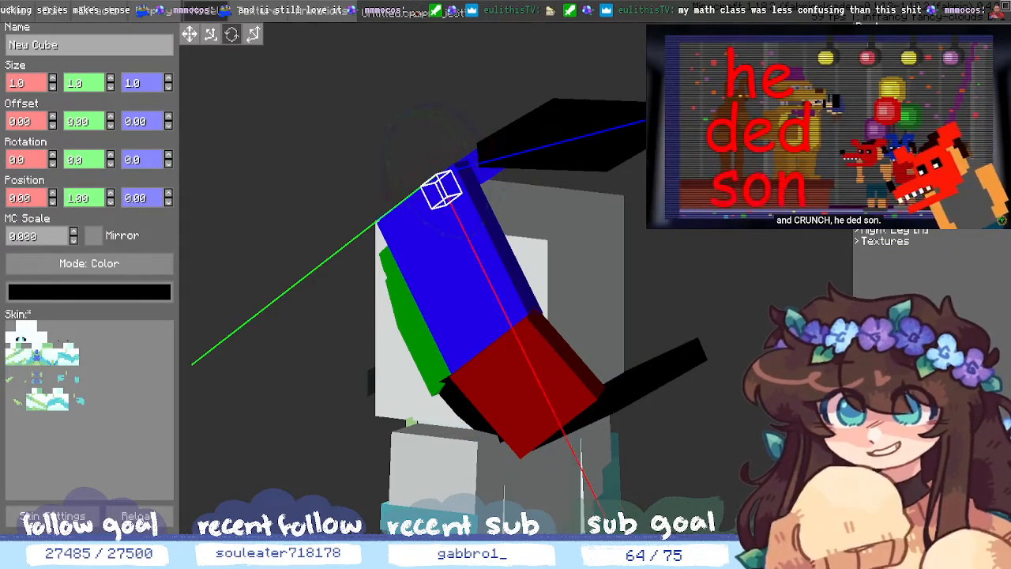
left_click(855, 192)
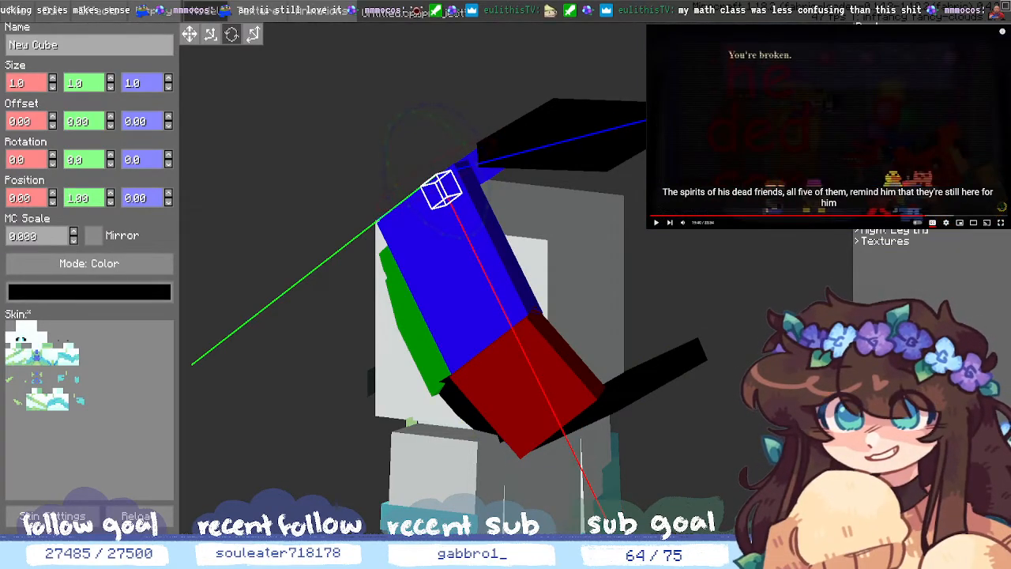
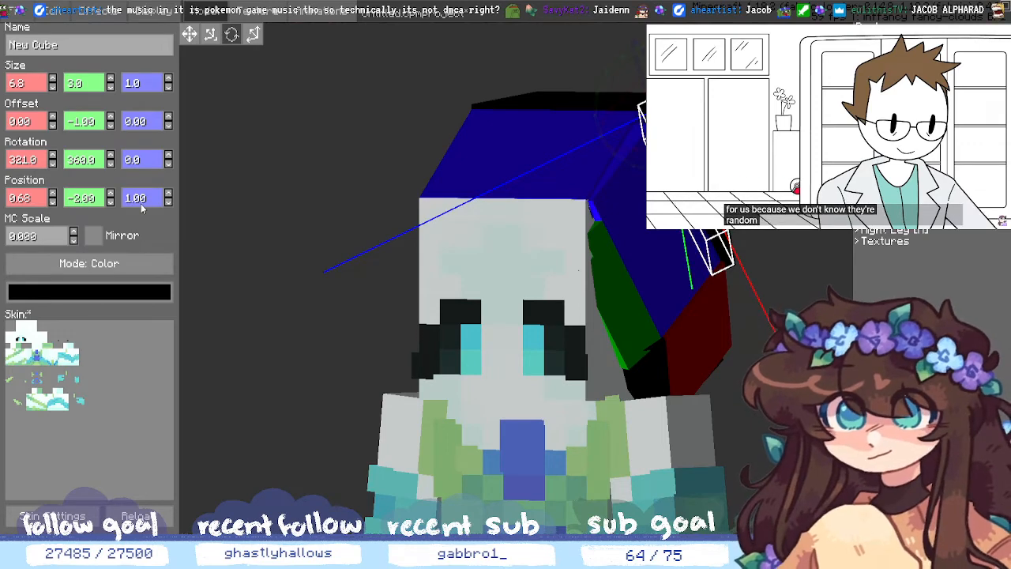
- Trim the black strip's Z position to 1.5 and check it from the side and back
left_click(141, 200)
key("BackSpace")
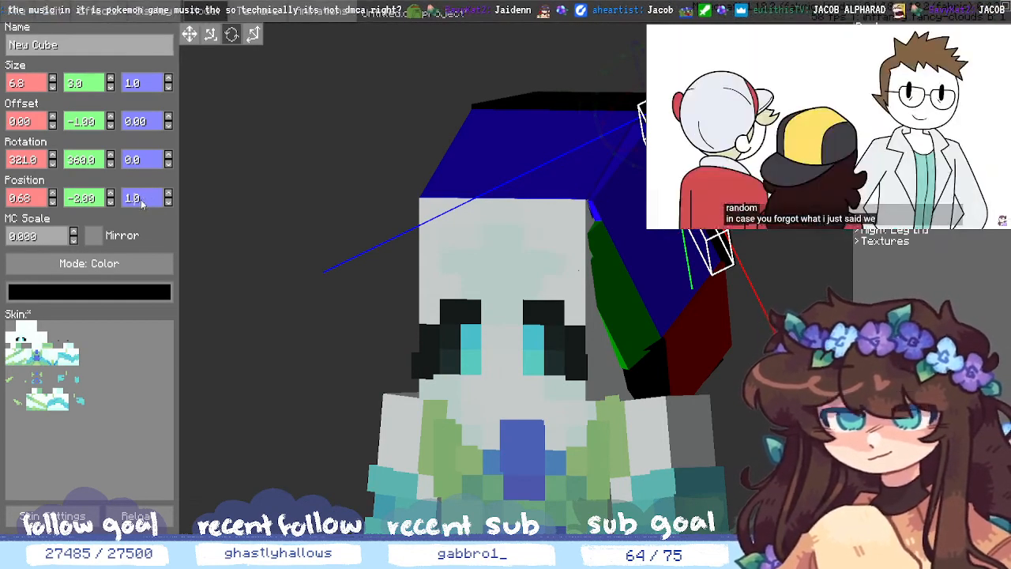
key("BackSpace")
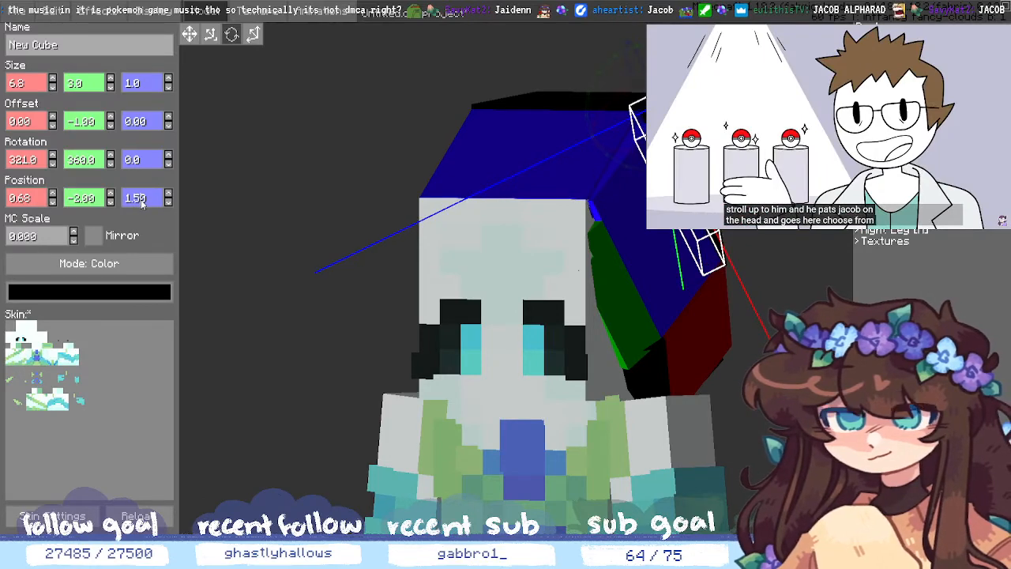
left_click(816, 332)
middle_click_drag(816, 331, 684, 328)
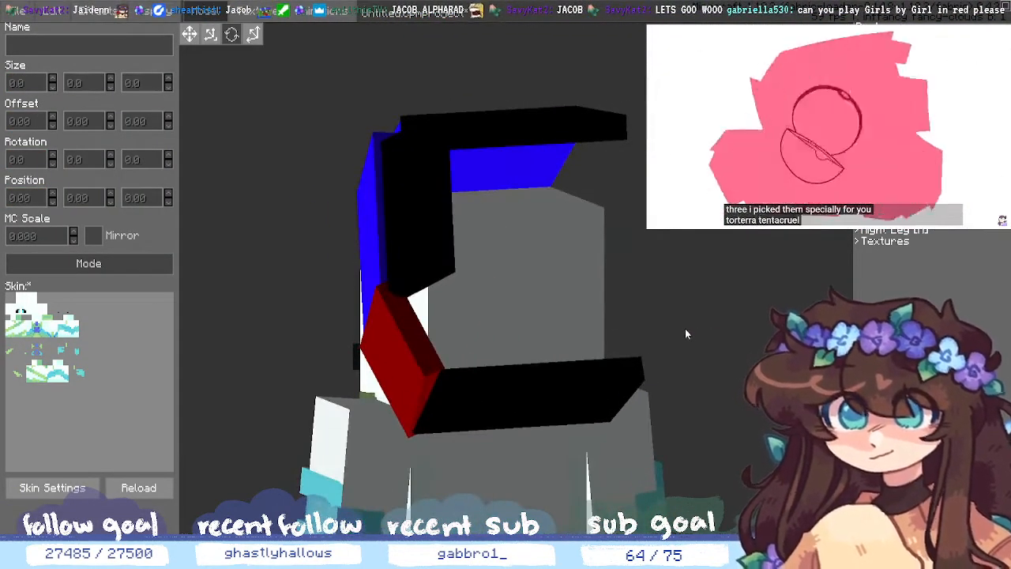
- Bring the black strip's Z position down to 1.2, checking its placement from several angles
left_click(386, 238)
left_click(387, 237)
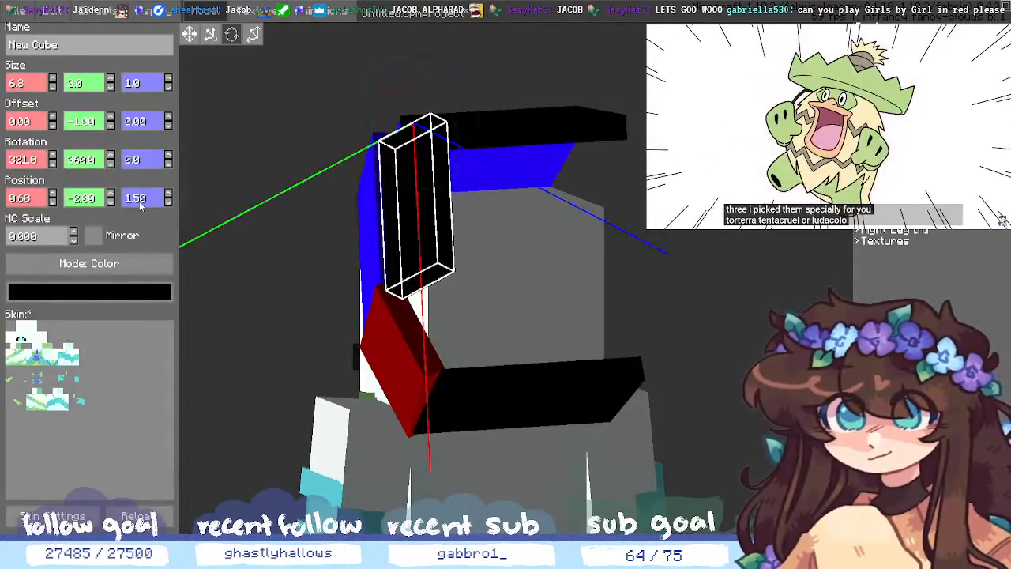
scroll(136, 201, "down", 2)
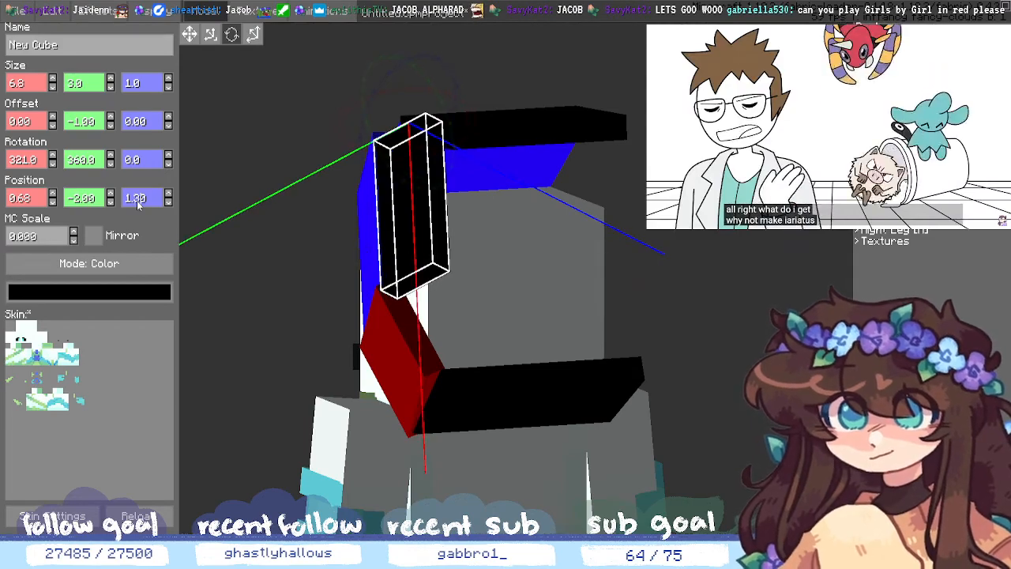
left_click(309, 260)
middle_click_drag(746, 332, 825, 332)
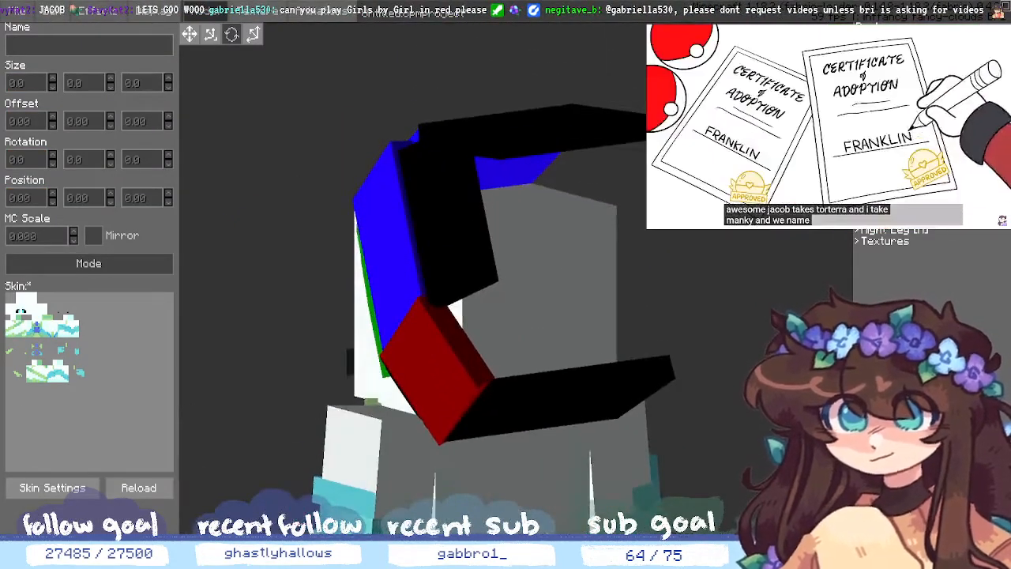
left_click(441, 255)
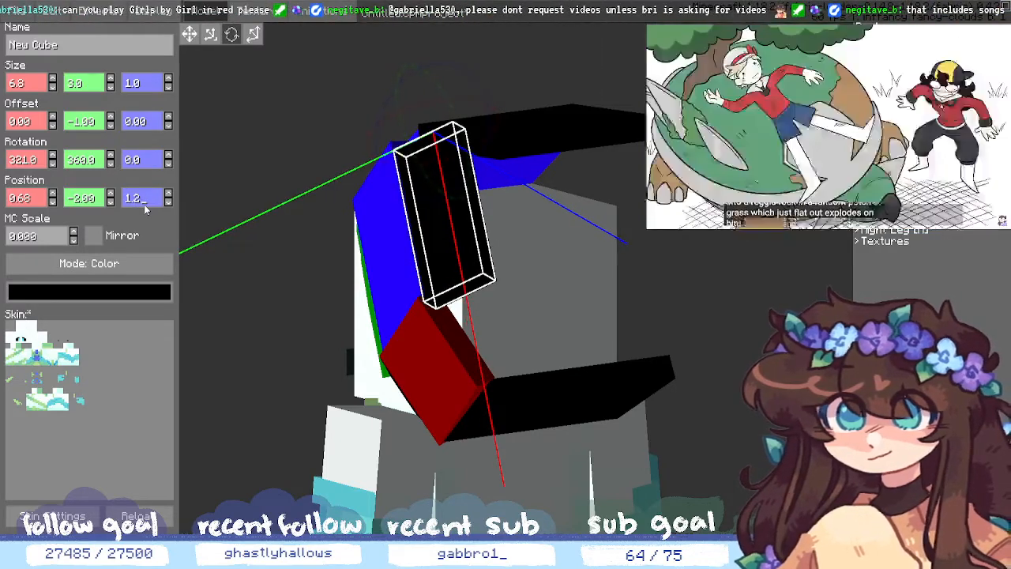
left_click(724, 417)
middle_click_drag(723, 417, 808, 397)
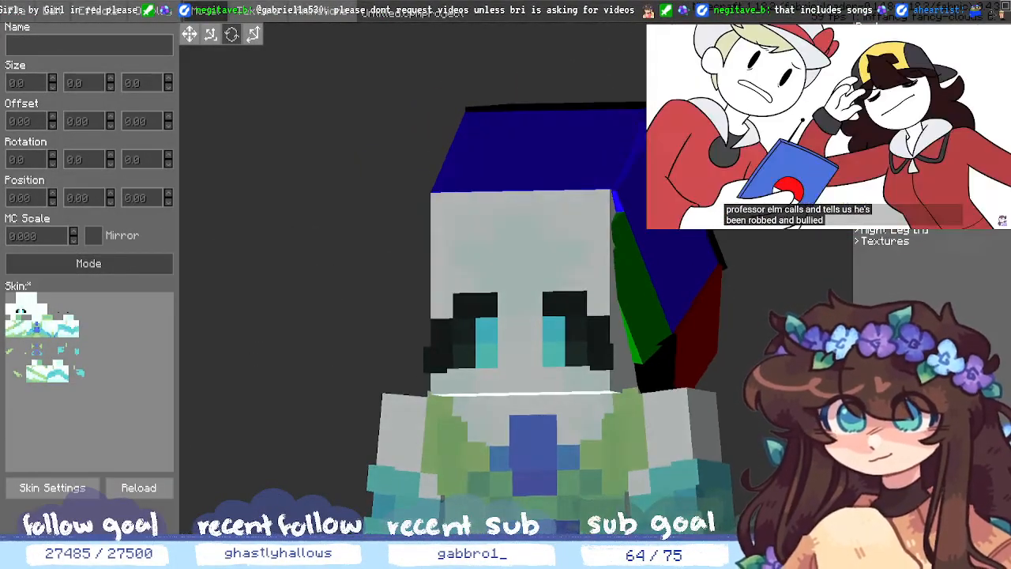
- Change the black strip's Z position to 1.25, then 1.3, and view the head's top
left_click(720, 261)
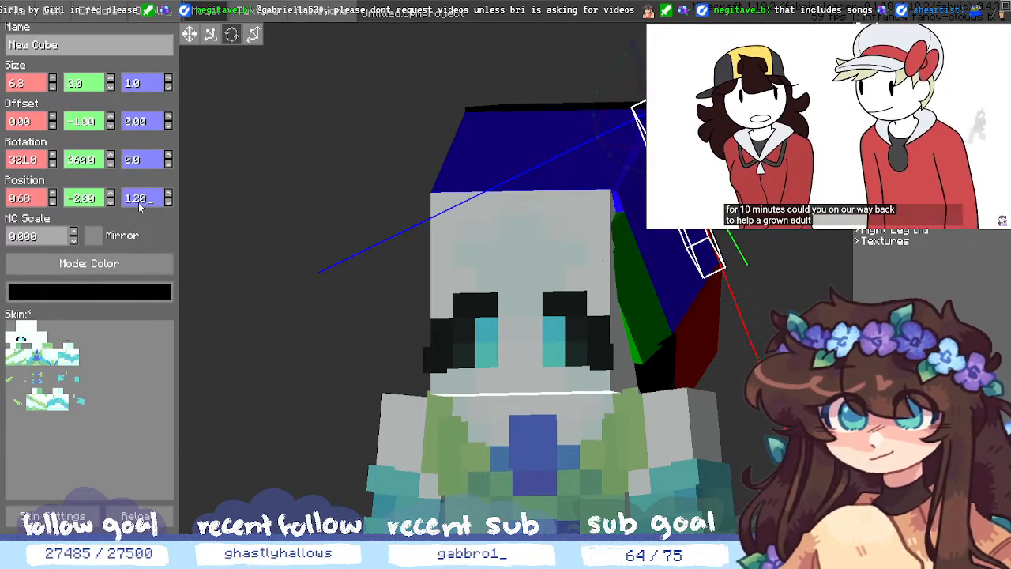
key("BackSpace")
type("5")
key("BackSpace")
key("BackSpace")
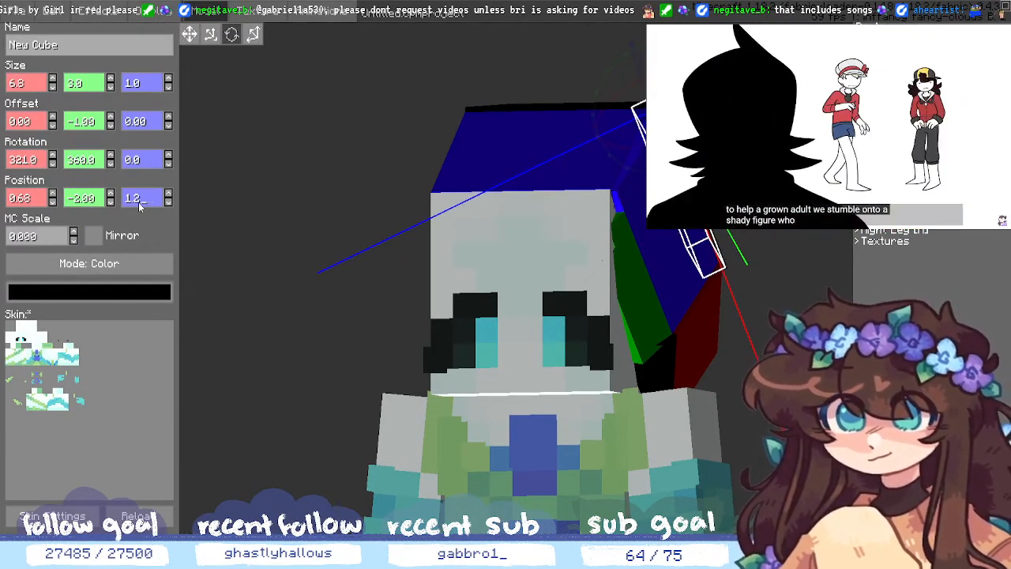
type("3")
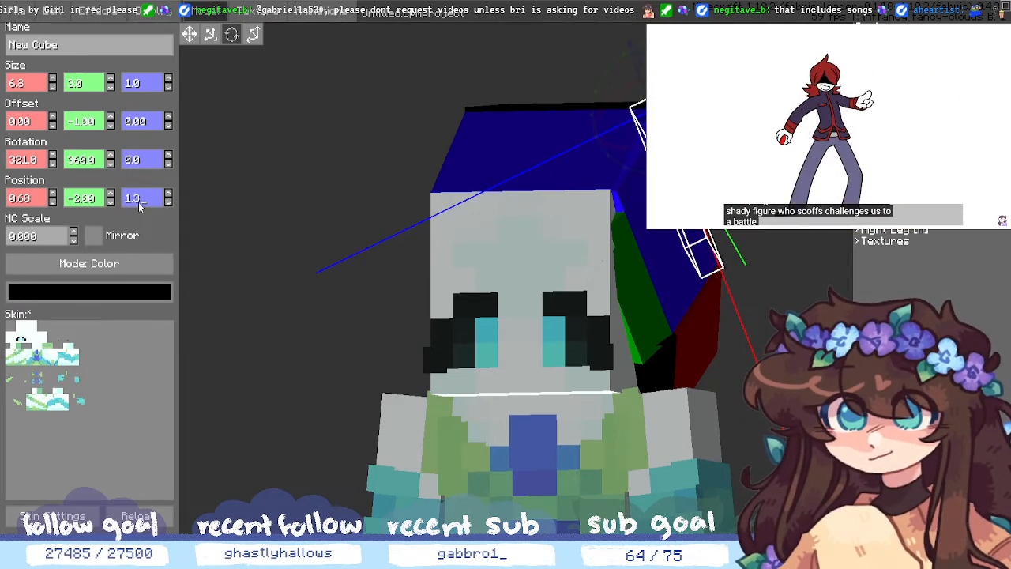
left_click(269, 322)
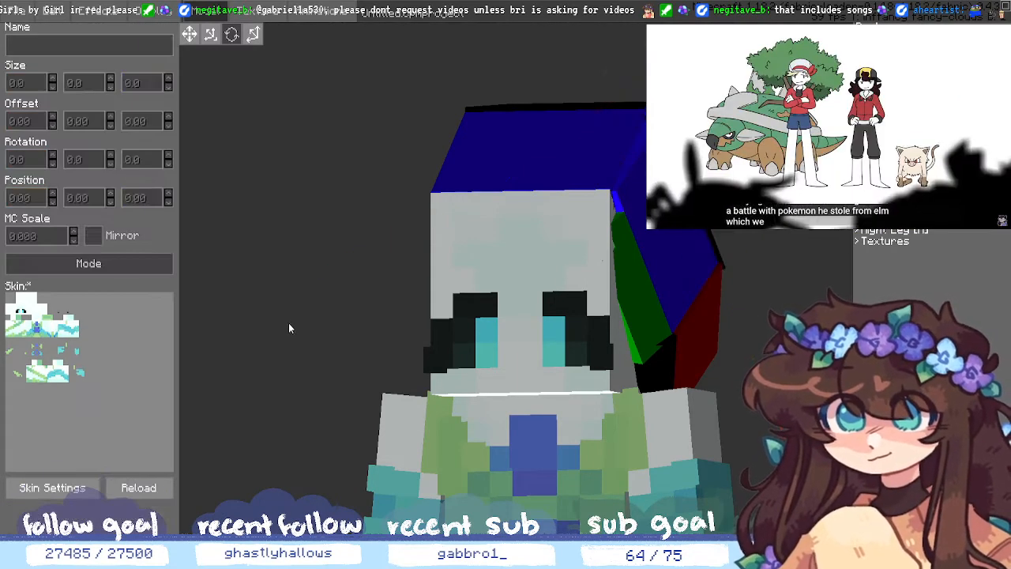
middle_click_drag(270, 324, 291, 353)
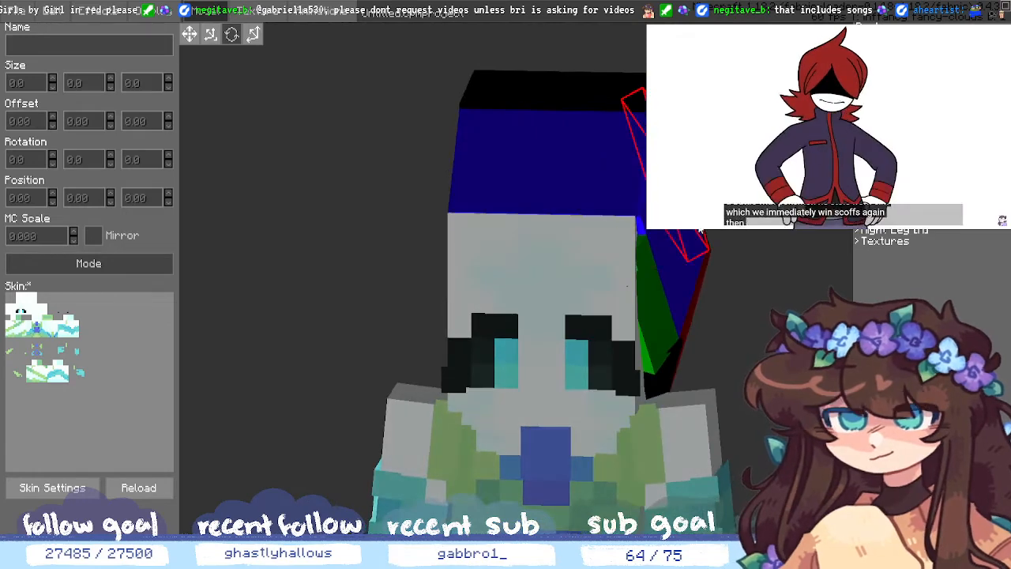
- Raise the black strip's Z position to 1.35 and orbit around the model to inspect the strips
left_click(705, 234)
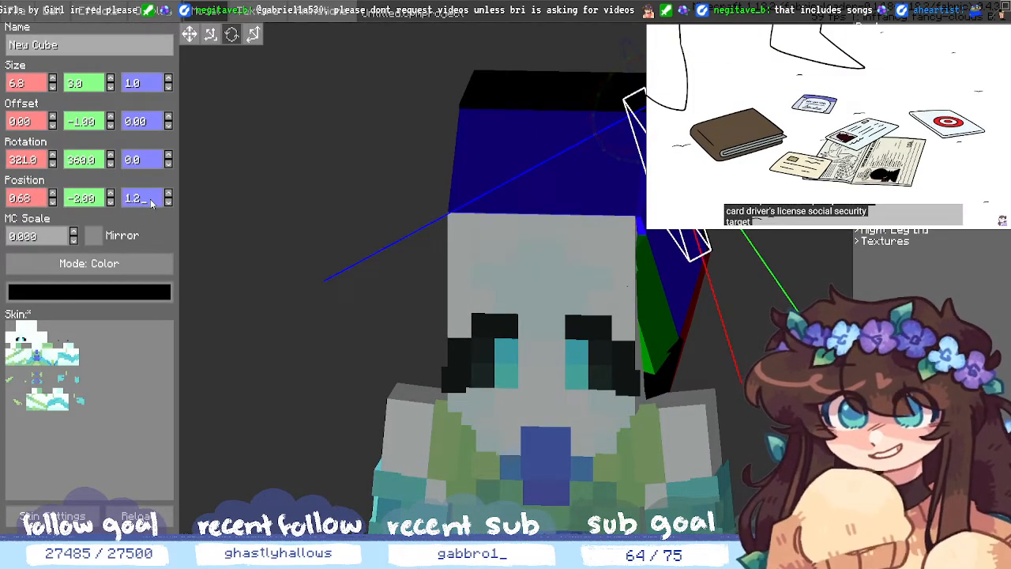
type("5")
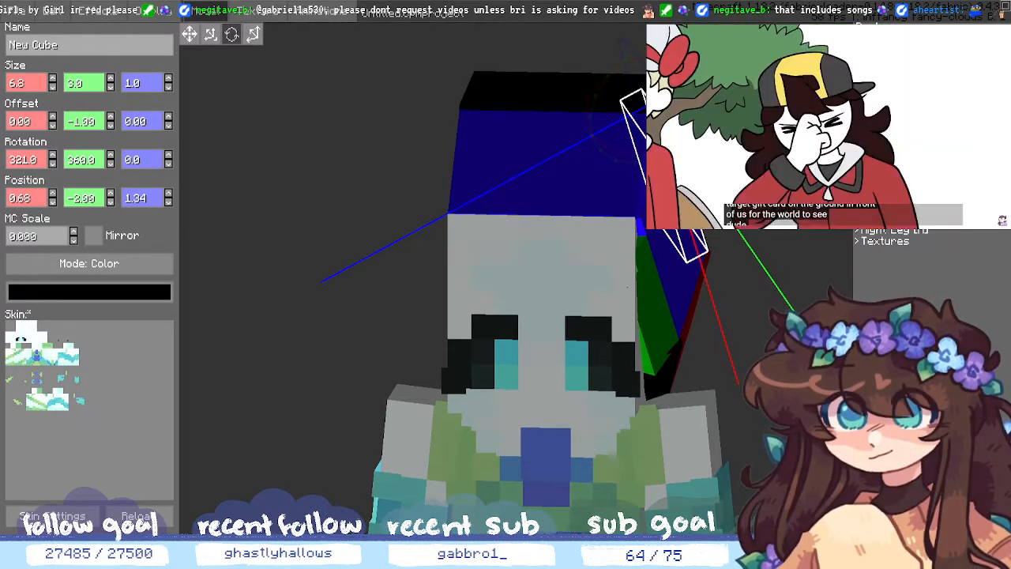
left_click(417, 240)
middle_click_drag(417, 240, 505, 189)
middle_click_drag(799, 387, 673, 381)
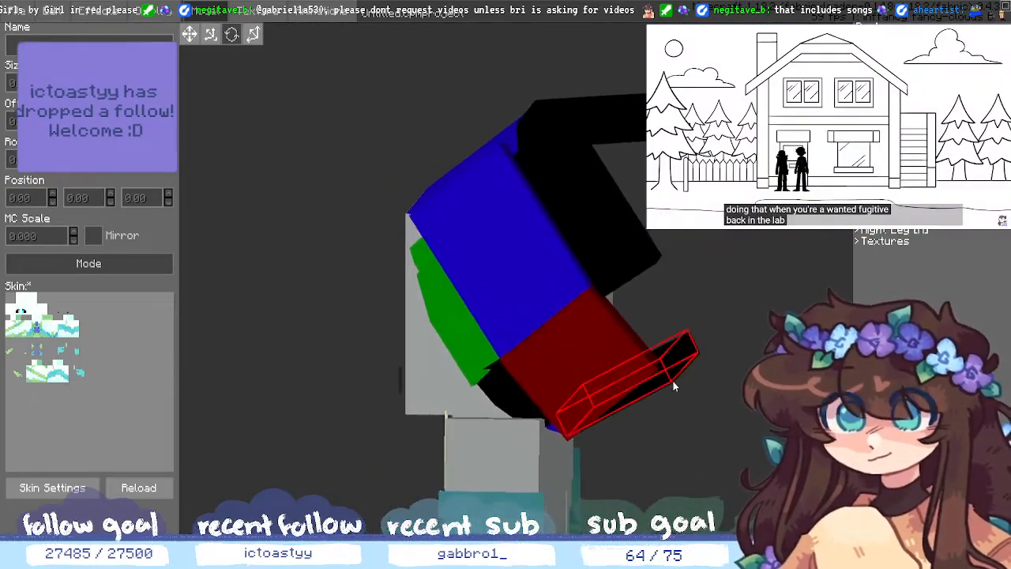
middle_click_drag(813, 381, 688, 354)
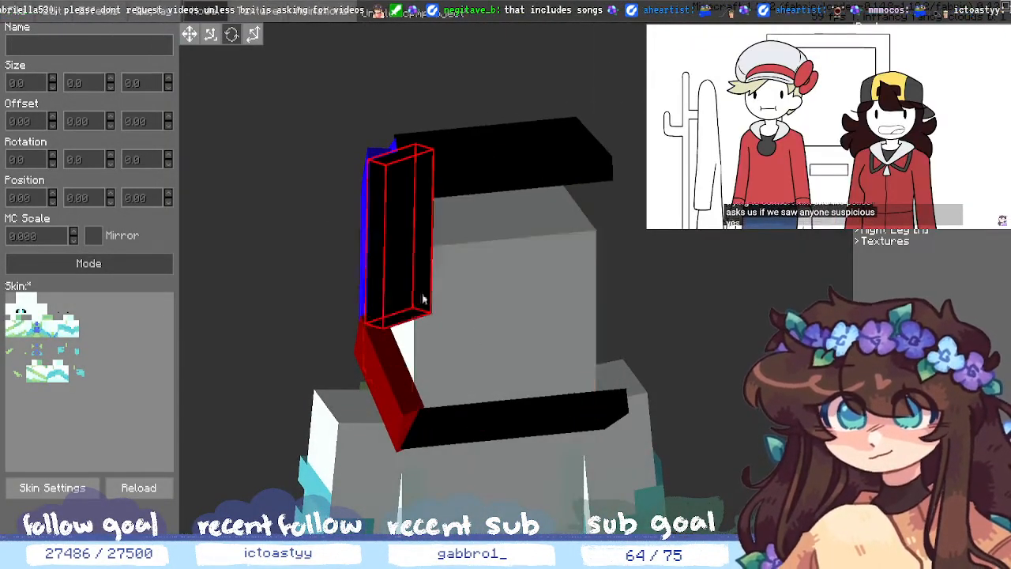
left_click(391, 237)
- Color the tall upright cube green and orbit around the head to view it
left_click(138, 292)
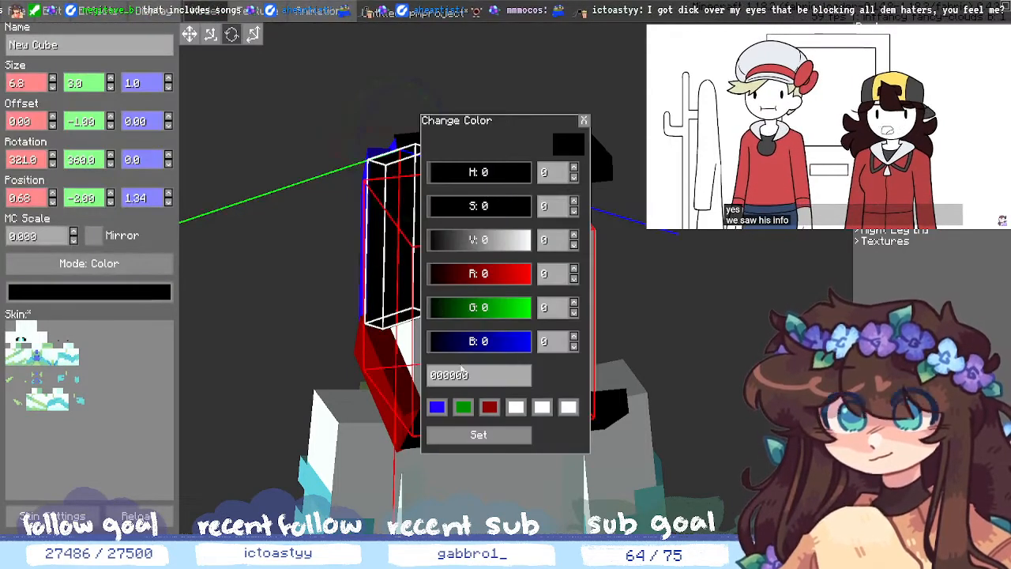
left_click(463, 406)
left_click(478, 434)
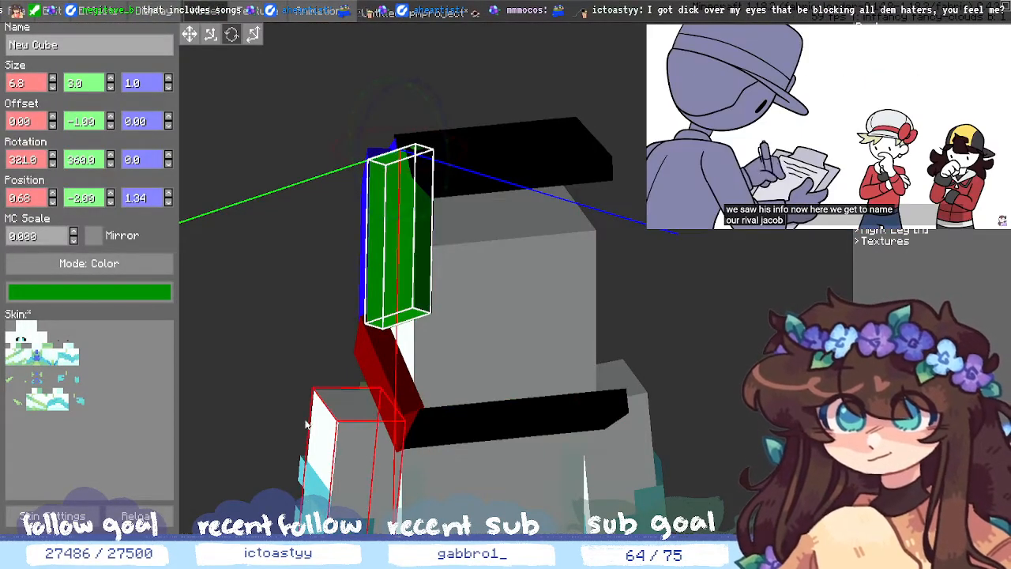
right_click(280, 333)
left_click(750, 388)
middle_click_drag(750, 388, 785, 378)
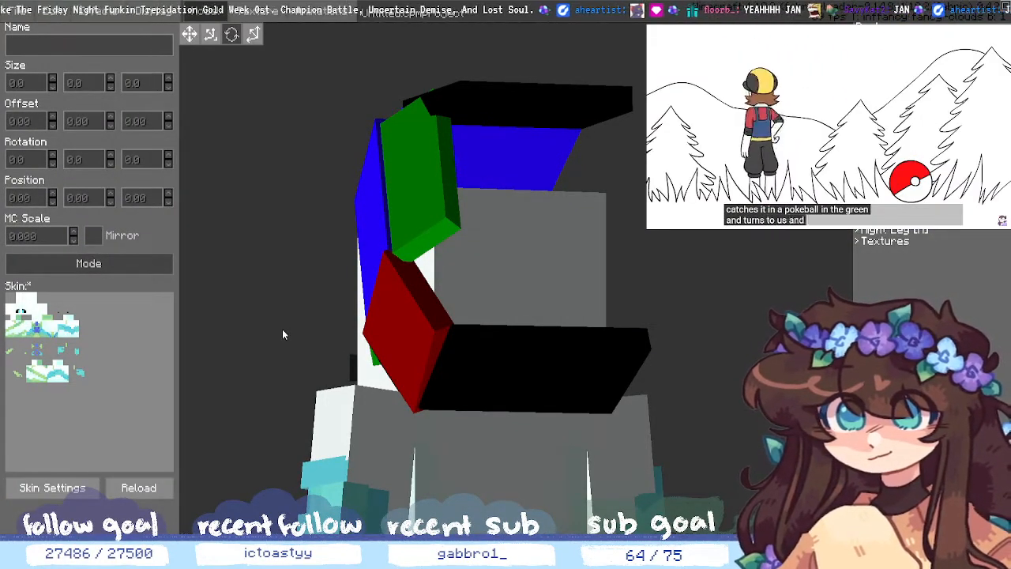
- Select the green strip cube and nudge its X and Y positions with the spinner arrows
middle_click_drag(301, 322, 354, 321)
left_click(594, 189)
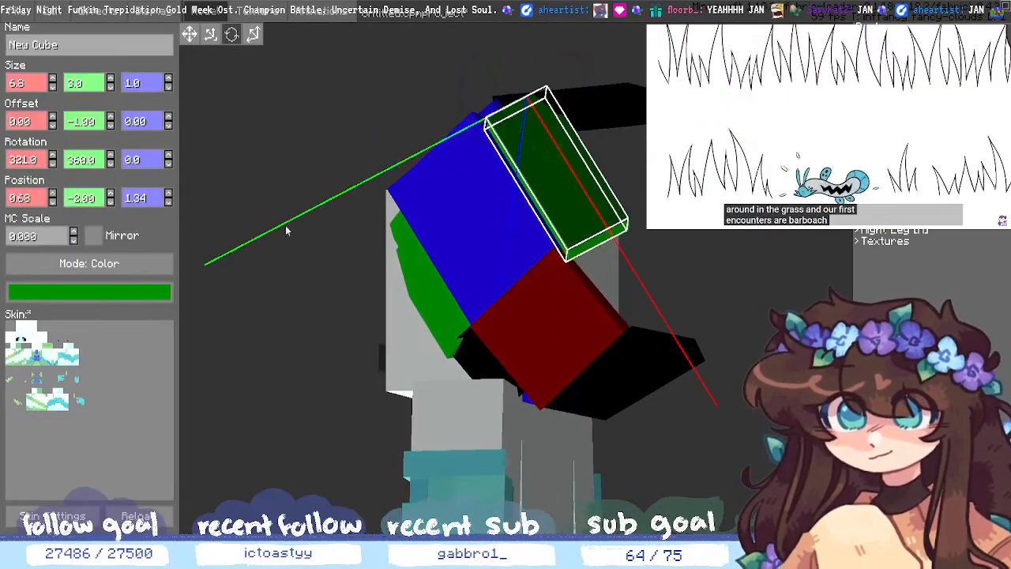
left_click(113, 196)
left_click(111, 204)
left_click(54, 202)
left_click(55, 193)
left_click(55, 203)
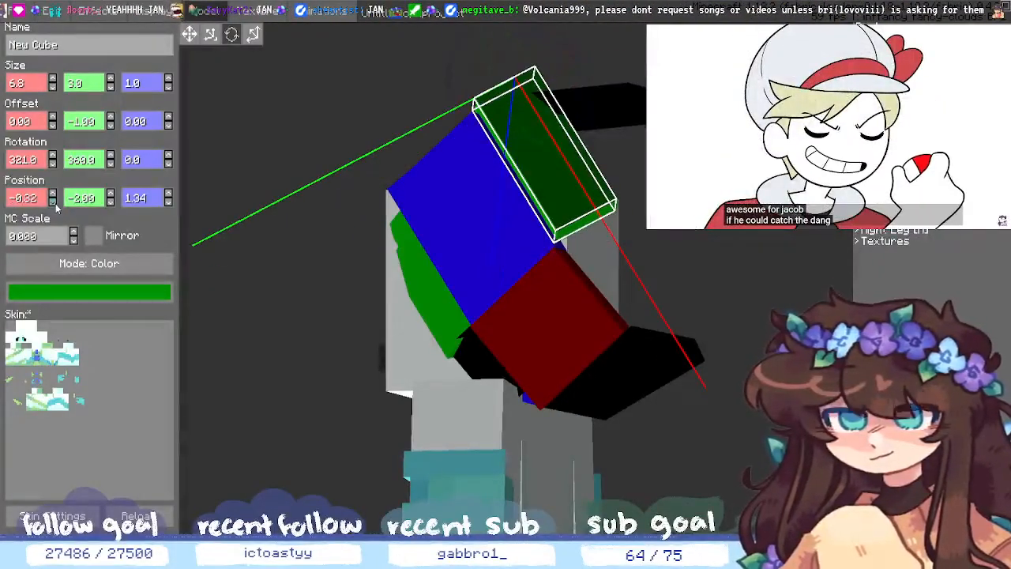
left_click(112, 202)
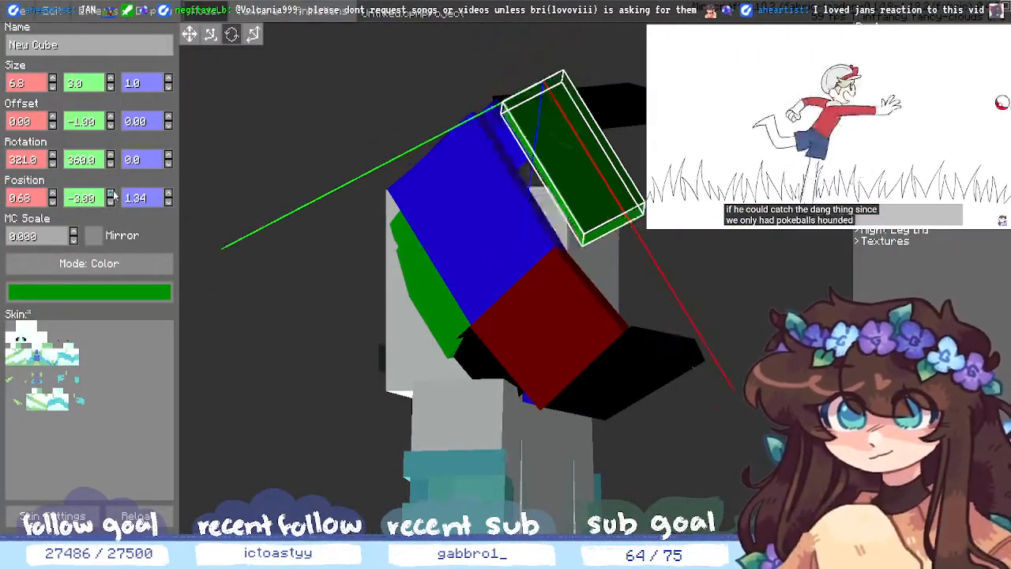
left_click(113, 194)
- Type and step the green cube's Y position, settling it around -1.9
left_click(88, 200)
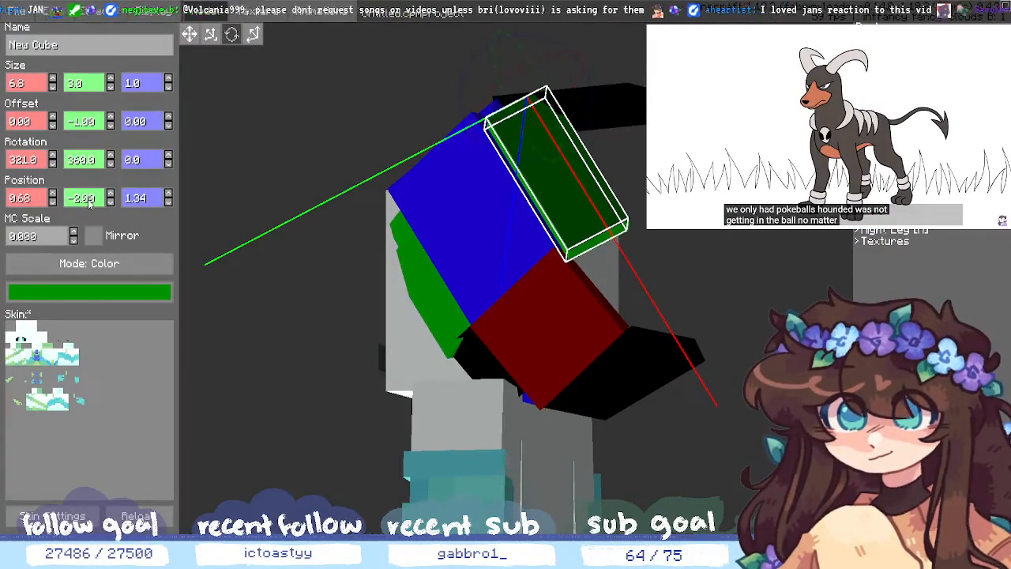
key("BackSpace")
type("4")
left_click(110, 203)
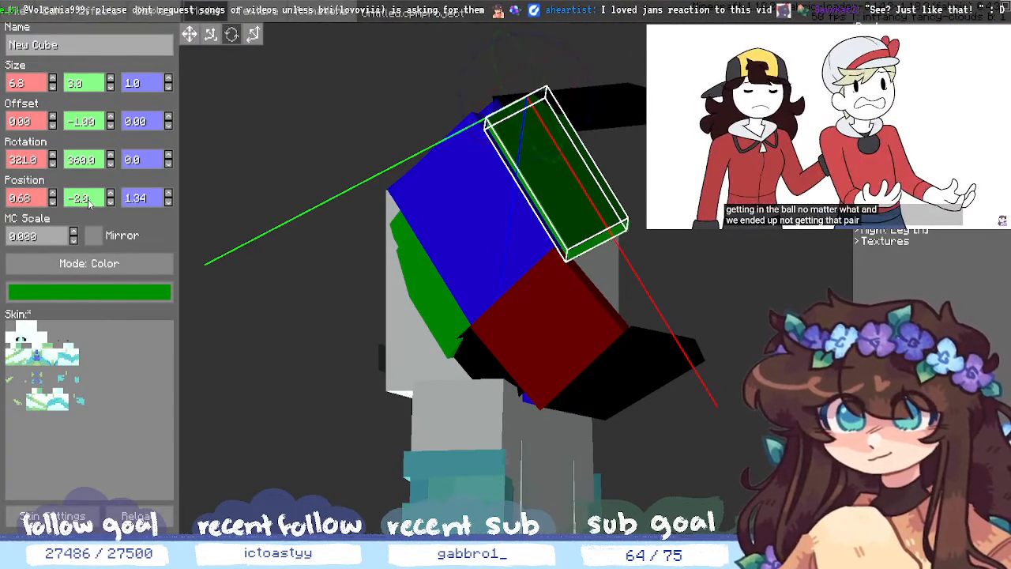
left_click(111, 203)
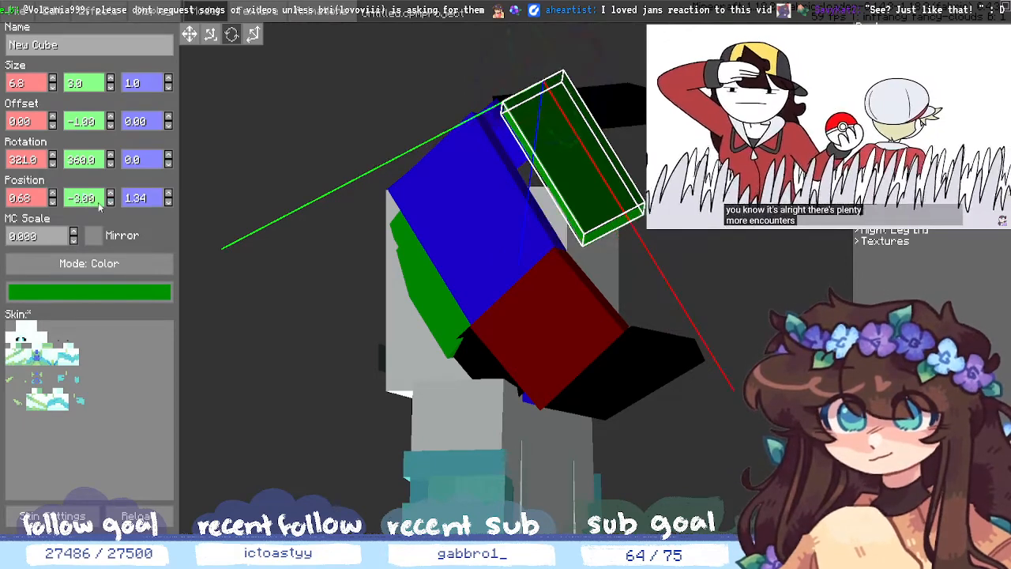
left_click(111, 194)
left_click(111, 194)
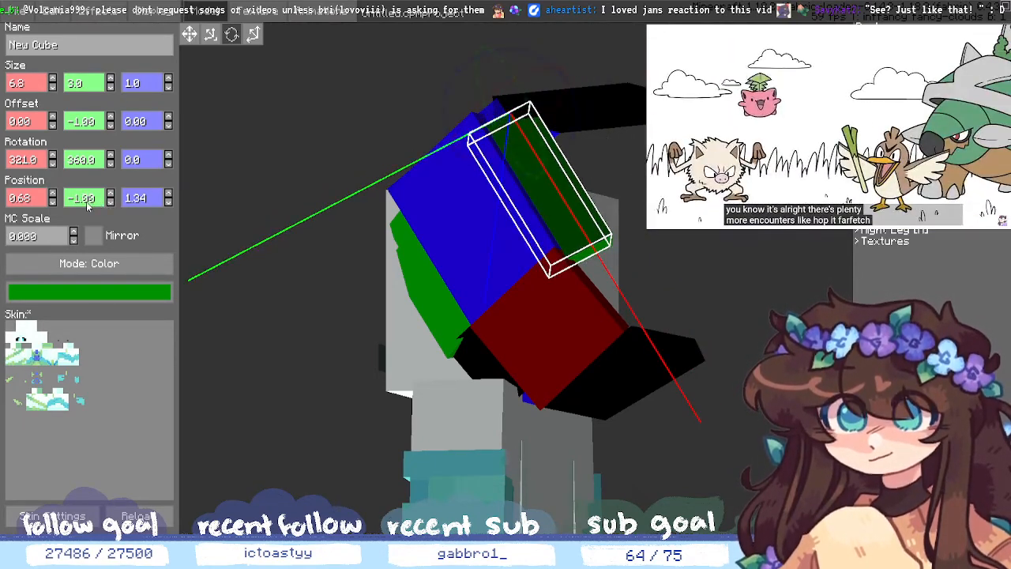
type("8")
key("BackSpace")
type("9")
- Drag the green cube with the move gizmo to position 1.00, -2.00, 1.00 and check it from several sides
left_click(679, 292)
middle_click_drag(680, 292, 533, 288)
mouse_move(764, 416)
middle_mouse_down()
mouse_move(693, 429)
mouse_move(767, 404)
mouse_move(782, 410)
middle_mouse_up()
left_click(481, 295)
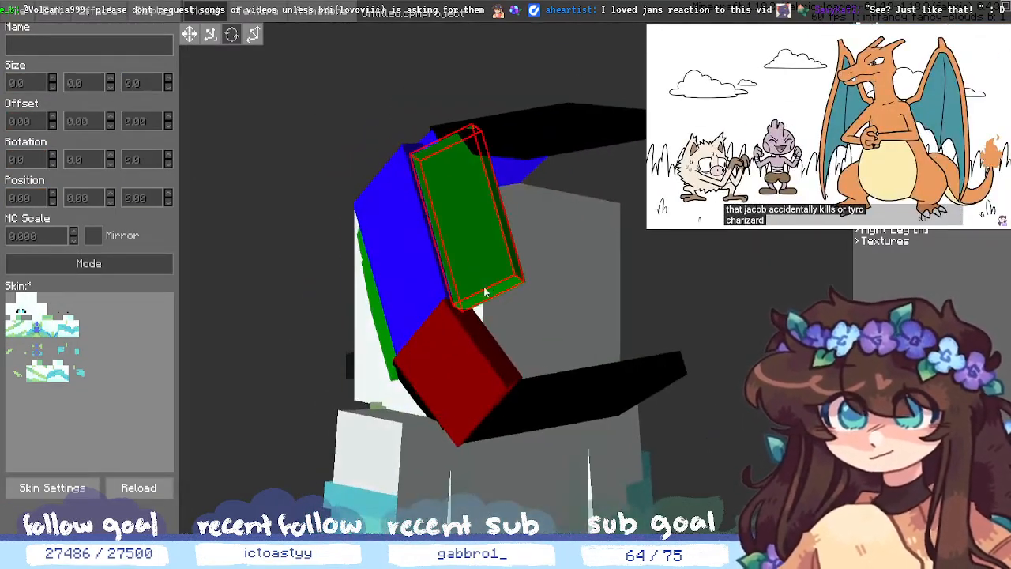
left_click(488, 289)
middle_click_drag(488, 289, 349, 84)
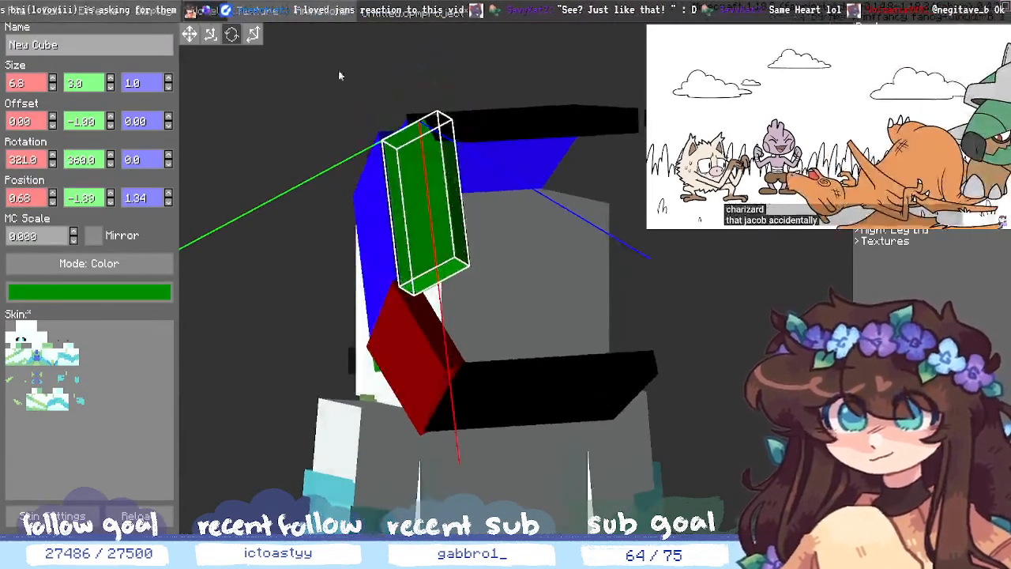
left_click_drag(417, 236, 427, 228)
middle_click_drag(755, 306, 744, 278)
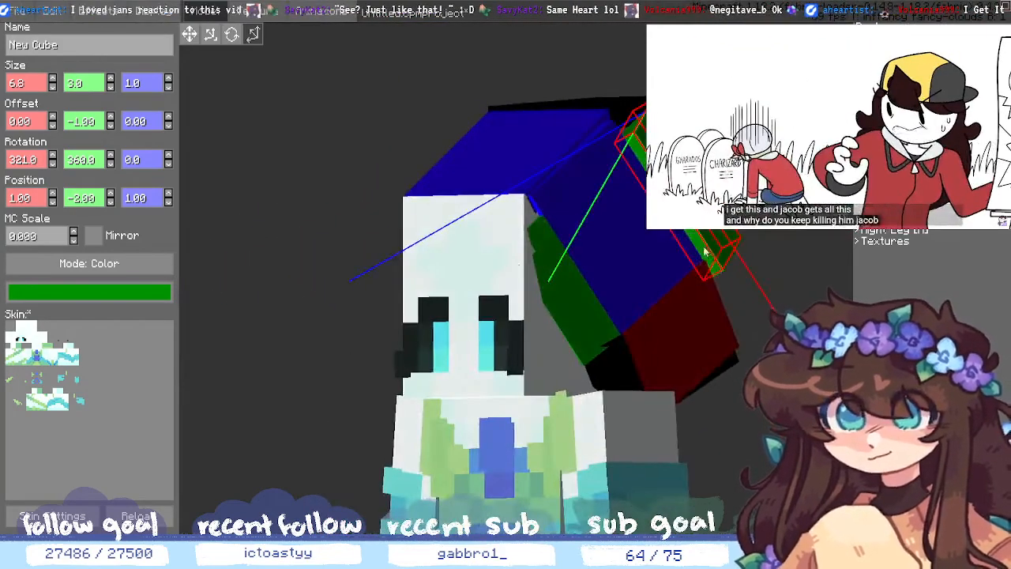
middle_click_drag(691, 257, 627, 245)
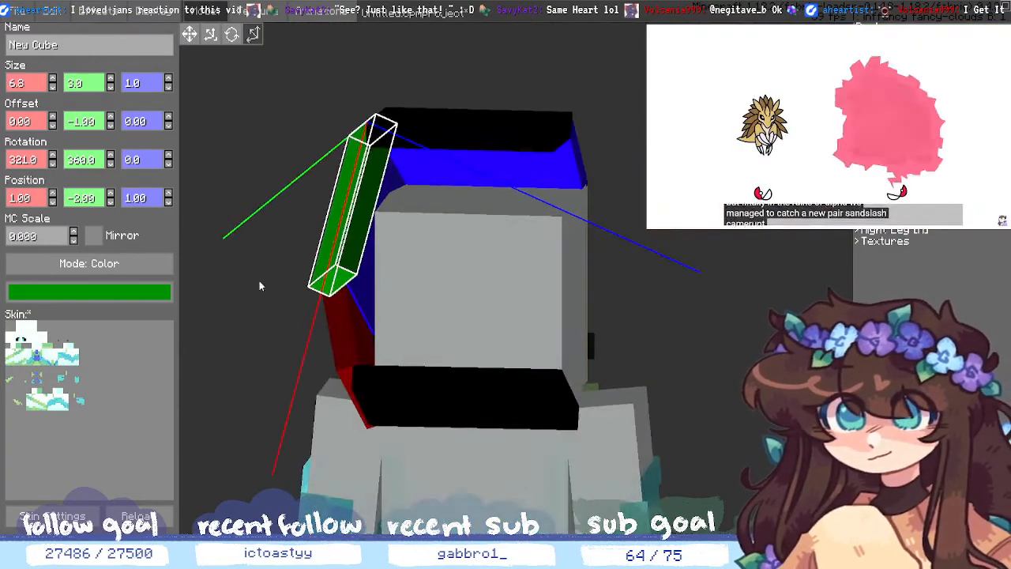
key("Delete")
- Orbit around the hair and select the blue 7.9×5×1 hair cube, viewing it from below
middle_click_drag(669, 310, 768, 325)
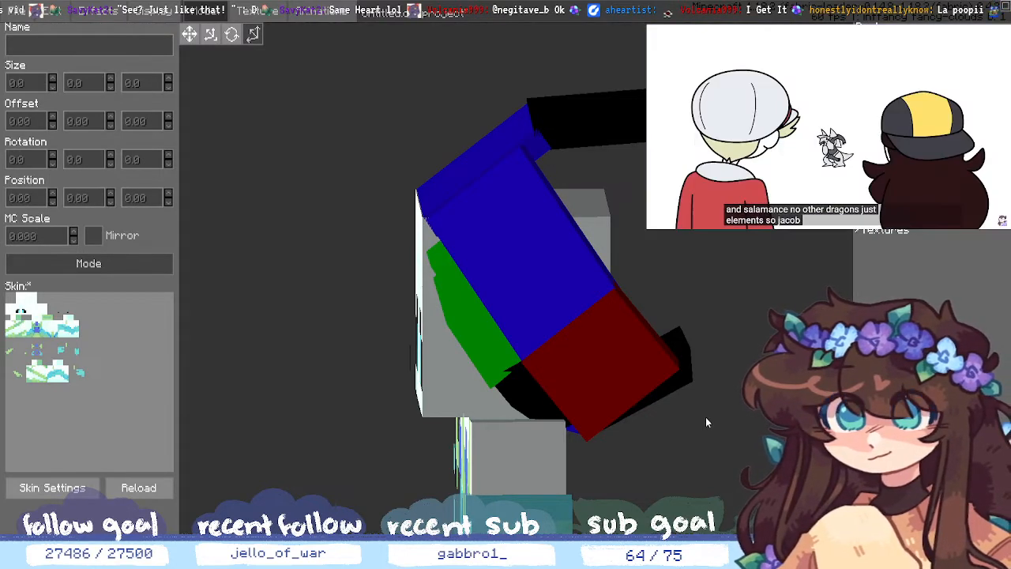
middle_click_drag(720, 406, 600, 372)
left_click(578, 375)
middle_click_drag(292, 316, 271, 387)
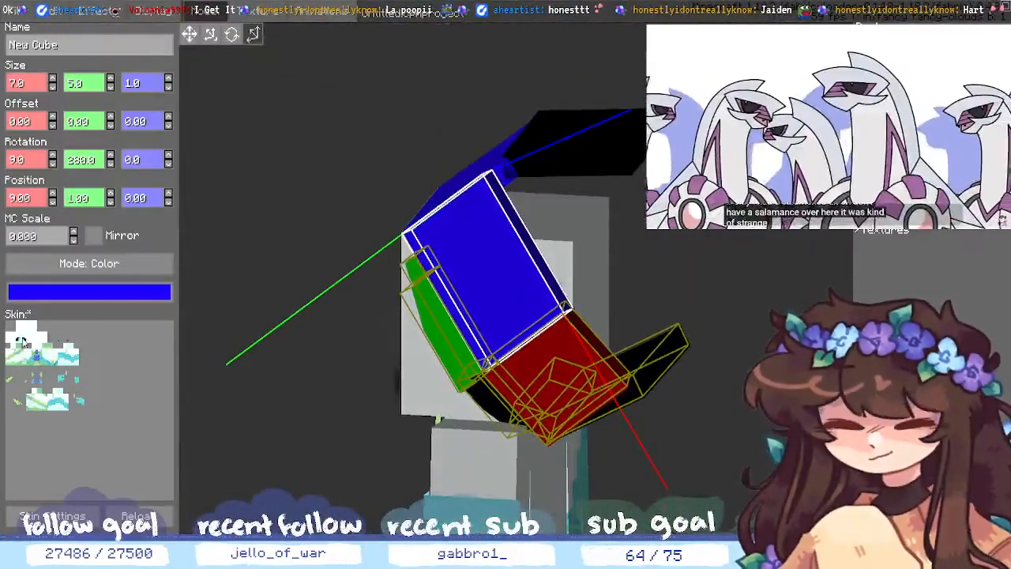
- Add a new 1×1×1 cube on the blue hair cube at Y position -1.00 and orbit to inspect it
left_click(868, 520)
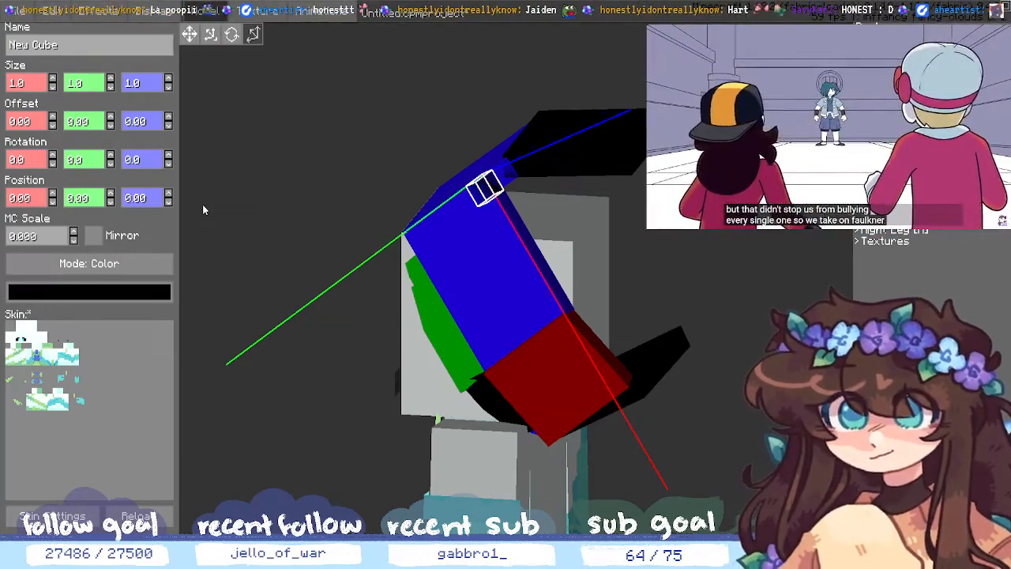
left_click(111, 193)
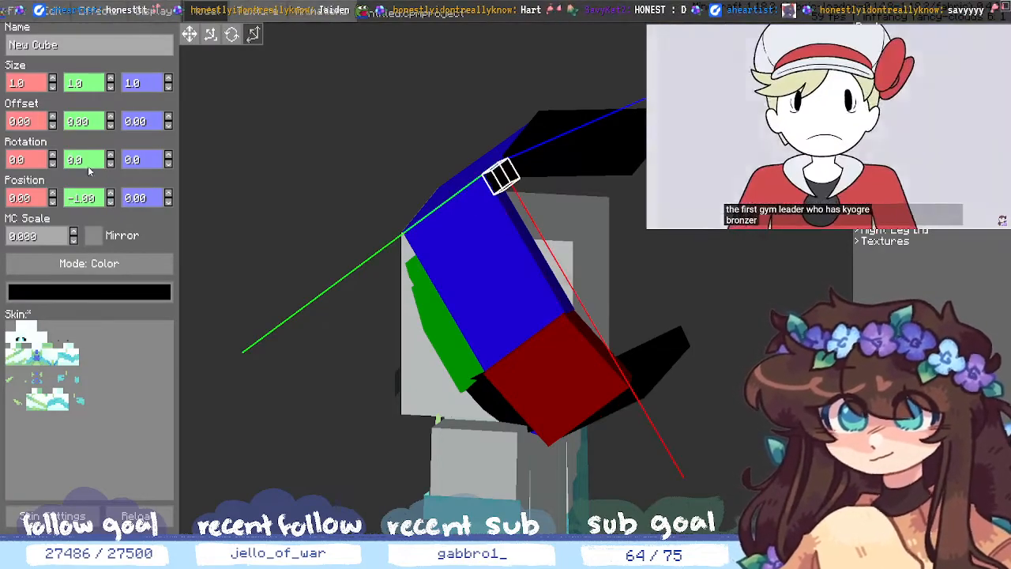
left_click_drag(184, 197, 237, 190)
left_click_drag(256, 177, 235, 149)
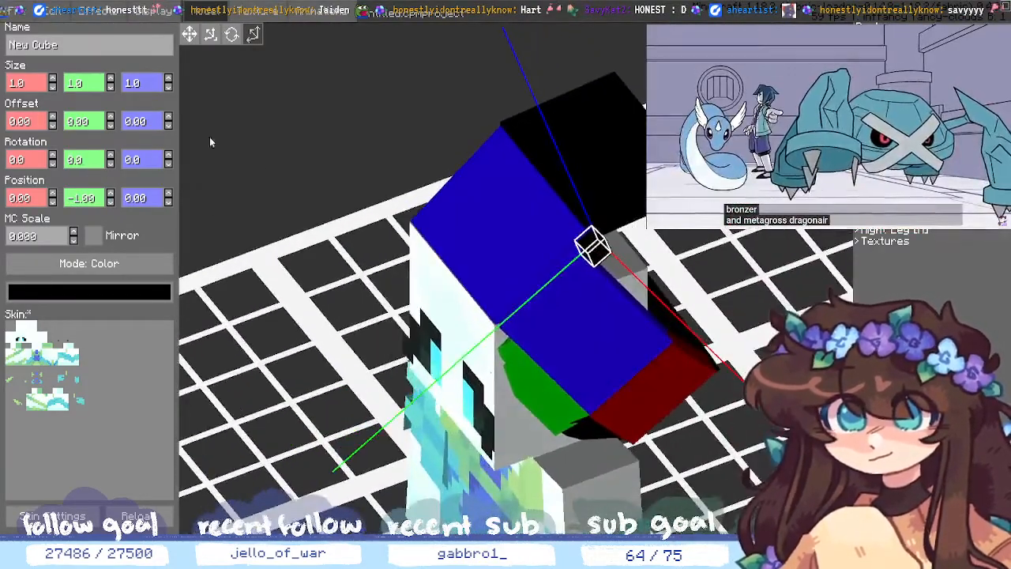
left_click_drag(234, 202, 300, 205)
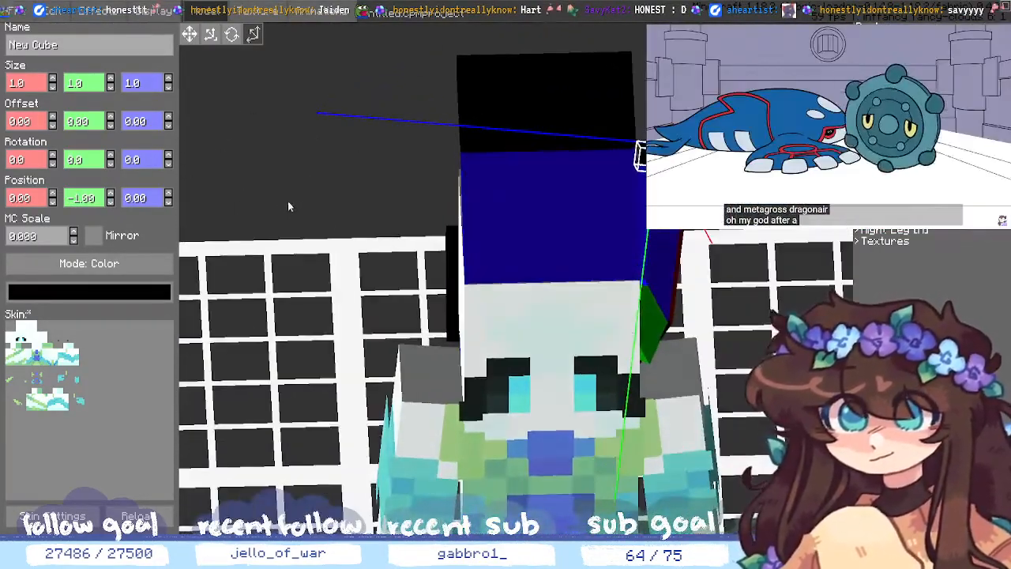
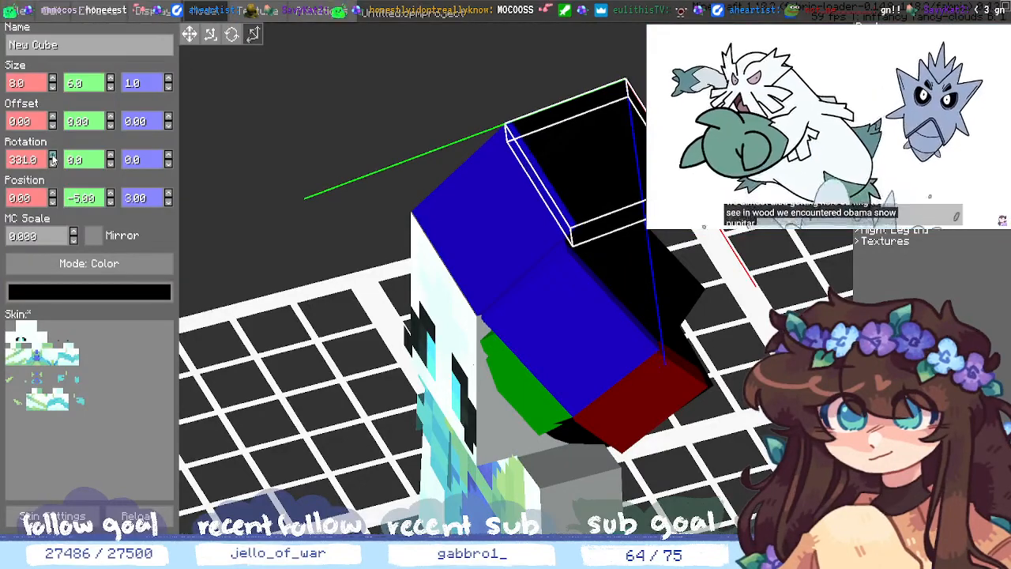
- Lower the black hair cube's Rotation X from 331 to 328 degrees, then deselect it
left_click(53, 164)
left_click(53, 164)
left_click(53, 163)
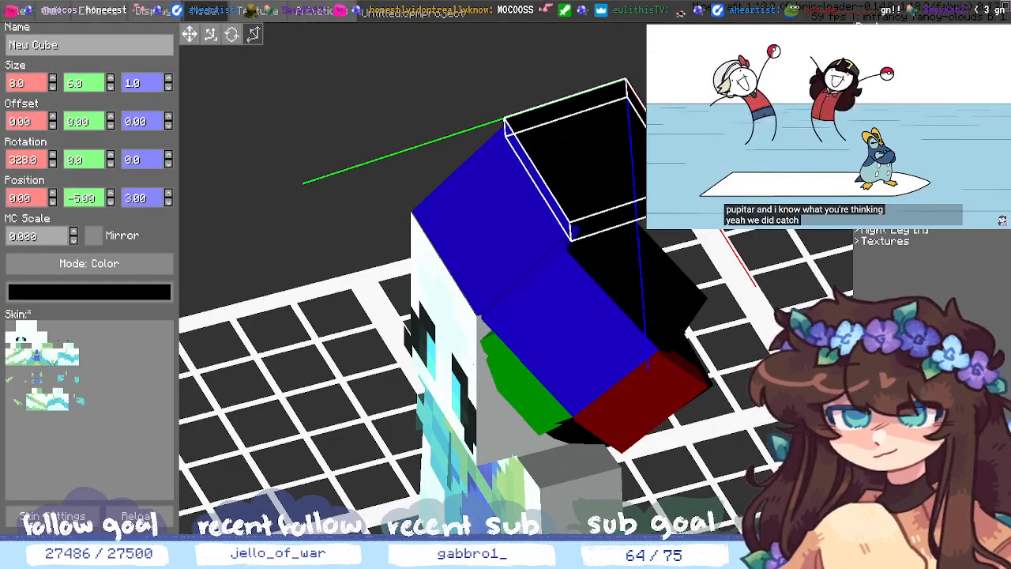
left_click(331, 260)
- Lengthen the black hair cube to width 8, fine-tune its height, and save the project
middle_click_drag(331, 261, 260, 189)
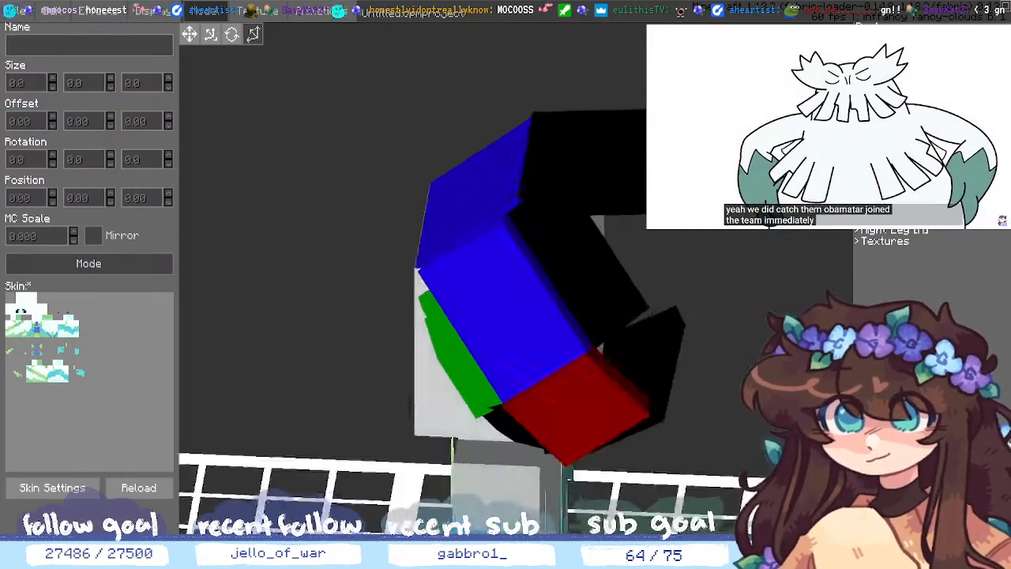
middle_click_drag(778, 339, 751, 405)
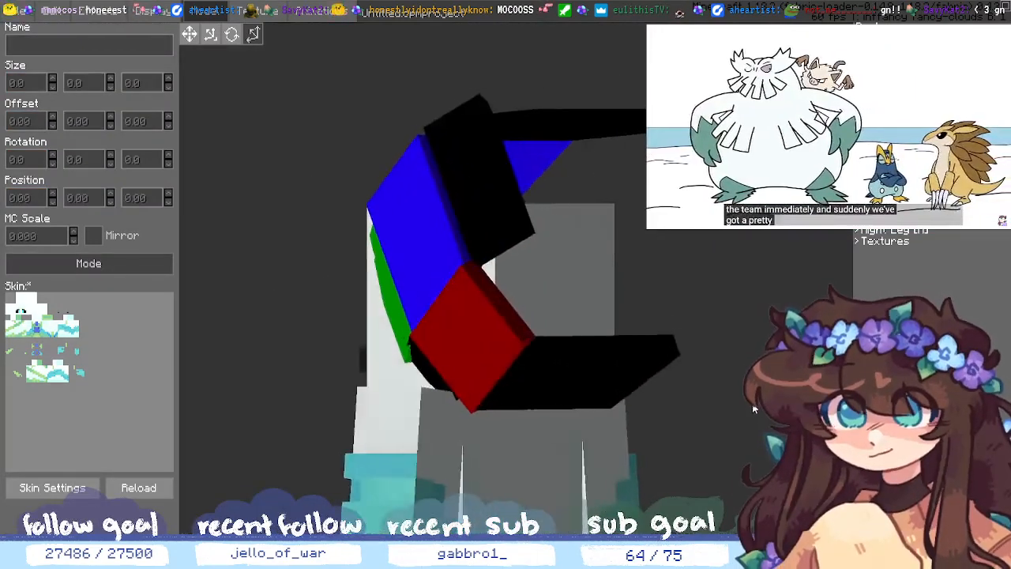
left_click(486, 195)
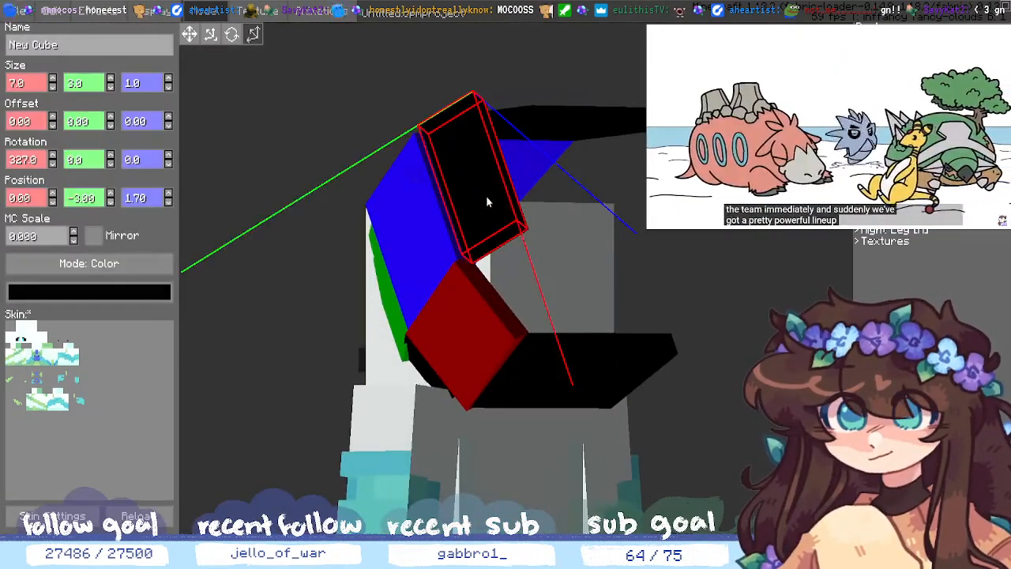
left_click(52, 79)
left_click(111, 80)
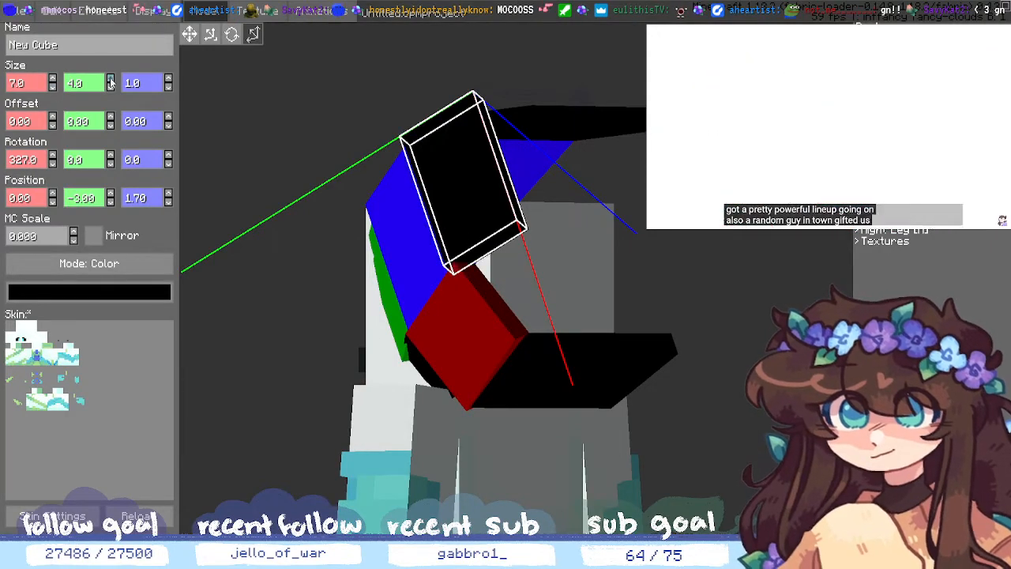
left_click(111, 87)
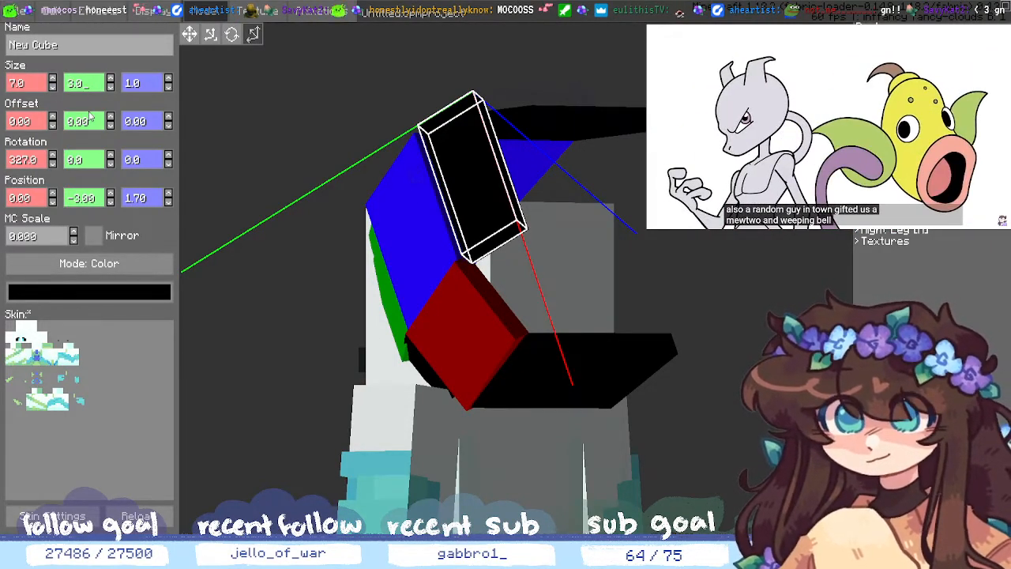
key("BackSpace")
type("5")
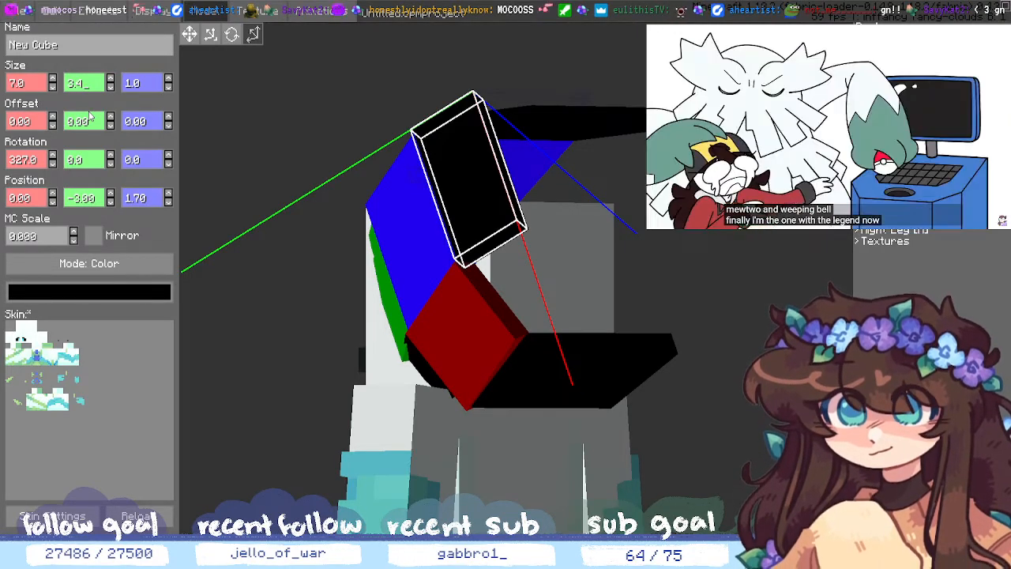
key("BackSpace")
type("3")
left_click(623, 190)
middle_click_drag(623, 190, 720, 344)
key("ctrl+s")
- Shorten the black cube's width and set its X position to 0.50, keeping Y at -3.00
left_click(503, 204)
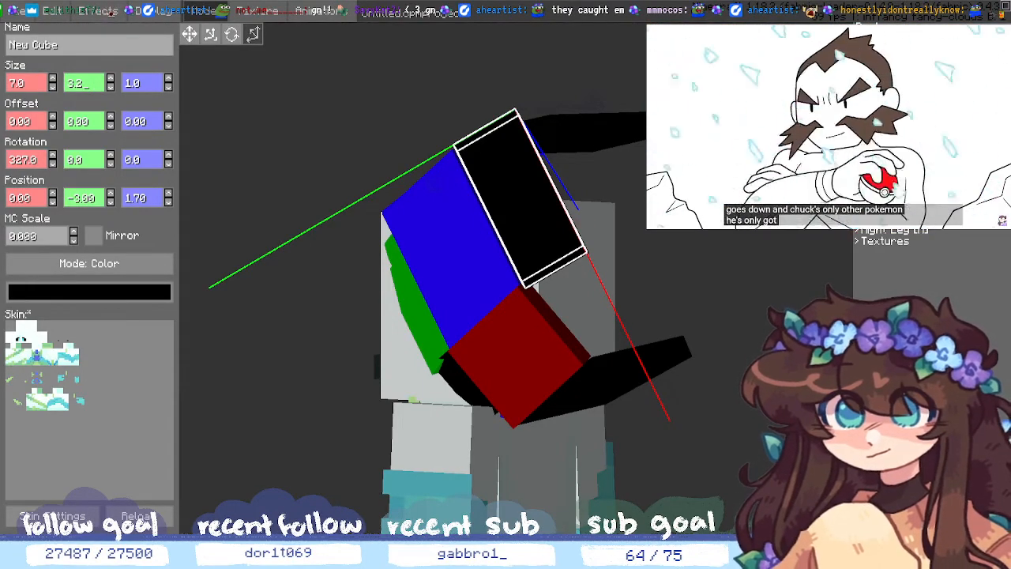
left_click(54, 89)
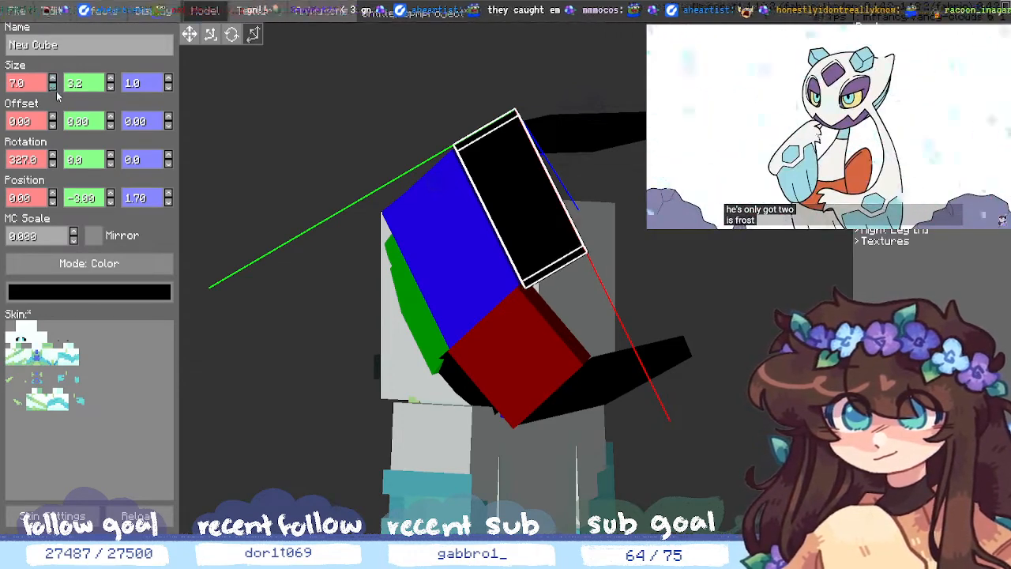
left_click(54, 89)
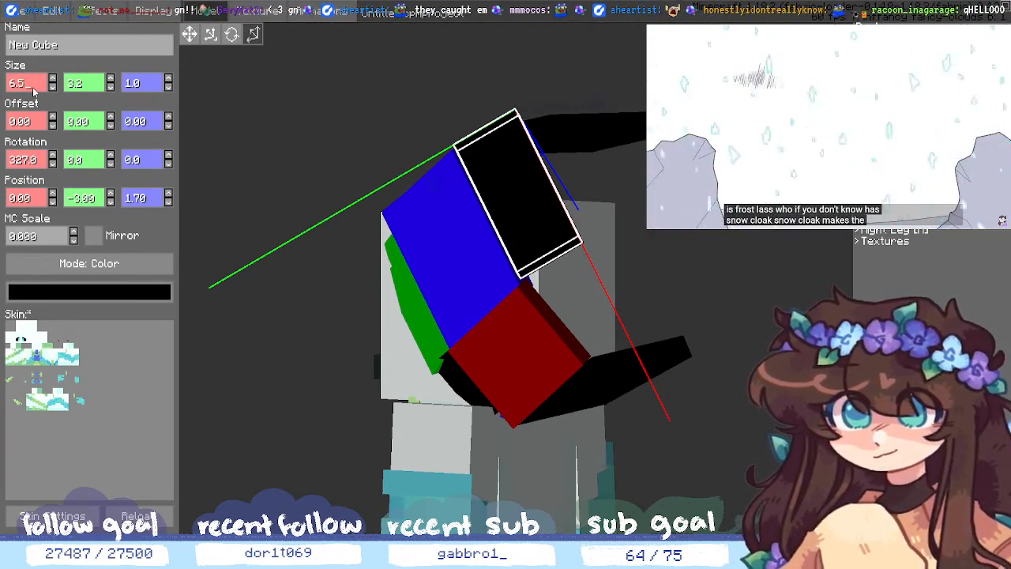
left_click(112, 194)
left_click(113, 202)
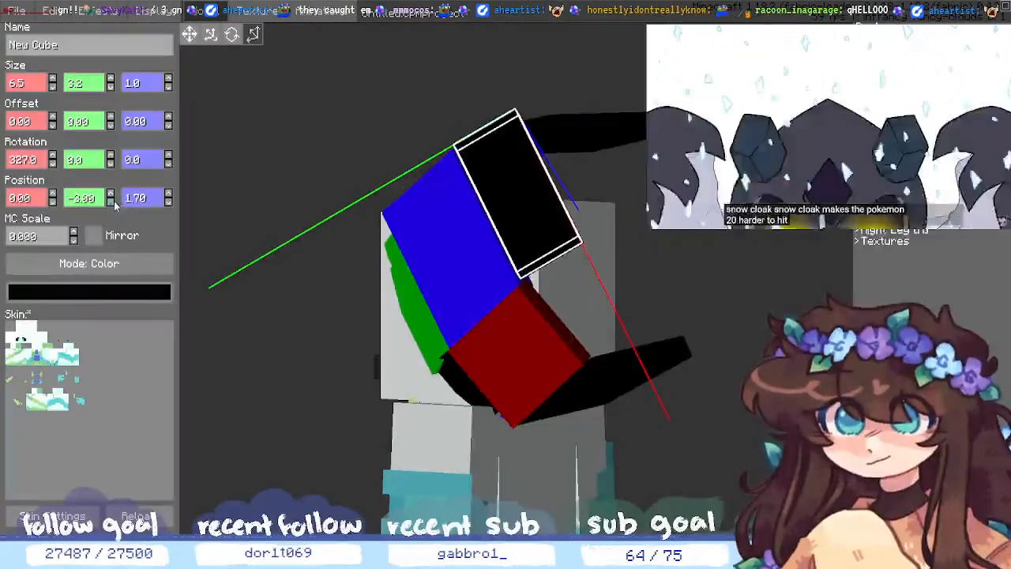
left_click(52, 195)
left_click(53, 202)
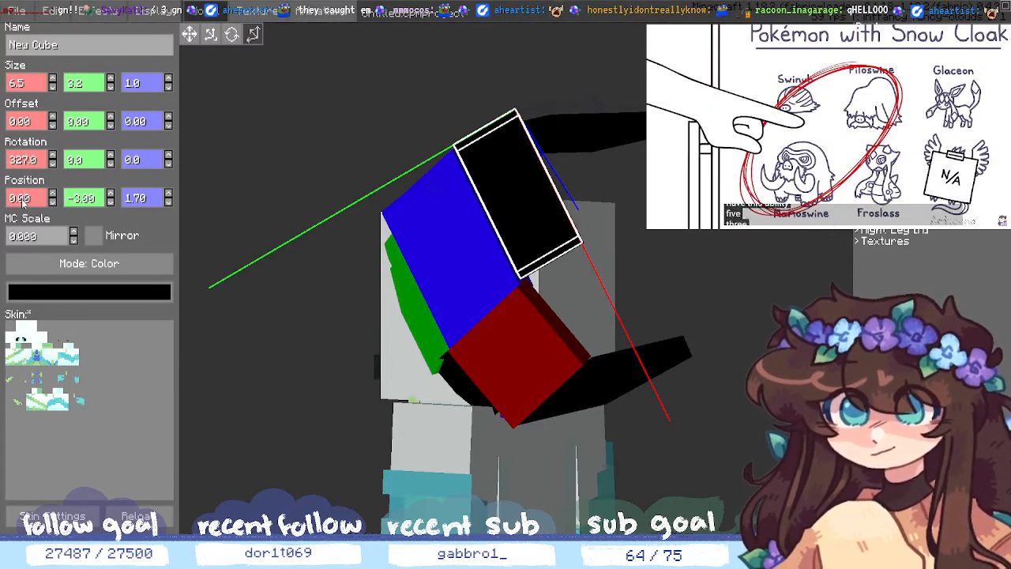
key("BackSpace")
type("5")
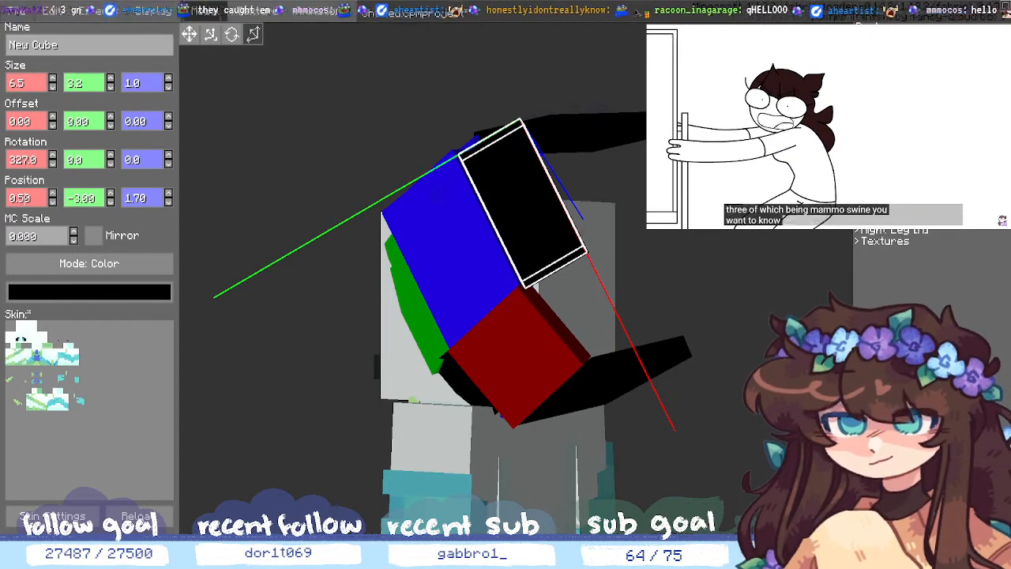
left_click(722, 392)
middle_click_drag(723, 392, 669, 391)
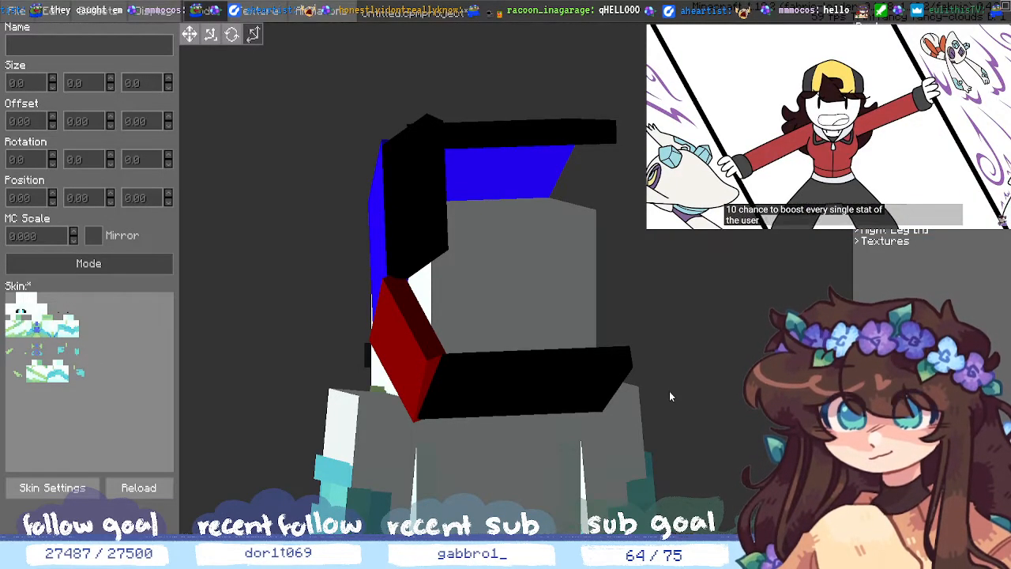
- Retype the black hair cube's width and set its height to 3.4, then view it from above
middle_click_drag(300, 301, 381, 322)
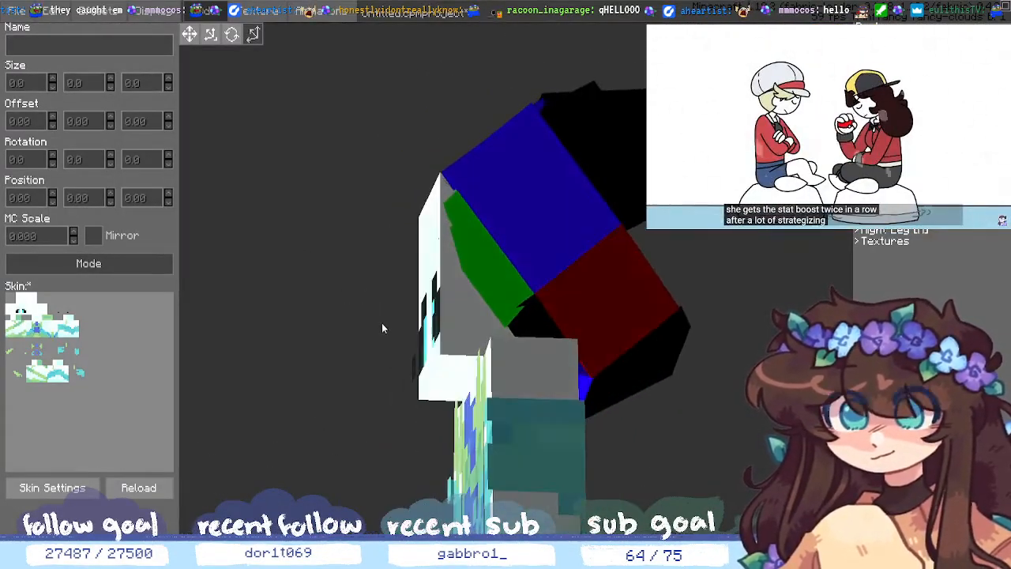
left_click(619, 176)
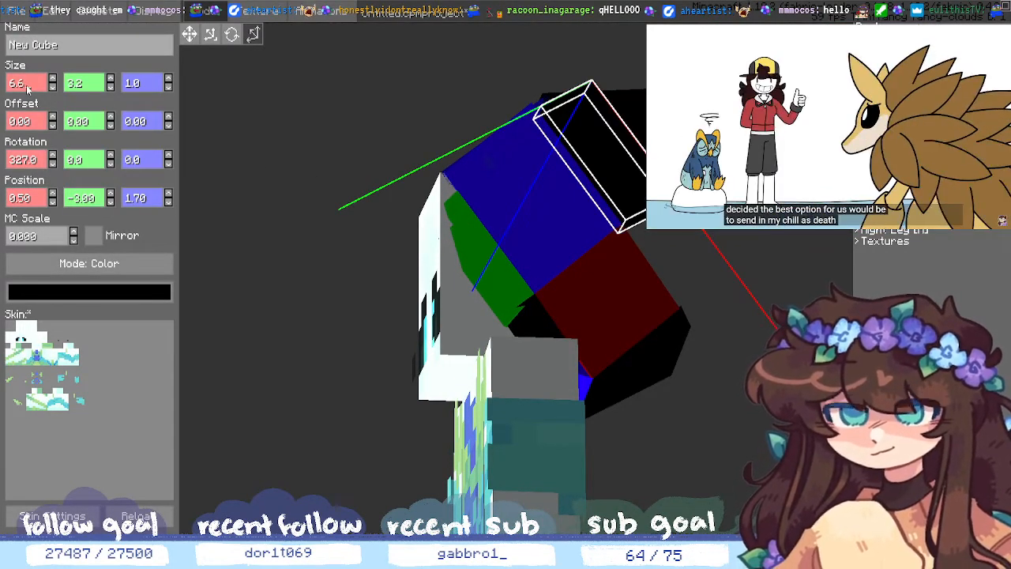
type(".5")
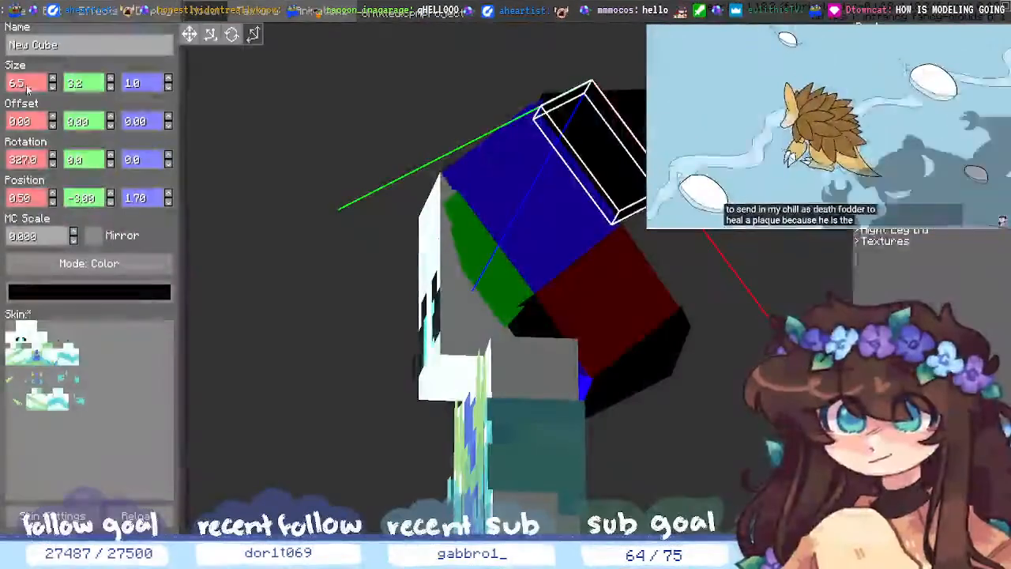
left_click(84, 87)
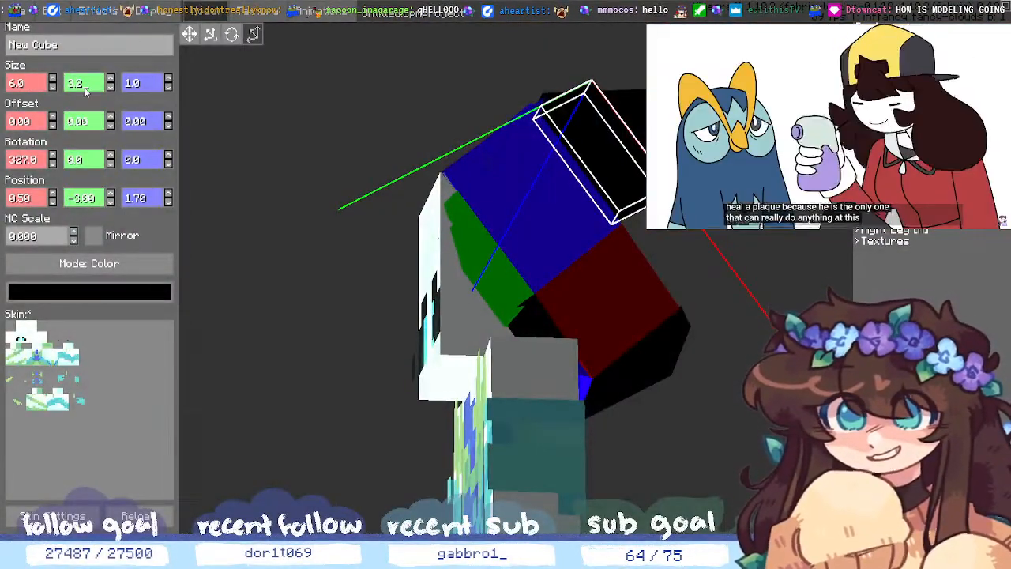
key("BackSpace")
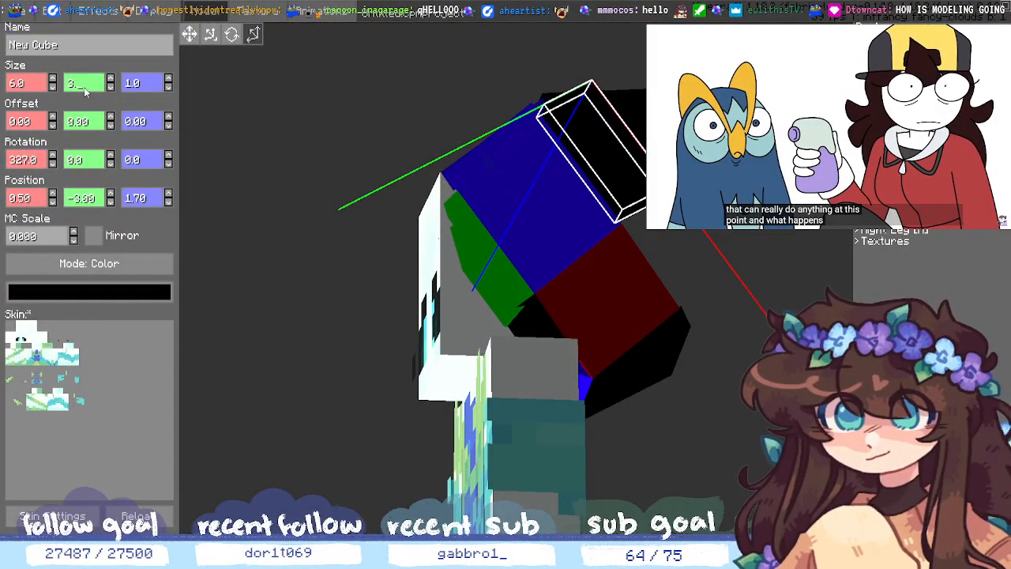
type("3")
key("BackSpace")
type("4")
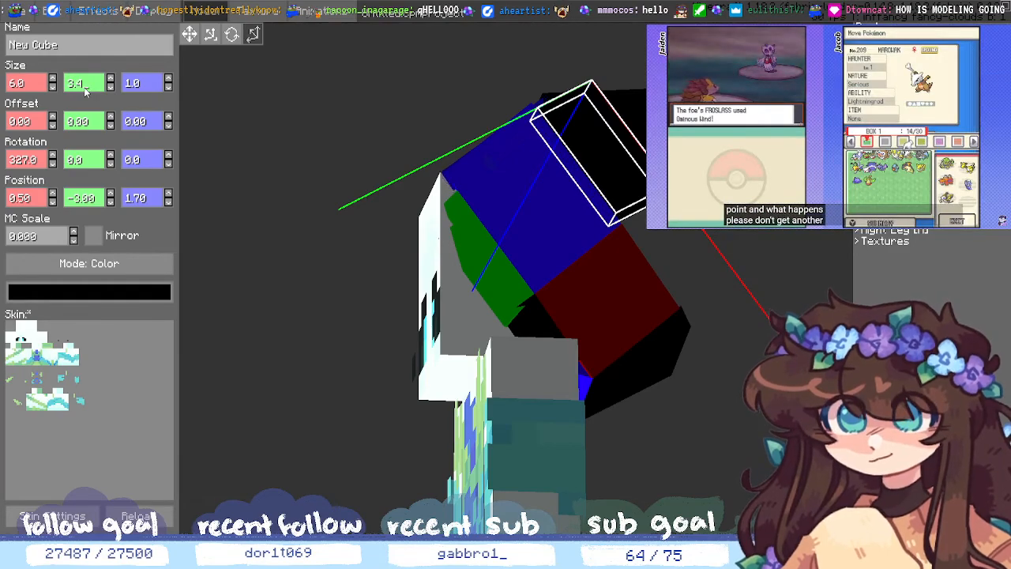
left_click(762, 327)
middle_click_drag(762, 327, 665, 308)
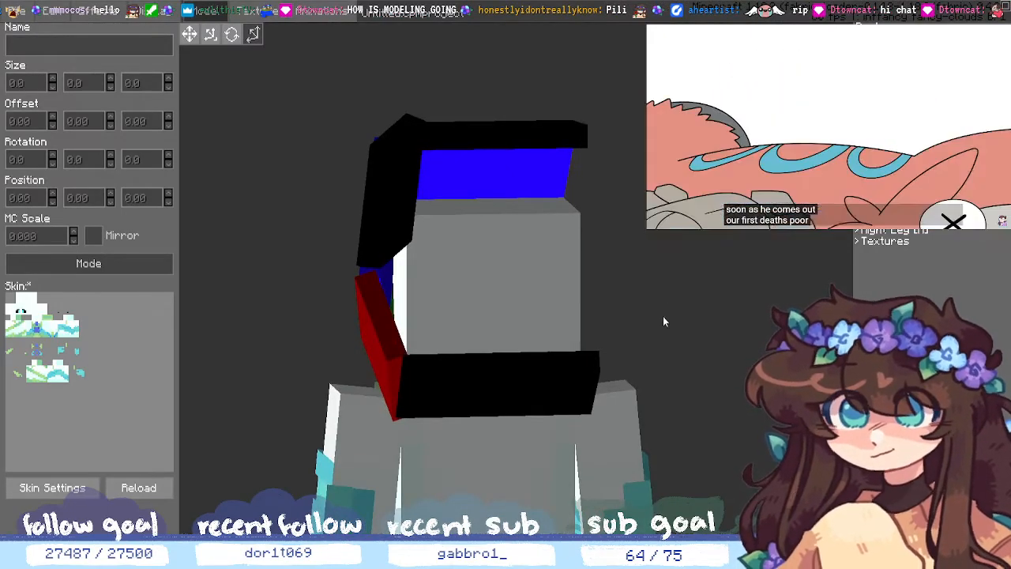
middle_click_drag(708, 325, 943, 367)
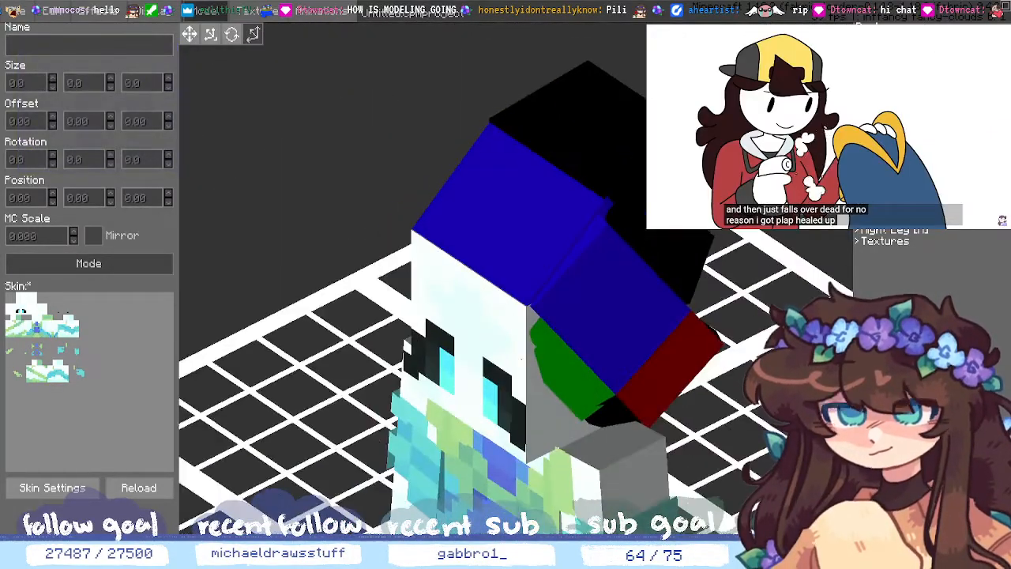
- Give the top blue hair cube the white preset colour (F9FFFE), keeping it a solid colour
left_click(513, 213)
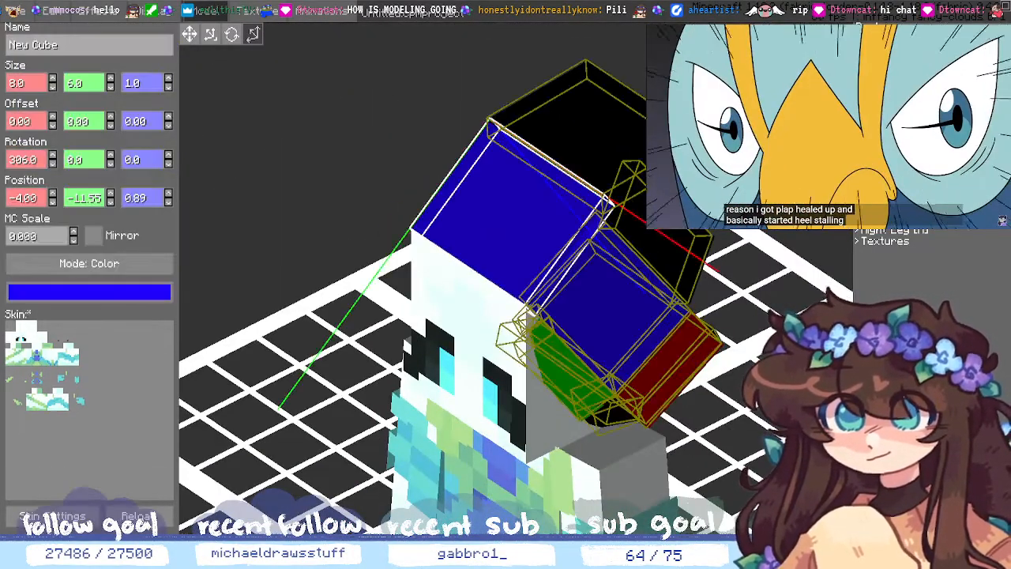
left_click(149, 291)
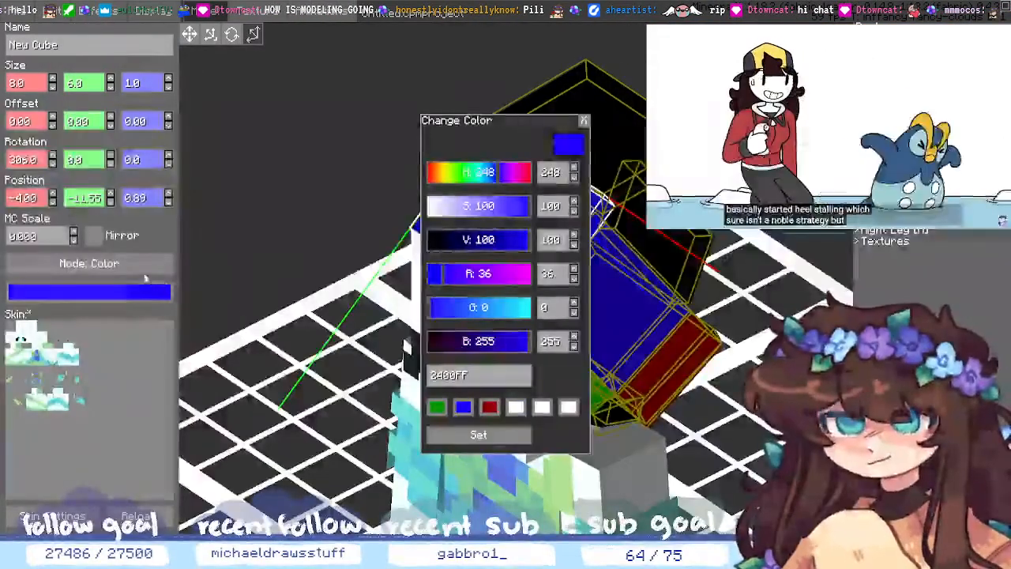
left_click(583, 120)
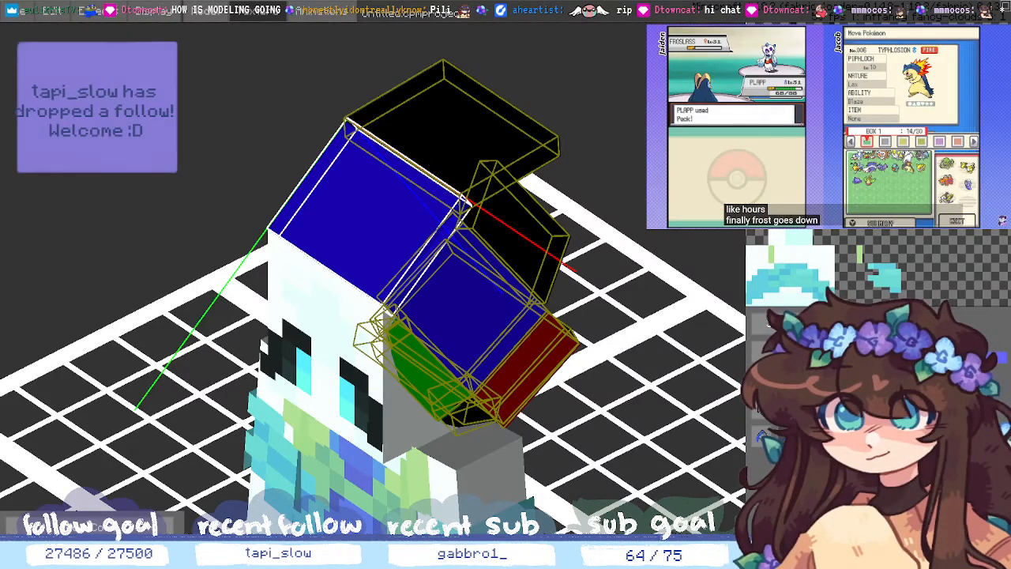
left_click(91, 525)
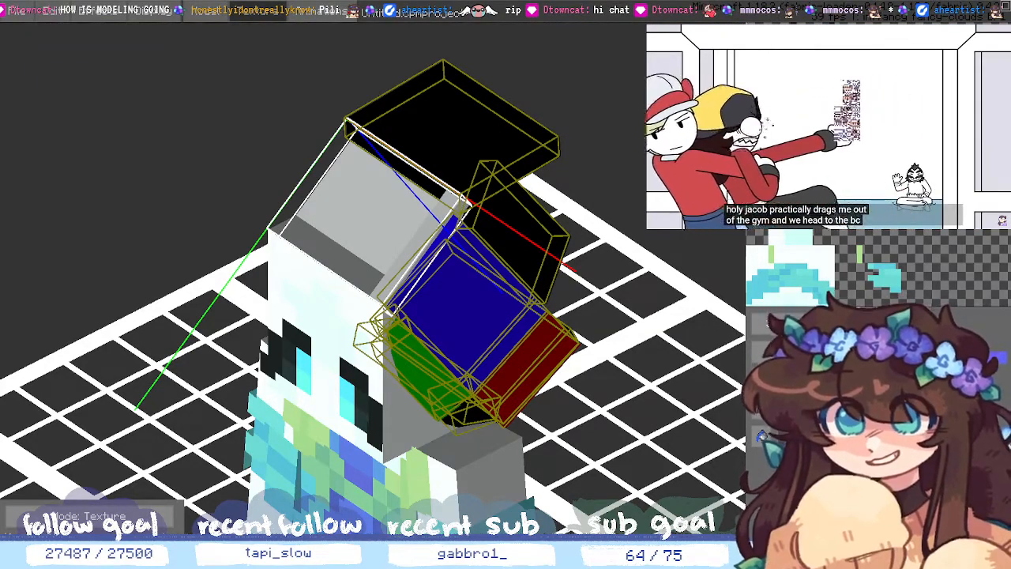
left_click(92, 516)
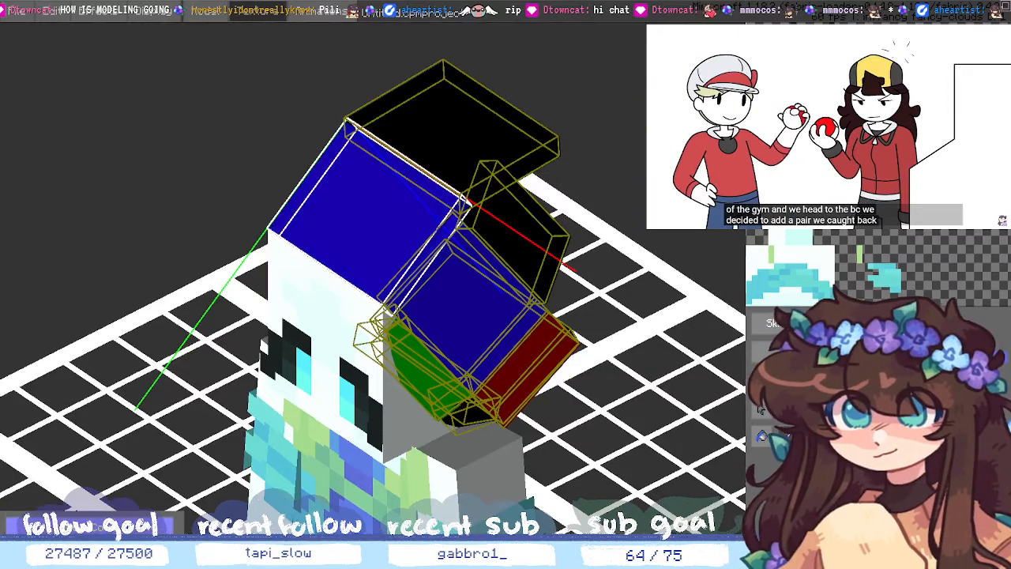
left_click(93, 546)
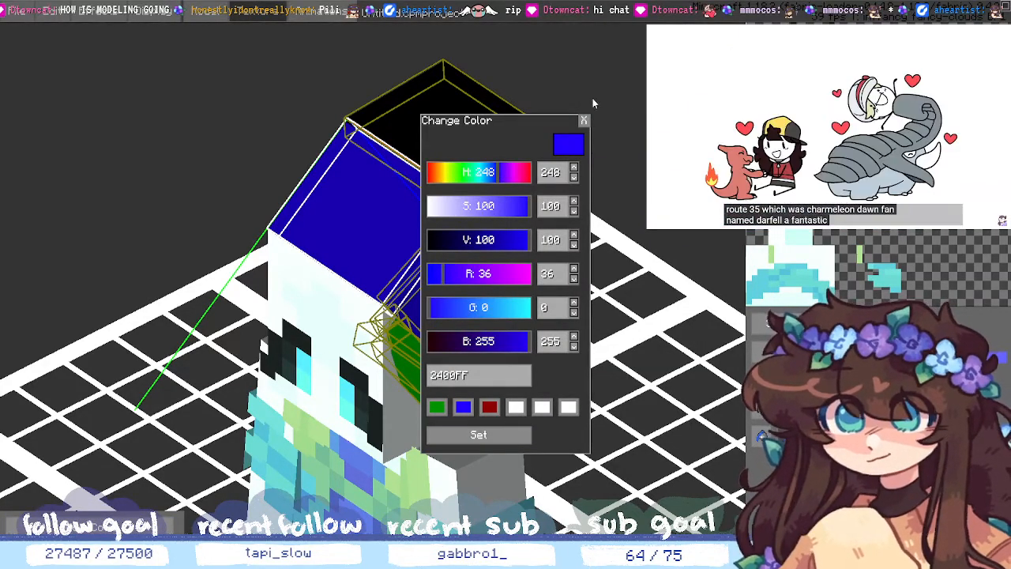
left_click(583, 120)
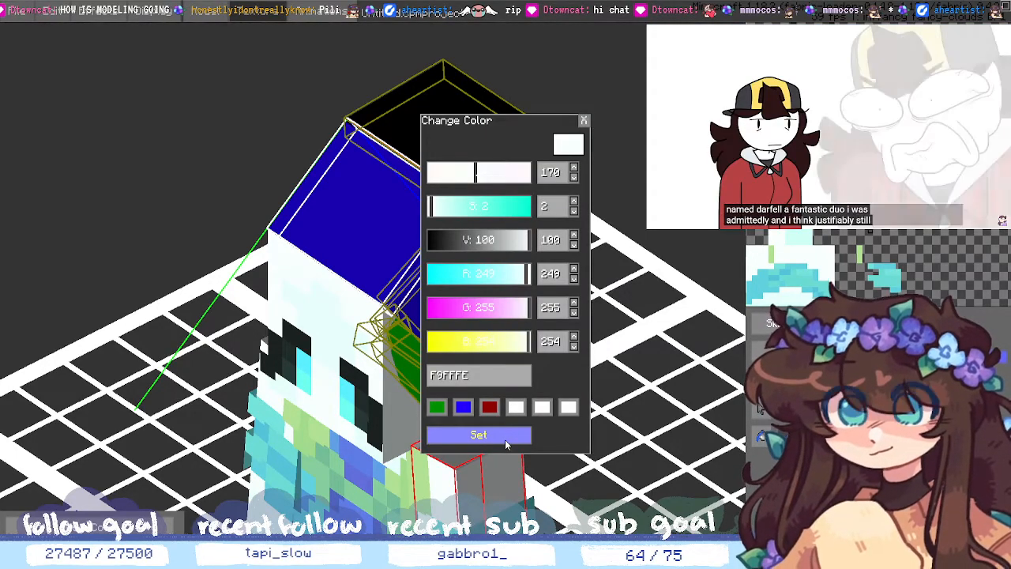
left_click(504, 439)
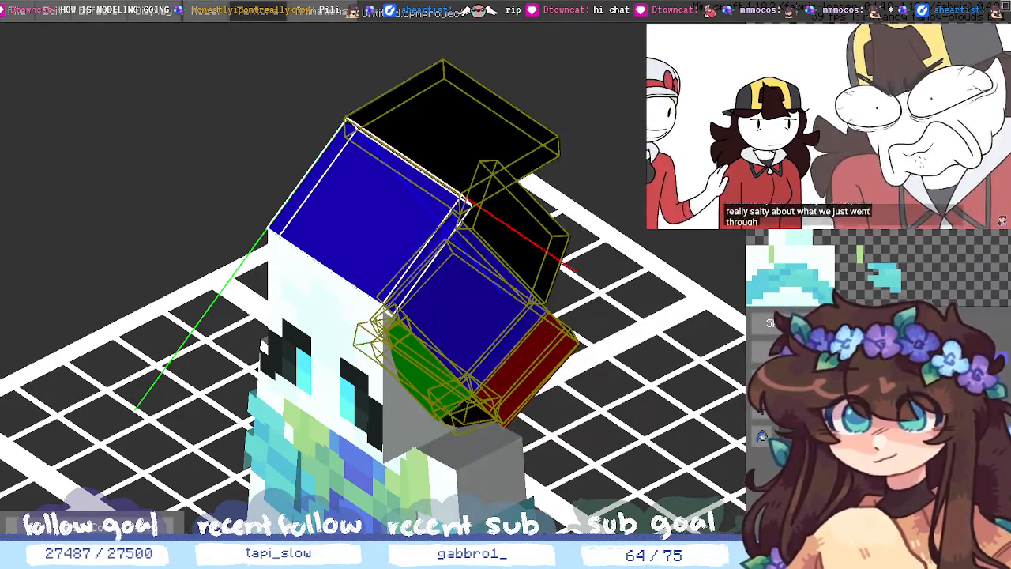
left_click(760, 411)
left_click(439, 411)
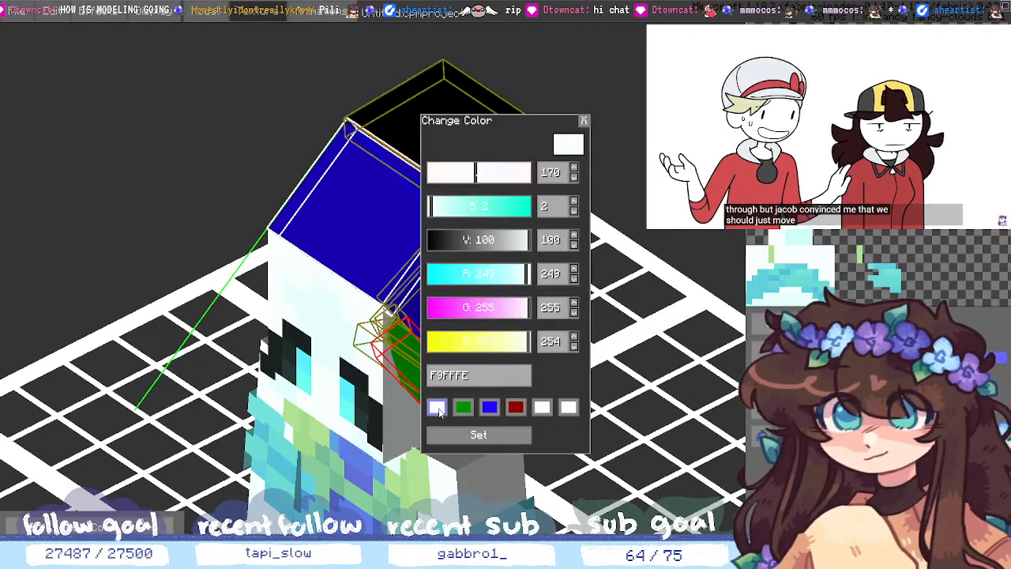
left_click(455, 435)
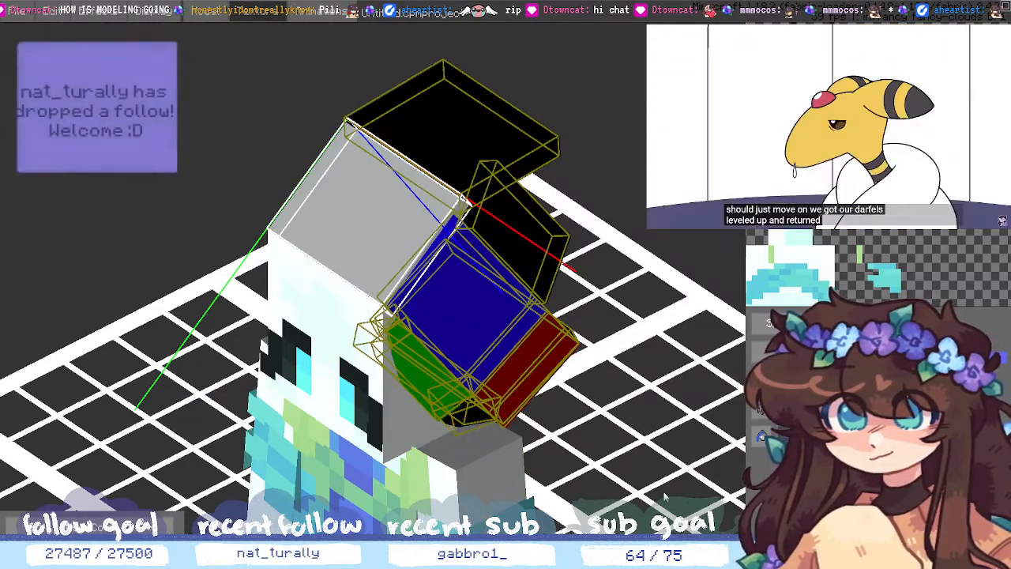
middle_click_drag(726, 435, 696, 371)
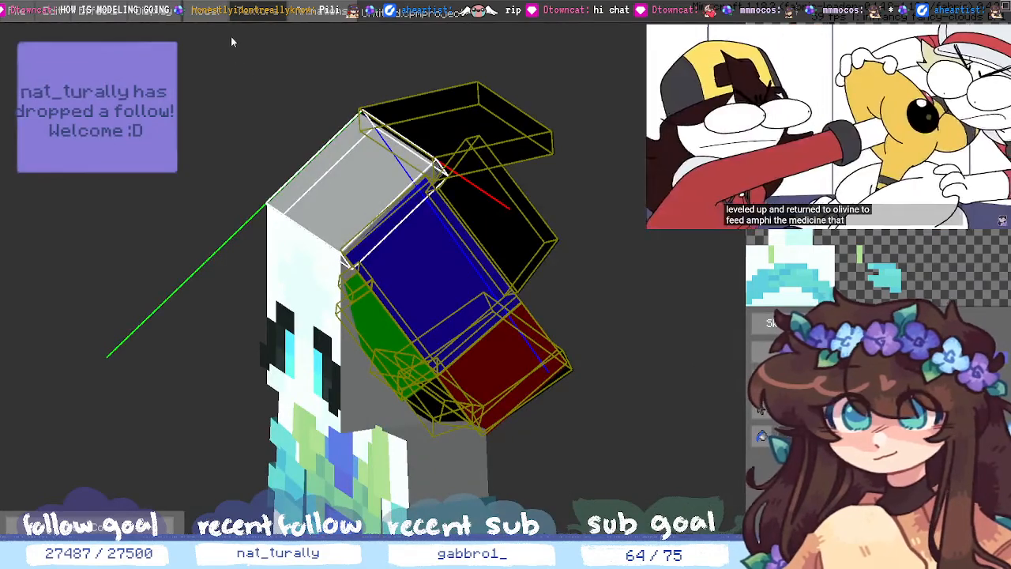
- Recolor the green hair cube white and leave the Hat in Texture mode
left_click(525, 251)
left_click(527, 322)
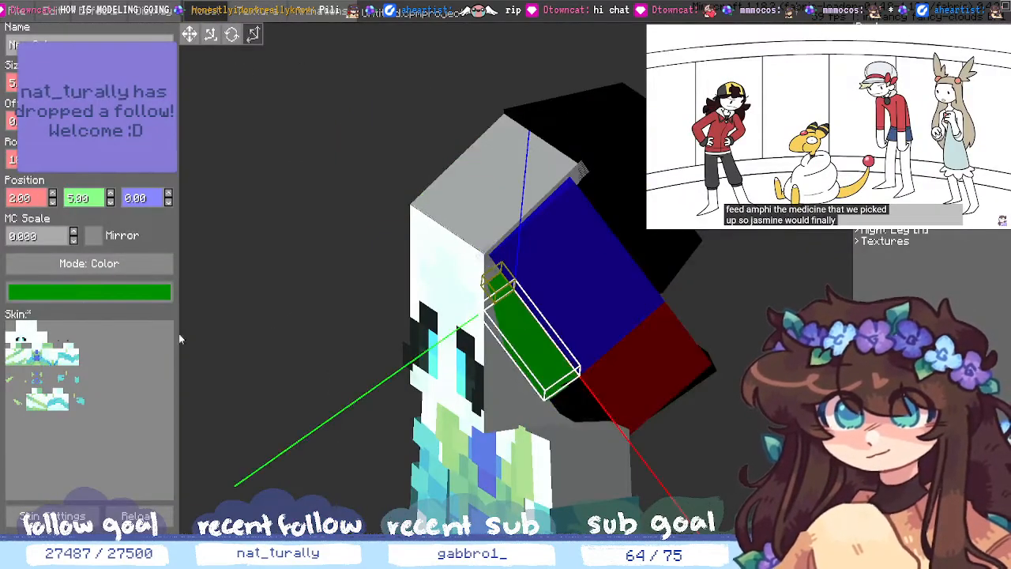
left_click(76, 291)
left_click(436, 406)
left_click(441, 431)
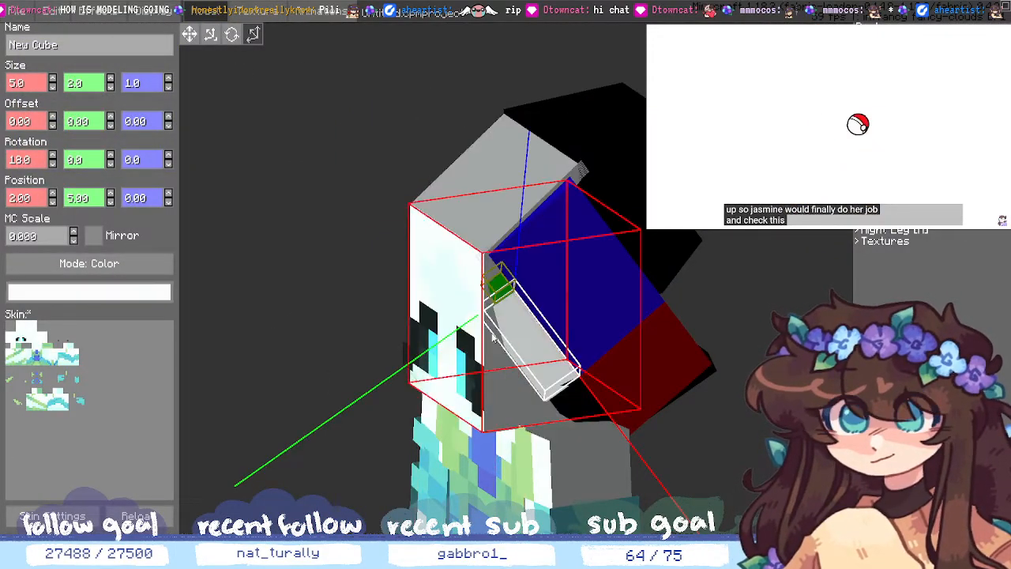
left_click(430, 332)
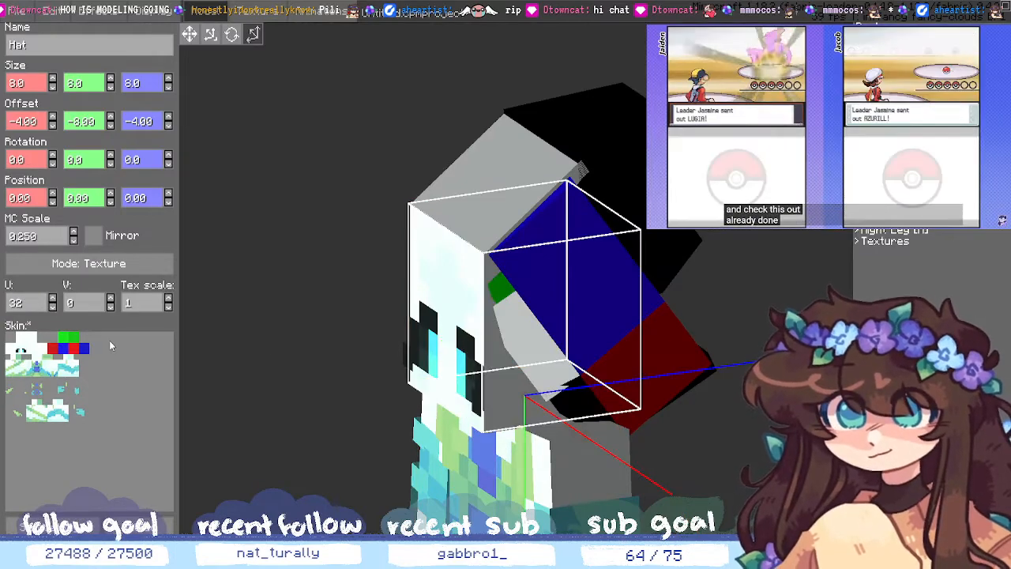
left_click(82, 267)
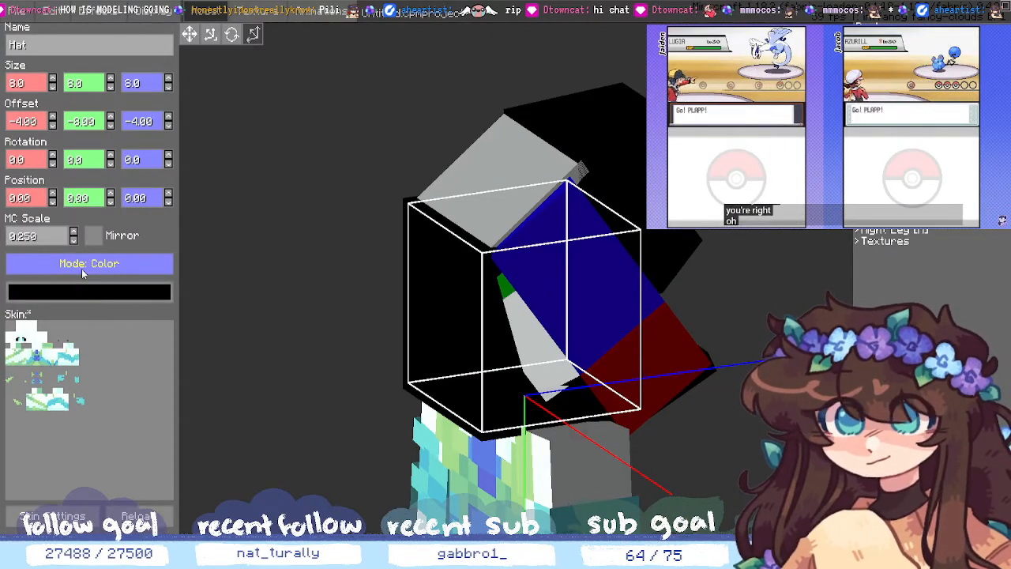
left_click(81, 269)
- Apply the white preset to the tiny green cube and a small black hair cube
left_click(501, 286)
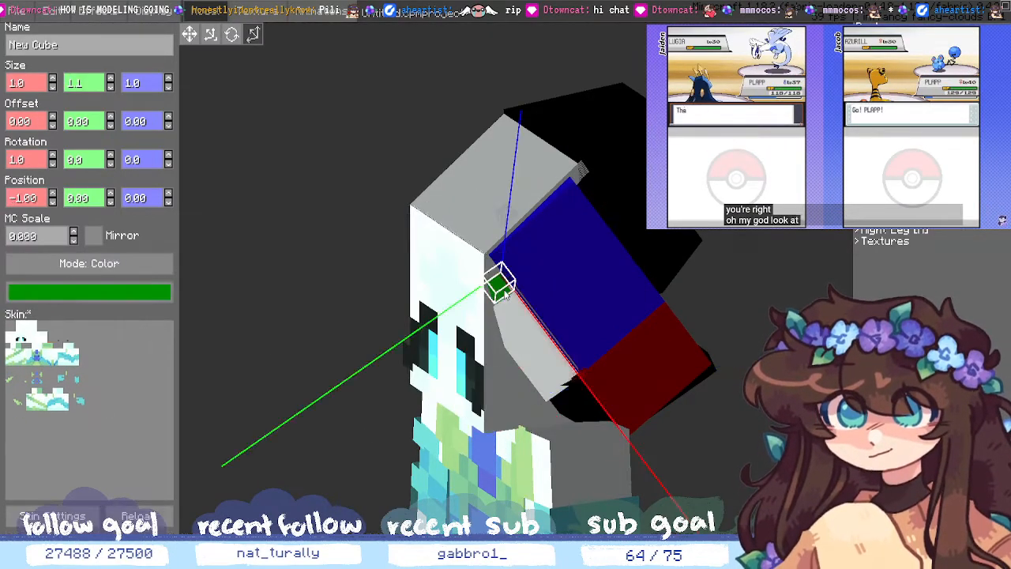
left_click(130, 292)
left_click(436, 407)
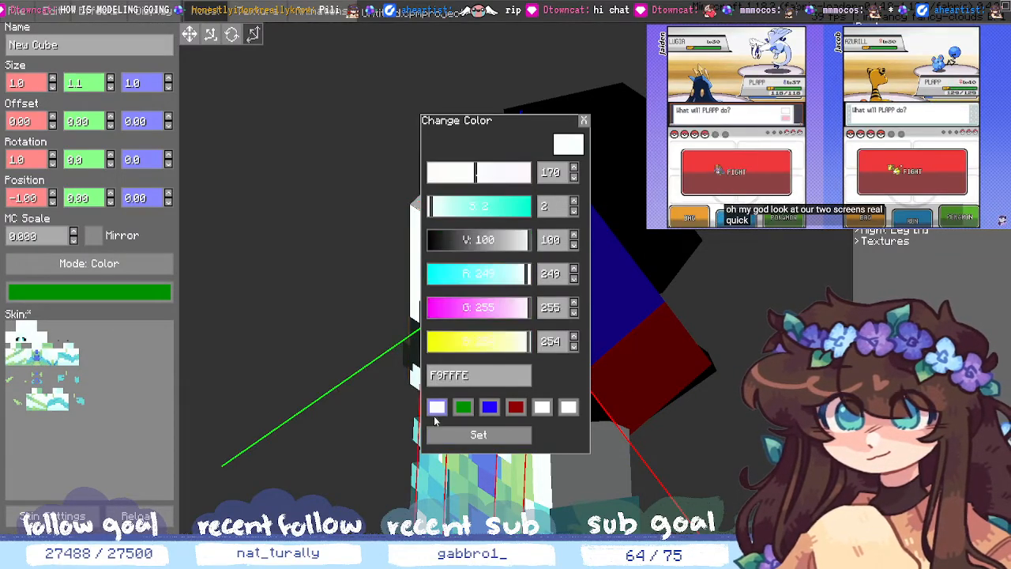
left_click(479, 435)
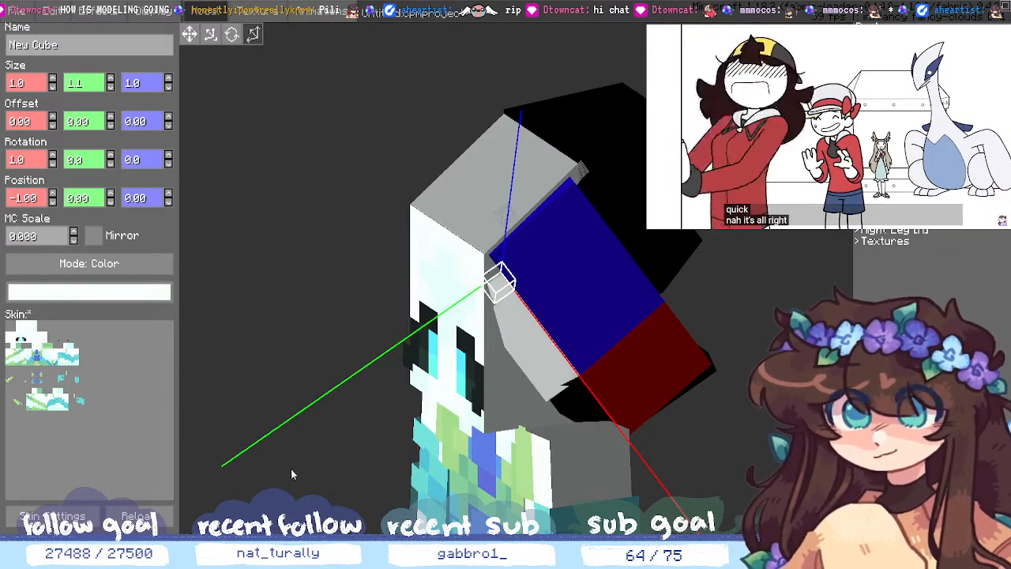
left_click_drag(290, 471, 247, 487)
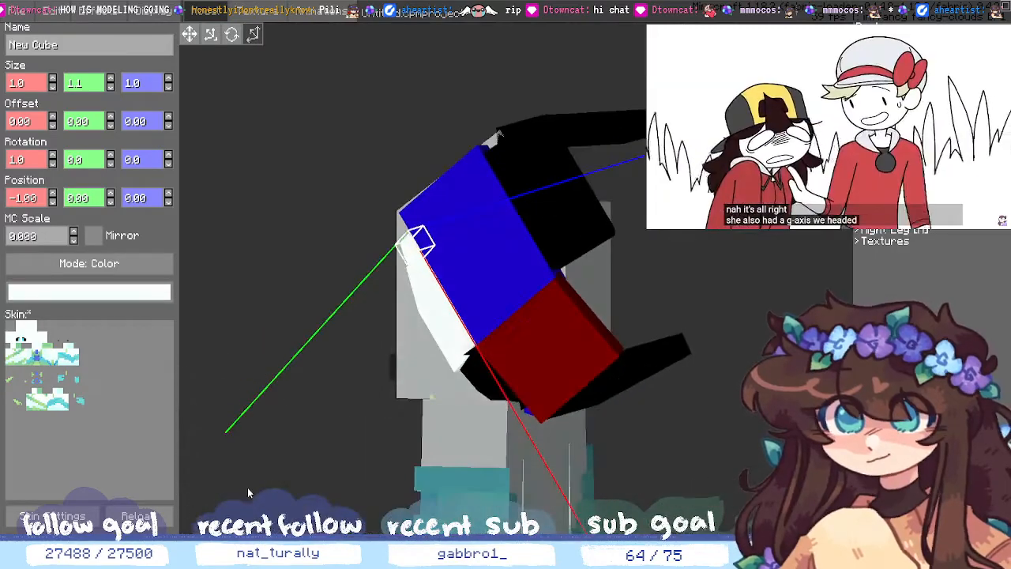
left_click(476, 382)
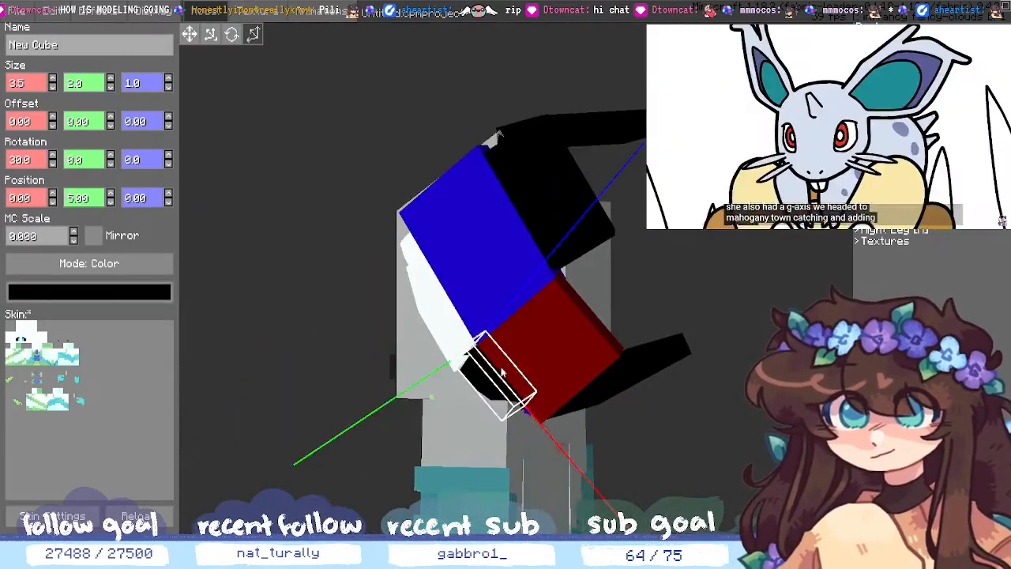
left_click(93, 292)
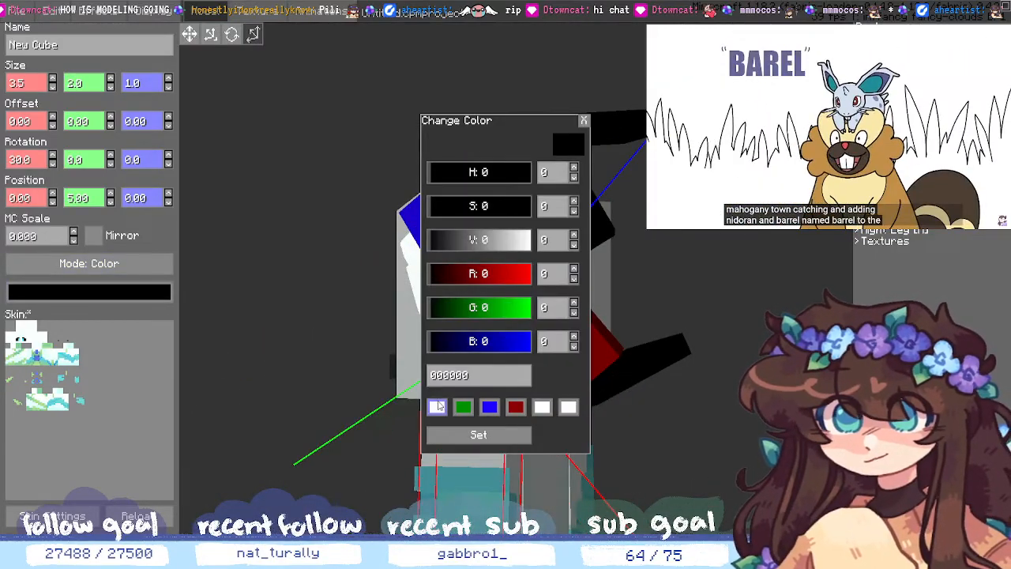
left_click(437, 405)
left_click(479, 435)
left_click(296, 414)
left_click_drag(295, 414, 440, 383)
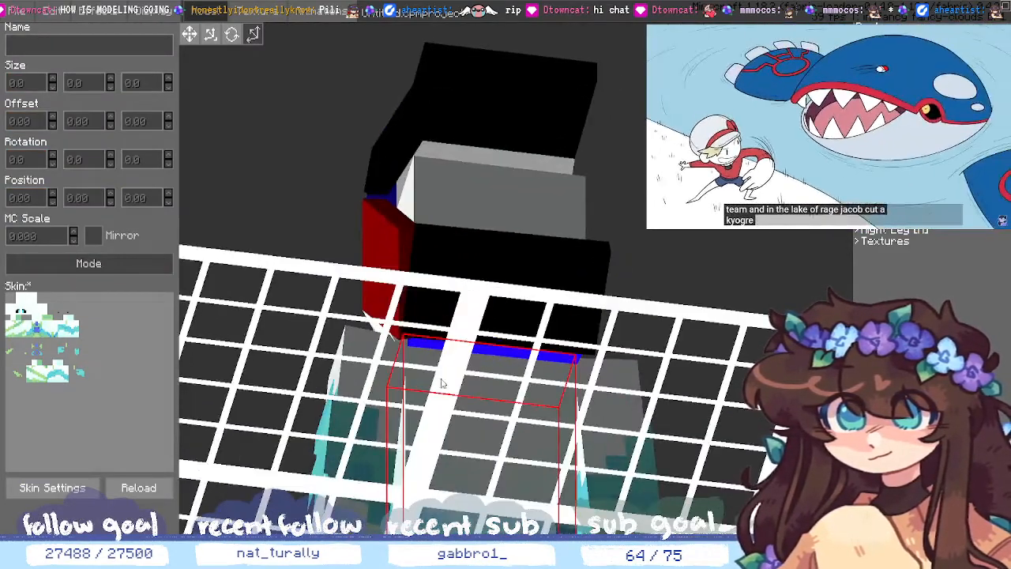
- Apply the white preset swatch to the lower blue hair cube
left_click(515, 358)
left_click(154, 297)
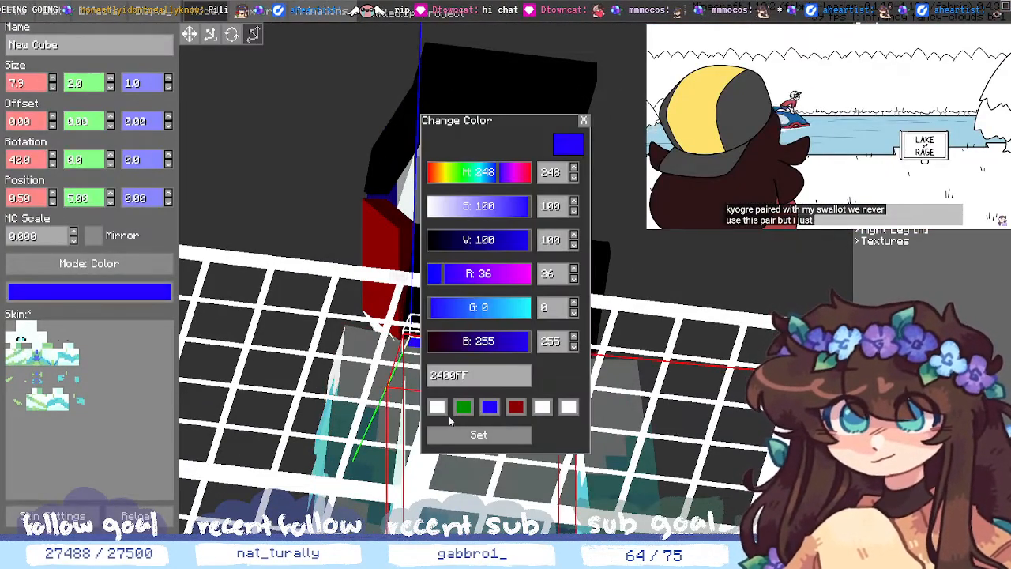
left_click(437, 406)
left_click(478, 434)
left_click(766, 345)
middle_click_drag(766, 345, 696, 336)
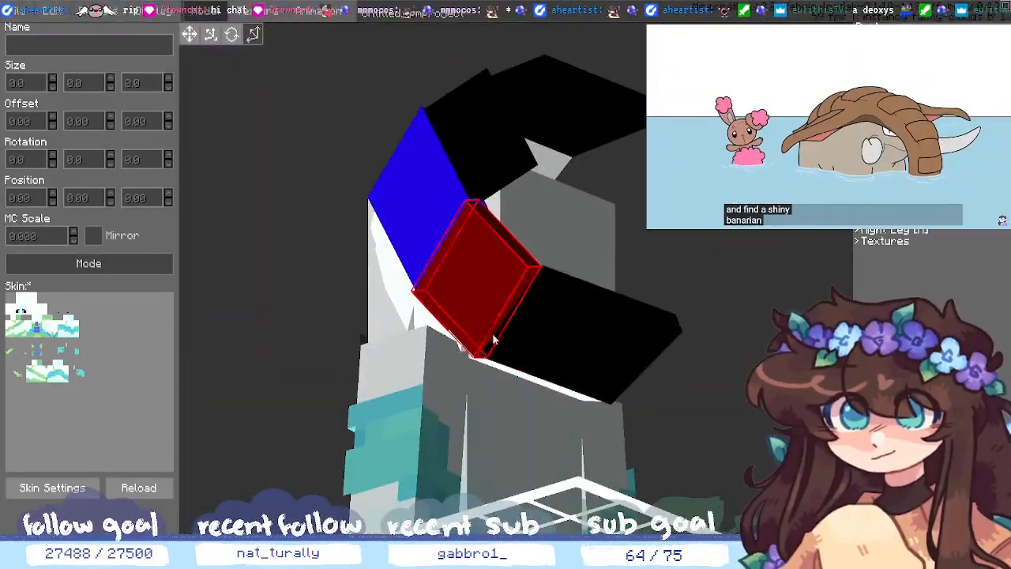
- Recolor the red cube (kept at X 7.90) and the long black cube white
left_click(475, 319)
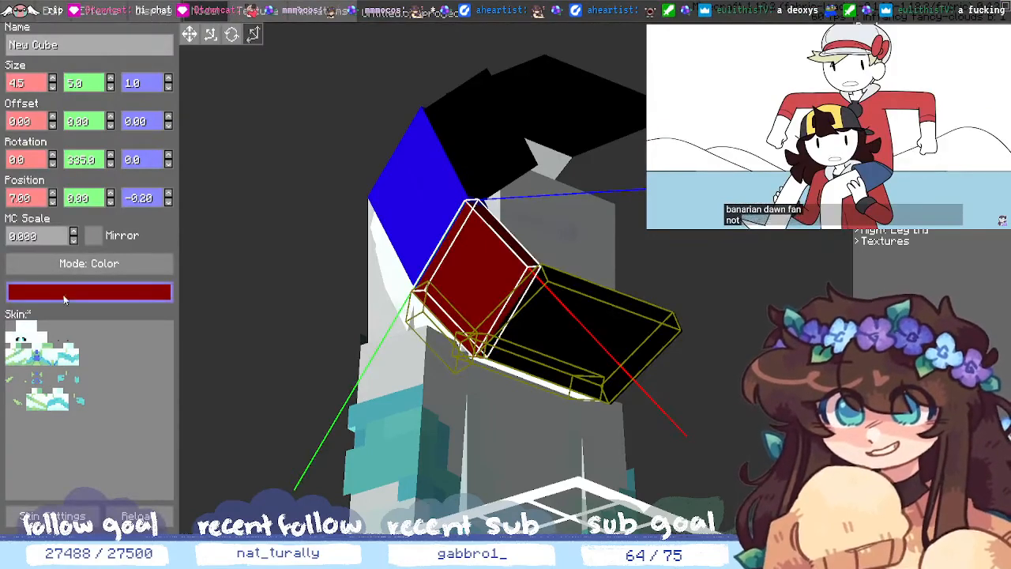
left_click(52, 195)
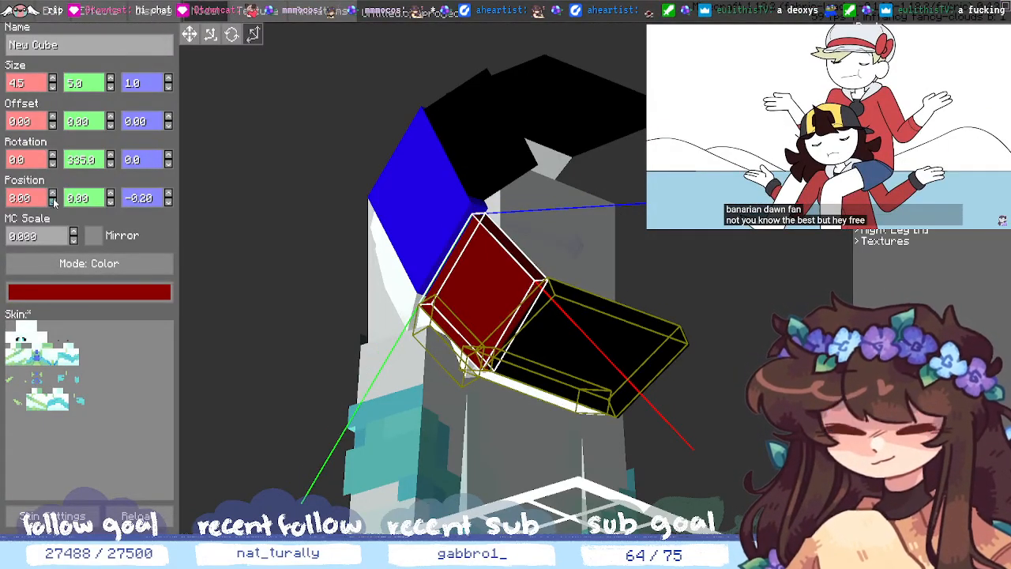
left_click(53, 202)
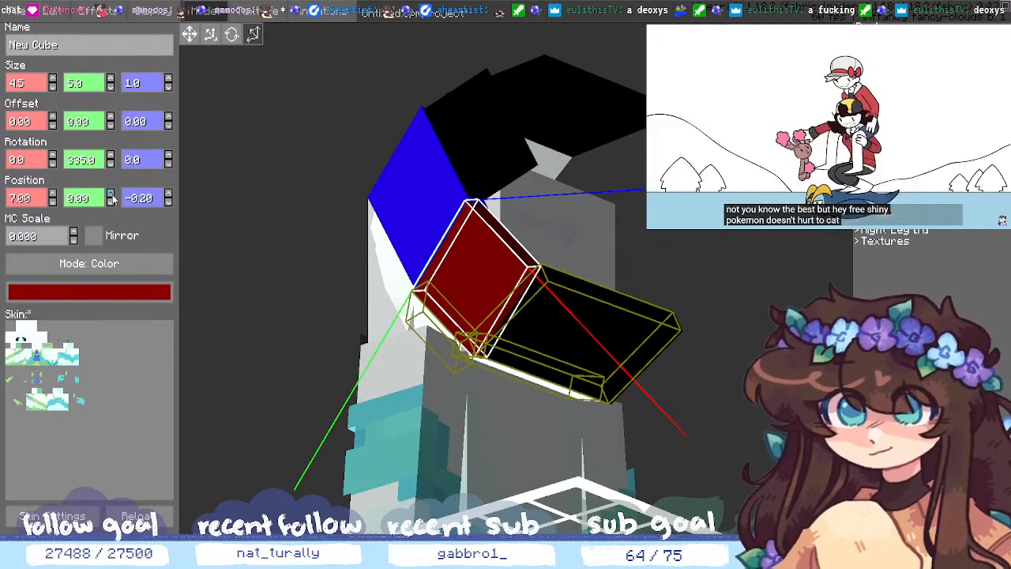
left_click(68, 300)
left_click(437, 406)
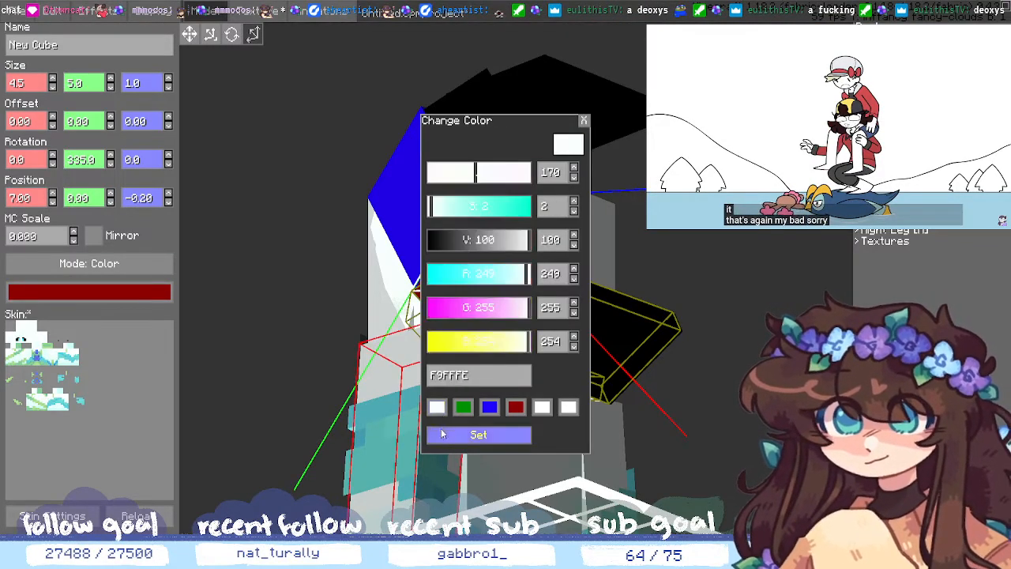
left_click(478, 434)
left_click(570, 353)
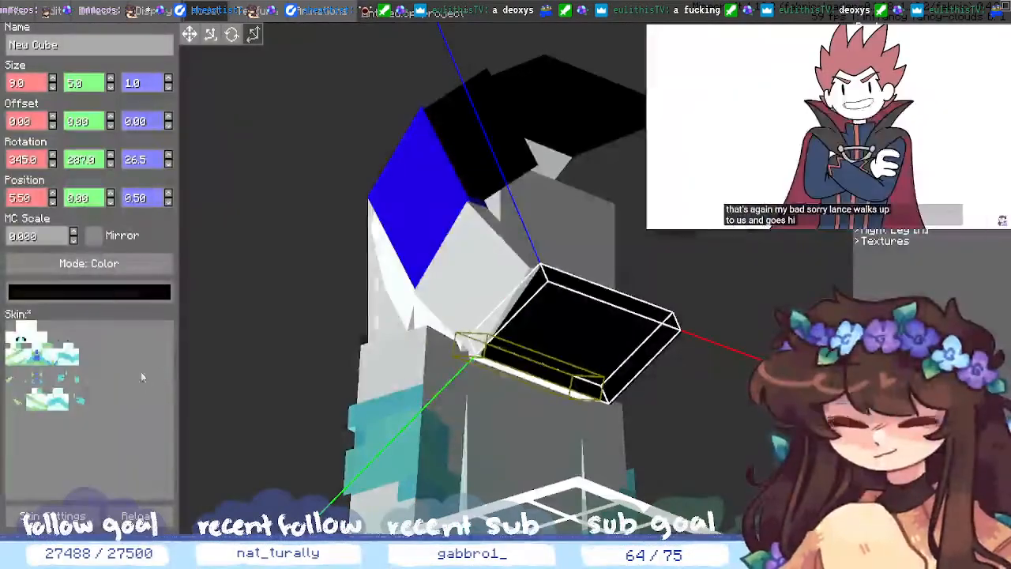
left_click(142, 293)
left_click(433, 405)
left_click(447, 434)
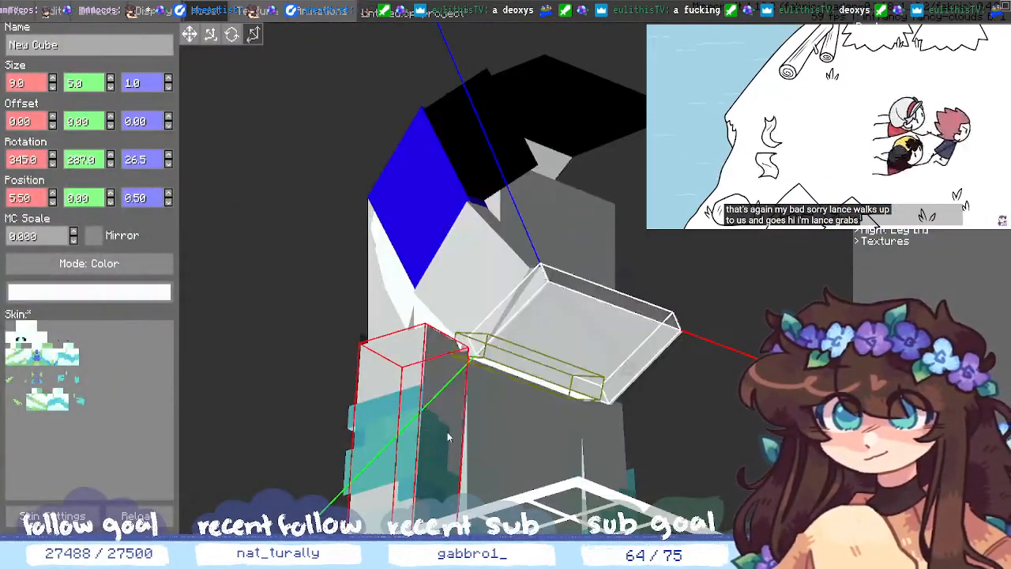
left_click(728, 432)
middle_click_drag(728, 432, 474, 355)
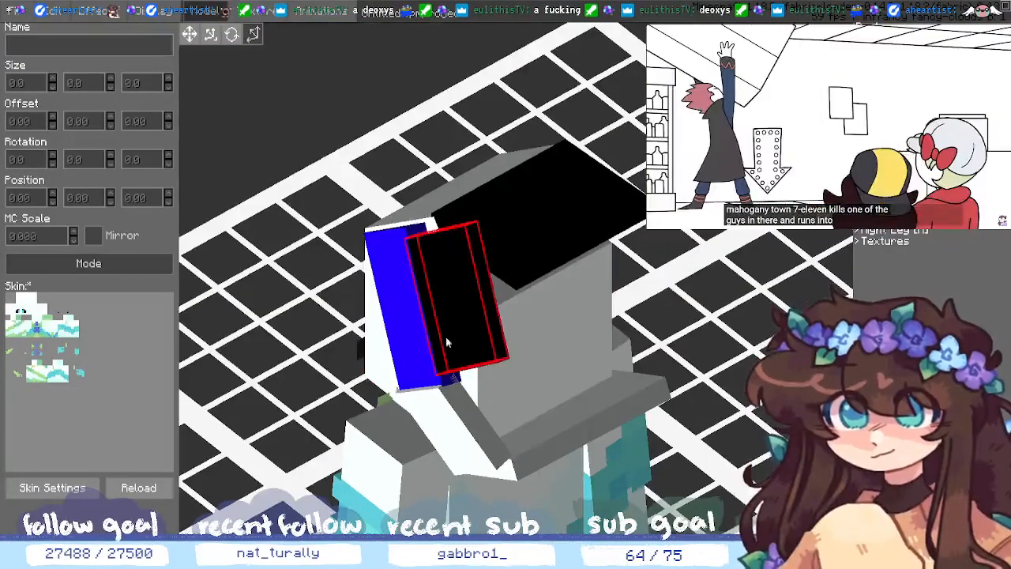
- Make the blue cube on top of the head white
left_click(416, 341)
left_click(146, 291)
left_click(438, 409)
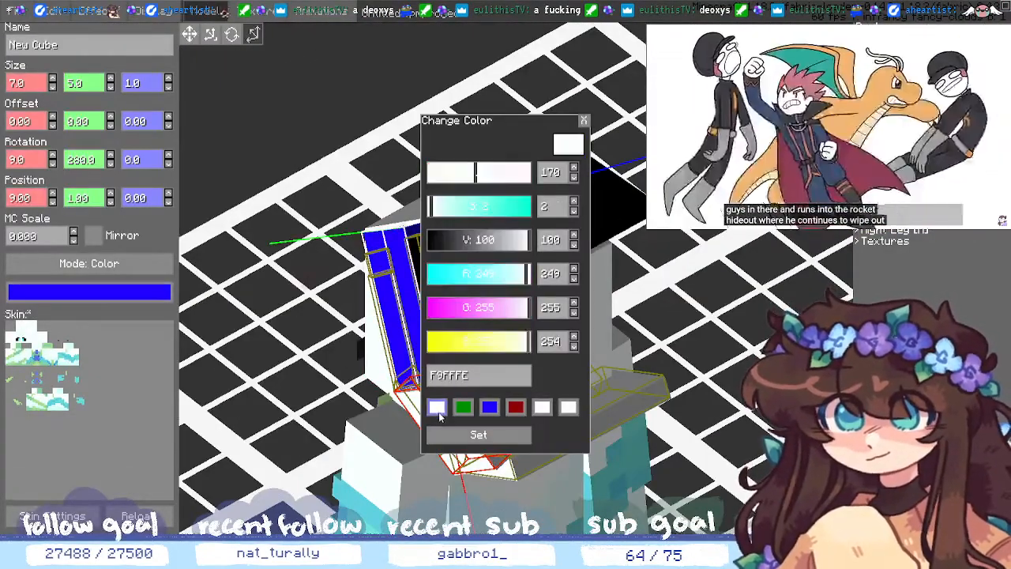
left_click(450, 434)
left_click(95, 291)
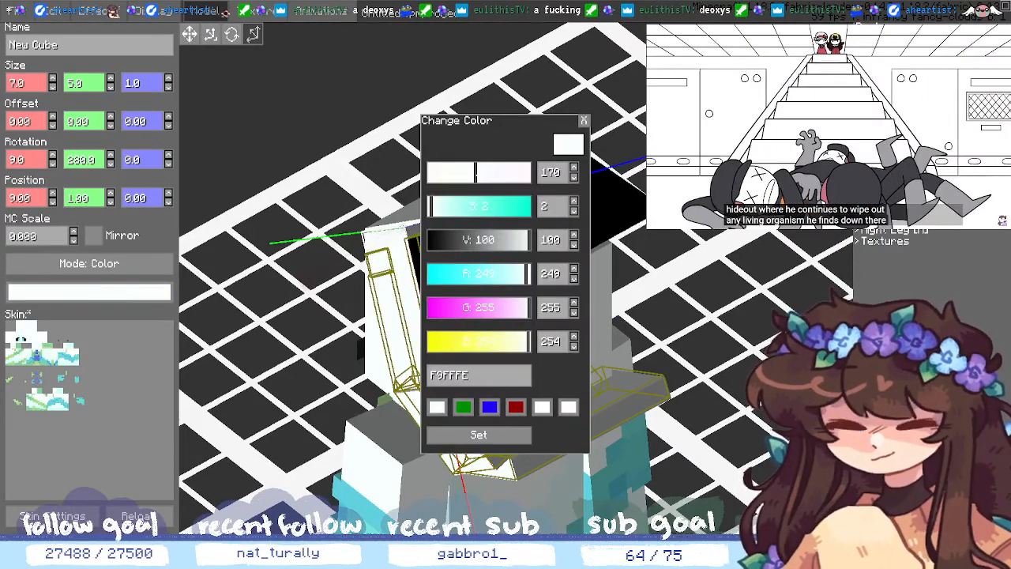